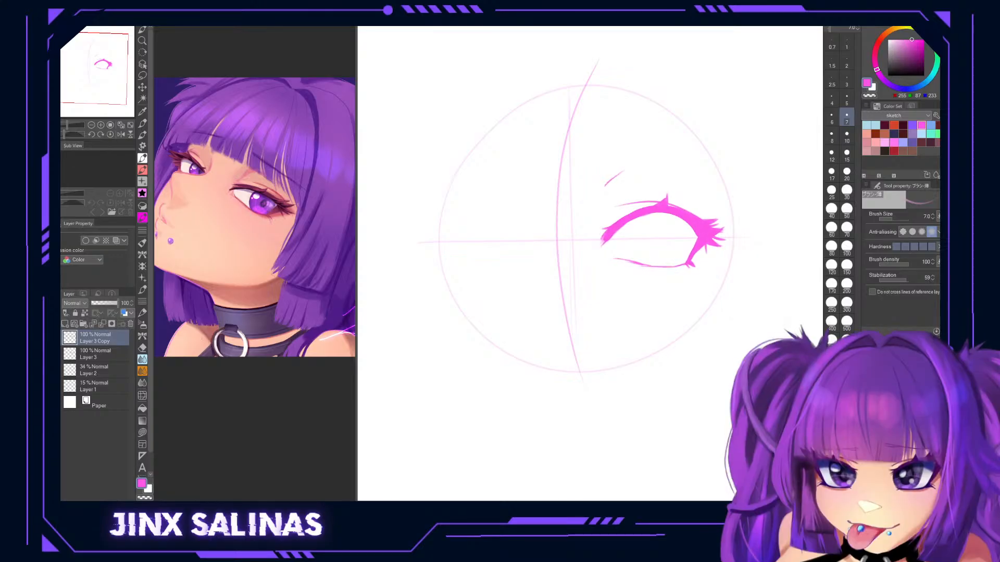
Flip the copied eye horizontally, move it across the centre line and narrow it slightly to fit the head circle.
key(ctrl+shift+t)
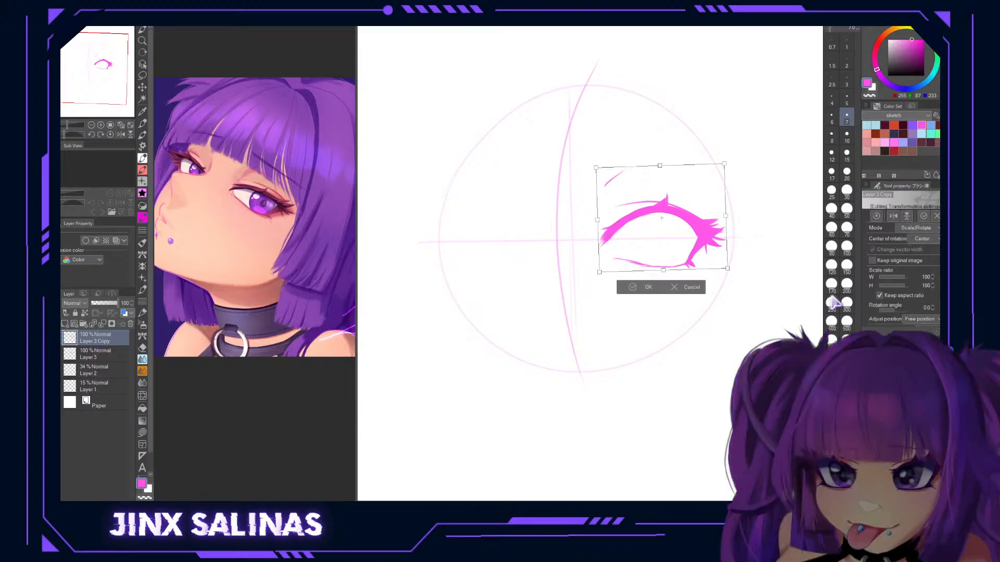
click(893, 215)
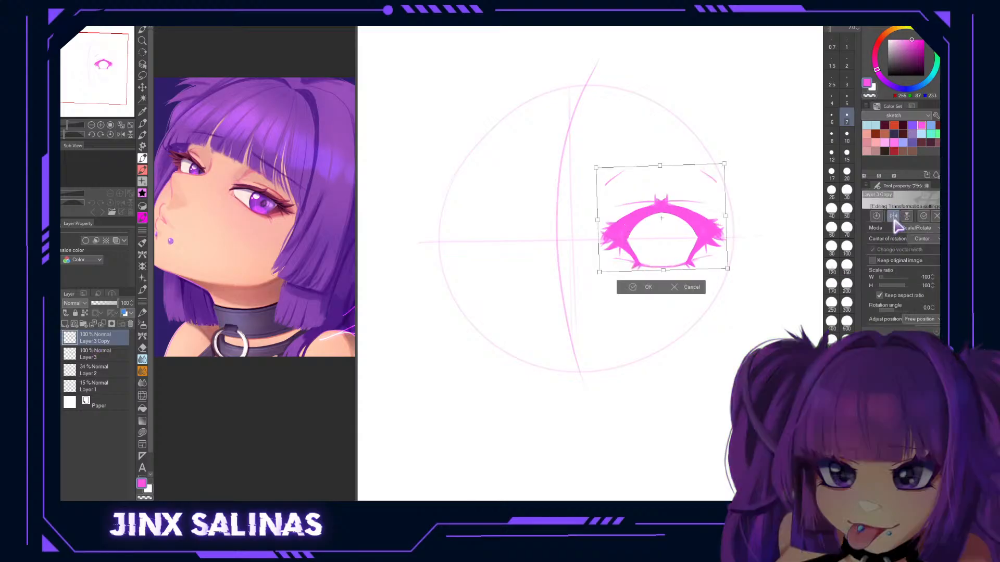
drag(694, 248, 511, 250)
drag(414, 222, 441, 208)
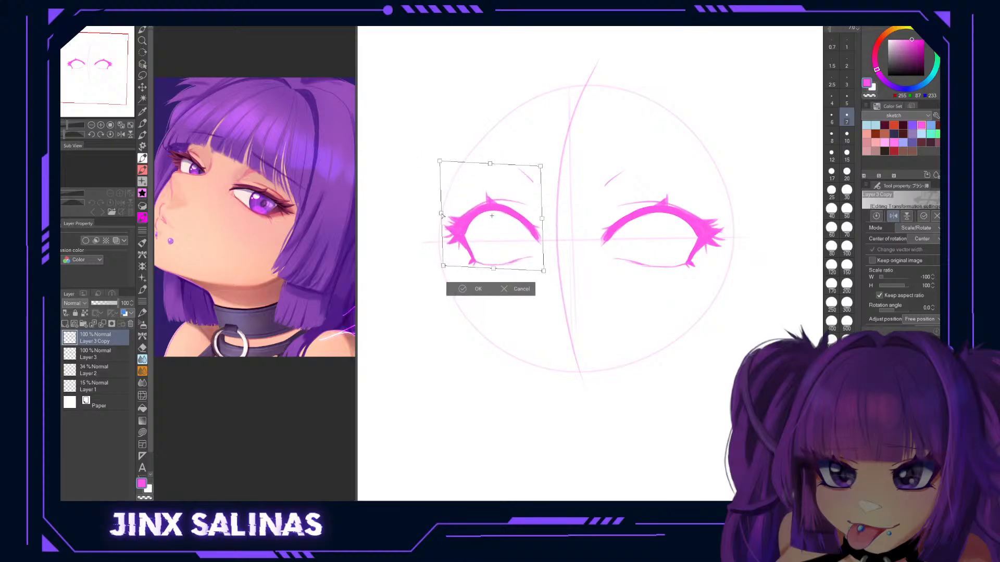
click(461, 289)
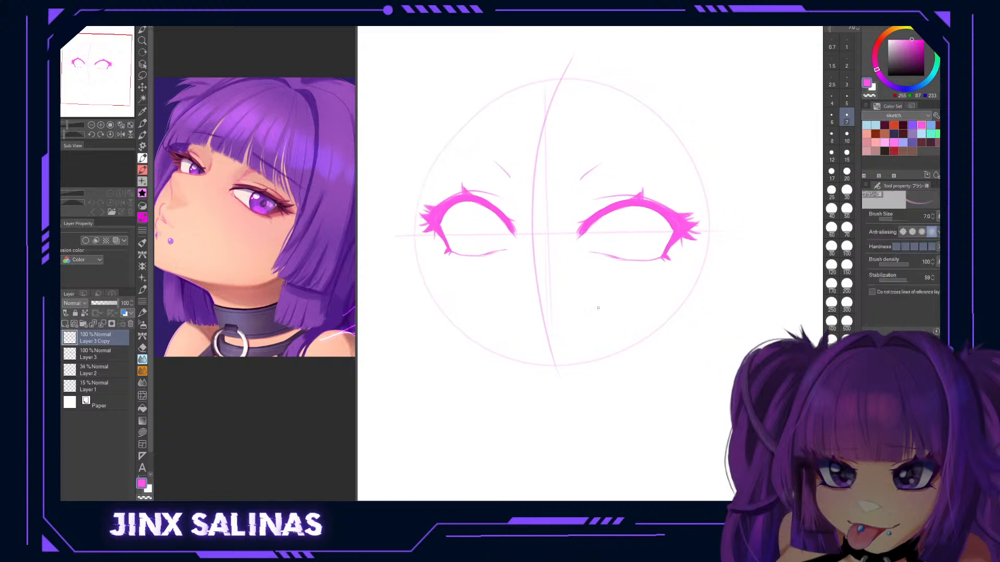
key(ctrl+t)
drag(417, 210, 419, 213)
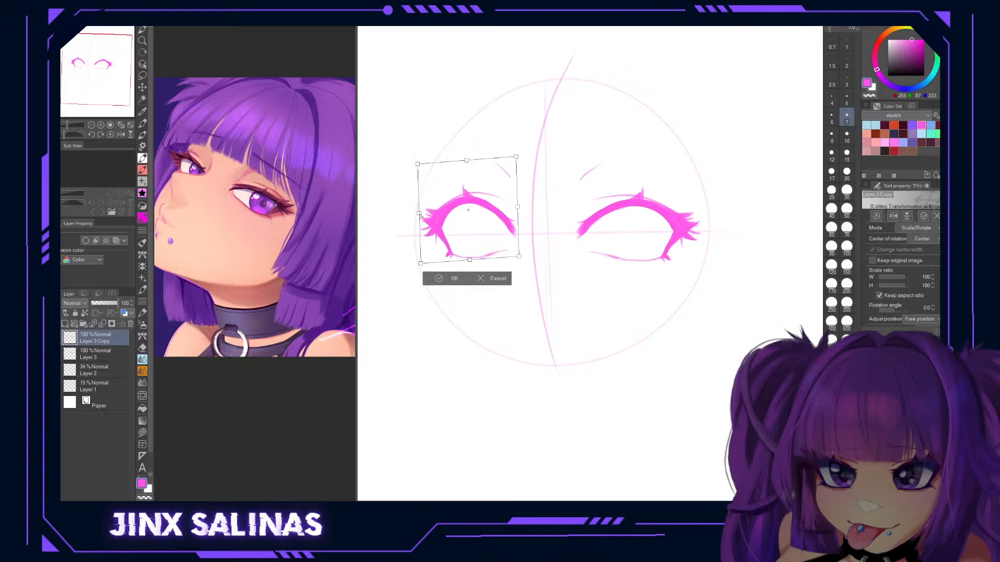
click(449, 280)
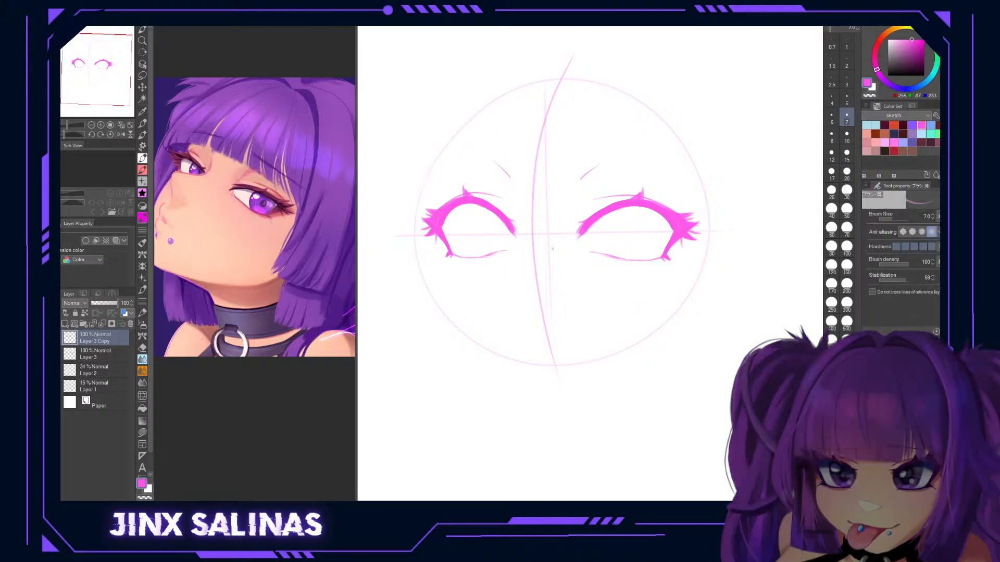
Erase the short slanted marks above both inner eye corners with a size 30 brush, and merge the eye copy into Layer 3.
key(b)
click(869, 95)
click(847, 191)
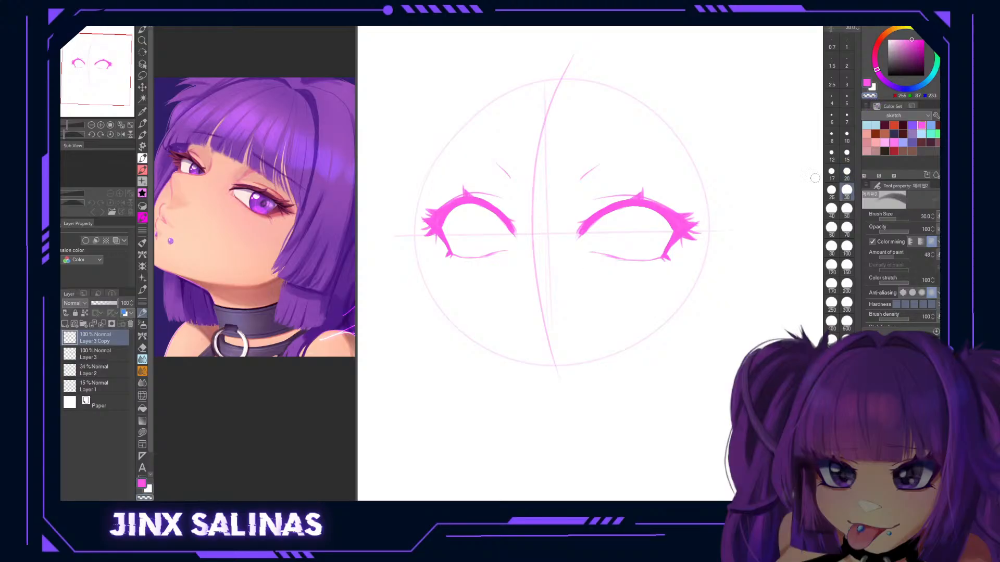
mouse_move(596, 166)
mouse_down()
mouse_move(605, 161)
mouse_move(582, 177)
mouse_up()
click(102, 324)
drag(502, 156, 503, 172)
Paint an arched, tapering eyebrow above each eye on a new layer at brush size 15, and add another layer on top.
click(66, 323)
click(846, 153)
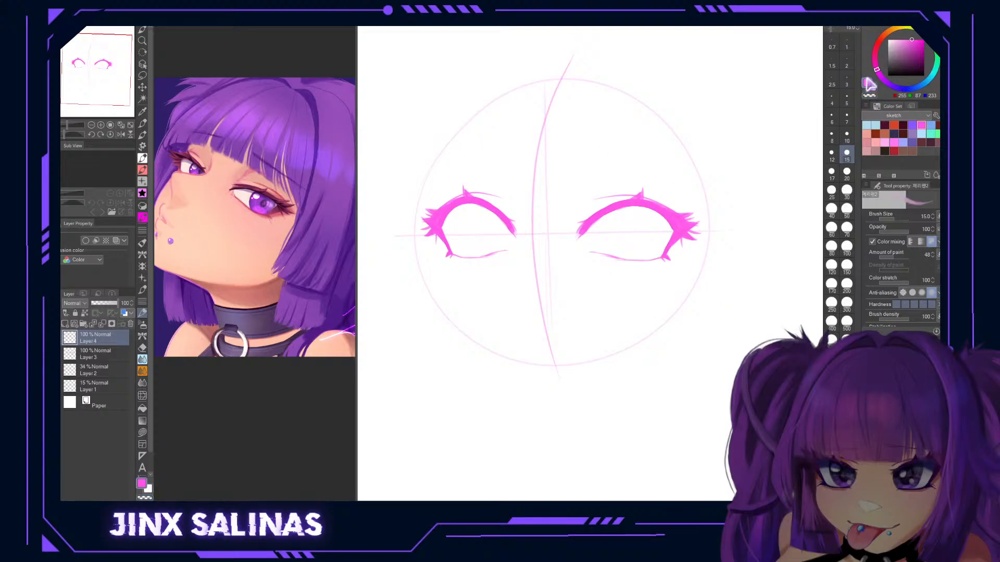
drag(606, 136, 667, 170)
drag(604, 138, 633, 146)
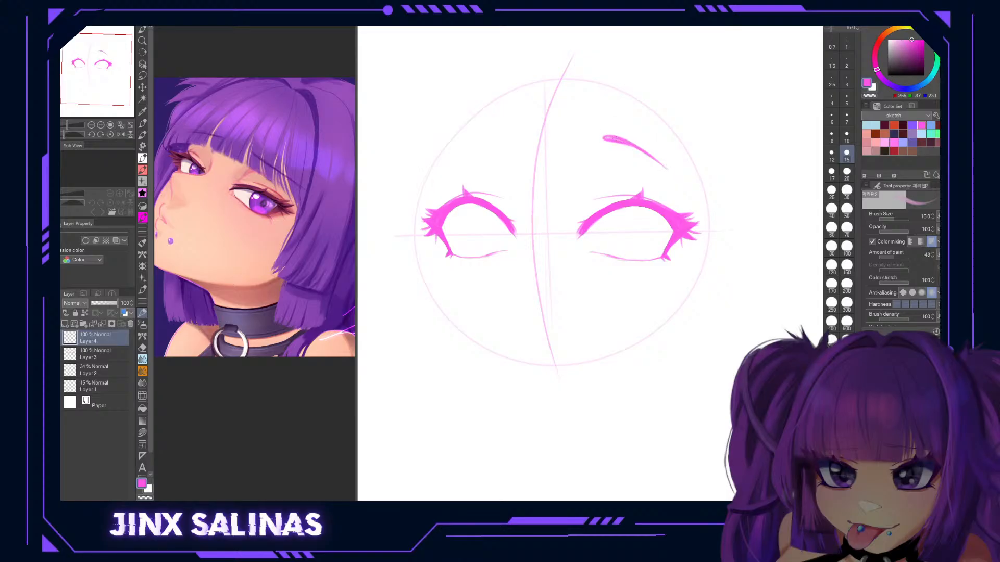
drag(504, 133, 445, 166)
drag(501, 132, 445, 167)
drag(614, 330, 602, 300)
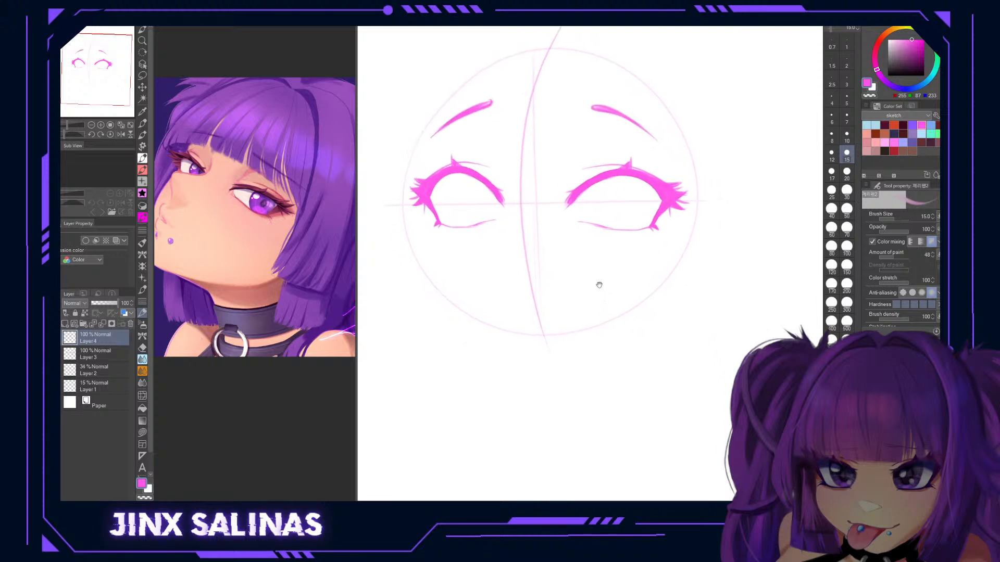
click(86, 324)
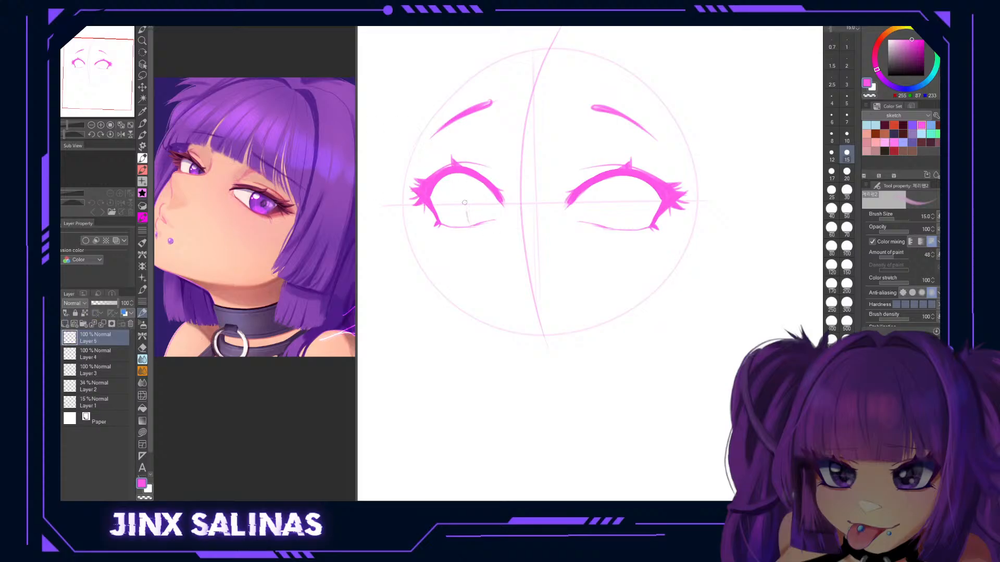
Try outlining a narrow oval iris inside each eye with the size 15 brush.
mouse_move(465, 181)
mouse_down()
mouse_move(458, 204)
mouse_move(474, 222)
mouse_move(461, 186)
mouse_up()
key(ctrl+z)
mouse_move(456, 173)
mouse_down()
mouse_move(459, 206)
mouse_move(478, 215)
mouse_move(479, 183)
mouse_move(457, 186)
mouse_move(471, 223)
mouse_move(467, 175)
mouse_move(460, 214)
mouse_up()
key(ctrl+z)
mouse_move(614, 179)
mouse_down()
mouse_move(607, 193)
mouse_move(628, 216)
mouse_move(622, 180)
mouse_move(612, 177)
mouse_move(604, 226)
mouse_move(602, 208)
mouse_up()
key(ctrl+z)
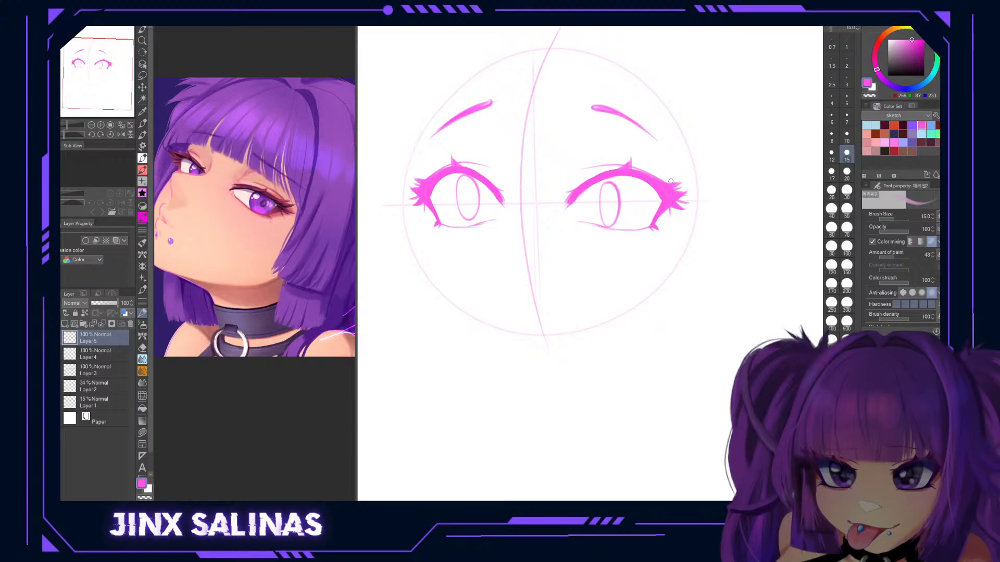
key(ctrl+z)
key(ctrl+z)
mouse_move(618, 178)
mouse_down()
mouse_move(607, 208)
mouse_move(621, 229)
mouse_move(626, 181)
mouse_move(602, 192)
mouse_move(608, 224)
mouse_move(622, 209)
mouse_move(608, 178)
mouse_up()
key(ctrl+z)
key(ctrl+z)
Paint a solid narrow oval iris in each eye with brush size 30.
click(847, 190)
drag(463, 181, 469, 221)
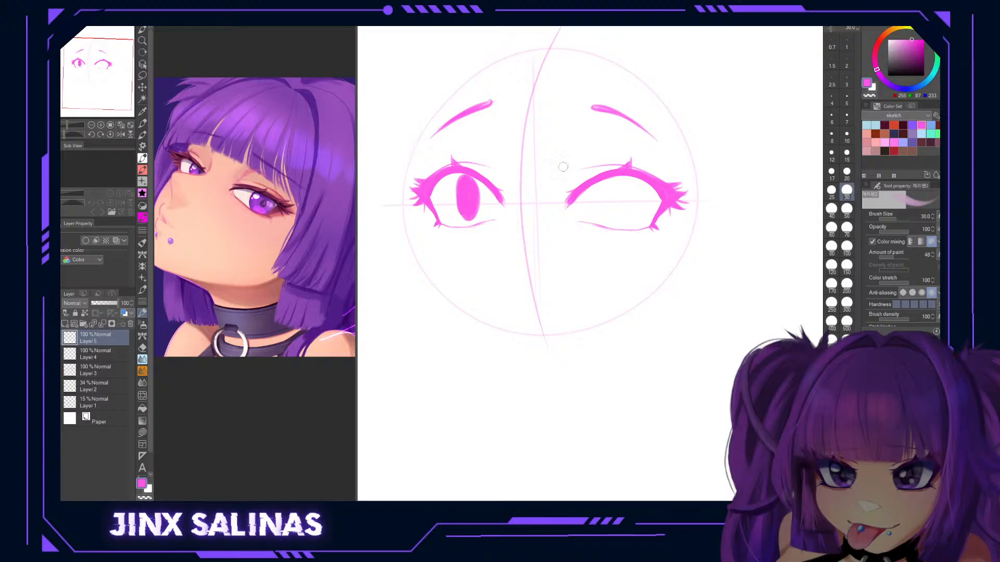
mouse_move(600, 186)
mouse_down()
mouse_move(602, 218)
mouse_move(607, 180)
mouse_move(601, 219)
mouse_move(597, 206)
mouse_move(609, 220)
mouse_move(605, 180)
mouse_up()
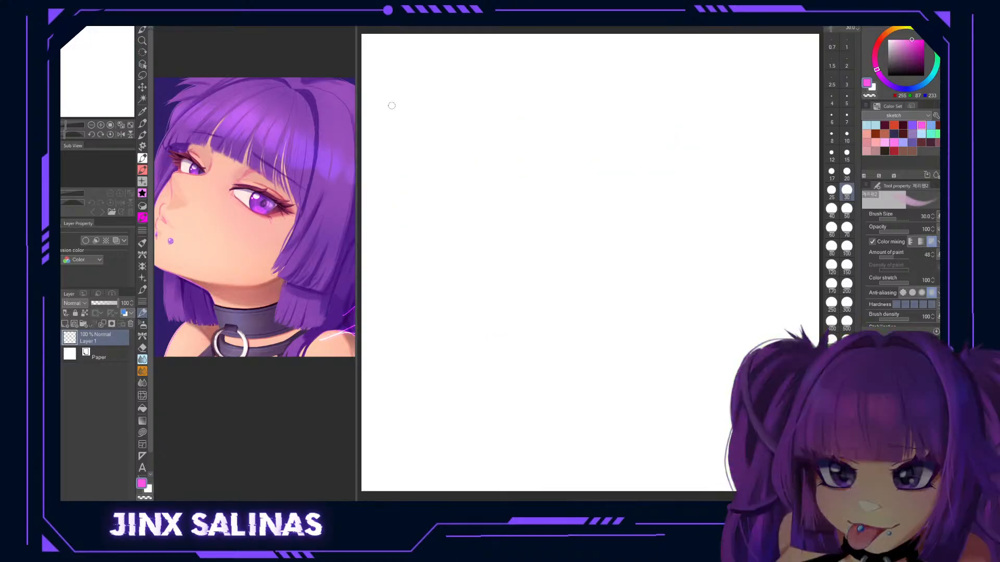
Sketch the mouth on the blank canvas at brush size 10: a wavy lip line with corner dots, a short lower lip and an upper lip.
click(847, 134)
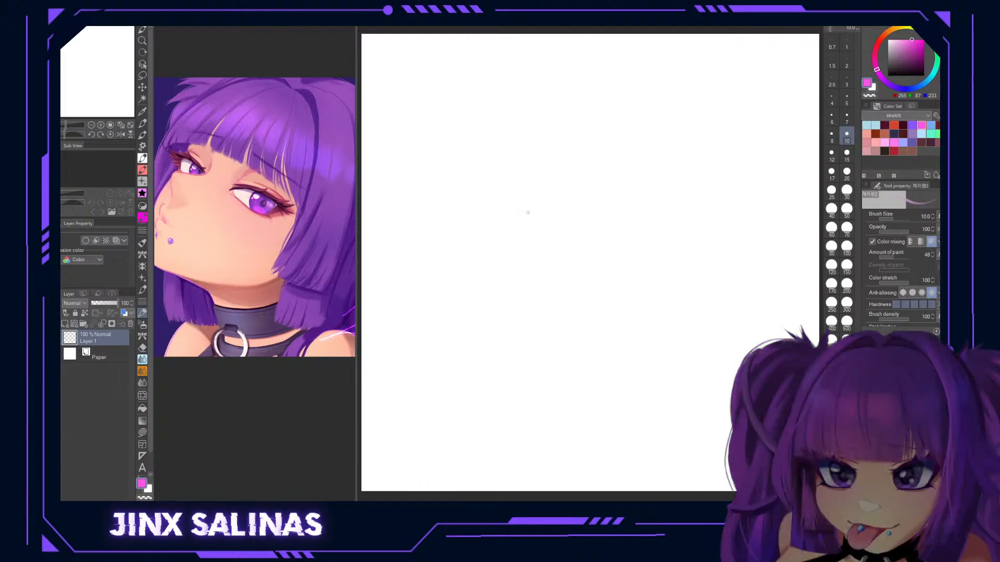
drag(502, 212, 647, 199)
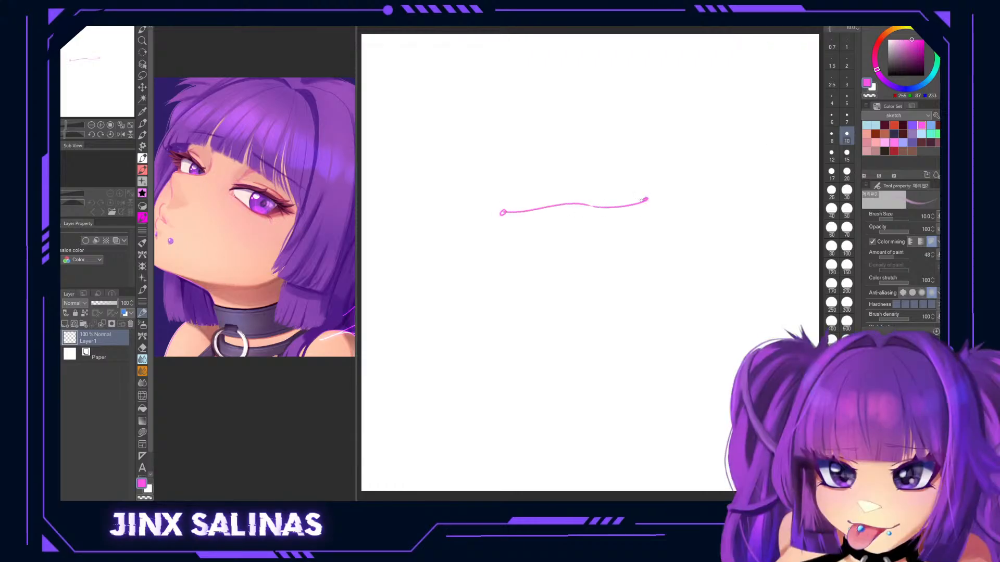
drag(551, 229, 599, 226)
mouse_move(560, 175)
mouse_down()
mouse_move(581, 178)
mouse_move(516, 203)
mouse_up()
drag(579, 176, 624, 193)
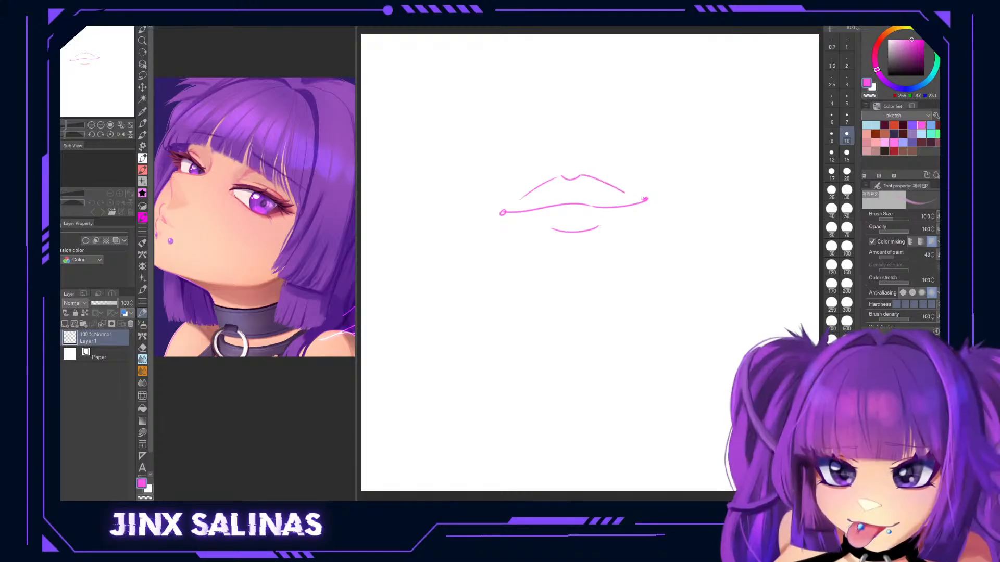
Draw two round piercings below the lower lip, one on each side, with brush size 12.
key(bracketright)
click(619, 231)
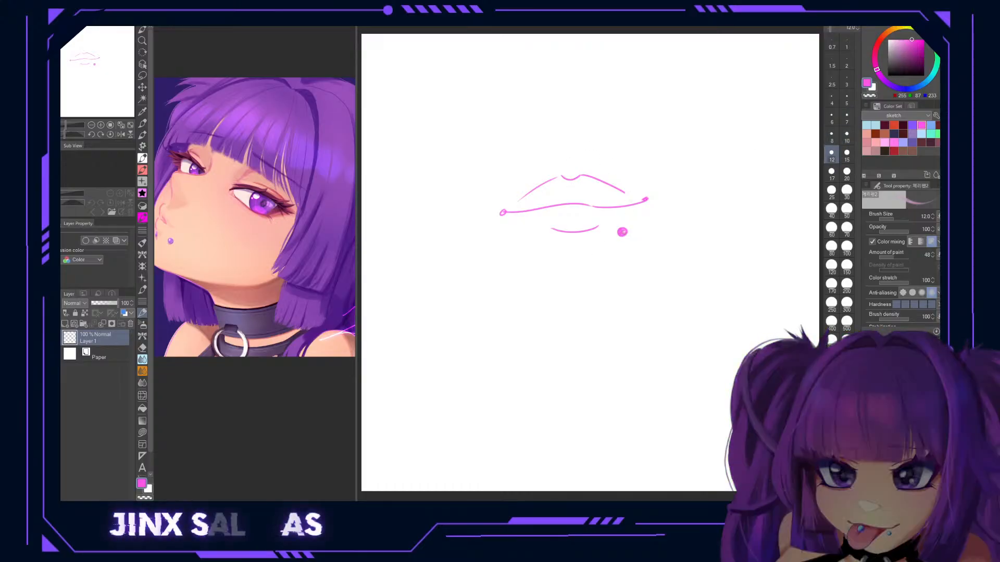
drag(524, 237, 522, 241)
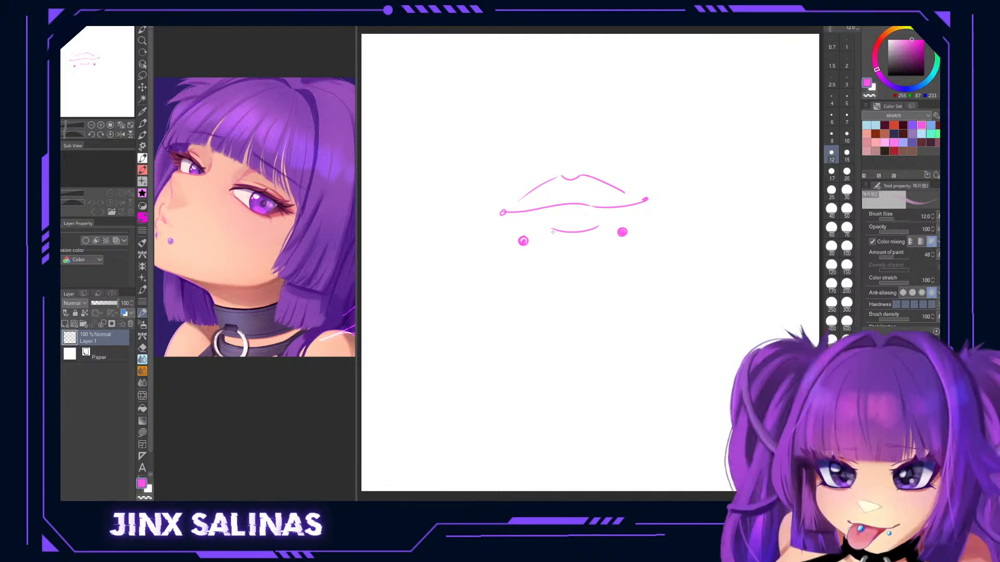
Draw a small filled pointed fang near each corner of the mouth line.
drag(524, 236, 531, 207)
key(ctrl+z)
key(ctrl+z)
mouse_move(612, 205)
mouse_down()
mouse_move(616, 195)
mouse_move(620, 204)
mouse_up()
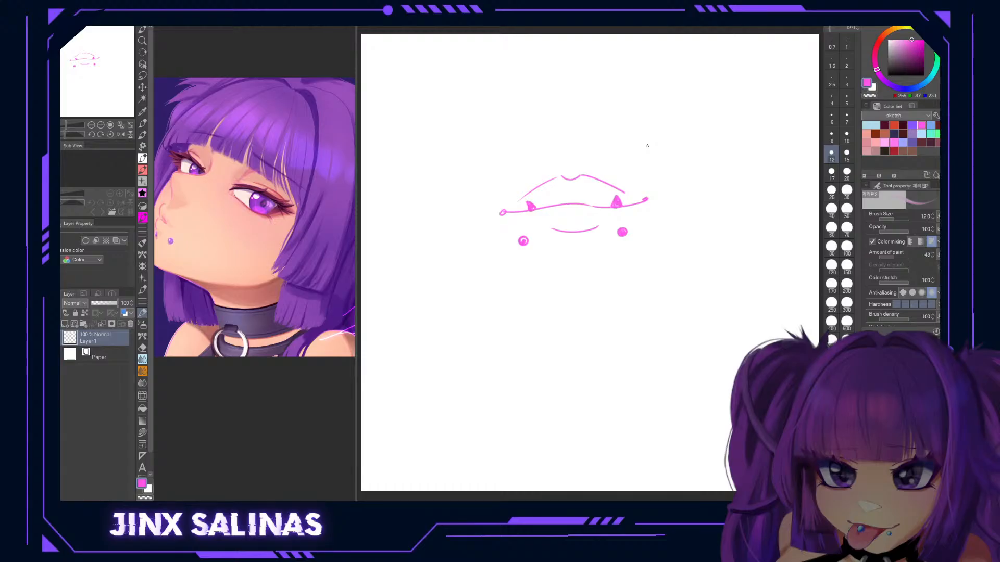
Extend the lower lip line outward on both sides towards the mouth corners.
drag(527, 244, 539, 235)
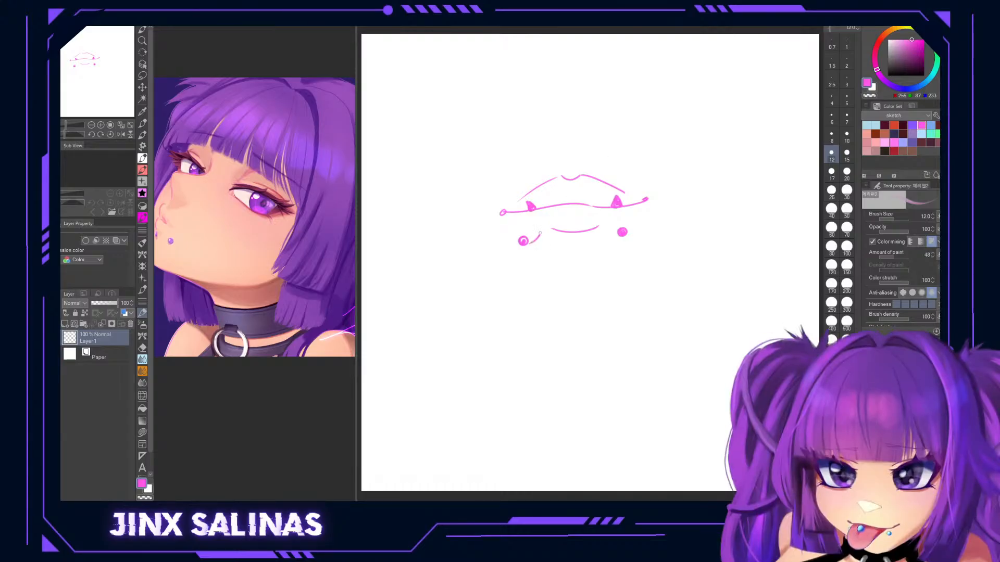
key(ctrl+z)
drag(553, 230, 519, 220)
drag(628, 214, 597, 228)
drag(533, 213, 531, 225)
key(ctrl+z)
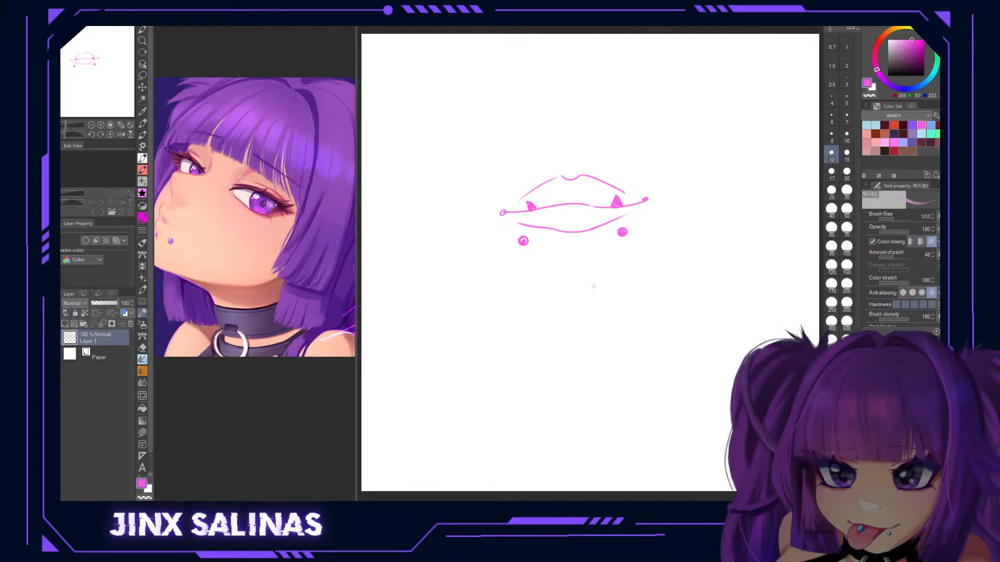
Try drawing a tongue with a round piercing sticking out over the lower lip.
mouse_move(545, 208)
mouse_down()
mouse_move(547, 247)
mouse_move(599, 224)
mouse_move(590, 199)
mouse_move(568, 223)
mouse_up()
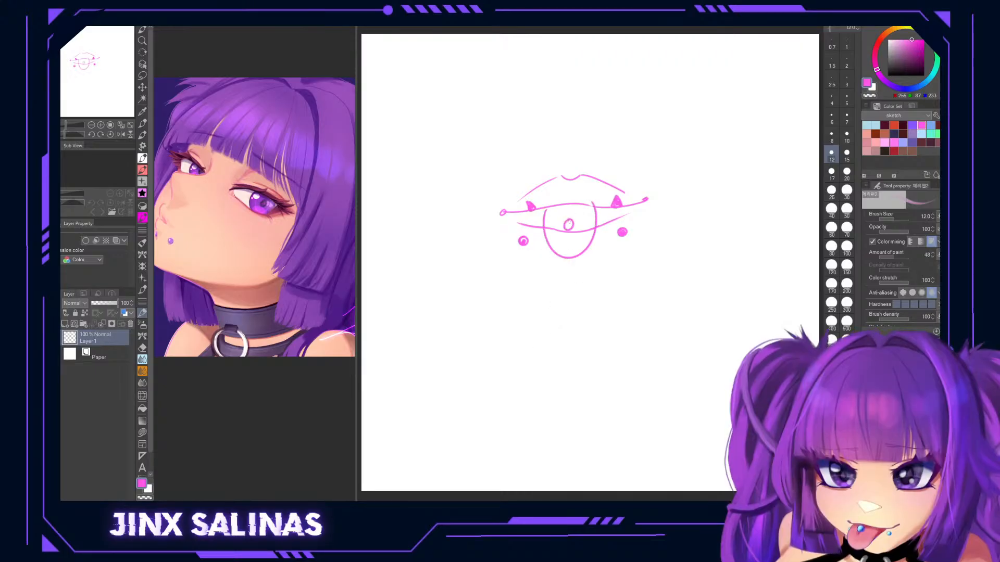
key(ctrl+z)
key(ctrl+z)
Sketch a short rounded tongue between the lips with a filled piercing dot at its upper middle.
scroll(665, 310, up, 3)
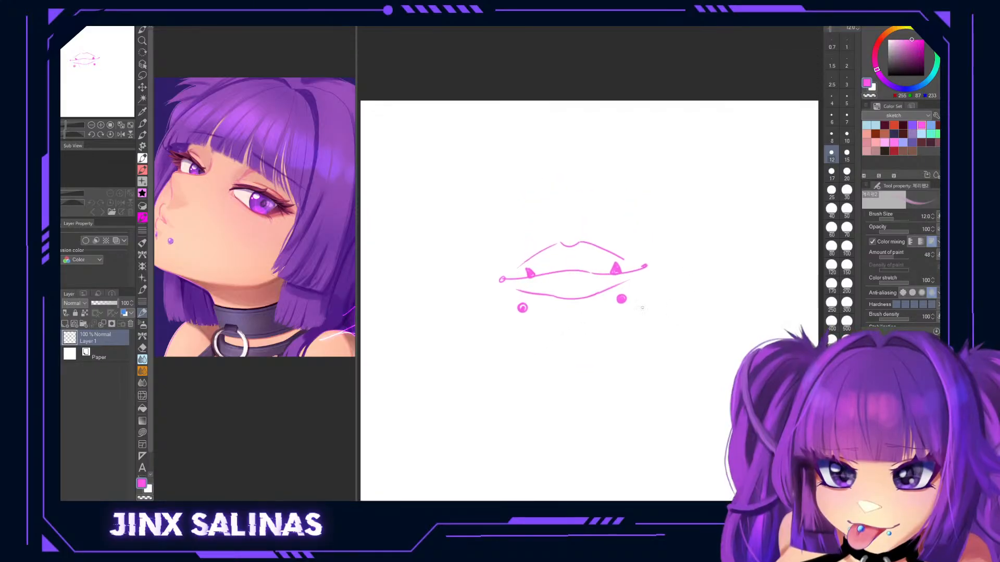
mouse_move(547, 276)
mouse_down()
mouse_move(588, 280)
mouse_move(569, 274)
mouse_up()
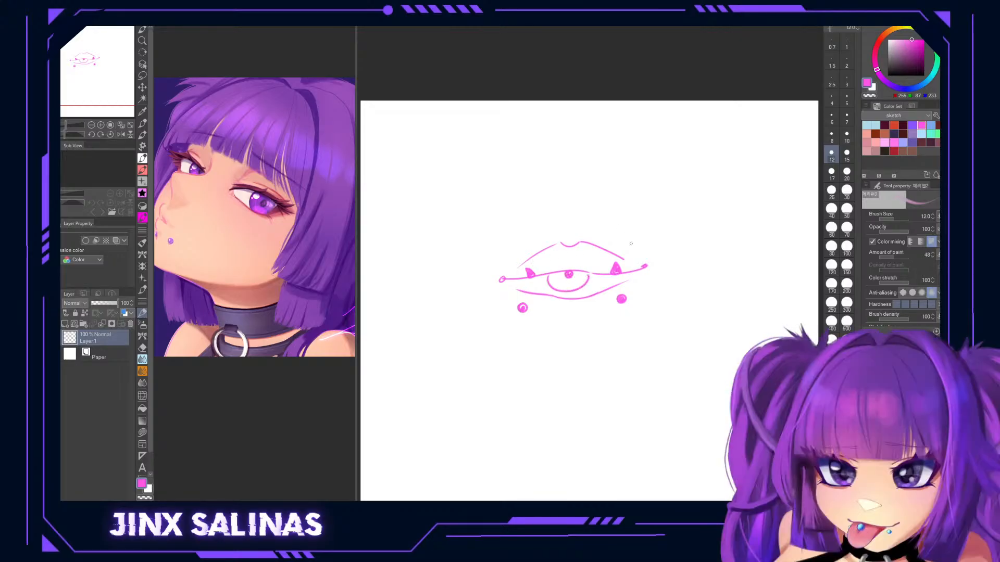
Try adding short strokes around the centre and one side of the upper lip.
drag(576, 259, 570, 268)
drag(569, 260, 575, 266)
key(ctrl+z)
key(ctrl+z)
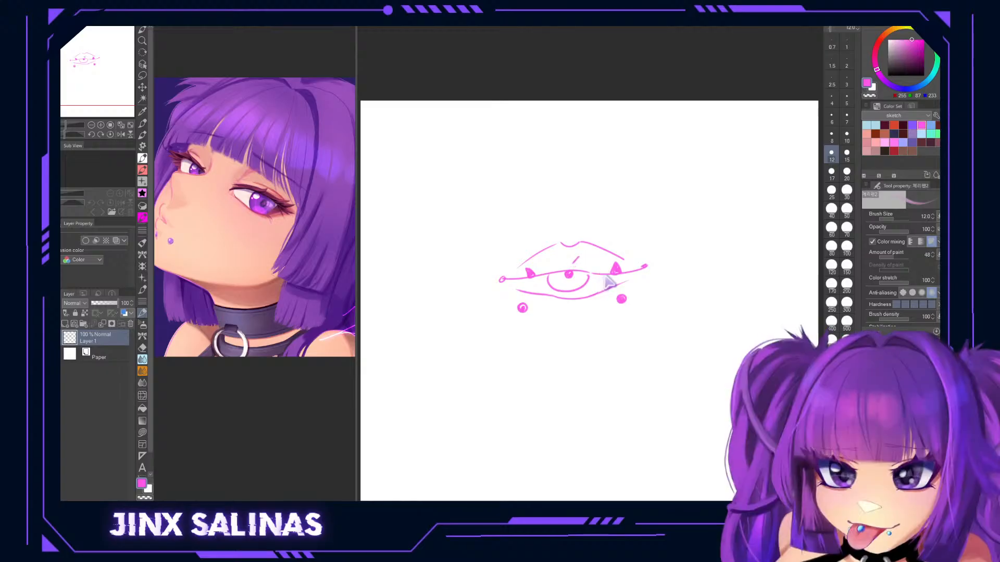
mouse_move(615, 253)
mouse_down()
mouse_move(624, 263)
mouse_move(634, 248)
mouse_up()
key(ctrl+z)
key(ctrl+z)
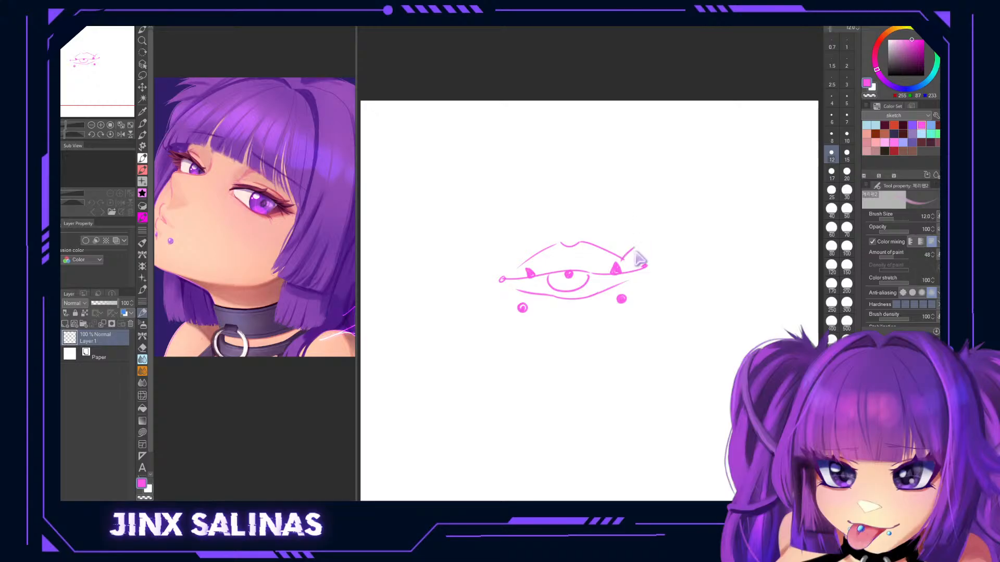
mouse_move(608, 258)
mouse_down()
mouse_move(645, 306)
mouse_move(608, 314)
mouse_up()
key(ctrl+z)
key(ctrl+z)
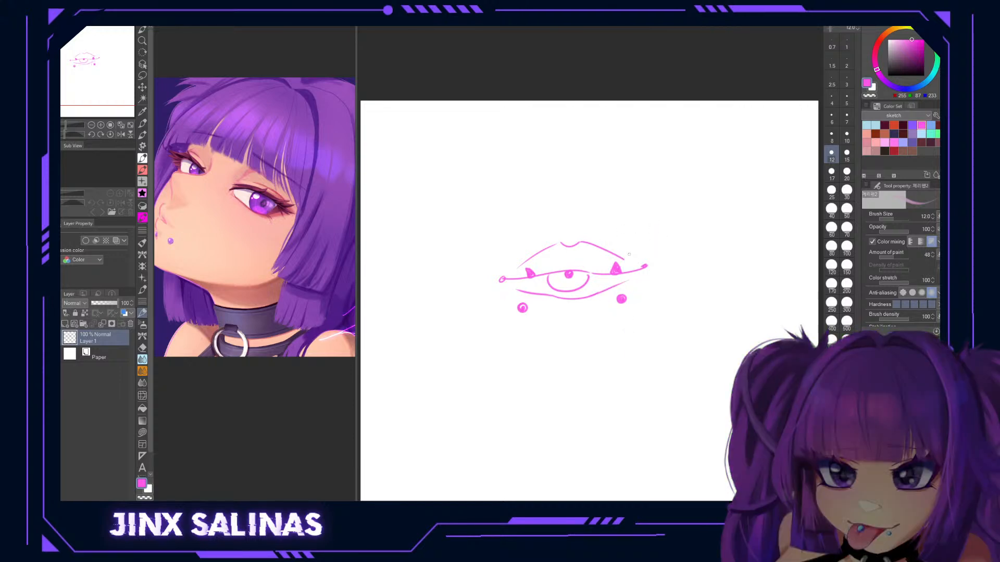
Sketch a simple nose above the lips with a slanted bridge line and a short stroke for each nostril.
drag(643, 258, 645, 274)
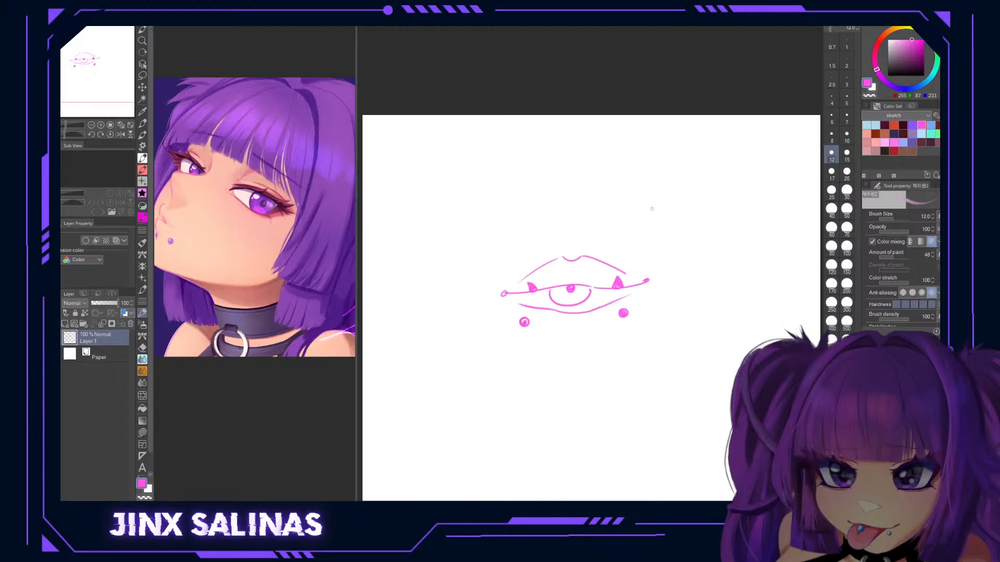
mouse_move(562, 185)
mouse_down()
mouse_move(557, 223)
mouse_move(591, 227)
mouse_up()
key(ctrl+z)
key(ctrl+z)
mouse_move(568, 182)
mouse_down()
mouse_move(563, 222)
mouse_move(597, 225)
mouse_move(560, 229)
mouse_up()
Try adding two small bridge piercings above the nose, with rough eyes and brows on either side.
drag(558, 174, 578, 170)
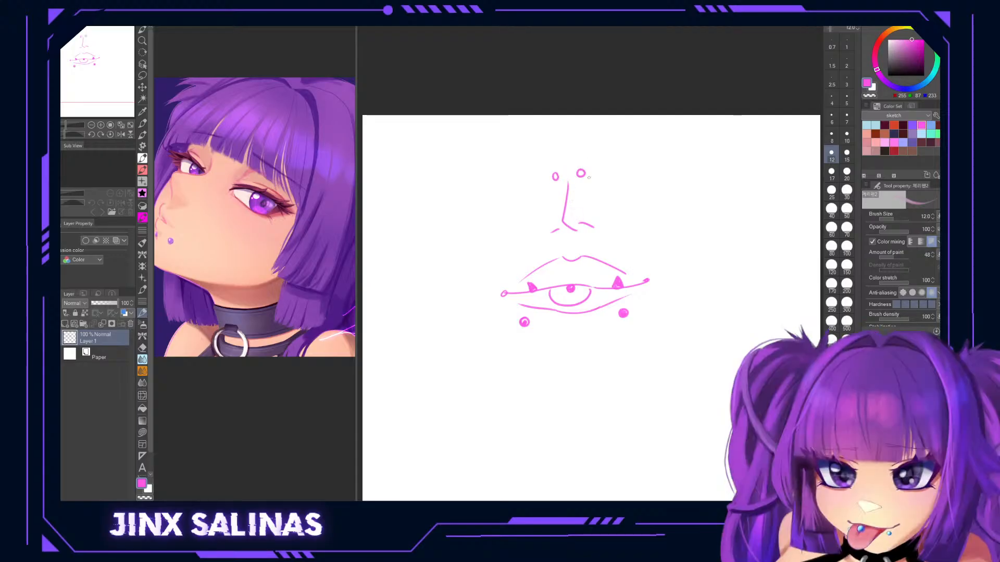
drag(590, 151, 670, 148)
mouse_move(522, 156)
mouse_down()
mouse_move(459, 162)
mouse_move(461, 188)
mouse_move(514, 182)
mouse_up()
mouse_move(659, 166)
mouse_down()
mouse_move(617, 172)
mouse_move(676, 180)
mouse_up()
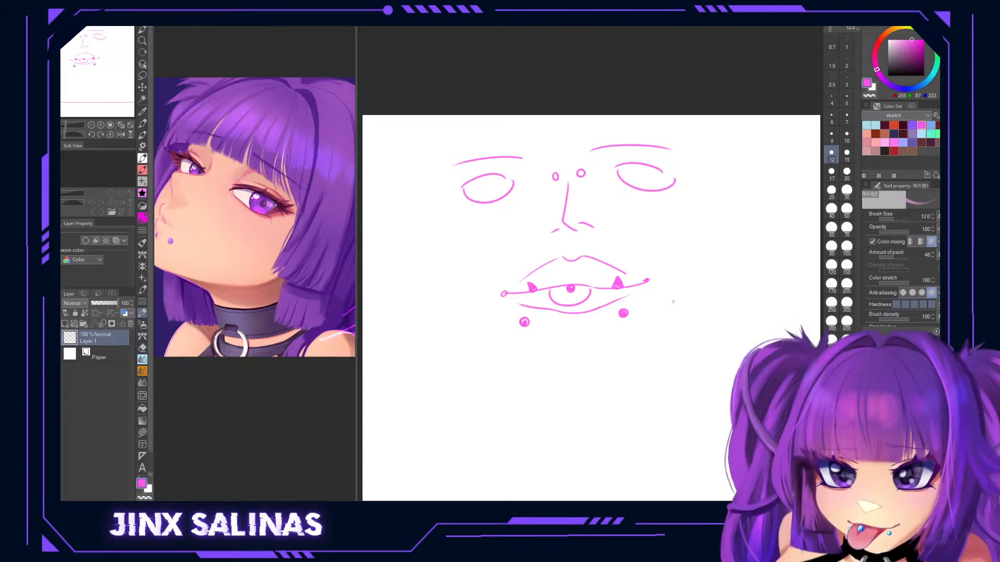
key(ctrl+z)
key(ctrl+z)
key(ctrl+z)
key(ctrl+z)
key(ctrl+z)
key(ctrl+z)
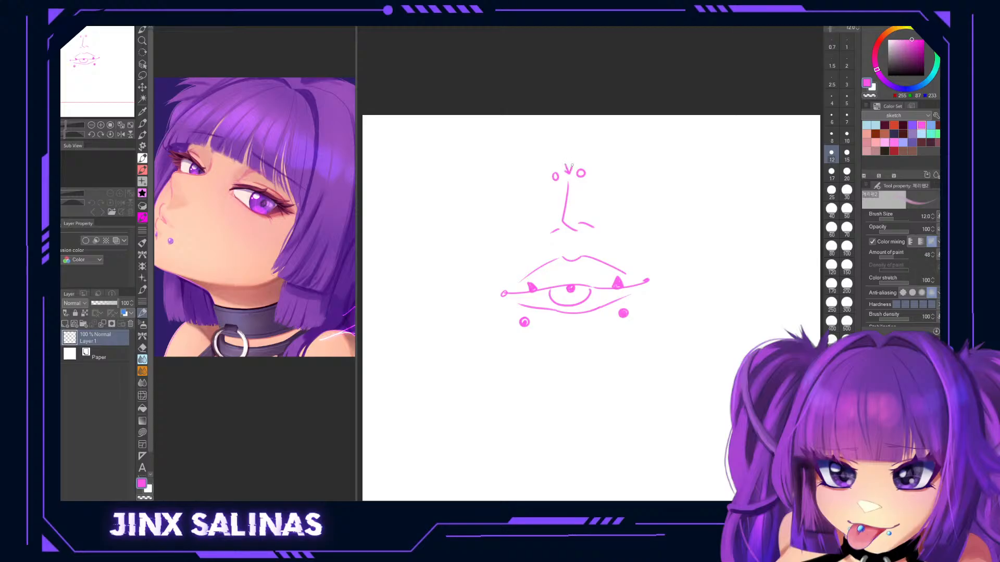
Try crossing two lines over one bridge piercing, and undo the crossed lines and both piercings.
key(ctrl+z)
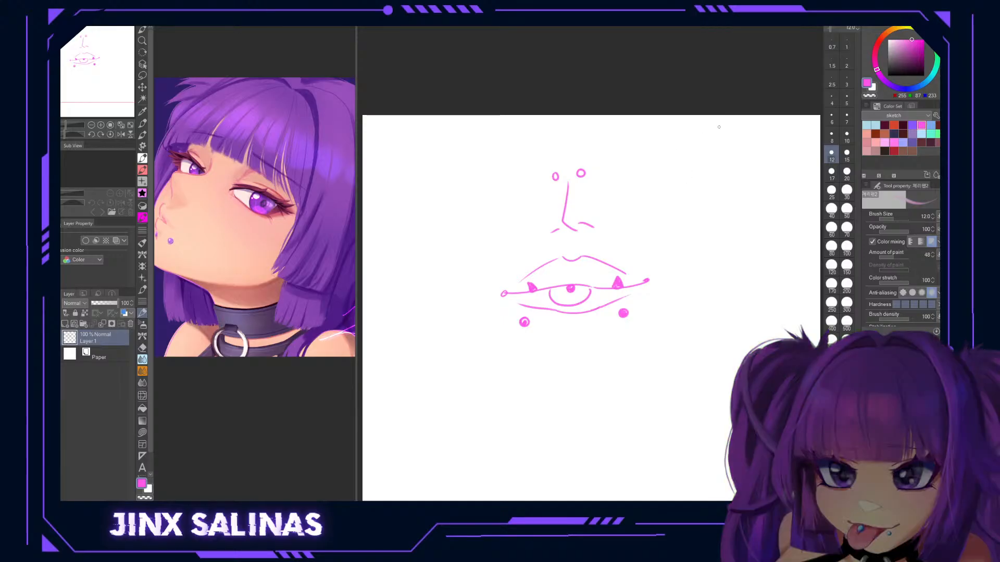
mouse_move(574, 159)
mouse_down()
mouse_move(591, 189)
mouse_move(572, 192)
mouse_up()
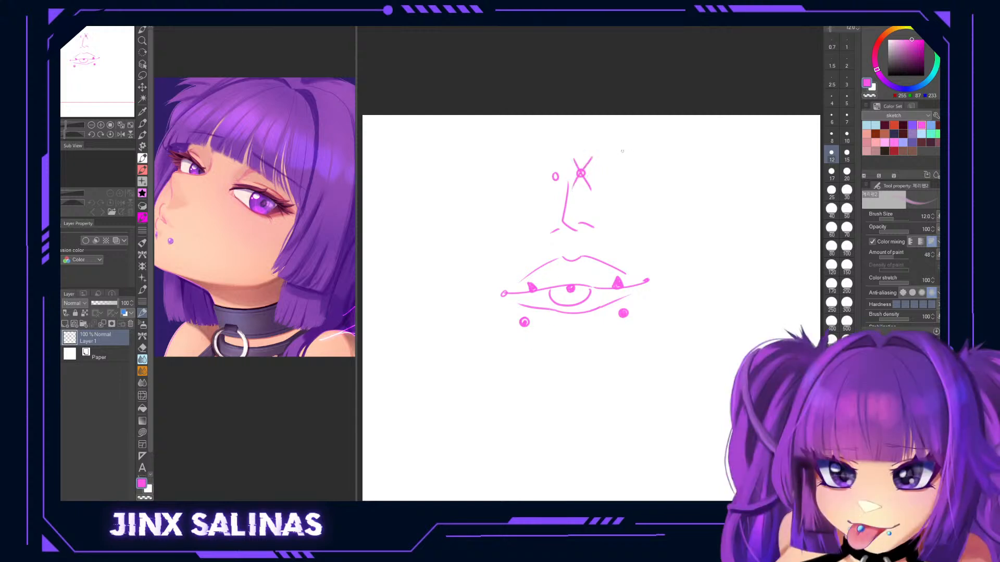
key(ctrl+z)
key(ctrl+z)
key(ctrl+z)
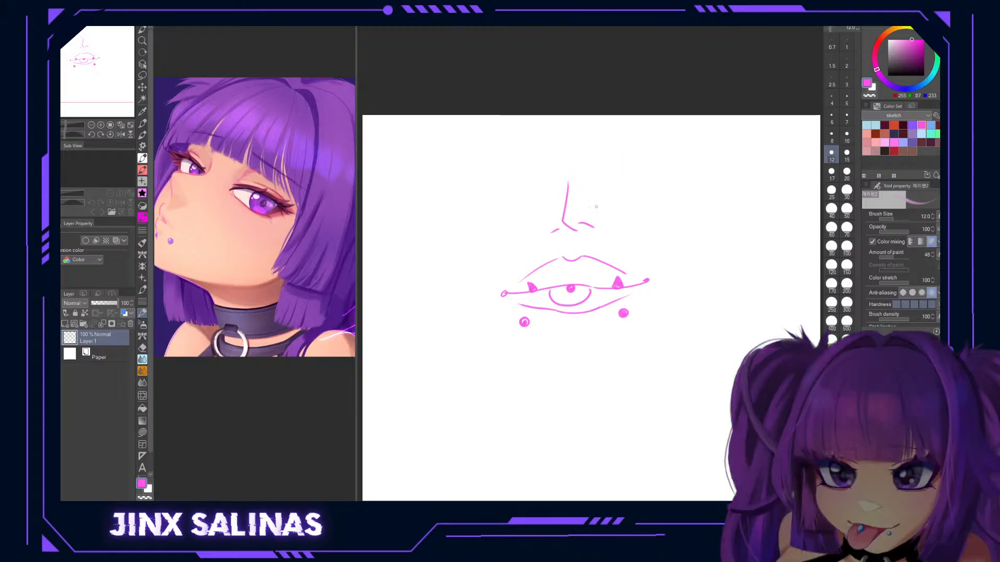
Sketch facial piercing examples: a curved bar with beads across the nose bridge, a beaded brow end, and a dangling earring on an ear curve.
mouse_move(592, 210)
mouse_down()
mouse_move(552, 216)
mouse_move(593, 211)
mouse_up()
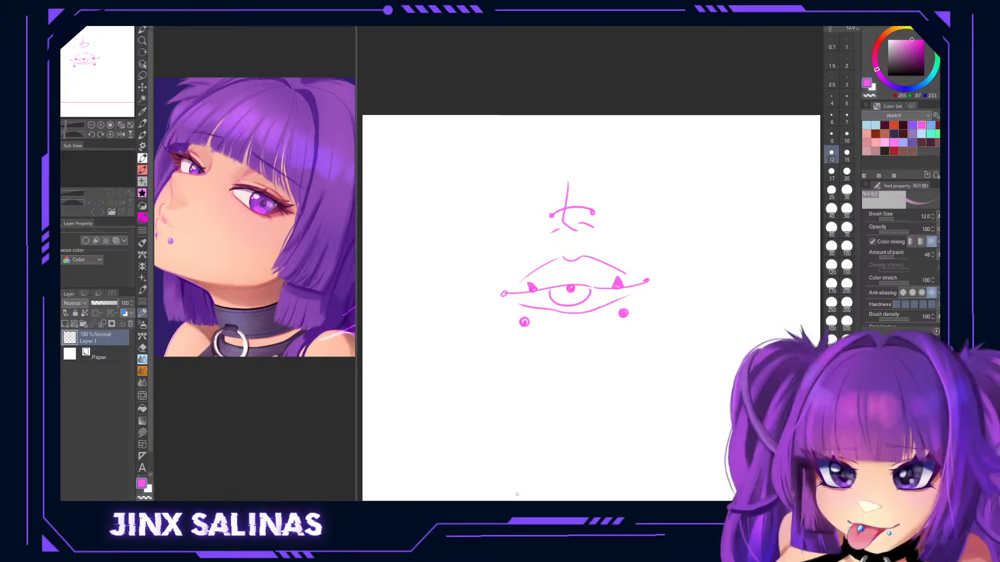
mouse_move(529, 154)
mouse_down()
mouse_move(453, 170)
mouse_move(459, 154)
mouse_move(461, 171)
mouse_up()
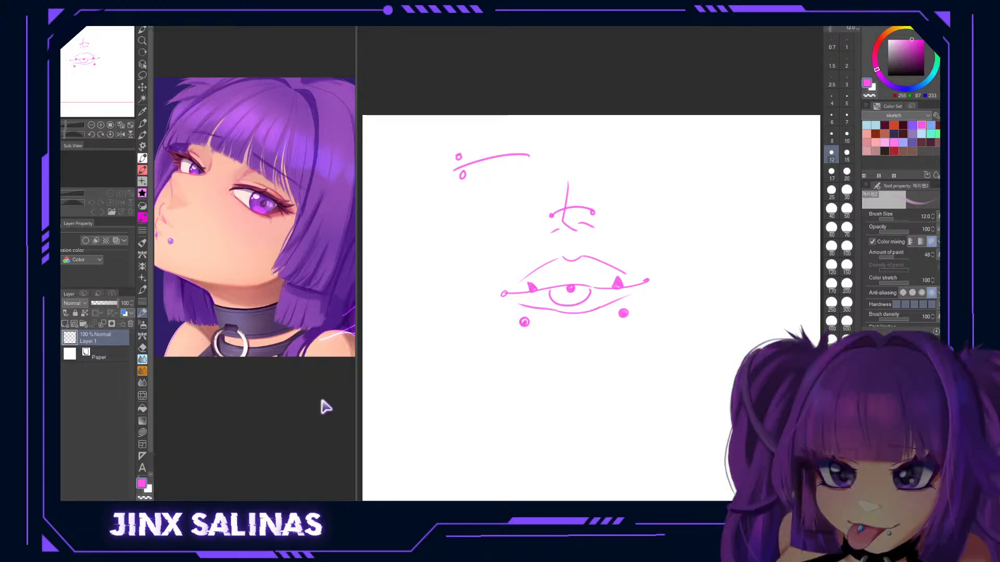
mouse_move(672, 169)
mouse_down()
mouse_move(709, 170)
mouse_move(695, 235)
mouse_move(687, 248)
mouse_up()
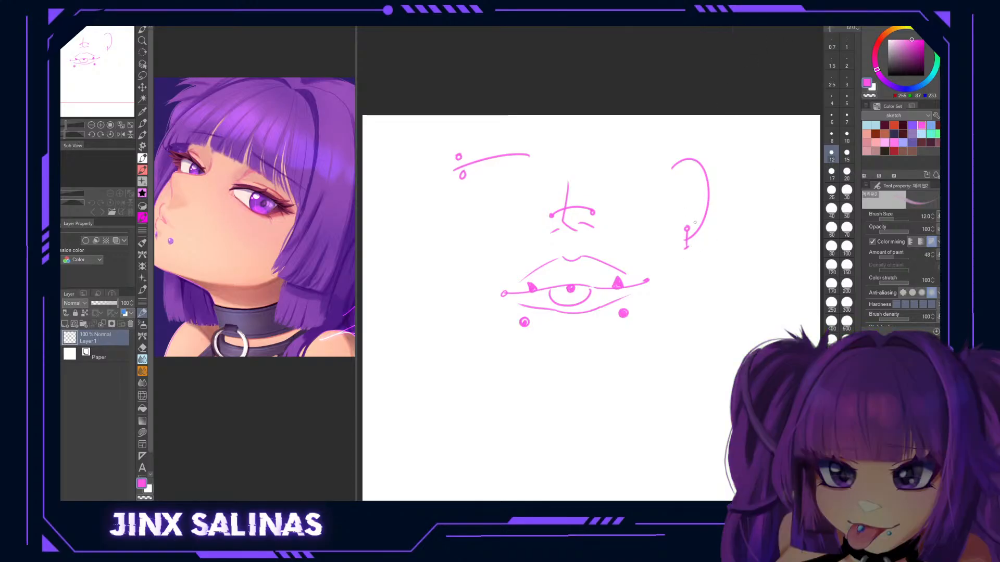
drag(692, 223, 695, 225)
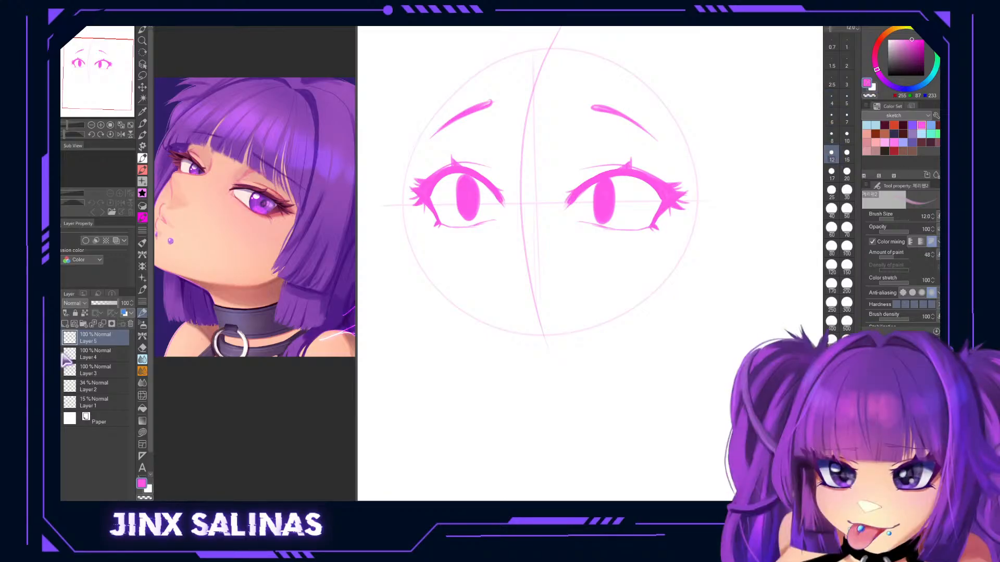
Add a new layer above the eye and brow layers, and try a small angled nose stroke beside the centre guide.
click(75, 323)
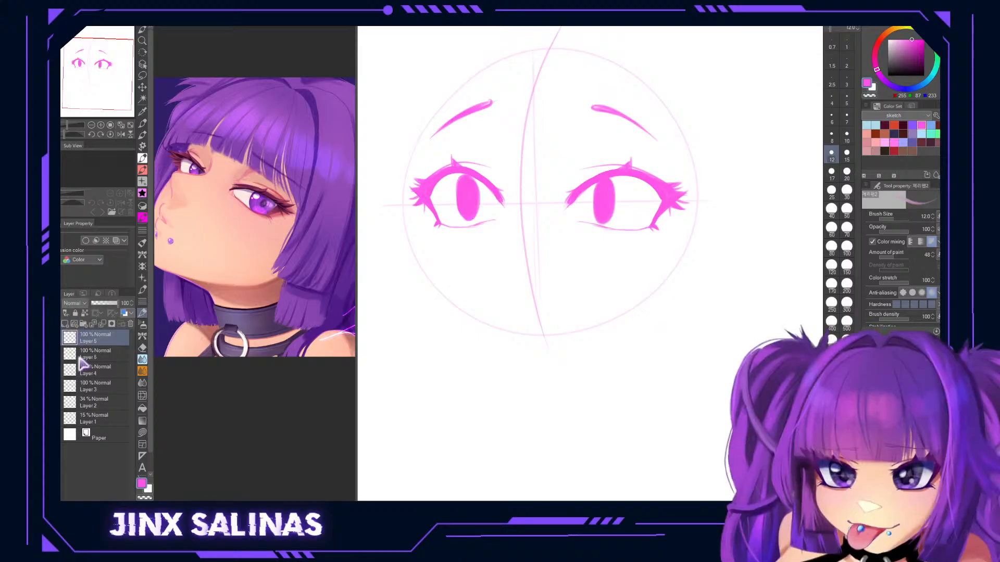
drag(517, 301, 519, 297)
drag(514, 228, 519, 261)
key(ctrl+z)
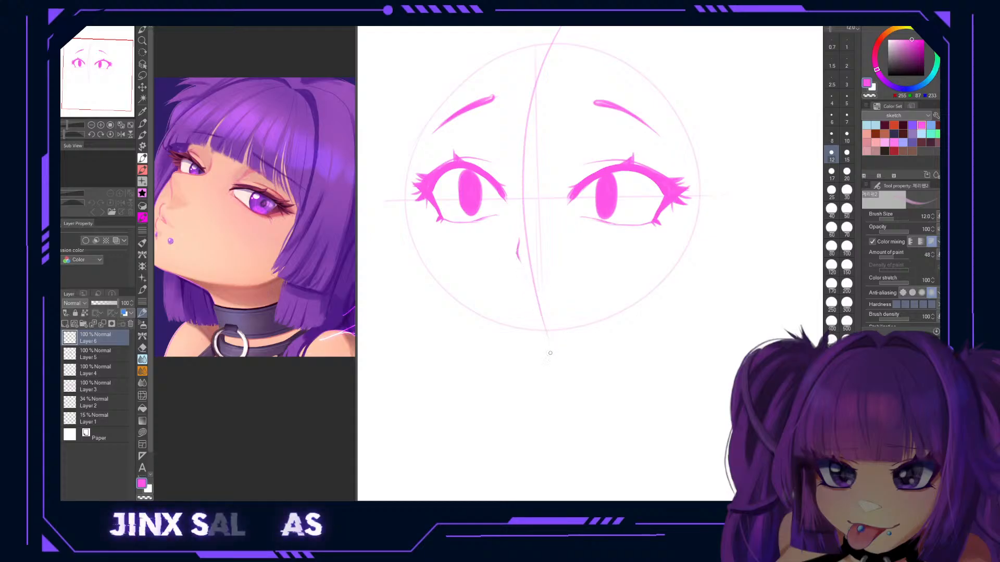
key(ctrl+z)
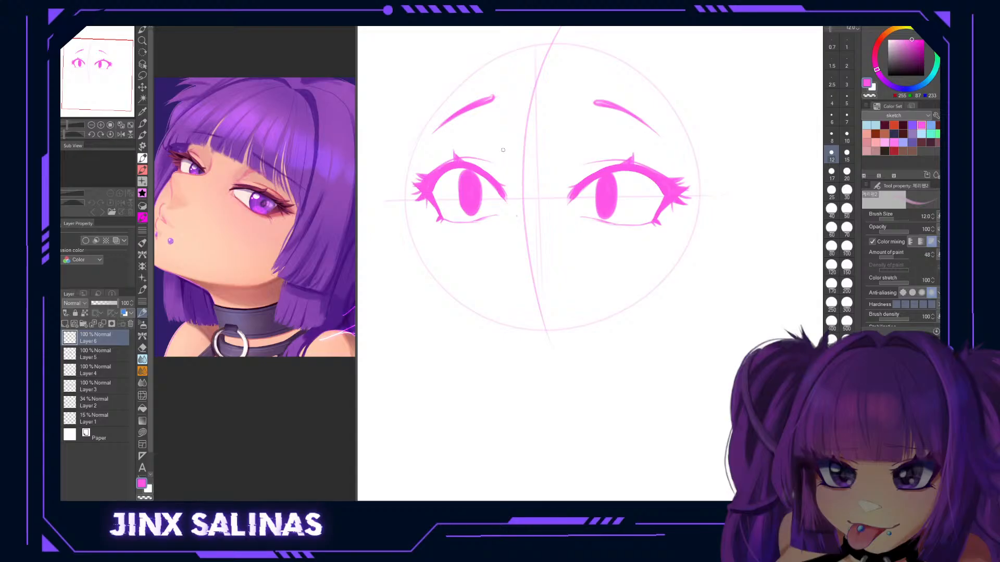
Sketch a short curved socket line above the inner corner of each eye, beneath the brows.
drag(501, 145, 503, 157)
mouse_move(563, 152)
mouse_down()
mouse_move(560, 144)
mouse_move(554, 159)
mouse_move(575, 140)
mouse_up()
Try several nose profiles running down from the left eye's inner corner, with a nostril stroke, and undo them.
drag(505, 197, 498, 218)
key(ctrl+z)
mouse_move(503, 210)
mouse_down()
mouse_move(478, 246)
mouse_move(491, 267)
mouse_up()
key(ctrl+z)
key(ctrl+z)
mouse_move(508, 238)
mouse_down()
mouse_move(501, 260)
mouse_move(496, 236)
mouse_move(495, 244)
mouse_move(532, 237)
mouse_move(496, 262)
mouse_move(545, 238)
mouse_up()
key(ctrl+z)
key(ctrl+z)
key(ctrl+z)
key(ctrl+z)
key(ctrl+z)
key(ctrl+z)
key(ctrl+z)
Try a long curved nose bridge ending in a pointed tip with a short nostril stroke, and undo it.
mouse_move(510, 200)
mouse_down()
mouse_move(498, 240)
mouse_move(515, 218)
mouse_up()
drag(502, 231, 526, 265)
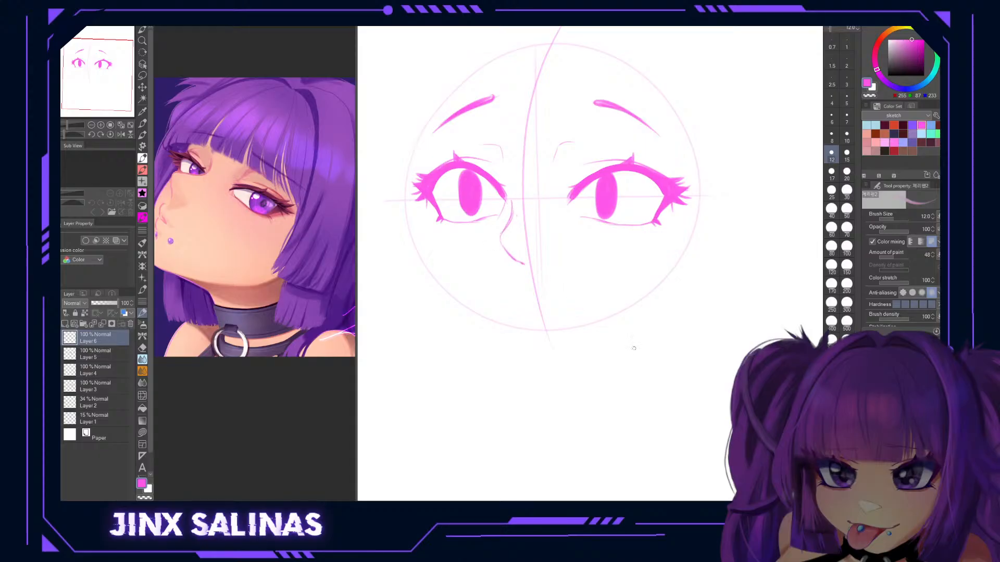
key(ctrl+z)
mouse_move(511, 209)
mouse_down()
mouse_move(482, 251)
mouse_move(483, 265)
mouse_move(497, 279)
mouse_move(521, 275)
mouse_up()
drag(591, 332, 584, 284)
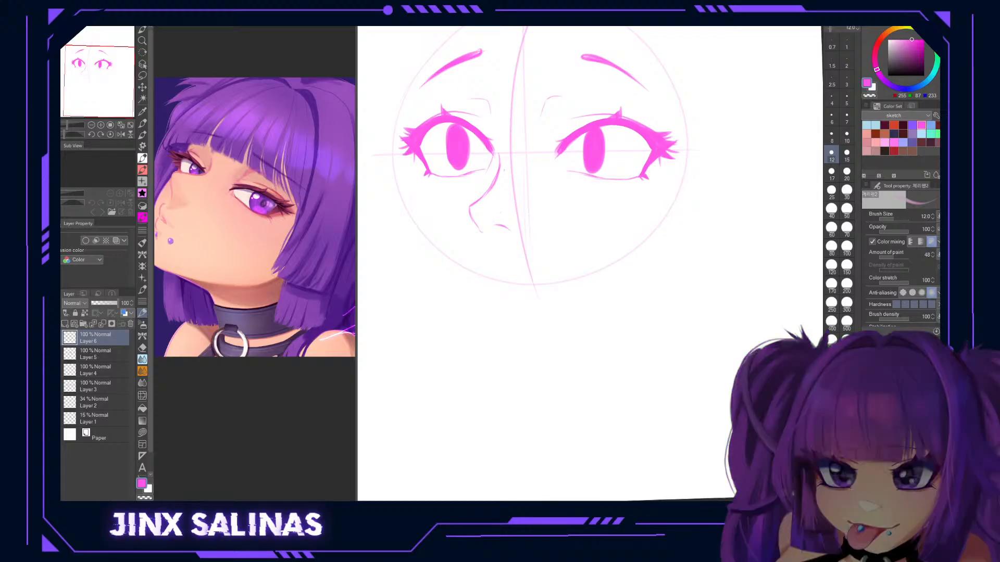
key(ctrl+z)
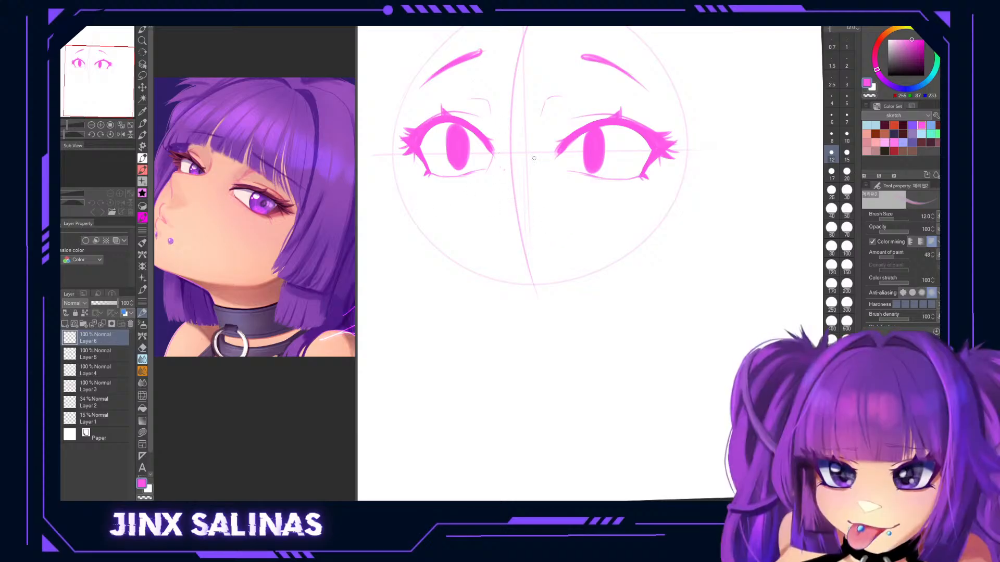
Try small, short nose strokes beside the curved centre guide below the eyes, and undo them.
drag(510, 198, 531, 195)
mouse_move(531, 197)
mouse_down()
mouse_move(501, 218)
mouse_move(495, 199)
mouse_move(514, 215)
mouse_up()
key(ctrl+z)
key(ctrl+z)
key(ctrl+z)
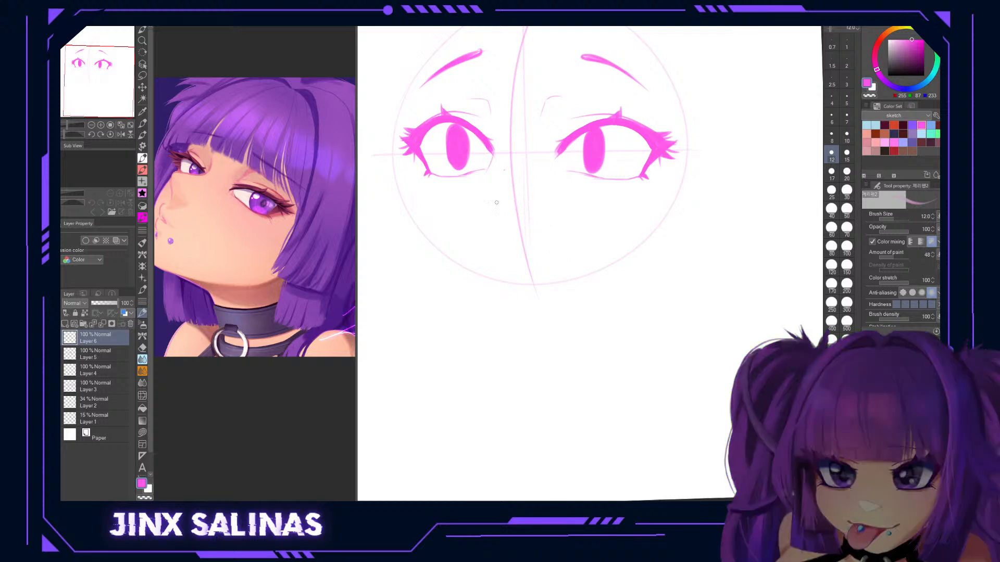
drag(502, 200, 504, 212)
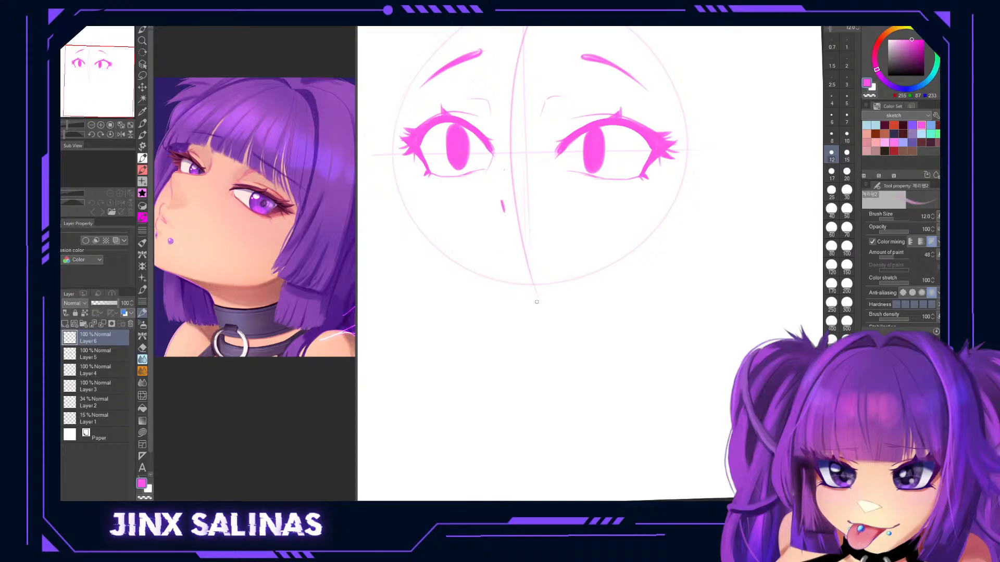
key(ctrl+z)
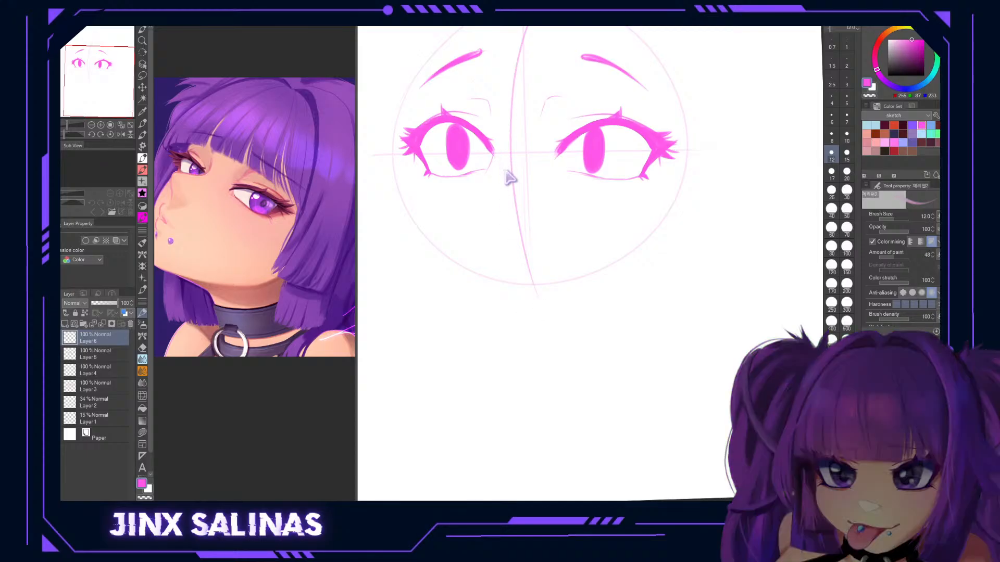
Try a narrower slanted nose bridge with a bent tip and short nostril strokes, and undo the attempts.
mouse_move(500, 163)
mouse_down()
mouse_move(488, 202)
mouse_move(499, 220)
mouse_up()
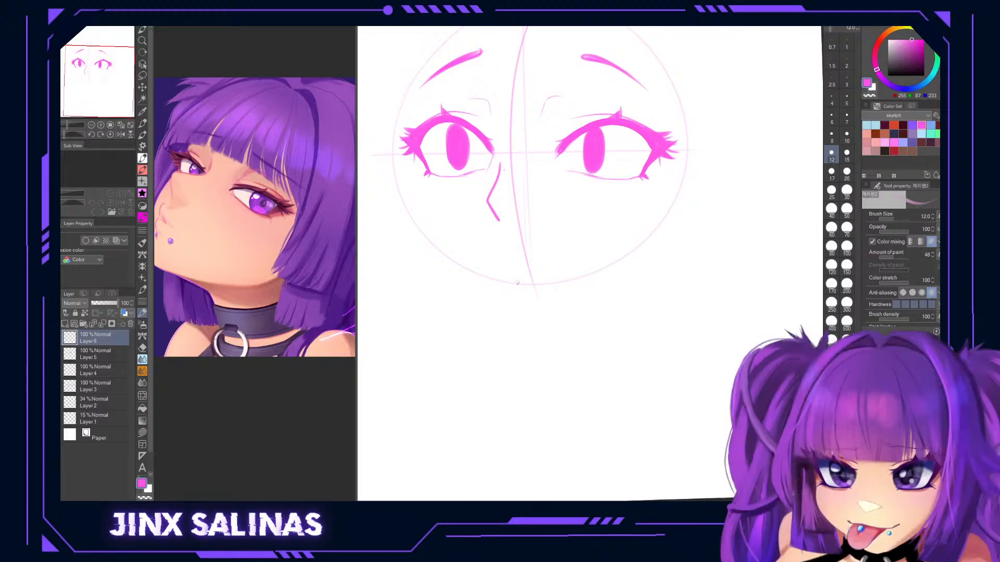
mouse_move(502, 167)
mouse_down()
mouse_move(475, 205)
mouse_move(477, 233)
mouse_up()
key(ctrl+z)
mouse_move(499, 175)
mouse_down()
mouse_move(478, 208)
mouse_move(480, 231)
mouse_up()
key(ctrl+z)
mouse_move(497, 167)
mouse_down()
mouse_move(481, 204)
mouse_move(484, 224)
mouse_move(503, 238)
mouse_move(514, 229)
mouse_move(479, 228)
mouse_move(507, 234)
mouse_up()
key(ctrl+z)
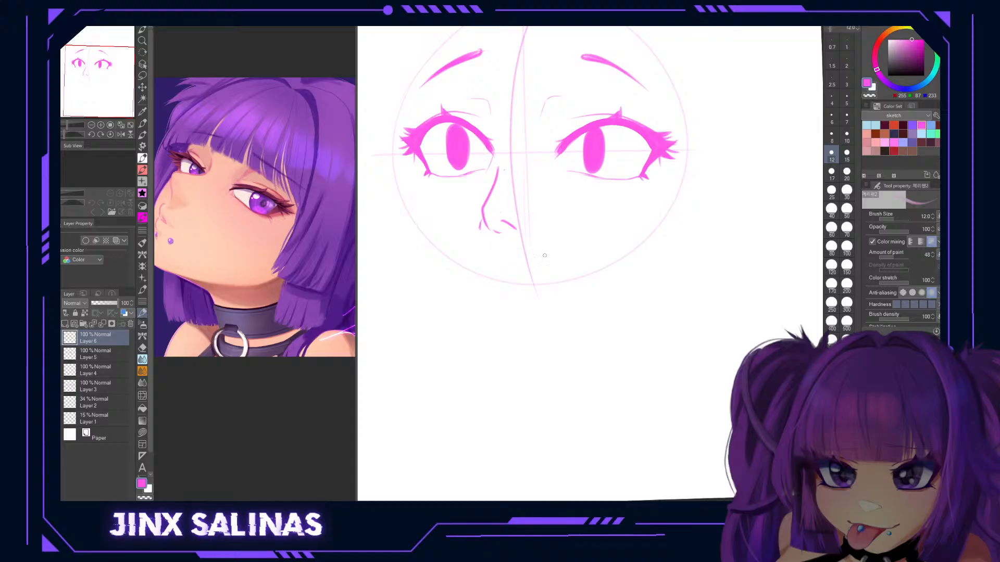
key(ctrl+z)
key(ctrl+z)
key(ctrl+z)
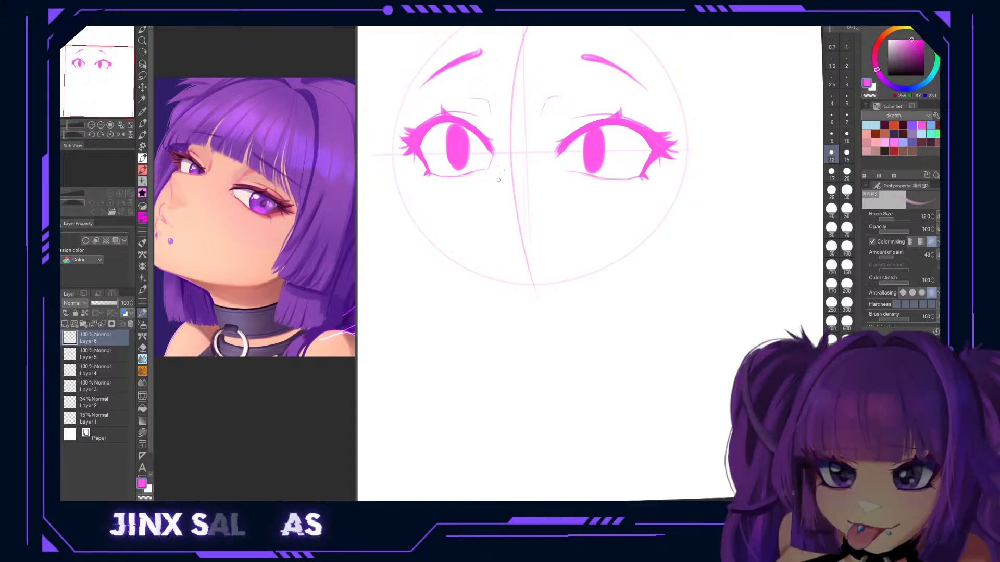
Try a tiny bent nose tip and nostril strokes near the centre guide, and undo them.
drag(509, 191, 509, 219)
key(ctrl+z)
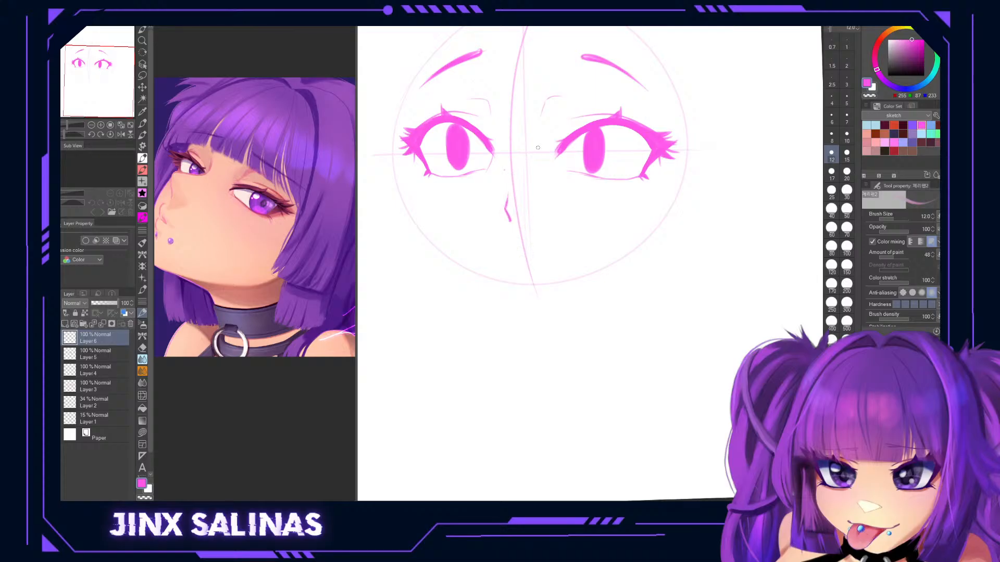
key(ctrl+z)
mouse_move(492, 241)
mouse_down()
mouse_move(552, 231)
mouse_move(518, 230)
mouse_move(553, 237)
mouse_up()
key(ctrl+z)
key(ctrl+z)
Group Layer 3 through Layer 6 into one folder.
key(ctrl+minus)
drag(560, 297, 539, 321)
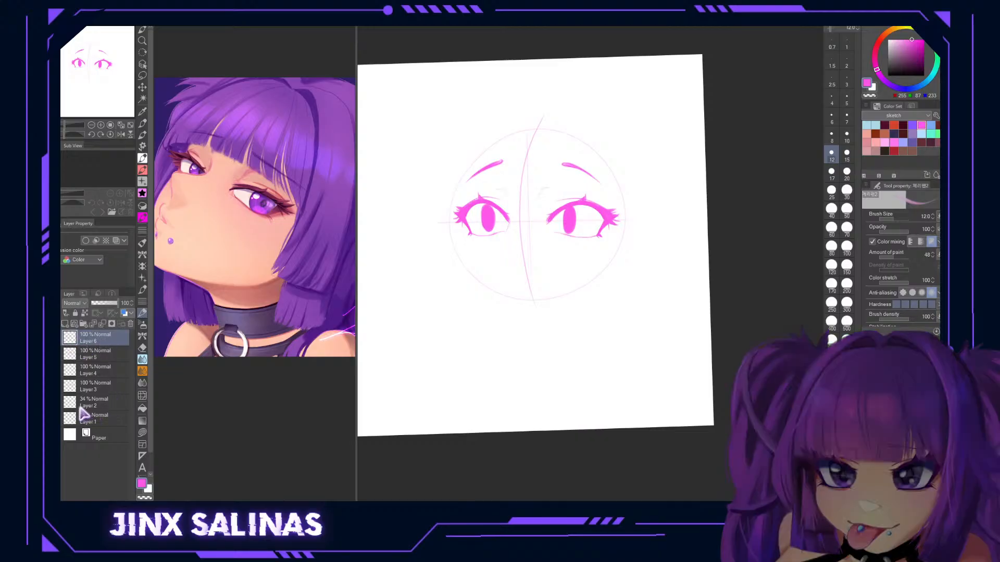
shift+click(102, 386)
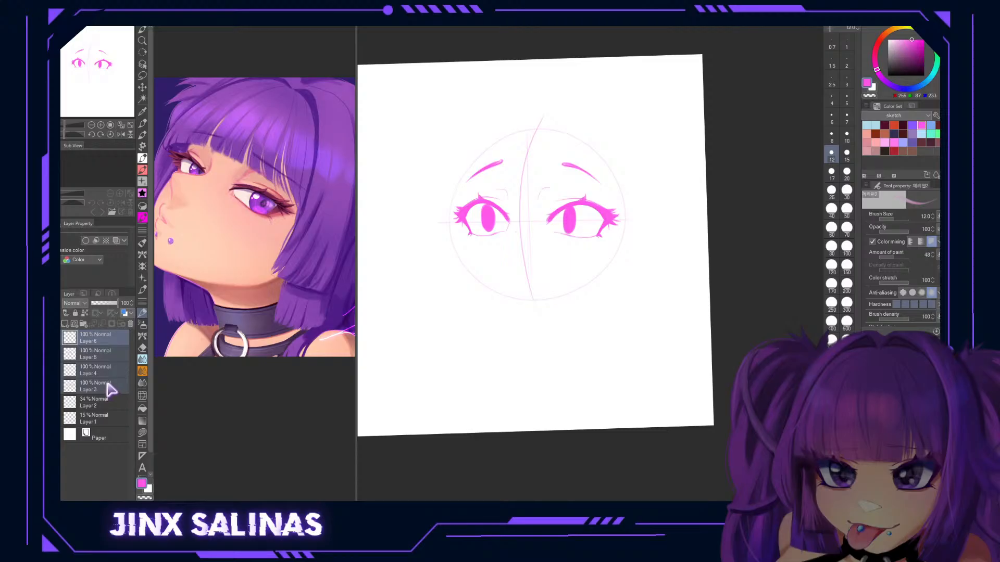
key(ctrl+g)
Lasso the left eye and brow, shift them slightly outward from the centre guide, and deselect.
click(142, 75)
mouse_move(514, 126)
mouse_down()
mouse_move(429, 258)
mouse_move(511, 269)
mouse_move(526, 157)
mouse_move(516, 101)
mouse_move(487, 251)
mouse_up()
key(ctrl+t)
click(454, 298)
key(ctrl+d)
key(p)
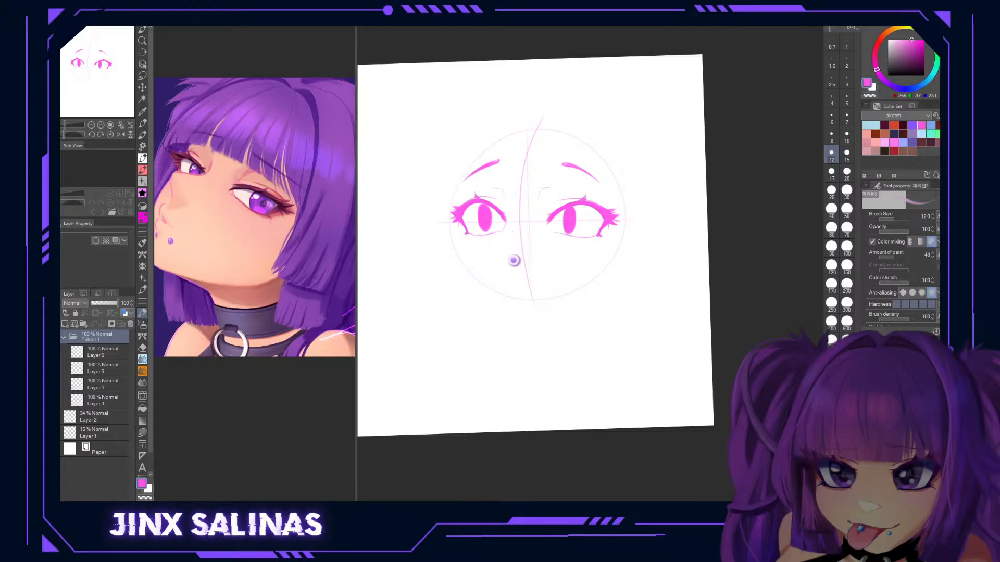
Lasso the right eye and brow, transform them slightly outward from the centre guide, and deselect.
key(r)
drag(620, 217, 626, 225)
key(p)
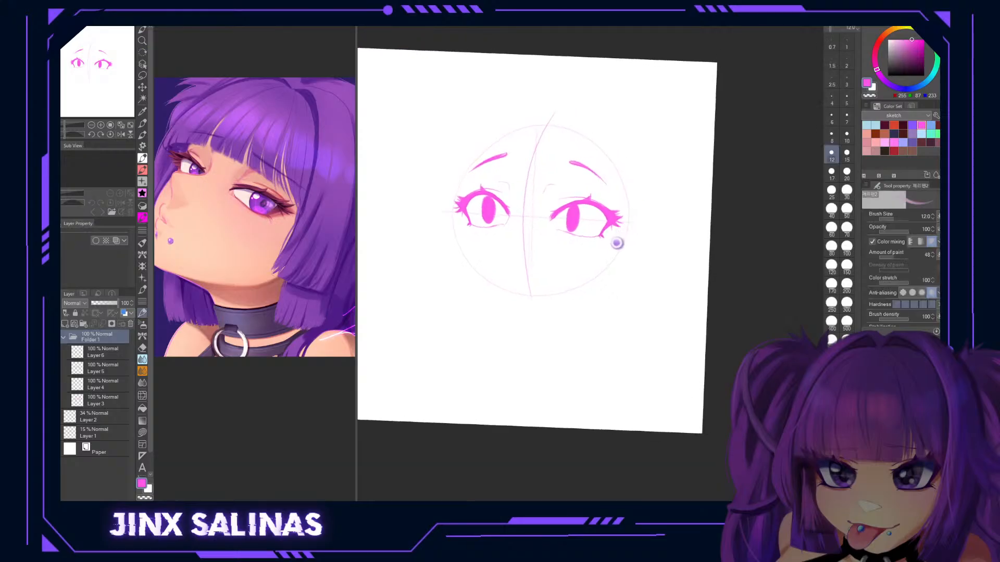
drag(604, 260, 612, 237)
mouse_move(586, 284)
mouse_down()
mouse_move(612, 317)
mouse_move(607, 306)
mouse_up()
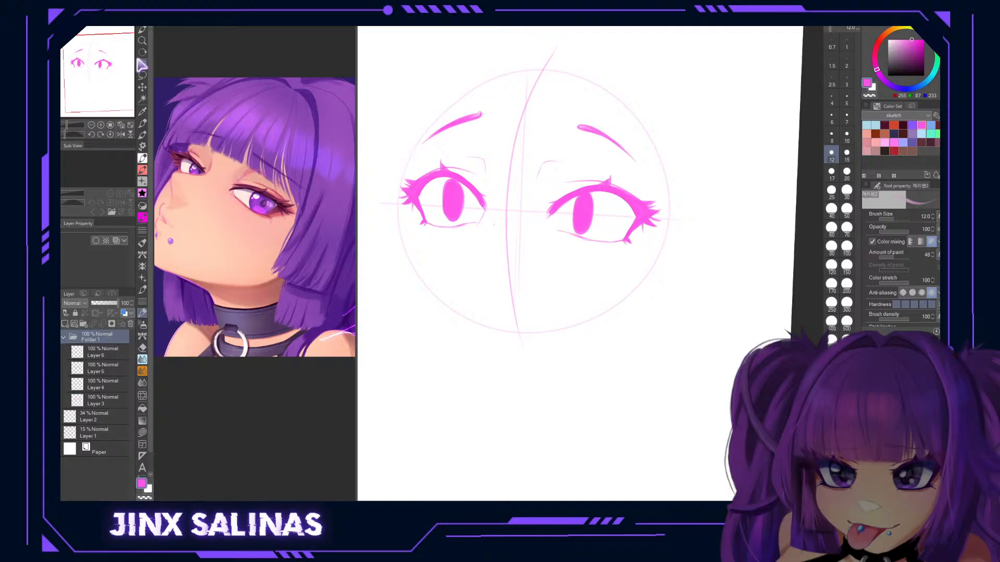
click(142, 75)
mouse_move(610, 79)
mouse_down()
mouse_move(558, 98)
mouse_move(719, 250)
mouse_move(627, 60)
mouse_up()
key(ctrl+t)
drag(626, 248, 633, 247)
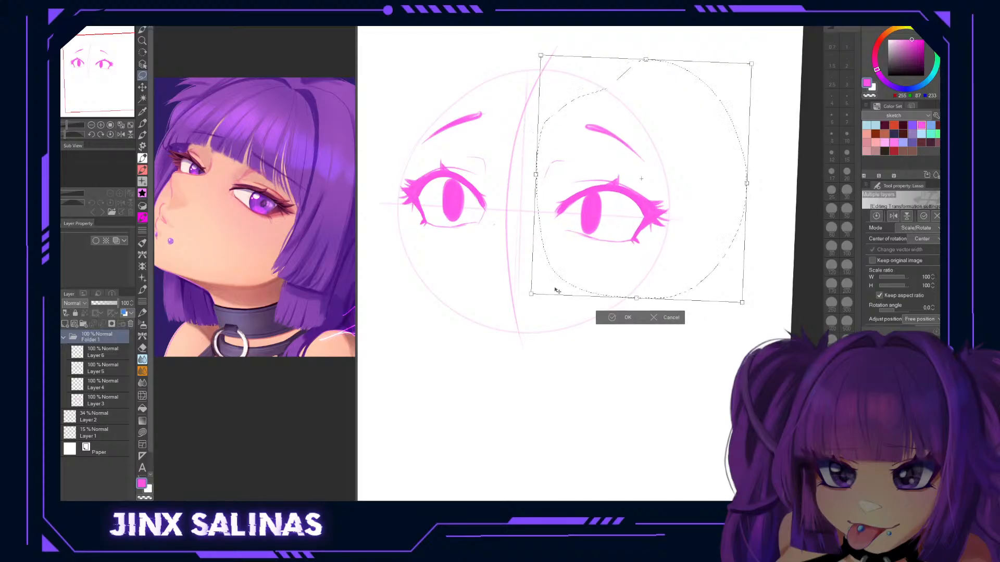
click(626, 317)
key(ctrl+d)
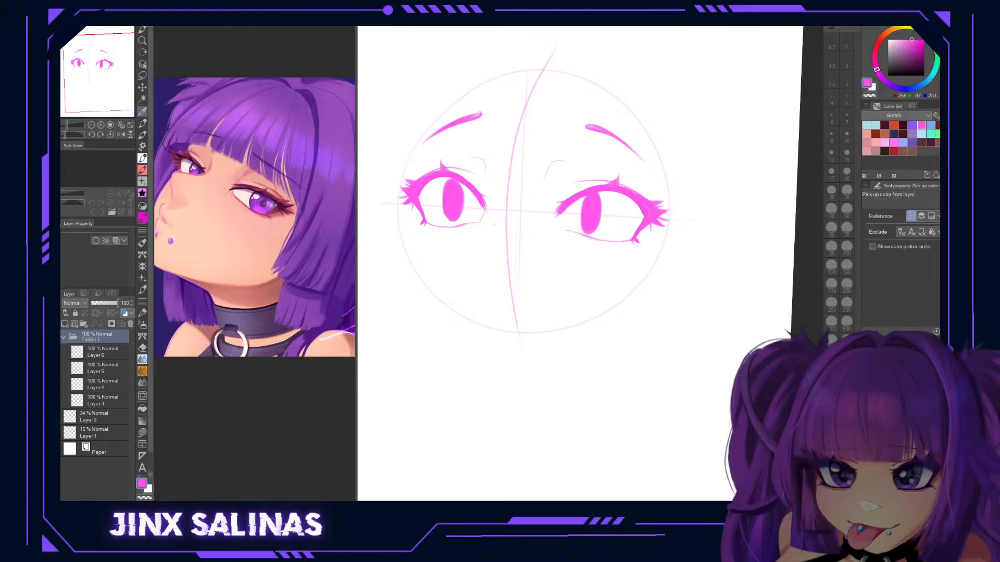
Reshape the eyes with Liquify at brush size 500, pulling the right eye's lower edge slightly downward.
key(j)
click(849, 267)
click(847, 322)
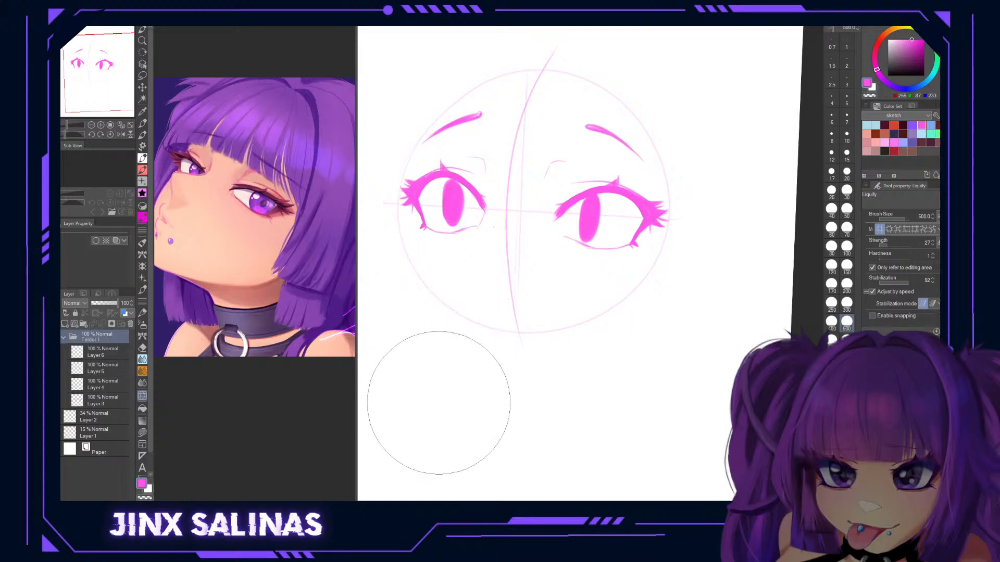
Refine the left eye's inner corner and the right pupil with Liquify at brush size 150.
click(846, 227)
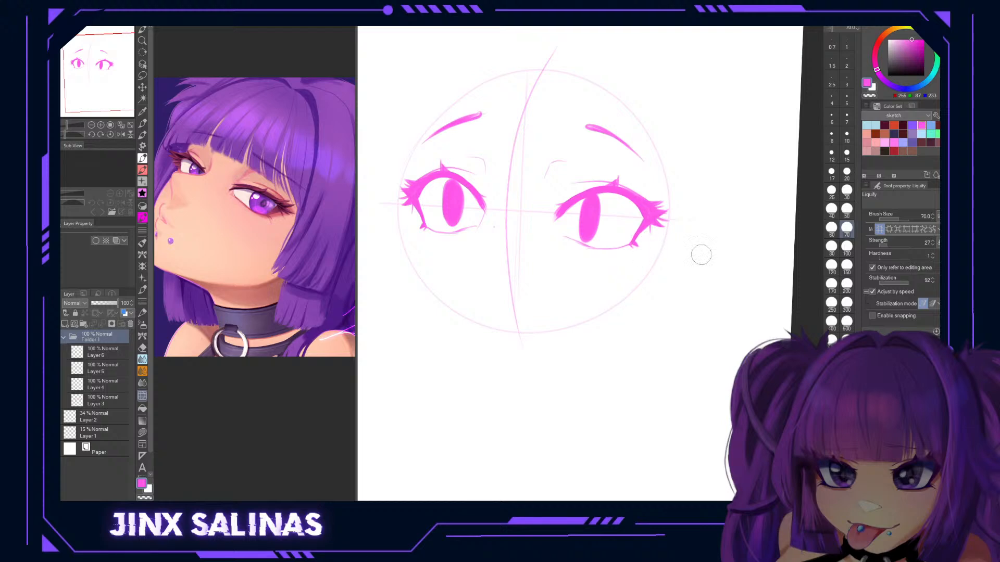
click(847, 265)
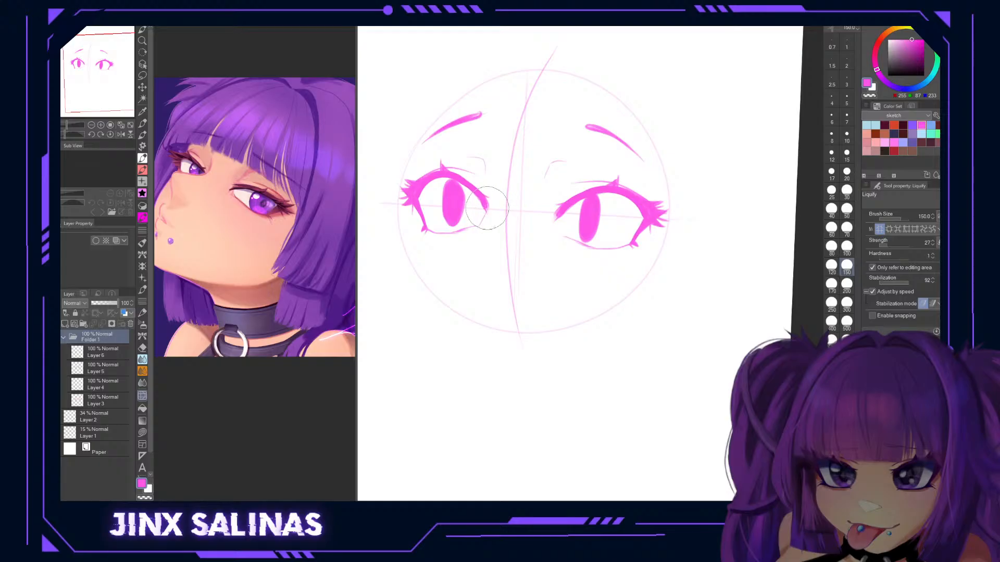
drag(483, 207, 497, 206)
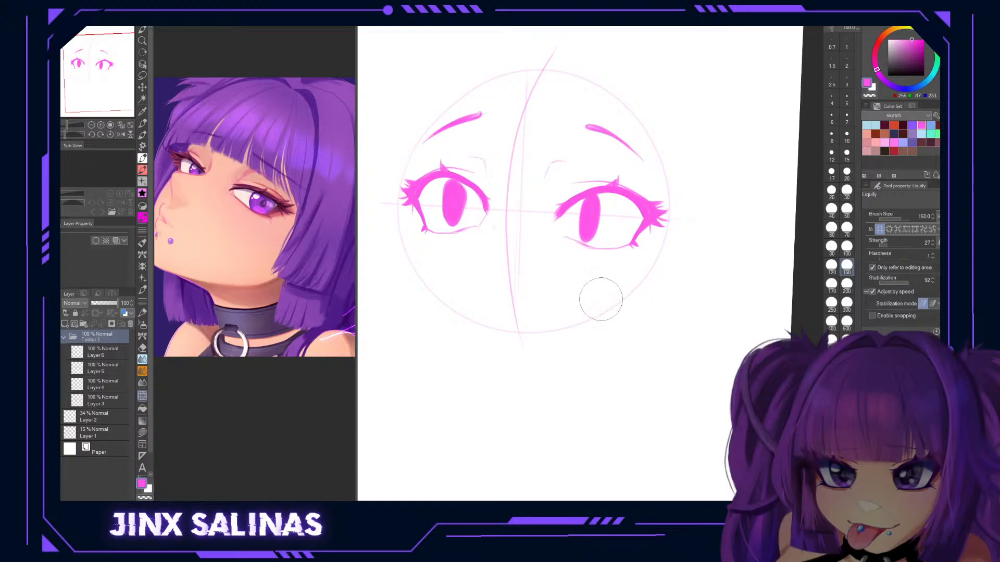
drag(583, 214, 599, 198)
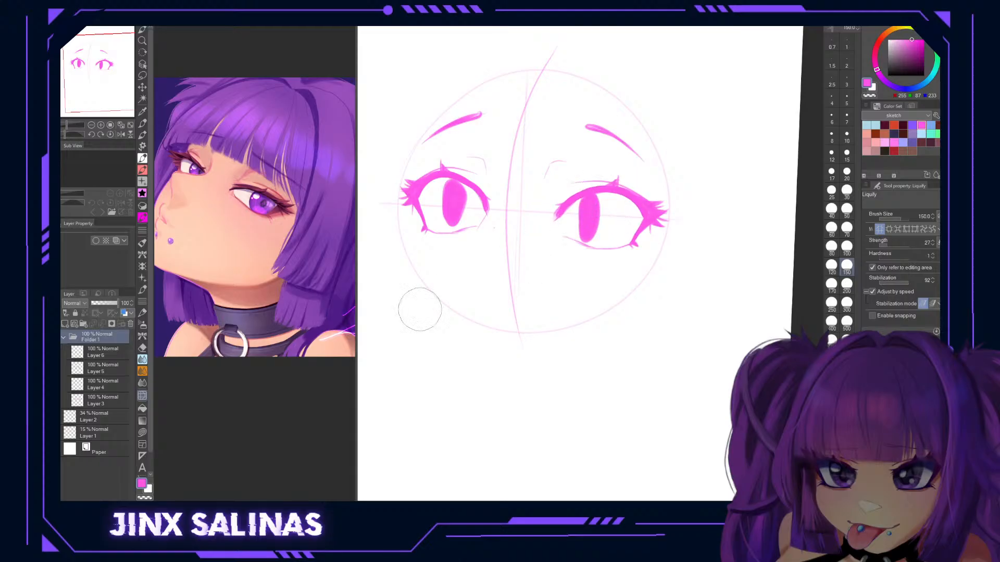
Widen both pupils on Layer 5 with the brush at sizes 20 and 25, rounding them into fuller ovals.
click(99, 368)
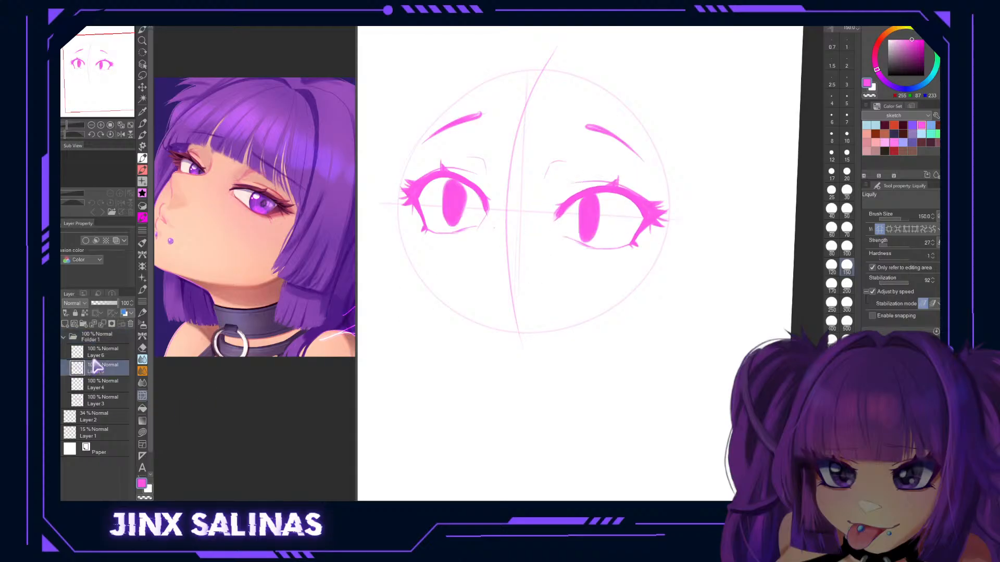
key(p)
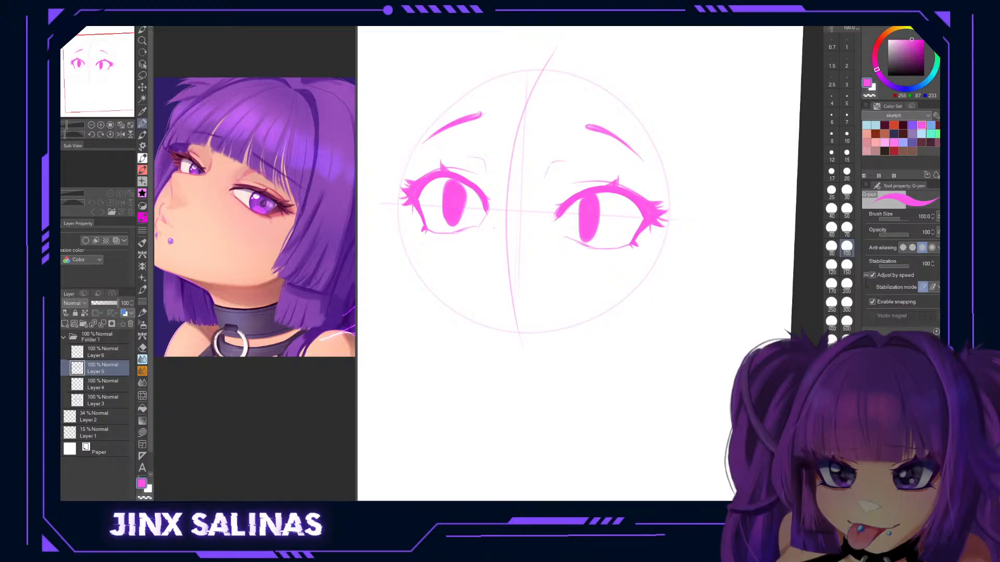
key(b)
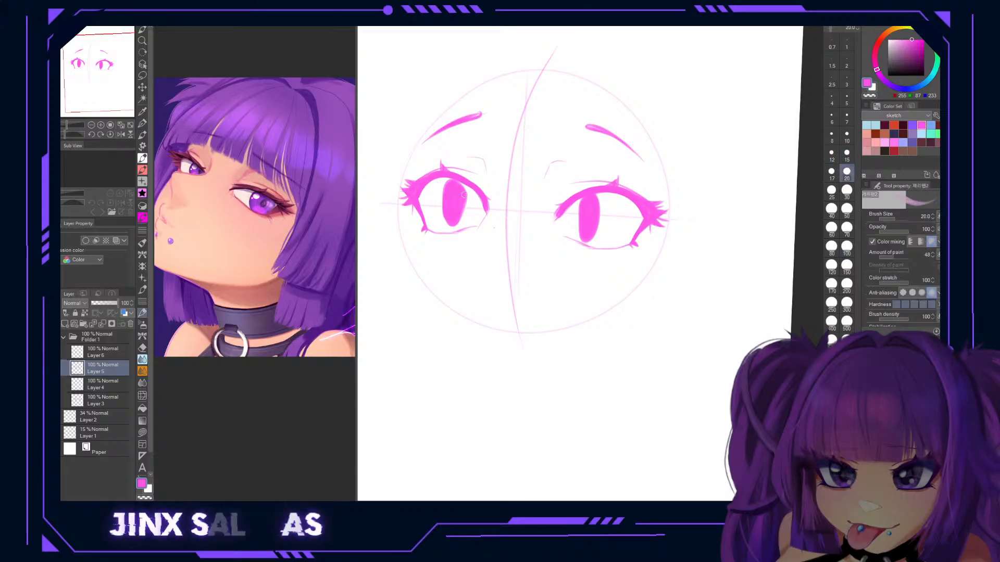
mouse_move(451, 183)
mouse_down()
mouse_move(448, 207)
mouse_move(460, 227)
mouse_move(451, 221)
mouse_move(466, 217)
mouse_move(469, 192)
mouse_move(468, 206)
mouse_move(455, 182)
mouse_move(458, 218)
mouse_up()
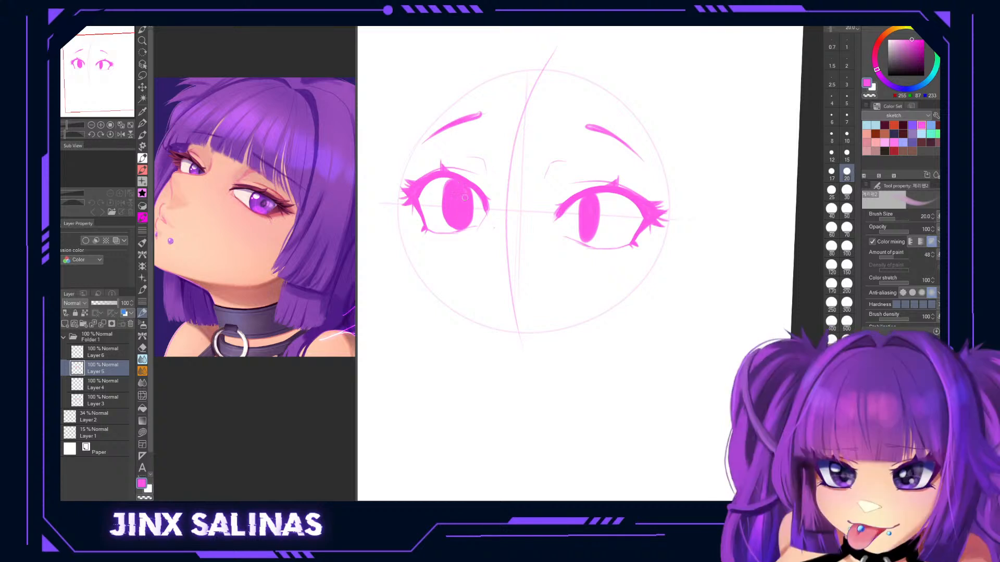
drag(443, 213, 460, 227)
drag(583, 236, 577, 228)
mouse_move(592, 194)
mouse_down()
mouse_move(590, 236)
mouse_move(578, 233)
mouse_move(587, 242)
mouse_move(601, 203)
mouse_move(596, 194)
mouse_move(582, 201)
mouse_move(581, 226)
mouse_move(588, 199)
mouse_move(579, 209)
mouse_move(583, 221)
mouse_move(584, 200)
mouse_move(587, 243)
mouse_move(595, 232)
mouse_move(587, 244)
mouse_move(602, 229)
mouse_move(598, 237)
mouse_move(588, 197)
mouse_up()
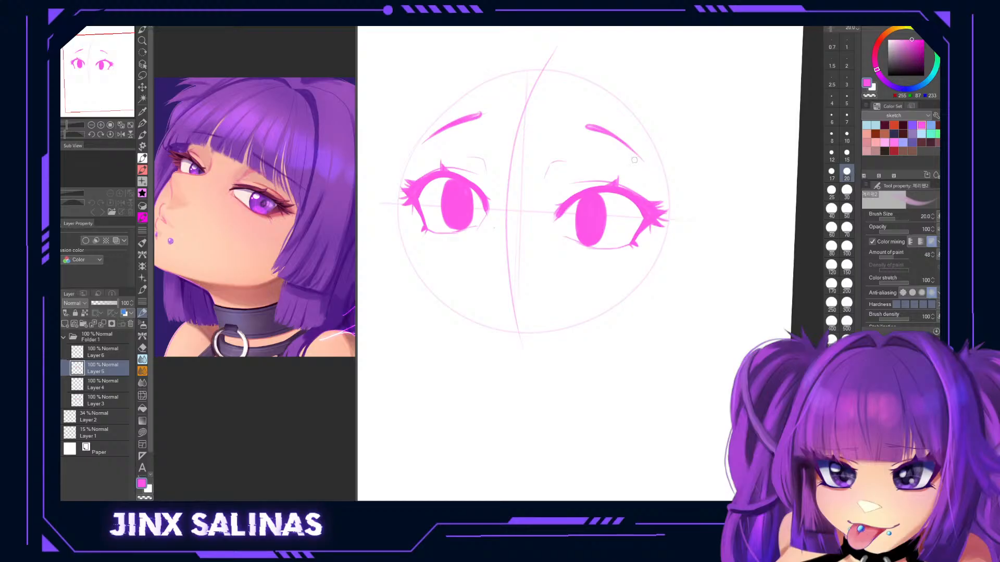
click(831, 190)
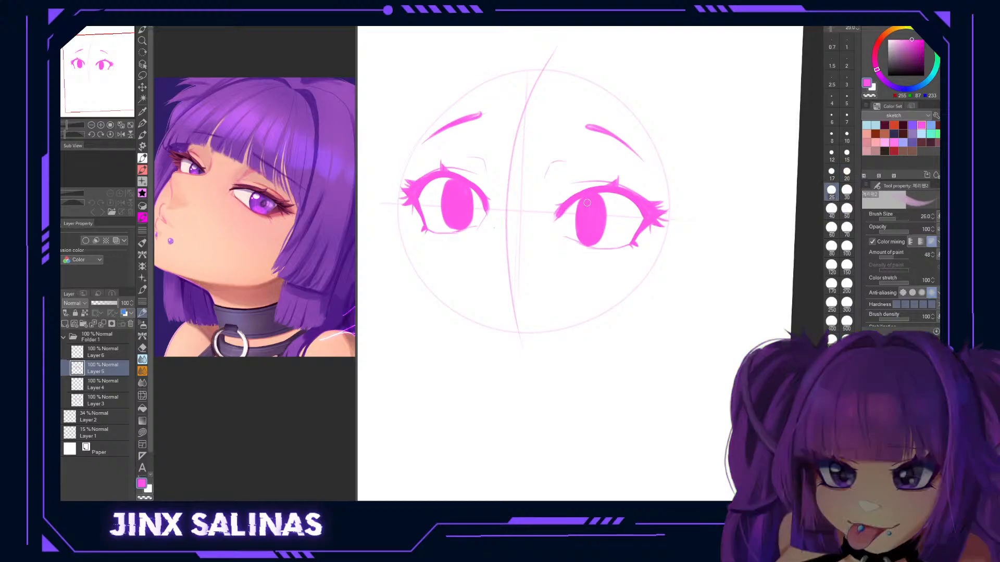
mouse_move(580, 204)
mouse_down()
mouse_move(580, 237)
mouse_move(584, 202)
mouse_move(581, 231)
mouse_move(597, 238)
mouse_move(586, 242)
mouse_move(597, 196)
mouse_up()
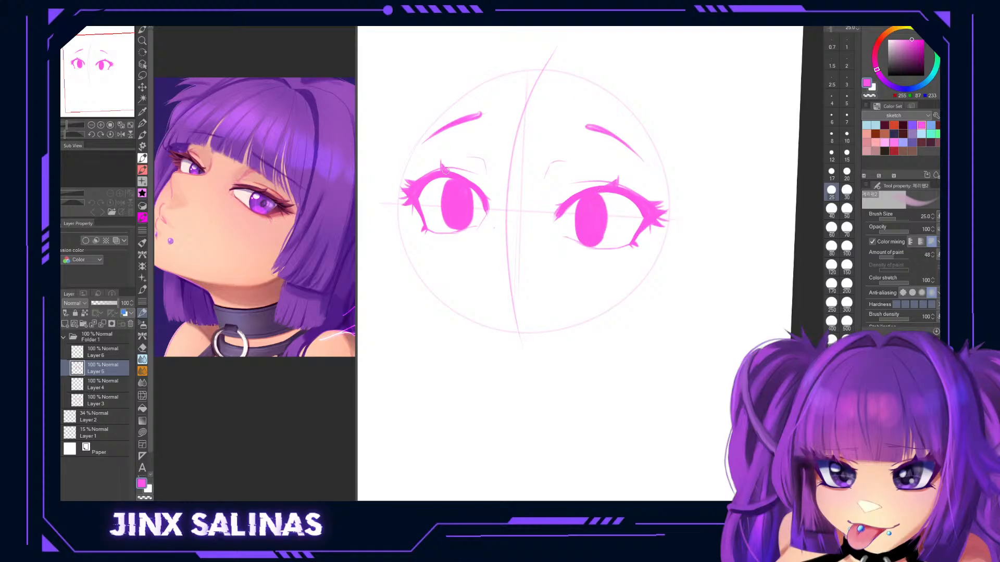
drag(447, 219, 457, 223)
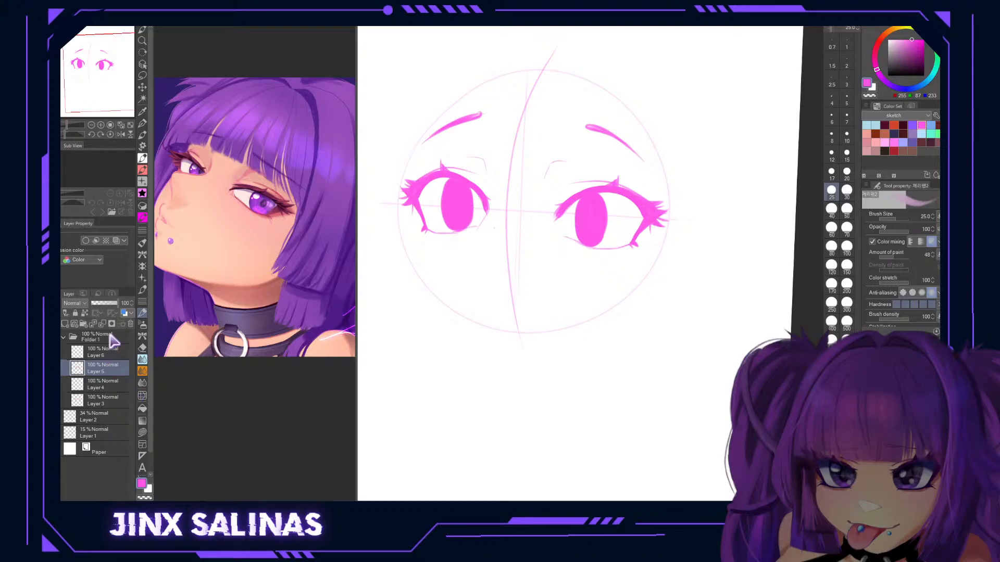
On Layer 3, reshape both eyes' lower lid lines slightly downward with Liquify at brush size 150.
click(51, 368)
click(51, 385)
click(51, 384)
click(51, 368)
click(51, 368)
click(100, 402)
key(j)
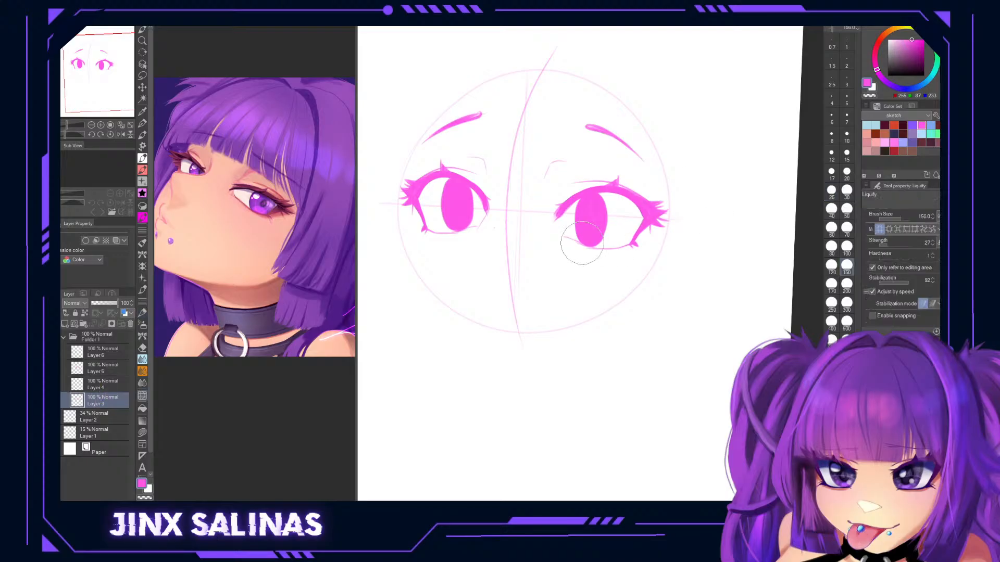
mouse_move(583, 252)
mouse_down()
mouse_move(606, 251)
mouse_move(590, 263)
mouse_move(561, 246)
mouse_move(582, 241)
mouse_move(578, 250)
mouse_move(591, 256)
mouse_move(578, 257)
mouse_move(604, 253)
mouse_up()
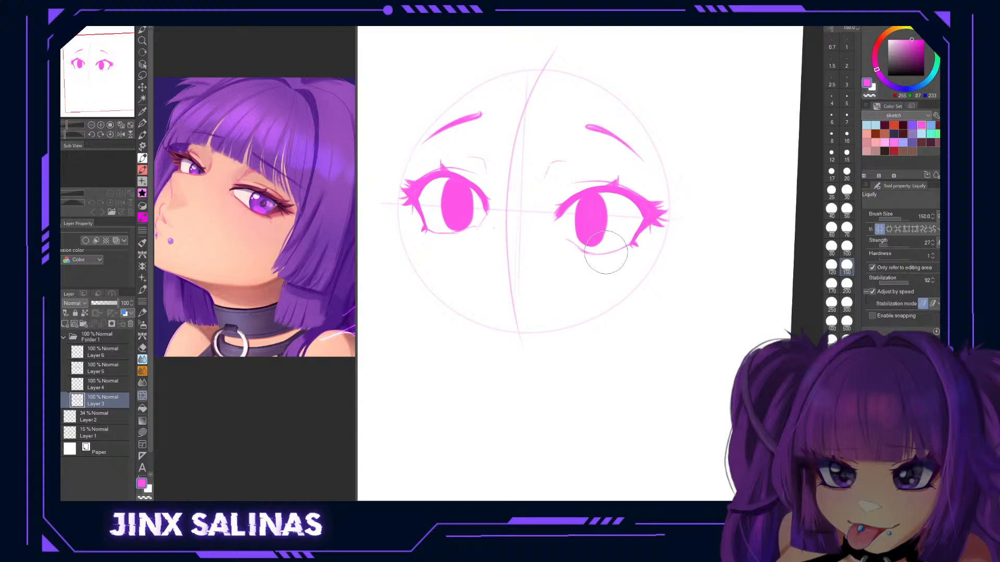
mouse_move(467, 232)
mouse_down()
mouse_move(448, 236)
mouse_move(491, 235)
mouse_up()
mouse_move(475, 272)
mouse_down()
mouse_move(468, 248)
mouse_move(436, 241)
mouse_up()
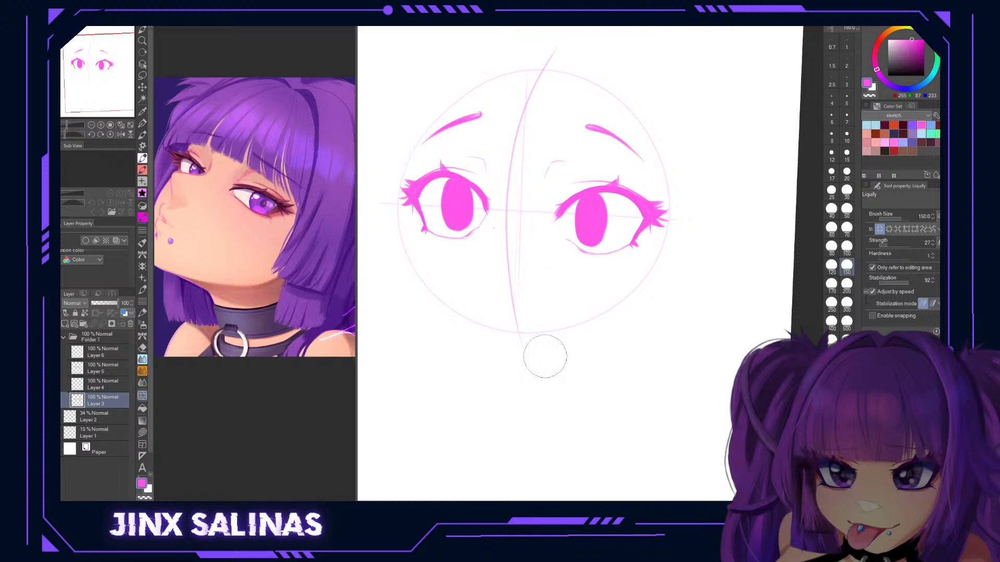
Transform the pupil layer, Layer 5, to shift both pupils slightly within the eyes.
click(104, 368)
key(ctrl+t)
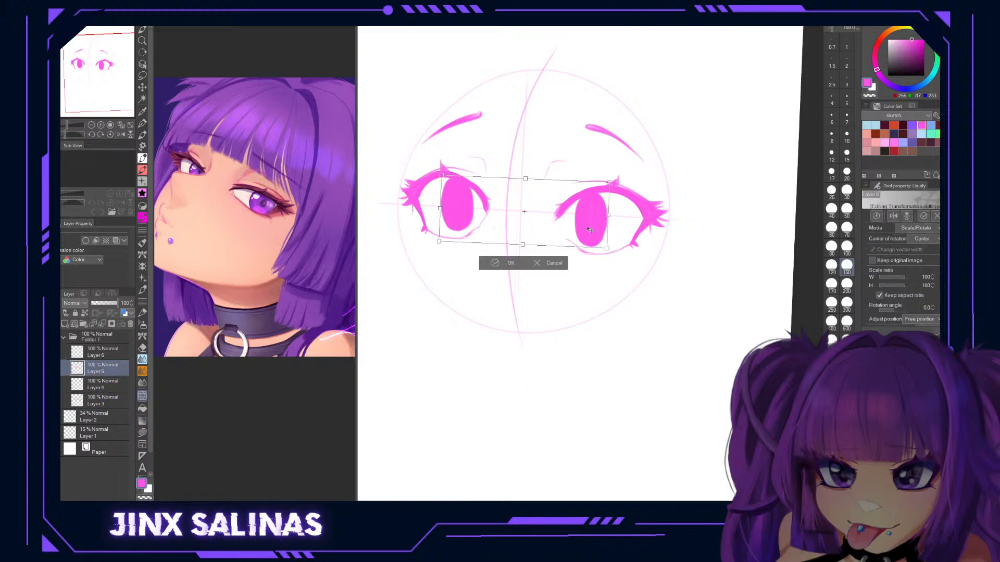
drag(592, 234, 590, 234)
click(510, 266)
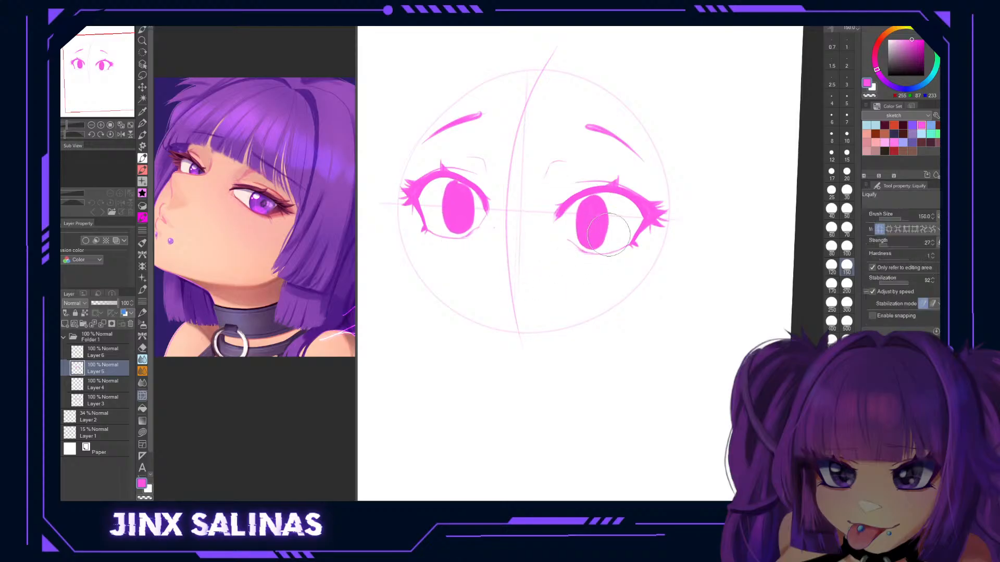
Lasso the right pupil and transform it slightly down and toward the centre guide.
key(m)
mouse_move(617, 156)
mouse_down()
mouse_move(554, 218)
mouse_move(628, 166)
mouse_up()
key(ctrl+t)
drag(605, 234, 602, 236)
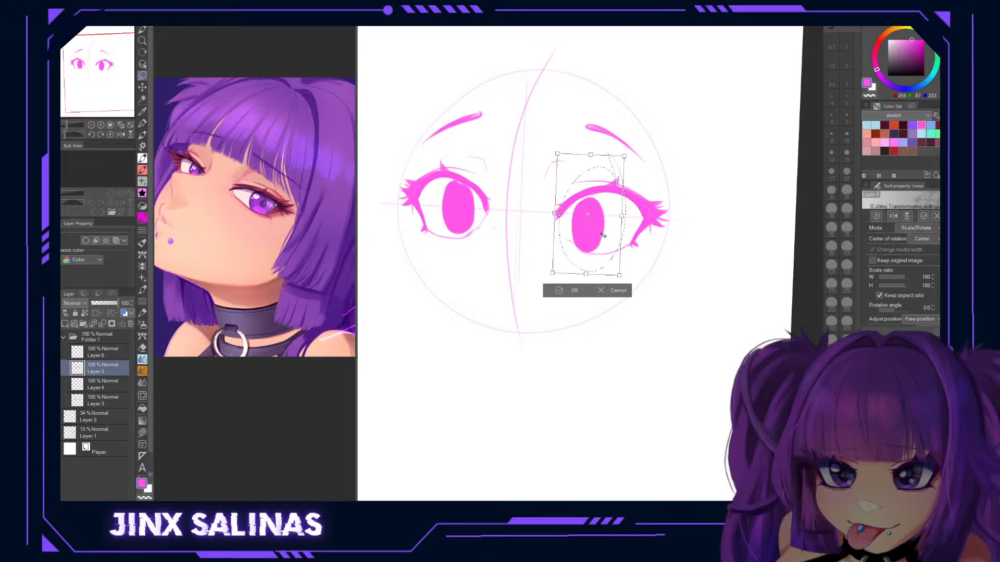
click(573, 291)
Lasso the left pupil, transform it slightly down and toward the centre guide, and deselect.
mouse_move(490, 181)
mouse_down()
mouse_move(452, 163)
mouse_move(484, 155)
mouse_up()
key(ctrl+t)
drag(490, 245, 502, 236)
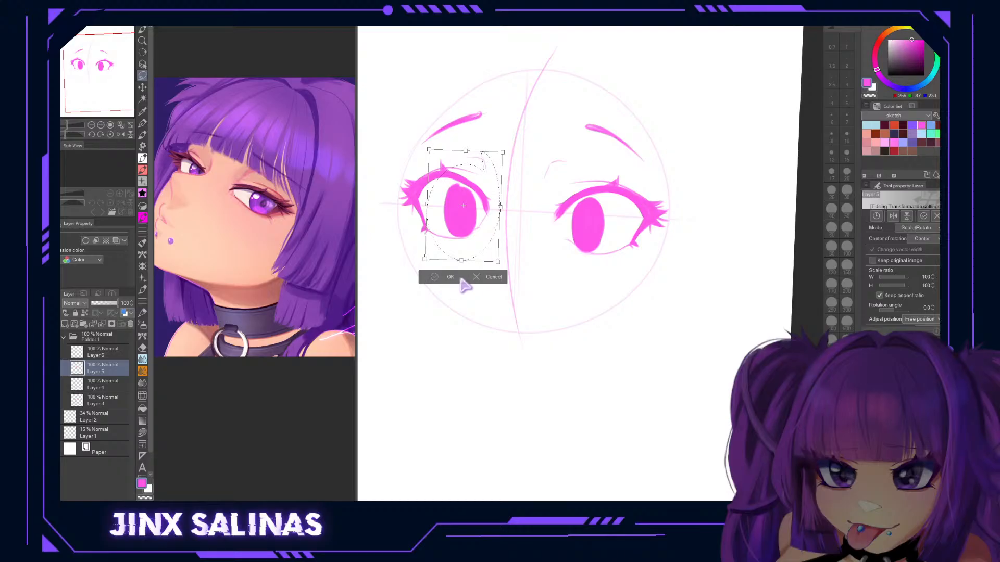
click(451, 277)
key(ctrl+d)
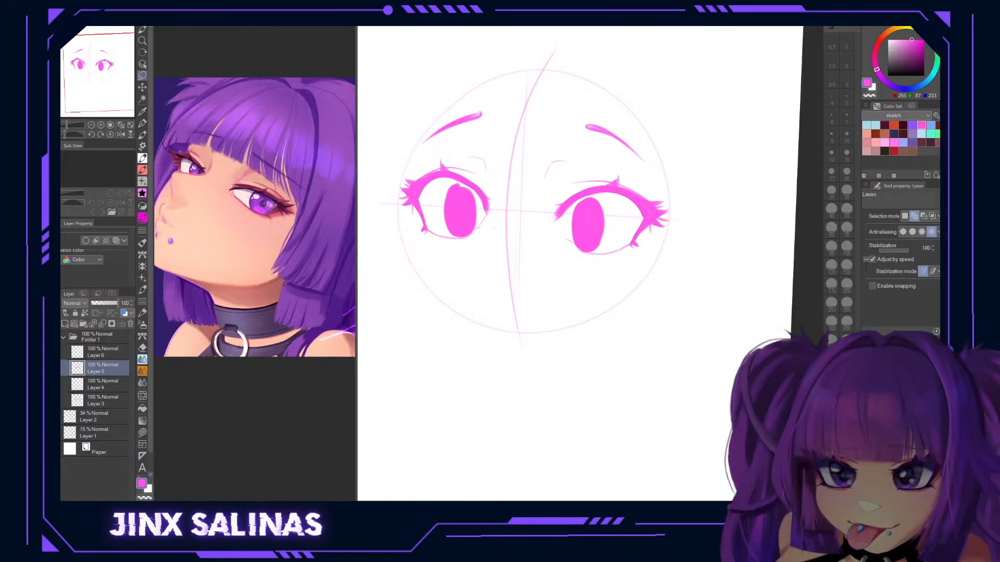
Draw a short nose line just left of the centre guide at brush size 10 and try mouth strokes below it.
key(p)
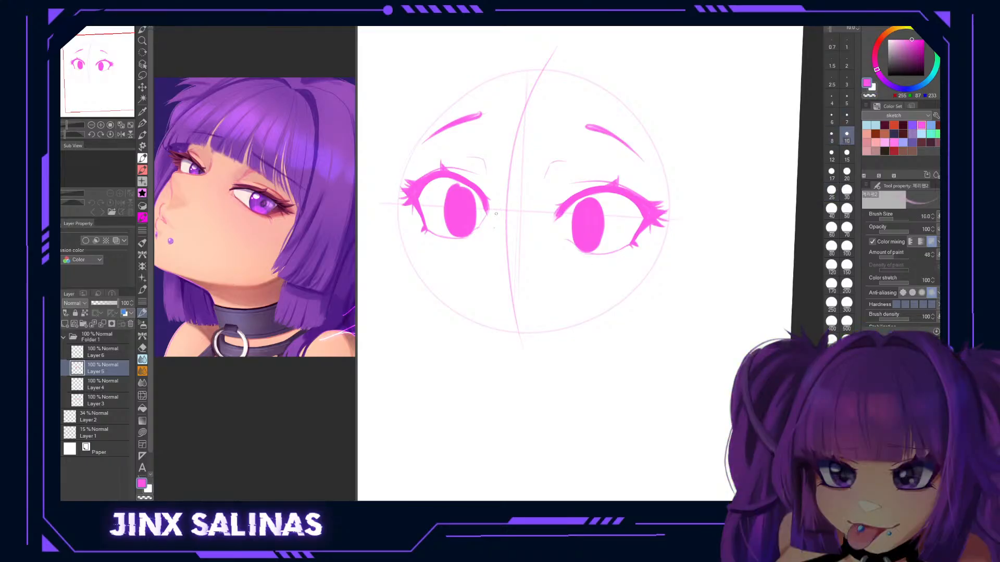
mouse_move(479, 270)
mouse_down()
mouse_move(521, 265)
mouse_move(540, 270)
mouse_up()
key(ctrl+z)
mouse_move(497, 249)
mouse_down()
mouse_move(506, 279)
mouse_move(556, 289)
mouse_up()
key(ctrl+z)
mouse_move(476, 279)
mouse_down()
mouse_move(558, 286)
mouse_move(545, 335)
mouse_move(524, 359)
mouse_move(487, 352)
mouse_move(476, 276)
mouse_up()
key(ctrl+z)
Add a new layer above Folder 1 and sketch a wide-open, shield-shaped mouth outline below the nose.
click(78, 335)
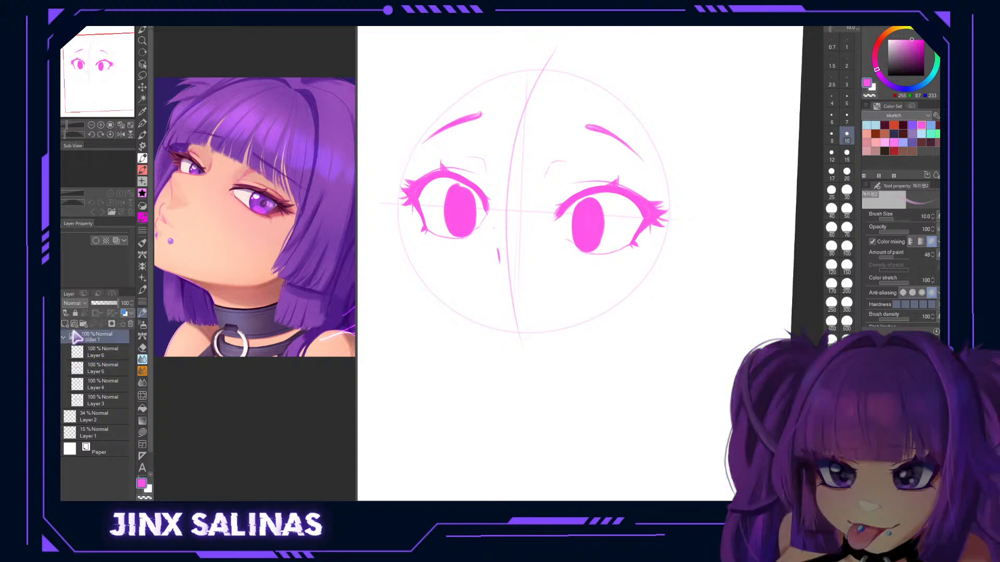
click(65, 324)
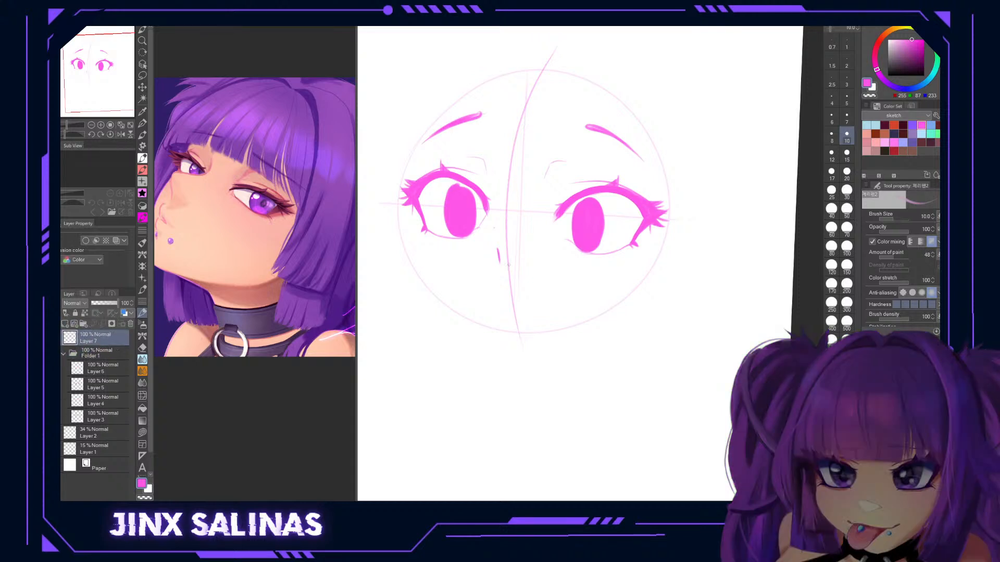
mouse_move(476, 287)
mouse_down()
mouse_move(535, 282)
mouse_move(567, 306)
mouse_up()
key(ctrl+z)
drag(476, 287, 469, 293)
key(ctrl+z)
key(ctrl+z)
mouse_move(471, 292)
mouse_down()
mouse_move(498, 373)
mouse_move(540, 361)
mouse_move(556, 281)
mouse_up()
key(ctrl+z)
mouse_move(473, 289)
mouse_down()
mouse_move(482, 322)
mouse_move(538, 330)
mouse_up()
key(ctrl+z)
mouse_move(474, 289)
mouse_down()
mouse_move(497, 348)
mouse_move(487, 330)
mouse_move(517, 357)
mouse_move(548, 317)
mouse_move(540, 338)
mouse_move(556, 290)
mouse_up()
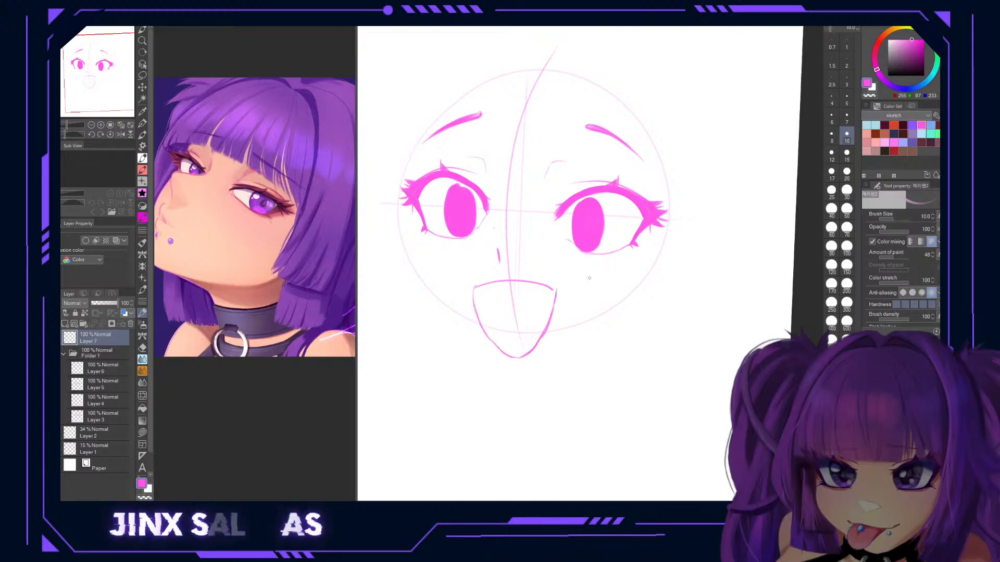
Add round piercings below both mouth corners, a tongue with a stud, and an upper row of teeth.
drag(550, 344, 551, 343)
mouse_move(475, 342)
mouse_down()
mouse_move(494, 305)
mouse_move(551, 314)
mouse_move(507, 326)
mouse_move(512, 319)
mouse_up()
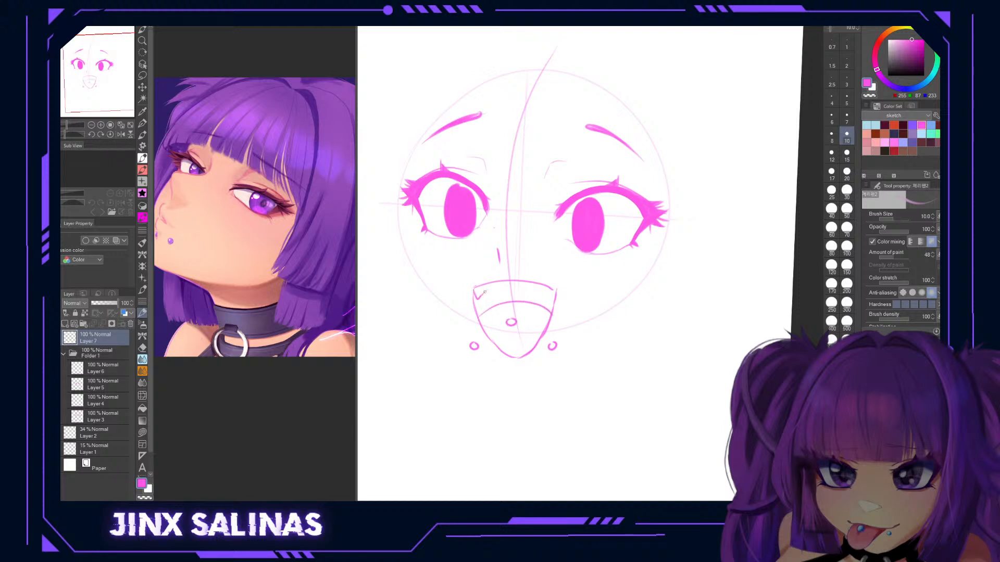
mouse_move(479, 288)
mouse_down()
mouse_move(546, 300)
mouse_move(534, 266)
mouse_up()
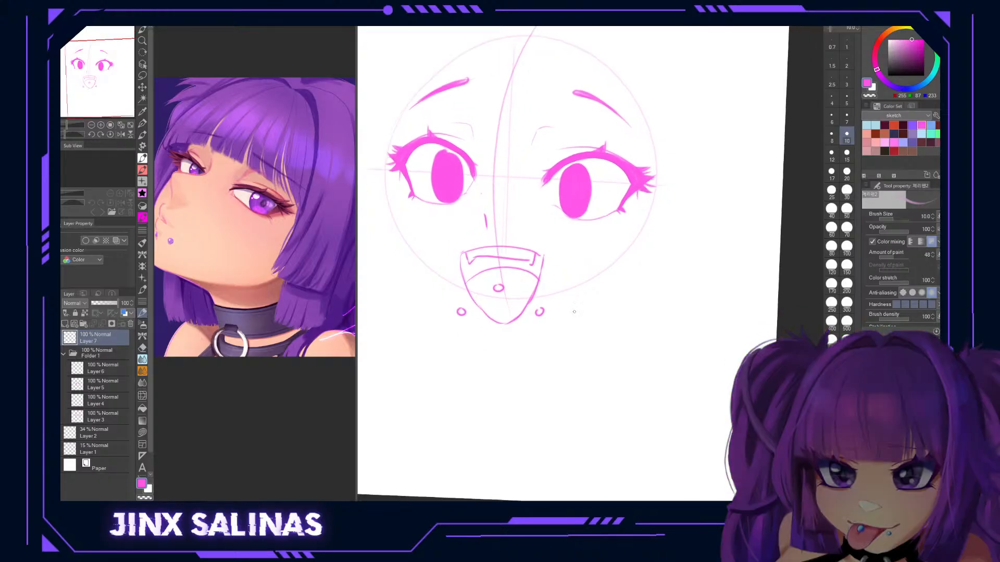
drag(480, 338, 491, 352)
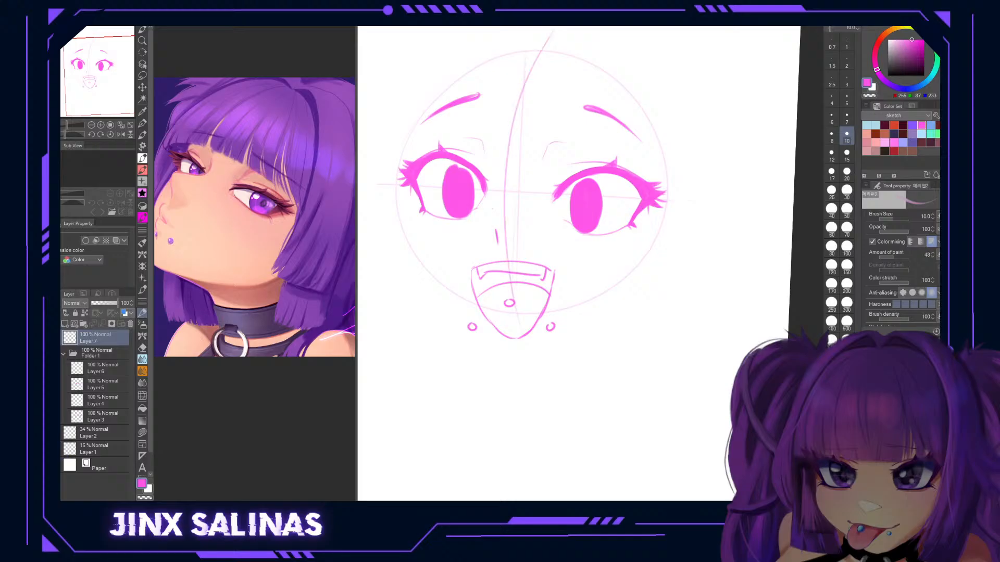
Lower the guide circle's Layer 1 to 3% opacity and add a new layer above the mouth layer.
click(104, 443)
drag(94, 304, 92, 304)
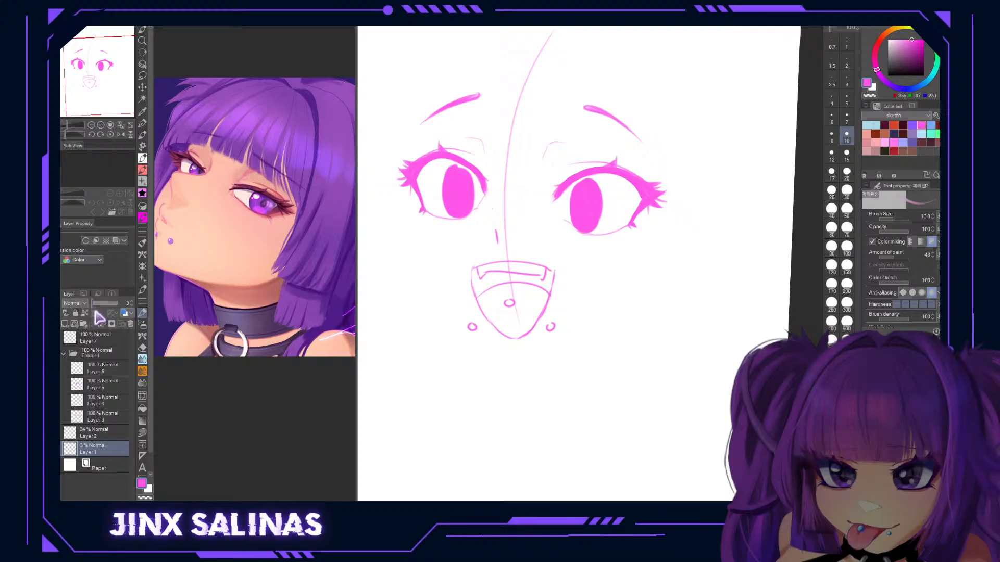
click(101, 339)
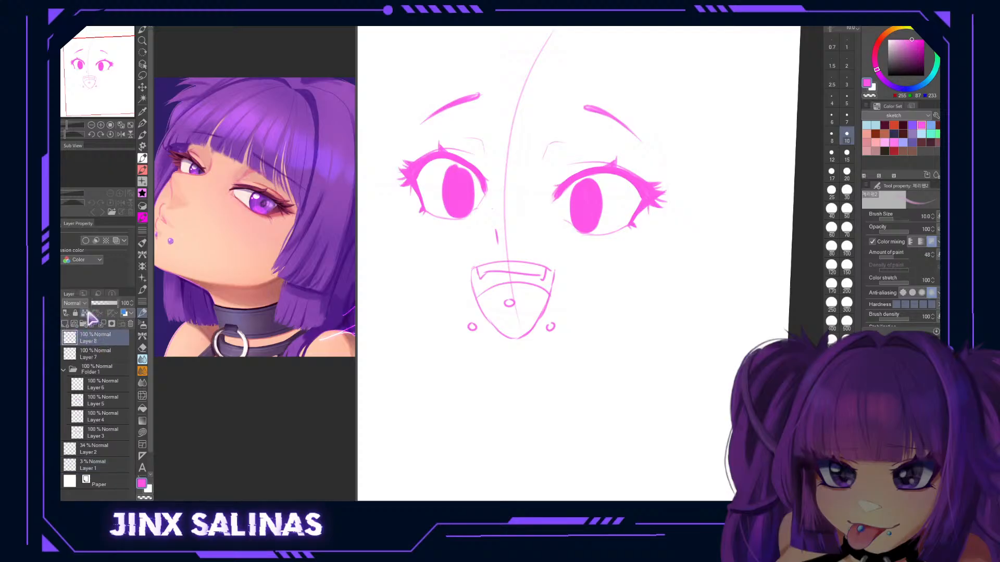
click(65, 323)
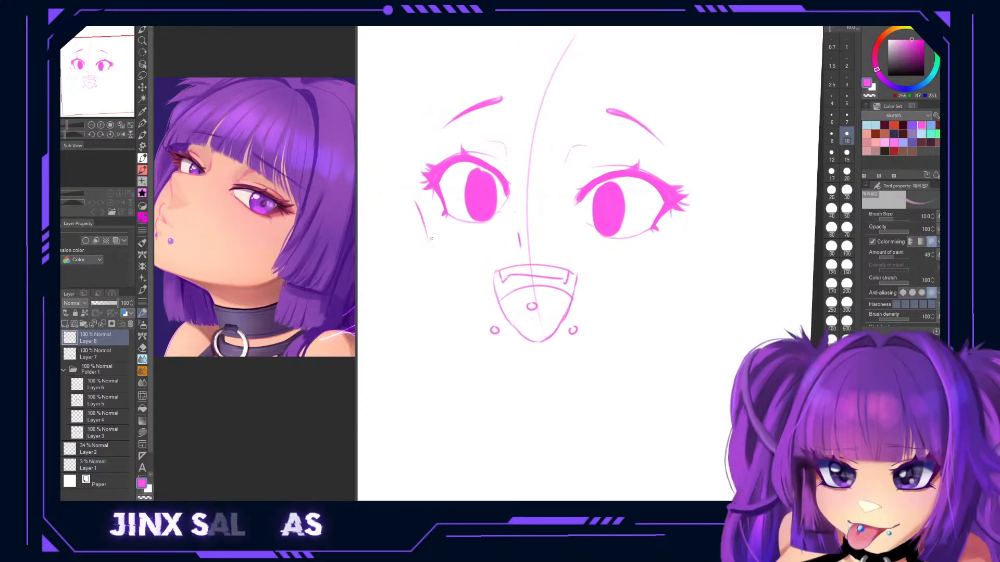
mouse_move(420, 195)
mouse_down()
mouse_move(441, 311)
mouse_move(486, 359)
mouse_move(477, 344)
mouse_move(535, 384)
mouse_move(531, 364)
mouse_up()
key(ctrl+z)
key(ctrl+z)
key(ctrl+z)
key(ctrl+z)
key(ctrl+z)
key(ctrl+z)
key(ctrl+z)
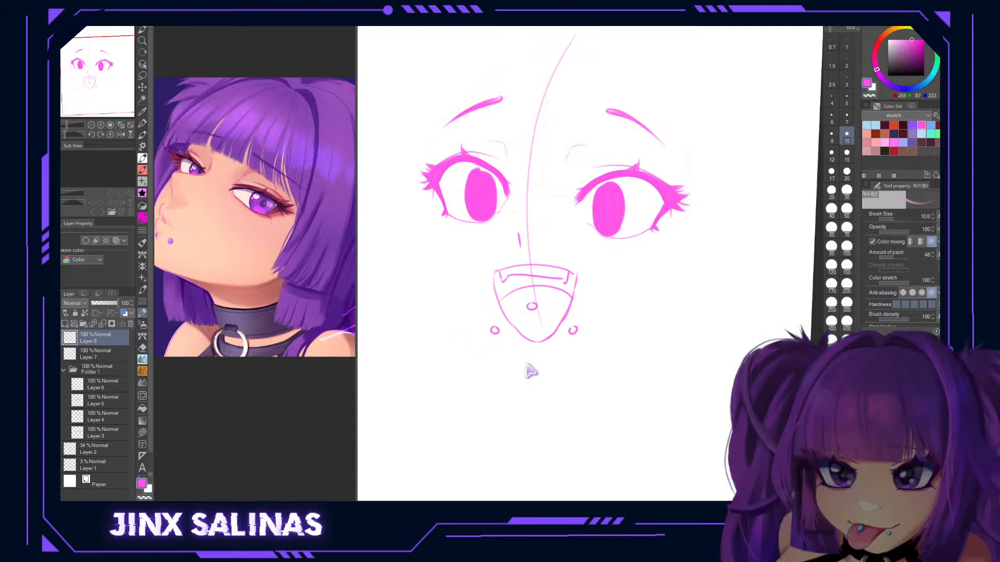
Sketch the face outline with a pointed chin, an angled right jaw up to the eye, and the left cheek.
drag(536, 366, 579, 344)
key(ctrl+z)
drag(539, 369, 613, 330)
drag(686, 220, 639, 307)
drag(589, 346, 641, 307)
key(ctrl+z)
key(ctrl+z)
mouse_move(592, 344)
mouse_down()
mouse_move(646, 306)
mouse_move(694, 221)
mouse_up()
mouse_move(718, 306)
mouse_down()
mouse_move(747, 297)
mouse_move(737, 278)
mouse_up()
mouse_move(433, 160)
mouse_down()
mouse_move(449, 255)
mouse_move(534, 339)
mouse_move(570, 343)
mouse_up()
drag(754, 237, 743, 277)
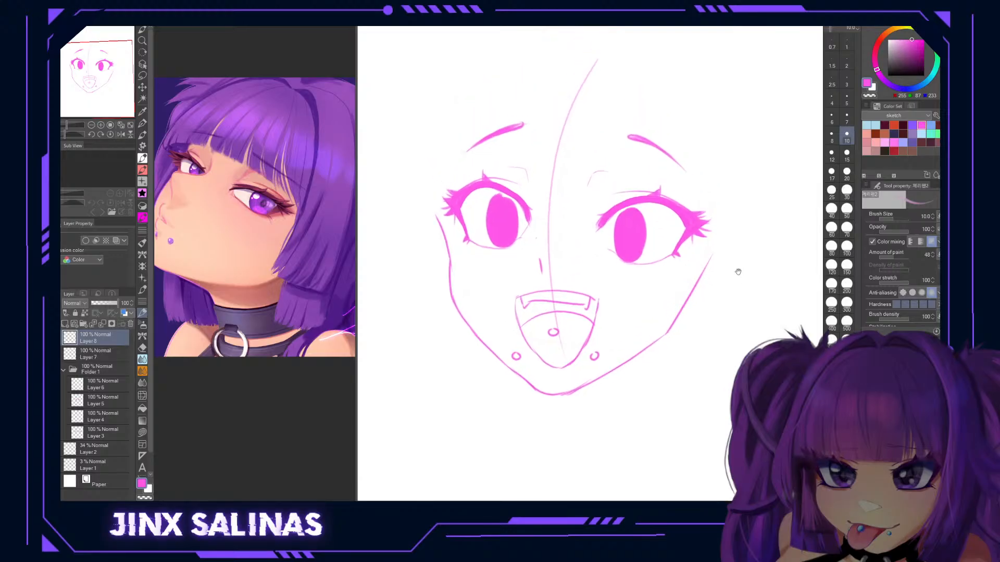
Strengthen the left cheek and jaw contour and extend the right cheek line up past the eye.
drag(437, 201, 448, 270)
mouse_move(458, 312)
mouse_down()
mouse_move(500, 364)
mouse_move(520, 377)
mouse_up()
mouse_move(703, 275)
mouse_down()
mouse_move(719, 242)
mouse_move(703, 270)
mouse_up()
drag(720, 227, 699, 280)
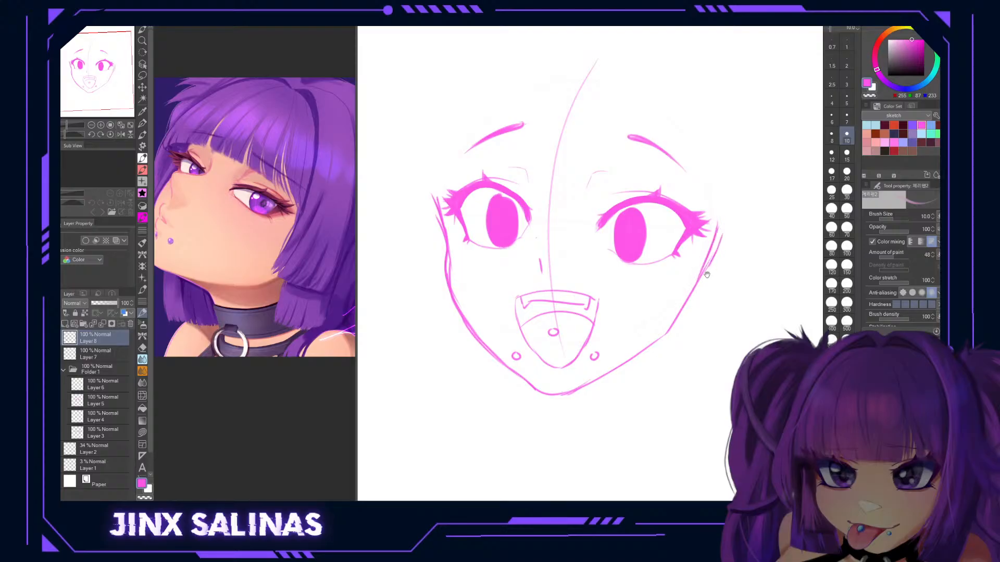
drag(709, 330, 678, 306)
mouse_move(691, 347)
mouse_down()
mouse_move(676, 361)
mouse_move(687, 356)
mouse_up()
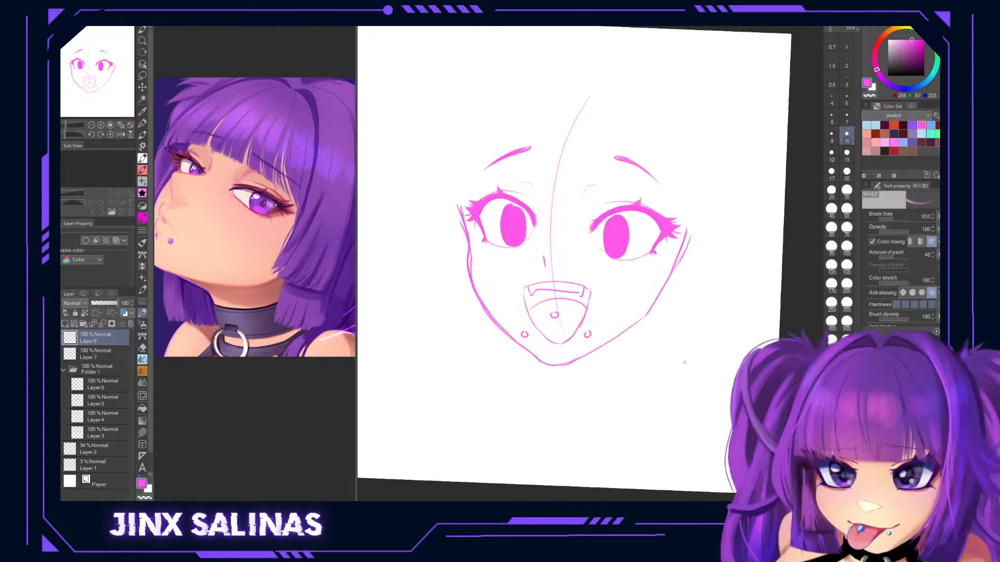
Create a new folder with a new layer in it and sketch the lower fringe line across the upper eyelids.
click(83, 324)
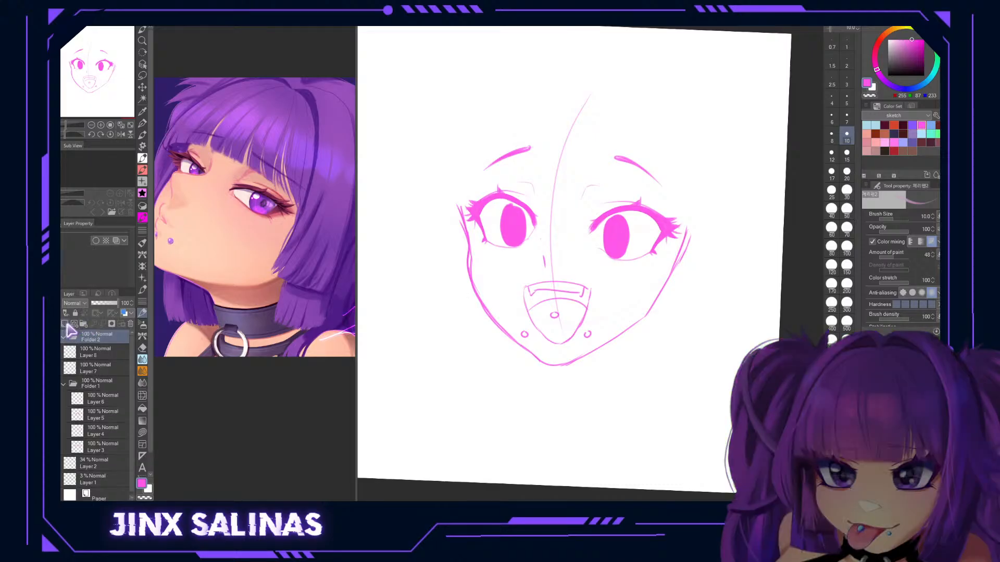
click(65, 324)
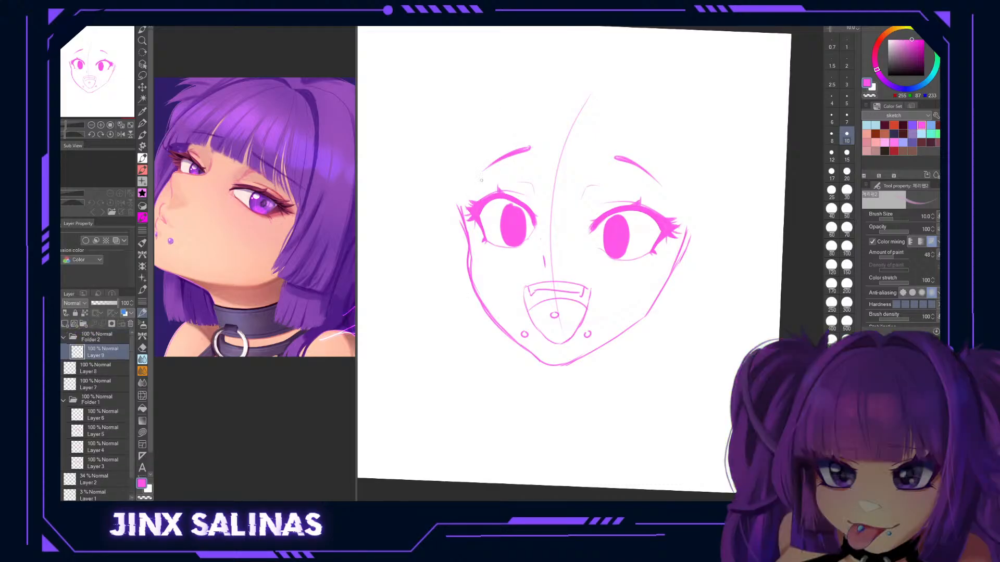
drag(439, 201, 471, 184)
mouse_move(669, 194)
mouse_down()
mouse_move(579, 177)
mouse_move(437, 210)
mouse_up()
key(ctrl+z)
key(ctrl+z)
drag(668, 213, 515, 199)
drag(433, 226, 449, 228)
Sketch the curved left side of the fringe from the crown down to the left eye's outer corner.
mouse_move(607, 77)
mouse_down()
mouse_move(555, 66)
mouse_move(545, 91)
mouse_move(565, 90)
mouse_move(543, 108)
mouse_move(558, 104)
mouse_move(556, 92)
mouse_move(538, 100)
mouse_move(489, 136)
mouse_move(450, 203)
mouse_up()
key(ctrl+z)
key(ctrl+z)
key(ctrl+z)
drag(472, 154, 441, 232)
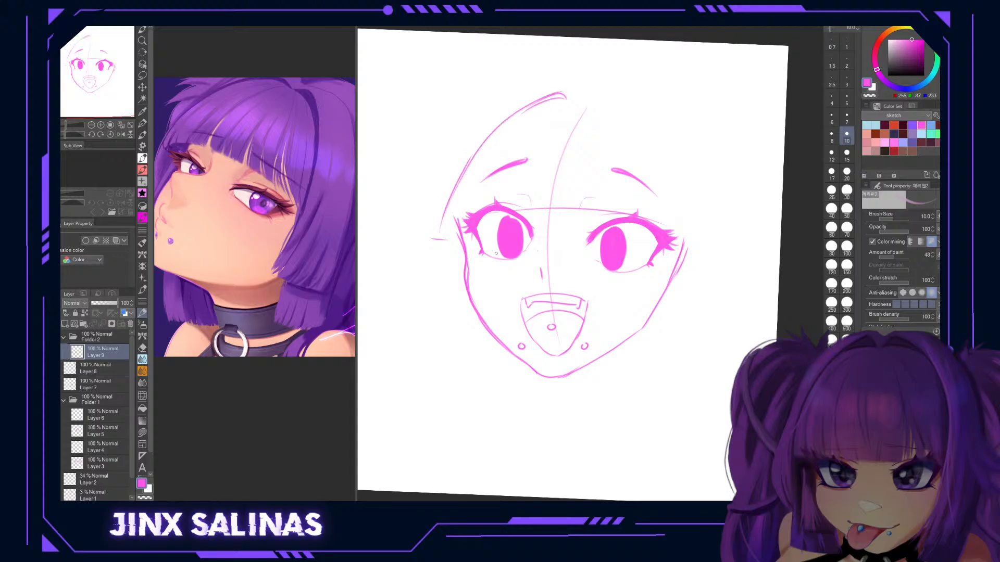
Sketch the right side of the fringe from the parted crown and a side lock falling to the right jaw.
mouse_move(578, 97)
mouse_down()
mouse_move(628, 110)
mouse_move(674, 173)
mouse_up()
key(ctrl+z)
mouse_move(586, 95)
mouse_down()
mouse_move(642, 124)
mouse_move(657, 159)
mouse_up()
drag(628, 107, 670, 180)
key(ctrl+z)
key(ctrl+z)
key(ctrl+z)
mouse_move(582, 94)
mouse_down()
mouse_move(601, 79)
mouse_move(640, 122)
mouse_up()
key(ctrl+z)
mouse_move(593, 88)
mouse_down()
mouse_move(658, 147)
mouse_move(677, 188)
mouse_up()
mouse_move(658, 144)
mouse_down()
mouse_move(675, 224)
mouse_move(662, 292)
mouse_move(628, 335)
mouse_move(655, 328)
mouse_move(667, 342)
mouse_up()
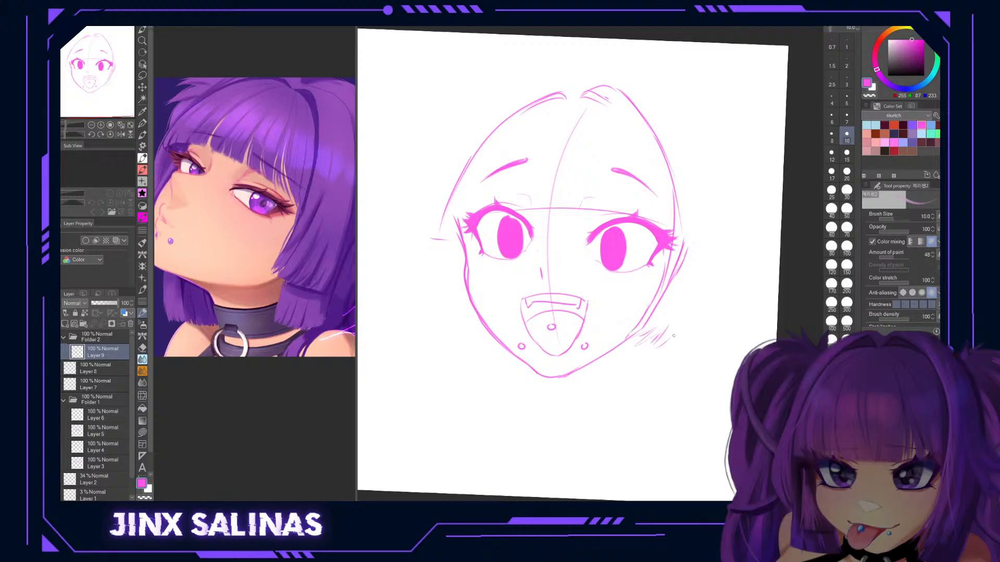
Sketch the outer hair contour right of the face and the blunt lower ends of the side locks.
drag(695, 119, 710, 195)
key(ctrl+z)
mouse_move(682, 106)
mouse_down()
mouse_move(712, 205)
mouse_move(712, 281)
mouse_up()
mouse_move(712, 234)
mouse_down()
mouse_move(698, 329)
mouse_move(675, 354)
mouse_up()
mouse_move(643, 120)
mouse_down()
mouse_move(666, 182)
mouse_move(672, 238)
mouse_up()
mouse_move(670, 251)
mouse_down()
mouse_move(663, 291)
mouse_move(631, 336)
mouse_move(690, 352)
mouse_up()
drag(700, 349, 705, 324)
mouse_move(644, 313)
mouse_down()
mouse_move(618, 352)
mouse_move(667, 369)
mouse_move(699, 337)
mouse_up()
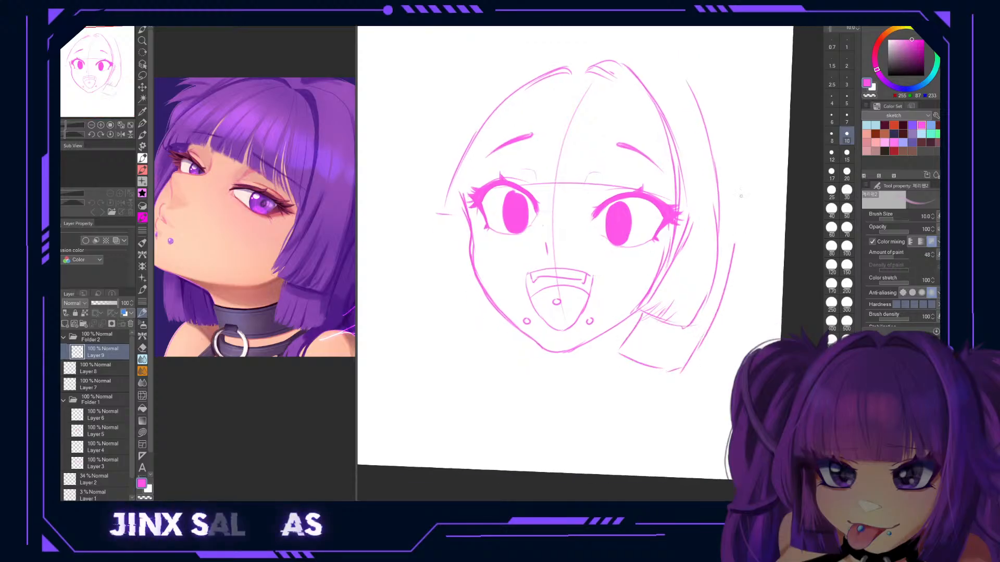
Reinforce the left fringe curve from the crown and close its lower tip beside the left eye's outer corner.
drag(610, 129, 632, 149)
drag(563, 137, 560, 146)
drag(551, 110, 493, 165)
mouse_move(555, 105)
mouse_down()
mouse_move(466, 232)
mouse_move(463, 243)
mouse_move(482, 246)
mouse_move(466, 241)
mouse_up()
mouse_move(507, 212)
mouse_down()
mouse_move(483, 223)
mouse_move(488, 241)
mouse_up()
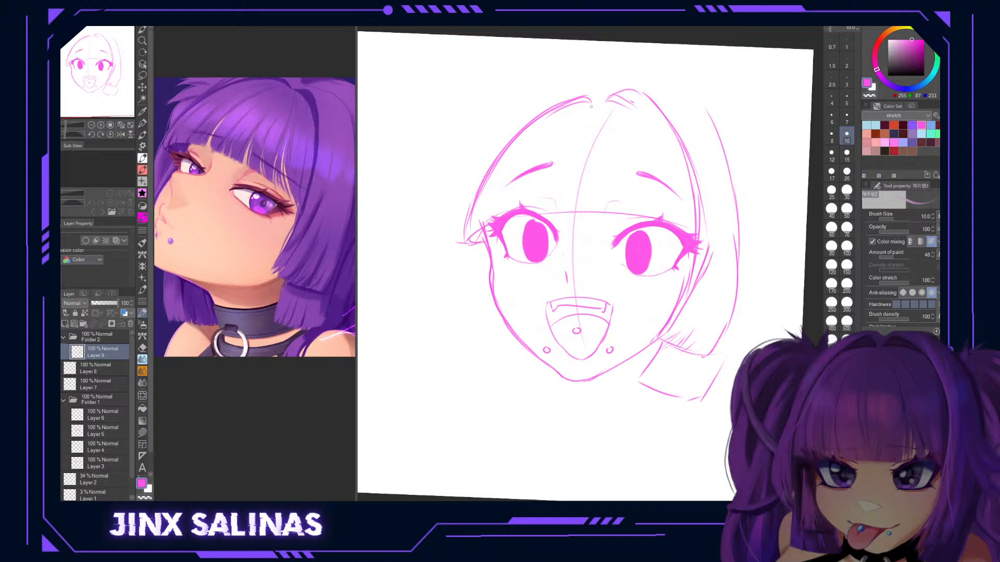
Sketch thin inner strand lines fanning from the parting and small hair splits along the lower fringe edge.
drag(573, 114, 547, 195)
key(ctrl+z)
mouse_move(595, 103)
mouse_down()
mouse_move(544, 211)
mouse_move(627, 134)
mouse_move(634, 204)
mouse_move(655, 218)
mouse_up()
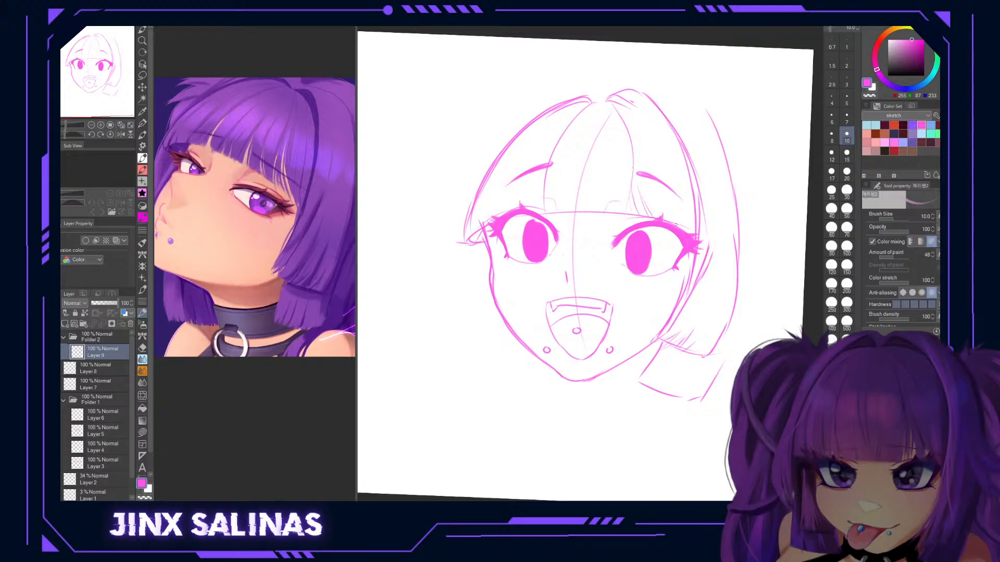
mouse_move(641, 151)
mouse_down()
mouse_move(673, 224)
mouse_move(665, 212)
mouse_up()
mouse_move(564, 187)
mouse_down()
mouse_move(568, 211)
mouse_move(600, 214)
mouse_up()
mouse_move(539, 177)
mouse_down()
mouse_move(535, 212)
mouse_move(513, 205)
mouse_move(479, 225)
mouse_up()
mouse_move(489, 189)
mouse_down()
mouse_move(484, 221)
mouse_move(545, 123)
mouse_up()
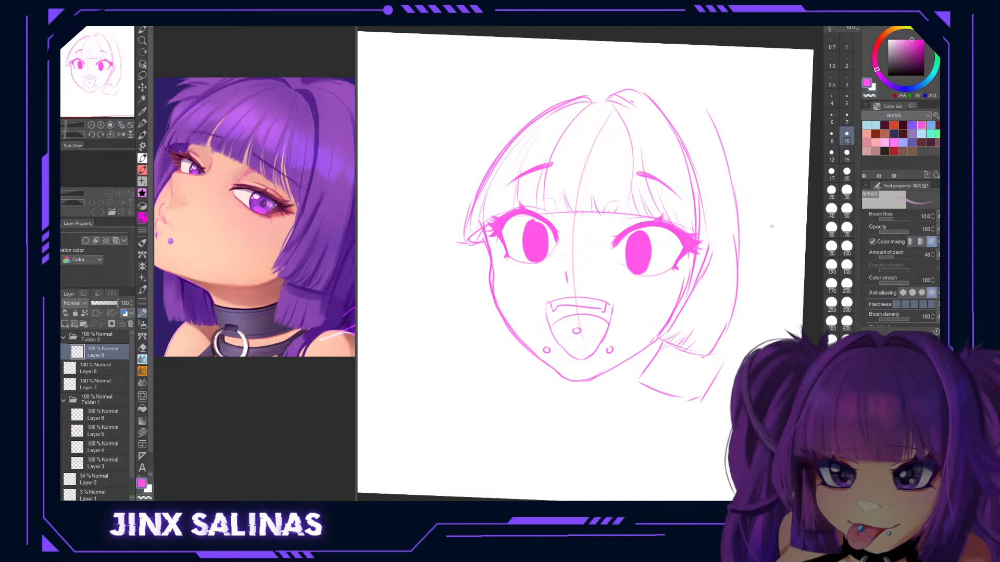
drag(625, 161, 636, 175)
Sketch a light outer hair contour arcing from the crown towards the upper left of the head.
drag(577, 94, 486, 147)
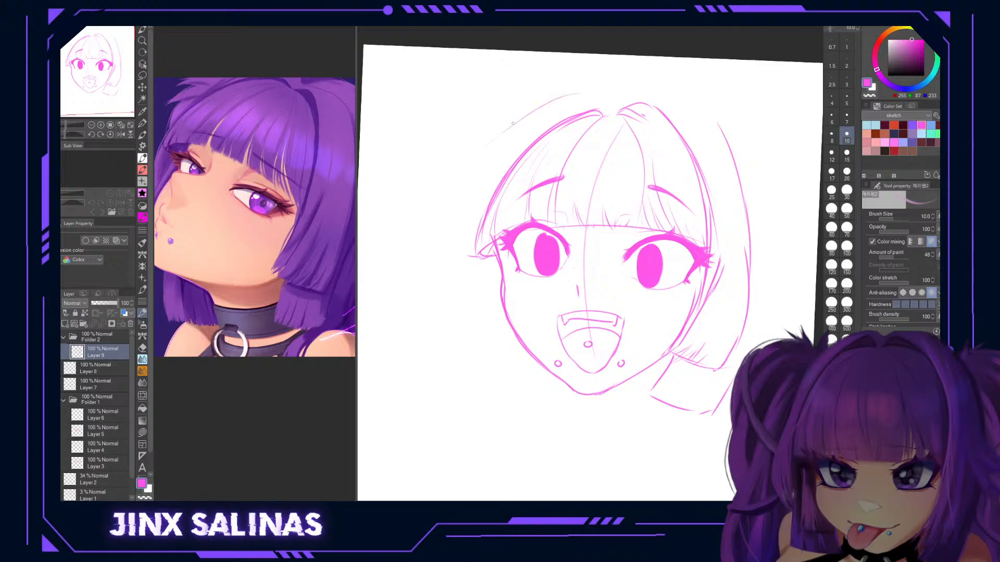
drag(538, 330, 526, 316)
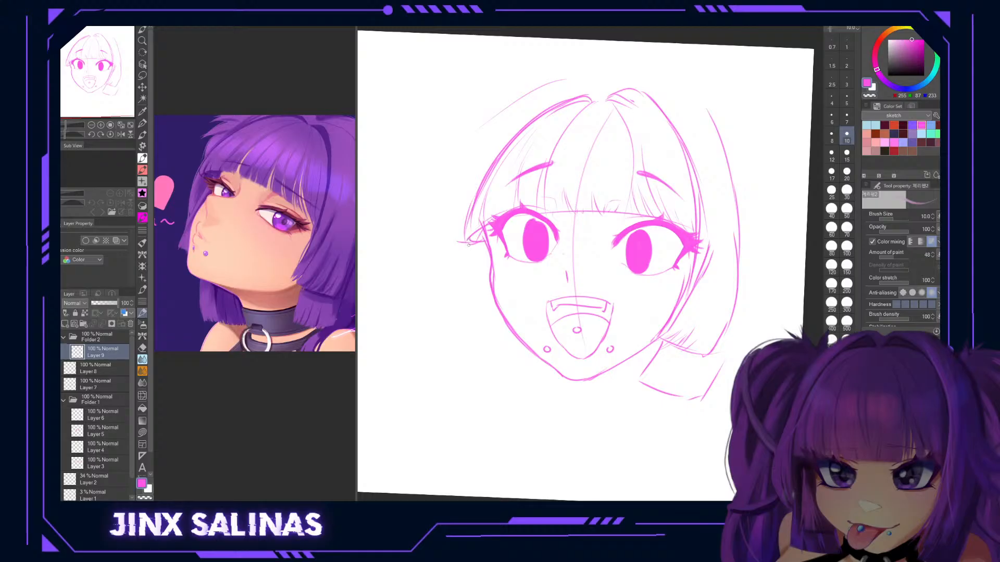
drag(471, 243, 471, 303)
key(ctrl+z)
drag(713, 203, 705, 192)
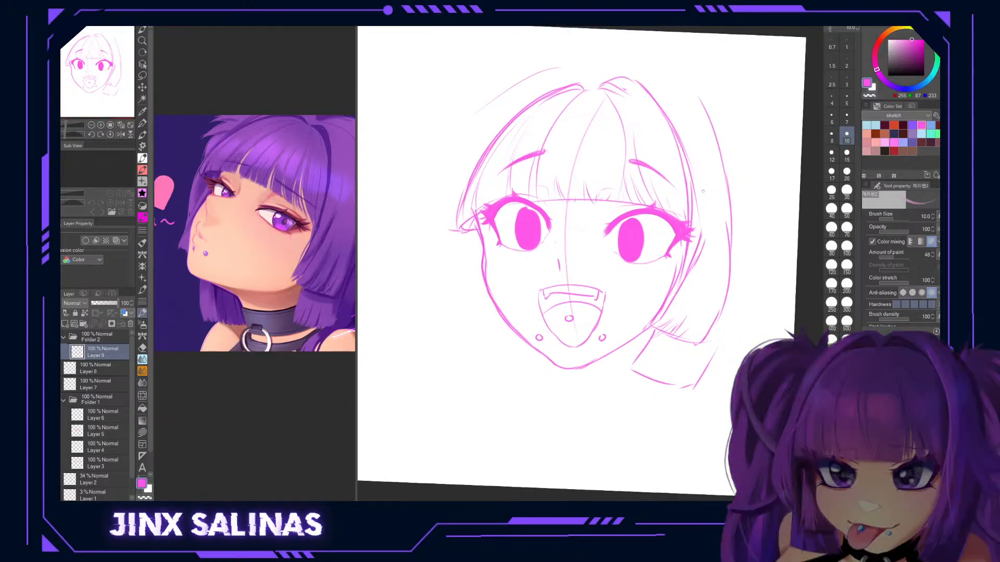
Reinforce the right outer hair contour over the crown to the parting and firm up the blunt lock ends beside the right jaw.
mouse_move(692, 87)
mouse_down()
mouse_move(720, 159)
mouse_move(733, 290)
mouse_move(724, 276)
mouse_up()
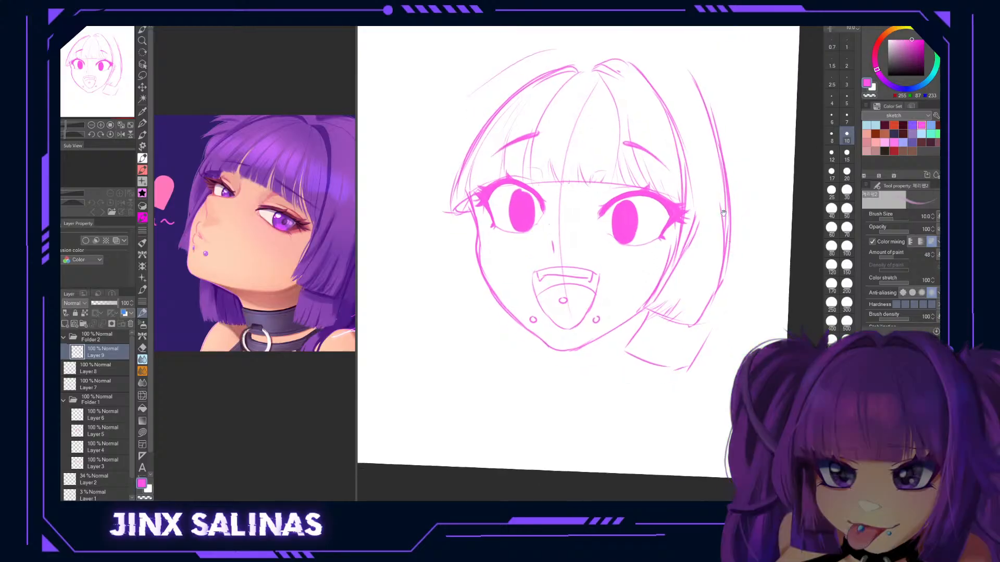
mouse_move(659, 89)
mouse_down()
mouse_move(678, 243)
mouse_move(650, 311)
mouse_up()
mouse_move(729, 198)
mouse_down()
mouse_move(696, 78)
mouse_move(676, 59)
mouse_move(623, 42)
mouse_move(638, 43)
mouse_up()
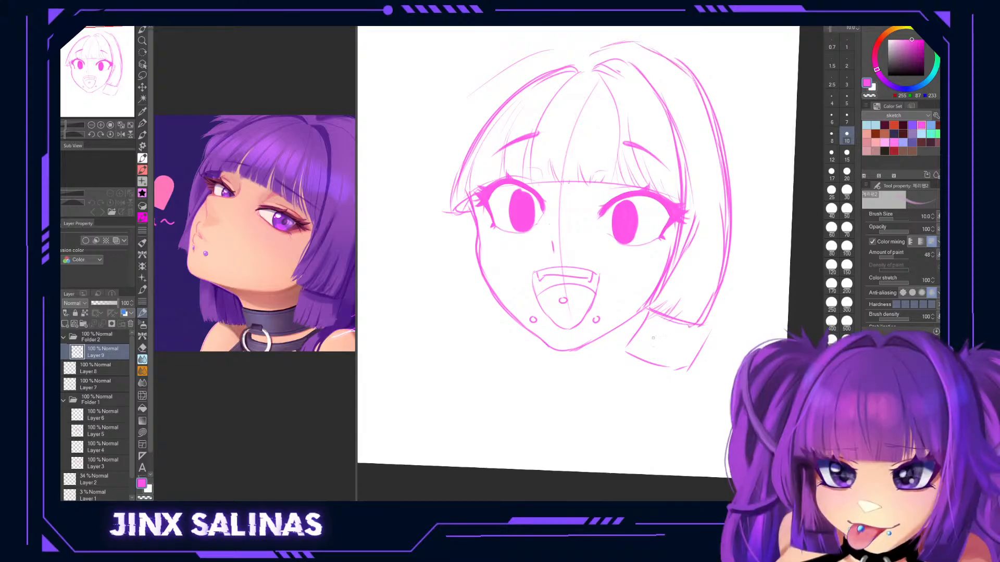
mouse_move(646, 321)
mouse_down()
mouse_move(673, 367)
mouse_move(687, 370)
mouse_up()
mouse_move(721, 87)
mouse_down()
mouse_move(733, 95)
mouse_move(743, 146)
mouse_move(745, 245)
mouse_move(718, 329)
mouse_move(690, 366)
mouse_up()
drag(705, 324, 711, 316)
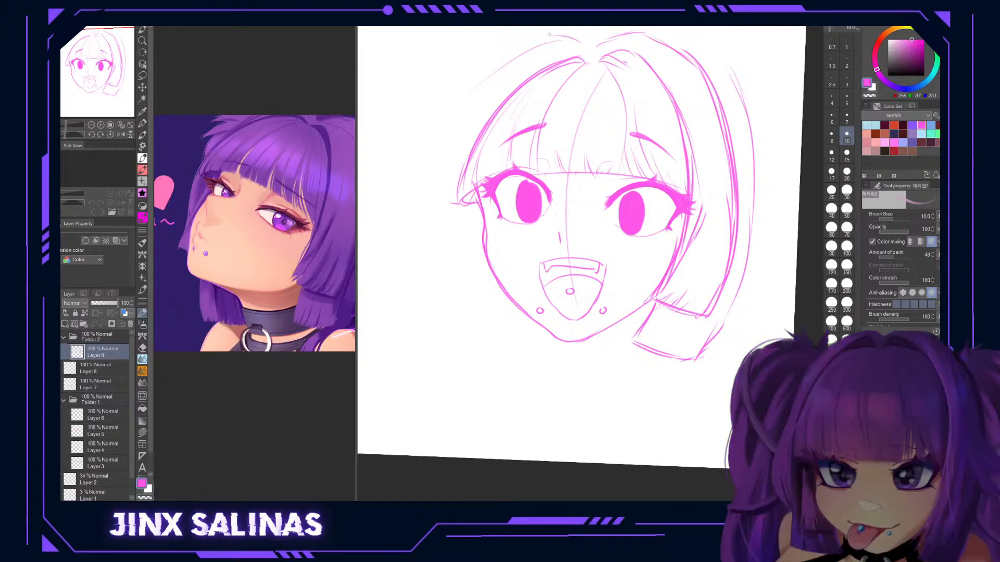
Sketch the left outer hair contour past eye level and a left side lock with blunt layered ends beside the jaw.
mouse_move(466, 109)
mouse_down()
mouse_move(425, 232)
mouse_move(441, 256)
mouse_up()
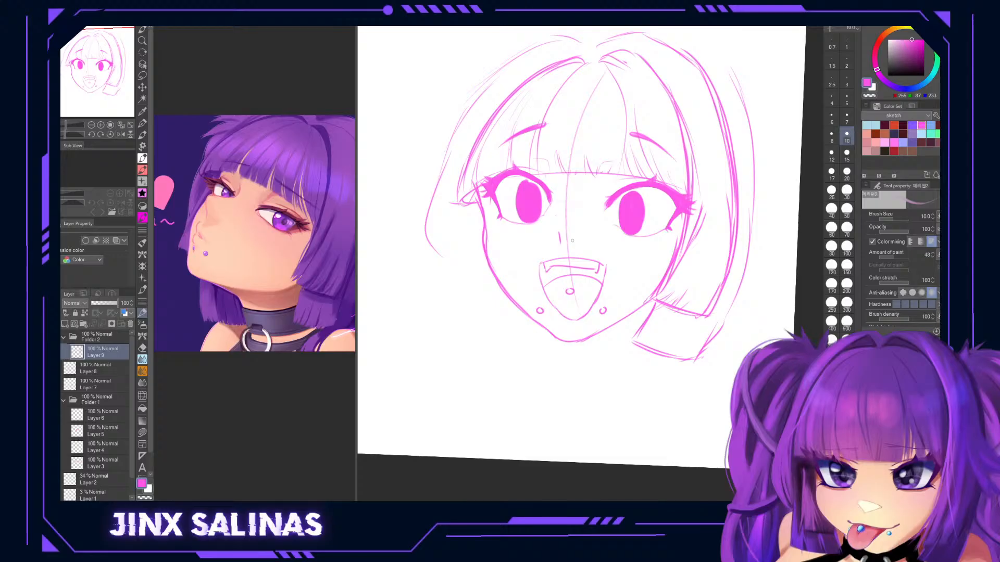
drag(464, 212, 459, 248)
drag(464, 213, 451, 274)
drag(450, 292, 515, 311)
mouse_move(481, 213)
mouse_down()
mouse_move(485, 250)
mouse_move(508, 285)
mouse_up()
drag(484, 186, 486, 206)
scroll(454, 298, down, 2)
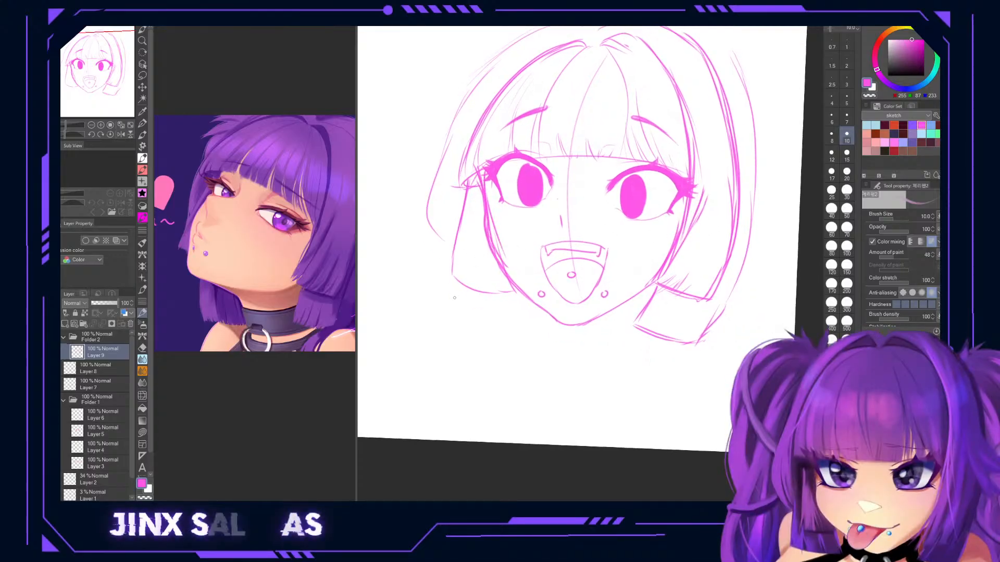
mouse_move(444, 242)
mouse_down()
mouse_move(446, 301)
mouse_move(526, 319)
mouse_move(517, 295)
mouse_up()
drag(448, 243, 458, 249)
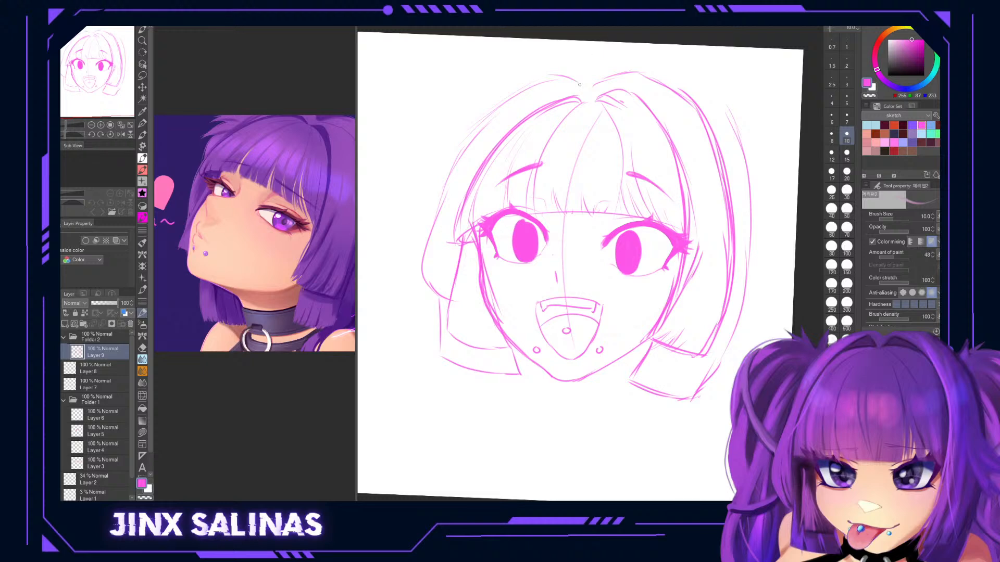
Darken the left outer hair contour, join both crown curves at the parting and reinforce the left side lock's edge.
mouse_move(582, 85)
mouse_down()
mouse_move(564, 71)
mouse_move(511, 98)
mouse_up()
drag(555, 72, 462, 159)
mouse_move(514, 92)
mouse_down()
mouse_move(435, 241)
mouse_move(461, 156)
mouse_move(430, 261)
mouse_up()
mouse_move(494, 134)
mouse_down()
mouse_move(502, 111)
mouse_move(422, 255)
mouse_move(419, 303)
mouse_up()
drag(705, 218, 700, 198)
drag(671, 74, 689, 96)
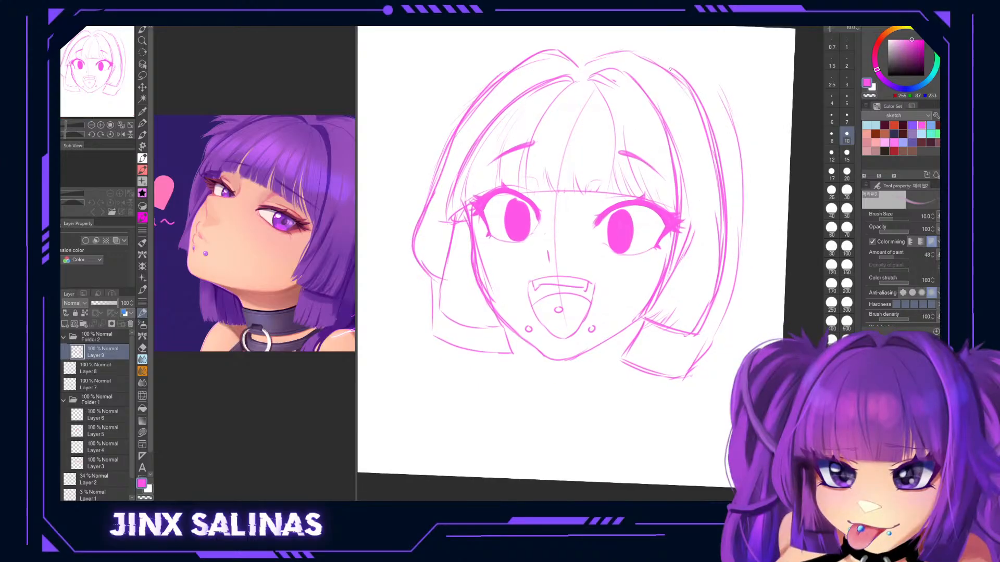
mouse_move(658, 59)
mouse_down()
mouse_move(691, 91)
mouse_move(640, 63)
mouse_up()
drag(560, 51, 583, 66)
mouse_move(703, 260)
mouse_down()
mouse_move(717, 250)
mouse_move(730, 269)
mouse_move(750, 239)
mouse_up()
drag(760, 326, 743, 333)
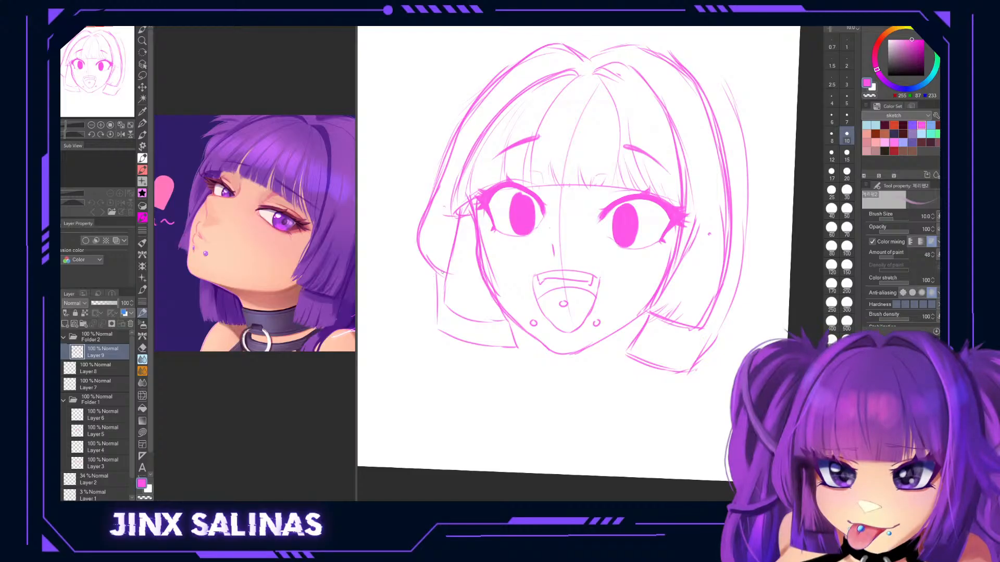
drag(455, 215, 433, 320)
Sketch the left pigtail's top tufts above the head and its long outer curve down the canvas's left side.
mouse_move(727, 266)
mouse_down()
mouse_move(732, 287)
mouse_move(754, 249)
mouse_up()
drag(534, 113, 537, 135)
mouse_move(551, 79)
mouse_down()
mouse_move(542, 39)
mouse_move(519, 76)
mouse_move(497, 60)
mouse_move(423, 78)
mouse_up()
drag(451, 84, 416, 107)
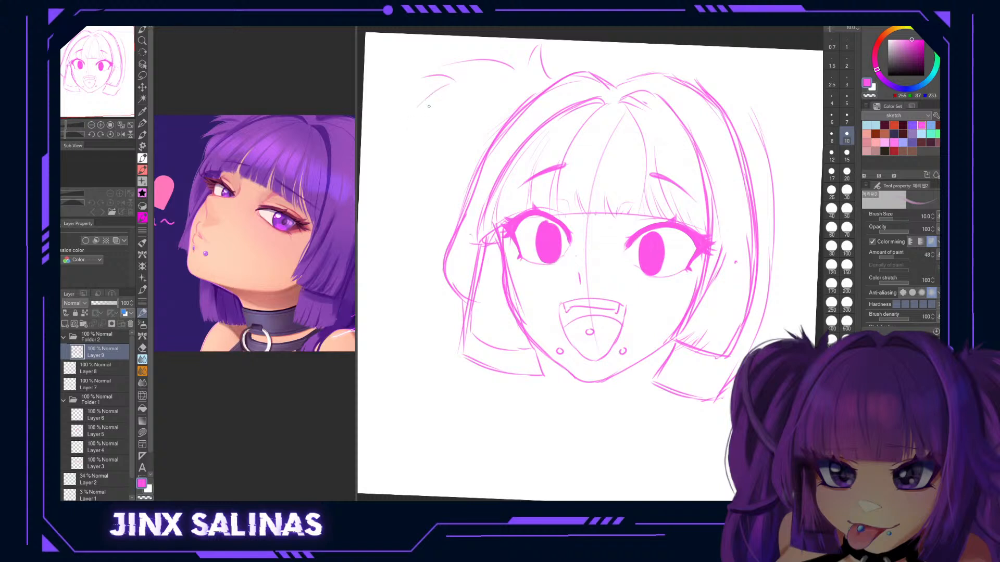
drag(650, 127, 667, 133)
mouse_move(463, 90)
mouse_down()
mouse_move(420, 131)
mouse_move(376, 357)
mouse_up()
drag(562, 403, 493, 406)
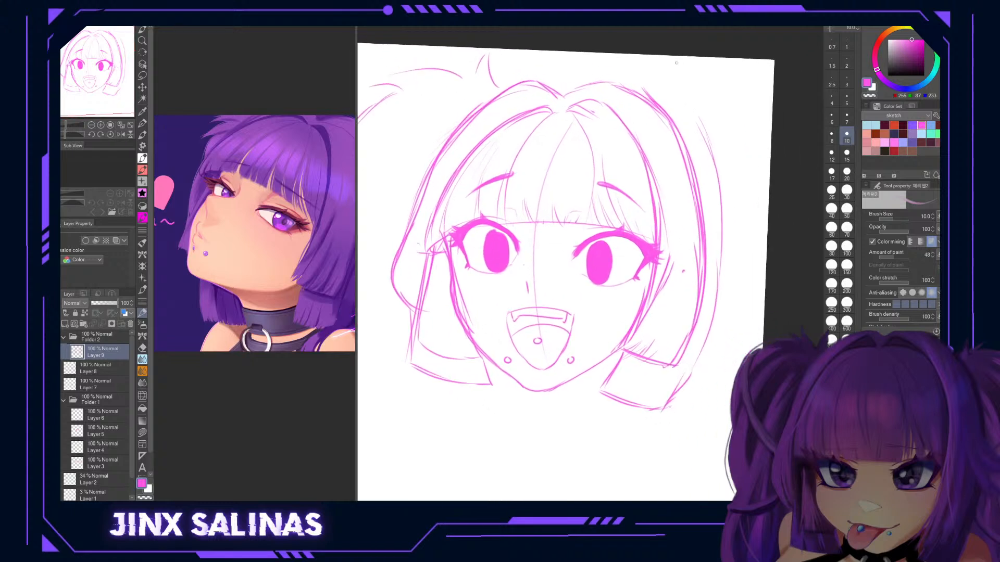
Undo the last strokes and sketch a rounded skull-cap line over the crown, running down both sides of the head.
mouse_move(669, 105)
mouse_down()
mouse_move(672, 68)
mouse_move(683, 96)
mouse_up()
key(ctrl+z)
key(ctrl+z)
mouse_move(519, 77)
mouse_down()
mouse_move(486, 89)
mouse_move(418, 174)
mouse_up()
drag(444, 135, 407, 228)
mouse_move(505, 83)
mouse_down()
mouse_move(569, 71)
mouse_move(644, 83)
mouse_move(700, 117)
mouse_up()
drag(643, 80, 698, 122)
Sketch pointed hair flicks sticking outwards from both sides of the head at about eye level.
drag(708, 239, 741, 285)
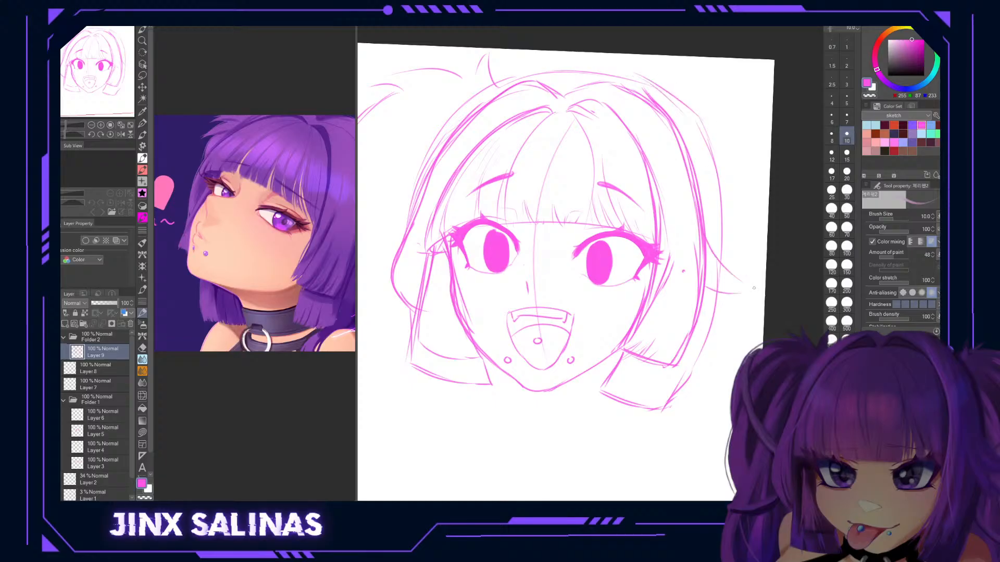
mouse_move(414, 210)
mouse_down()
mouse_move(370, 243)
mouse_move(393, 258)
mouse_up()
mouse_move(737, 266)
mouse_down()
mouse_move(764, 195)
mouse_move(745, 264)
mouse_up()
drag(712, 217, 763, 296)
drag(726, 268, 763, 291)
drag(403, 227, 375, 244)
drag(369, 252, 392, 255)
mouse_move(759, 245)
mouse_down()
mouse_move(772, 261)
mouse_move(775, 230)
mouse_move(761, 239)
mouse_up()
Sketch the right pigtail's tufts at the upper right of the head and the start of its outer curve.
drag(671, 94, 690, 66)
drag(727, 98, 749, 83)
mouse_move(734, 96)
mouse_down()
mouse_move(760, 116)
mouse_move(699, 87)
mouse_move(736, 105)
mouse_move(745, 125)
mouse_up()
mouse_move(729, 204)
mouse_down()
mouse_move(751, 174)
mouse_move(777, 213)
mouse_up()
mouse_move(436, 208)
mouse_down()
mouse_move(417, 281)
mouse_move(425, 286)
mouse_up()
drag(498, 96, 454, 151)
drag(784, 144, 756, 115)
drag(737, 70, 766, 98)
Sketch the lower inner contours of both pigtails below the left and right side locks.
mouse_move(565, 272)
mouse_down()
mouse_move(651, 282)
mouse_move(678, 270)
mouse_up()
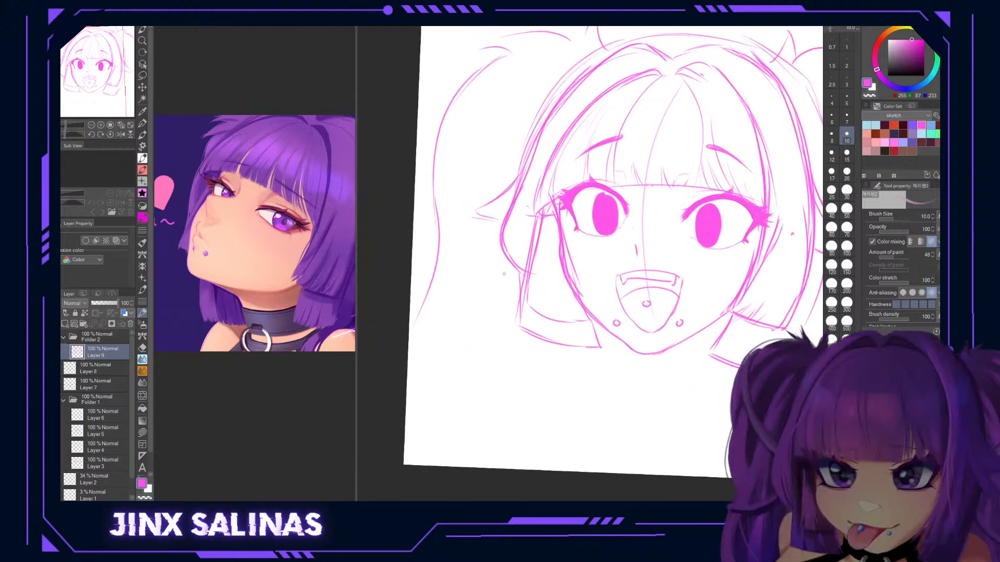
drag(545, 337, 517, 410)
key(ctrl+z)
drag(525, 356, 510, 380)
key(ctrl+z)
mouse_move(524, 337)
mouse_down()
mouse_move(500, 393)
mouse_move(516, 448)
mouse_up()
drag(718, 362, 641, 366)
mouse_move(772, 336)
mouse_down()
mouse_move(744, 315)
mouse_move(754, 348)
mouse_up()
mouse_move(648, 356)
mouse_down()
mouse_move(629, 428)
mouse_move(644, 462)
mouse_up()
drag(725, 404, 746, 427)
drag(751, 375, 721, 467)
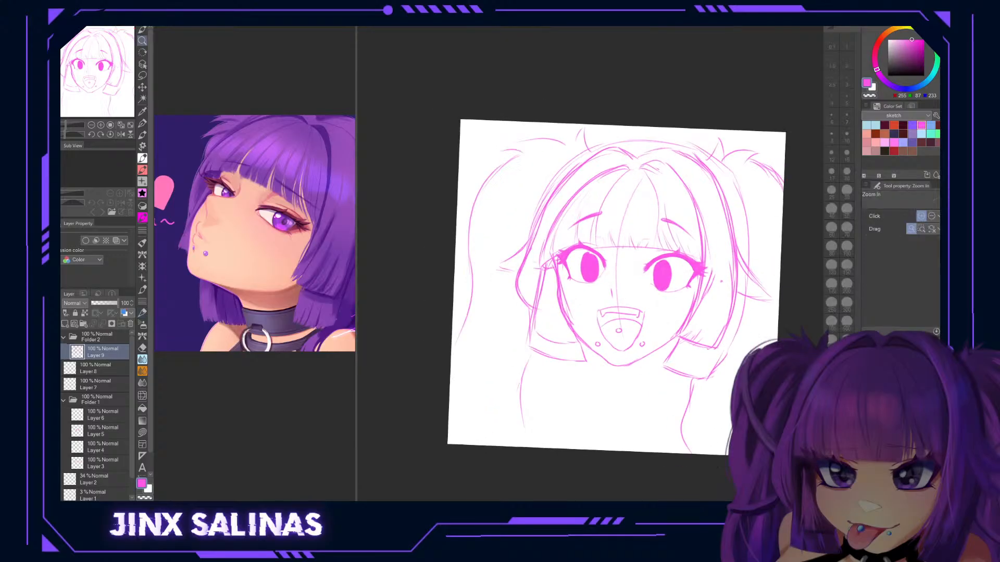
drag(746, 325, 723, 301)
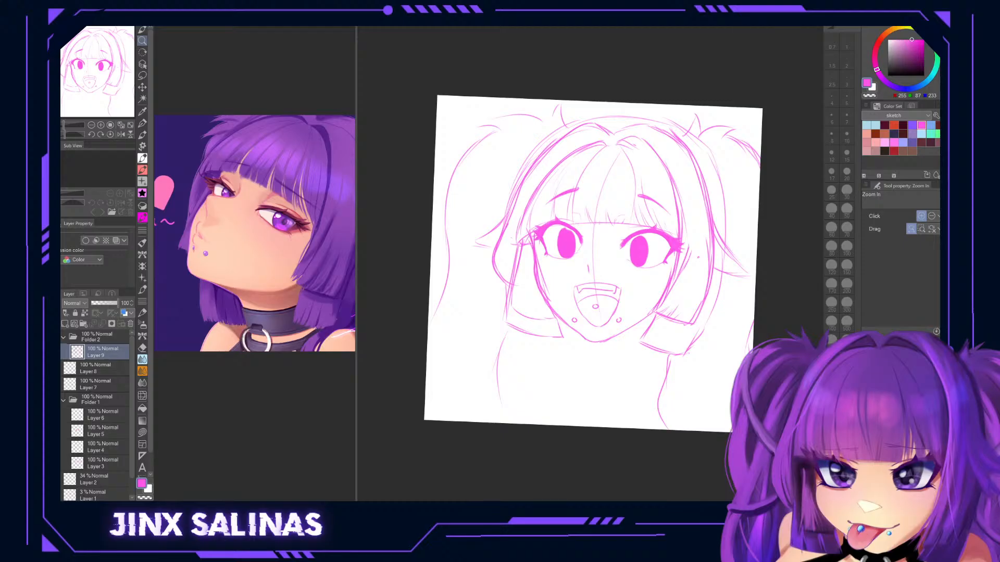
drag(565, 189, 564, 189)
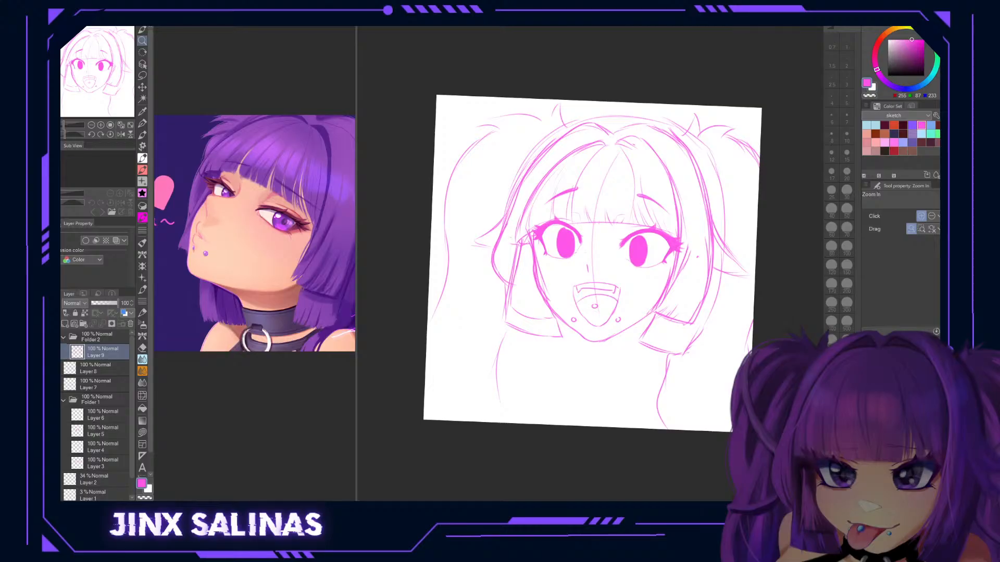
Add sweeping inner curves to both pigtails that converge into narrow, curling strands below the side locks.
mouse_move(463, 148)
mouse_down()
mouse_move(445, 211)
mouse_move(462, 308)
mouse_up()
key(ctrl+z)
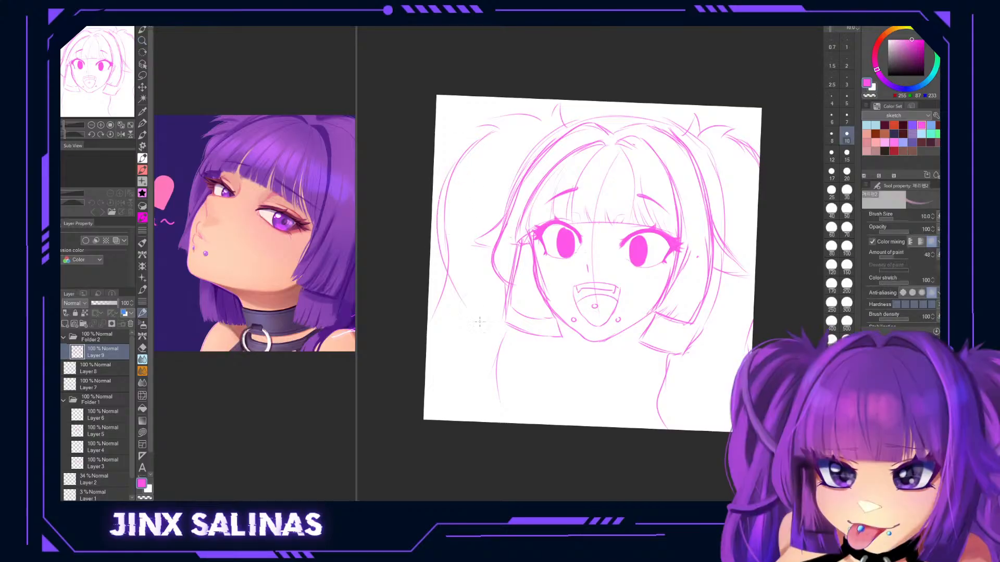
drag(434, 229, 503, 384)
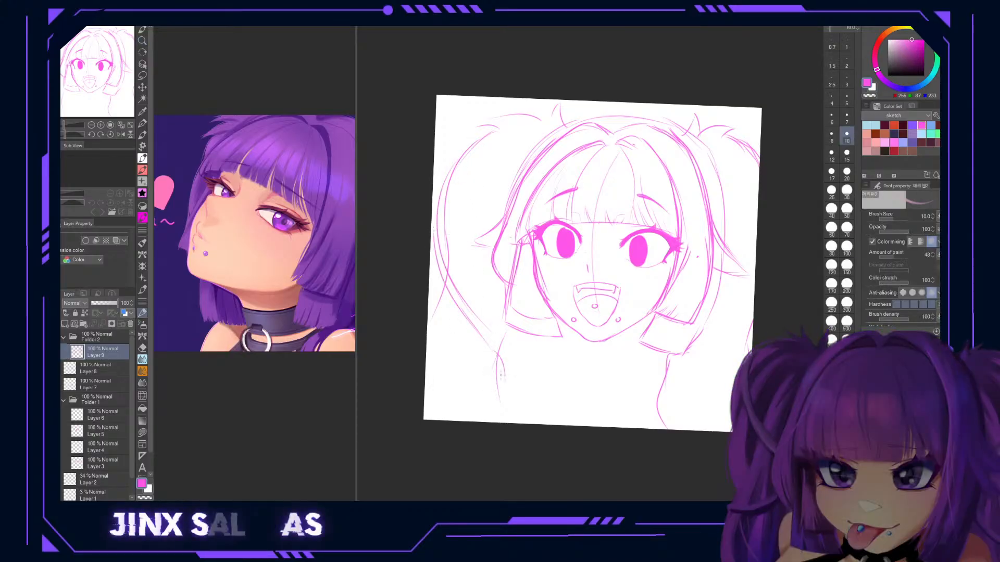
drag(508, 348, 500, 386)
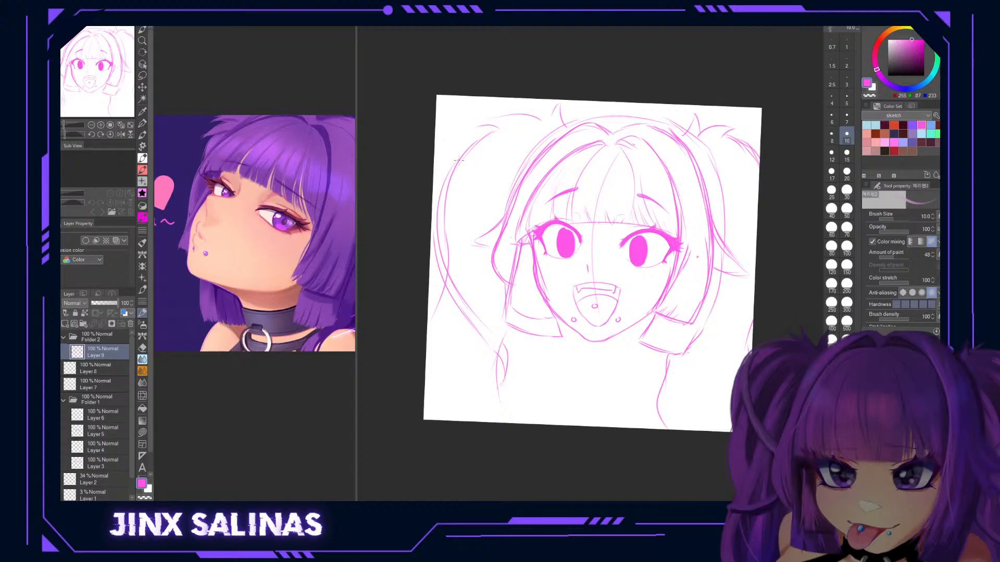
drag(527, 146, 488, 127)
key(ctrl+z)
mouse_move(729, 277)
mouse_down()
mouse_move(717, 266)
mouse_move(645, 376)
mouse_move(757, 280)
mouse_up()
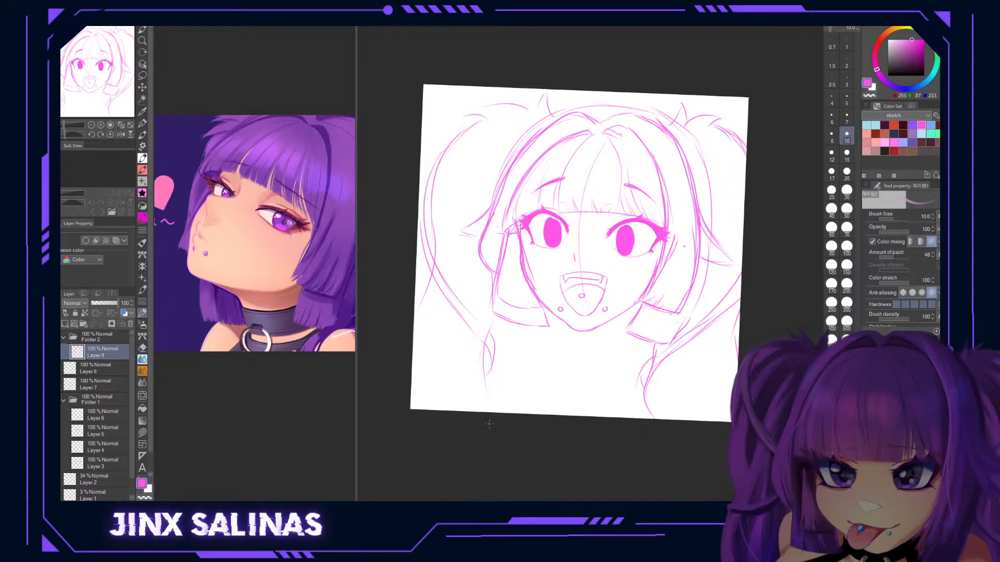
Create a new layer above the hair sketch in Folder 2 and try a neck line below the chin.
click(66, 323)
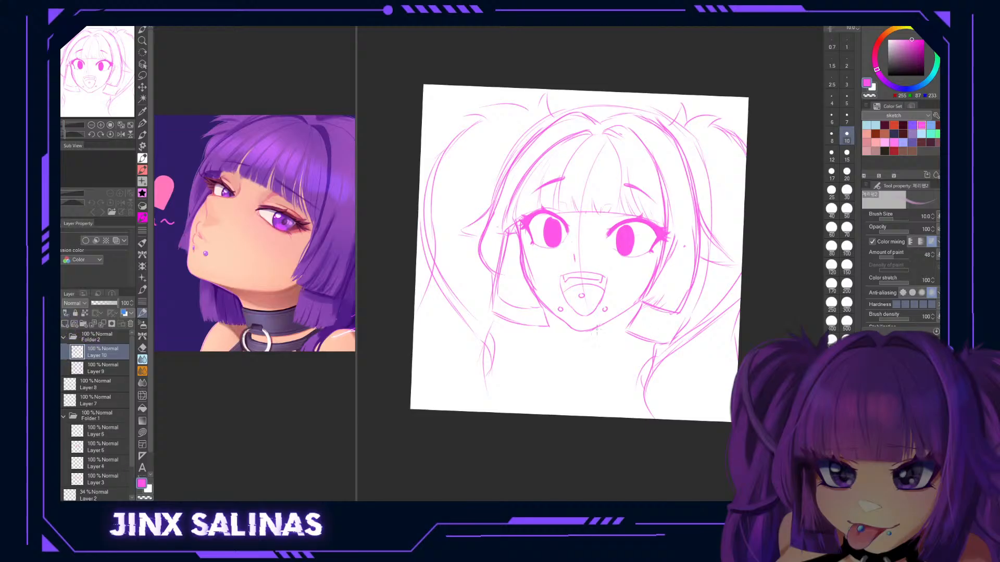
drag(567, 326, 568, 342)
key(ctrl+z)
drag(692, 393, 639, 389)
drag(539, 308, 594, 319)
mouse_move(582, 395)
mouse_down()
mouse_move(574, 396)
mouse_move(581, 361)
mouse_up()
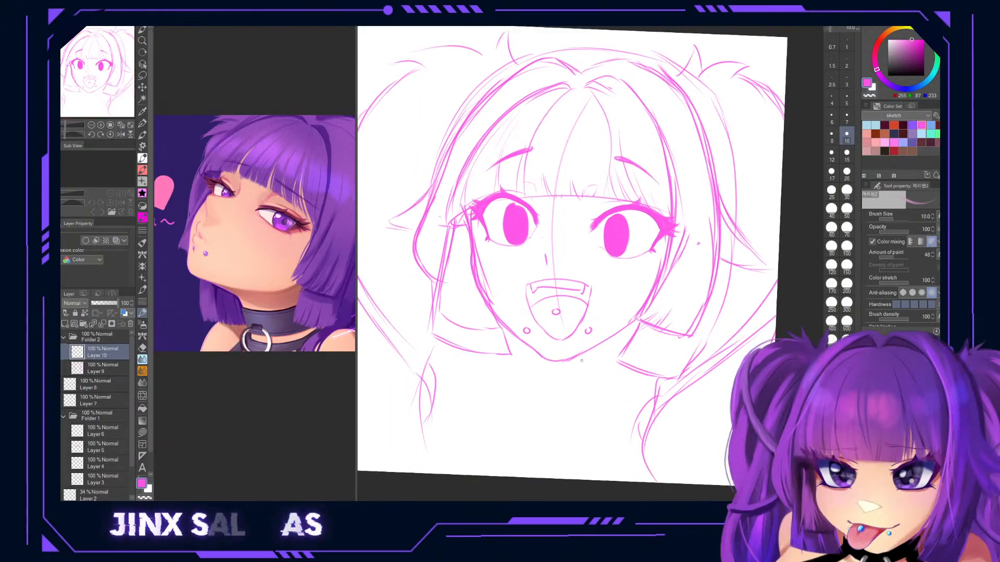
scroll(582, 361, down, 1)
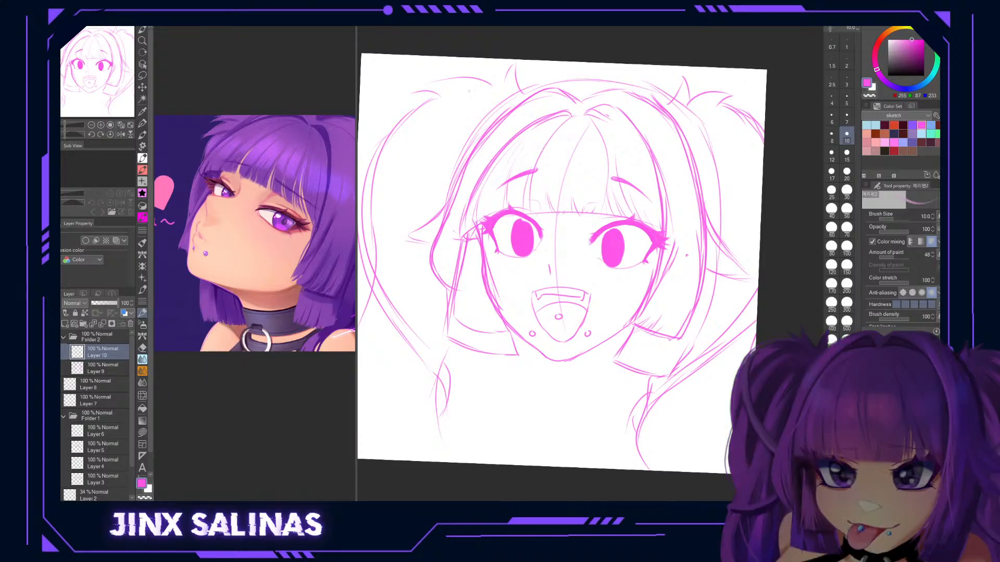
mouse_move(373, 68)
mouse_down()
mouse_move(370, 107)
mouse_move(423, 111)
mouse_move(418, 72)
mouse_move(364, 70)
mouse_up()
key(ctrl+z)
mouse_move(486, 120)
mouse_down()
mouse_move(500, 307)
mouse_move(652, 339)
mouse_move(631, 125)
mouse_move(531, 125)
mouse_up()
key(ctrl+z)
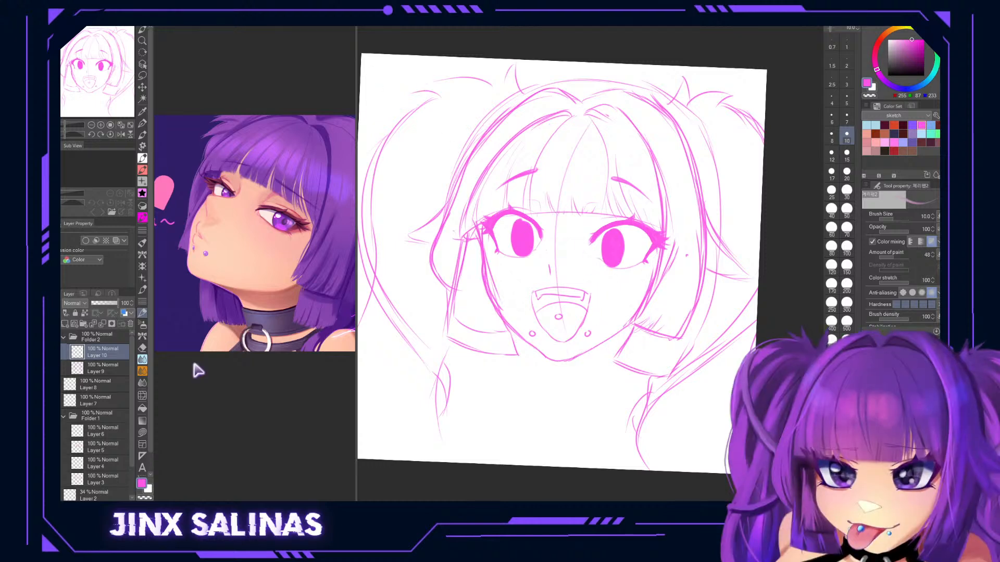
Group Layer 8, Layer 7 and Folder 1 into one new folder and collapse it.
click(51, 387)
click(51, 387)
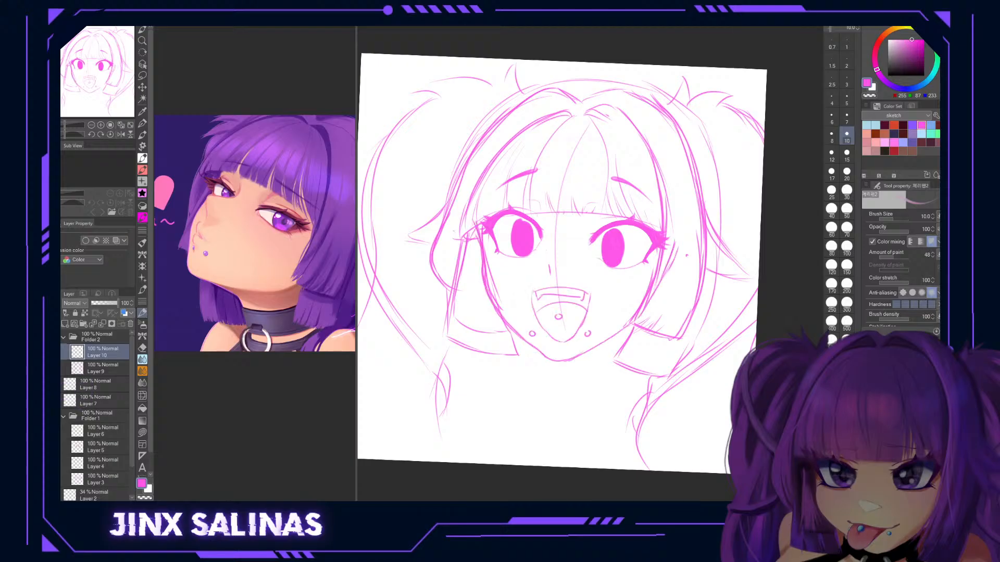
click(97, 391)
ctrl+click(94, 399)
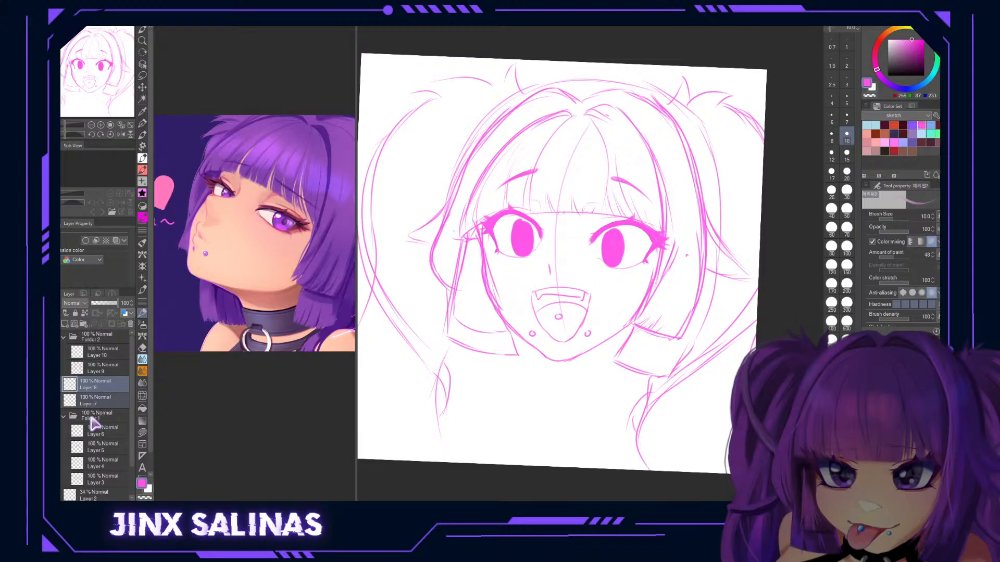
ctrl+click(91, 416)
key(ctrl+g)
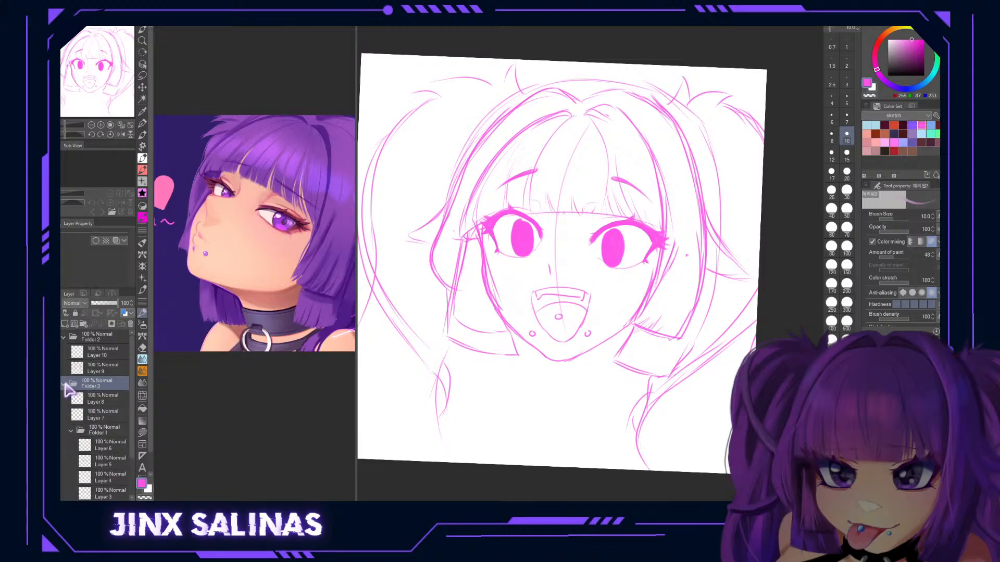
click(51, 384)
click(51, 384)
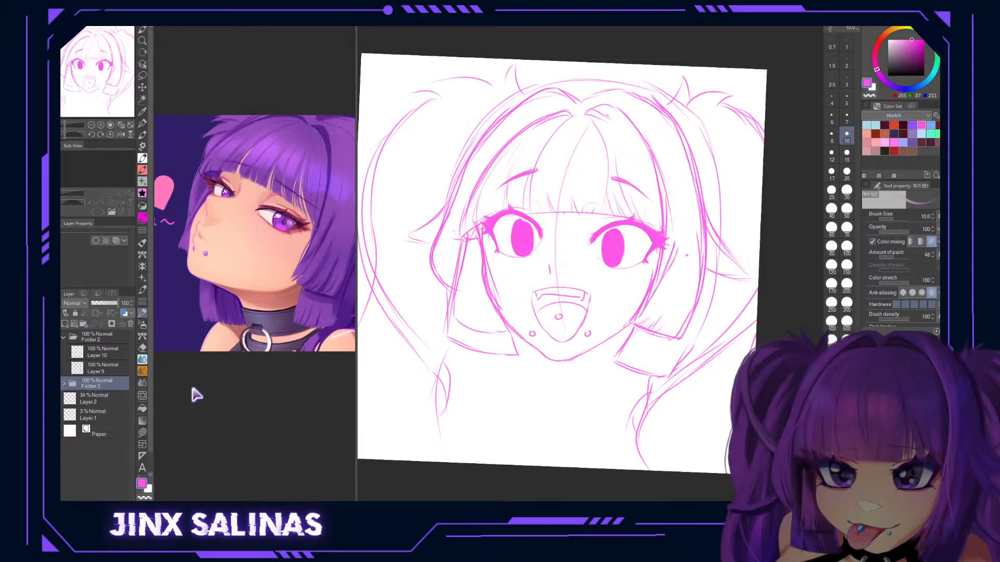
Transform the grouped face sketch to 105% width and 100% height with a rotation of -0.2, shifting it slightly within the hair.
key(ctrl+t)
drag(678, 270, 689, 270)
drag(599, 291, 600, 296)
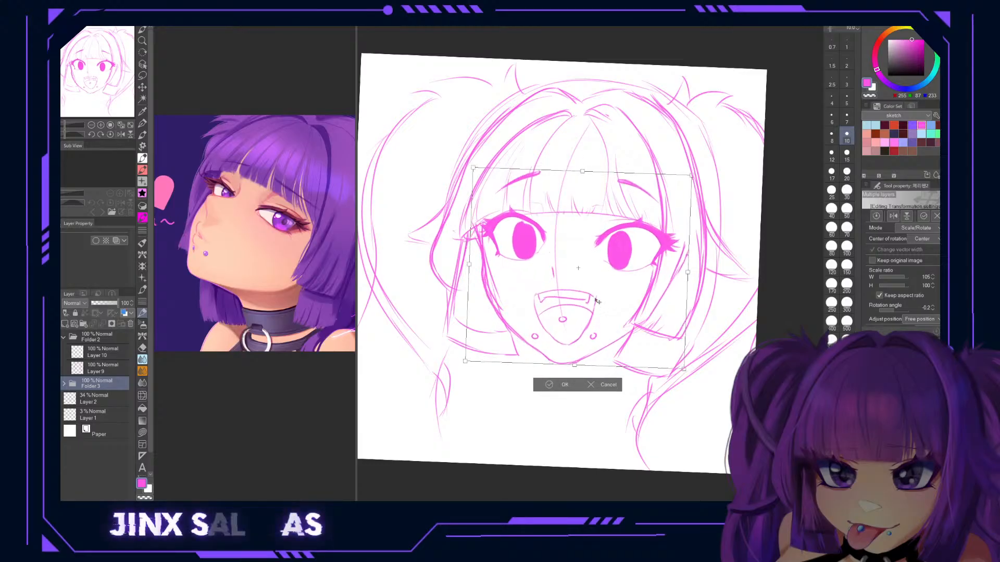
click(561, 385)
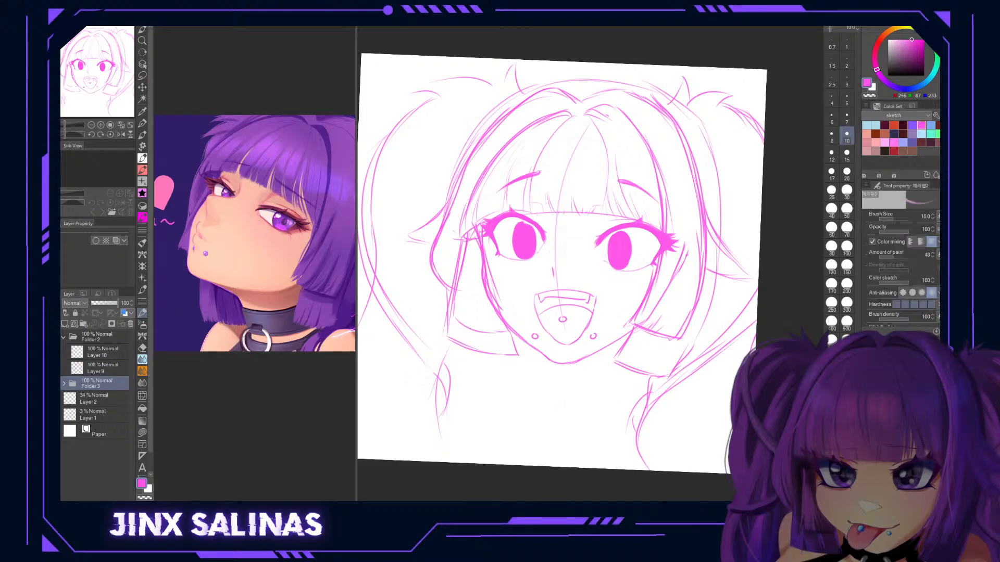
Transform the hair sketch on Layer 9 to 102% width and 100% height with a 0.1 rotation.
click(51, 369)
click(51, 368)
click(99, 372)
key(ctrl+t)
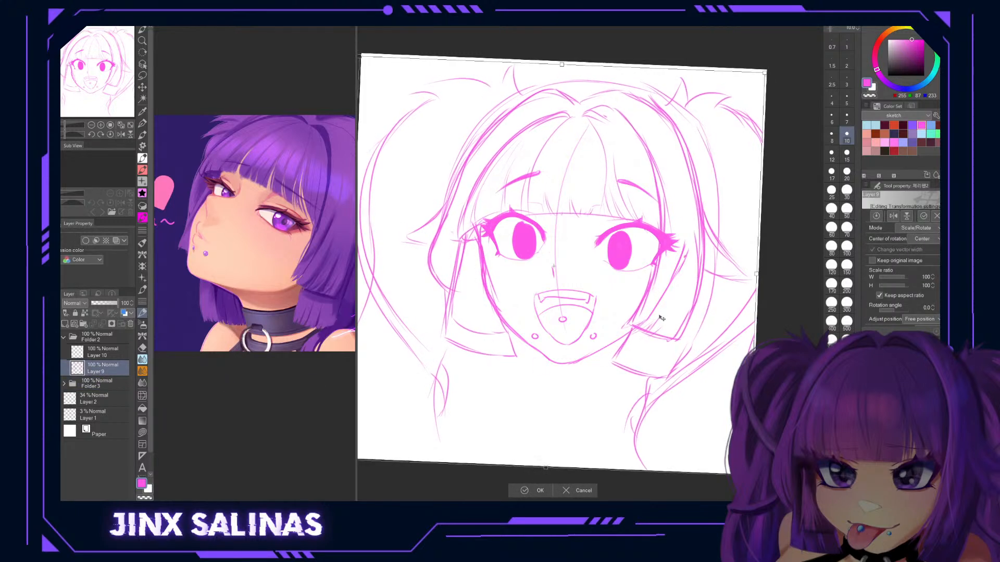
drag(760, 276, 767, 279)
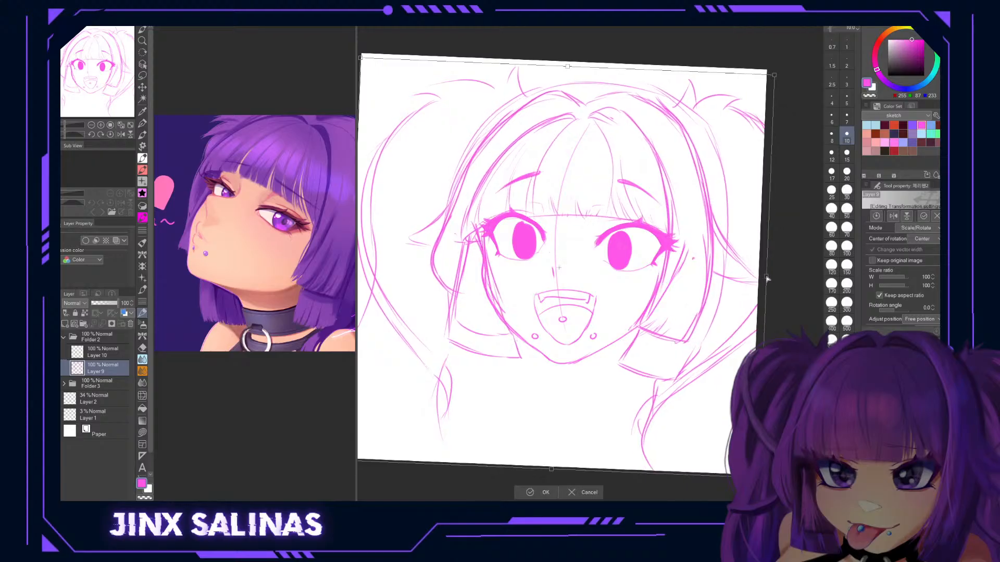
drag(658, 286, 655, 282)
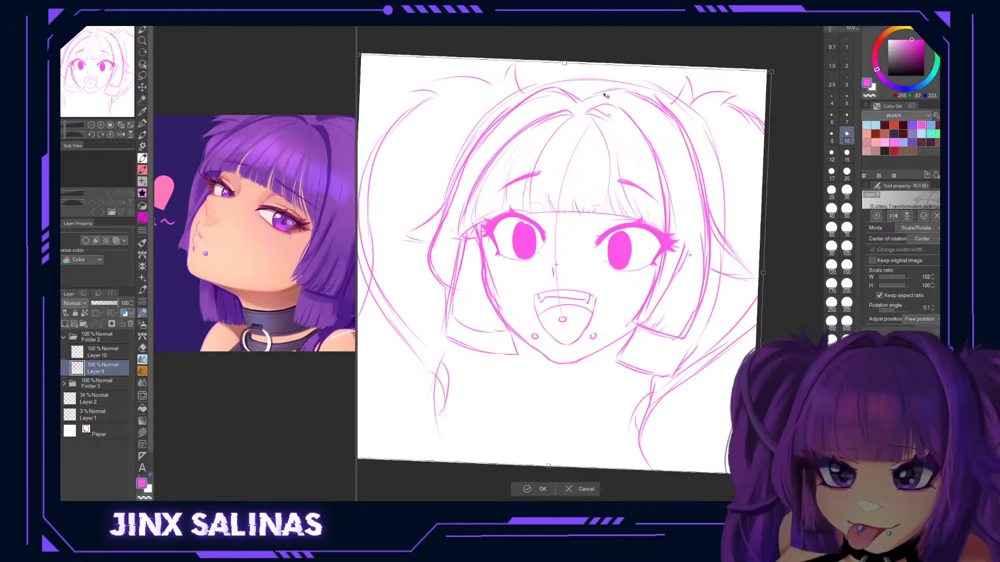
click(541, 489)
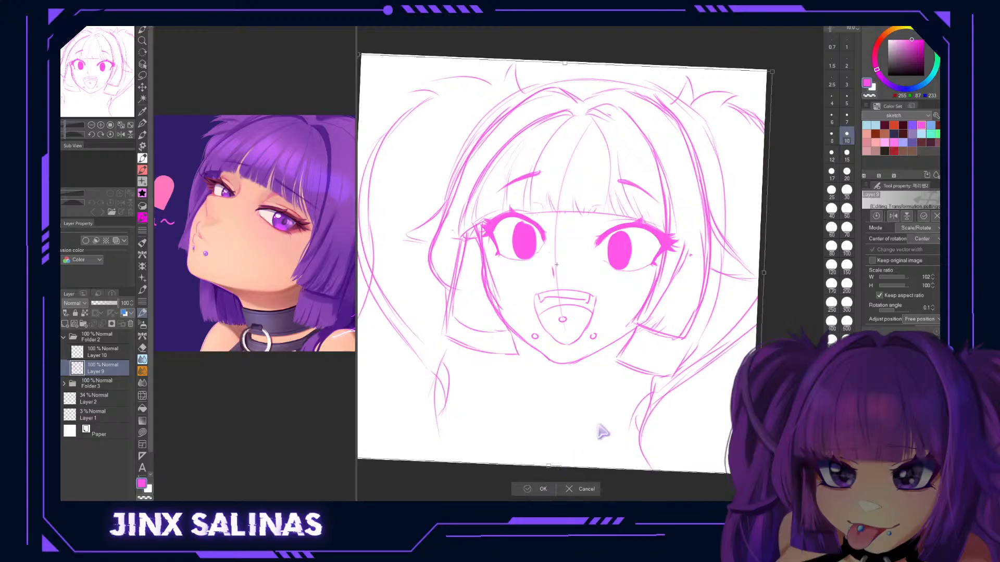
Reshape the hair sketch with Liquify, using brush size 700 around the crown and size 25 near the side lock.
key(j)
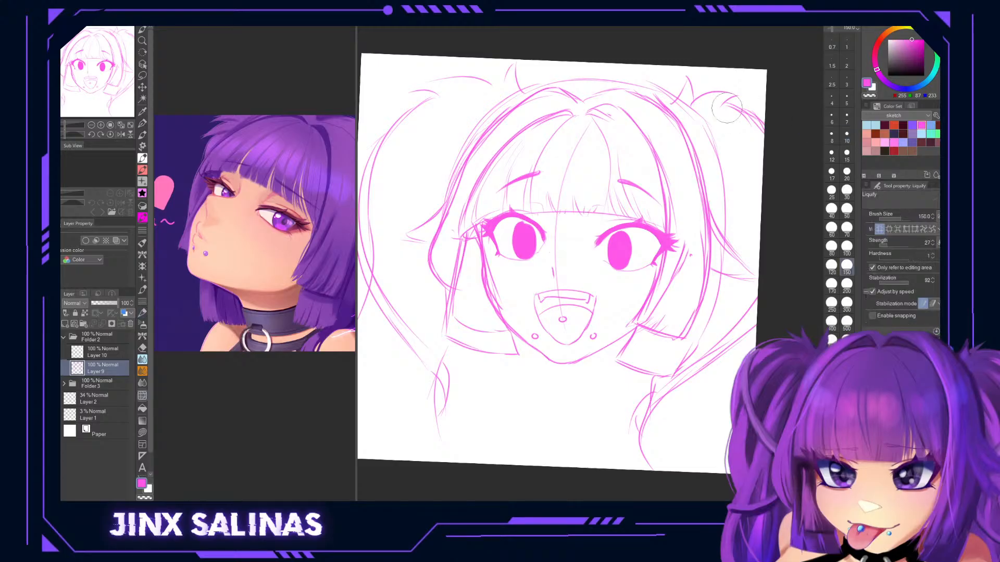
mouse_move(619, 118)
mouse_down()
mouse_move(645, 74)
mouse_move(638, 117)
mouse_move(705, 123)
mouse_up()
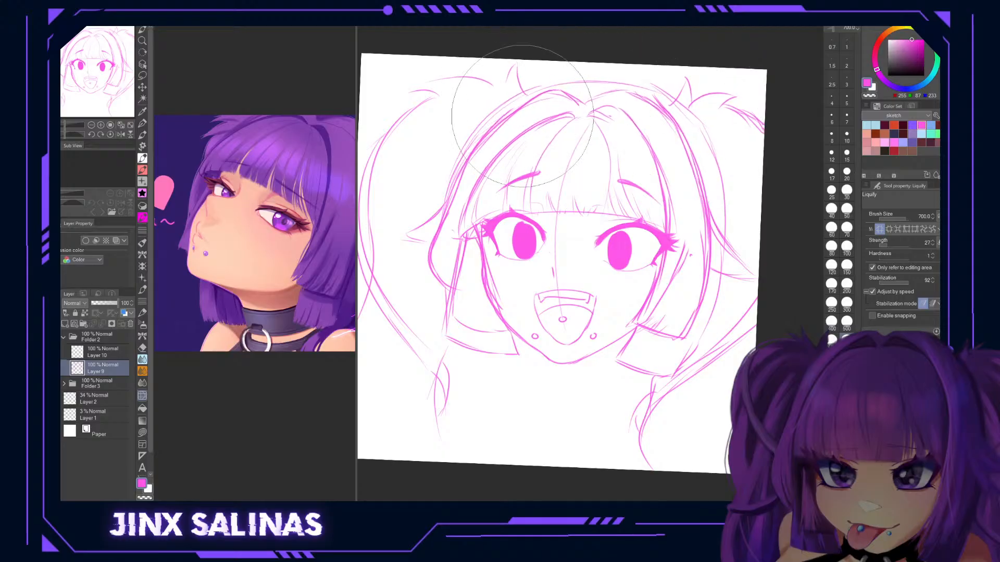
scroll(509, 292, down, 1)
click(831, 189)
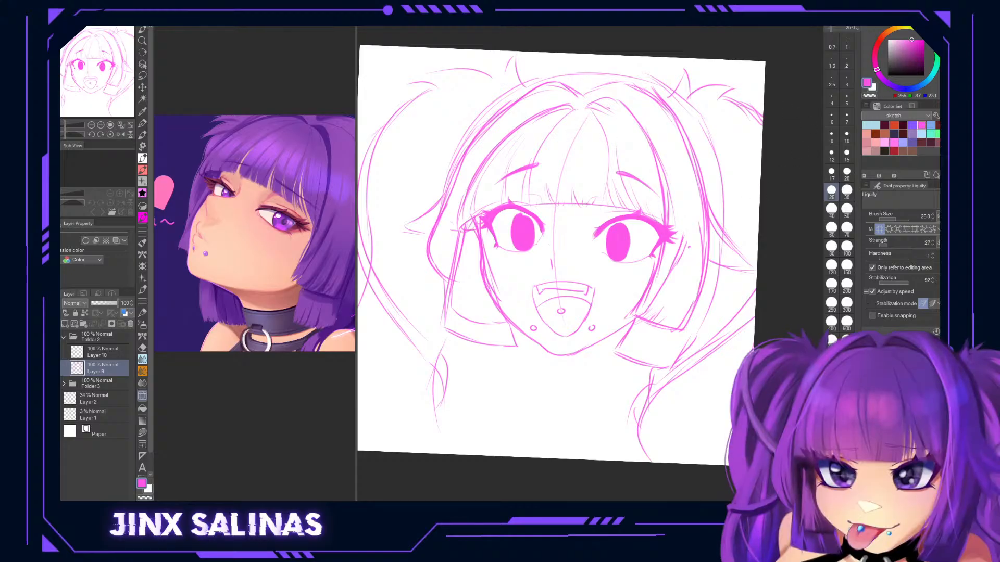
scroll(722, 359, down, 4)
scroll(721, 322, up, 3)
scroll(691, 283, up, 1)
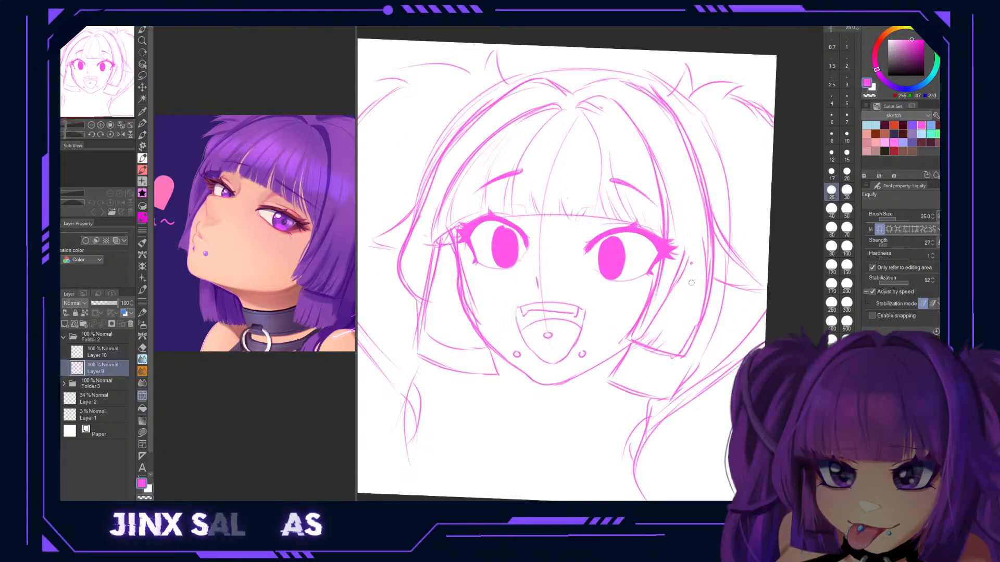
mouse_move(687, 389)
mouse_down()
mouse_move(678, 348)
mouse_move(690, 348)
mouse_up()
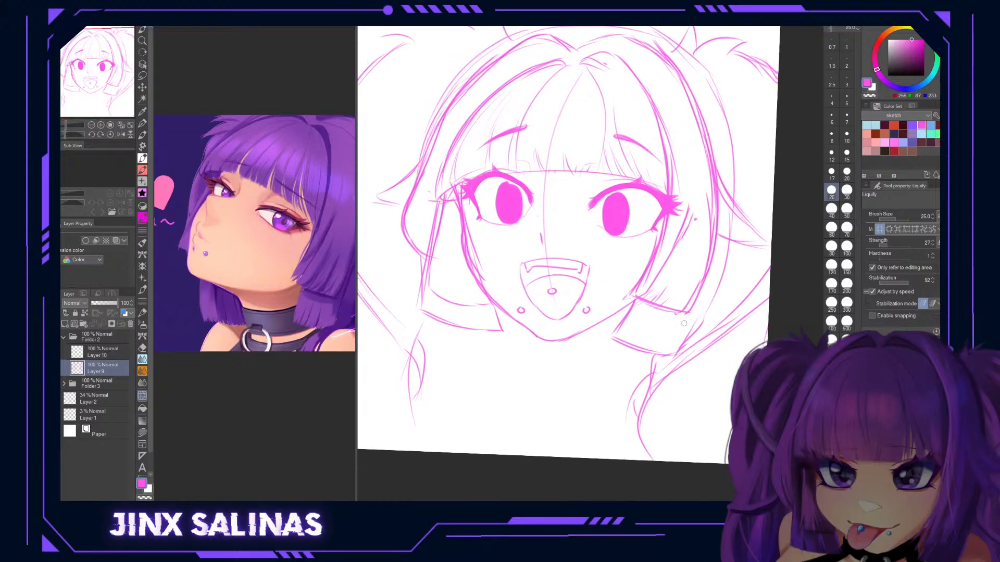
drag(665, 311, 676, 328)
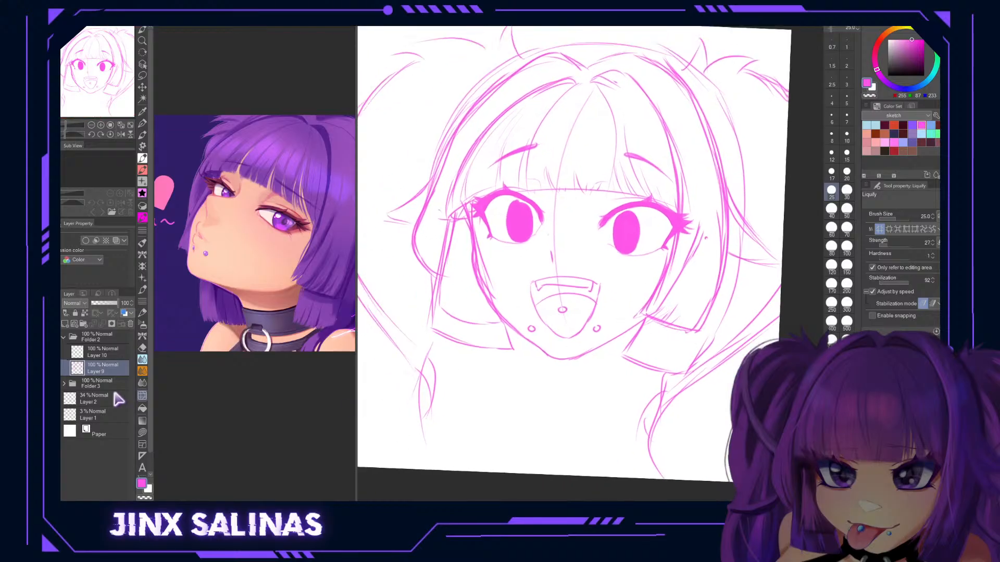
Create a new layer at the top of Folder 2 and sketch both sides of the neck below the jaw.
click(82, 323)
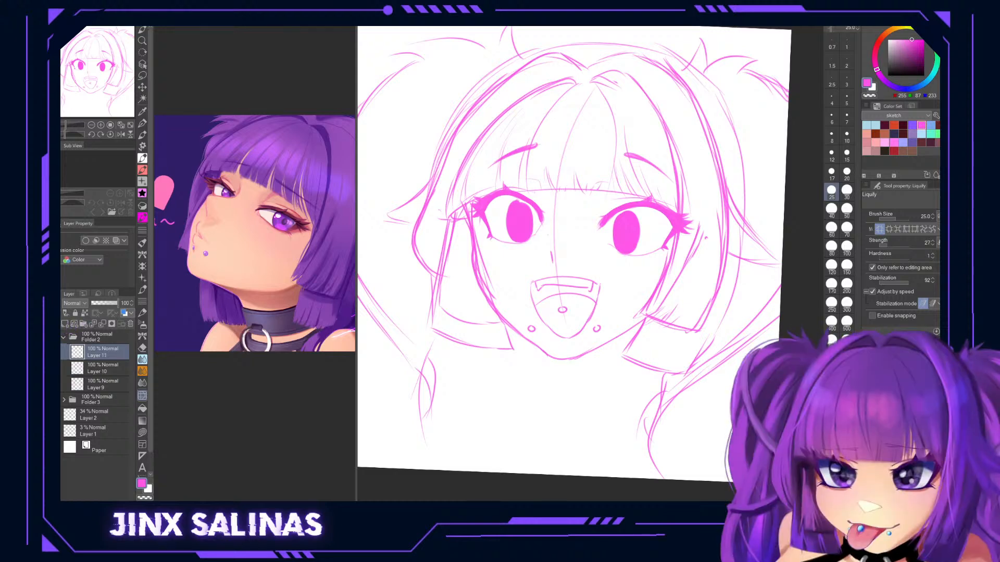
click(901, 364)
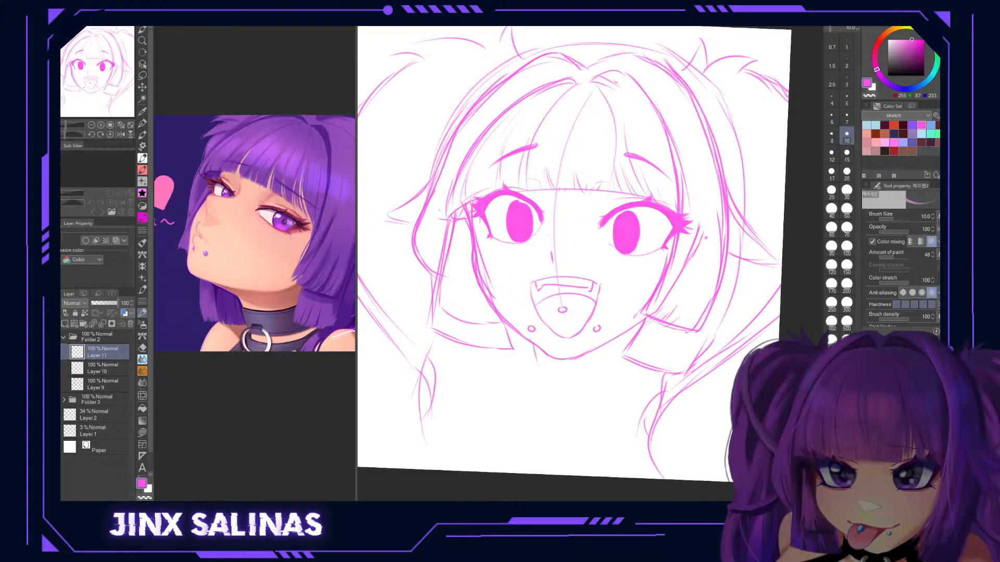
drag(529, 342, 528, 357)
drag(623, 337, 624, 366)
mouse_move(530, 337)
mouse_down()
mouse_move(521, 404)
mouse_move(535, 477)
mouse_move(548, 453)
mouse_move(526, 352)
mouse_move(525, 367)
mouse_move(589, 374)
mouse_move(557, 388)
mouse_up()
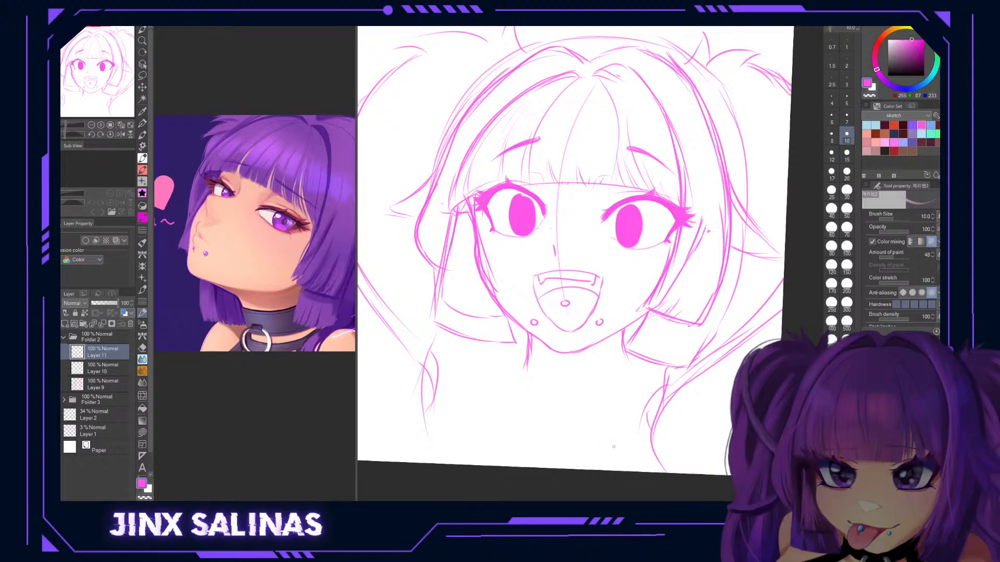
Sketch the sloping shoulders and rounded upper arms out from the neck, redoing the first shoulder strokes.
mouse_move(623, 341)
mouse_down()
mouse_move(634, 366)
mouse_move(636, 357)
mouse_move(681, 360)
mouse_move(711, 392)
mouse_up()
mouse_move(642, 363)
mouse_down()
mouse_move(646, 316)
mouse_move(718, 334)
mouse_move(738, 374)
mouse_up()
key(ctrl+z)
key(ctrl+z)
key(ctrl+z)
mouse_move(630, 306)
mouse_down()
mouse_move(726, 320)
mouse_move(712, 308)
mouse_move(740, 369)
mouse_up()
drag(729, 430, 764, 457)
mouse_move(565, 340)
mouse_down()
mouse_move(505, 324)
mouse_move(473, 435)
mouse_up()
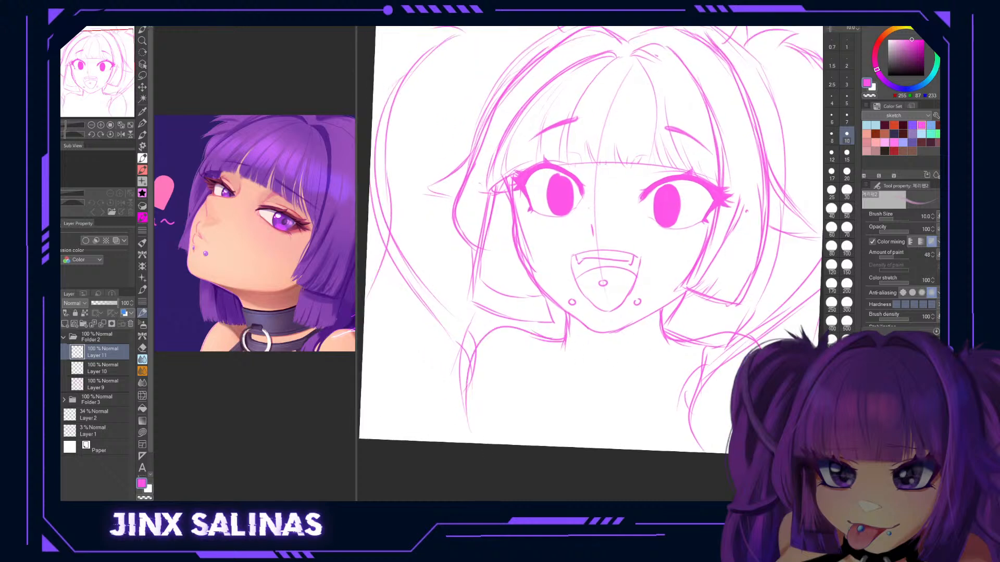
drag(474, 351, 461, 443)
Add short muscle lines at the sides of the neck and collarbones meeting below the throat.
mouse_move(639, 431)
mouse_down()
mouse_move(612, 394)
mouse_move(616, 364)
mouse_move(617, 406)
mouse_move(602, 398)
mouse_up()
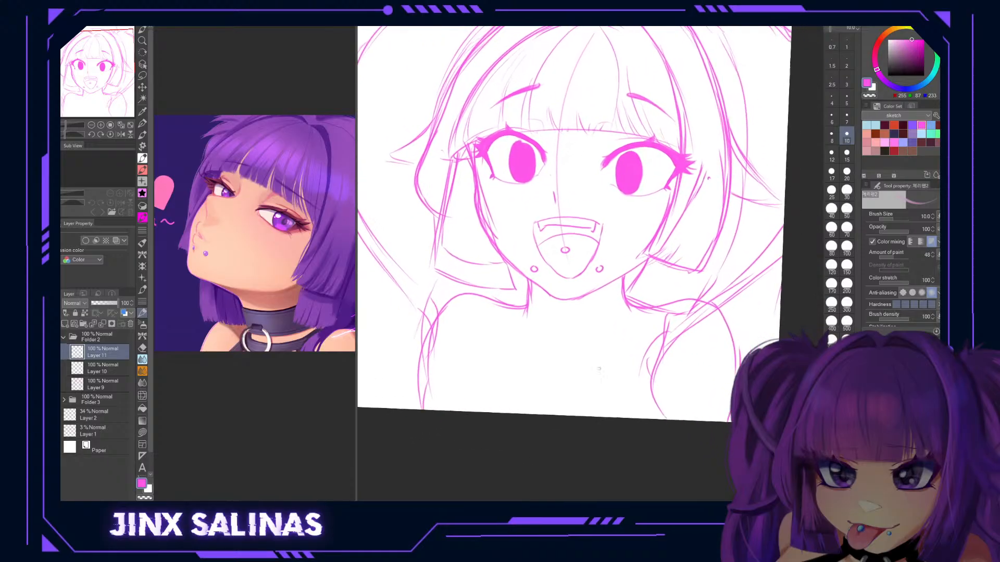
drag(626, 300, 636, 334)
mouse_move(524, 286)
mouse_down()
mouse_move(525, 330)
mouse_move(576, 350)
mouse_move(487, 319)
mouse_up()
drag(593, 355, 666, 334)
Create another layer in Folder 2 and sketch the curved edges of a choker around the neck.
click(66, 324)
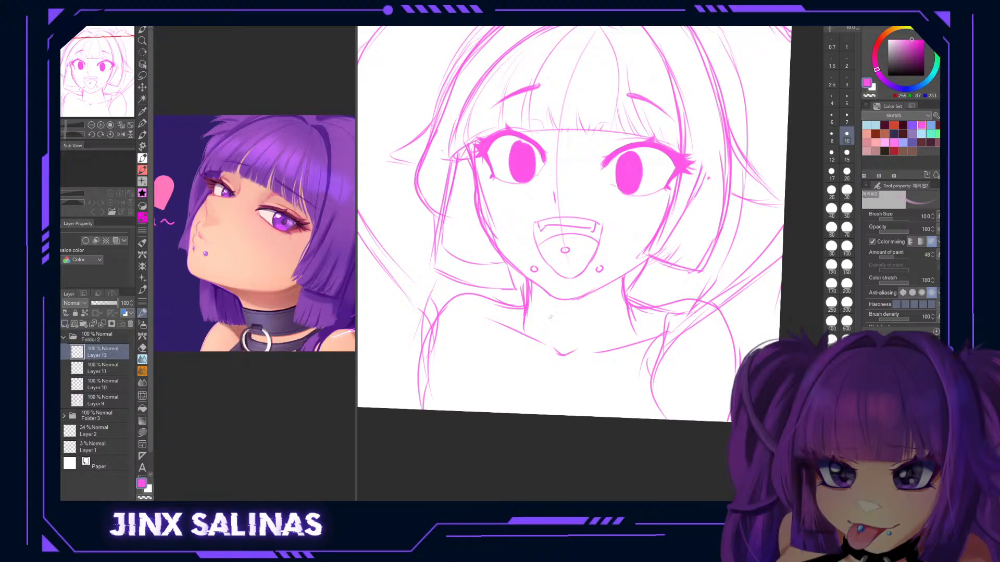
mouse_move(530, 295)
mouse_down()
mouse_move(577, 307)
mouse_move(623, 296)
mouse_up()
mouse_move(528, 319)
mouse_down()
mouse_move(584, 327)
mouse_move(625, 314)
mouse_up()
key(ctrl+z)
key(ctrl+z)
mouse_move(530, 294)
mouse_down()
mouse_move(568, 307)
mouse_move(623, 292)
mouse_up()
key(ctrl+z)
mouse_move(523, 318)
mouse_down()
mouse_move(570, 332)
mouse_move(635, 314)
mouse_up()
Draw a round ring held by a small rectangular loop at the front of the choker.
scroll(555, 284, down, 2)
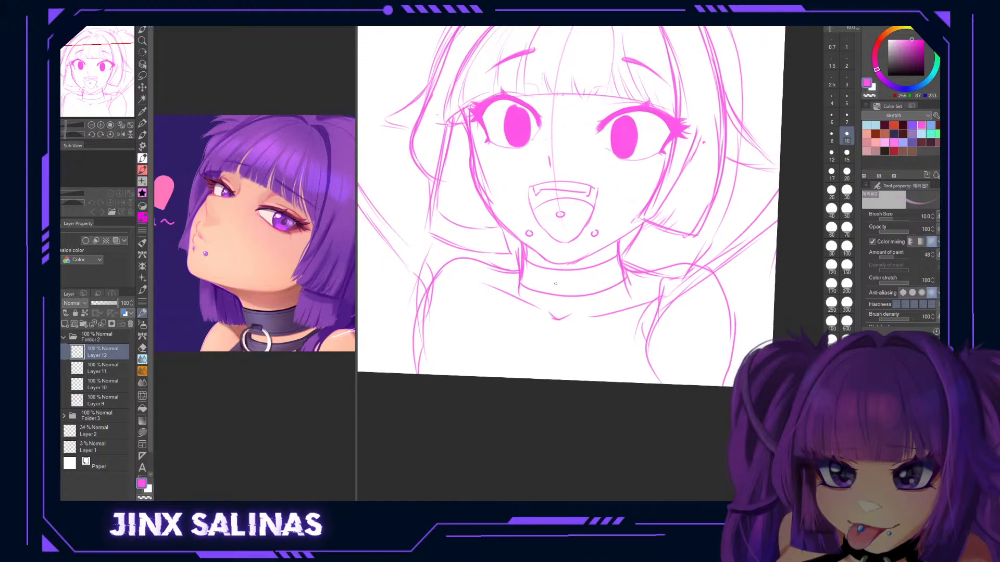
mouse_move(556, 284)
mouse_down()
mouse_move(576, 281)
mouse_move(556, 286)
mouse_move(569, 321)
mouse_move(594, 304)
mouse_move(586, 284)
mouse_move(557, 285)
mouse_move(548, 309)
mouse_move(576, 320)
mouse_move(588, 301)
mouse_move(574, 281)
mouse_move(614, 287)
mouse_move(603, 296)
mouse_move(556, 285)
mouse_move(551, 304)
mouse_move(568, 315)
mouse_move(585, 308)
mouse_move(573, 278)
mouse_up()
key(ctrl+z)
key(ctrl+z)
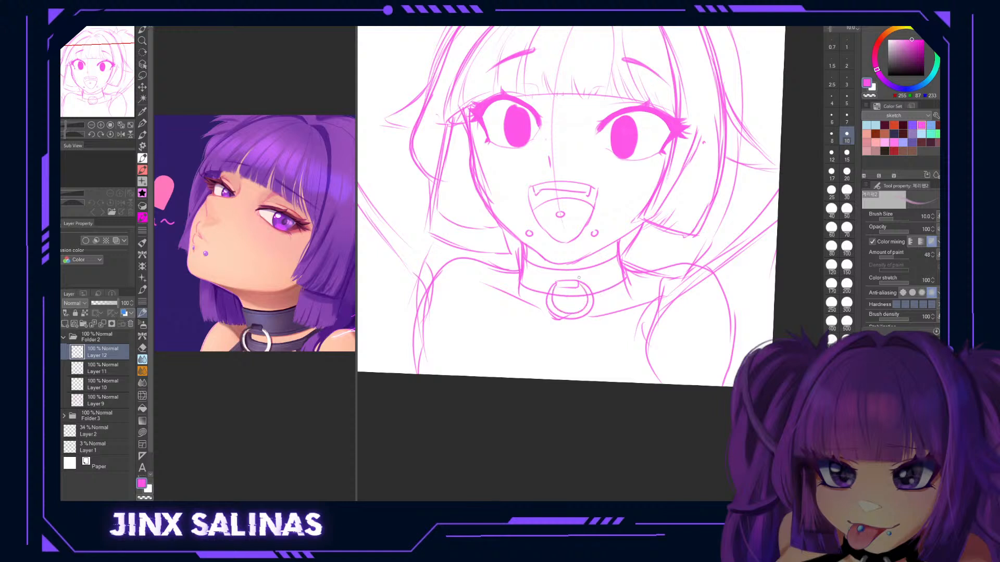
scroll(616, 349, down, 2)
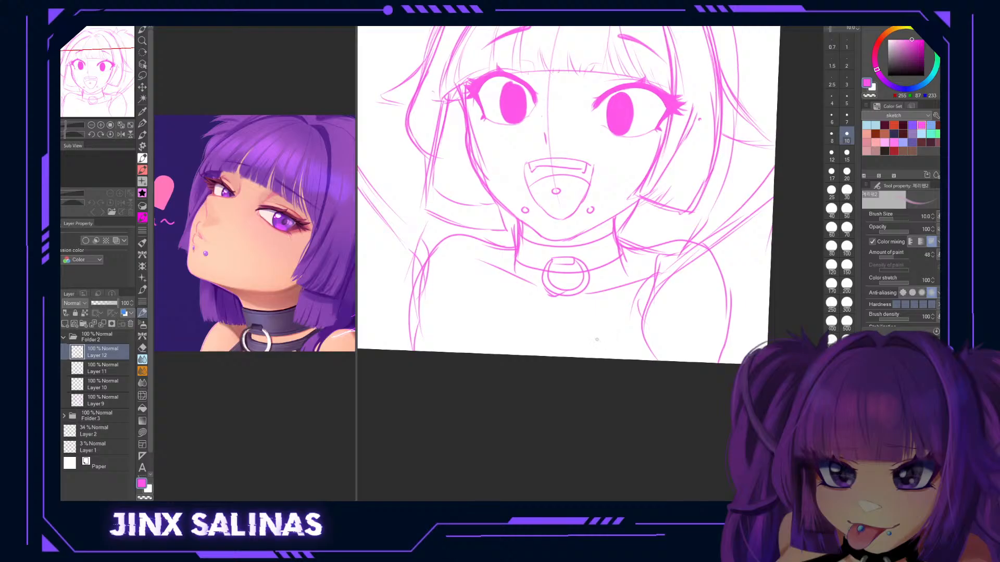
scroll(599, 364, up, 2)
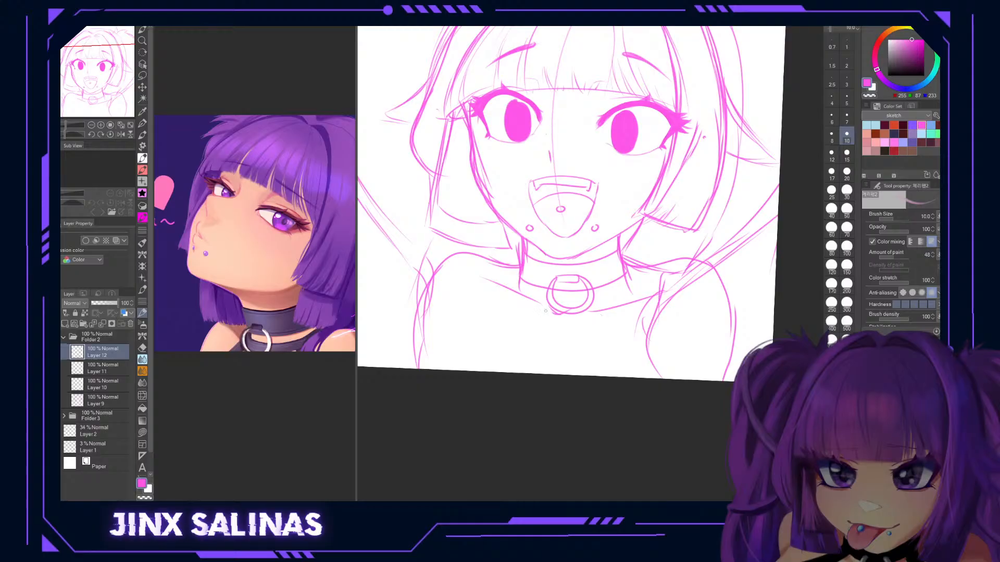
Create a new layer above the choker and sketch a looser, double-edged band curving beneath it.
click(65, 323)
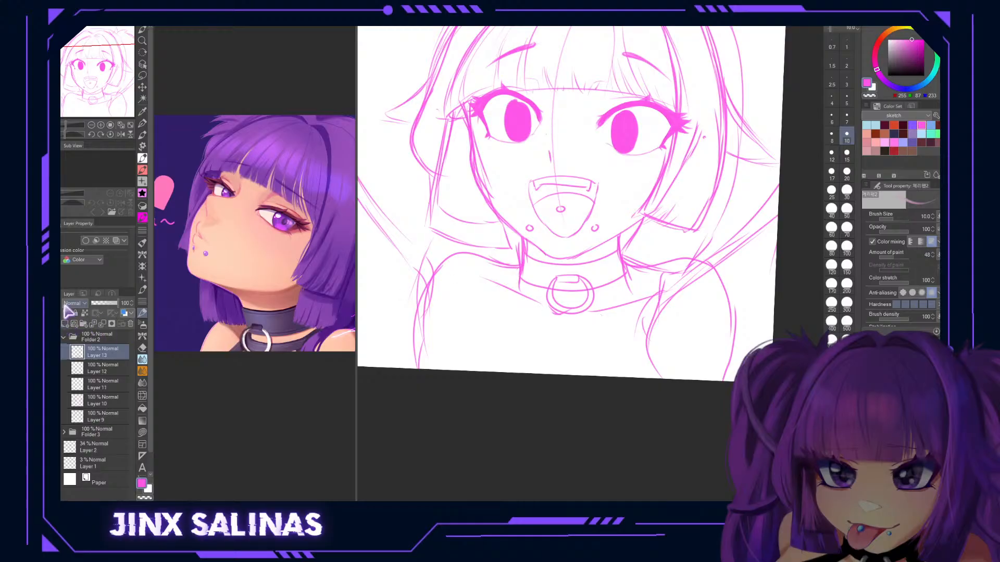
drag(518, 280, 504, 311)
key(ctrl+z)
mouse_move(516, 269)
mouse_down()
mouse_move(505, 298)
mouse_move(472, 315)
mouse_up()
key(ctrl+z)
key(ctrl+z)
mouse_move(510, 276)
mouse_down()
mouse_move(527, 305)
mouse_move(571, 315)
mouse_move(615, 304)
mouse_move(636, 269)
mouse_up()
mouse_move(494, 272)
mouse_down()
mouse_move(516, 315)
mouse_move(561, 328)
mouse_move(611, 320)
mouse_move(647, 286)
mouse_up()
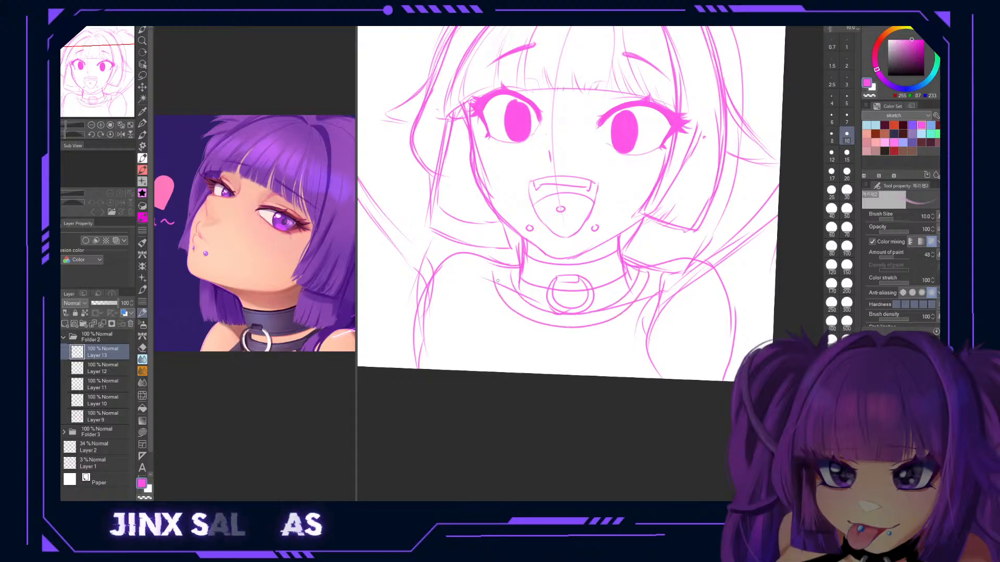
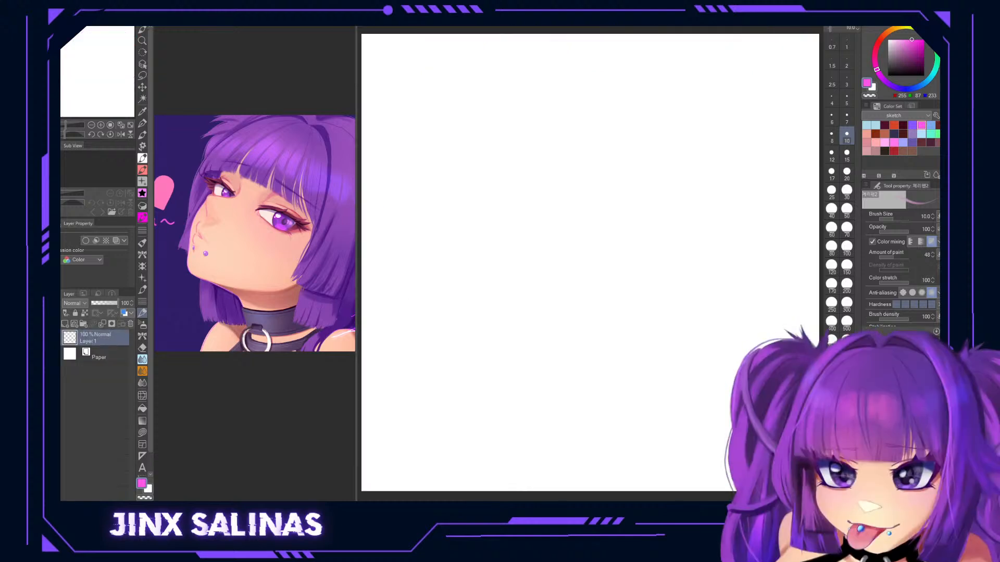
Switch to the G-pen and doodle a thick-lined flower with a stem on the blank canvas.
key(p)
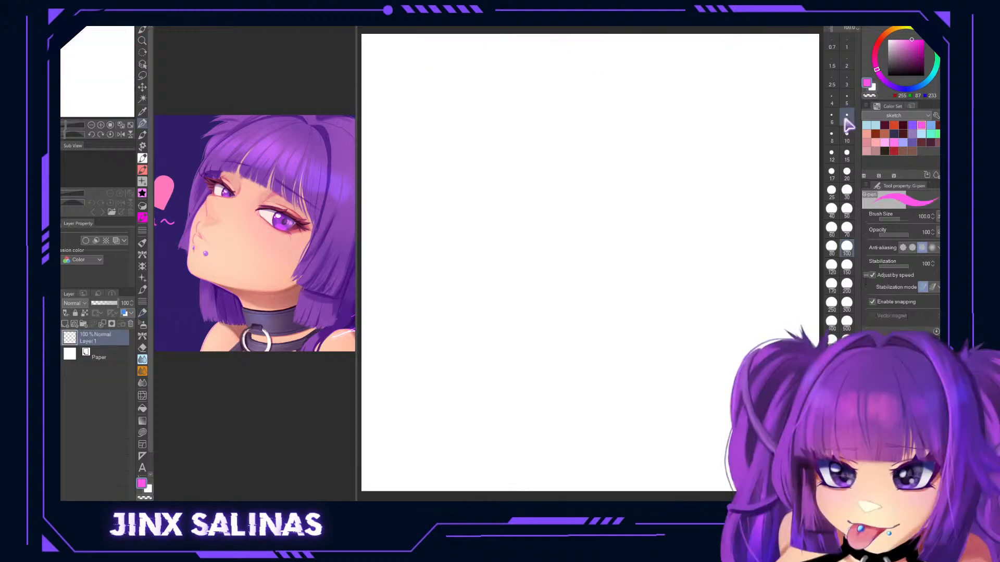
drag(560, 193, 569, 254)
mouse_move(558, 178)
mouse_down()
mouse_move(578, 165)
mouse_move(565, 179)
mouse_move(574, 175)
mouse_move(578, 193)
mouse_move(560, 187)
mouse_move(567, 206)
mouse_move(549, 187)
mouse_move(535, 193)
mouse_move(559, 175)
mouse_up()
Set the G-pen's stabilization to 0 and brush size to 7, and draw a thin flower beside the thick one.
click(887, 267)
mouse_move(634, 186)
mouse_down()
mouse_move(624, 242)
mouse_move(622, 157)
mouse_up()
key(ctrl+z)
click(847, 116)
drag(639, 172, 630, 182)
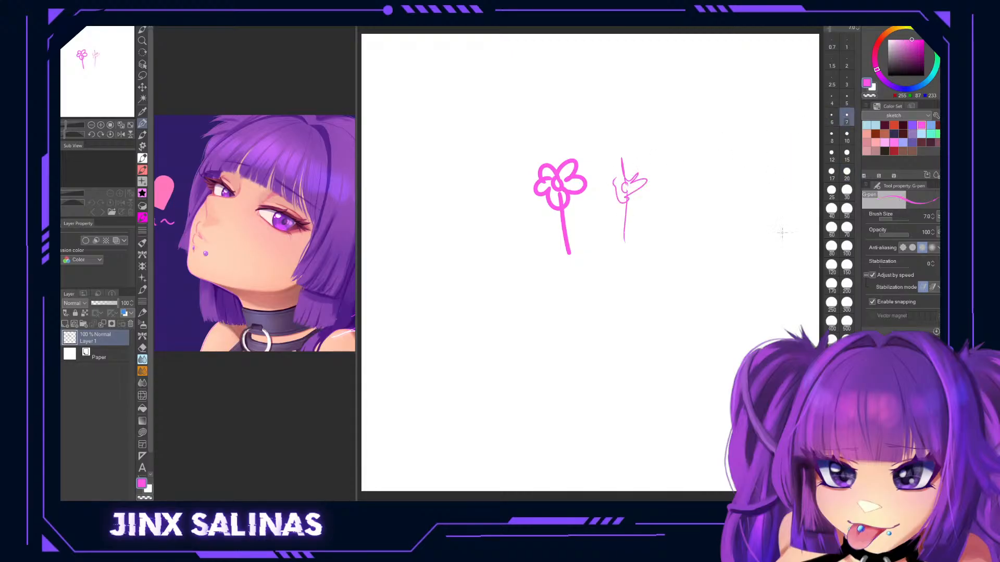
Doodle two more thin flowers with stems, one at each end of the row.
drag(725, 270, 701, 266)
drag(495, 212, 504, 242)
drag(641, 203, 640, 237)
mouse_move(483, 200)
mouse_down()
mouse_move(497, 177)
mouse_move(490, 219)
mouse_move(474, 215)
mouse_up()
mouse_move(641, 180)
mouse_down()
mouse_move(649, 204)
mouse_move(625, 192)
mouse_move(643, 181)
mouse_up()
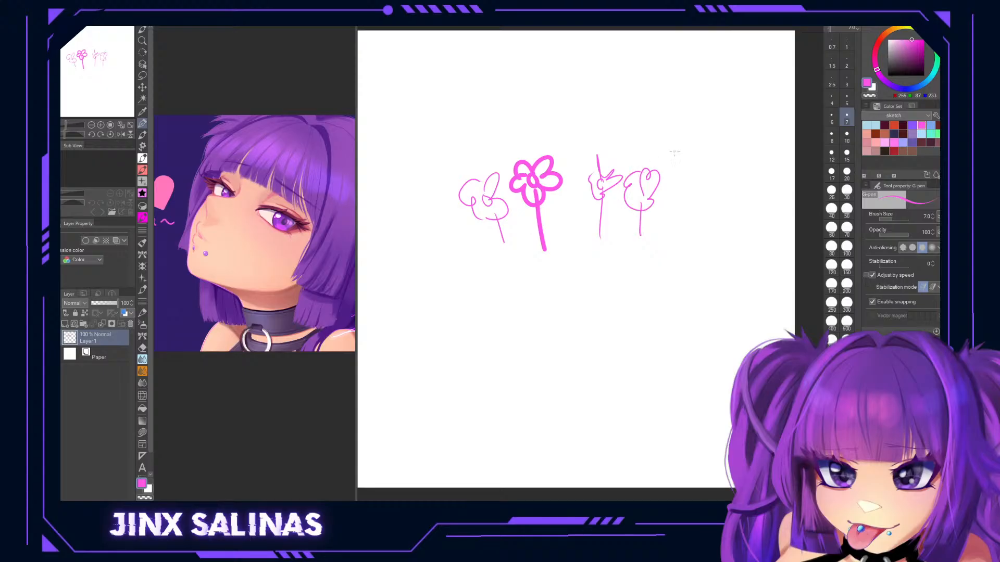
Try thin looping and angular strokes in the empty area below the flowers, undoing each attempt.
mouse_move(524, 237)
mouse_down()
mouse_move(564, 157)
mouse_move(535, 170)
mouse_up()
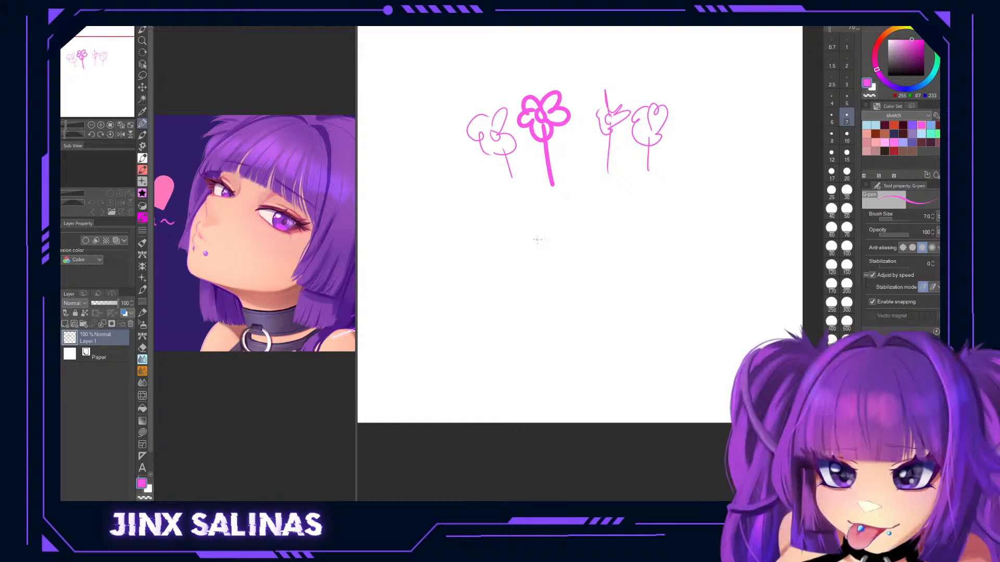
mouse_move(555, 228)
mouse_down()
mouse_move(548, 253)
mouse_move(559, 228)
mouse_move(560, 298)
mouse_move(525, 248)
mouse_up()
key(ctrl+z)
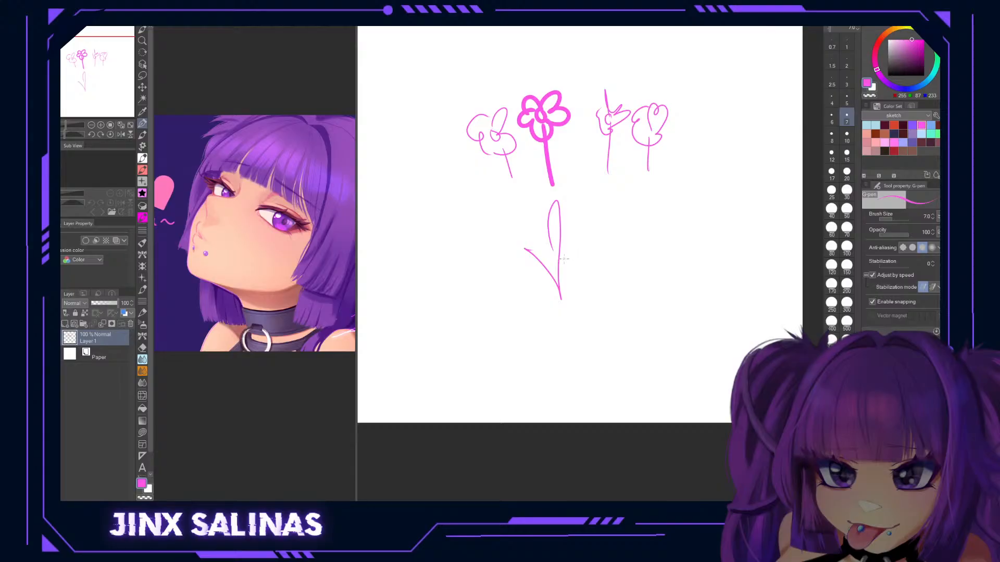
key(ctrl+z)
mouse_move(544, 201)
mouse_down()
mouse_move(556, 258)
mouse_move(530, 276)
mouse_up()
key(ctrl+z)
mouse_move(544, 200)
mouse_down()
mouse_move(553, 263)
mouse_move(587, 231)
mouse_move(572, 234)
mouse_move(578, 244)
mouse_move(586, 219)
mouse_move(599, 229)
mouse_up()
mouse_move(591, 225)
mouse_down()
mouse_move(588, 245)
mouse_move(554, 271)
mouse_up()
key(ctrl+z)
key(ctrl+z)
key(ctrl+z)
key(ctrl+z)
key(ctrl+z)
key(ctrl+z)
mouse_move(526, 209)
mouse_down()
mouse_move(577, 324)
mouse_move(595, 239)
mouse_up()
key(ctrl+z)
key(ctrl+z)
key(ctrl+z)
Try long diagonal strokes that cross into a large triangular shape below the flowers.
drag(550, 200, 568, 275)
drag(571, 229, 589, 339)
drag(610, 245, 504, 308)
key(ctrl+z)
key(ctrl+z)
key(ctrl+z)
mouse_move(568, 269)
mouse_down()
mouse_move(539, 207)
mouse_move(612, 334)
mouse_up()
mouse_move(525, 278)
mouse_down()
mouse_move(583, 329)
mouse_move(621, 215)
mouse_up()
key(ctrl+z)
key(ctrl+z)
key(ctrl+z)
key(ctrl+z)
mouse_move(549, 200)
mouse_down()
mouse_move(604, 333)
mouse_move(554, 267)
mouse_move(624, 235)
mouse_up()
key(ctrl+z)
mouse_move(579, 275)
mouse_down()
mouse_move(548, 196)
mouse_move(631, 352)
mouse_move(505, 283)
mouse_move(638, 225)
mouse_up()
key(ctrl+z)
mouse_move(577, 271)
mouse_down()
mouse_move(556, 225)
mouse_move(614, 340)
mouse_move(487, 302)
mouse_move(633, 229)
mouse_up()
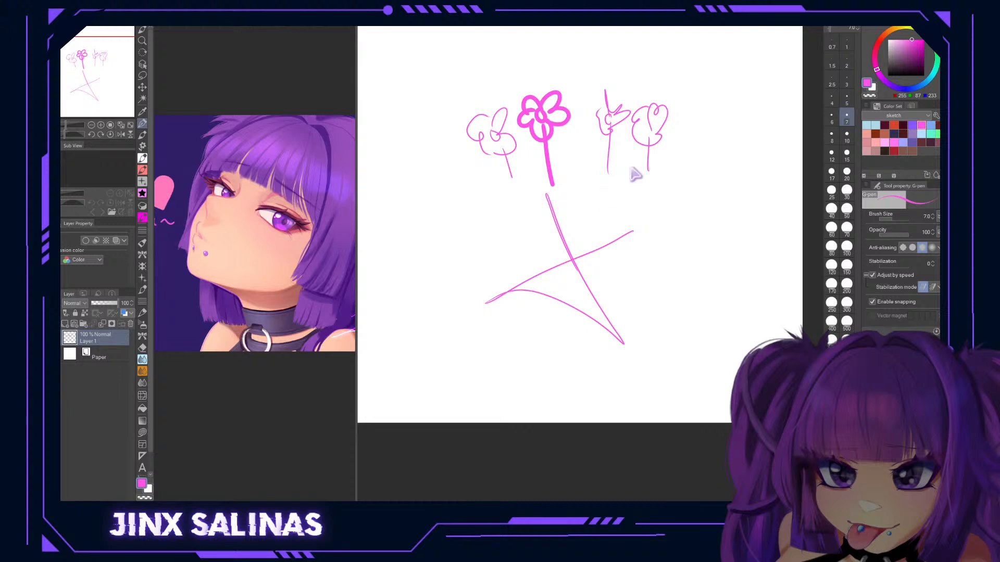
key(ctrl+z)
Repeat quick sweeping test strokes with the size 7 G-pen and undo them, leaving only the flowers.
mouse_move(629, 176)
mouse_down()
mouse_move(660, 333)
mouse_move(561, 290)
mouse_move(718, 239)
mouse_up()
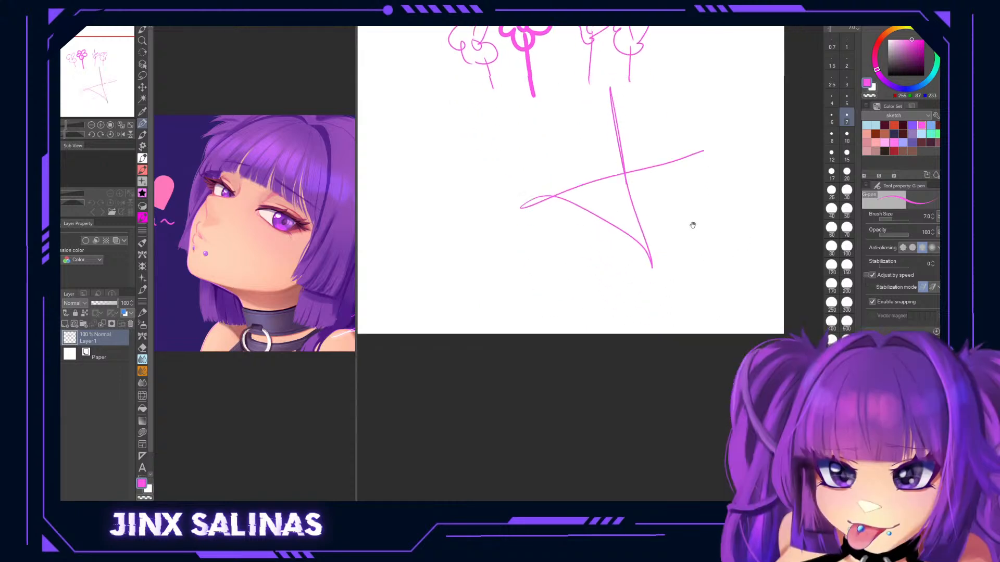
key(ctrl+z)
mouse_move(573, 173)
mouse_down()
mouse_move(631, 364)
mouse_move(587, 257)
mouse_move(578, 270)
mouse_move(619, 219)
mouse_up()
key(ctrl+z)
key(ctrl+z)
mouse_move(588, 177)
mouse_down()
mouse_move(631, 378)
mouse_move(540, 263)
mouse_move(632, 239)
mouse_up()
key(ctrl+z)
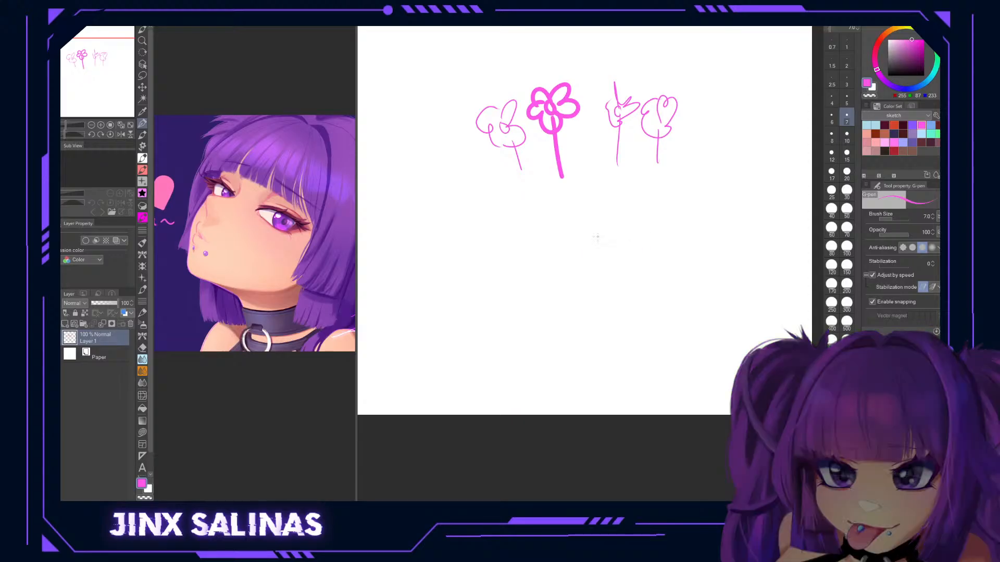
mouse_move(589, 172)
mouse_down()
mouse_move(595, 258)
mouse_move(617, 323)
mouse_move(585, 268)
mouse_move(617, 375)
mouse_move(680, 245)
mouse_up()
key(ctrl+z)
key(ctrl+z)
mouse_move(607, 166)
mouse_down()
mouse_move(585, 277)
mouse_move(517, 258)
mouse_move(633, 307)
mouse_up()
key(ctrl+z)
mouse_move(591, 158)
mouse_down()
mouse_move(602, 322)
mouse_move(502, 272)
mouse_move(683, 251)
mouse_up()
key(ctrl+z)
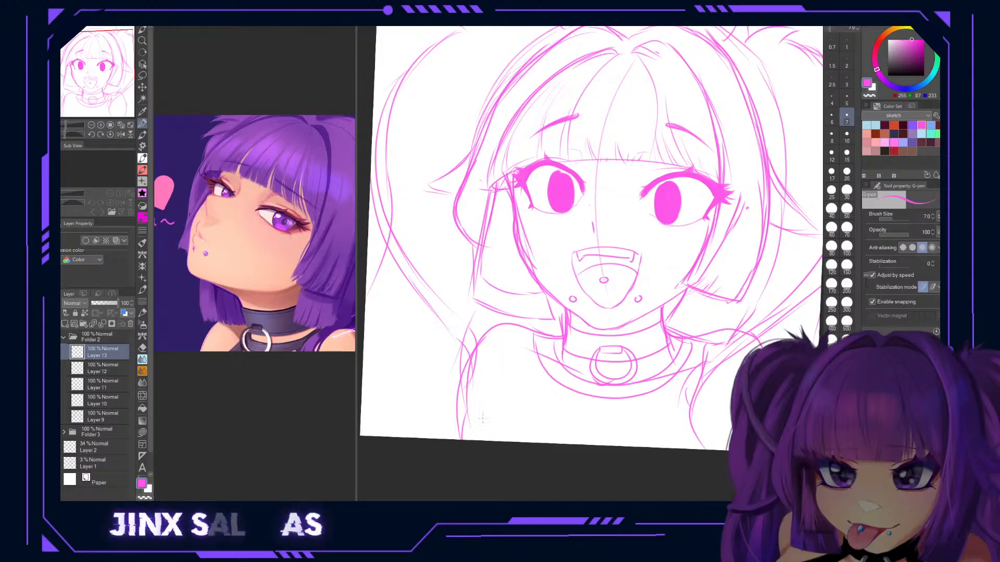
Try steep strap lines from one side of the lower collar band down to the canvas's bottom edge on Layer 13.
mouse_move(494, 395)
mouse_down()
mouse_move(497, 441)
mouse_move(538, 364)
mouse_move(504, 440)
mouse_up()
key(ctrl+z)
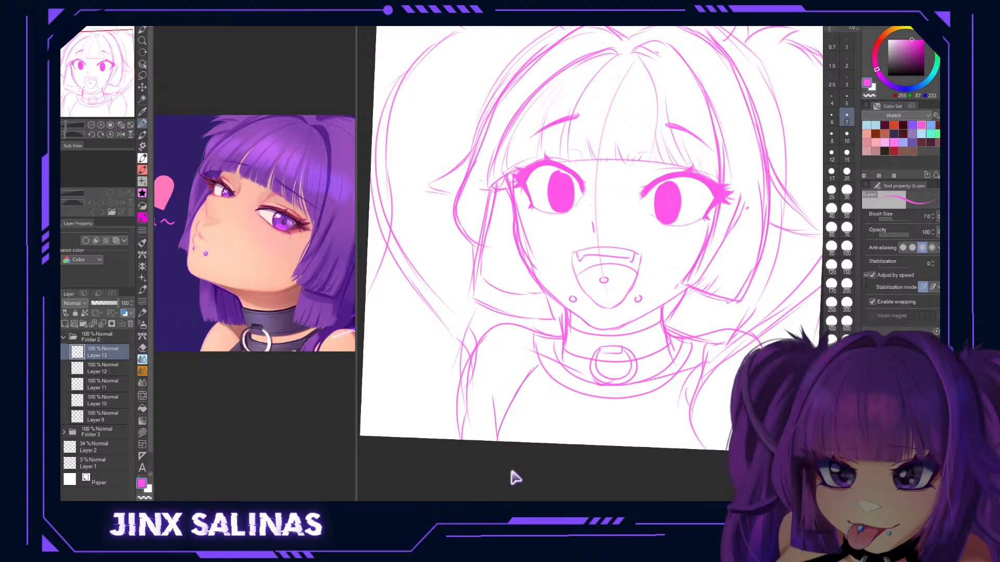
key(ctrl+z)
key(ctrl+z)
drag(502, 386, 482, 440)
key(ctrl+z)
drag(510, 393, 496, 440)
drag(522, 395, 495, 440)
mouse_move(544, 374)
mouse_down()
mouse_move(505, 419)
mouse_move(536, 381)
mouse_move(507, 402)
mouse_up()
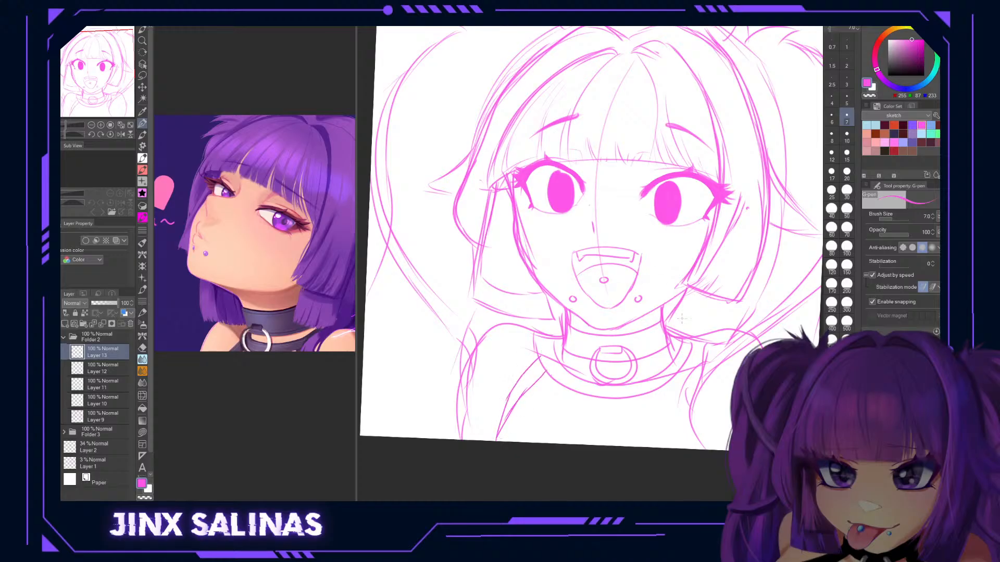
Try matching strap lines on the opposite side of the chest and undo the recent strap strokes.
drag(711, 397, 717, 457)
drag(680, 363, 716, 432)
drag(670, 383, 710, 450)
key(ctrl+z)
key(ctrl+z)
key(ctrl+z)
key(ctrl+z)
key(ctrl+z)
Sketch paired strap edges curving outward from both sides of the lower collar band to the bottom of the chest.
drag(561, 389, 494, 437)
drag(539, 373, 493, 417)
drag(655, 388, 704, 449)
drag(674, 374, 702, 421)
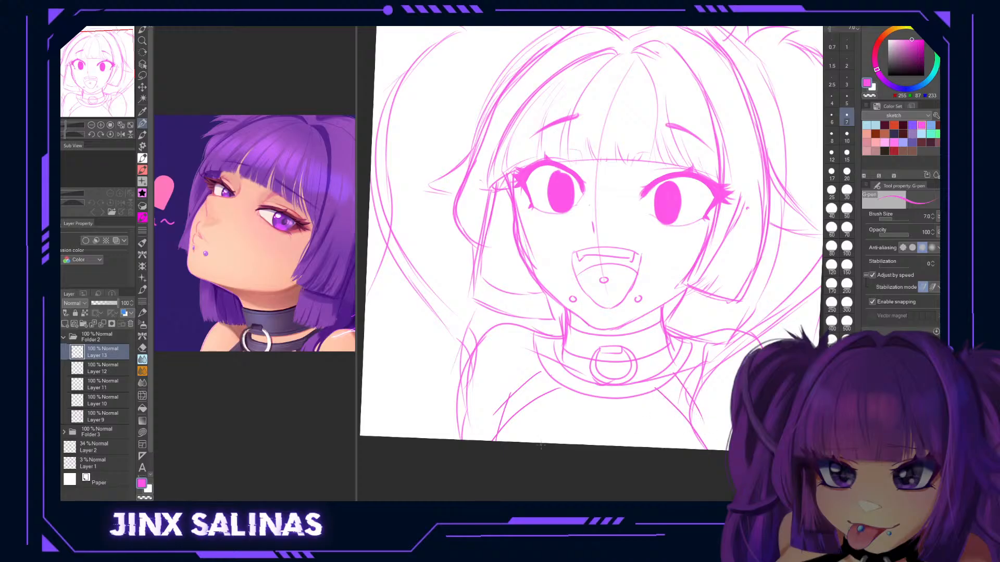
Sketch the angular neckline opening between the chest straps, reinforce a strap edge and add a small V-shaped mark at its centre.
mouse_move(529, 407)
mouse_down()
mouse_move(521, 433)
mouse_move(550, 443)
mouse_up()
mouse_move(681, 414)
mouse_down()
mouse_move(678, 437)
mouse_move(641, 445)
mouse_up()
mouse_move(645, 482)
mouse_down()
mouse_move(667, 413)
mouse_move(649, 435)
mouse_move(643, 480)
mouse_up()
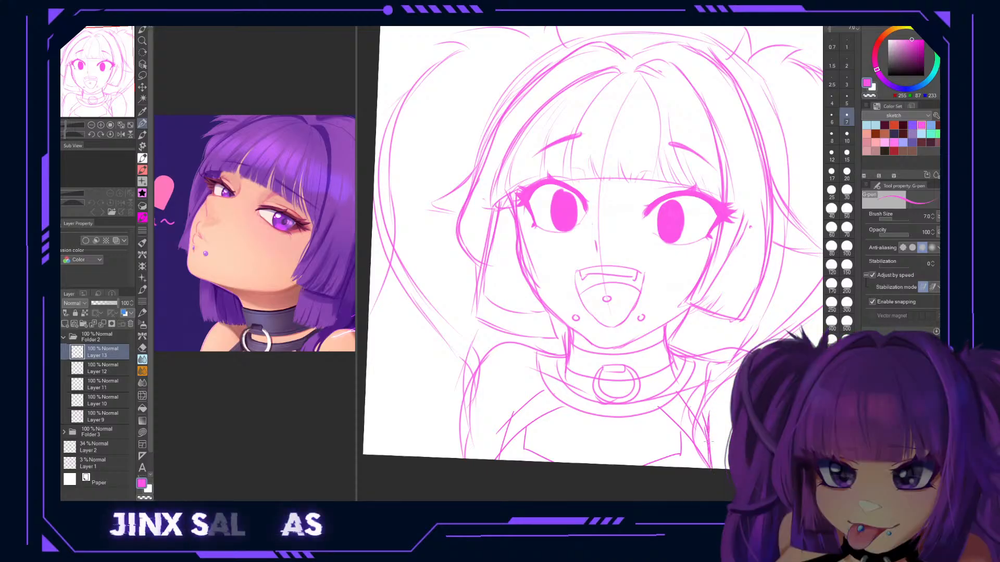
mouse_move(503, 430)
mouse_down()
mouse_move(506, 407)
mouse_move(495, 458)
mouse_up()
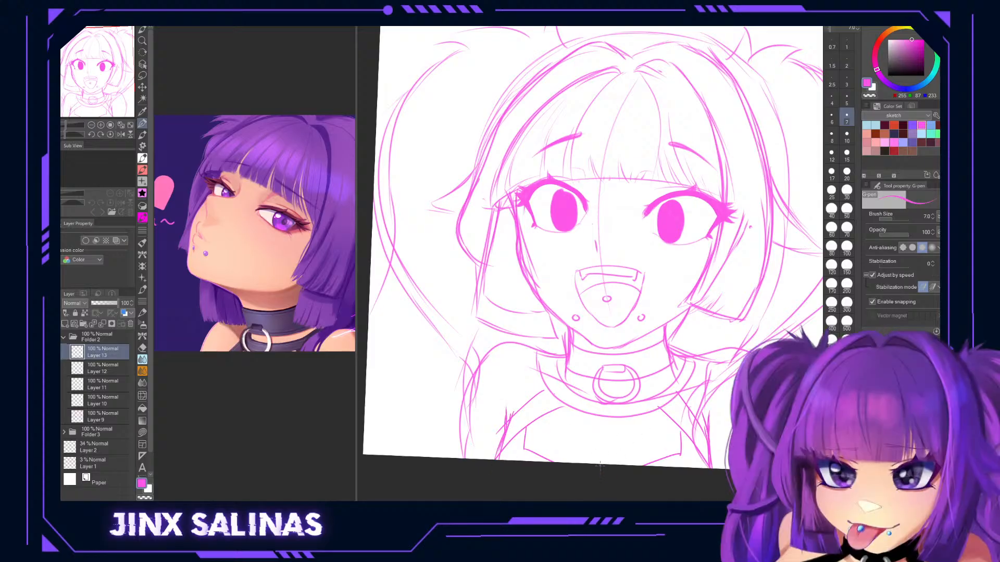
drag(602, 464, 614, 445)
mouse_move(734, 425)
mouse_down()
mouse_move(656, 397)
mouse_move(718, 406)
mouse_move(690, 413)
mouse_up()
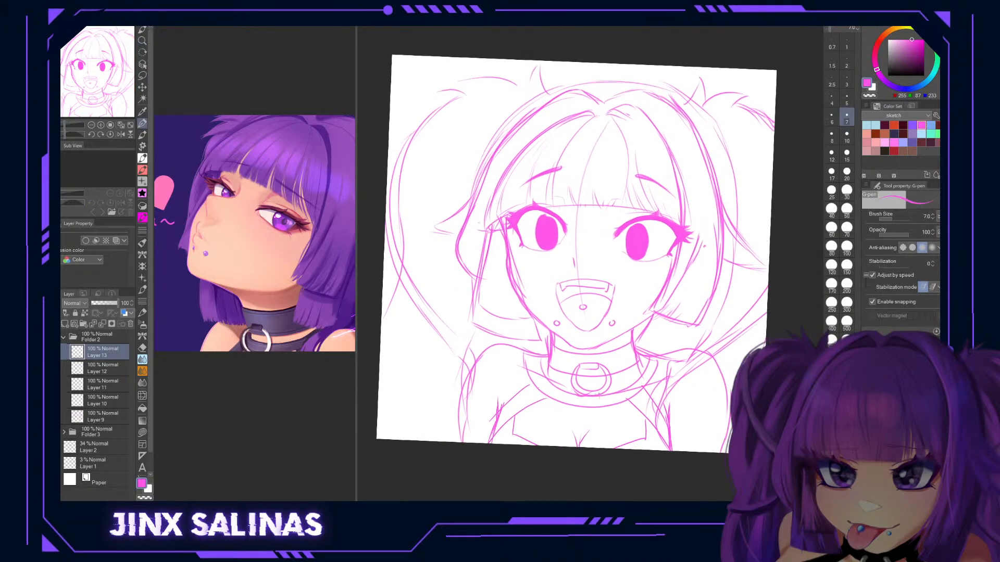
Try extra side strokes on the neck and a size 20 transparent-colour erasing pass across the choker, undoing the last stroke.
drag(630, 331, 639, 358)
drag(557, 336, 559, 356)
drag(632, 331, 623, 356)
key(x)
click(847, 171)
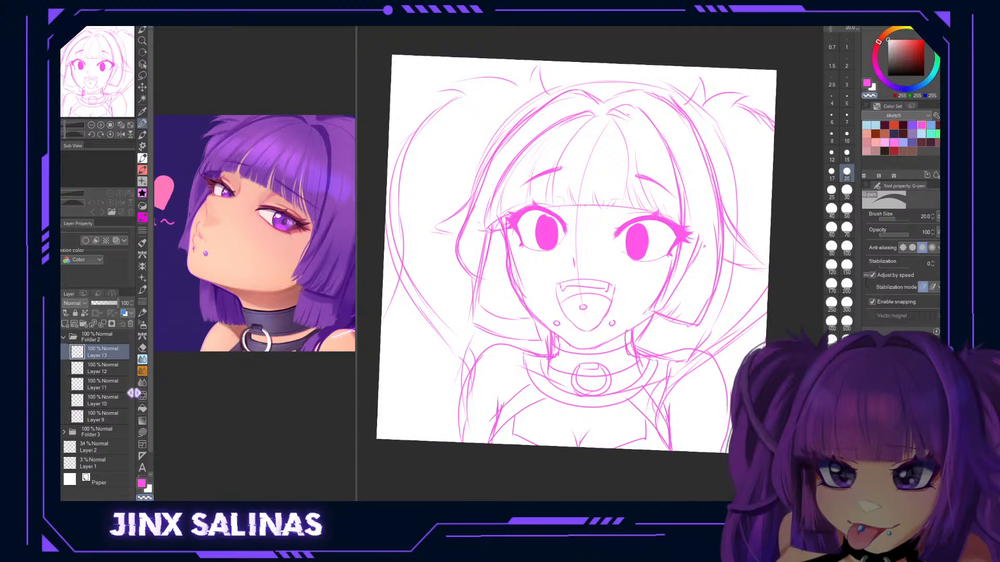
drag(555, 364, 625, 380)
key(ctrl+z)
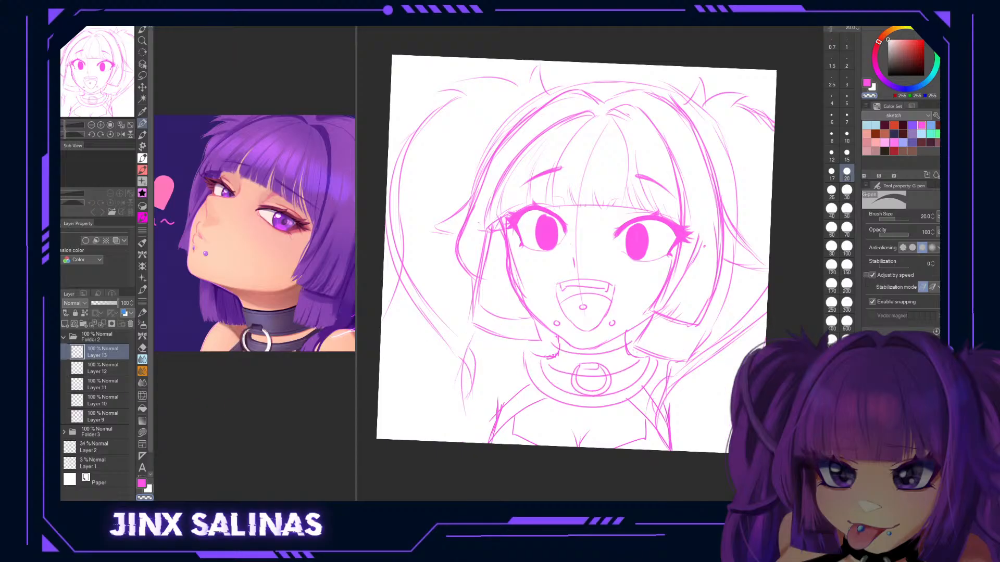
Try erasing and redrawing both sides of the neck on Layer 11, and undo the recent neck edits.
click(102, 384)
mouse_move(548, 334)
mouse_down()
mouse_move(549, 355)
mouse_move(553, 335)
mouse_up()
mouse_move(631, 333)
mouse_down()
mouse_move(637, 354)
mouse_move(640, 336)
mouse_up()
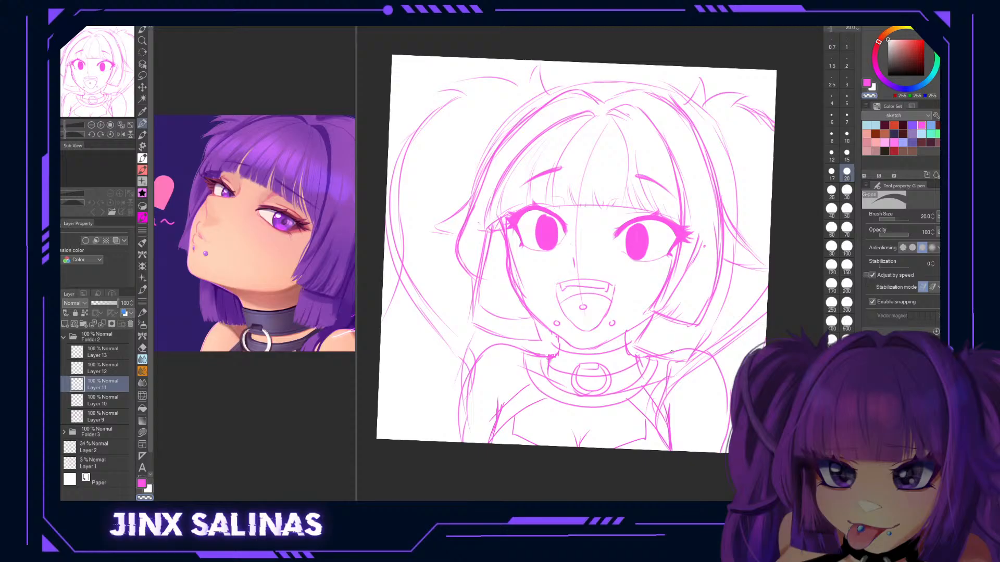
key(b)
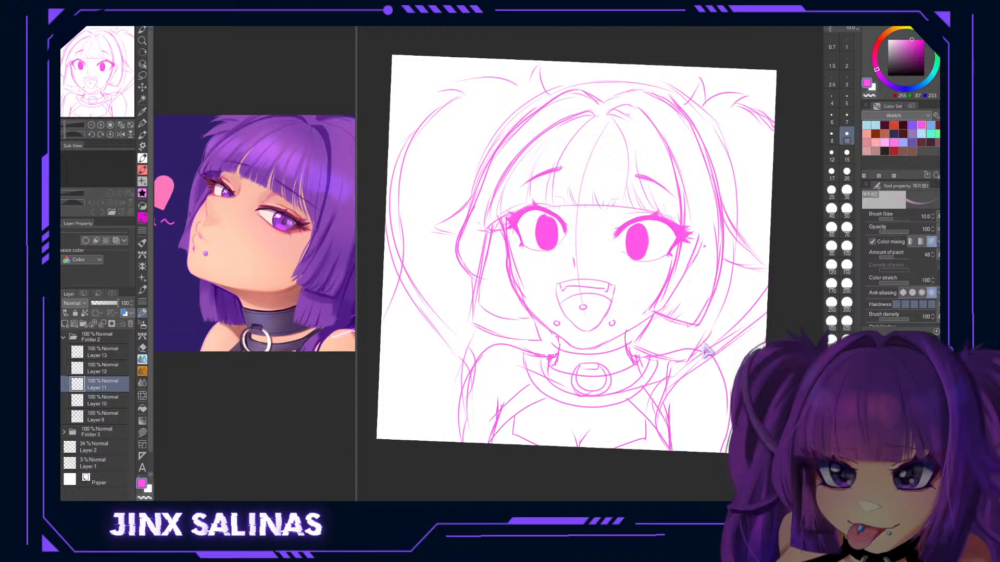
drag(550, 331, 557, 356)
drag(627, 331, 633, 357)
key(ctrl+z)
key(ctrl+z)
key(ctrl+z)
key(ctrl+z)
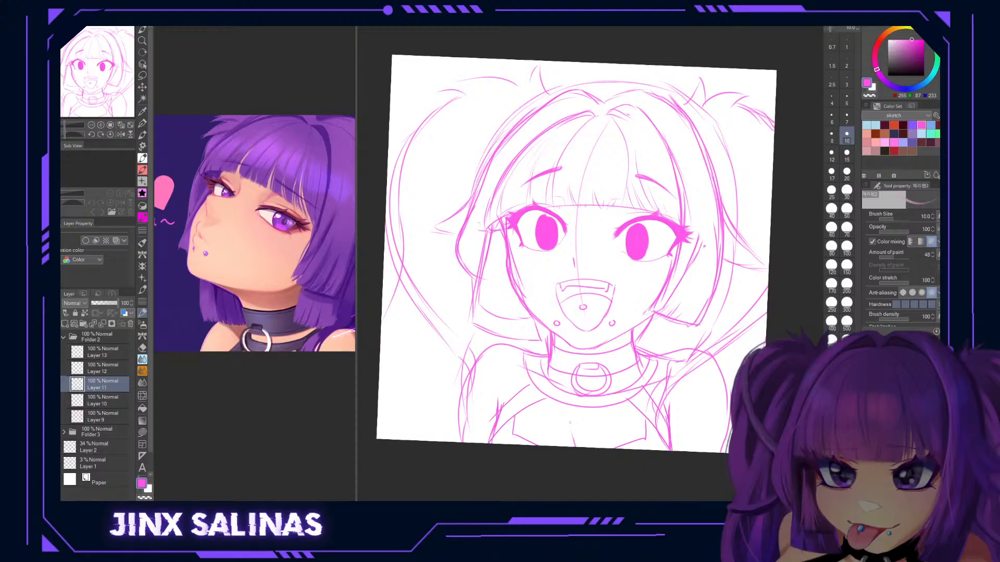
Redraw the small V-shaped chest mark and strengthen the shoulder and upper-arm outlines on both sides on Layer 11.
drag(574, 433, 580, 446)
mouse_move(721, 365)
mouse_down()
mouse_move(695, 340)
mouse_move(703, 351)
mouse_up()
mouse_move(534, 342)
mouse_down()
mouse_move(443, 348)
mouse_move(440, 426)
mouse_up()
mouse_move(644, 342)
mouse_down()
mouse_move(709, 352)
mouse_move(718, 408)
mouse_move(711, 428)
mouse_up()
Erase the stray lines around both shoulders and upper arms with the transparent colour at brush size 70.
click(870, 95)
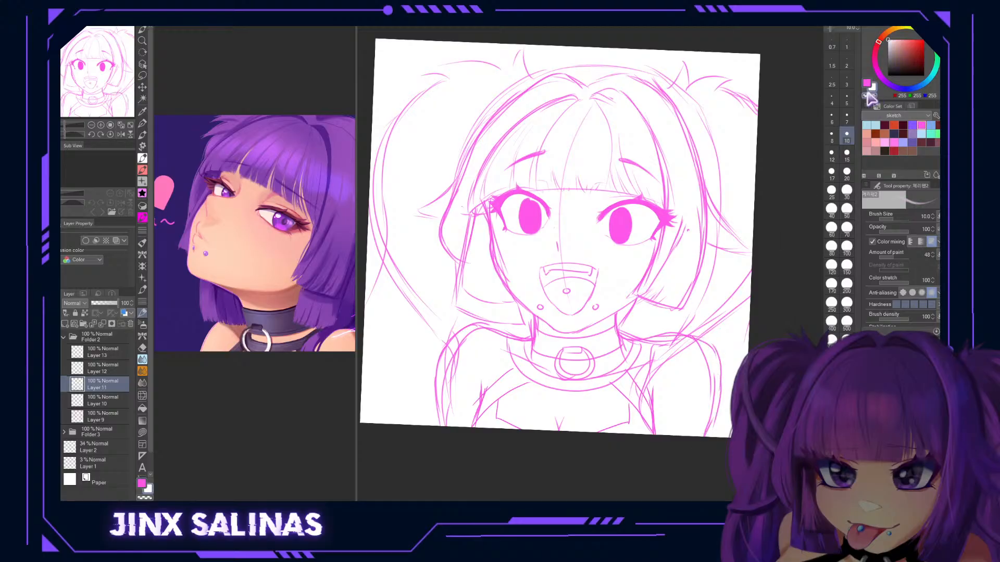
click(846, 229)
drag(462, 342, 445, 421)
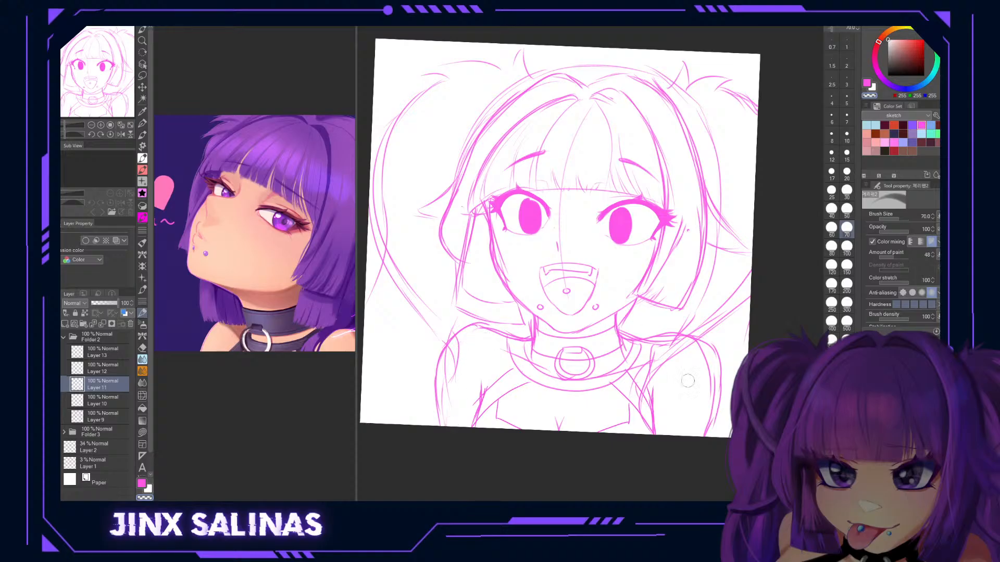
drag(709, 354, 703, 422)
Redraw the shoulder line beside the choker and the adjoining arm in magenta at brush size 10.
click(867, 83)
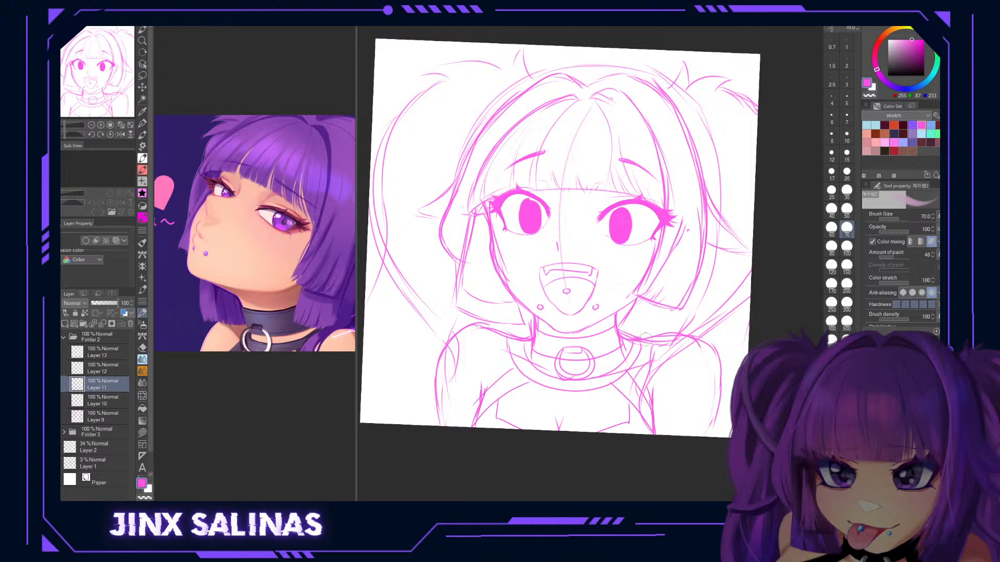
click(847, 134)
drag(638, 342, 681, 334)
drag(618, 377, 661, 358)
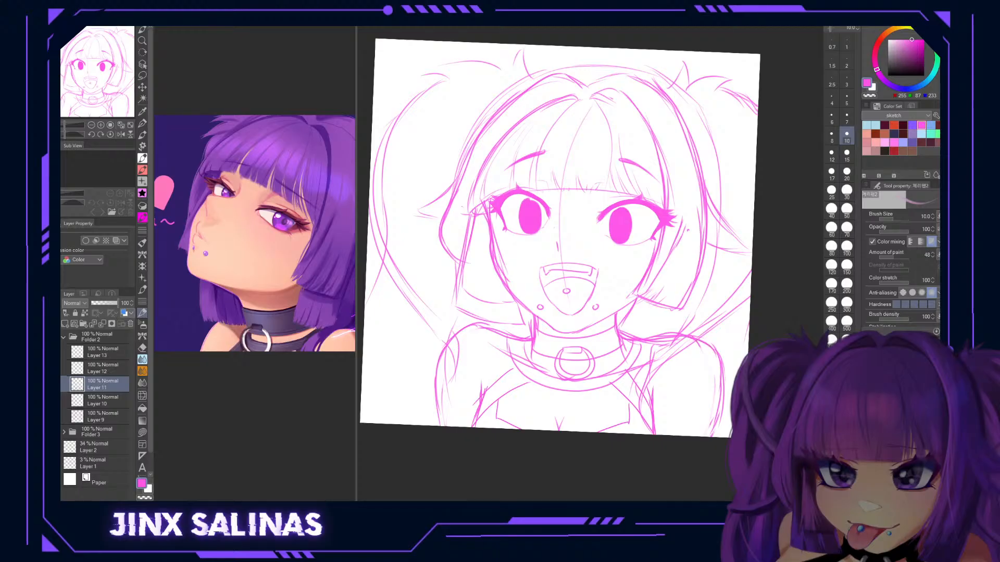
drag(710, 452, 709, 444)
drag(740, 391, 710, 384)
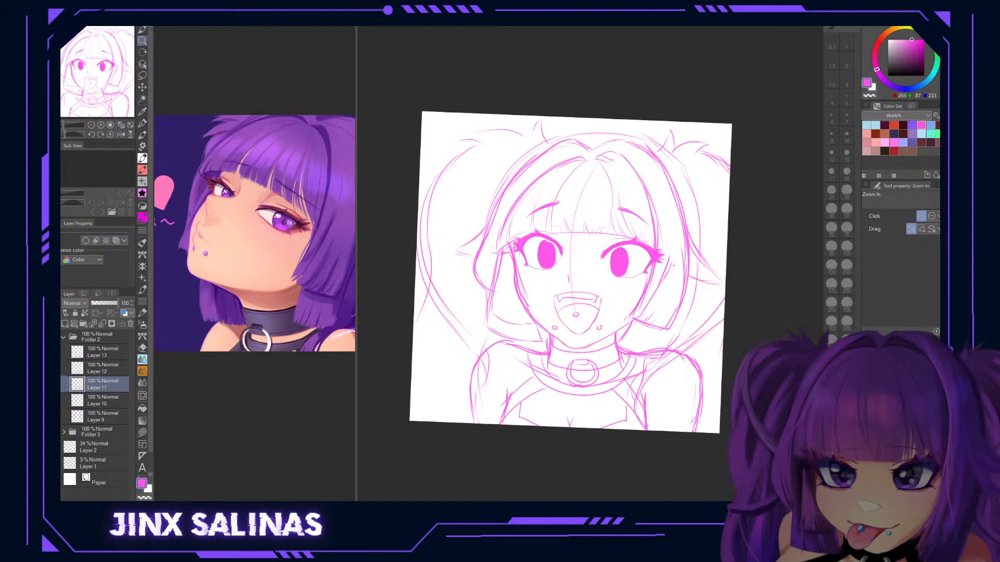
Create a new layer and sketch a palm and wrist beside the jaw with the Kuro brush at size 7.
click(64, 324)
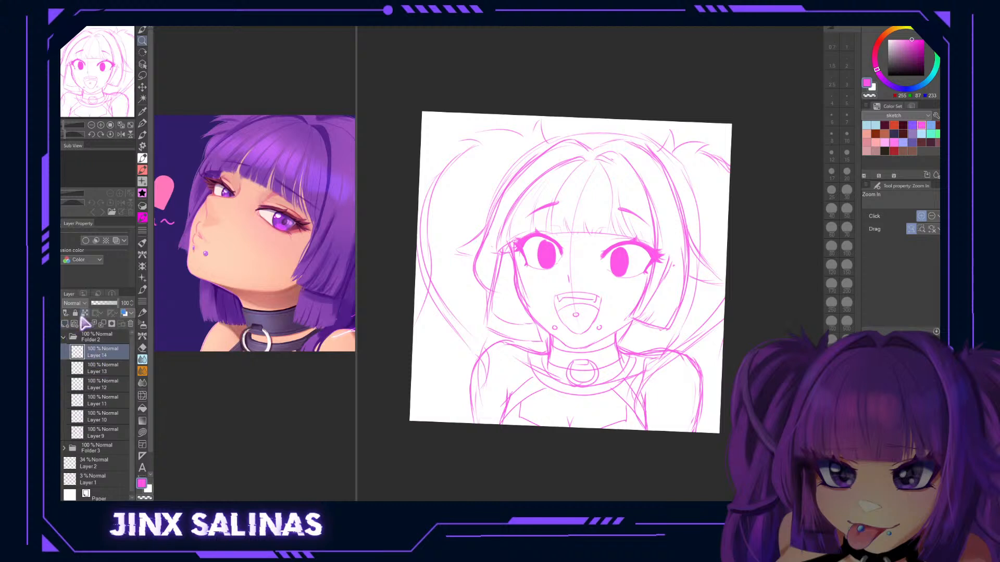
key(p)
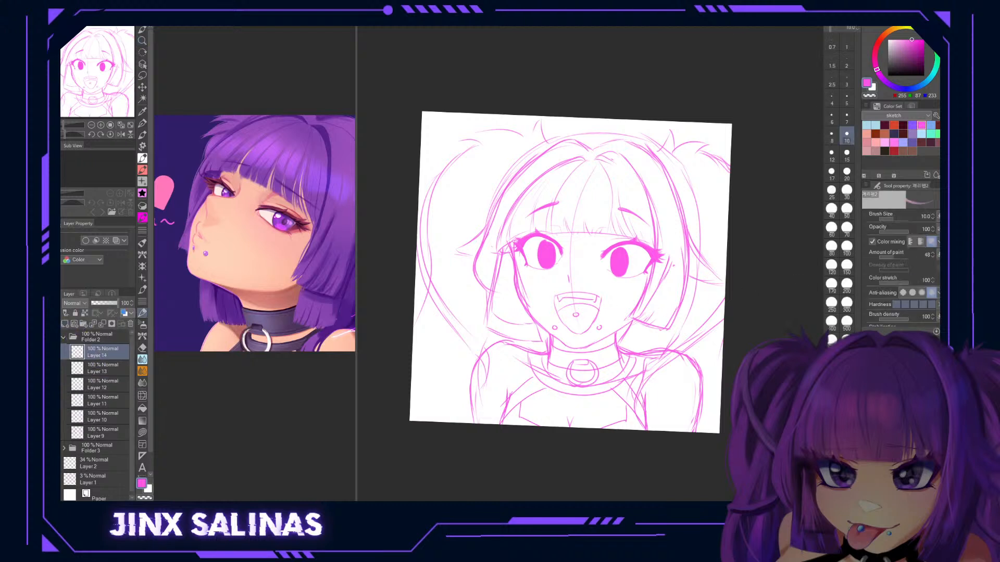
key(b)
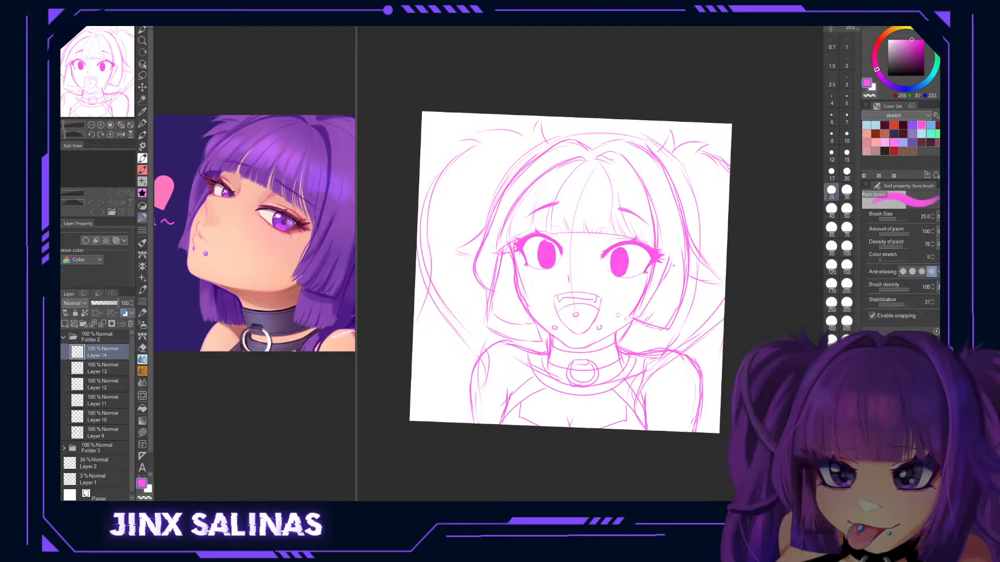
click(847, 118)
mouse_move(637, 315)
mouse_down()
mouse_move(612, 322)
mouse_move(598, 360)
mouse_up()
mouse_move(614, 319)
mouse_down()
mouse_move(639, 327)
mouse_move(637, 315)
mouse_move(607, 365)
mouse_up()
drag(643, 326, 618, 368)
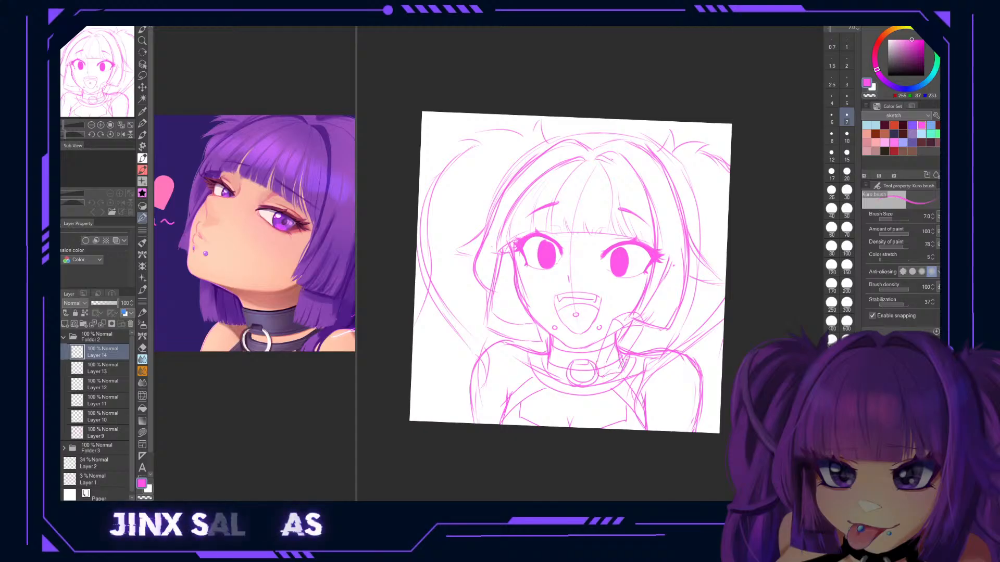
Try finger strokes rising from the palm toward the cheek and undo them.
drag(611, 321, 627, 292)
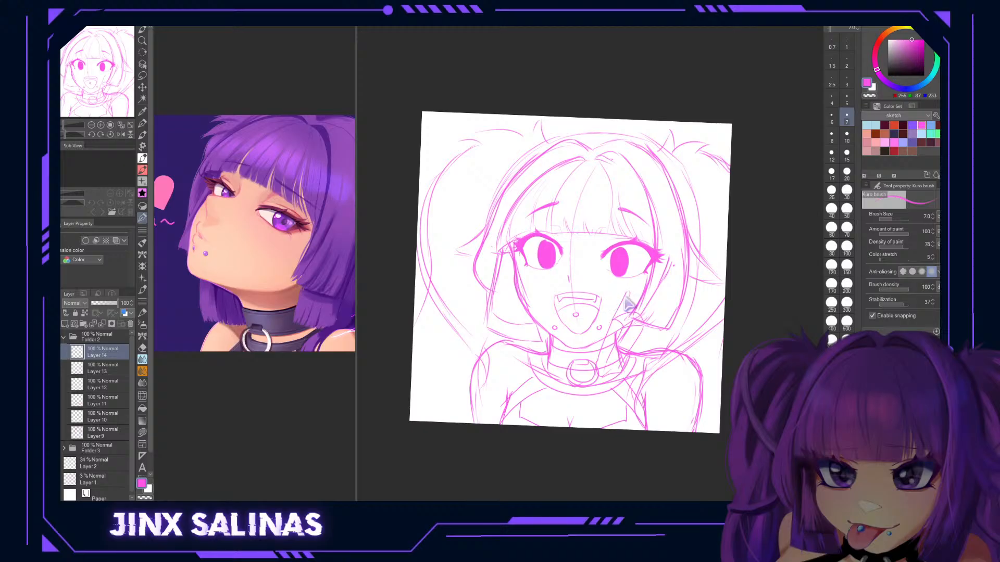
drag(629, 295, 621, 313)
key(ctrl+z)
key(ctrl+z)
key(ctrl+z)
drag(651, 287, 640, 320)
key(ctrl+z)
drag(636, 284, 641, 285)
mouse_move(635, 287)
mouse_down()
mouse_move(629, 311)
mouse_move(616, 317)
mouse_up()
key(ctrl+z)
key(ctrl+z)
Try another set of slim finger outlines along the cheek and undo the recent strokes back to the palm shape.
key(ctrl+t)
drag(638, 321, 630, 332)
click(606, 377)
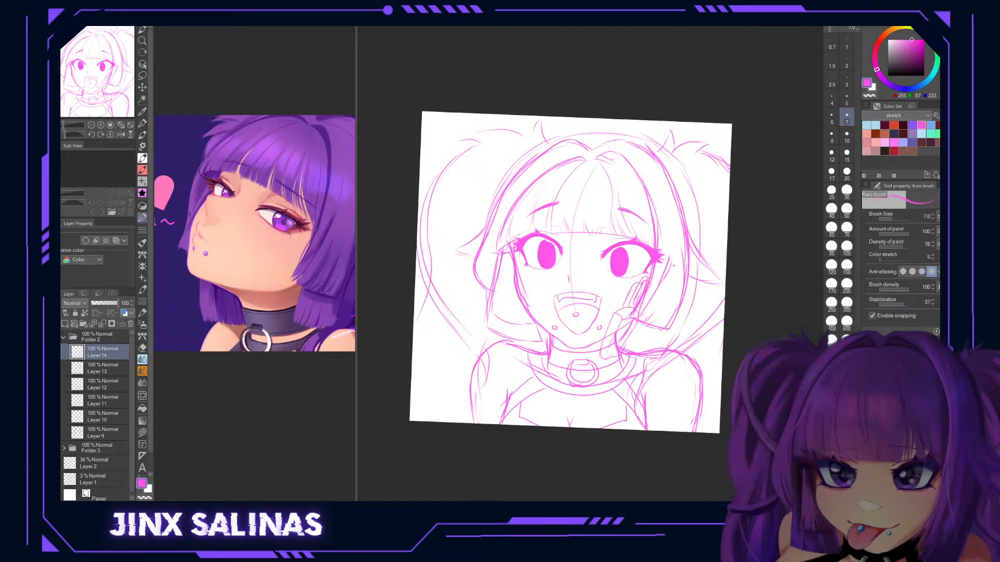
mouse_move(636, 301)
mouse_down()
mouse_move(628, 315)
mouse_move(615, 314)
mouse_move(632, 290)
mouse_move(623, 318)
mouse_up()
key(ctrl+z)
key(ctrl+z)
key(ctrl+z)
key(ctrl+z)
key(ctrl+z)
key(ctrl+z)
key(ctrl+z)
key(ctrl+z)
key(ctrl+z)
Outline the fingers resting against the cheek above the palm with the Kuro brush at size 10.
click(845, 137)
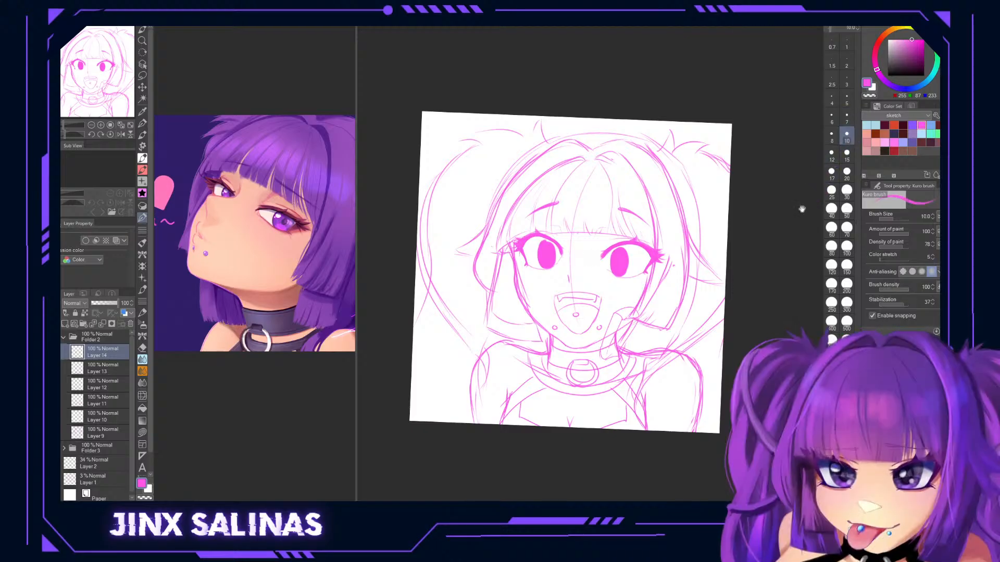
drag(736, 274, 724, 230)
drag(641, 299, 665, 295)
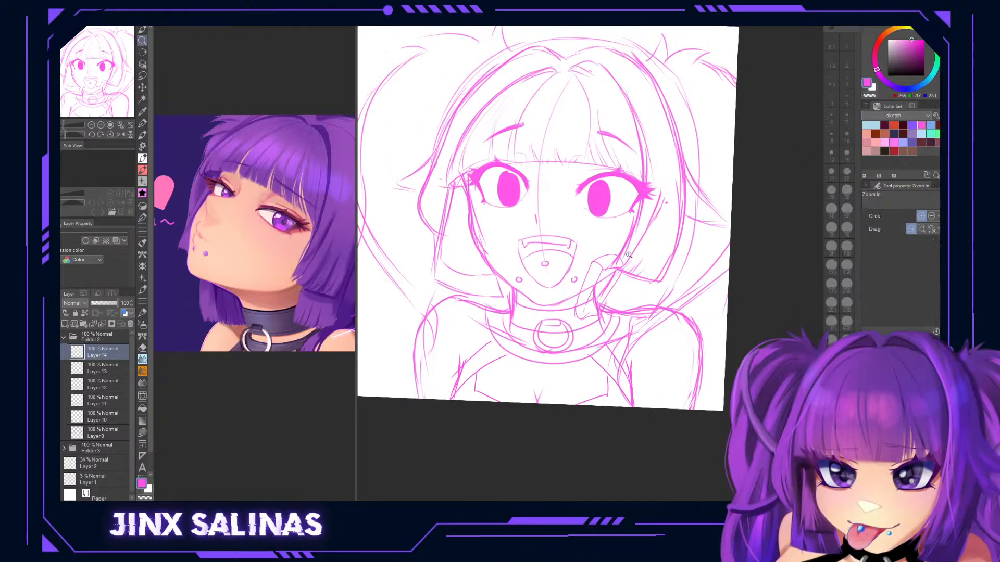
drag(621, 266, 638, 226)
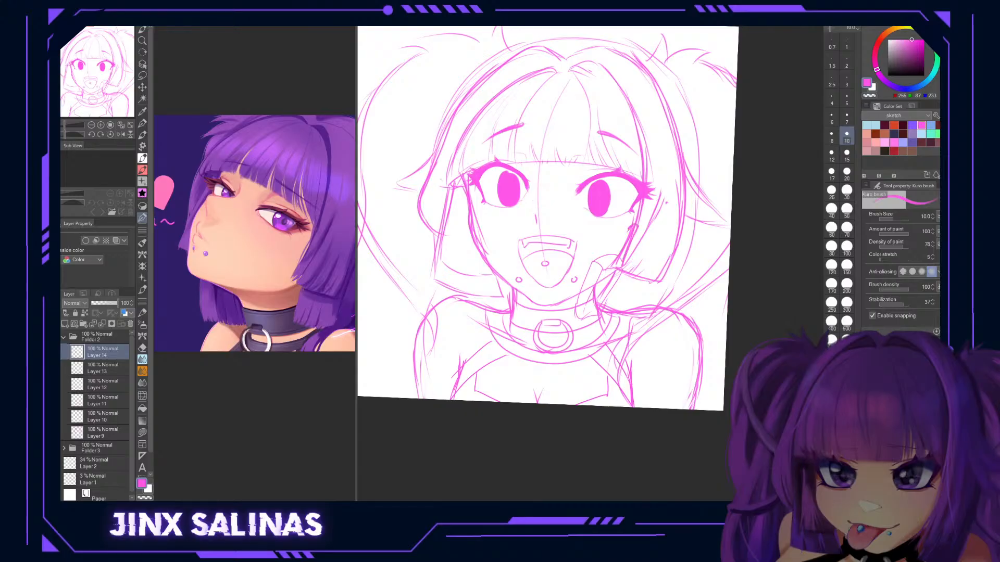
drag(623, 276, 619, 227)
mouse_move(611, 268)
mouse_down()
mouse_move(624, 228)
mouse_move(615, 235)
mouse_up()
mouse_move(602, 272)
mouse_down()
mouse_move(613, 235)
mouse_move(585, 283)
mouse_up()
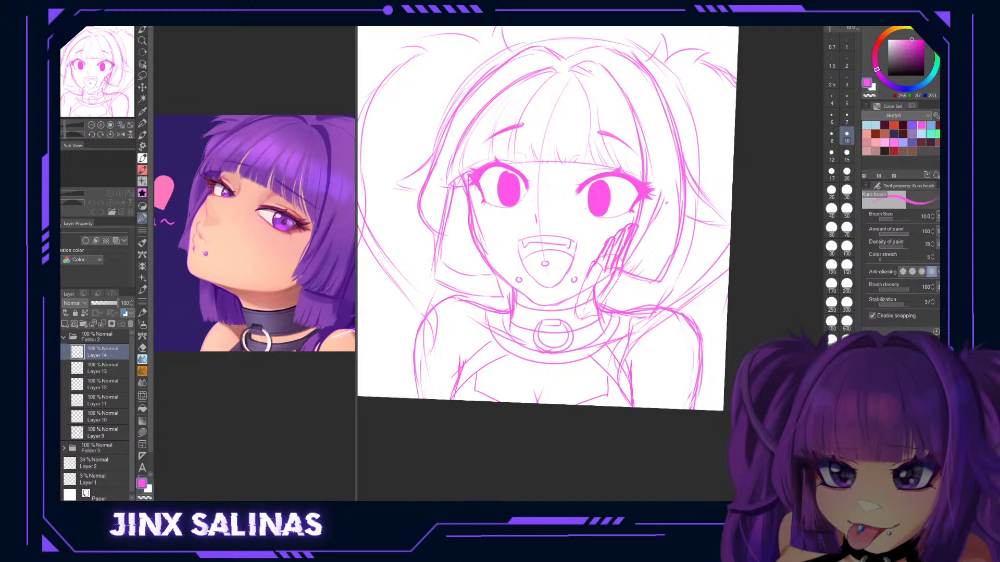
Sketch the wrist and forearm from the palm down past the choker to the canvas's bottom edge, undoing poorly placed strokes.
mouse_move(606, 269)
mouse_down()
mouse_move(583, 287)
mouse_move(585, 295)
mouse_move(590, 277)
mouse_move(576, 315)
mouse_up()
key(ctrl+z)
key(ctrl+z)
mouse_move(618, 268)
mouse_down()
mouse_move(602, 316)
mouse_move(612, 337)
mouse_move(581, 330)
mouse_move(588, 358)
mouse_up()
key(ctrl+z)
drag(576, 316, 593, 365)
drag(605, 311, 615, 345)
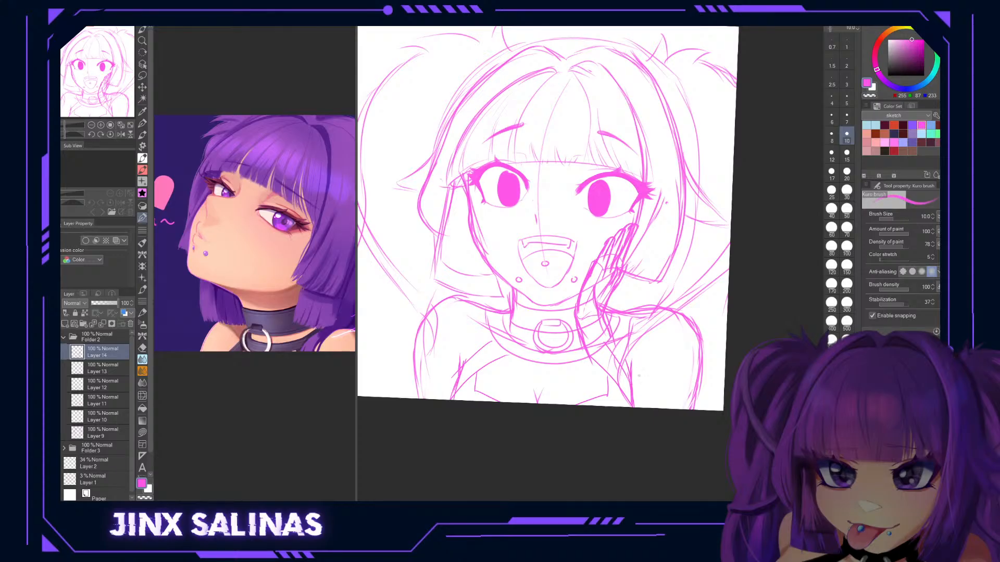
drag(644, 387, 636, 371)
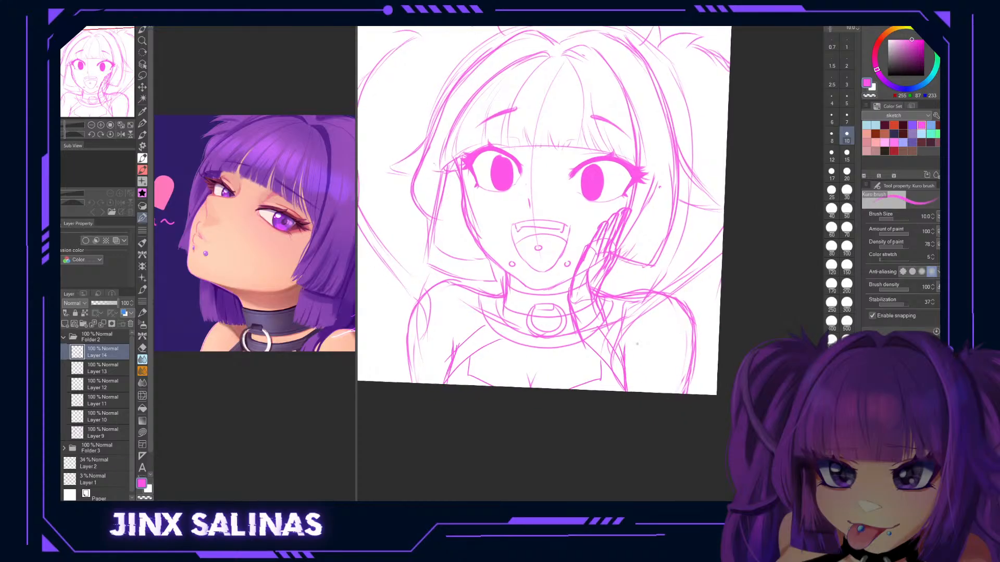
drag(576, 332, 604, 391)
drag(602, 296, 642, 394)
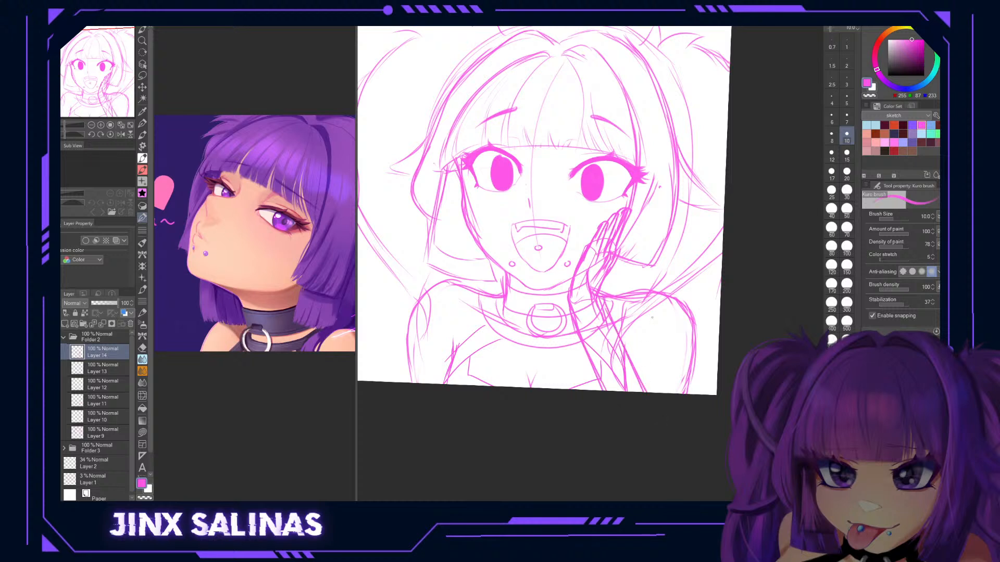
Lasso the hand on Layer 14, scale it to 113 percent, reposition it against the cheek and clear the selection.
click(142, 76)
mouse_move(609, 282)
mouse_down()
mouse_move(610, 291)
mouse_move(554, 264)
mouse_up()
drag(586, 208, 653, 247)
key(ctrl+t)
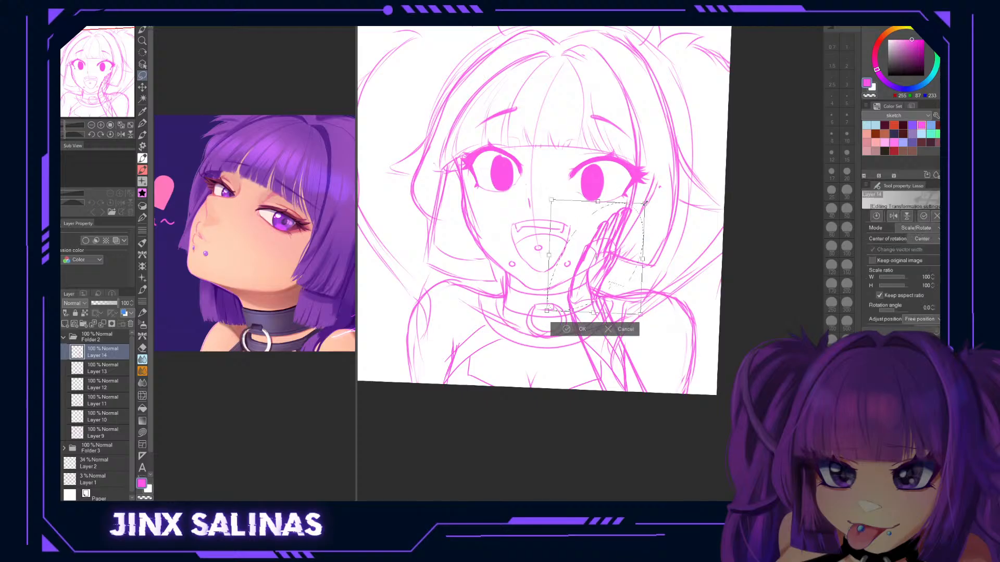
drag(642, 198, 657, 189)
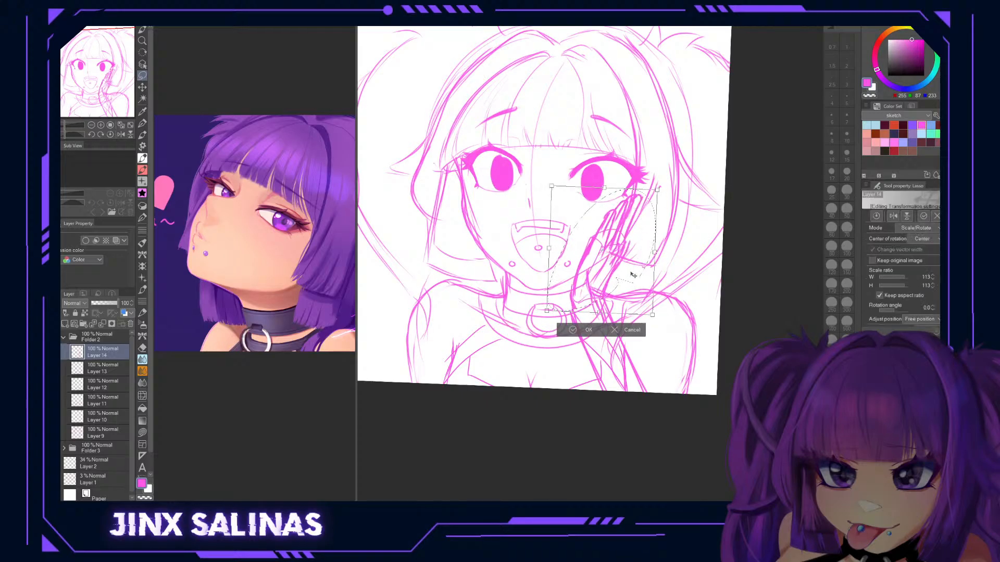
drag(630, 282, 626, 284)
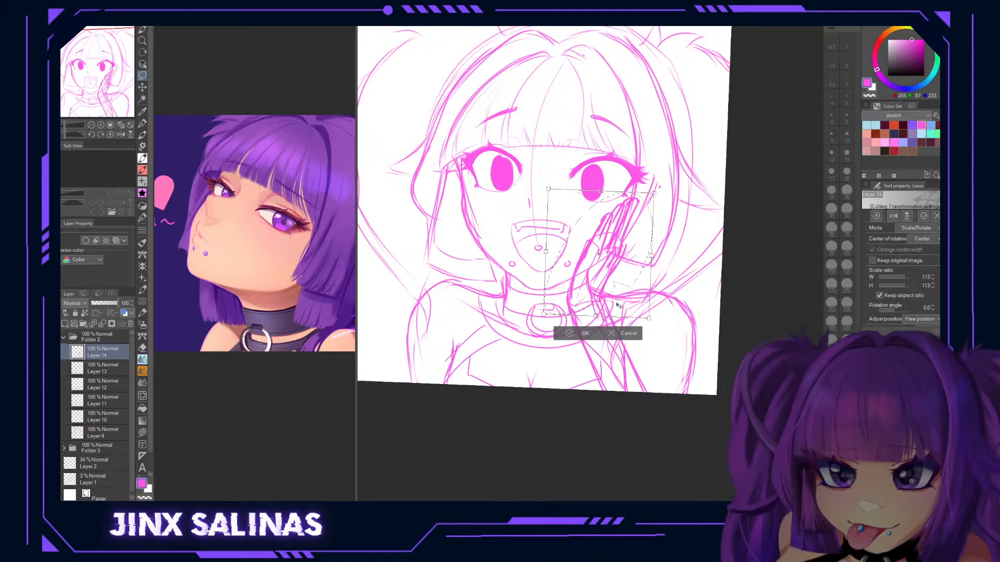
click(583, 333)
key(ctrl+d)
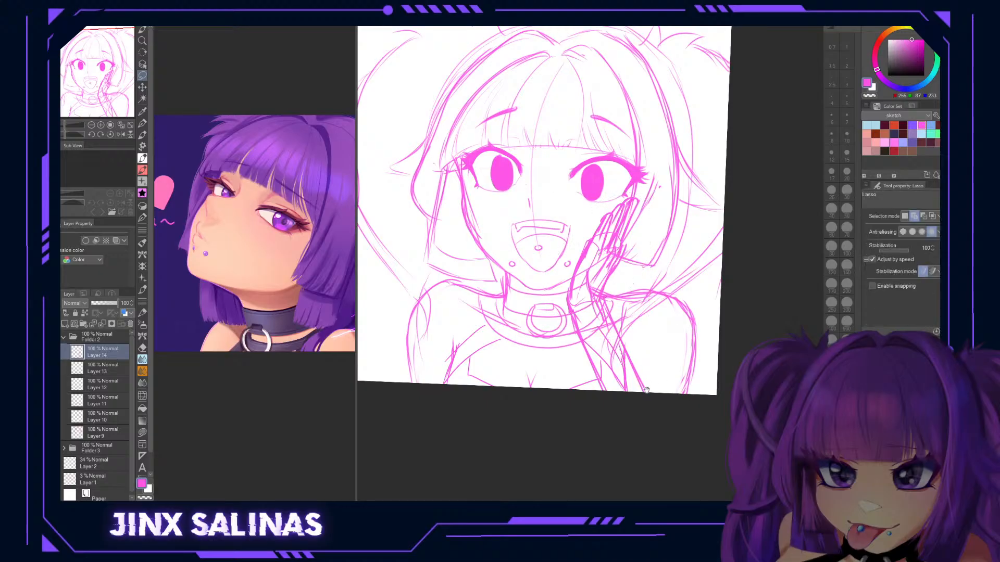
Duplicate the hand and forearm layer, flip the copy horizontally and place it against the opposite cheek.
scroll(651, 383, up, 1)
key(ctrl+j)
key(ctrl+t)
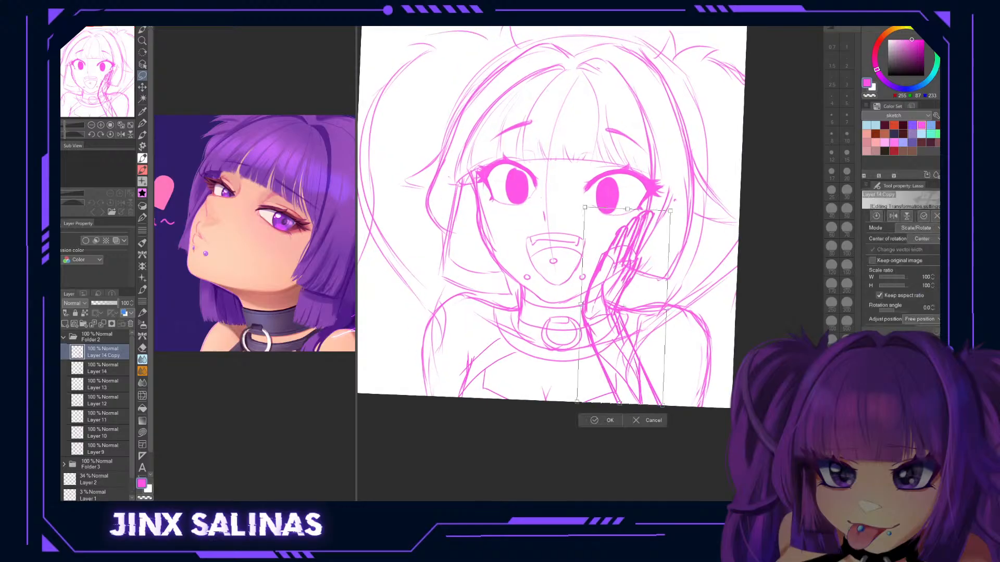
click(893, 216)
drag(616, 345, 475, 348)
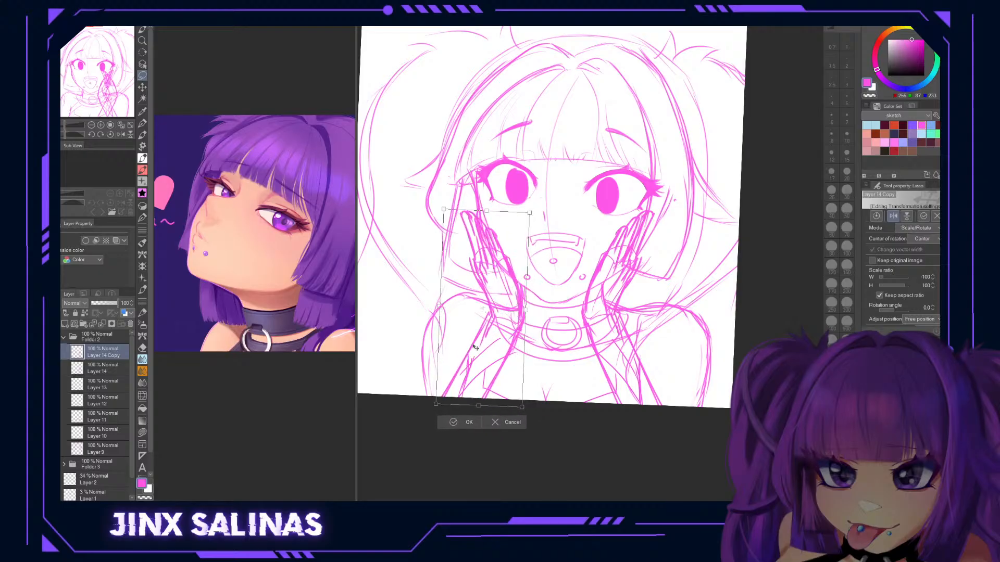
click(461, 422)
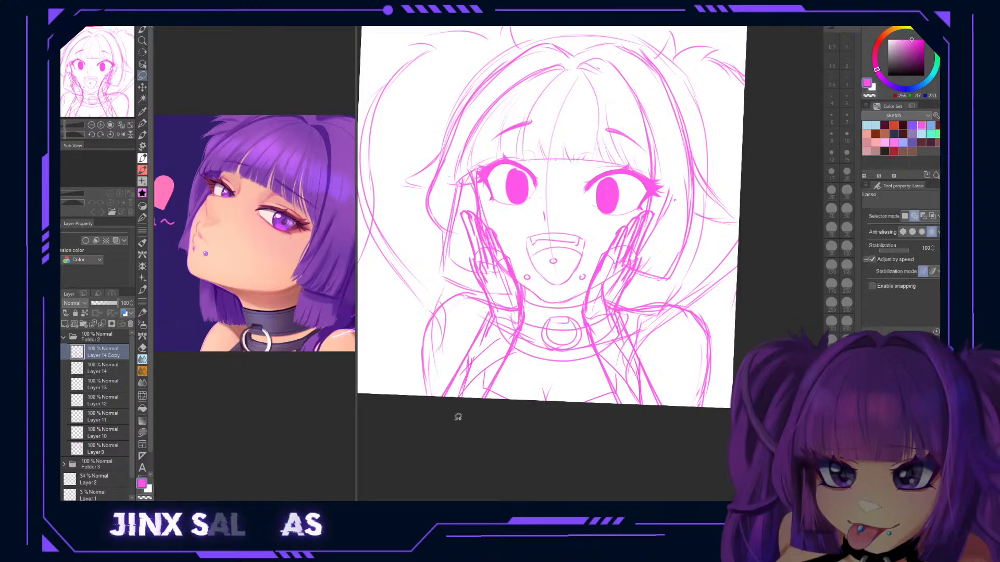
drag(686, 468, 697, 483)
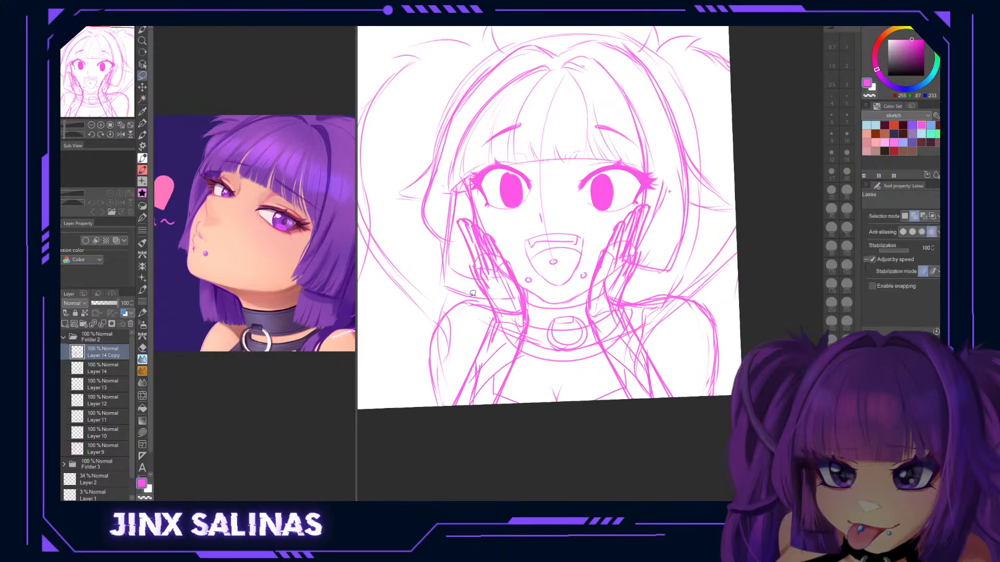
mouse_move(529, 329)
mouse_down()
mouse_move(403, 414)
mouse_move(555, 323)
mouse_move(532, 329)
mouse_up()
key(ctrl+t)
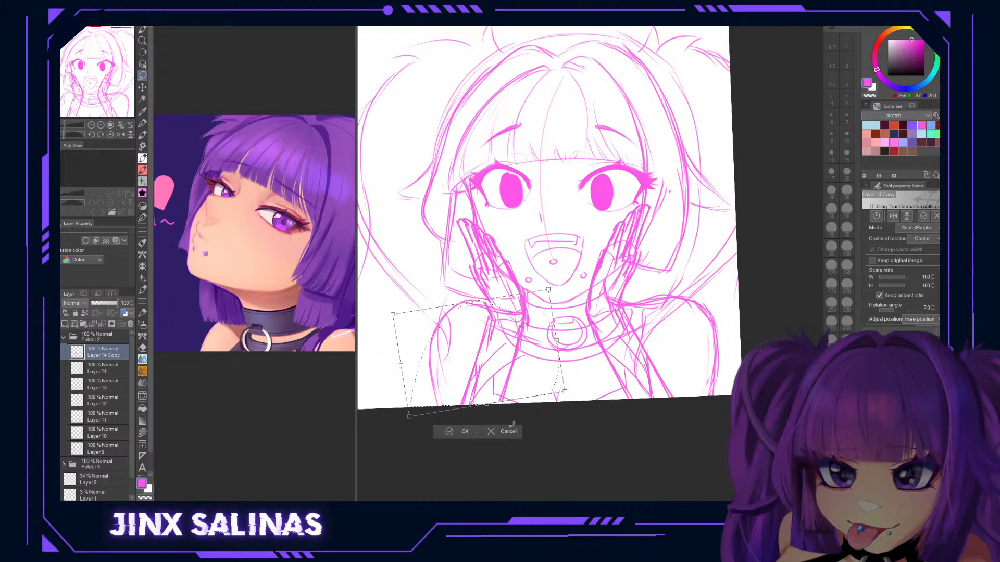
click(508, 431)
click(698, 434)
Lasso the forearm below the wrist on Layer 14 Copy, rotate it by about -9.2 degrees and reposition it under the hand.
mouse_move(534, 321)
mouse_down()
mouse_move(514, 320)
mouse_move(442, 412)
mouse_move(523, 361)
mouse_up()
drag(532, 301, 530, 312)
key(ctrl+t)
mouse_move(557, 389)
mouse_down()
mouse_move(556, 376)
mouse_move(529, 381)
mouse_up()
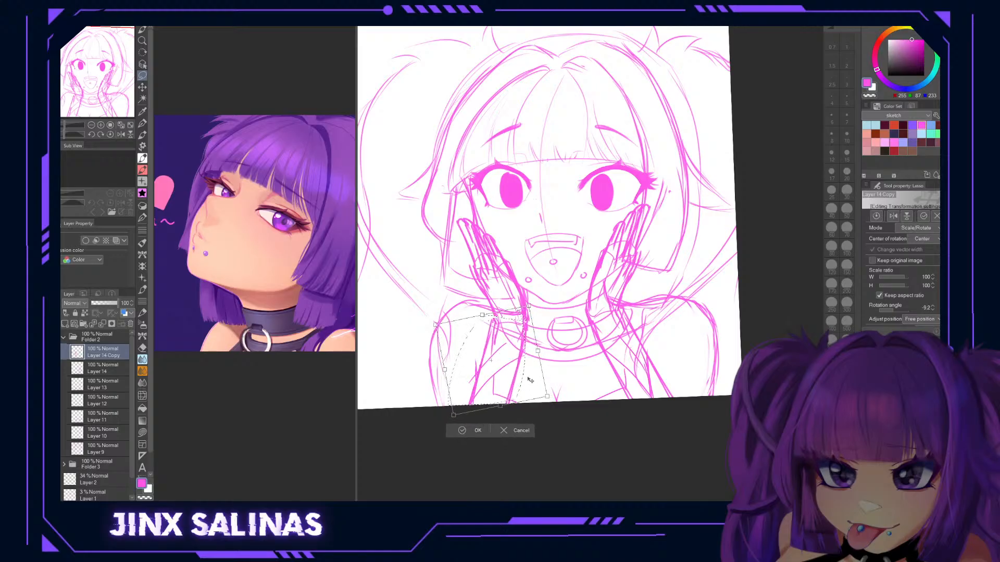
click(474, 431)
Lasso the opposite forearm on Layer 14, rotate and shift it under its wrist, and clear the selection.
mouse_move(633, 307)
mouse_down()
mouse_move(573, 343)
mouse_move(694, 453)
mouse_move(653, 282)
mouse_up()
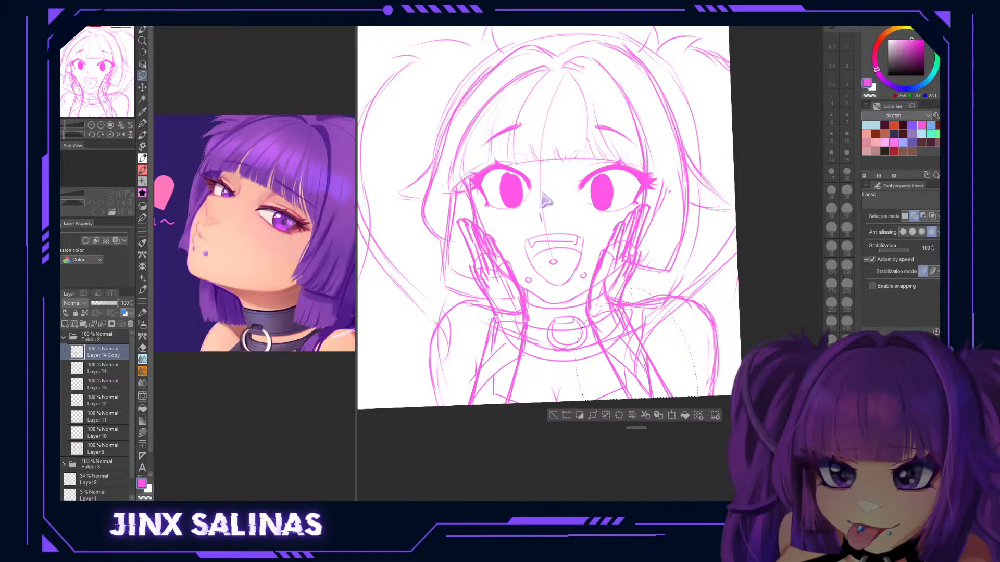
click(125, 369)
key(ctrl+t)
drag(705, 286, 710, 298)
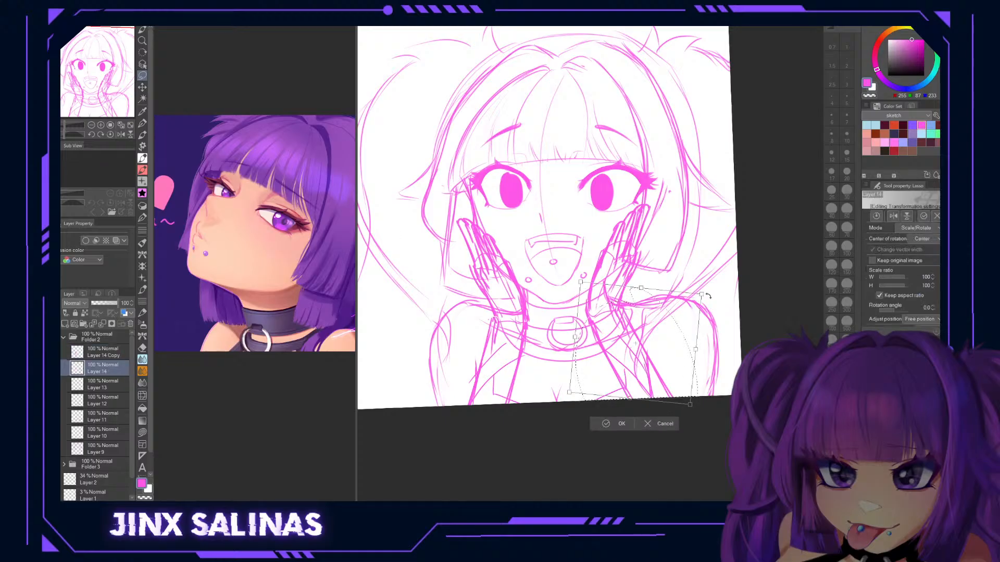
drag(665, 344, 658, 348)
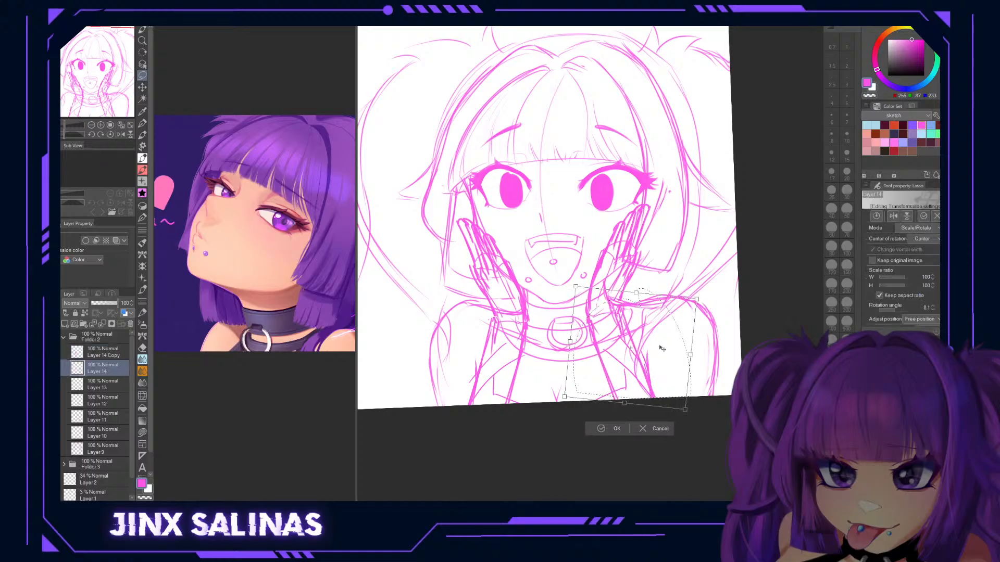
click(614, 428)
key(ctrl+d)
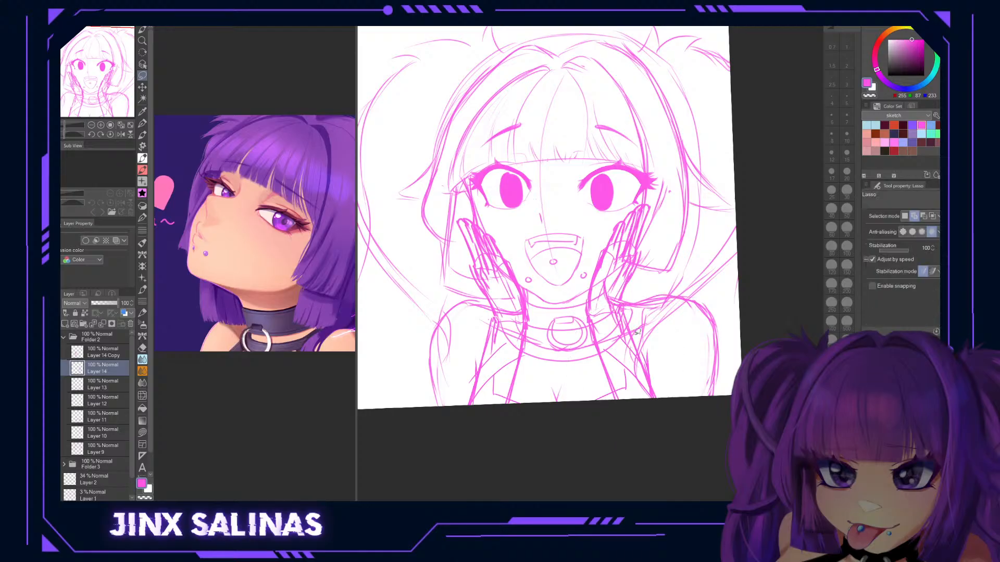
Merge Layer 14 Copy into Layer 14 and move both hands and forearms slightly downward.
click(99, 349)
click(102, 323)
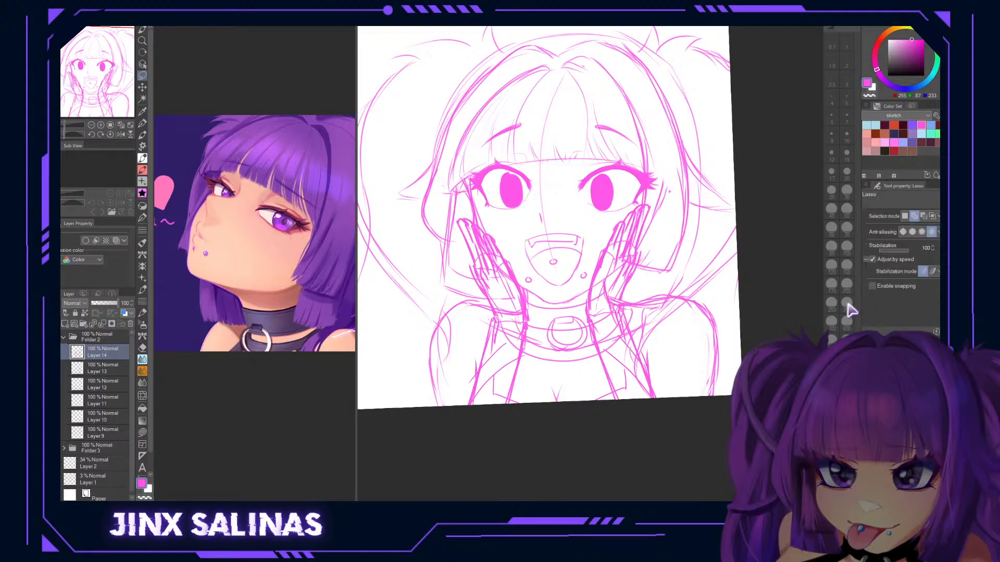
key(ctrl+t)
drag(607, 328, 605, 336)
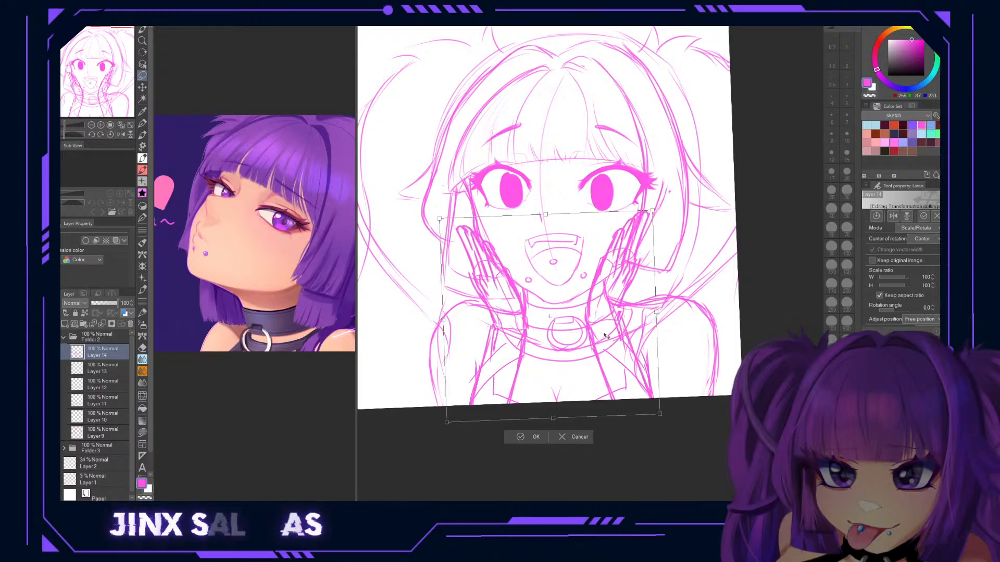
click(520, 437)
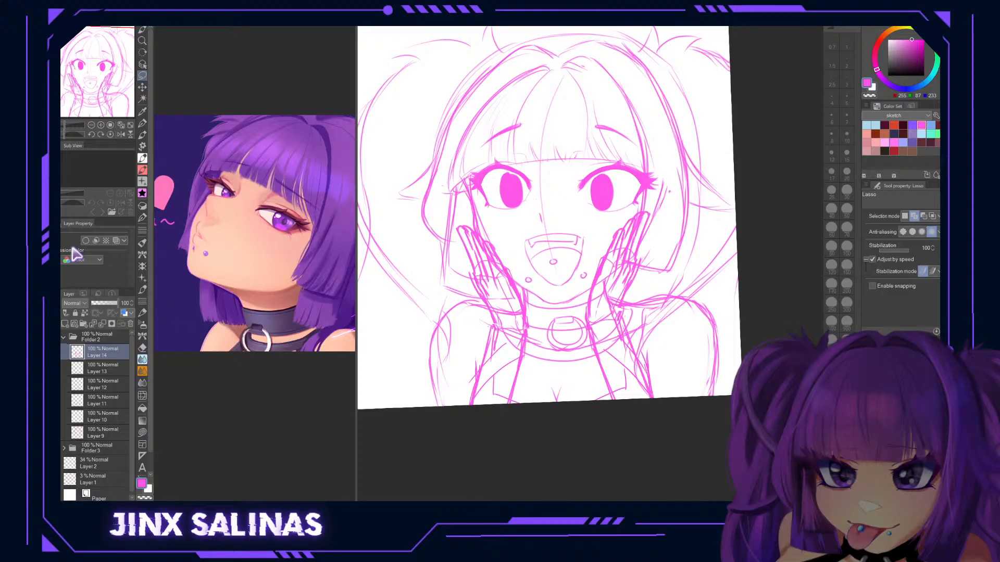
Lasso the character's right hand, enlarge it to 106 percent, and adjust its angle and position against the cheek.
mouse_move(521, 325)
mouse_down()
mouse_move(457, 299)
mouse_move(423, 214)
mouse_move(499, 224)
mouse_move(527, 329)
mouse_up()
key(ctrl+t)
drag(563, 254, 564, 262)
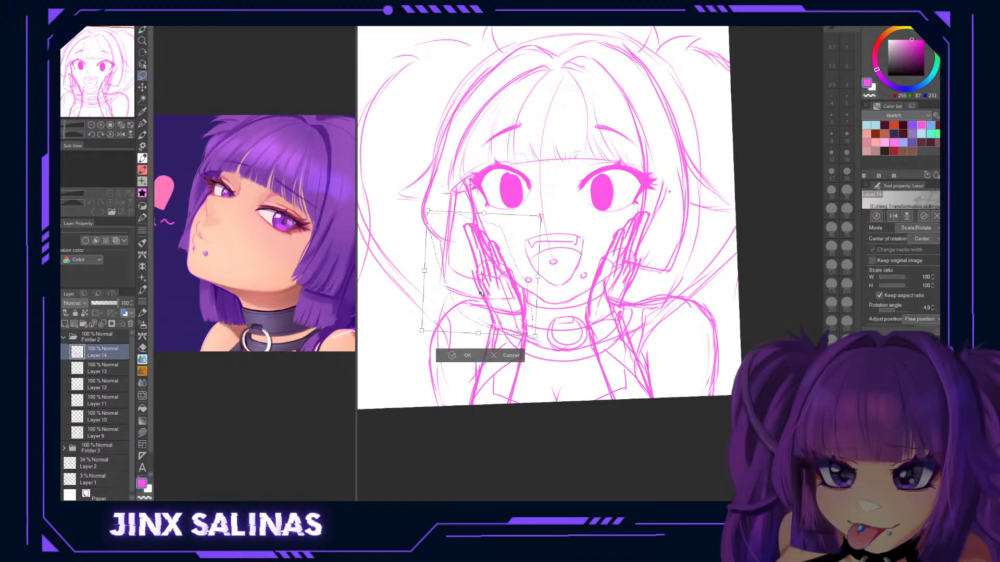
drag(481, 295, 480, 293)
drag(562, 266, 562, 255)
drag(511, 321, 509, 318)
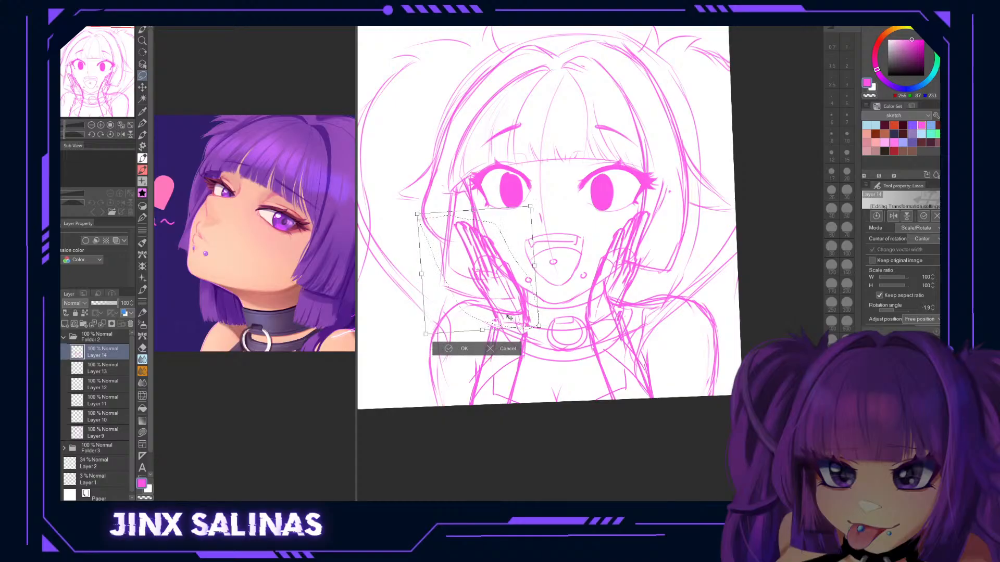
drag(417, 214, 410, 207)
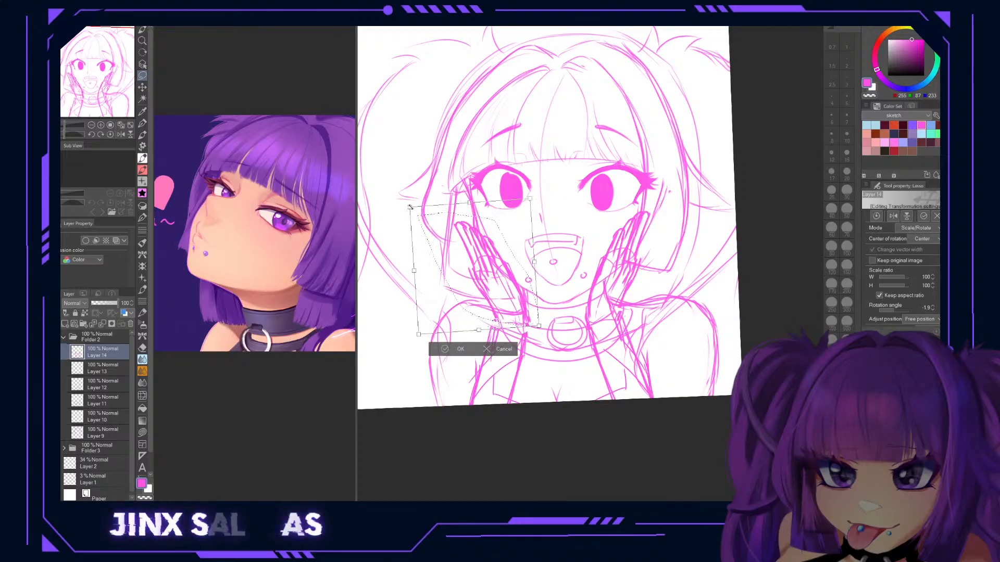
drag(494, 298, 492, 304)
drag(477, 369, 471, 369)
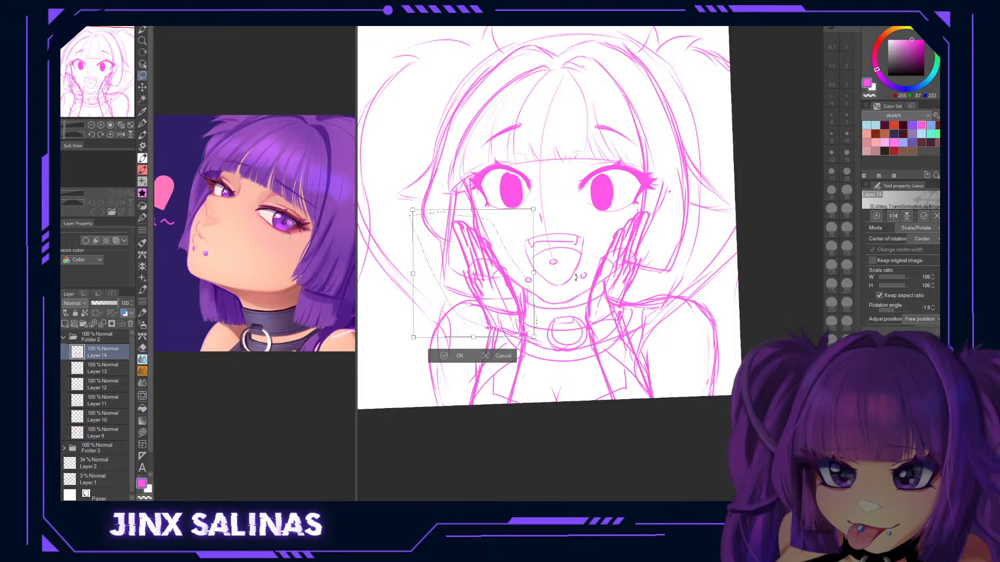
click(457, 357)
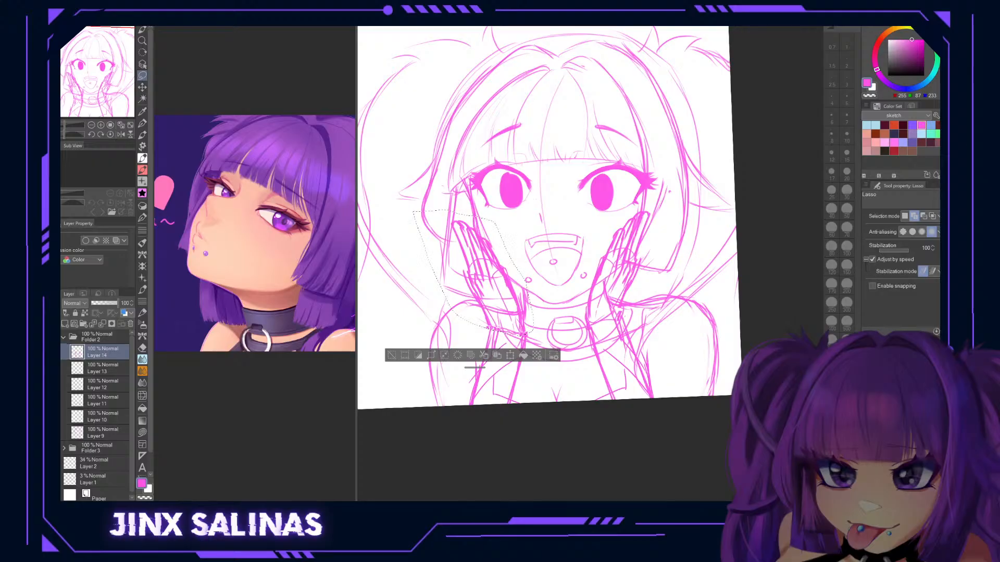
Stretch the selected hand upward so the fingers reach nearer the eye, and clear the selection.
key(ctrl+t)
drag(480, 211, 473, 188)
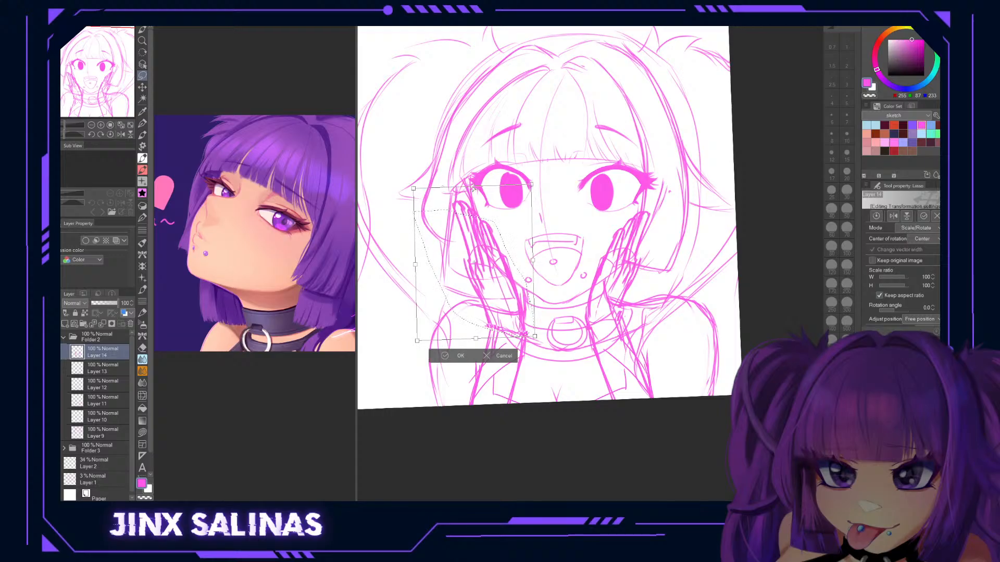
click(458, 356)
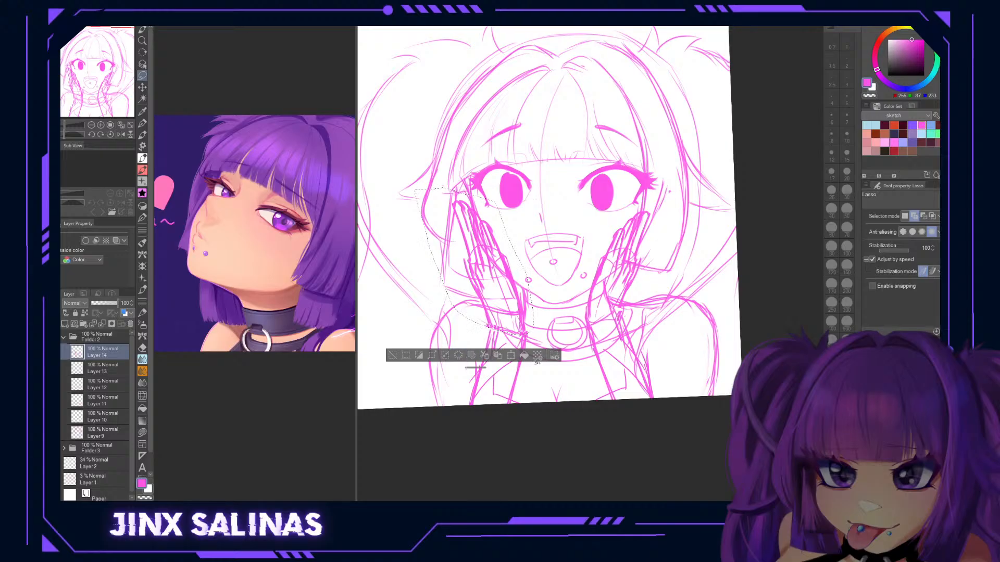
key(ctrl+d)
Lasso the character's left hand, stretch it upward to match the other one, and clear the selection.
mouse_move(625, 314)
mouse_down()
mouse_move(586, 319)
mouse_move(576, 257)
mouse_move(654, 178)
mouse_move(685, 272)
mouse_move(625, 314)
mouse_up()
key(ctrl+t)
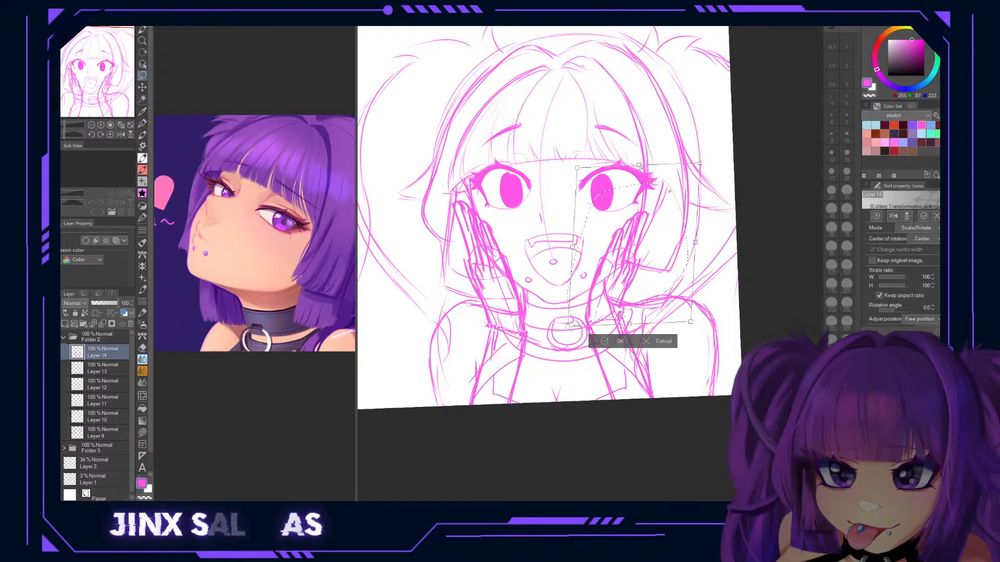
drag(639, 165, 637, 166)
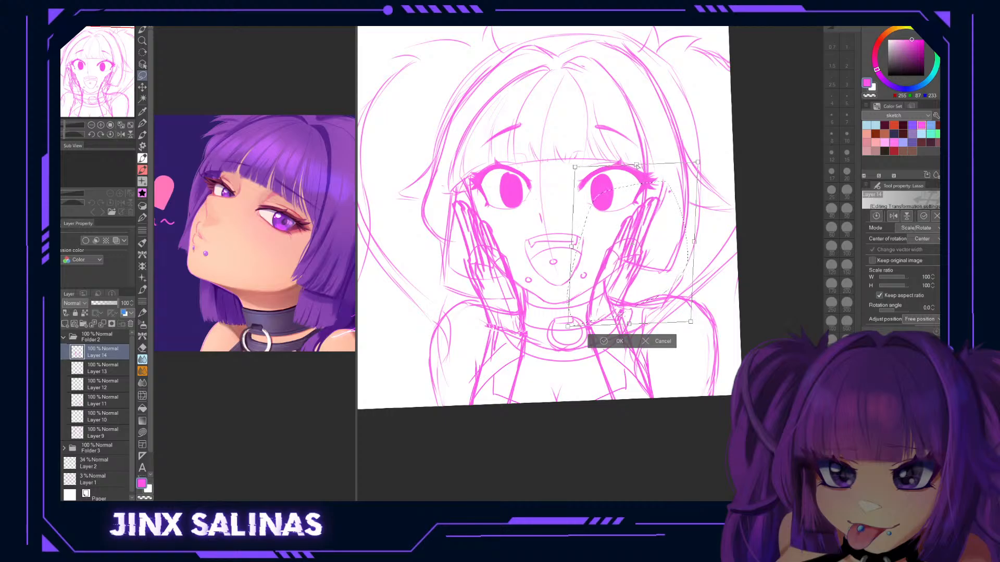
click(615, 342)
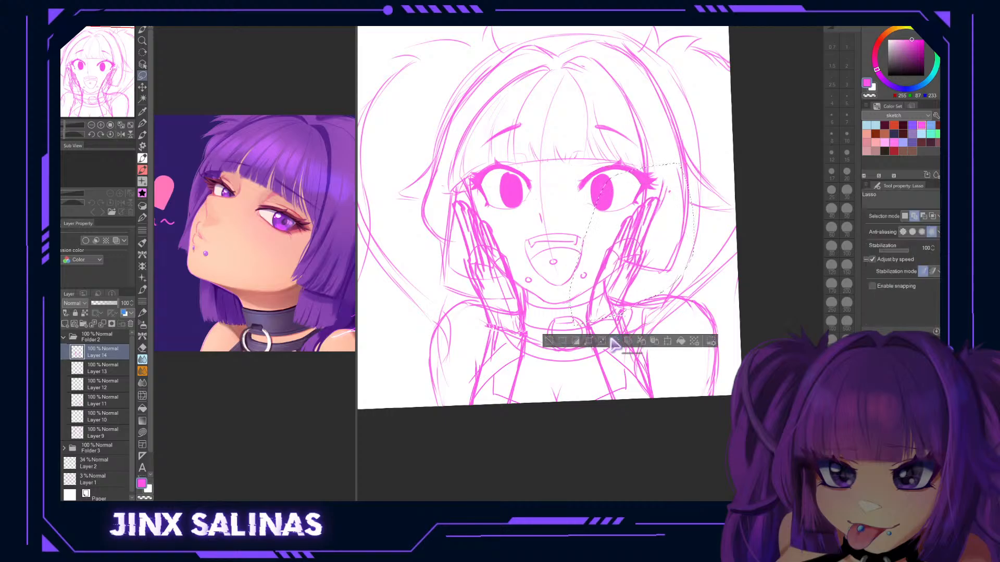
key(ctrl+d)
Lower the opacity of Layer 14 to 32 percent so the hand sketch serves as a faint guide.
drag(702, 352, 667, 330)
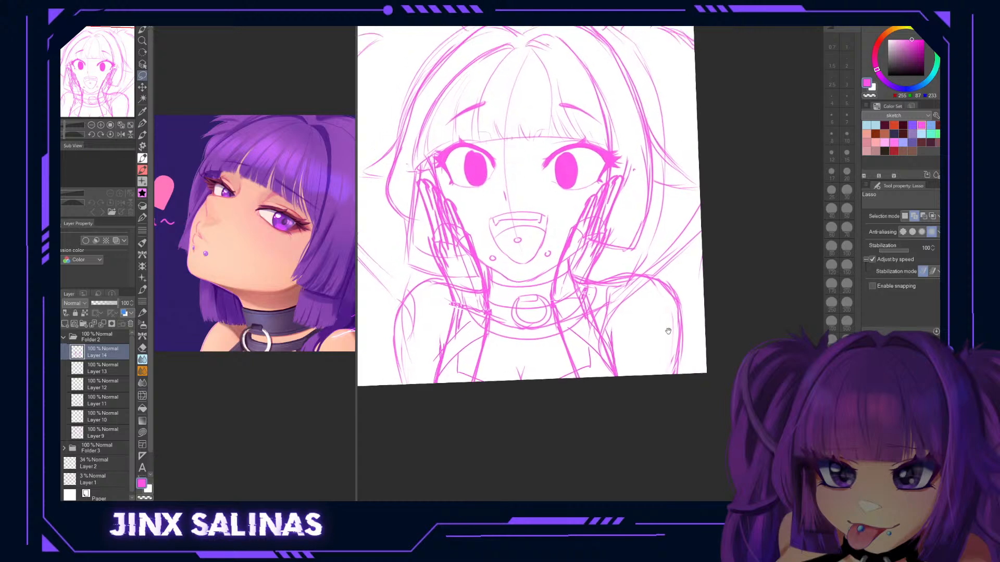
key(ctrl+space)
click(511, 283)
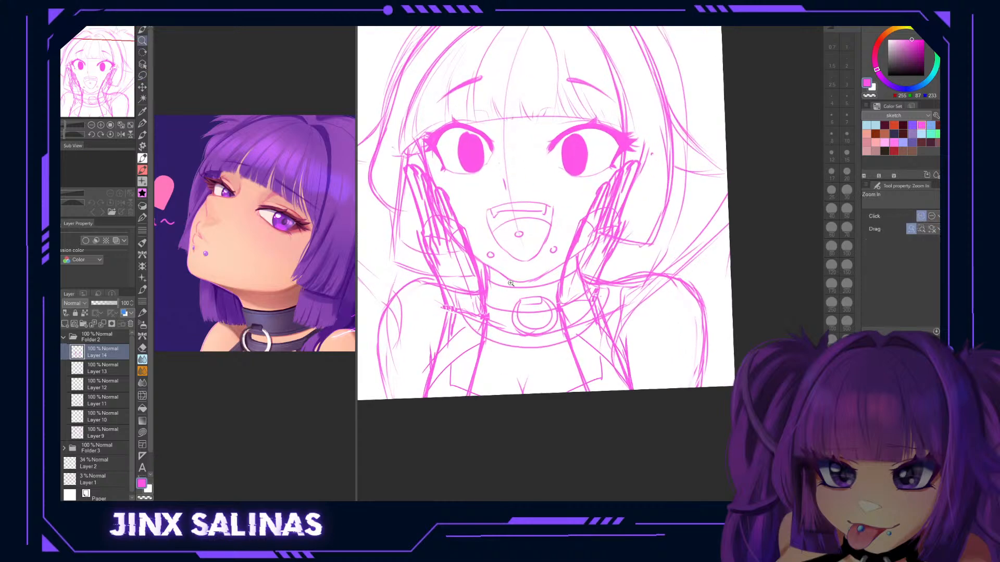
click(511, 283)
click(511, 283)
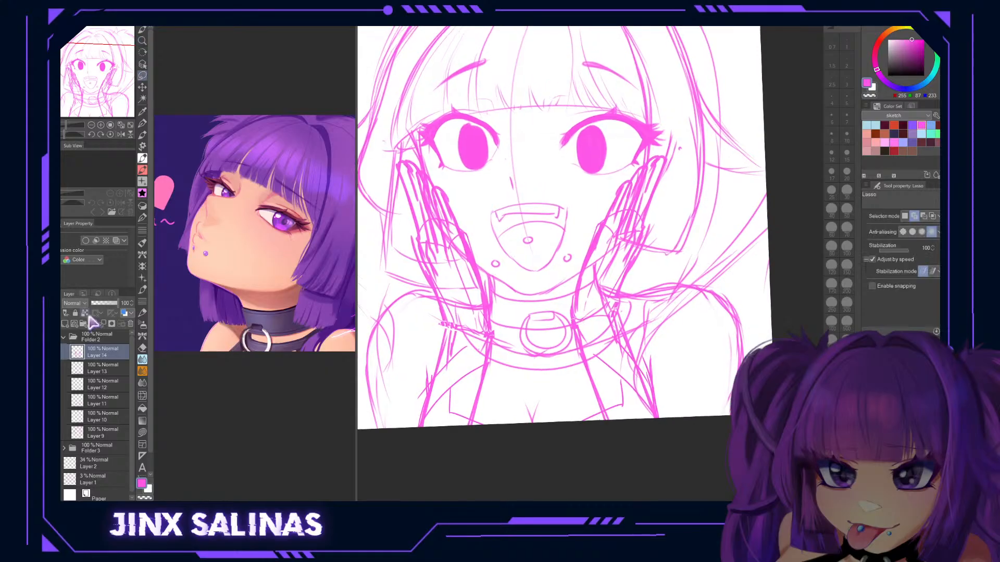
click(100, 303)
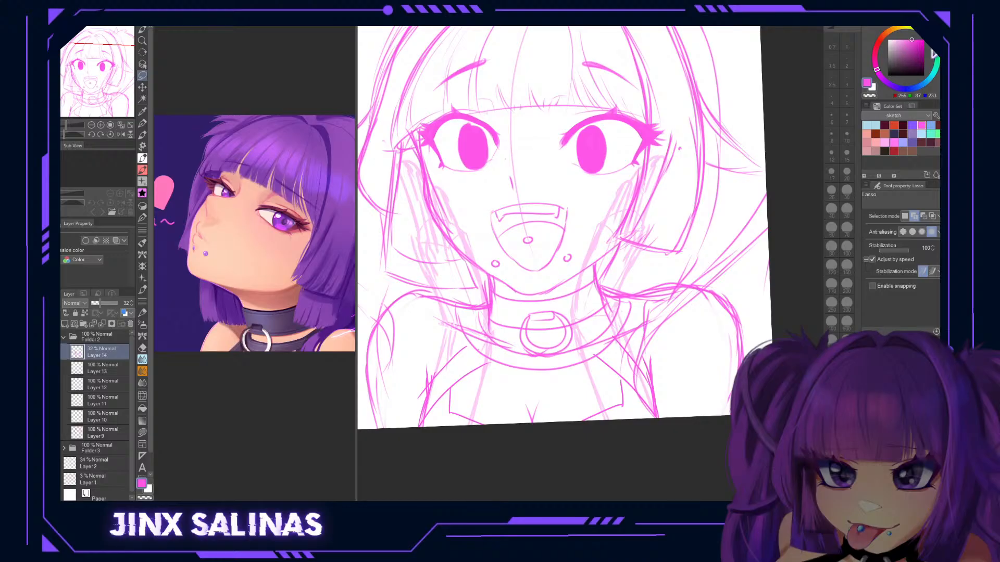
Set up the size 10 sketch brush in light blue and add a new layer above Layer 14.
click(906, 89)
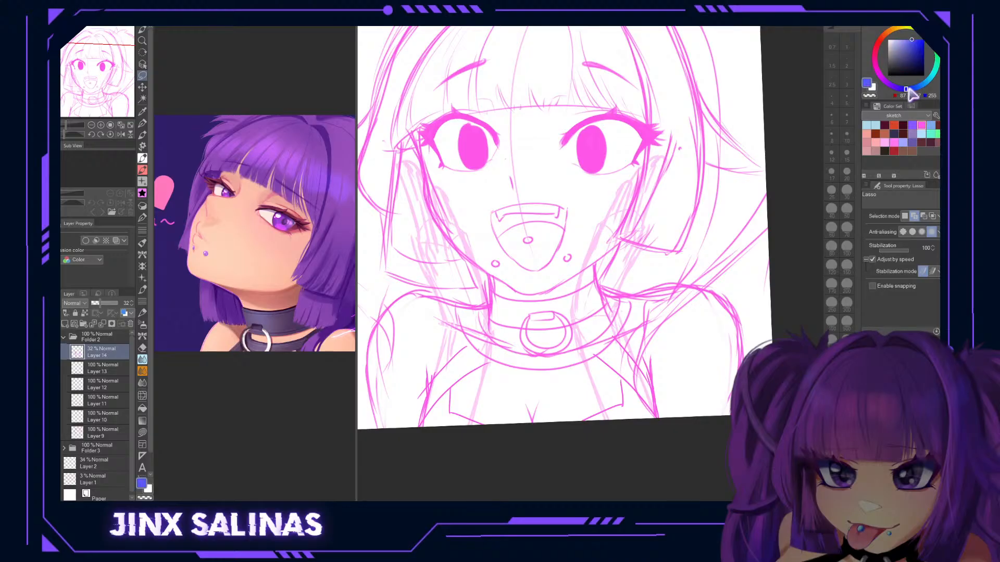
click(931, 125)
key(p)
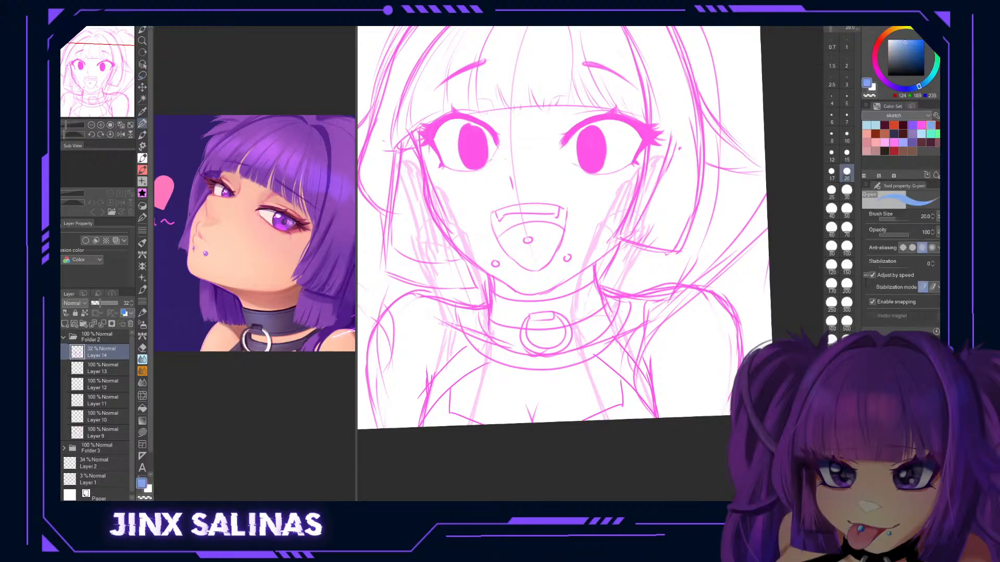
key(b)
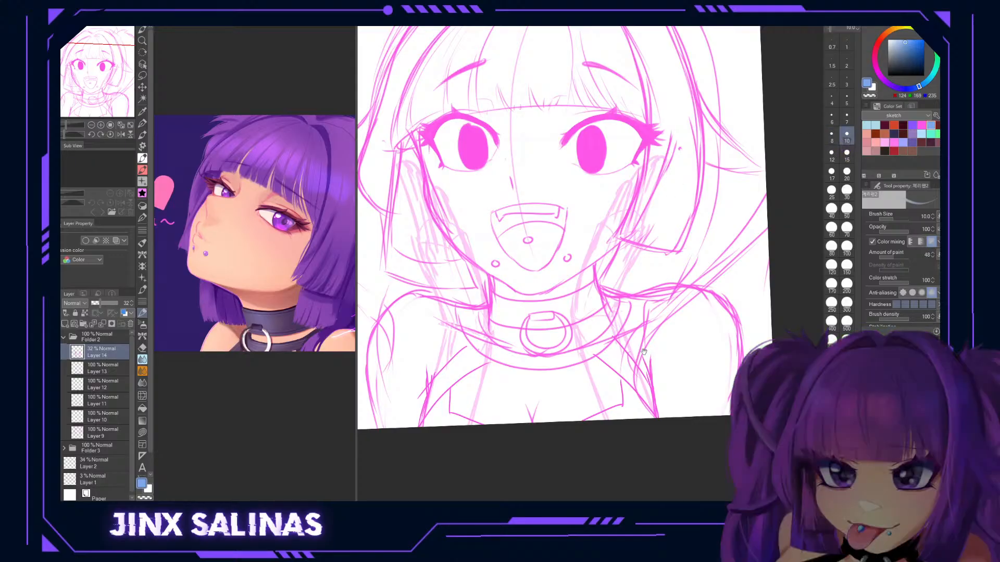
drag(642, 350, 611, 324)
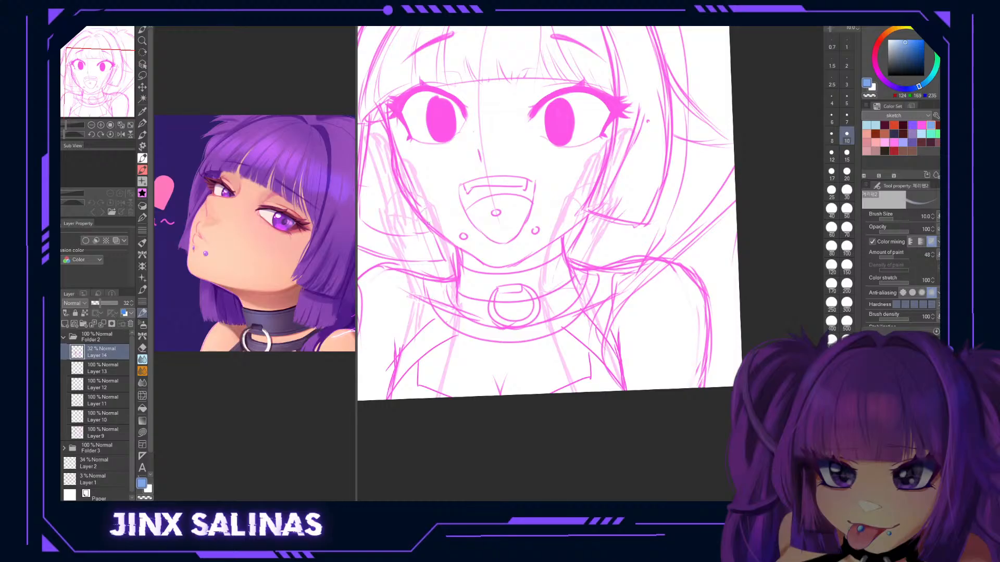
key(ctrl+shift+n)
Draw blue contours for both sides of the character's right palm, wrist and forearm over the faint guide.
drag(430, 206, 446, 258)
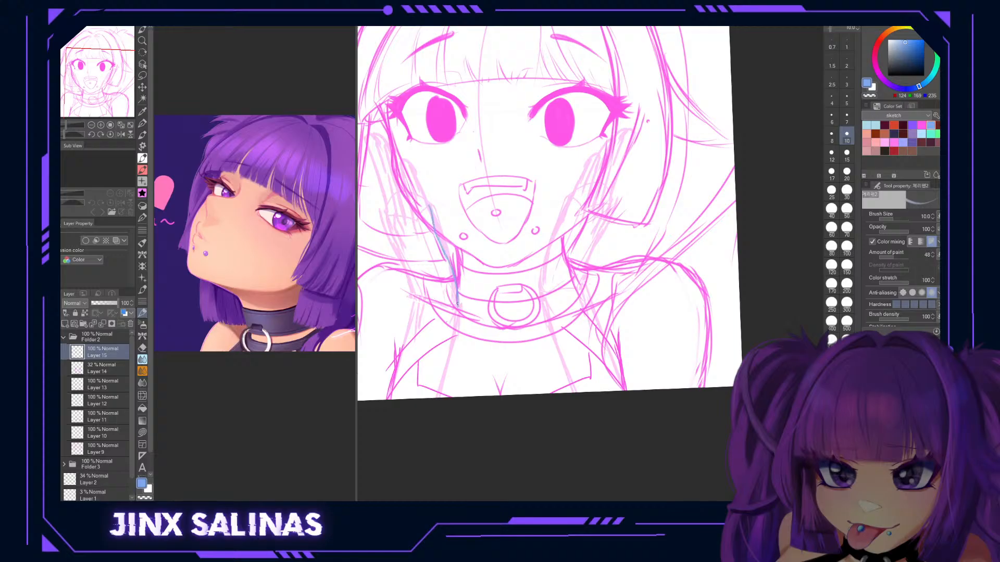
drag(457, 302, 419, 424)
drag(492, 308, 533, 330)
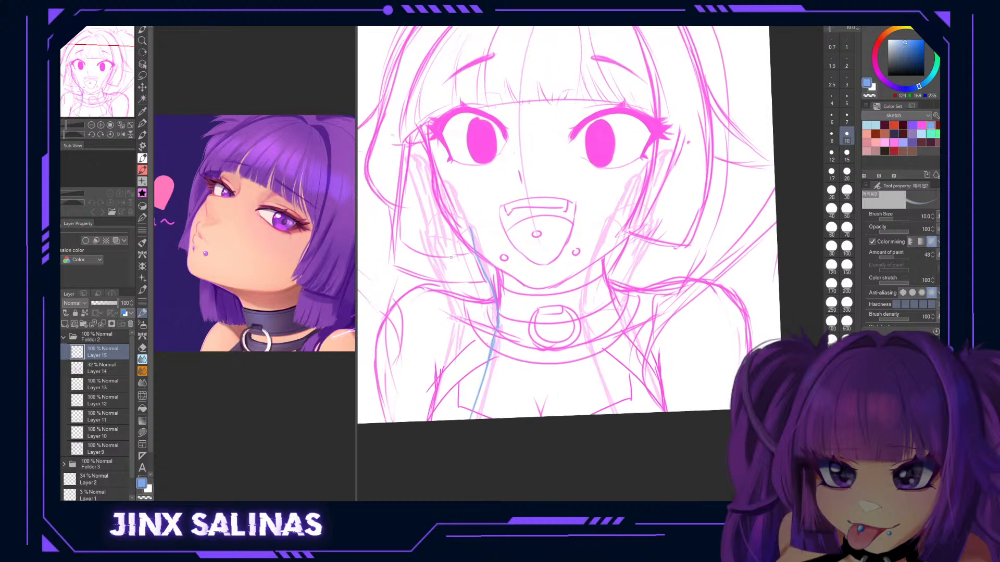
drag(432, 236, 450, 291)
key(ctrl+z)
mouse_move(428, 241)
mouse_down()
mouse_move(457, 325)
mouse_move(459, 311)
mouse_move(450, 348)
mouse_up()
drag(433, 388, 418, 420)
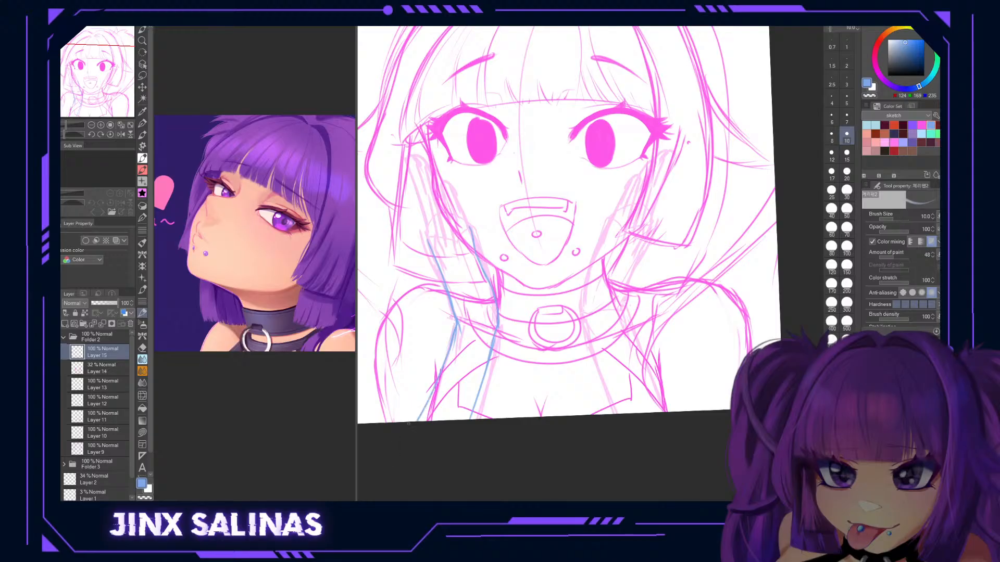
Undo the last forearm strokes and redraw both forearm edges from the wrist to the canvas's bottom edge.
key(ctrl+z)
key(ctrl+z)
drag(497, 326, 480, 423)
drag(497, 327, 486, 419)
drag(454, 323, 414, 422)
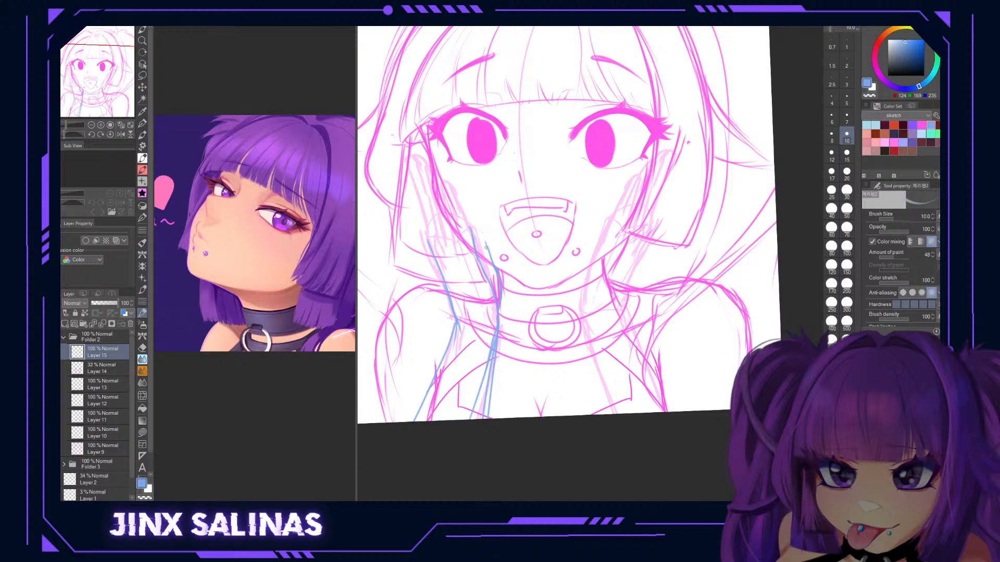
Move the blue palm and forearm lines slightly downward on Layer 15.
key(ctrl+t)
drag(484, 326, 486, 342)
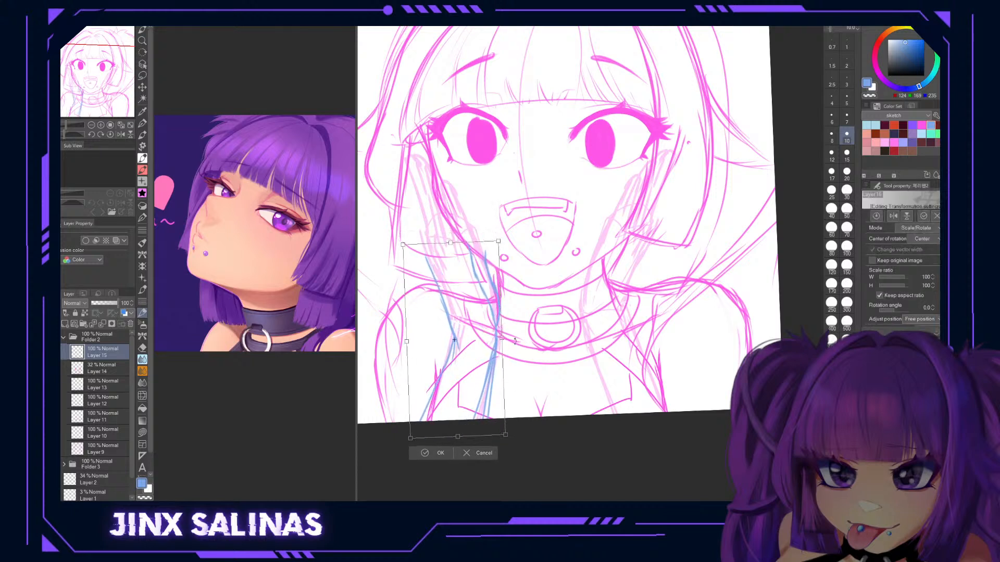
click(440, 452)
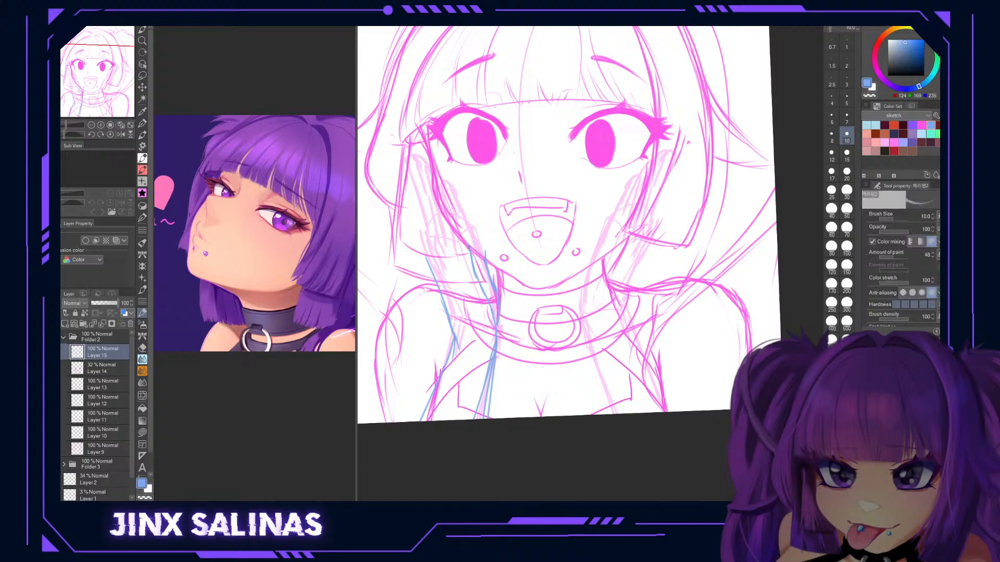
Outline the finger nearest the face in blue above the character's right palm, undoing a poorly placed stroke.
drag(469, 245, 455, 202)
drag(445, 241, 434, 190)
key(ctrl+z)
drag(439, 187, 446, 205)
drag(449, 225, 457, 254)
drag(452, 186, 474, 249)
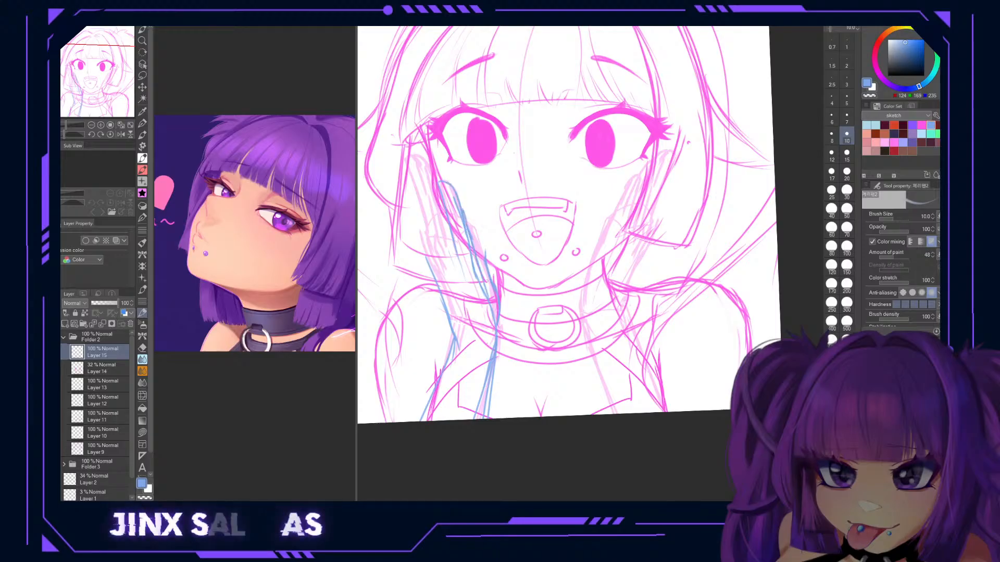
Complete the finger nearest the face in blue and outline the adjacent finger of the character's right hand.
drag(441, 202, 462, 275)
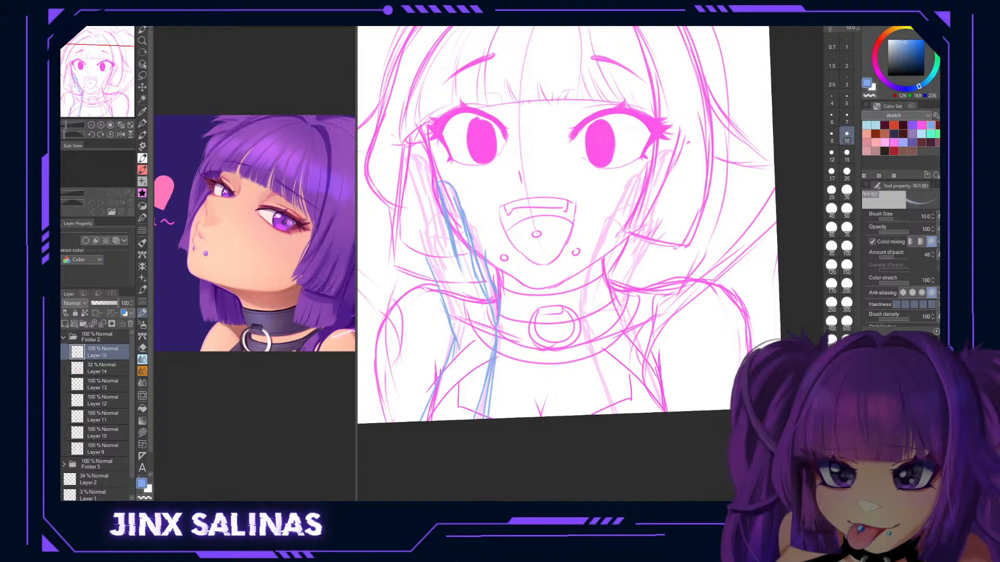
mouse_move(445, 181)
mouse_down()
mouse_move(429, 153)
mouse_move(432, 212)
mouse_up()
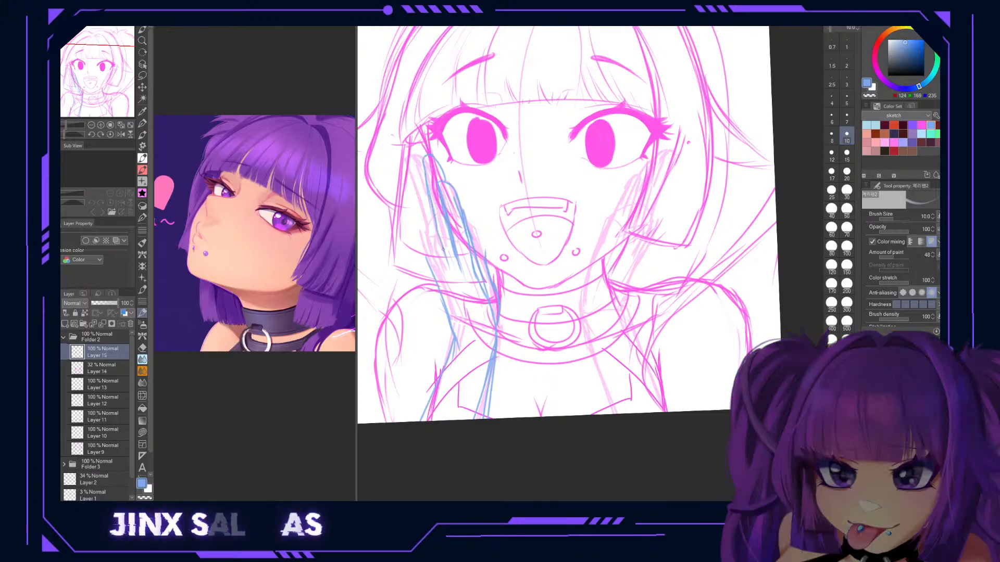
drag(433, 217, 447, 272)
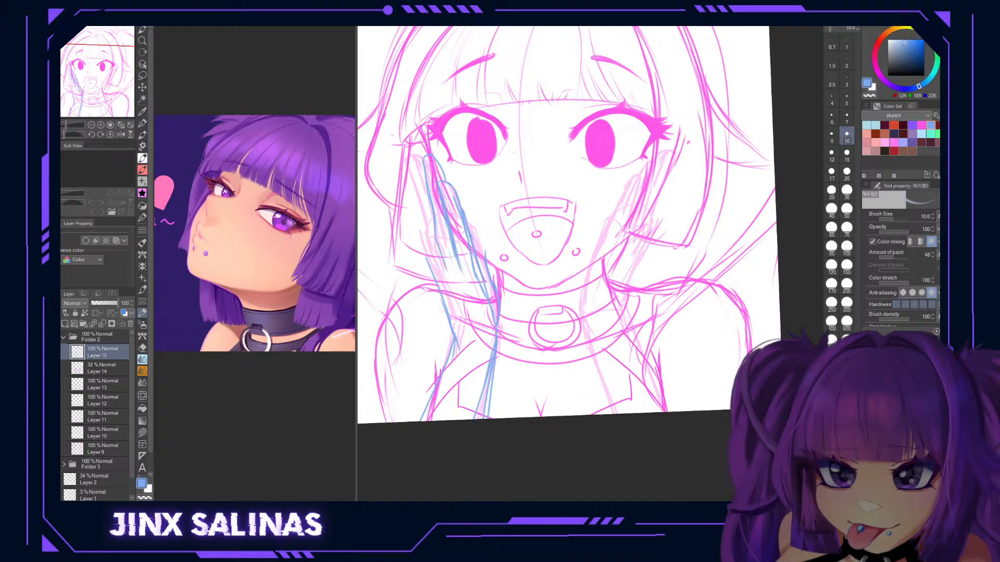
Outline the outer fingers of the character's right hand in blue, replacing the poorly placed outer-edge strokes.
mouse_move(424, 147)
mouse_down()
mouse_move(422, 189)
mouse_move(418, 149)
mouse_move(435, 158)
mouse_move(425, 193)
mouse_move(418, 168)
mouse_move(434, 256)
mouse_up()
drag(412, 165, 420, 219)
key(ctrl+z)
drag(412, 171, 421, 213)
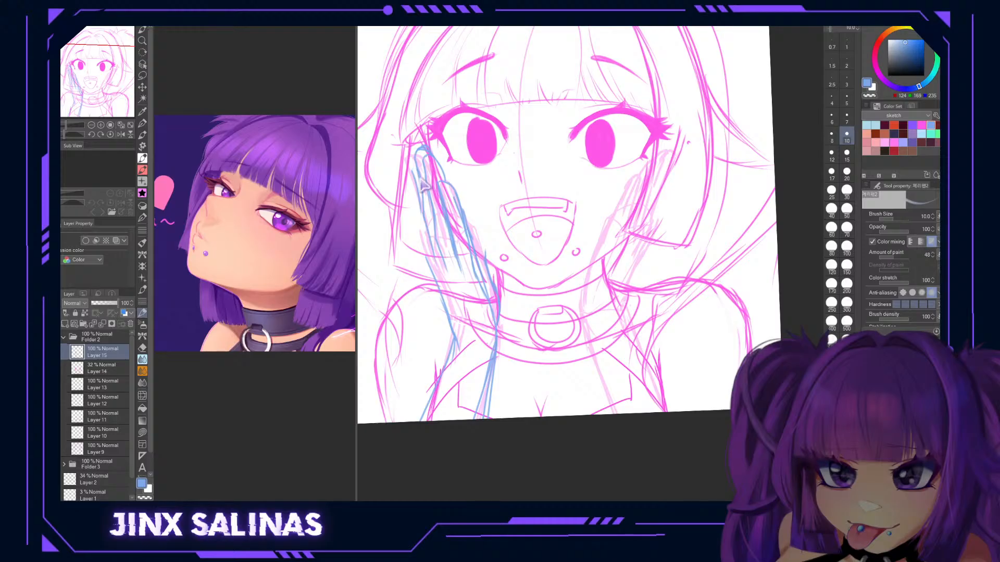
key(ctrl+z)
drag(416, 176, 424, 254)
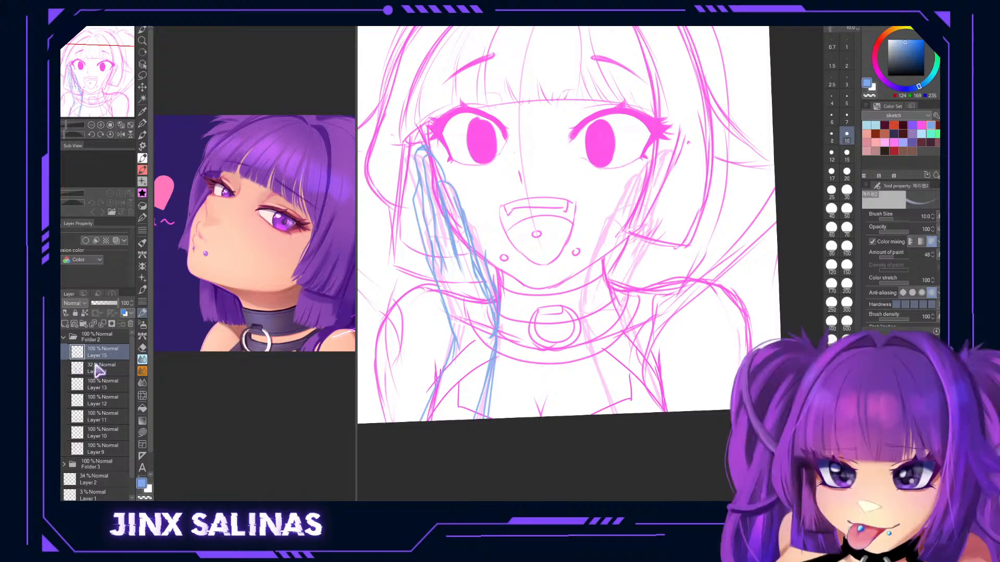
Move Layer 15 and Layer 14 out of Folder 2 to above it, and collapse the folder.
click(102, 370)
drag(106, 359, 110, 332)
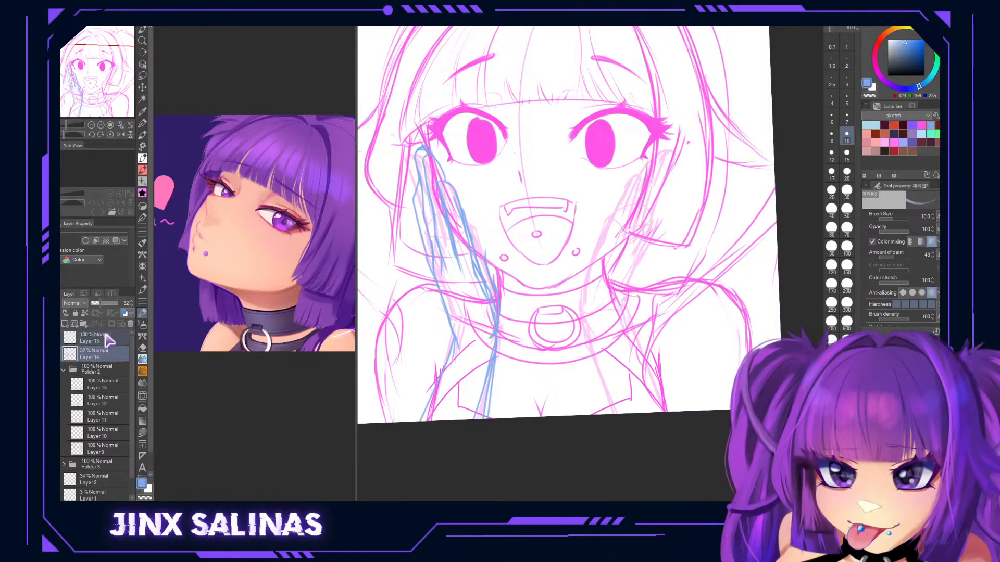
click(64, 370)
click(104, 370)
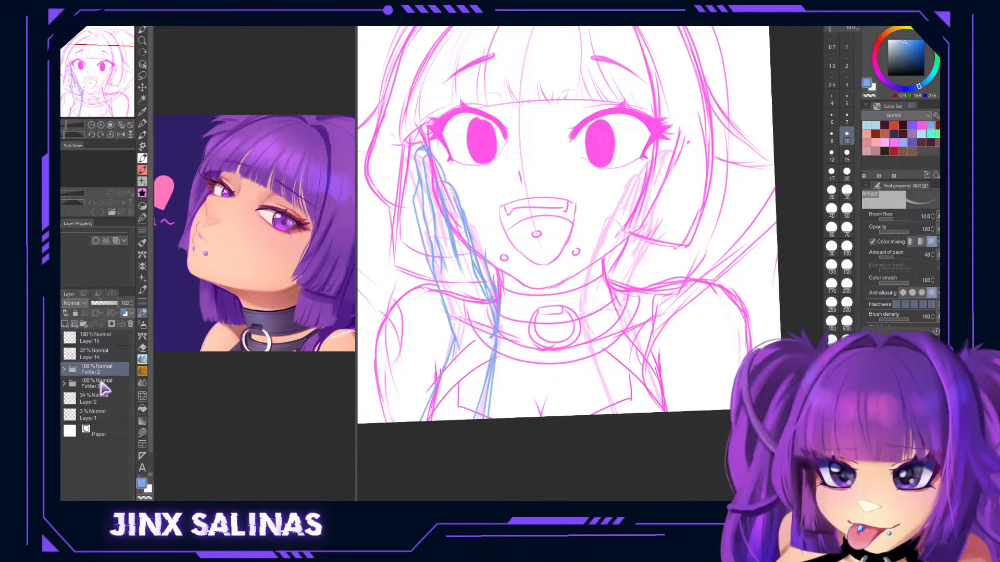
Group Folder 2 and the folder below it into a new folder and lower its opacity to 25%.
ctrl+click(98, 382)
key(ctrl+g)
click(64, 370)
drag(117, 303, 101, 303)
mouse_move(491, 258)
mouse_down()
mouse_move(503, 288)
mouse_move(487, 265)
mouse_up()
drag(101, 303, 98, 303)
mouse_move(531, 275)
mouse_down()
mouse_move(550, 270)
mouse_move(533, 244)
mouse_move(525, 256)
mouse_up()
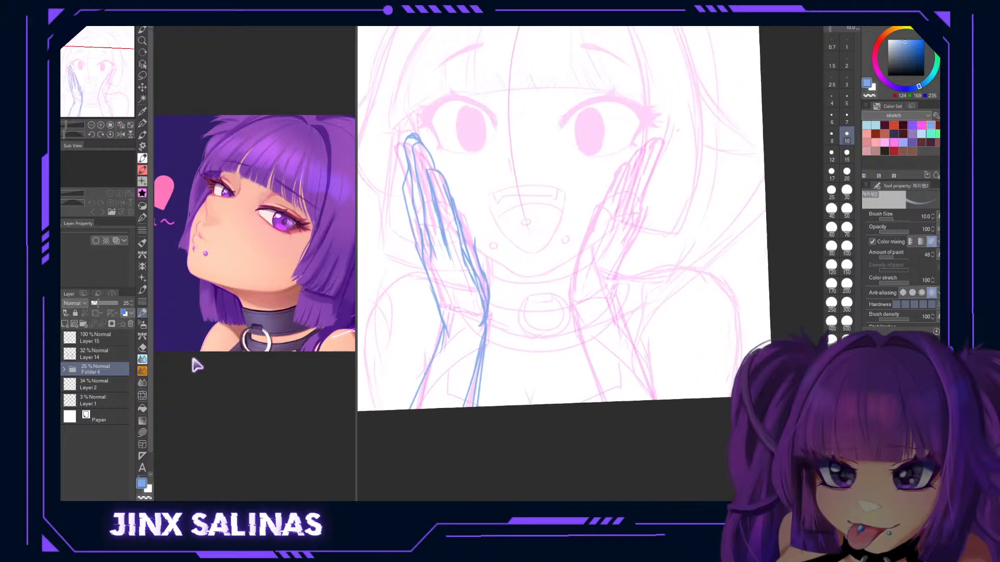
Reshape the blue wrist and forearm edges on Layer 15 with Liquify, mainly at brush size 200, pushing the inner edge toward the neck.
click(105, 340)
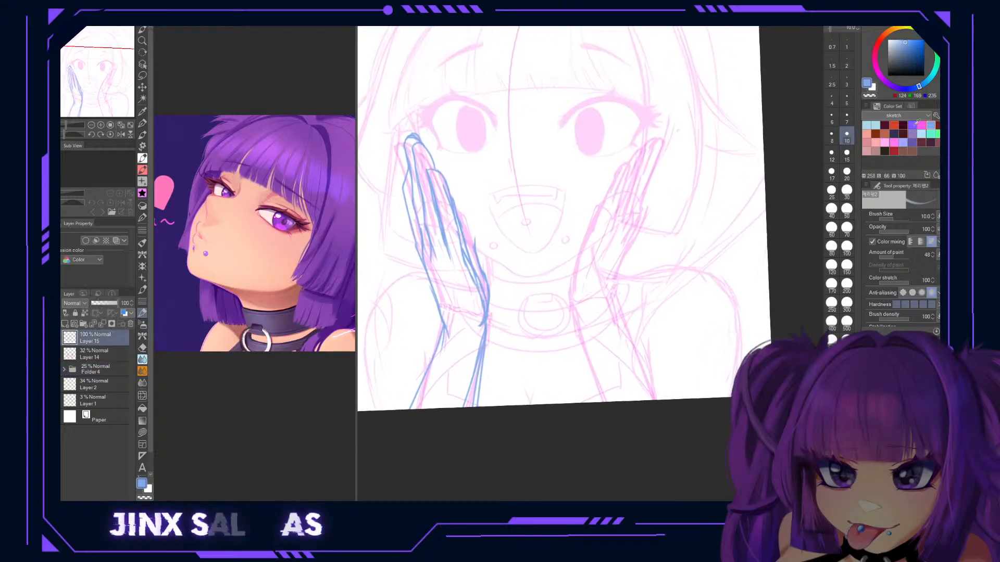
key(j)
click(847, 284)
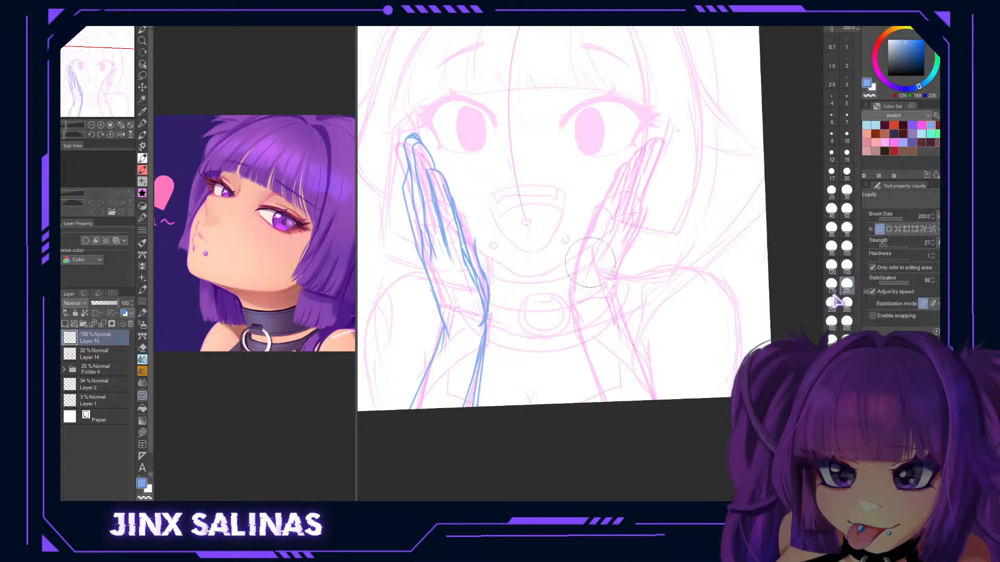
mouse_move(471, 297)
mouse_down()
mouse_move(489, 314)
mouse_move(462, 302)
mouse_move(473, 336)
mouse_move(471, 284)
mouse_move(482, 337)
mouse_up()
click(846, 321)
mouse_move(429, 355)
mouse_down()
mouse_move(408, 324)
mouse_move(418, 330)
mouse_move(391, 310)
mouse_move(396, 352)
mouse_move(418, 333)
mouse_move(403, 319)
mouse_move(426, 342)
mouse_up()
click(847, 284)
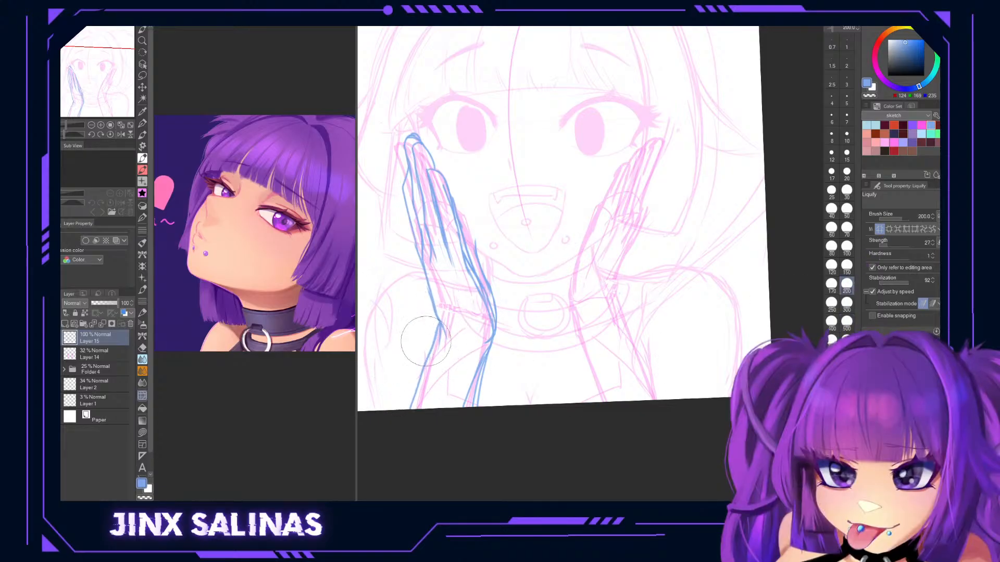
mouse_move(475, 368)
mouse_down()
mouse_move(461, 388)
mouse_move(476, 410)
mouse_move(460, 401)
mouse_move(489, 419)
mouse_move(471, 380)
mouse_up()
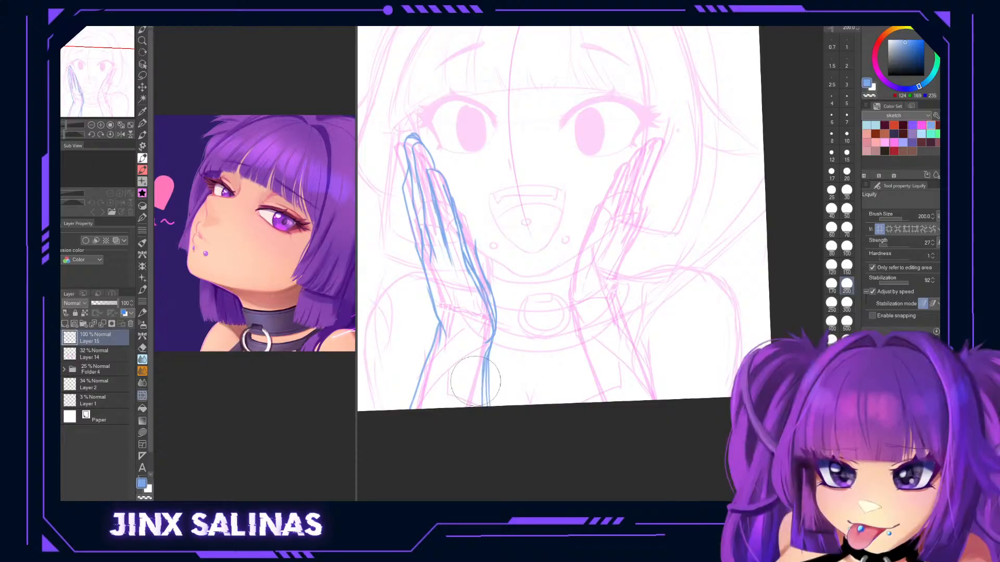
mouse_move(574, 404)
mouse_down()
mouse_move(639, 357)
mouse_move(599, 407)
mouse_up()
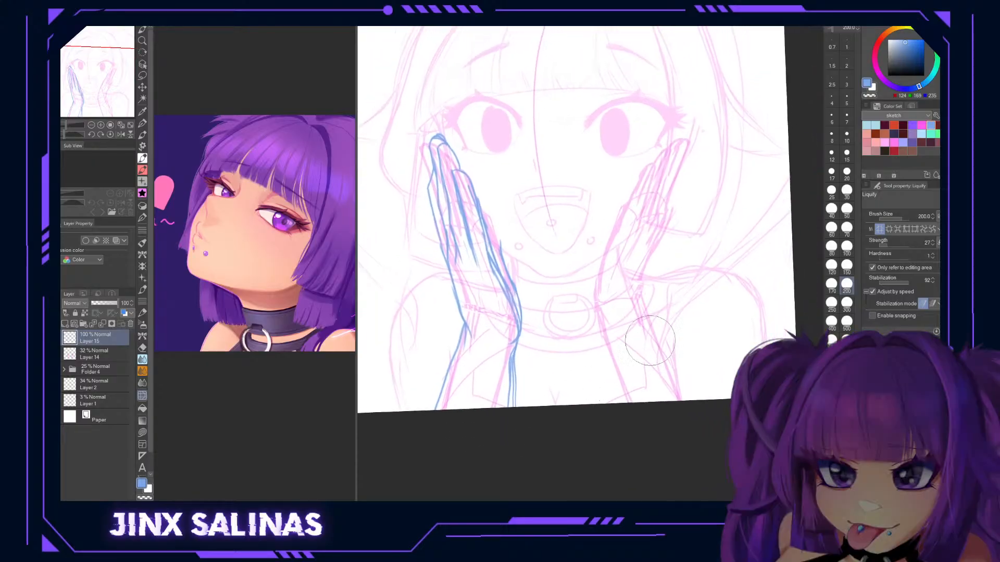
Remove the doubled line of the inner forearm and redraw that edge as one thicker blue line at brush size 25.
key(b)
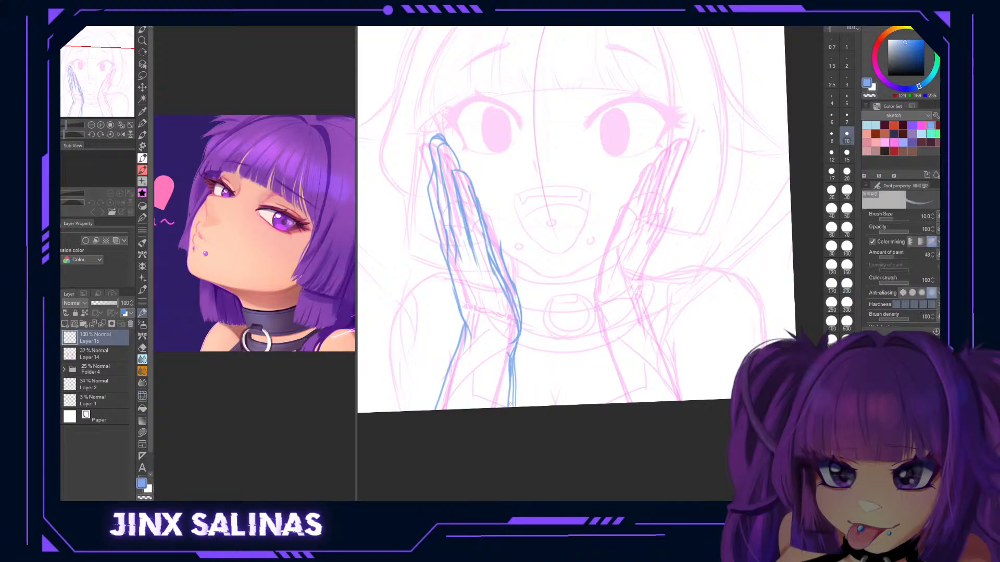
click(832, 190)
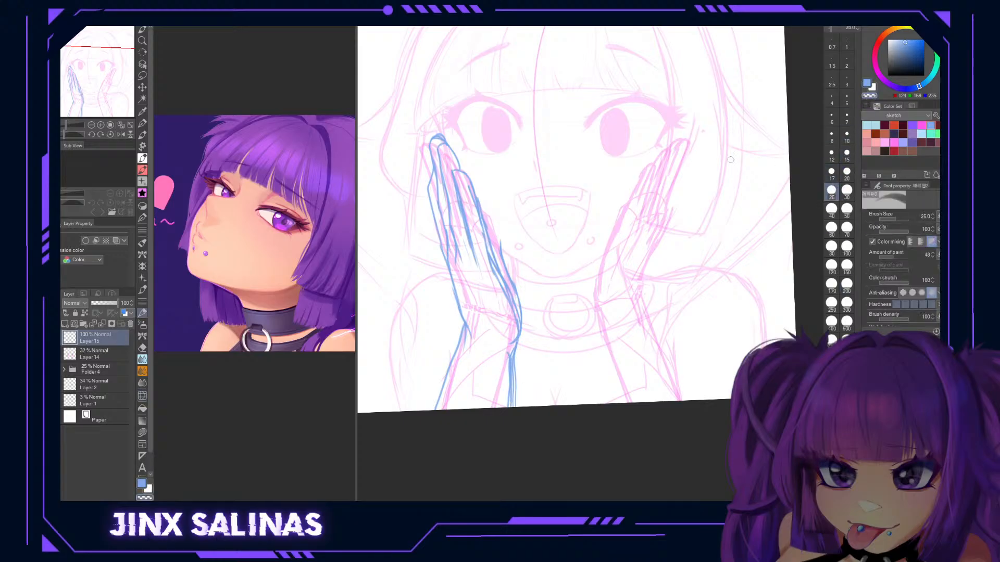
key(ctrl+z)
key(ctrl+z)
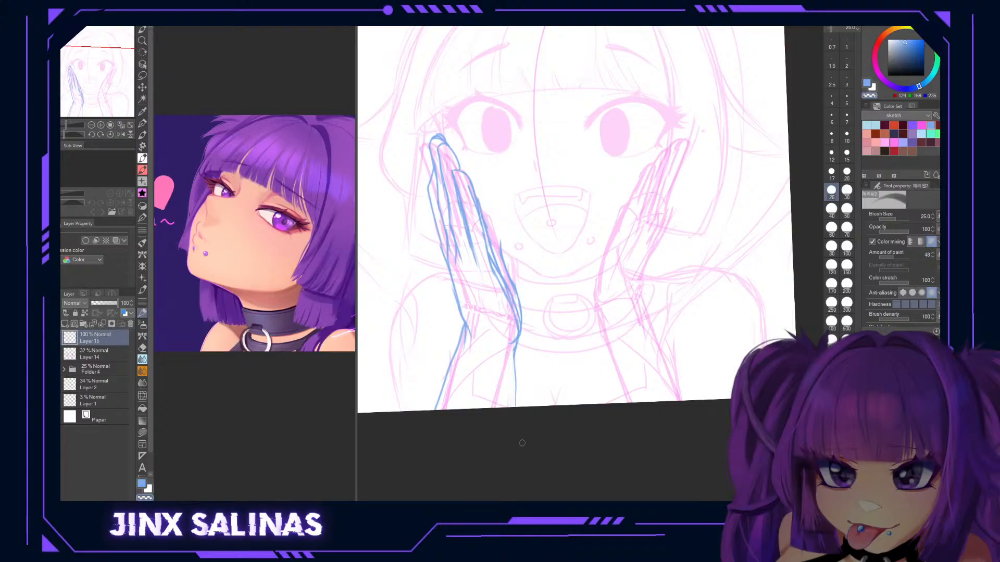
drag(512, 345, 513, 409)
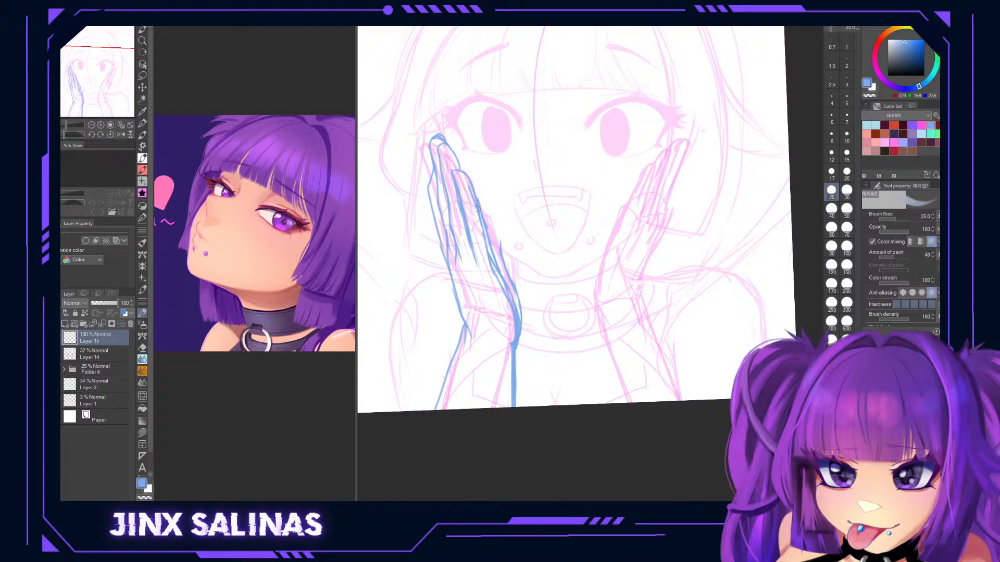
Sketch short blue crease lines at both sides of the wrist with brush size 10, undoing misplaced strokes.
click(847, 136)
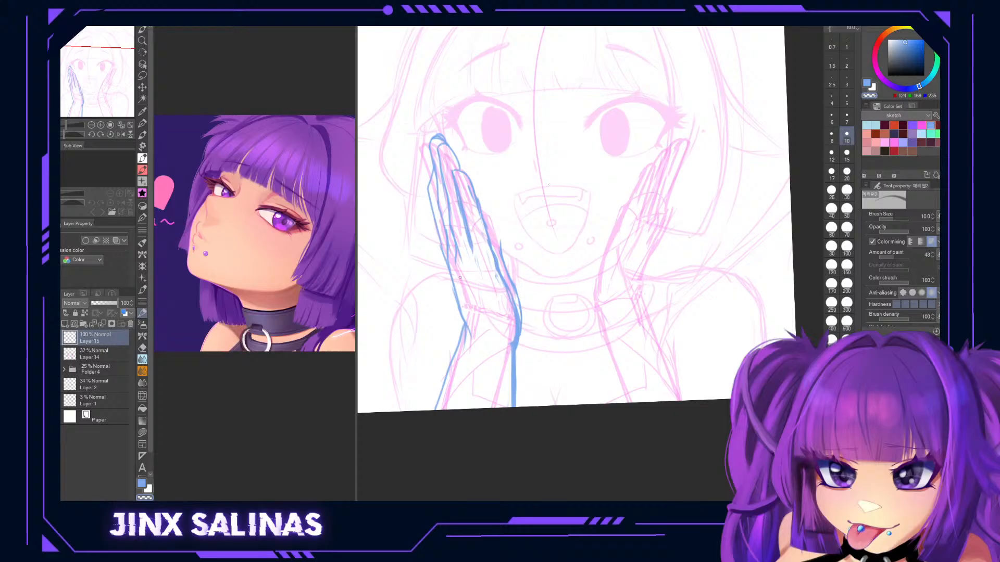
mouse_move(475, 321)
mouse_down()
mouse_move(508, 352)
mouse_move(462, 321)
mouse_move(483, 338)
mouse_up()
key(ctrl+z)
key(ctrl+z)
key(ctrl+z)
key(ctrl+z)
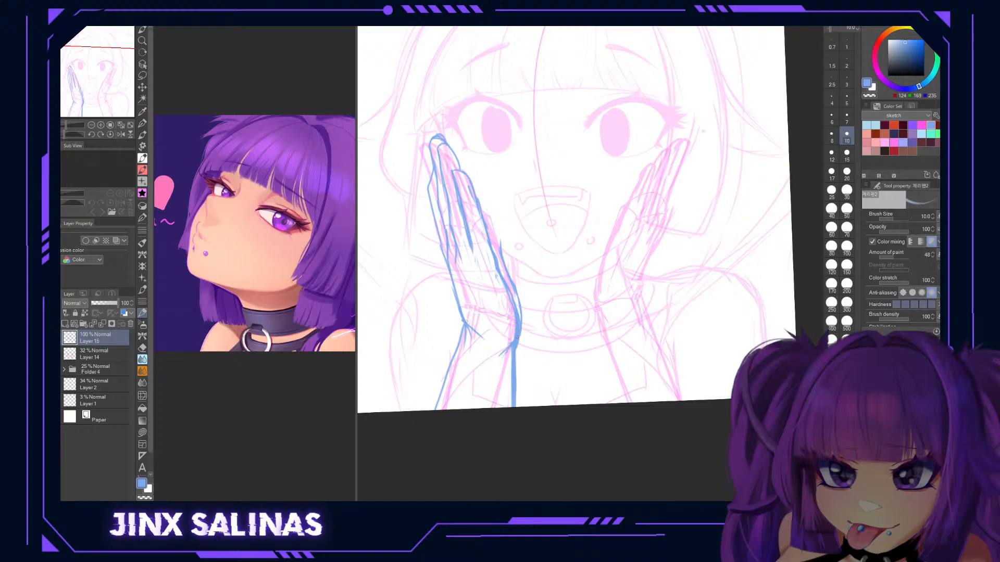
drag(513, 344, 500, 361)
Erase the crease lines at the outer side of the wrist with the brush in transparent colour at size 17.
click(873, 89)
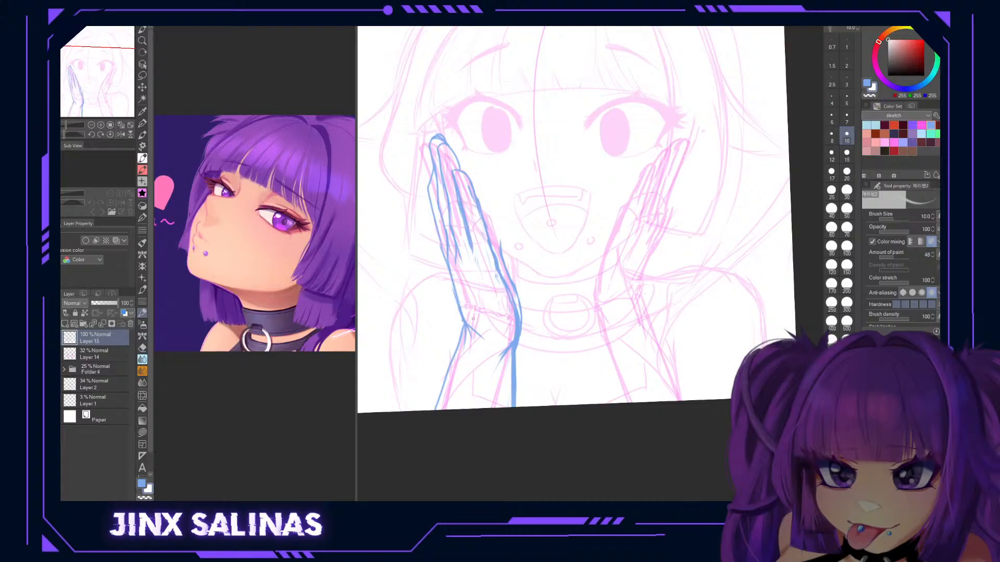
click(869, 95)
drag(823, 130, 793, 146)
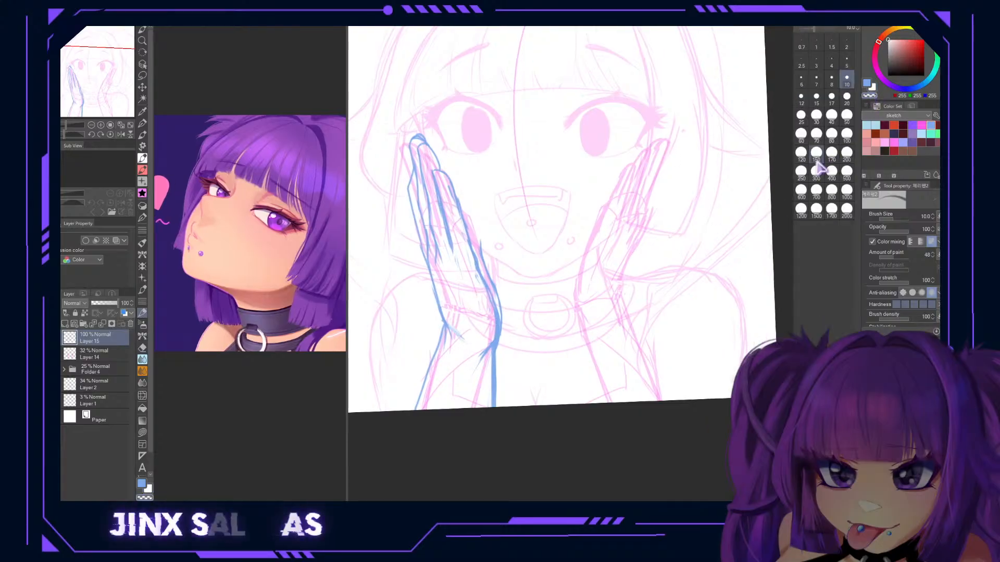
drag(793, 181, 837, 179)
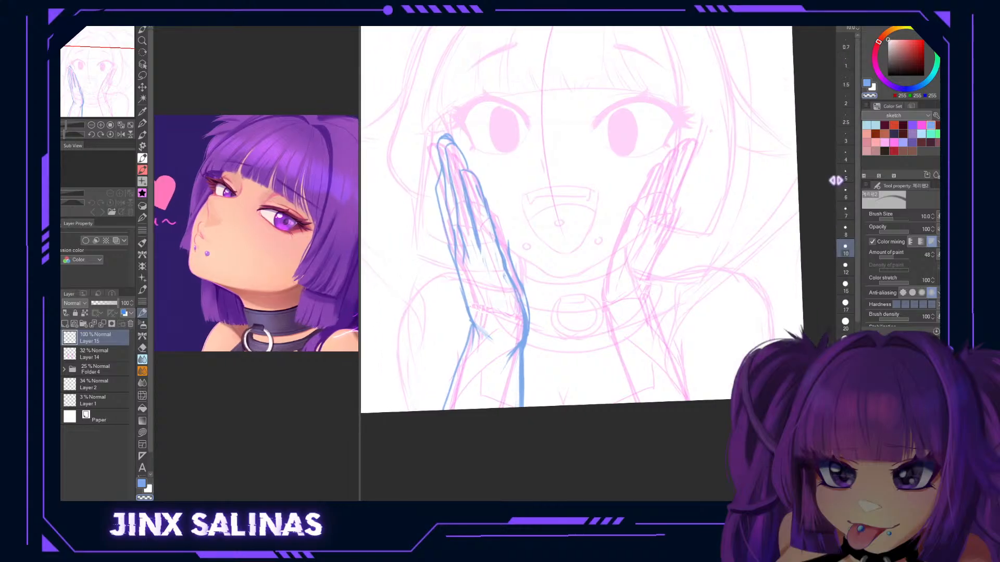
click(845, 302)
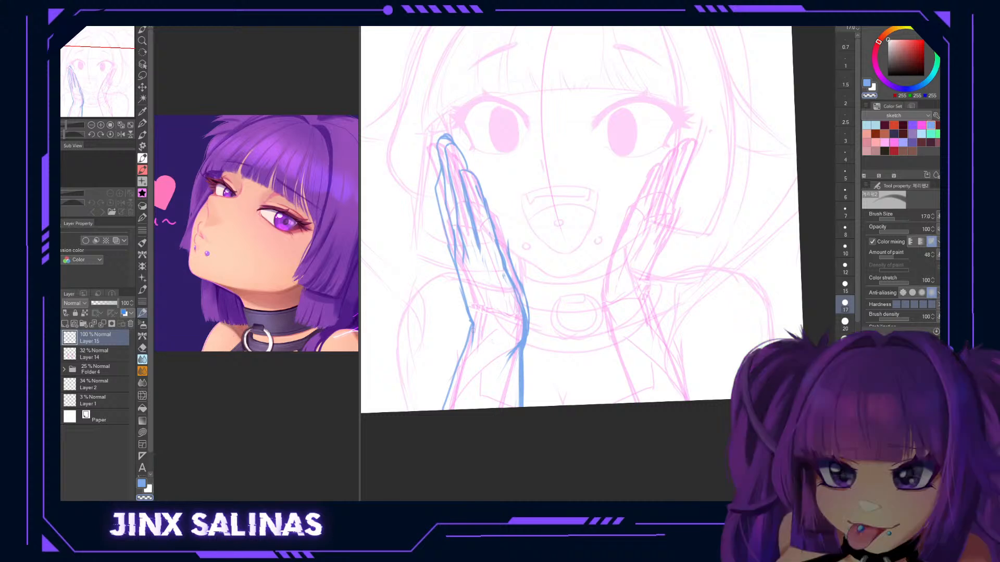
Redraw the outer palm edge in blue at brush size 8, extending it to a lower wrist bend, and clean it up at size 12.
click(867, 83)
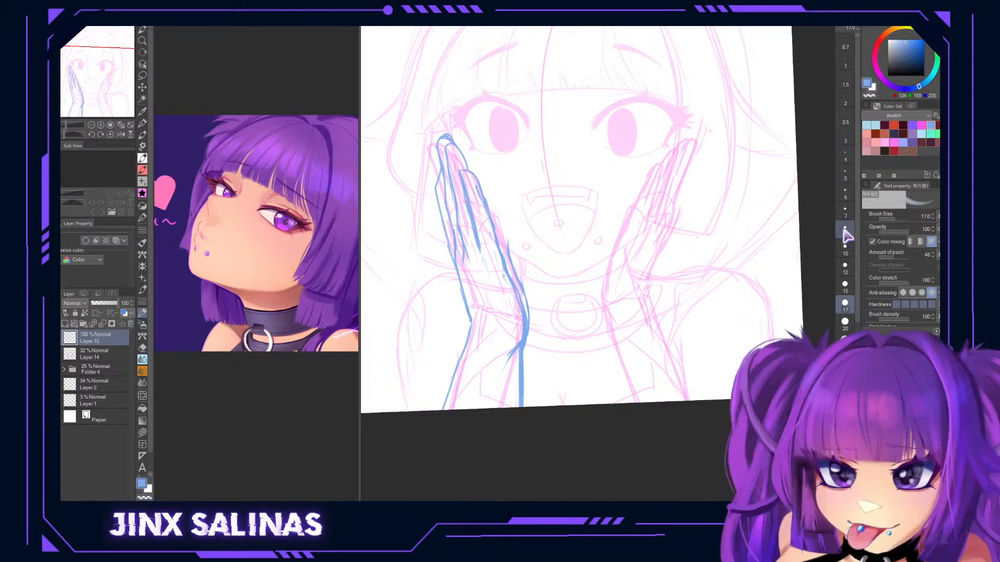
click(845, 231)
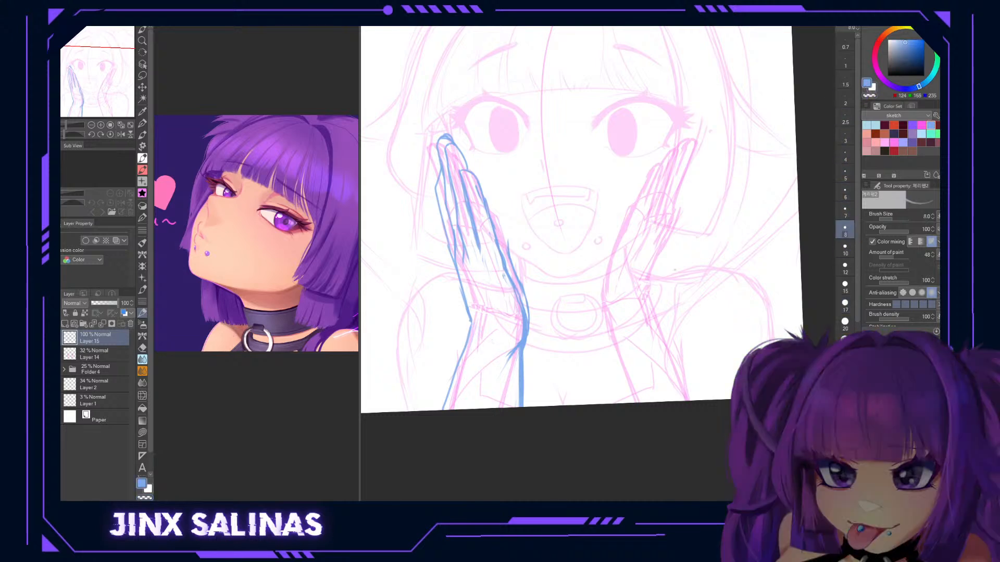
drag(452, 263, 470, 331)
click(845, 268)
drag(467, 291, 472, 324)
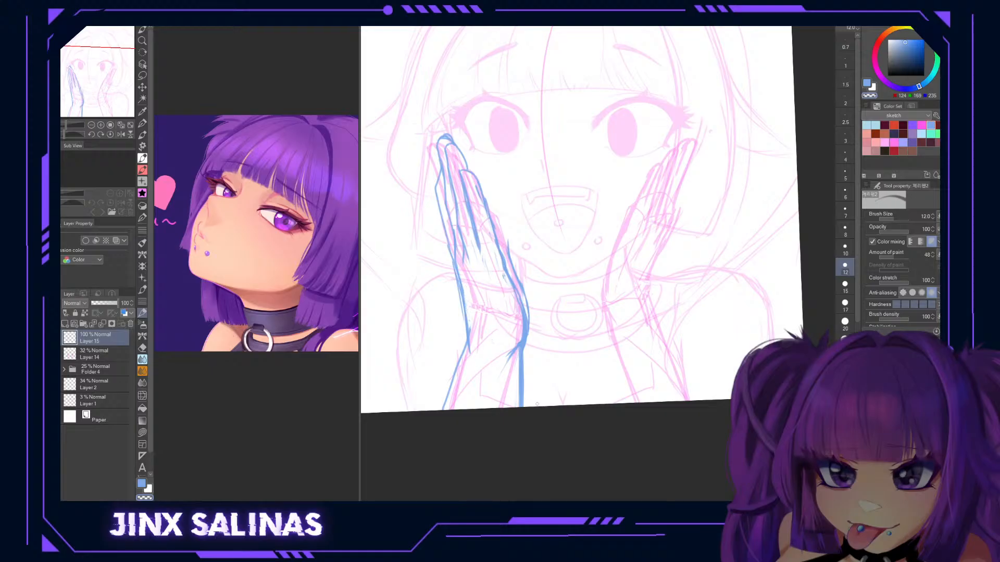
drag(470, 322, 468, 344)
drag(608, 330, 596, 359)
drag(609, 360, 606, 381)
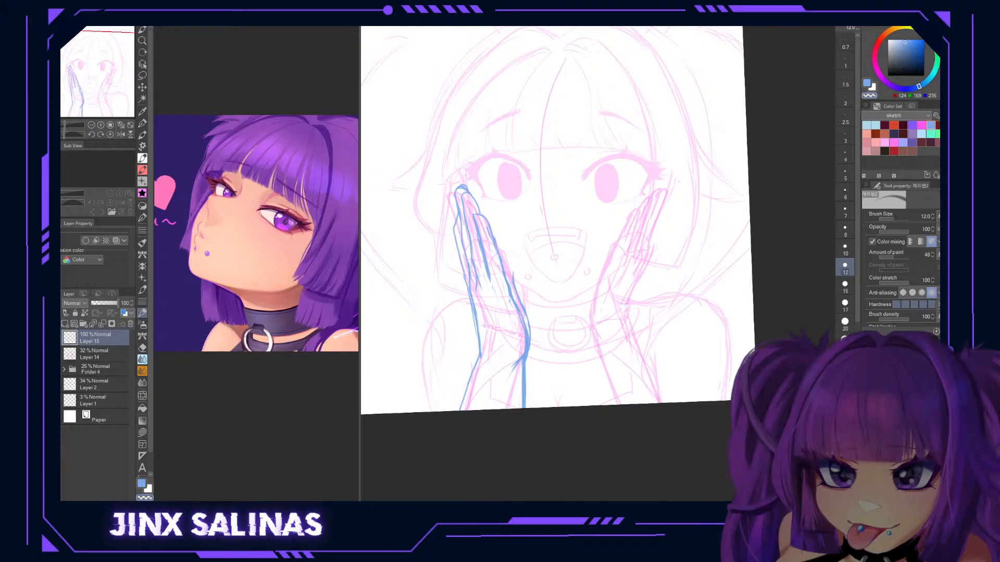
Duplicate Layer 15 and flip the copied blue hand horizontally in a free transform.
key(j)
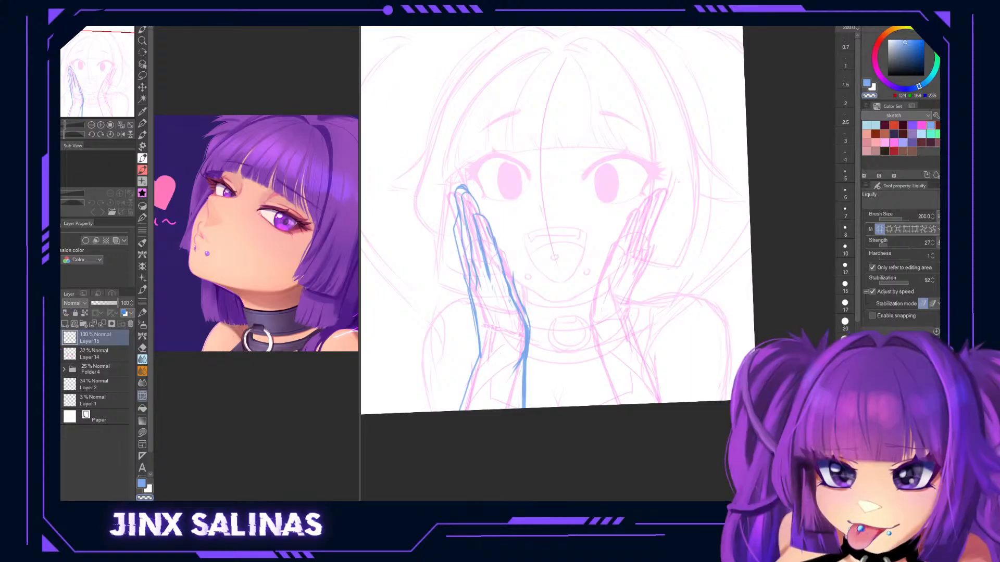
click(48, 338)
click(48, 338)
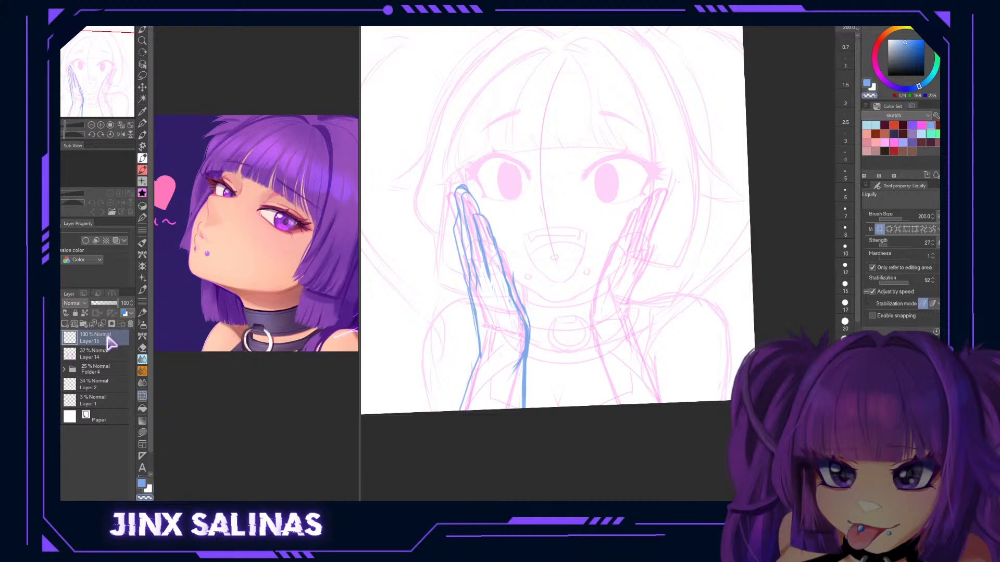
key(ctrl+c)
key(ctrl+v)
key(ctrl+t)
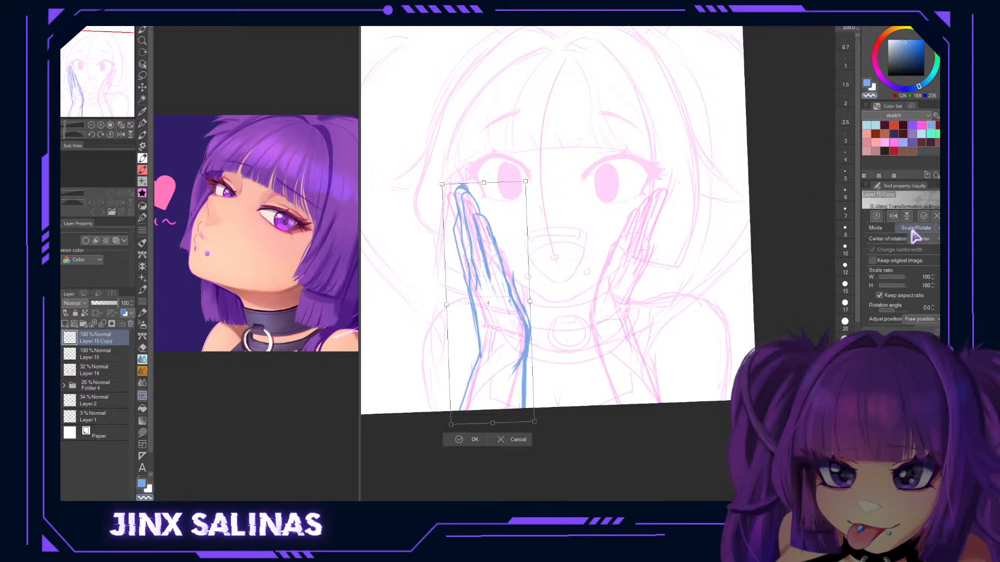
click(894, 218)
Place the flipped hand over the character's opposite cheek, rotate it about 6.2°, and apply the transform.
drag(489, 302, 638, 295)
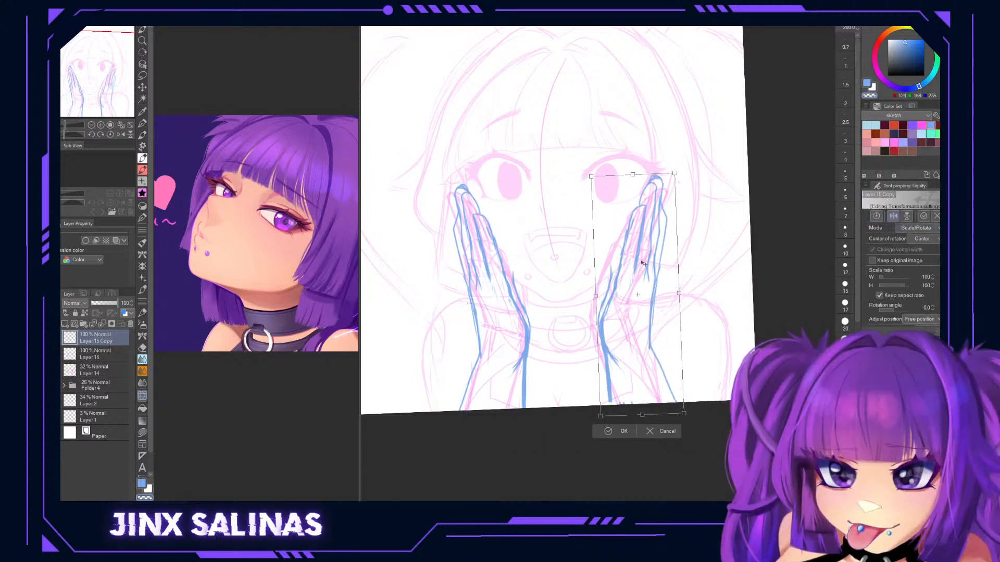
drag(751, 221, 685, 267)
mouse_move(637, 294)
mouse_down()
mouse_move(628, 290)
mouse_move(633, 312)
mouse_up()
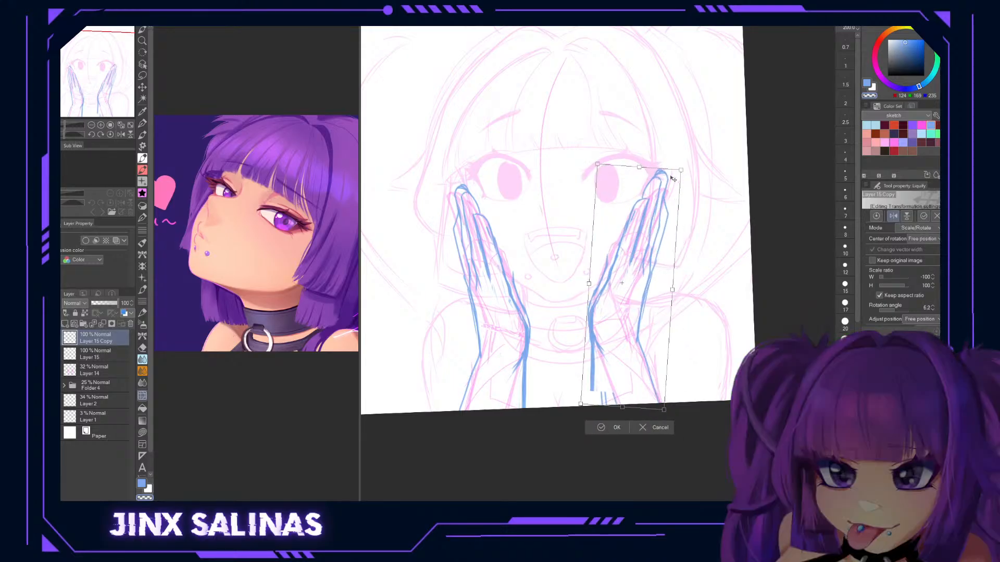
click(616, 427)
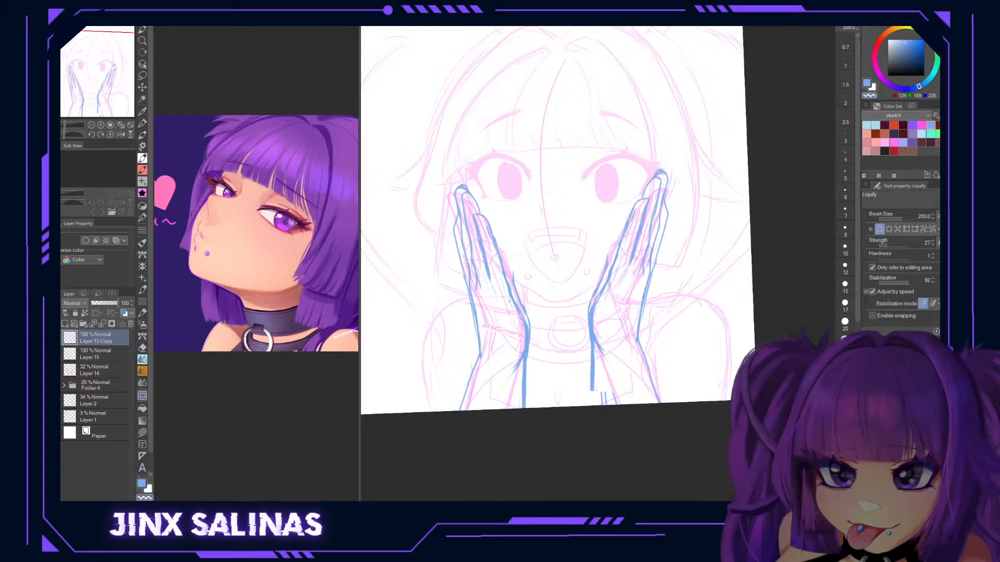
Reshape the flipped blue hand on the cheek with Liquify at brush size 1500.
scroll(845, 177, down, 5)
click(845, 453)
drag(673, 143, 662, 188)
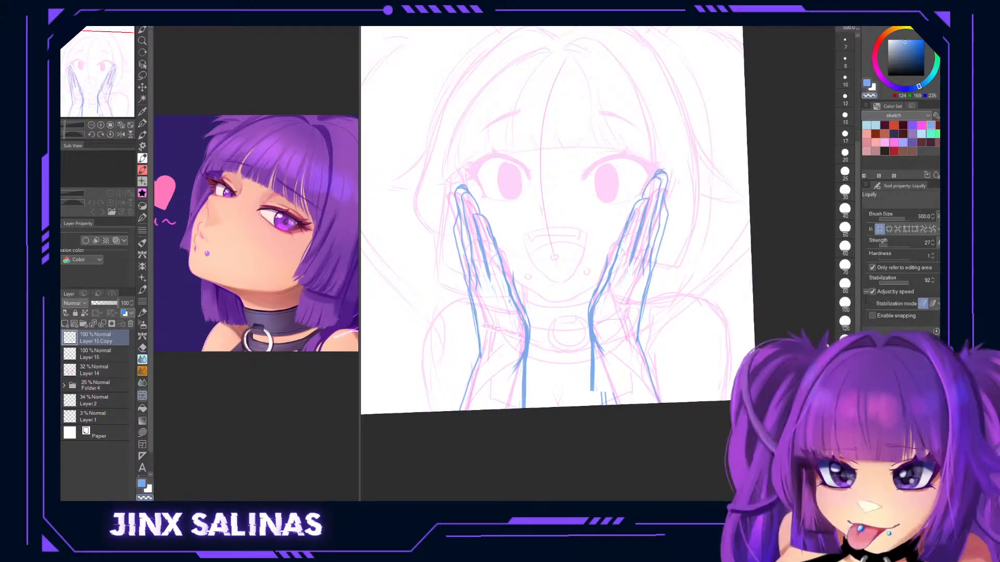
scroll(844, 208, down, 3)
click(845, 489)
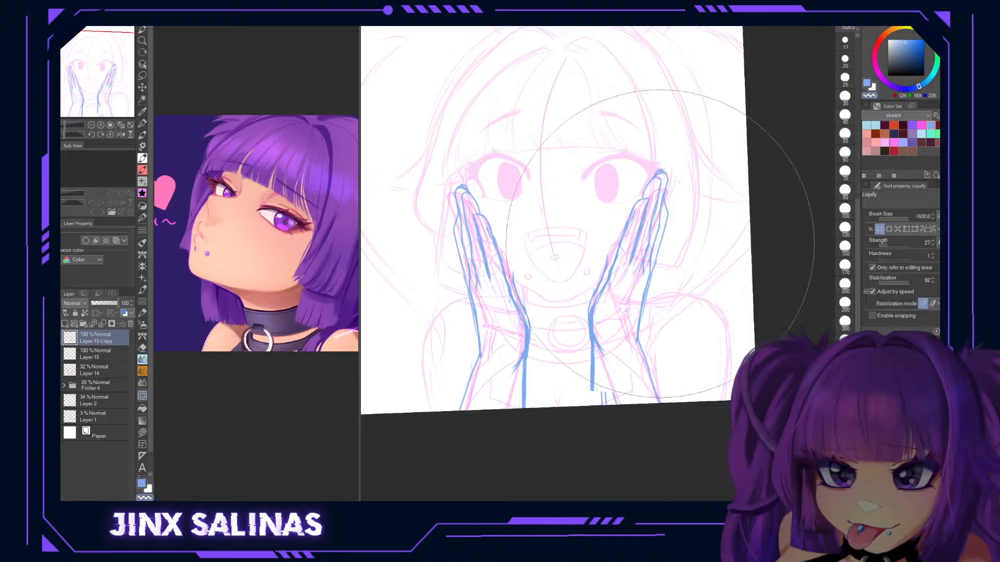
drag(686, 151, 689, 203)
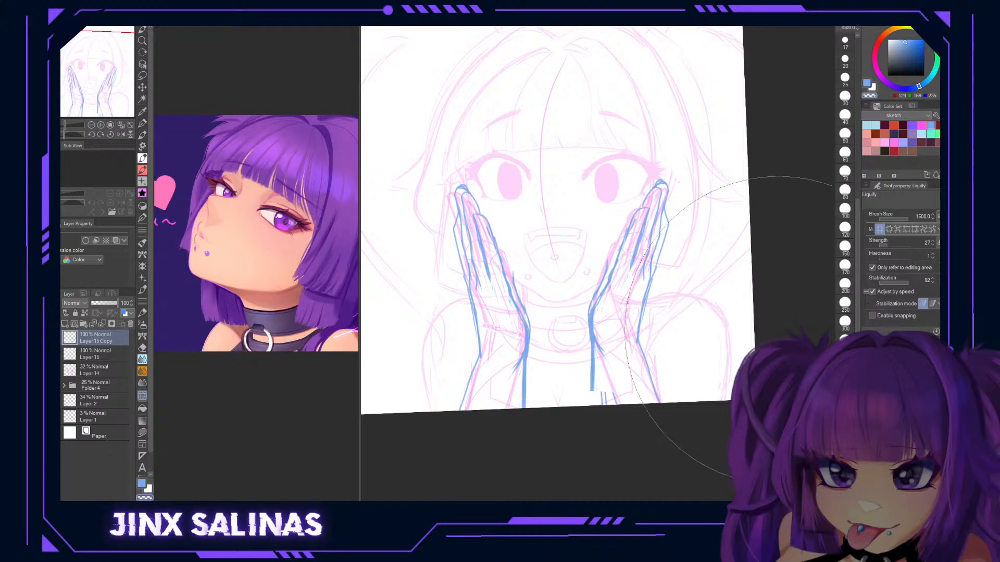
Redraw the flipped hand's wrist and forearm lines in blue at brush size 20, erasing the old line ends in transparent colour.
key(b)
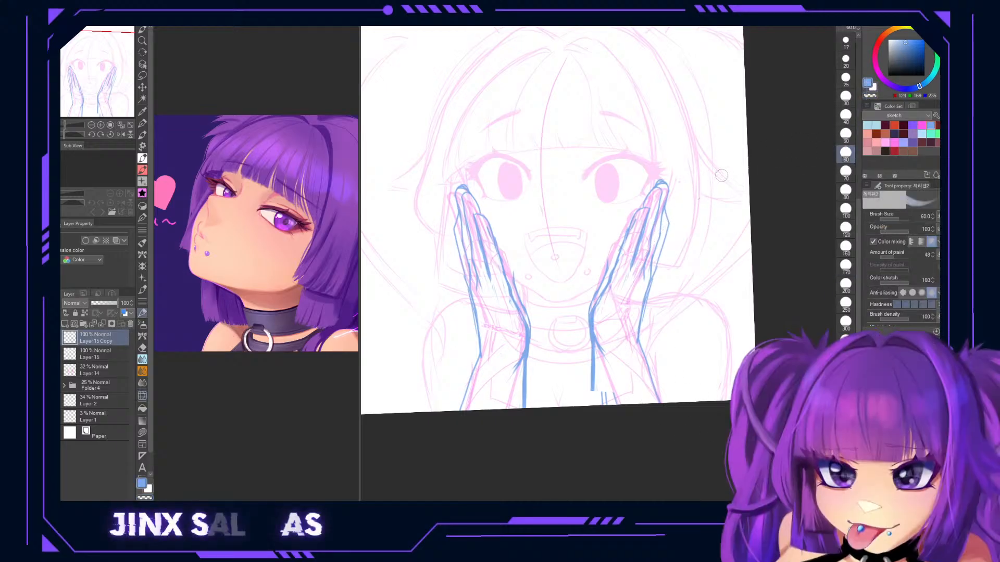
click(846, 152)
click(846, 60)
drag(595, 345, 619, 439)
drag(638, 341, 663, 406)
click(869, 96)
drag(590, 344, 605, 414)
mouse_move(592, 366)
mouse_down()
mouse_move(608, 440)
mouse_move(593, 392)
mouse_up()
drag(589, 324, 601, 377)
drag(590, 343, 607, 407)
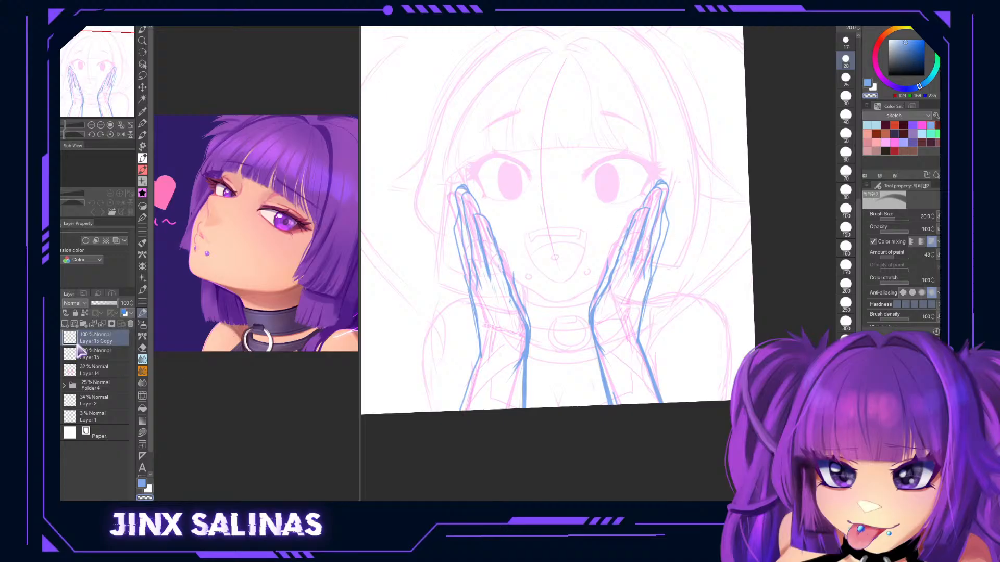
Set Layer 14's opacity to 0% and Folder 4's opacity to 59%.
click(102, 371)
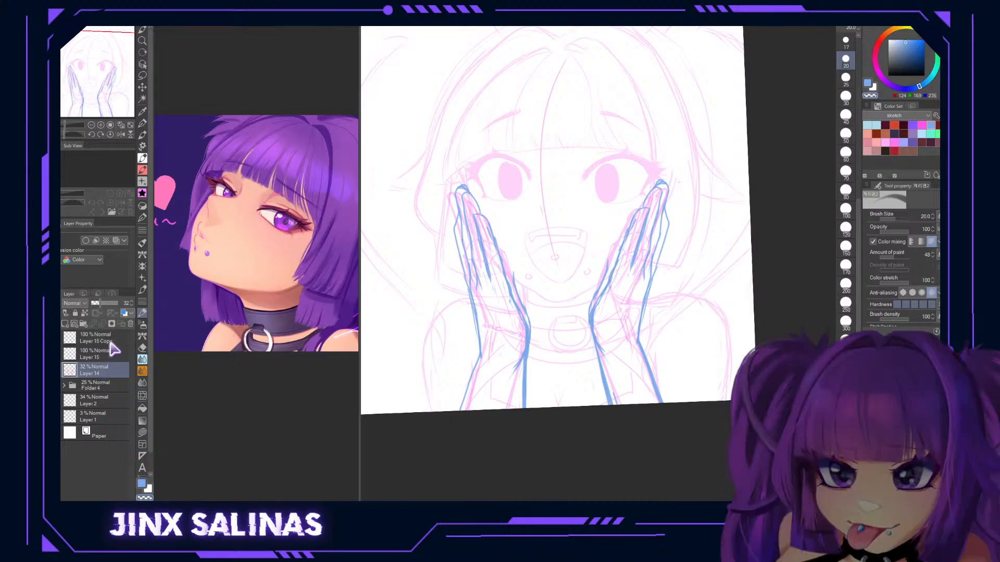
mouse_move(112, 305)
mouse_down()
mouse_move(126, 306)
mouse_move(84, 315)
mouse_move(127, 308)
mouse_up()
click(97, 385)
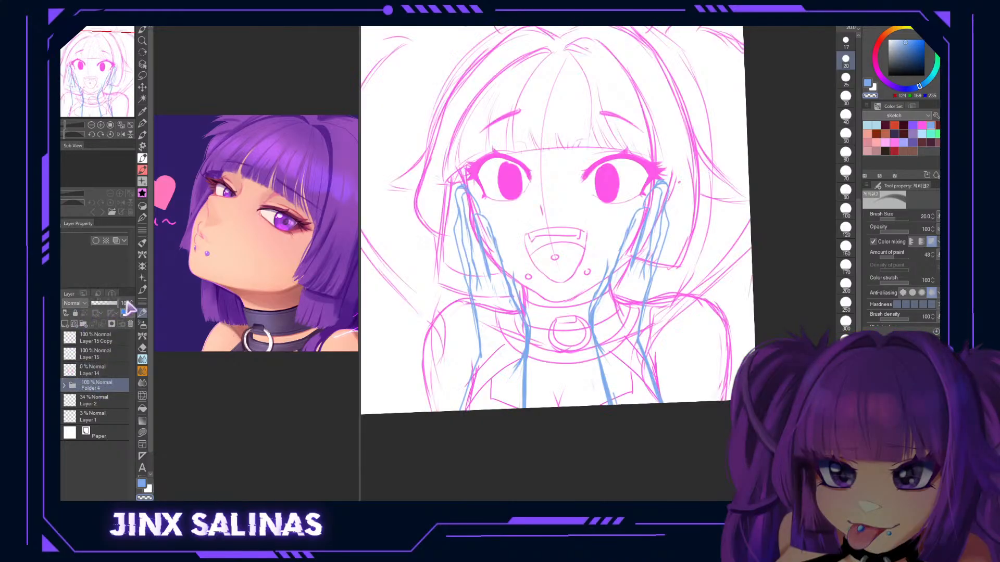
drag(118, 308, 108, 307)
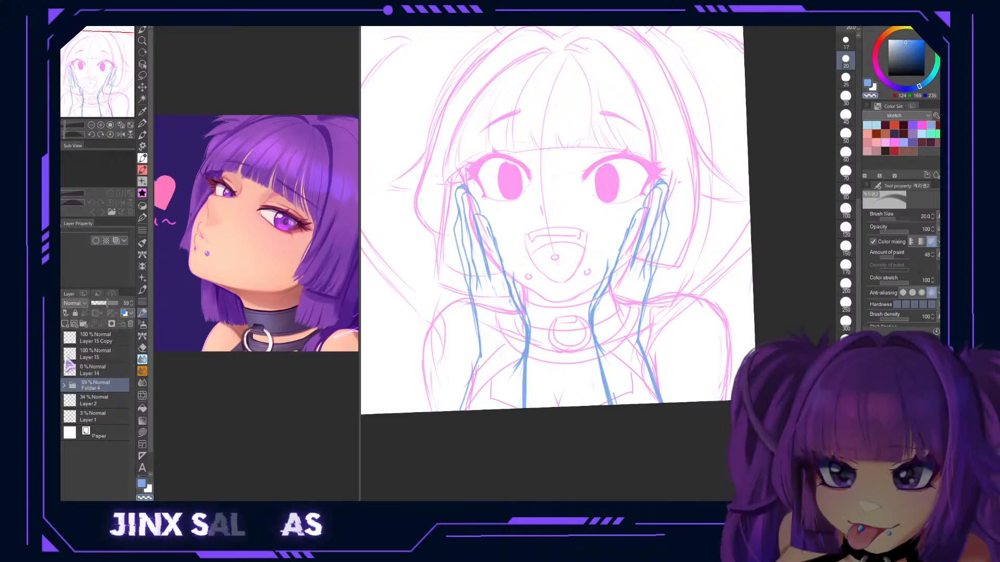
click(48, 354)
click(50, 354)
Merge Layer 15 Copy down into Layer 15 so both blue hands share one layer.
click(88, 337)
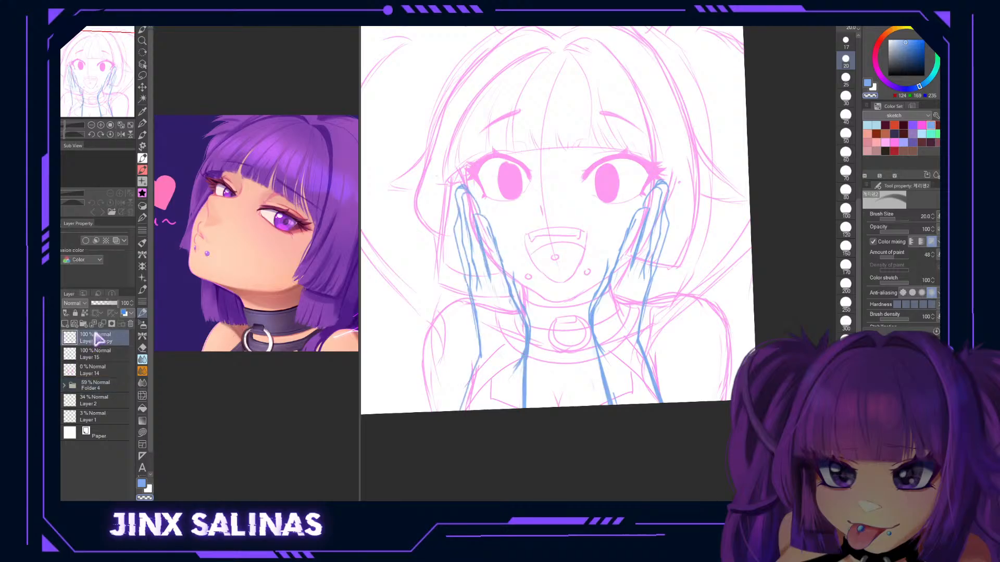
click(101, 323)
key(ctrl+t)
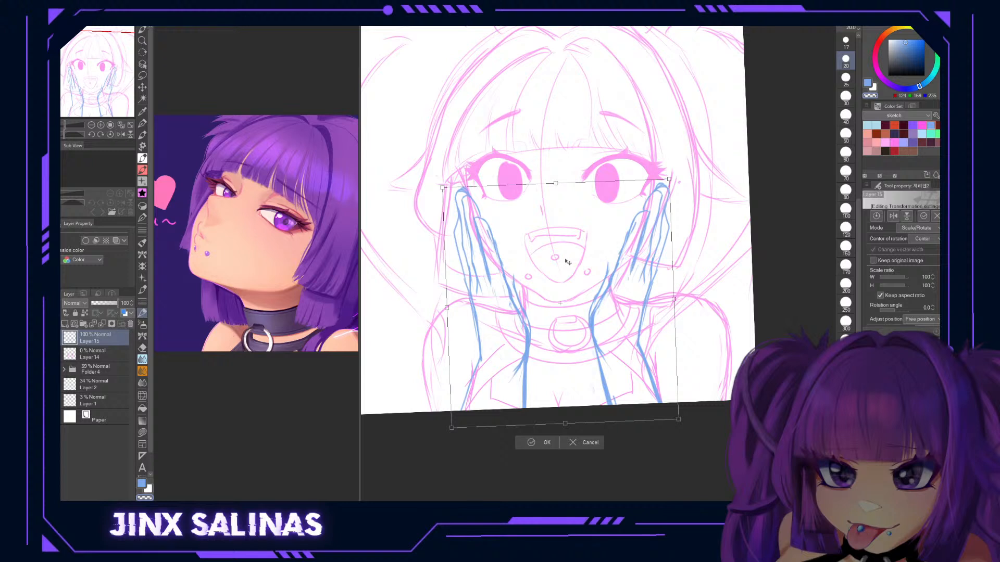
click(531, 442)
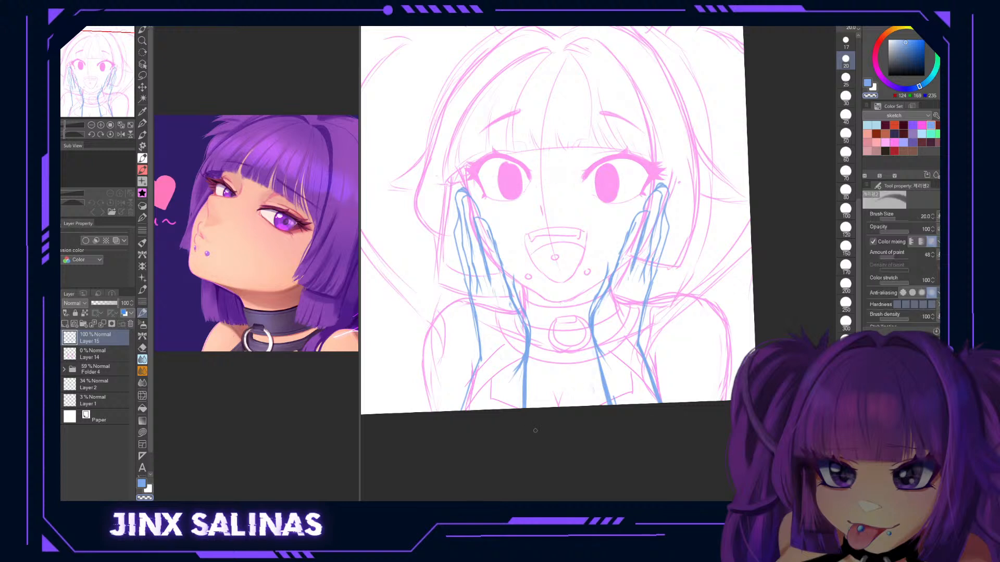
Narrow the reference image window to give the drawing more room and straighten the rotated canvas view.
scroll(571, 423, down, 2)
scroll(584, 416, up, 1)
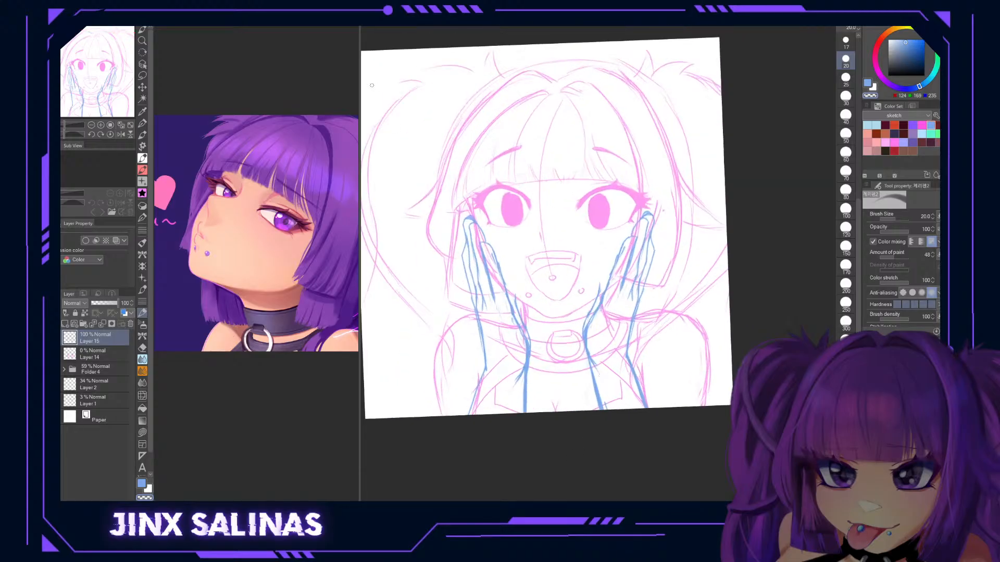
drag(360, 35, 224, 69)
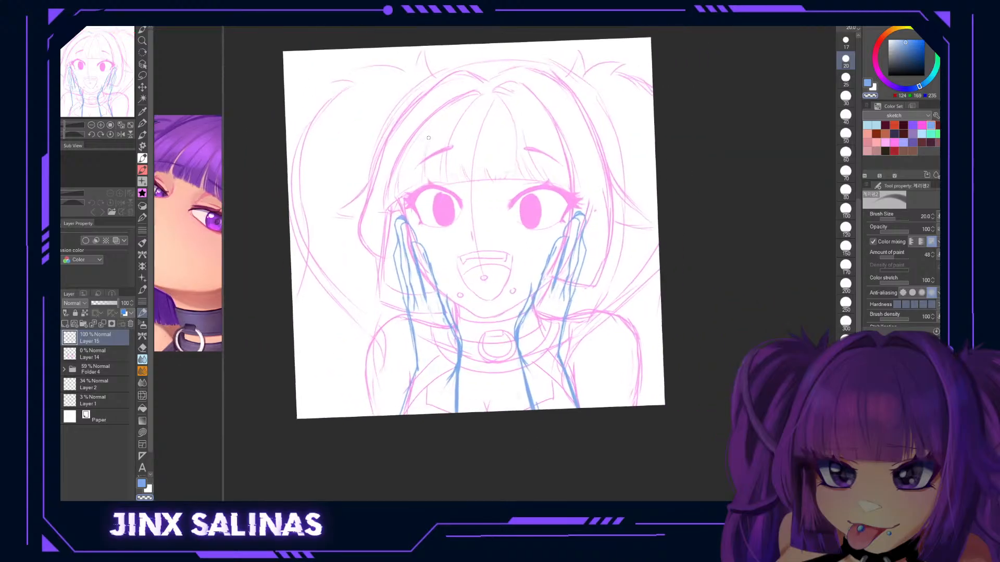
key(space)
drag(559, 258, 525, 264)
key(r)
drag(645, 195, 660, 195)
drag(530, 214, 547, 219)
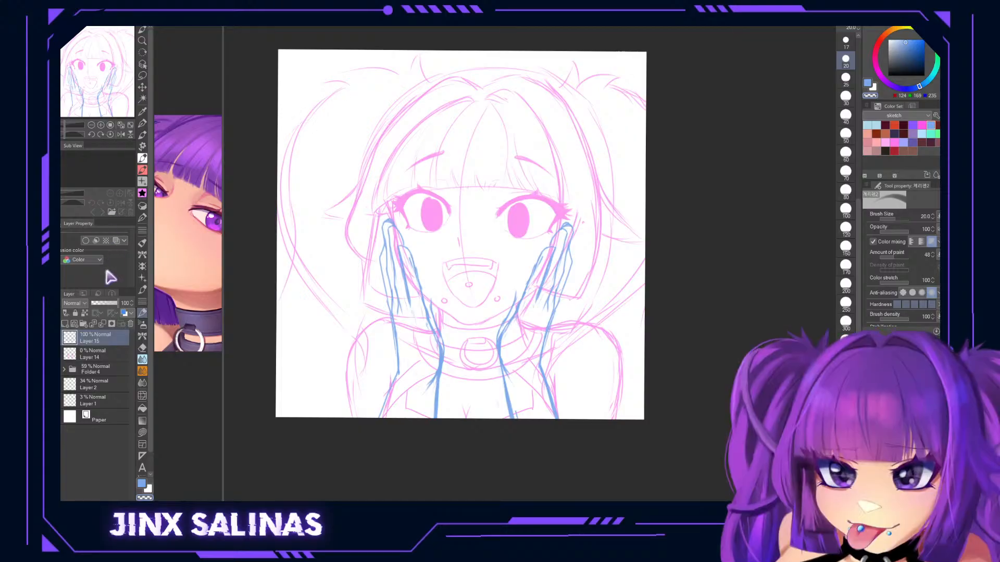
Widen the canvas on both sides of the character and apply the new canvas size.
key(ctrl+t)
drag(646, 235, 724, 236)
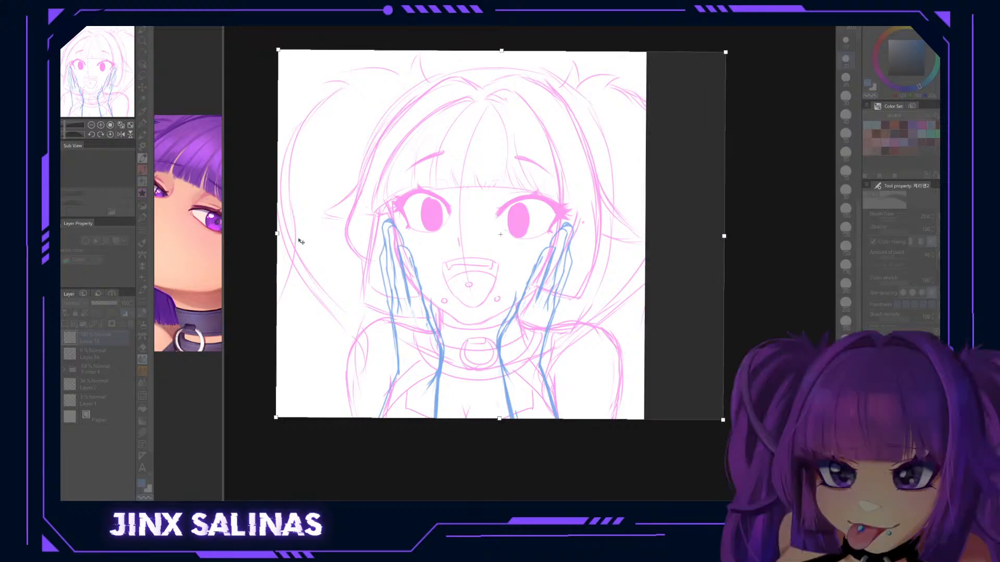
drag(277, 234, 233, 233)
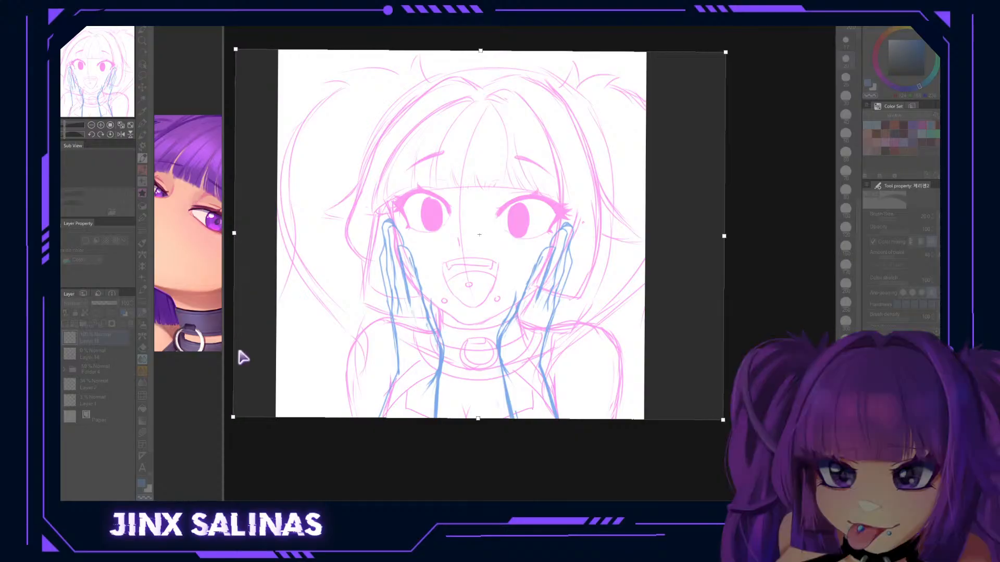
key(Return)
Extend the canvas downward below the character's chest and apply the new canvas size.
drag(539, 349, 515, 318)
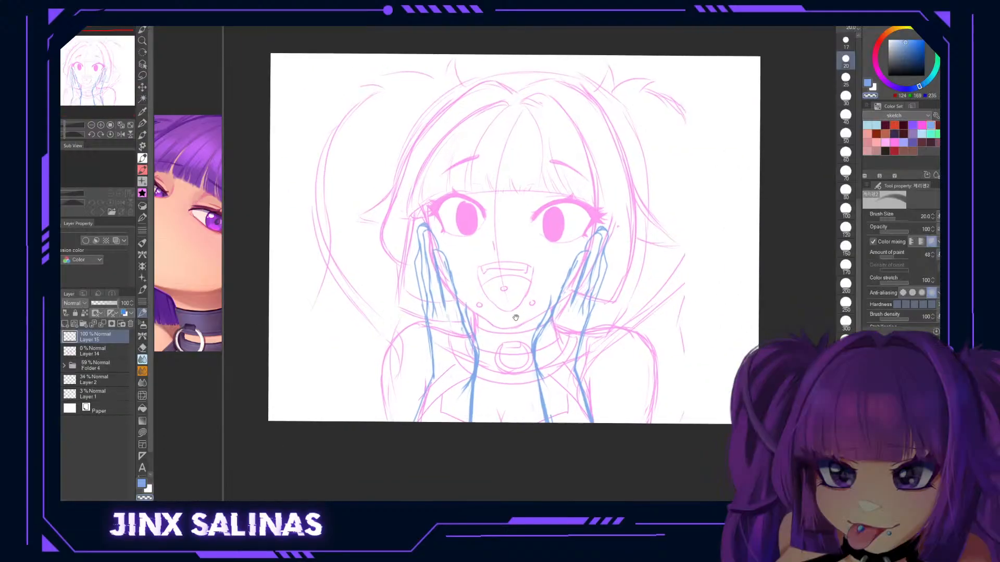
drag(573, 359, 557, 331)
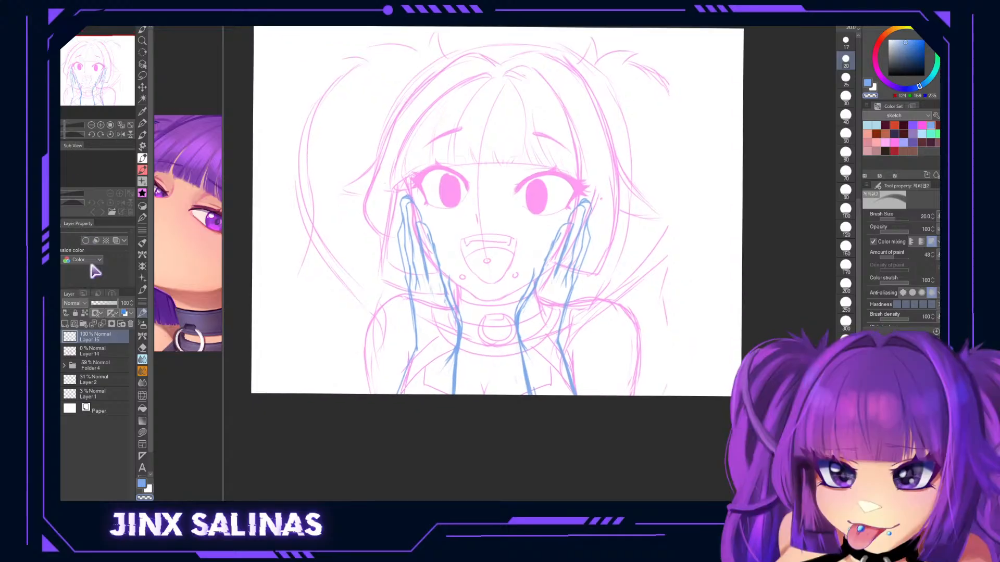
key(ctrl+t)
drag(496, 394, 496, 498)
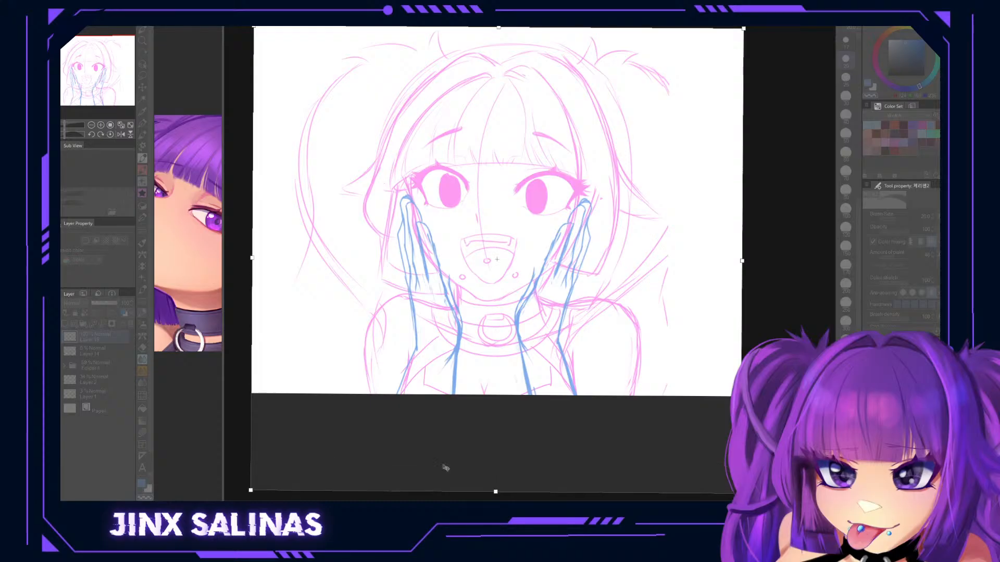
click(251, 359)
drag(569, 325, 528, 323)
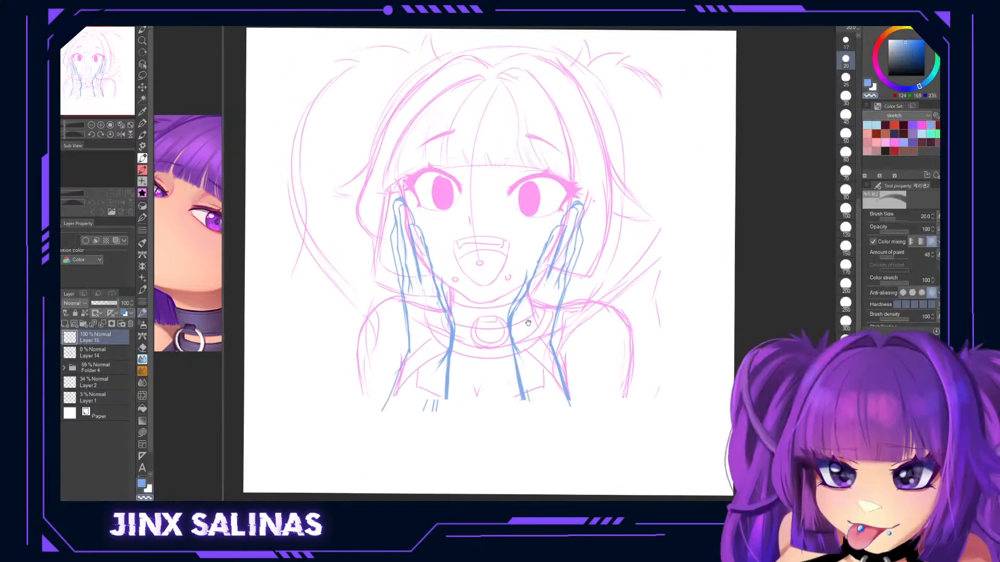
scroll(528, 322, down, 1)
drag(564, 286, 567, 286)
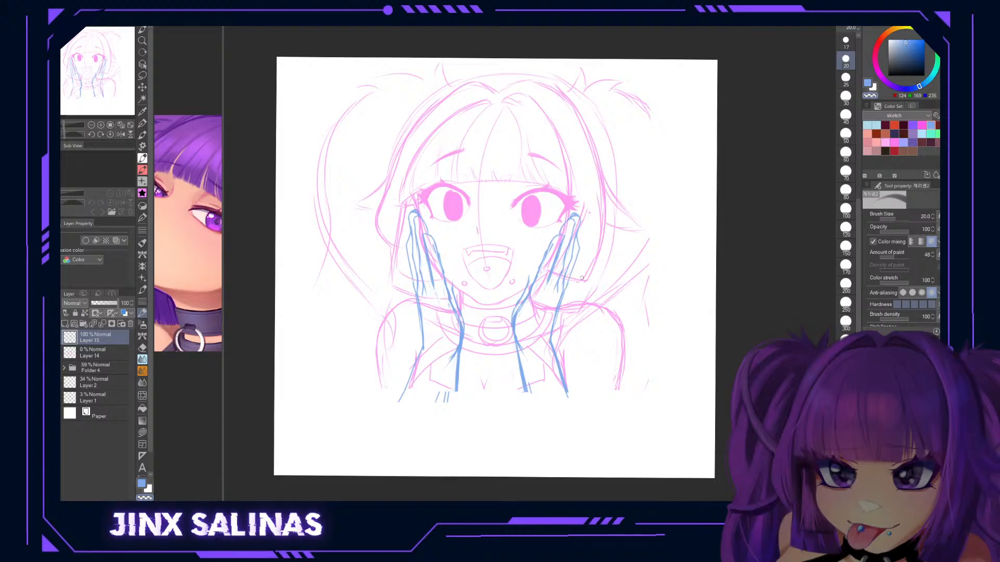
Create a new raster layer above Folder 4 for the arms.
scroll(567, 183, down, 1)
scroll(567, 183, up, 2)
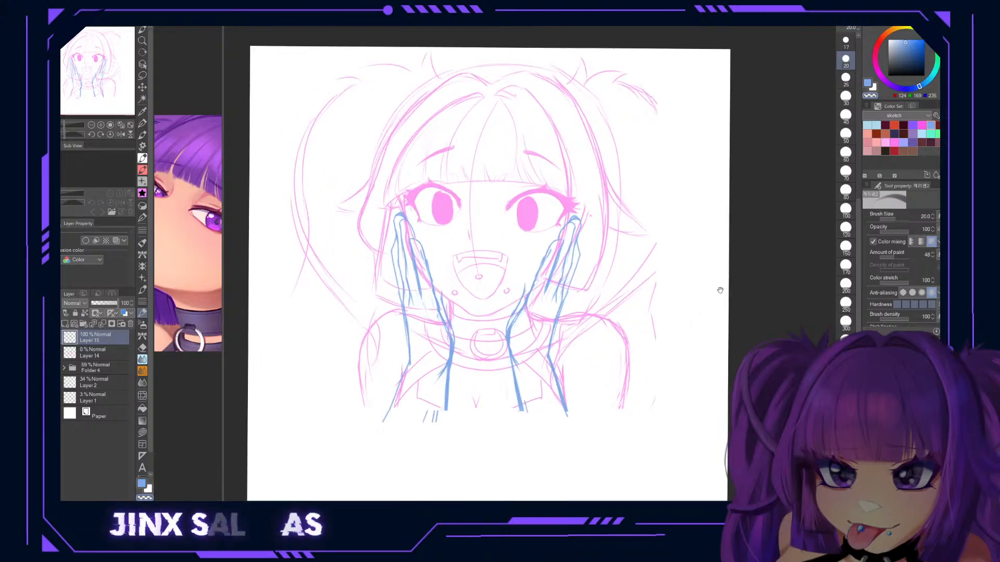
drag(711, 345, 705, 326)
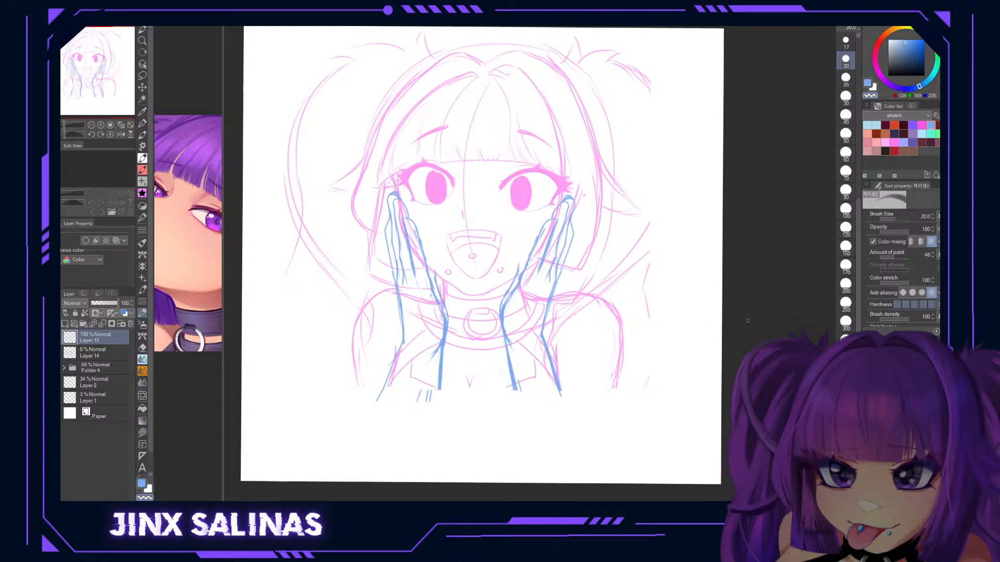
click(64, 368)
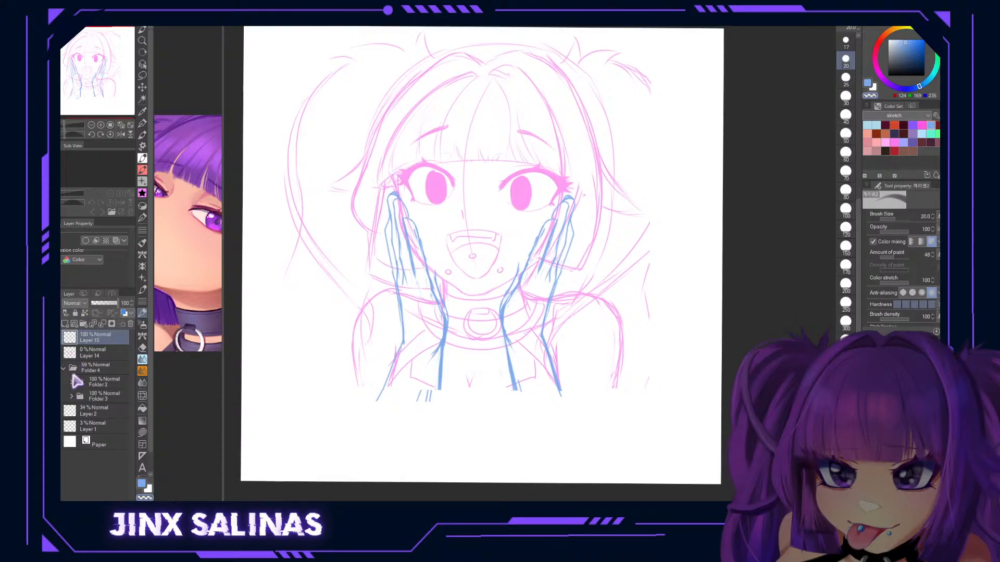
click(83, 368)
click(66, 323)
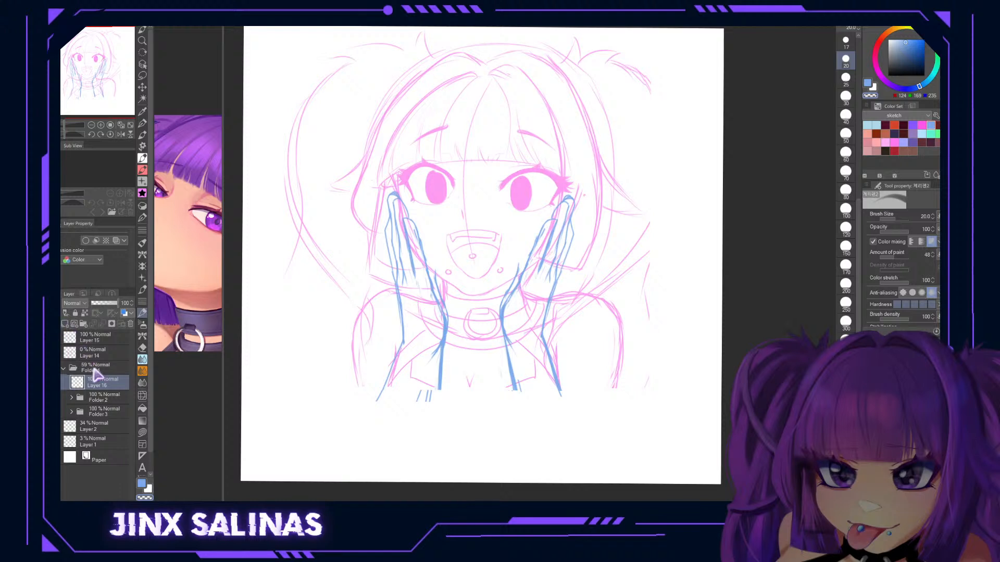
Preview the pink sketch with the blue hands hidden, show them again, and set the brush size to 30.
click(922, 125)
click(894, 142)
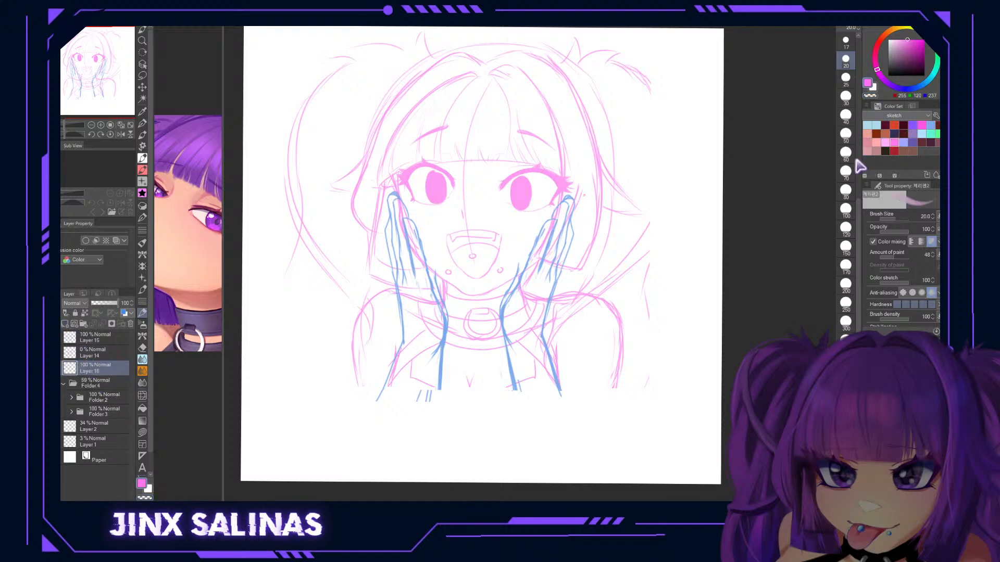
click(846, 152)
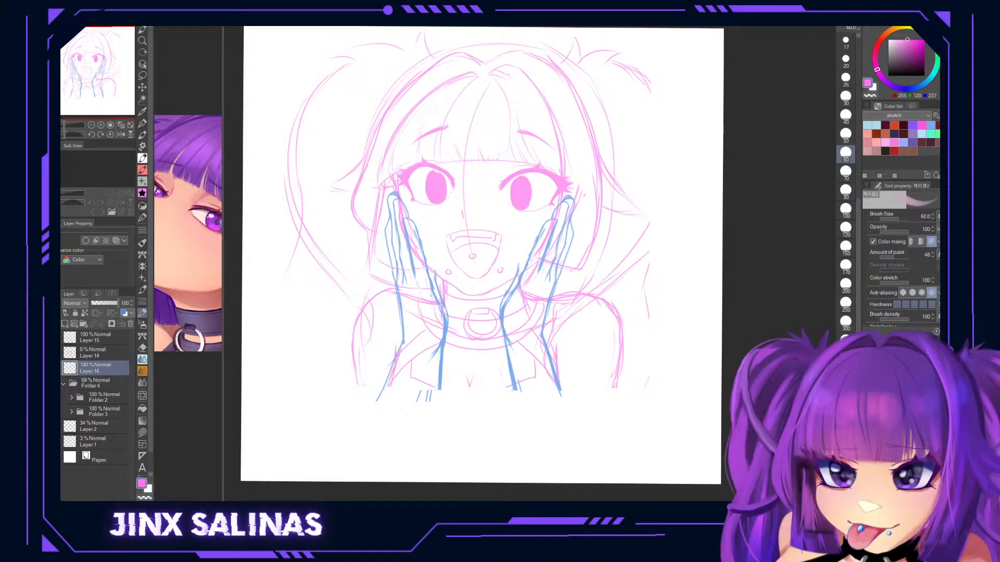
key(Delete)
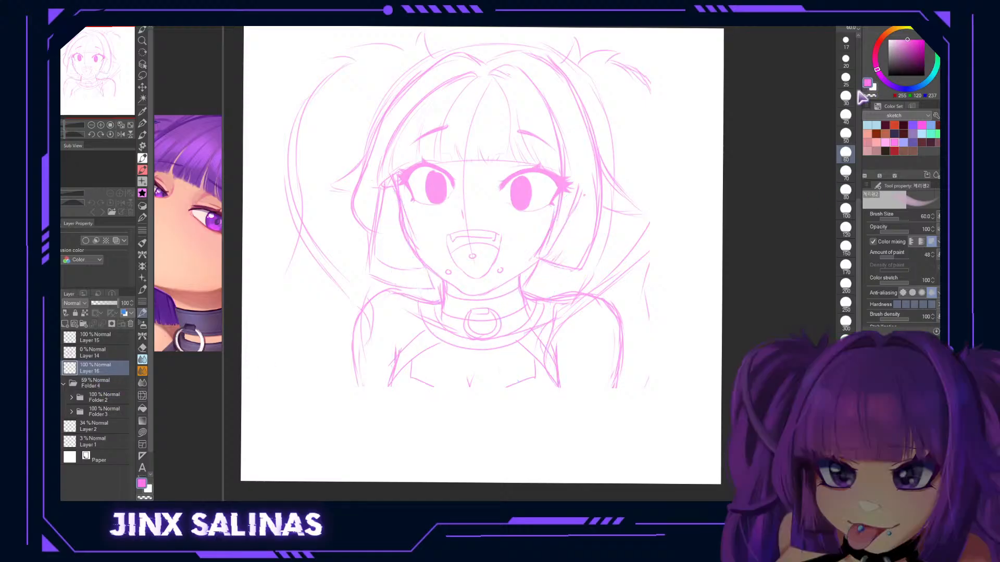
click(846, 116)
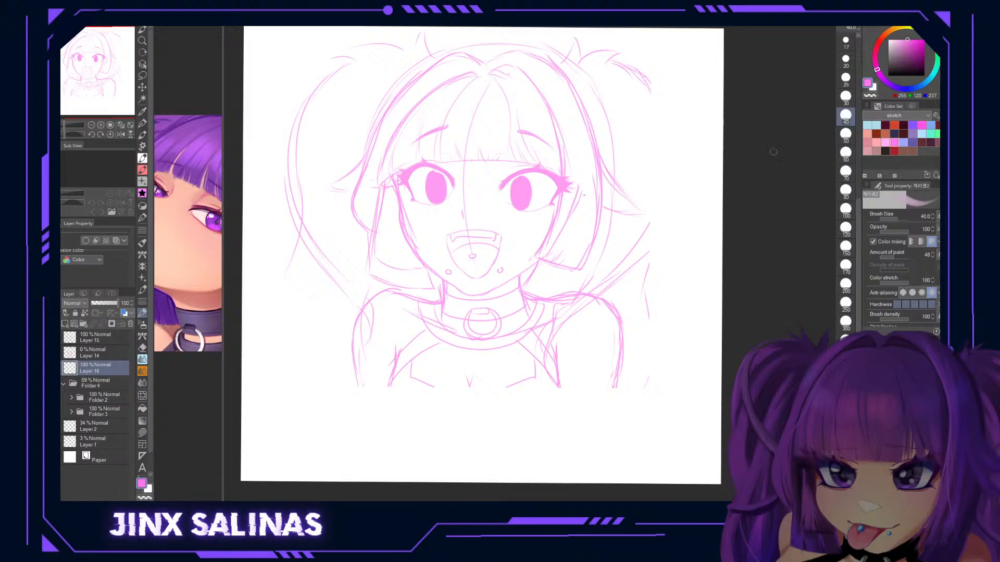
key(bracketleft)
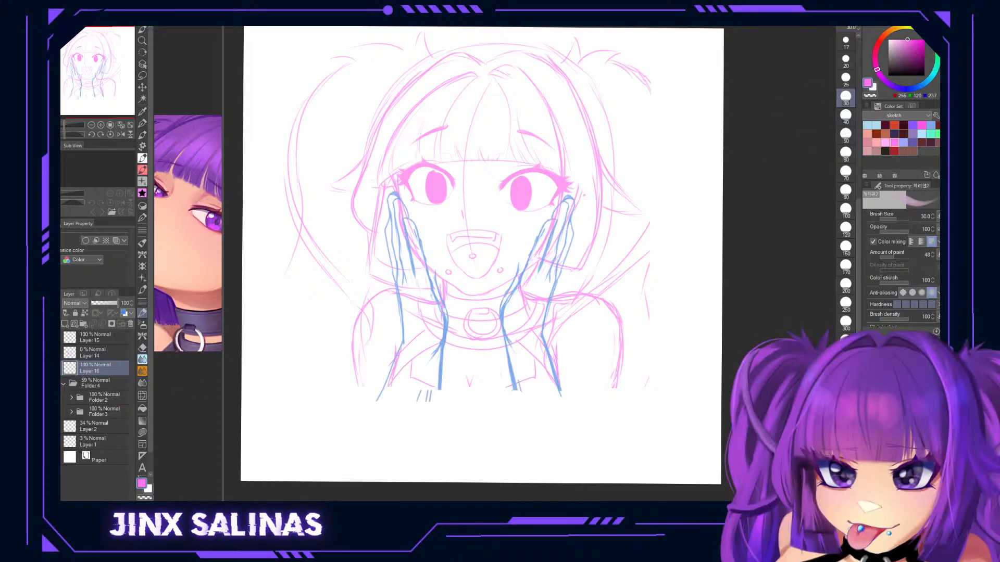
Extend the flipped hand's forearm in blue to an elbow near the canvas bottom and draw the upper arm's outer edge down from the shoulder.
drag(457, 439, 433, 409)
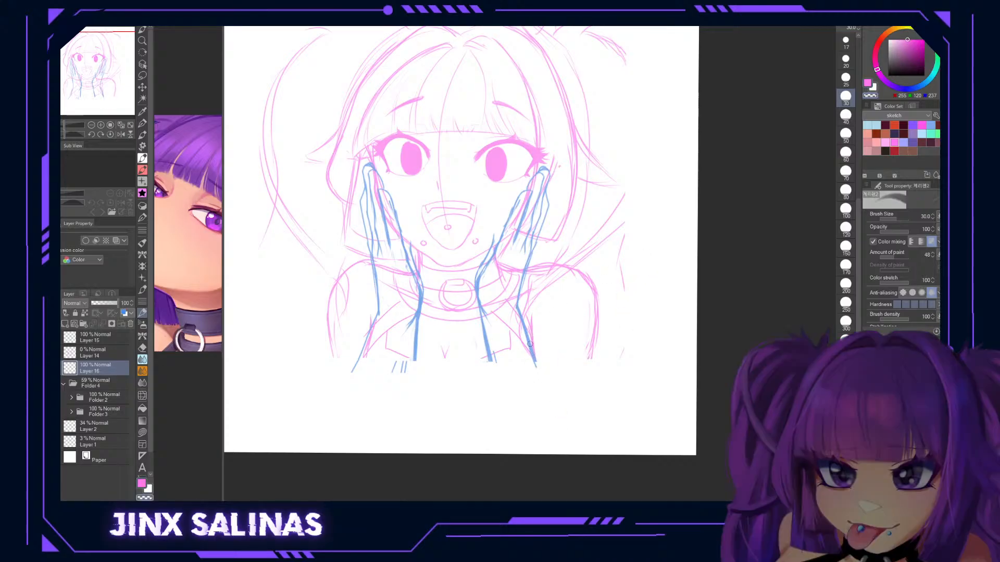
click(931, 125)
drag(530, 345, 570, 435)
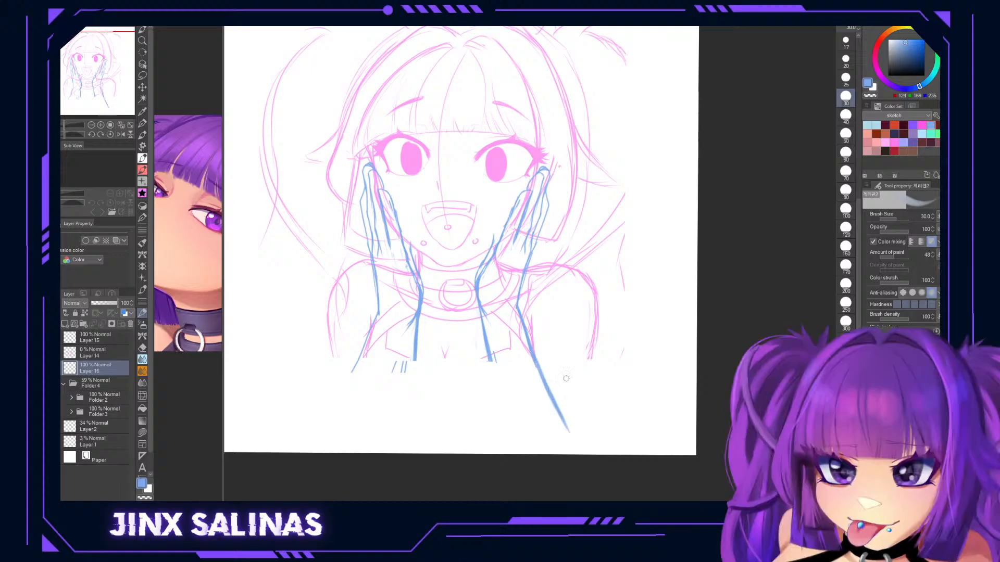
drag(487, 341, 513, 453)
drag(592, 353, 582, 428)
drag(588, 373, 583, 434)
mouse_move(589, 394)
mouse_down()
mouse_move(579, 452)
mouse_move(677, 388)
mouse_up()
Draw the original hand's forearm edges in blue to the canvas bottom and add that arm's outer upper-arm line from the shoulder.
drag(447, 311, 426, 431)
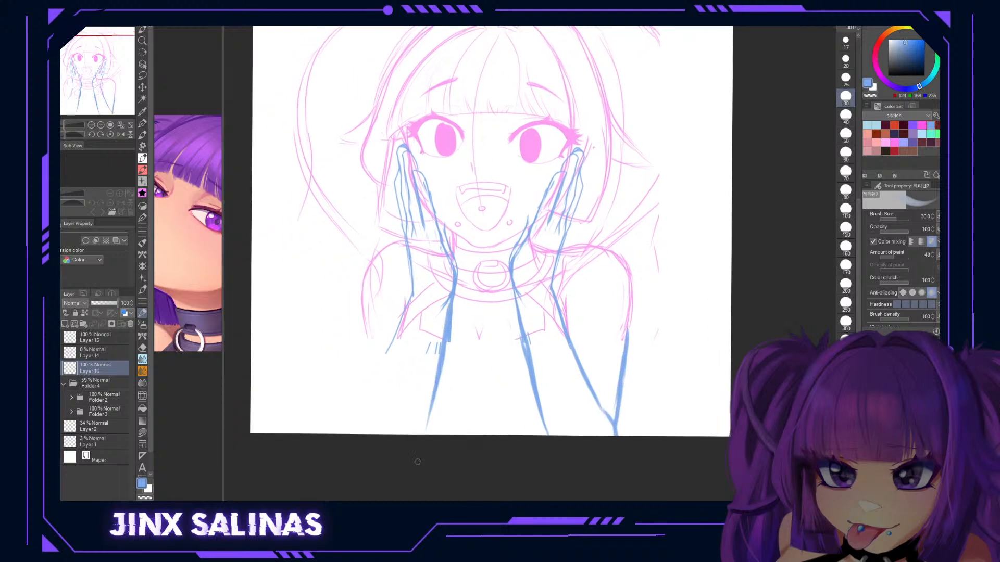
drag(396, 333, 365, 410)
drag(383, 361, 357, 439)
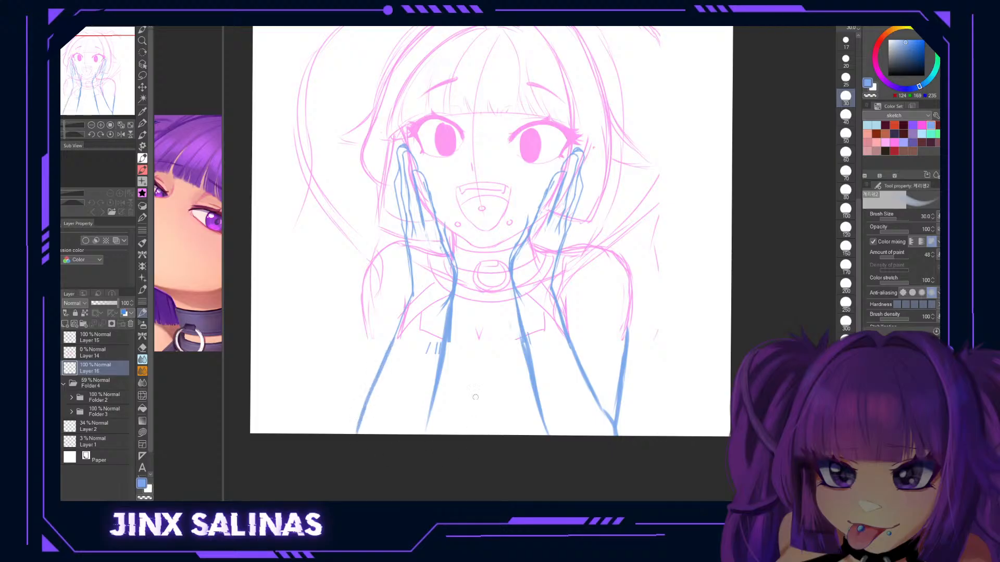
drag(366, 307, 365, 396)
drag(623, 380, 669, 394)
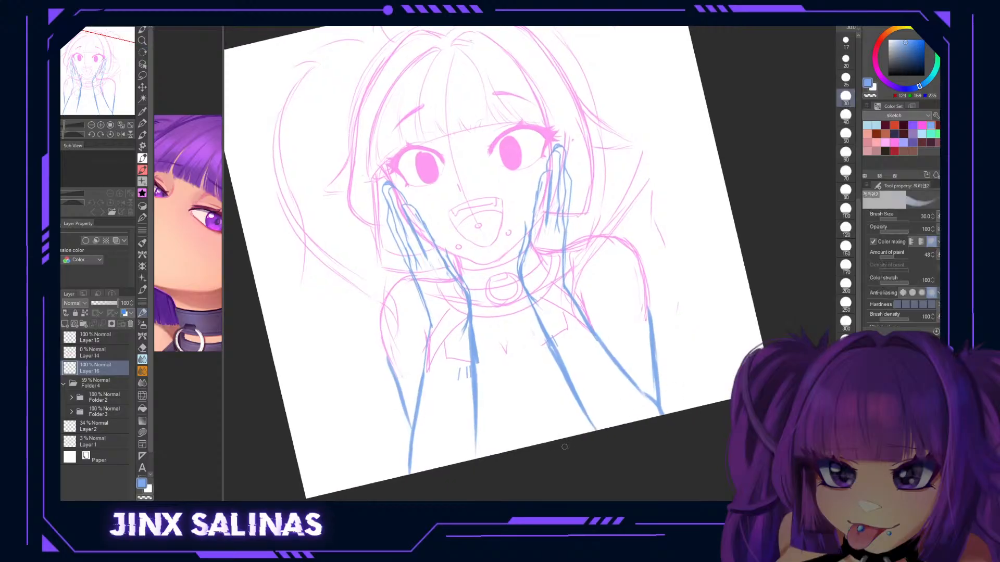
Sketch the top's pointed neckline and the cleavage lines on the chest in purple with brush size 6.
click(913, 125)
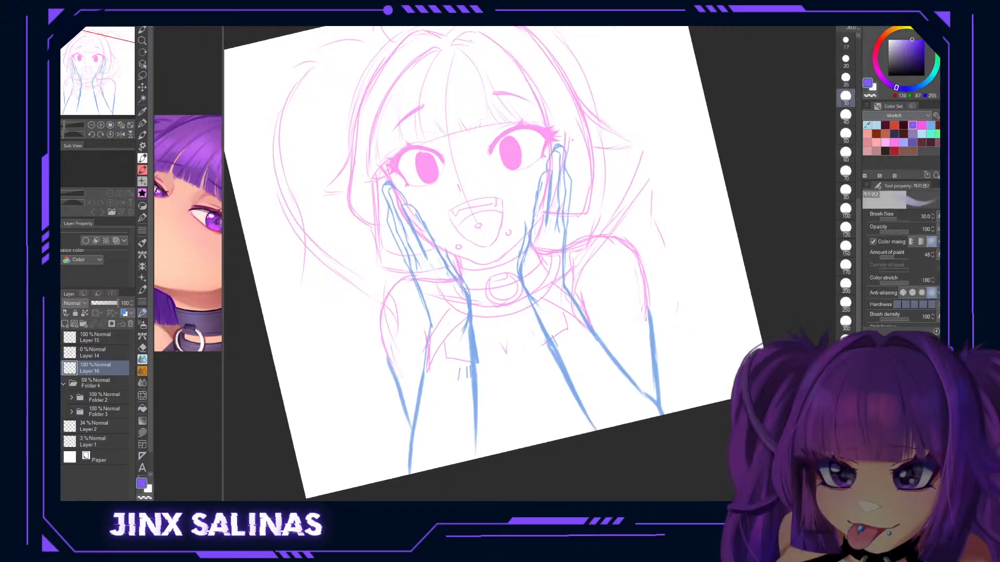
scroll(845, 130, up, 5)
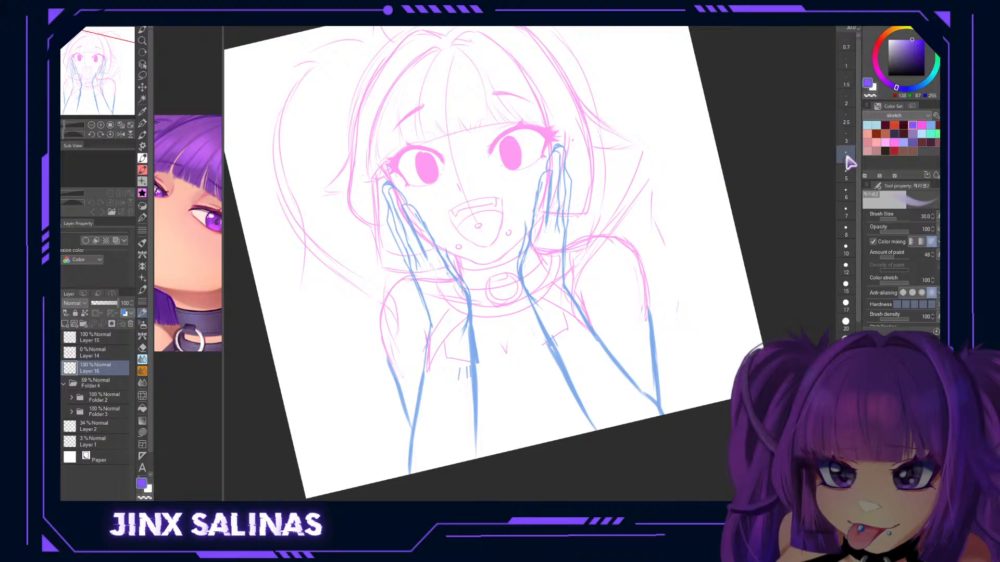
click(845, 194)
mouse_move(556, 338)
mouse_down()
mouse_move(538, 372)
mouse_move(562, 330)
mouse_move(530, 381)
mouse_up()
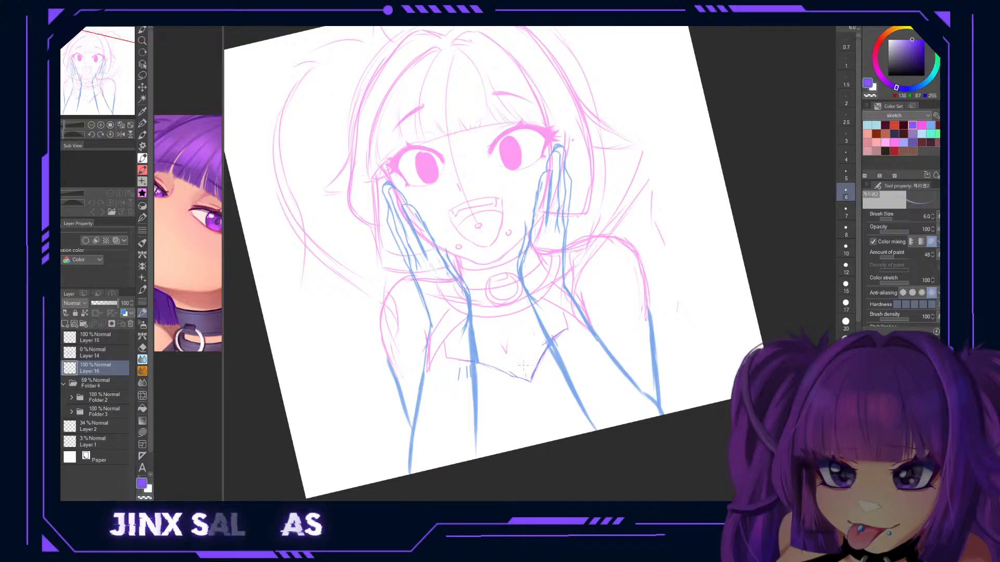
drag(530, 382, 506, 347)
drag(519, 360, 523, 335)
Clean up the purple chest lines with the transparent colour, using brush sizes 10 and 25.
click(871, 96)
click(846, 249)
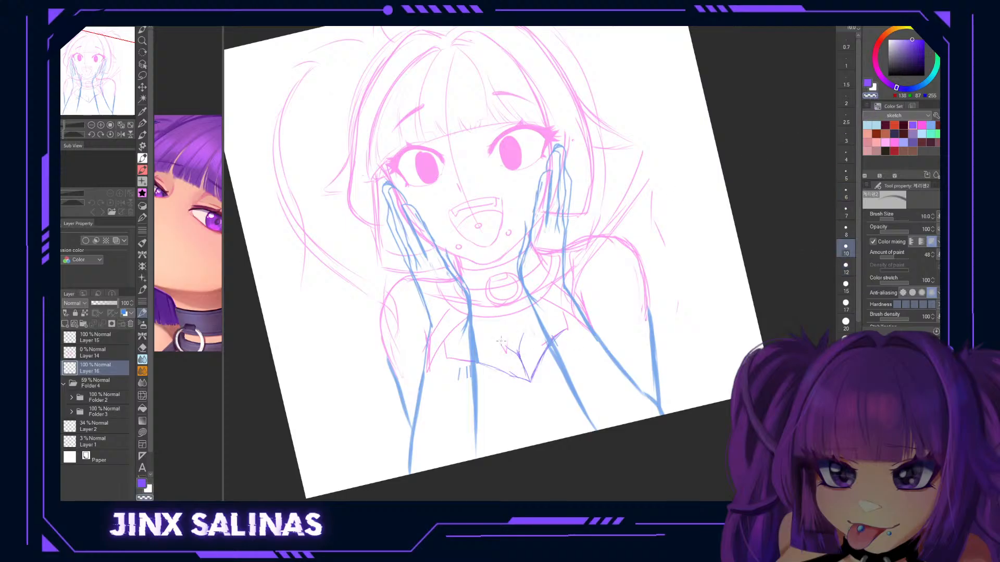
click(845, 338)
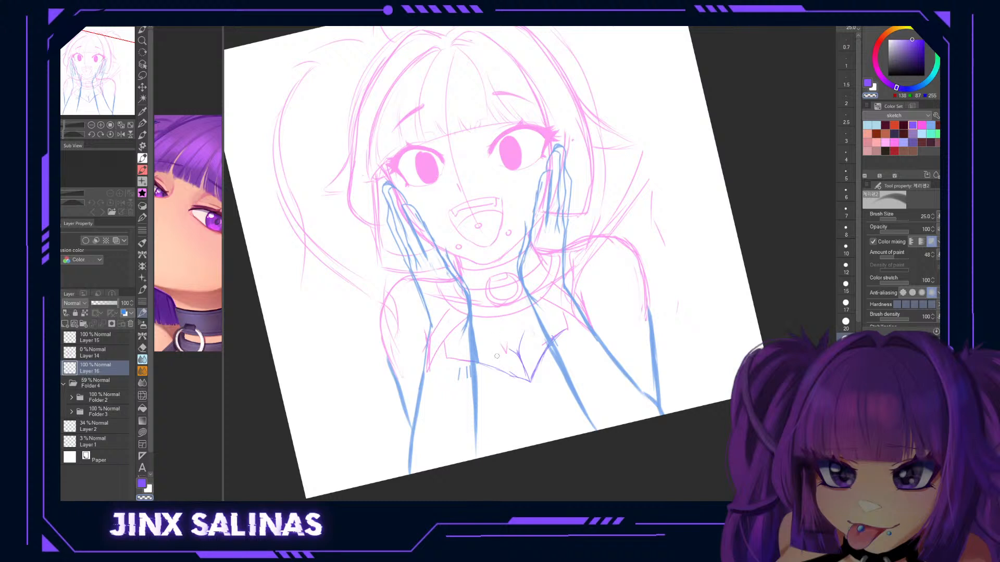
Redraw the V-shaped neckline deeper in purple at brush size 10 on Layer 16, and erase its stray overlaps with transparent colour at size 17.
click(104, 385)
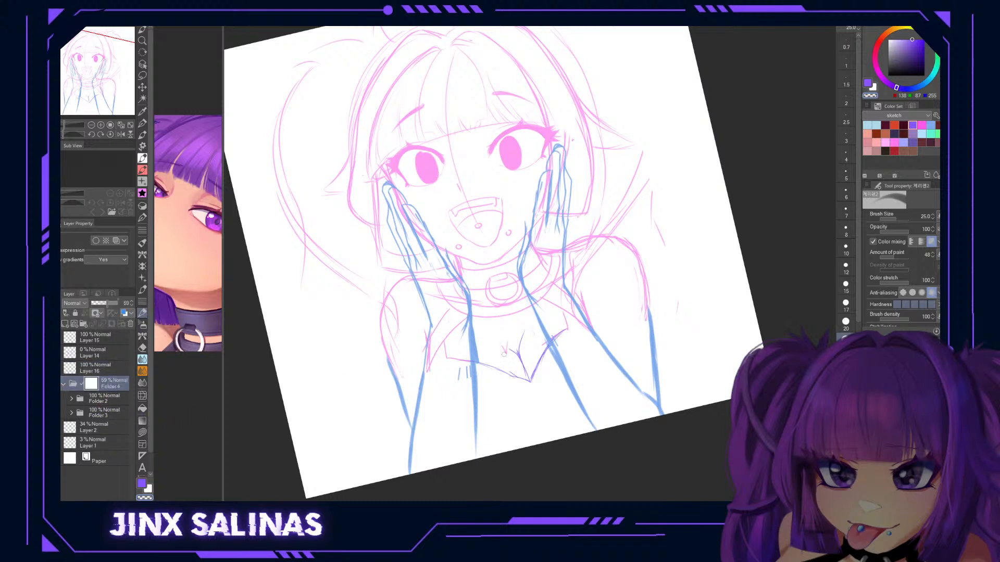
key(r)
drag(688, 257, 694, 288)
click(868, 83)
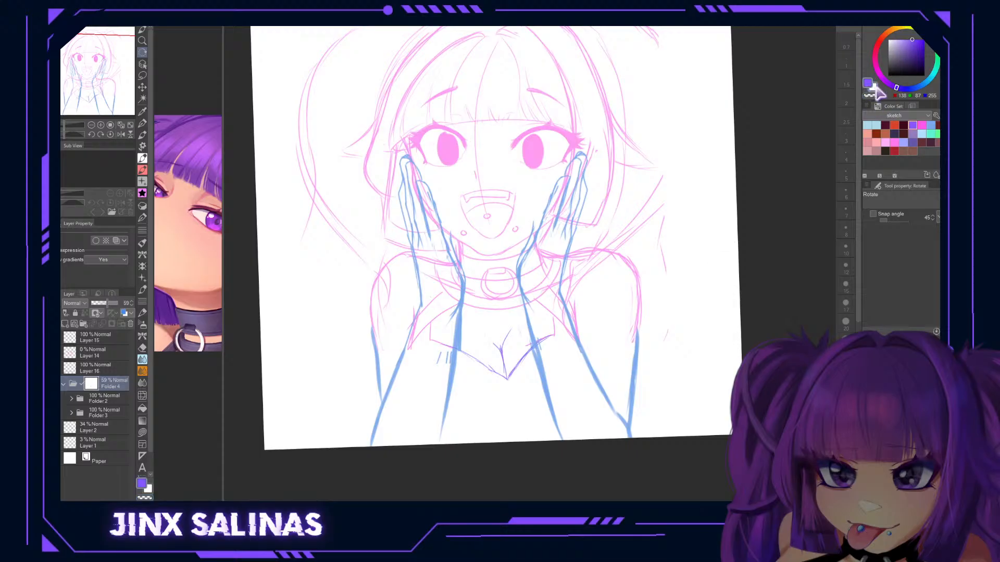
key(b)
click(846, 231)
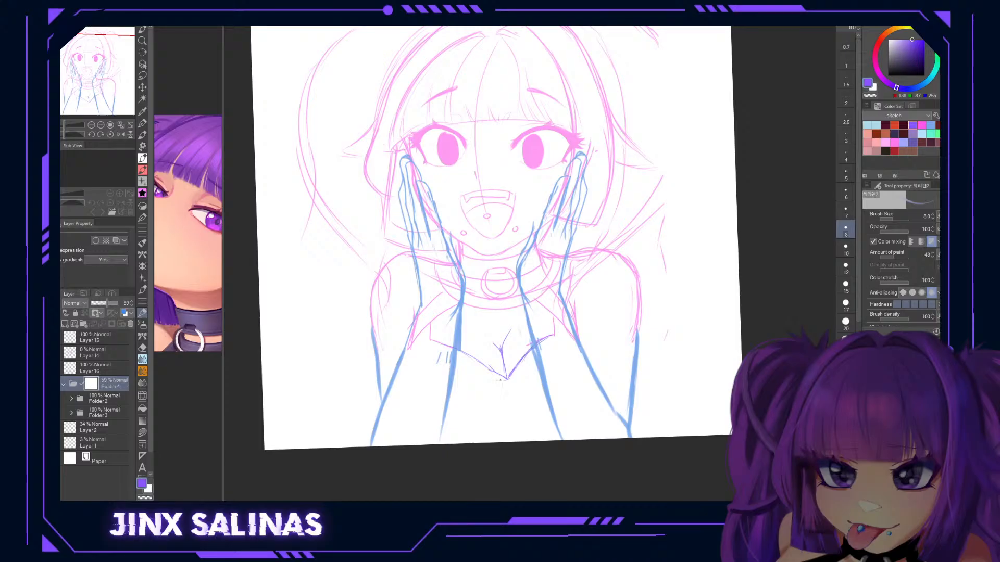
click(845, 248)
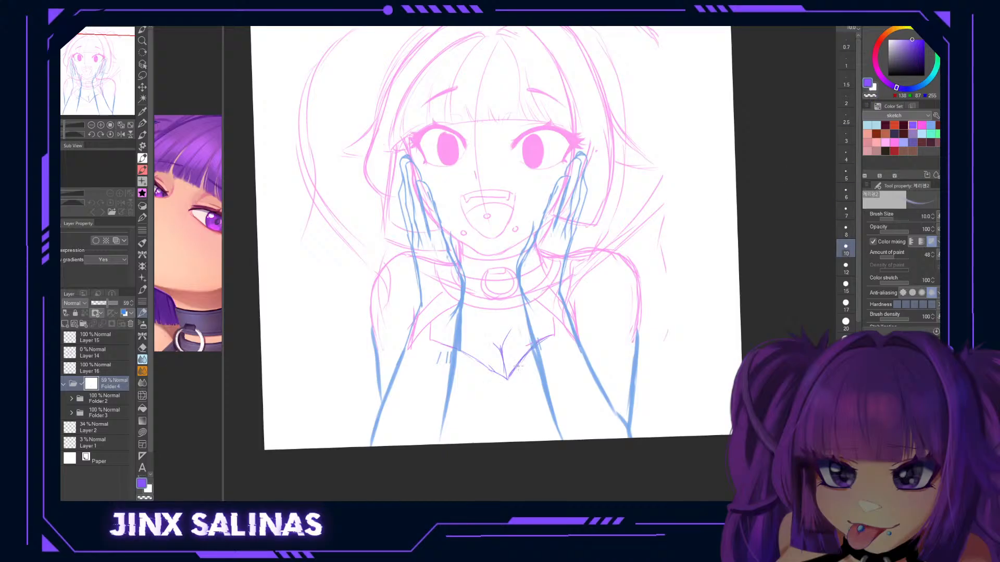
click(104, 368)
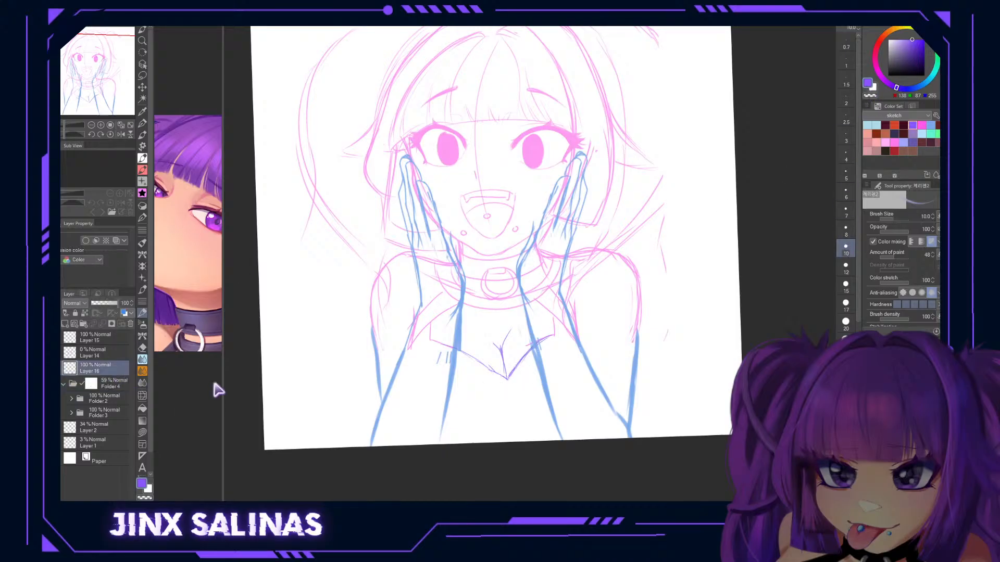
drag(521, 363, 496, 388)
drag(521, 364, 507, 392)
drag(547, 344, 495, 392)
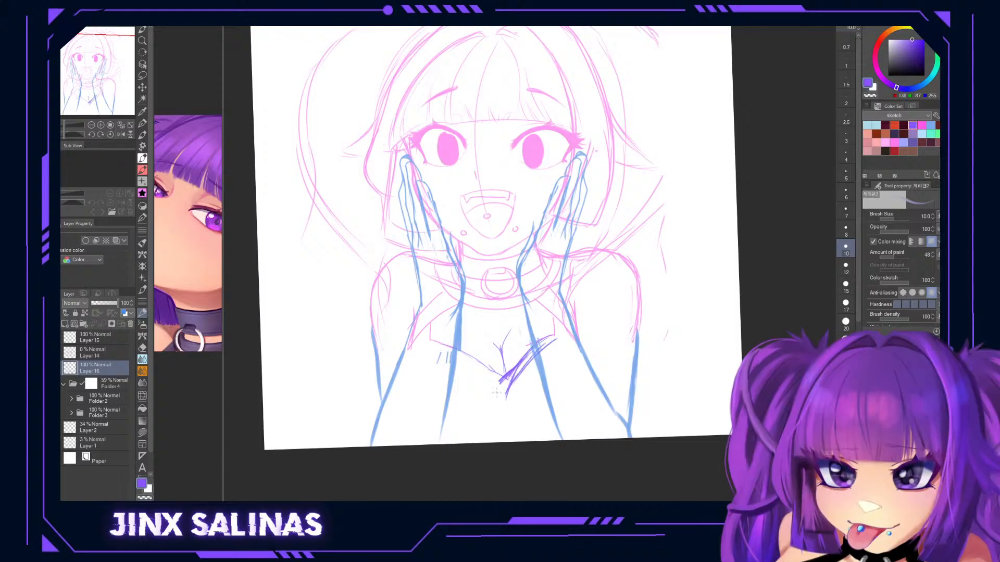
drag(430, 340, 505, 398)
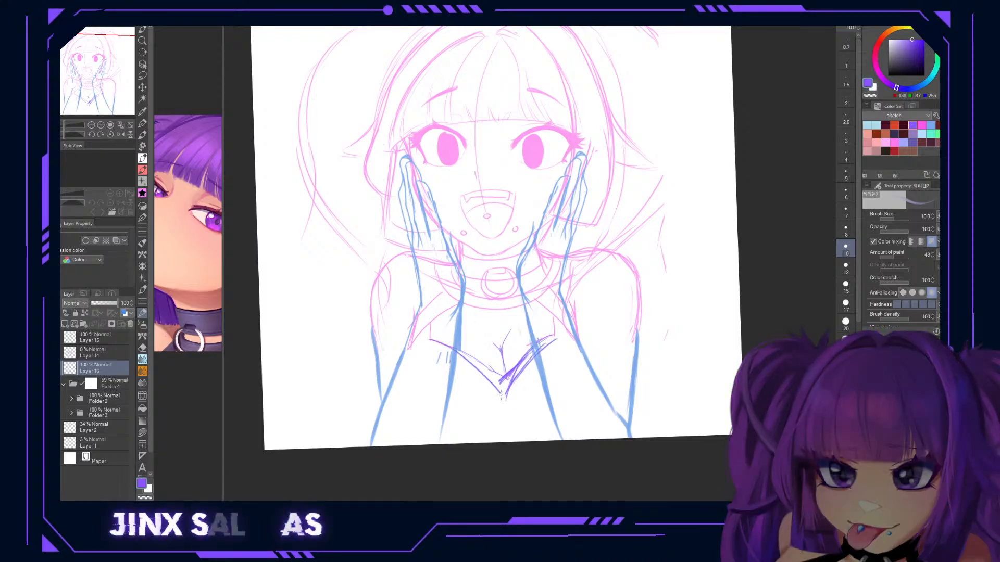
click(845, 304)
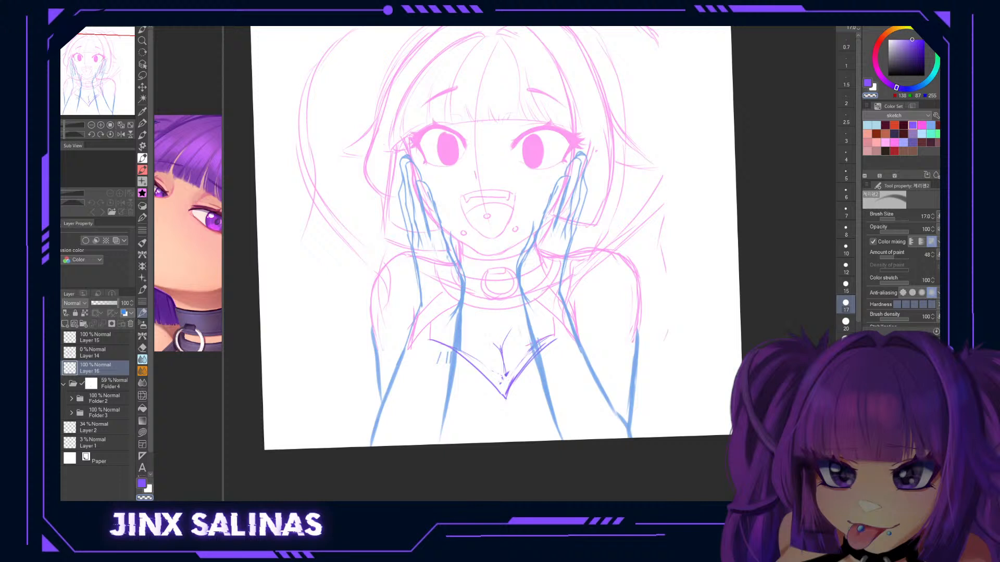
drag(533, 347, 520, 361)
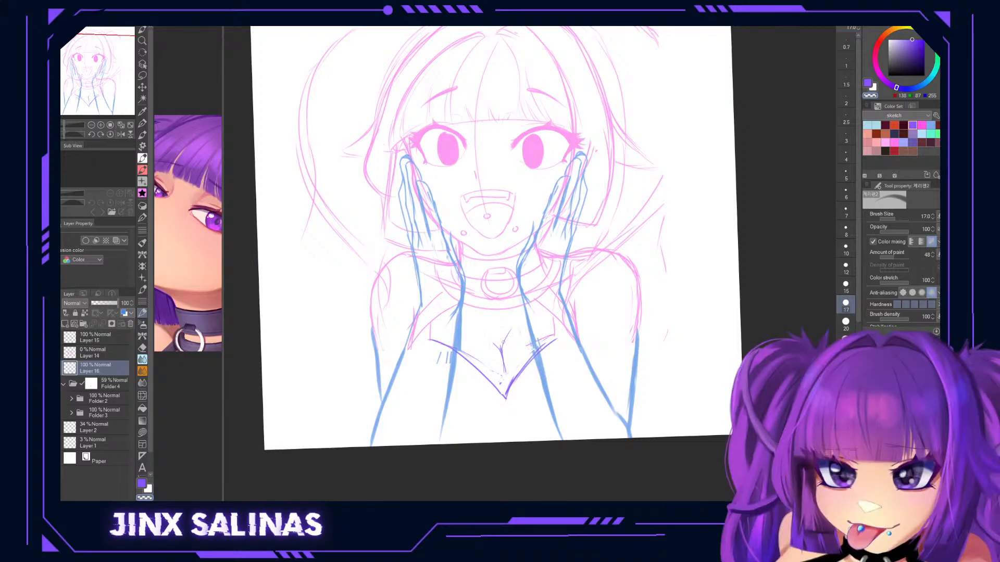
Sketch the rounded bust outline and the underbust curve in purple between the arms with brush size 8.
click(846, 229)
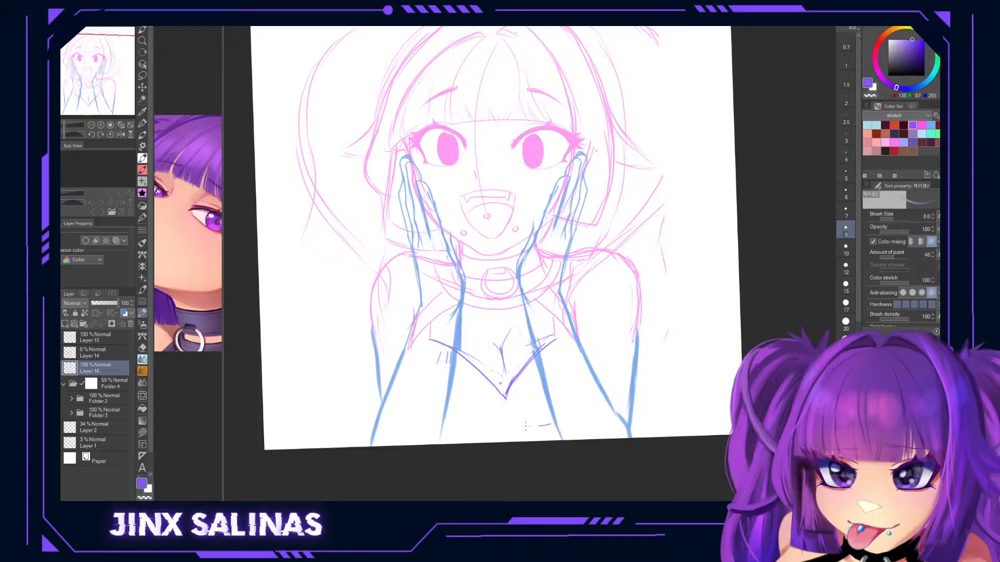
drag(550, 424, 449, 424)
key(ctrl+z)
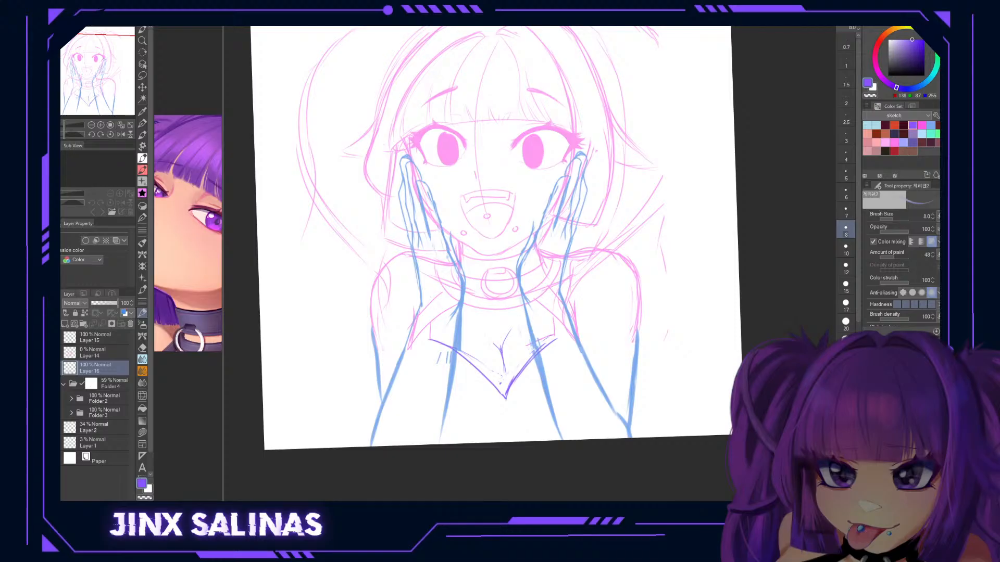
mouse_move(410, 348)
mouse_down()
mouse_move(400, 390)
mouse_move(415, 415)
mouse_move(497, 428)
mouse_move(565, 417)
mouse_up()
mouse_move(581, 344)
mouse_down()
mouse_move(605, 409)
mouse_move(603, 398)
mouse_move(551, 430)
mouse_up()
drag(584, 344, 601, 411)
mouse_move(597, 385)
mouse_down()
mouse_move(573, 411)
mouse_move(478, 431)
mouse_up()
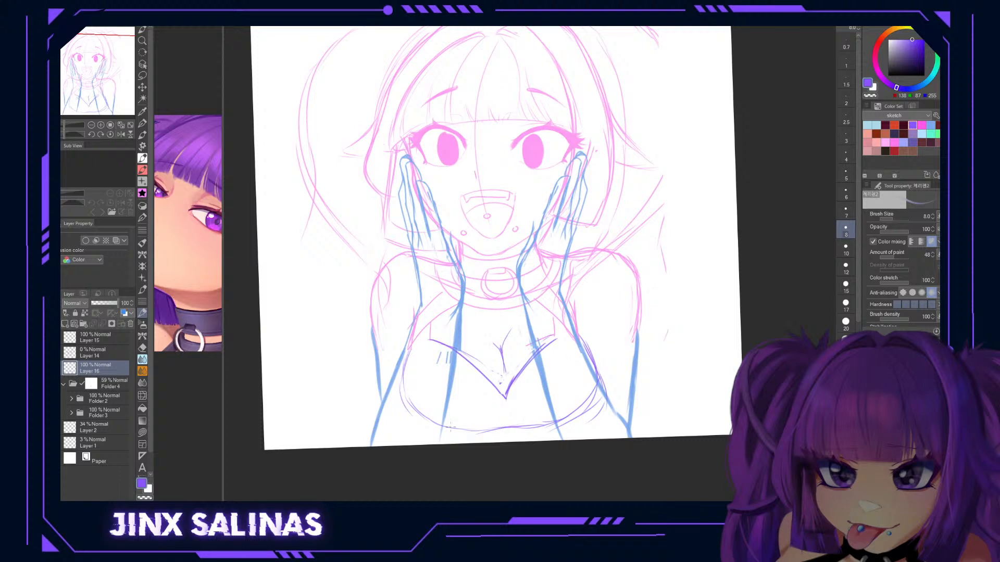
Sketch the purple torso sides from the underbust curve down to the canvas's lower edge.
mouse_move(416, 414)
mouse_down()
mouse_move(422, 438)
mouse_move(435, 438)
mouse_move(375, 404)
mouse_move(313, 293)
mouse_move(336, 229)
mouse_move(347, 273)
mouse_up()
key(ctrl+z)
key(ctrl+z)
mouse_move(406, 355)
mouse_down()
mouse_move(382, 366)
mouse_move(371, 347)
mouse_up()
mouse_move(387, 297)
mouse_down()
mouse_move(440, 362)
mouse_move(524, 369)
mouse_up()
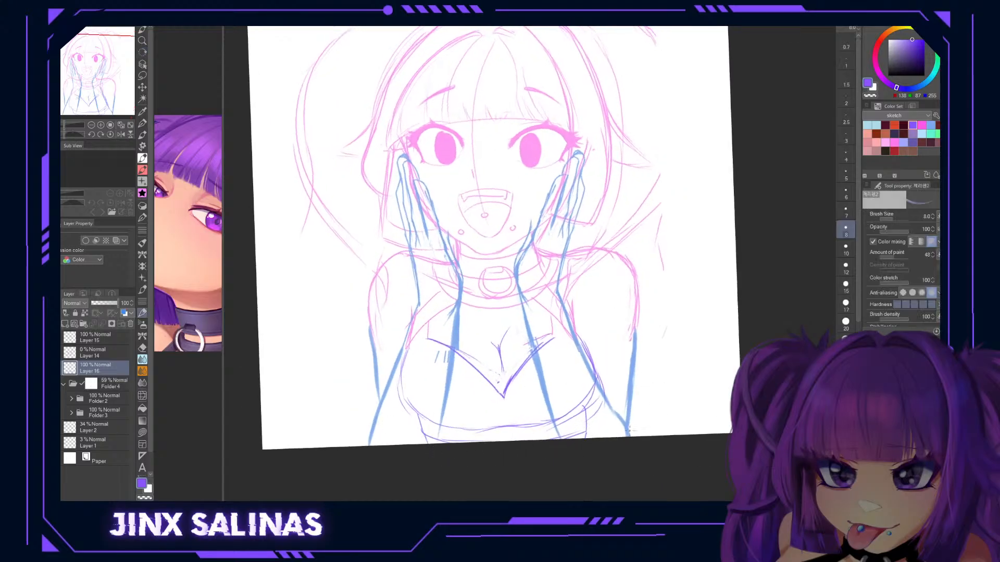
drag(665, 288, 657, 307)
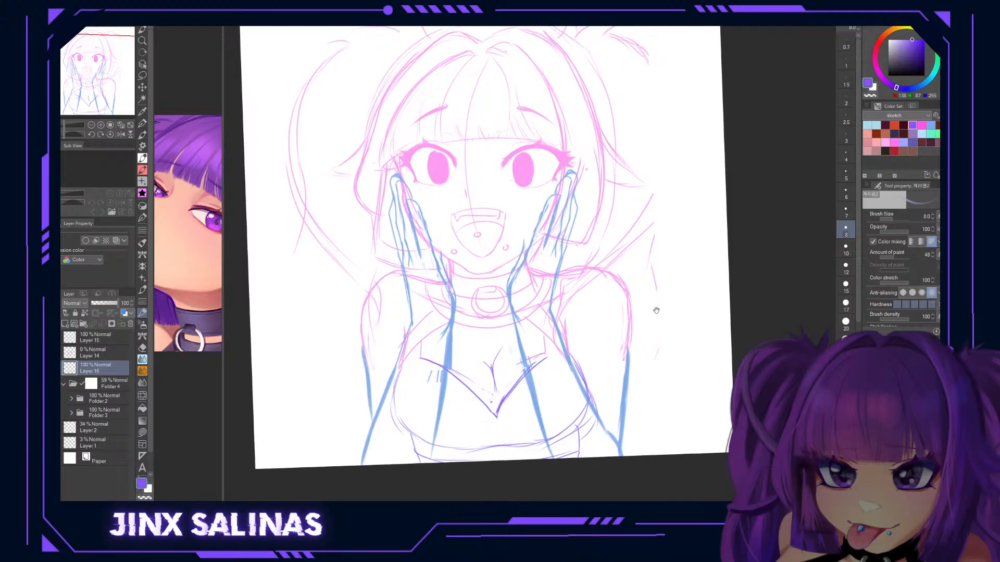
On Layer 13 in Folder 2, extend the left pigtail's outer edge in pink down to the canvas's lower edge.
click(72, 399)
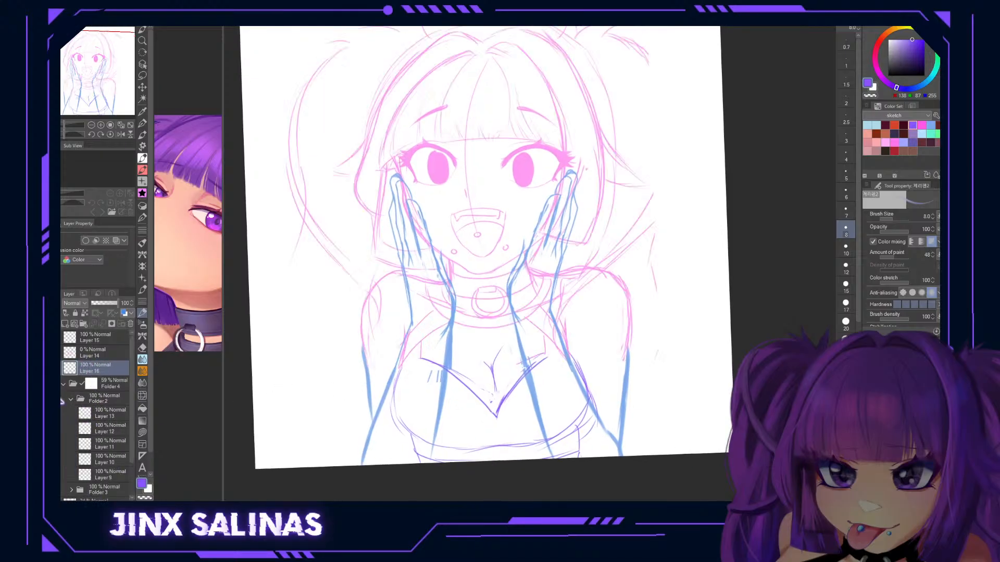
click(104, 414)
click(903, 142)
mouse_move(295, 245)
mouse_down()
mouse_move(276, 338)
mouse_move(277, 404)
mouse_move(299, 465)
mouse_up()
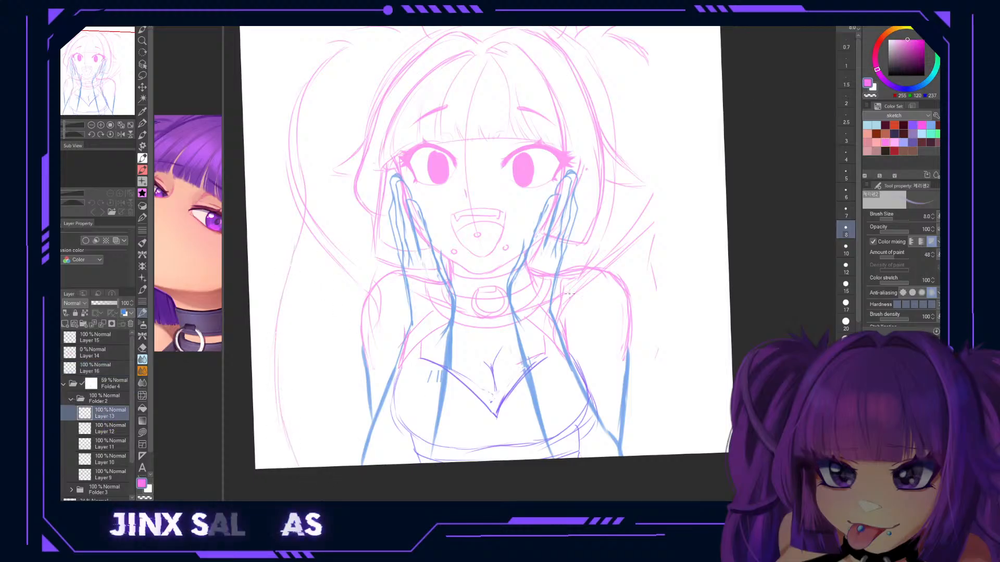
Extend the right pigtail in pink with long strands falling past the shoulder to the canvas's lower edge.
drag(522, 317, 530, 344)
mouse_move(639, 64)
mouse_down()
mouse_move(681, 94)
mouse_move(699, 162)
mouse_move(669, 284)
mouse_move(685, 367)
mouse_up()
mouse_move(683, 322)
mouse_down()
mouse_move(712, 418)
mouse_move(684, 304)
mouse_move(703, 389)
mouse_up()
drag(669, 193, 703, 404)
drag(723, 356, 716, 437)
drag(683, 184, 619, 296)
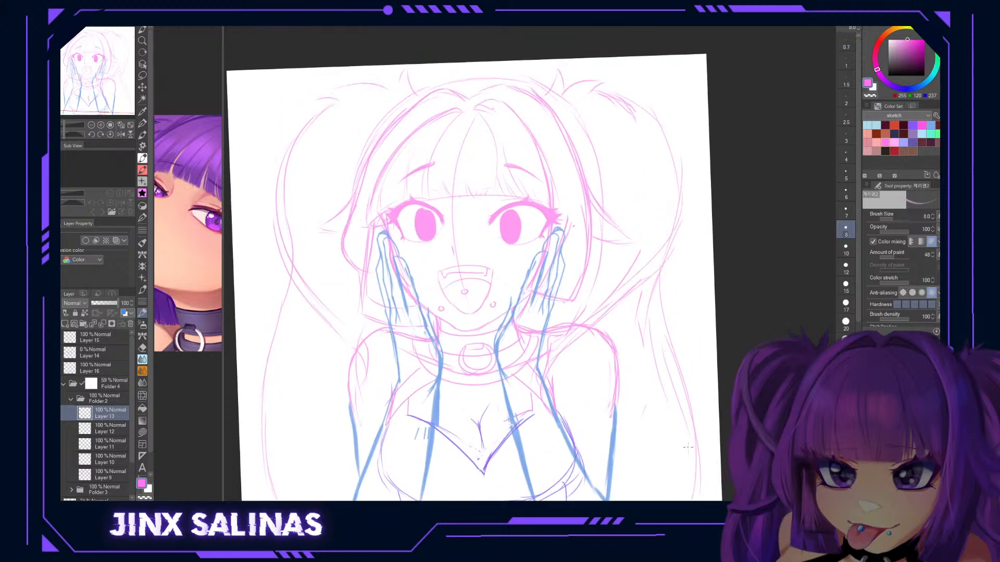
Add the lower inner strands of both pigtails in pink beside the arms and reset the canvas rotation.
drag(664, 434, 656, 398)
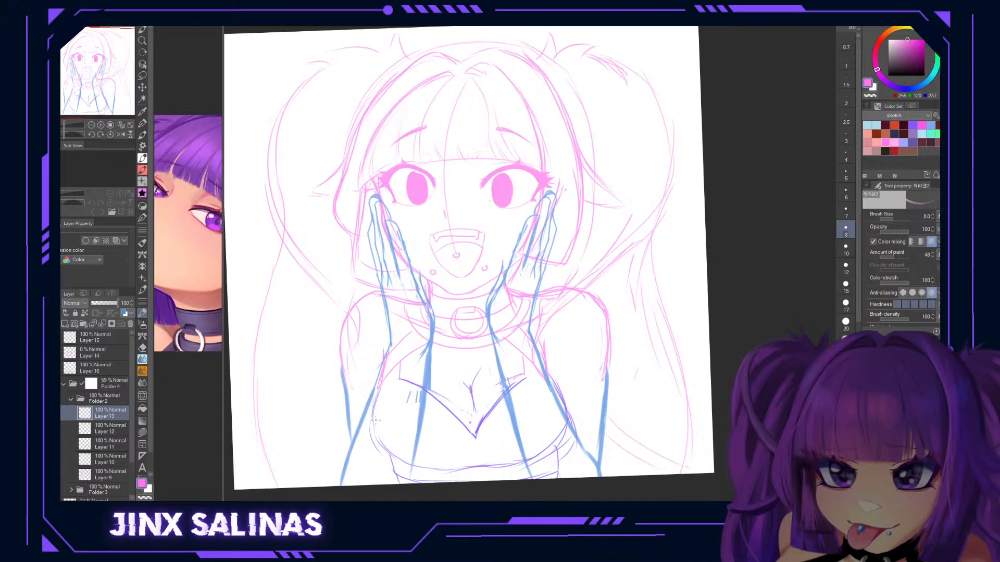
mouse_move(342, 408)
mouse_down()
mouse_move(288, 447)
mouse_move(274, 476)
mouse_up()
drag(576, 372, 610, 372)
mouse_move(696, 296)
mouse_down()
mouse_move(680, 348)
mouse_move(696, 312)
mouse_move(683, 295)
mouse_move(663, 317)
mouse_up()
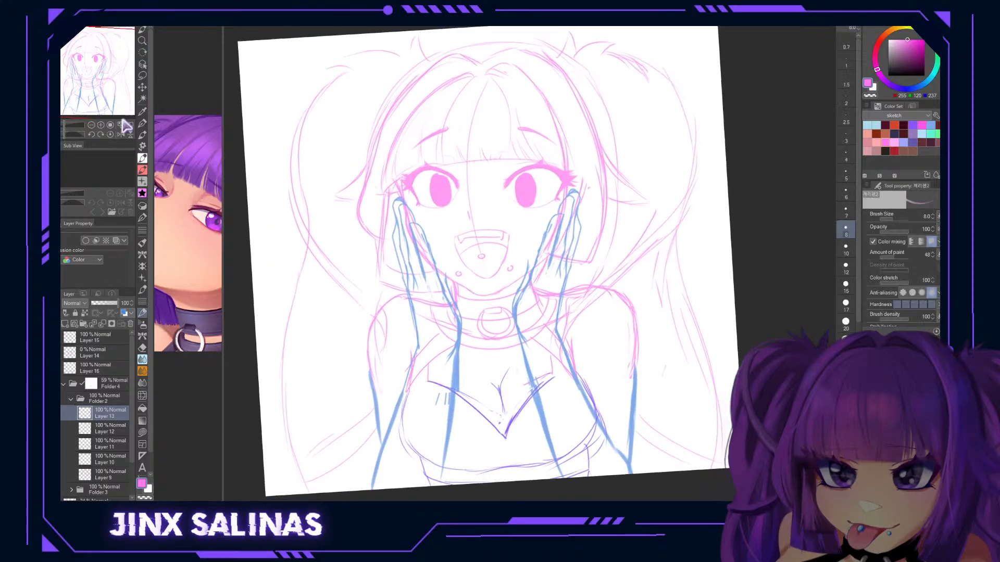
click(110, 134)
drag(447, 239, 457, 250)
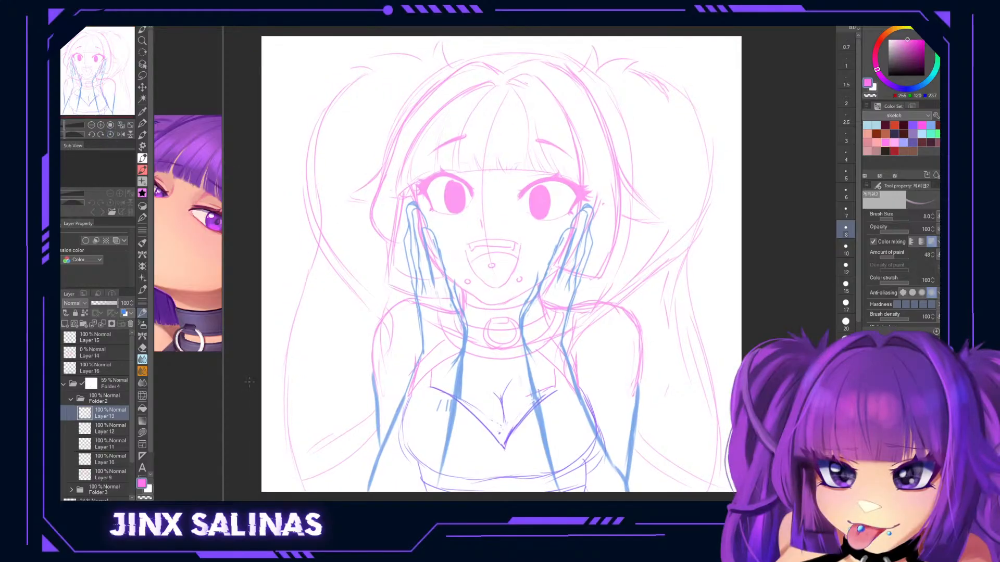
Move the eyes and eyebrows in Folder 1 slightly to the left.
scroll(100, 453, down, 3)
click(73, 448)
click(93, 423)
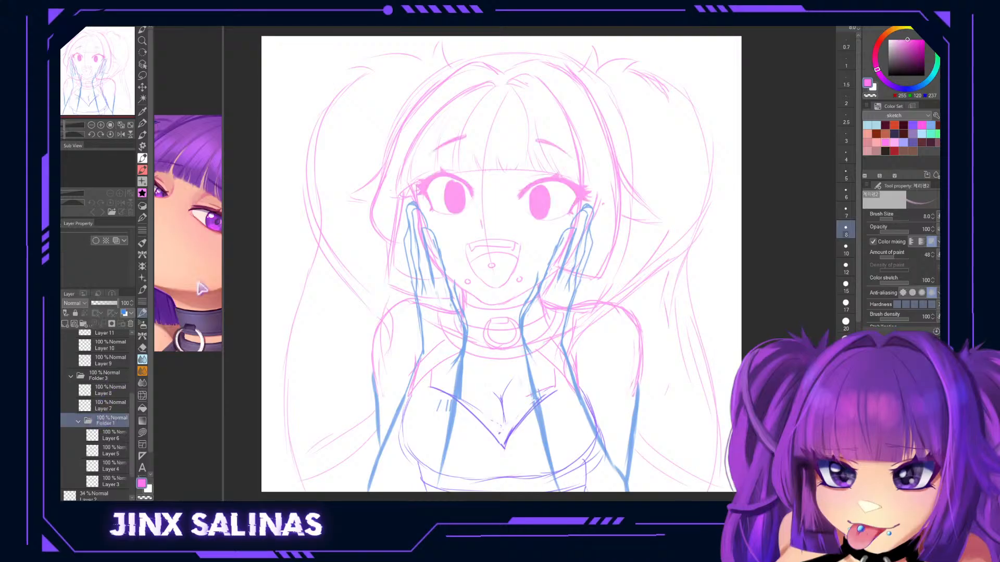
key(ctrl+shift+t)
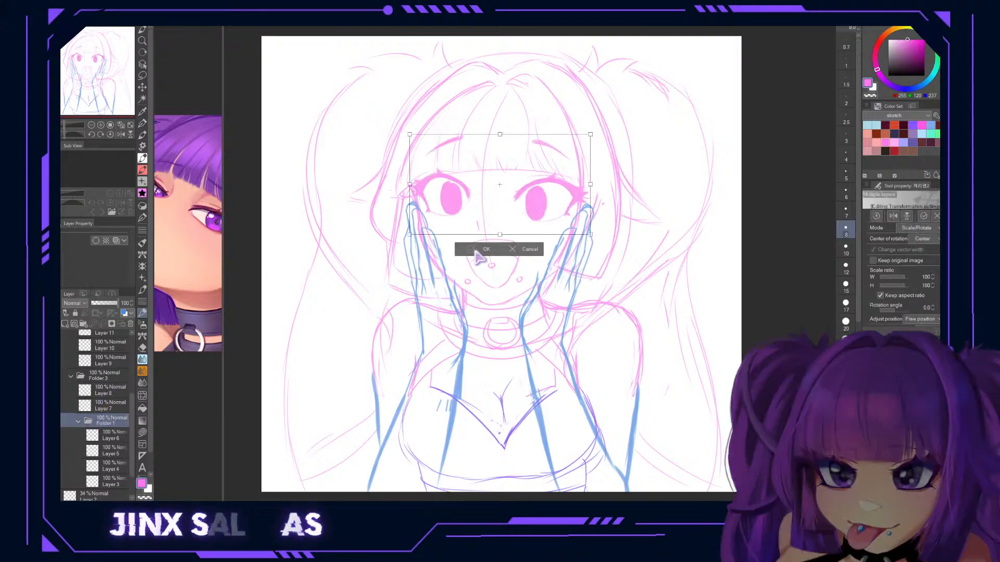
click(475, 249)
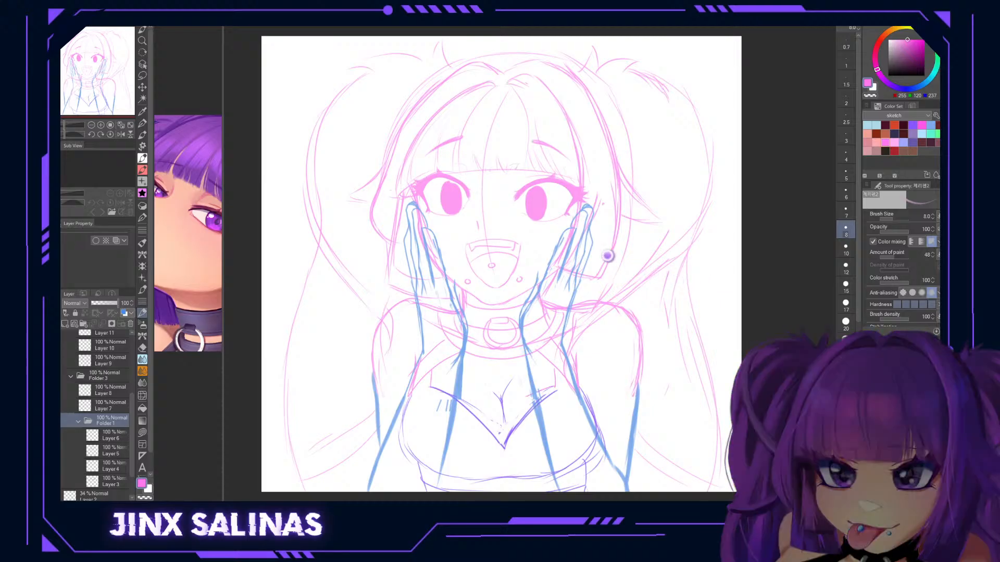
Nudge the eyes and eyebrows in Folder 1 again, slightly down and to the right.
key(ctrl+shift+t)
drag(515, 208, 514, 205)
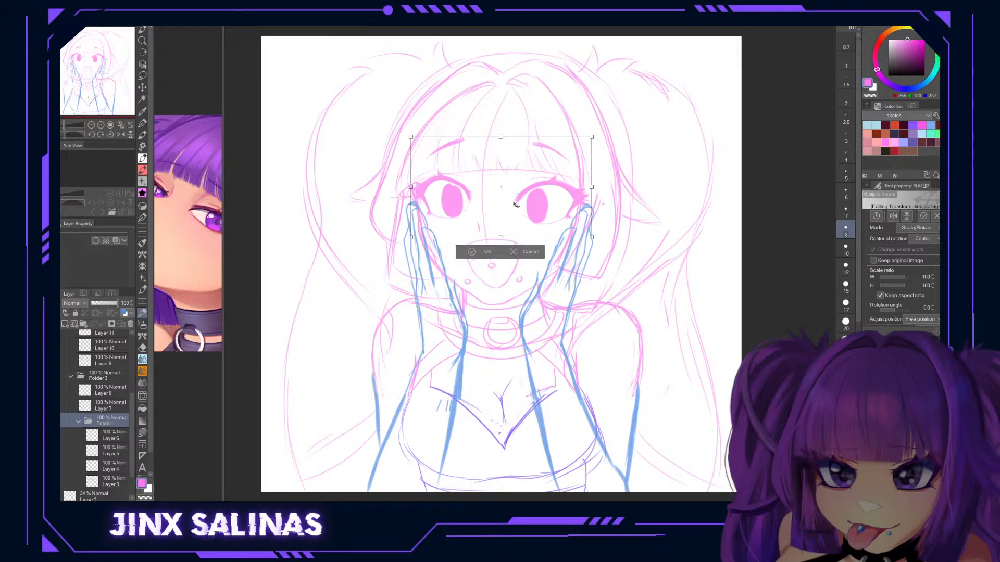
click(470, 252)
key(r)
drag(700, 219, 661, 197)
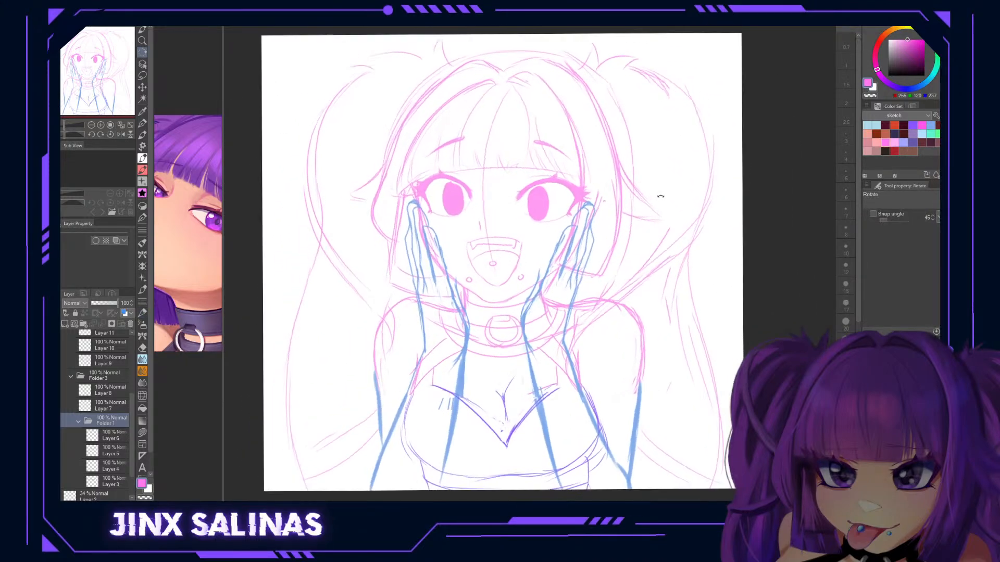
key(b)
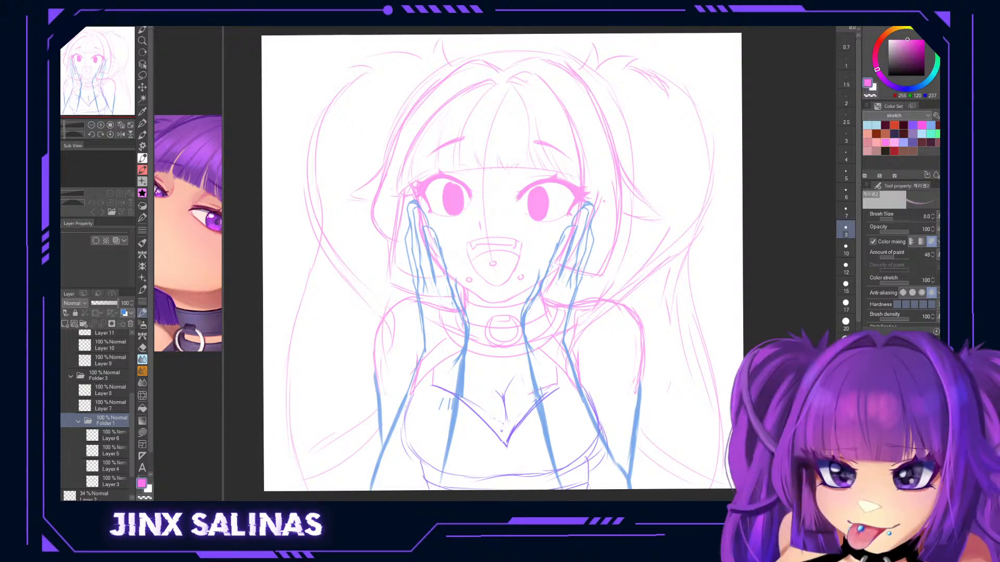
Set the brush size to 7, identify the mouth layer, and create a new raster layer above Layer 7.
click(846, 211)
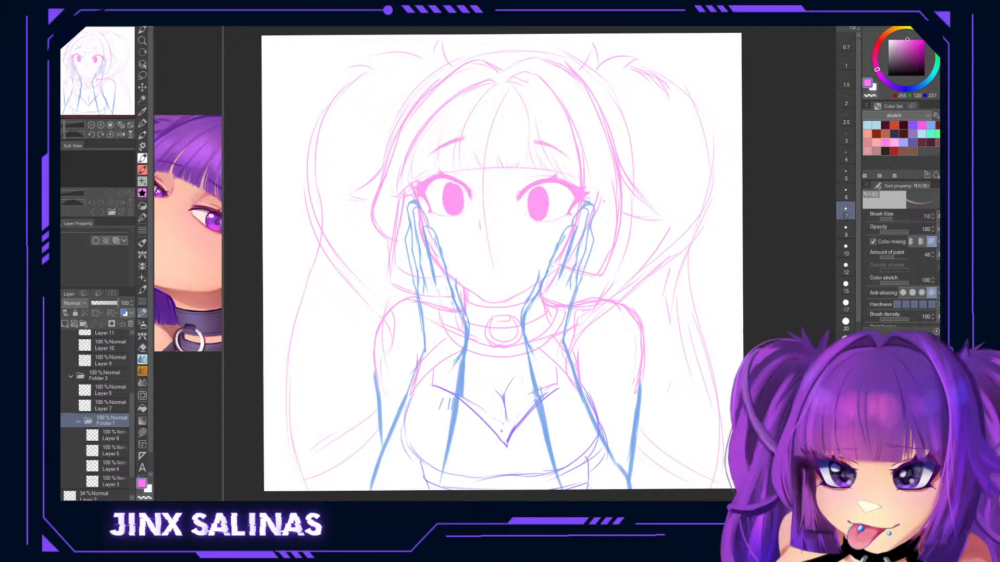
click(96, 401)
click(98, 393)
click(97, 400)
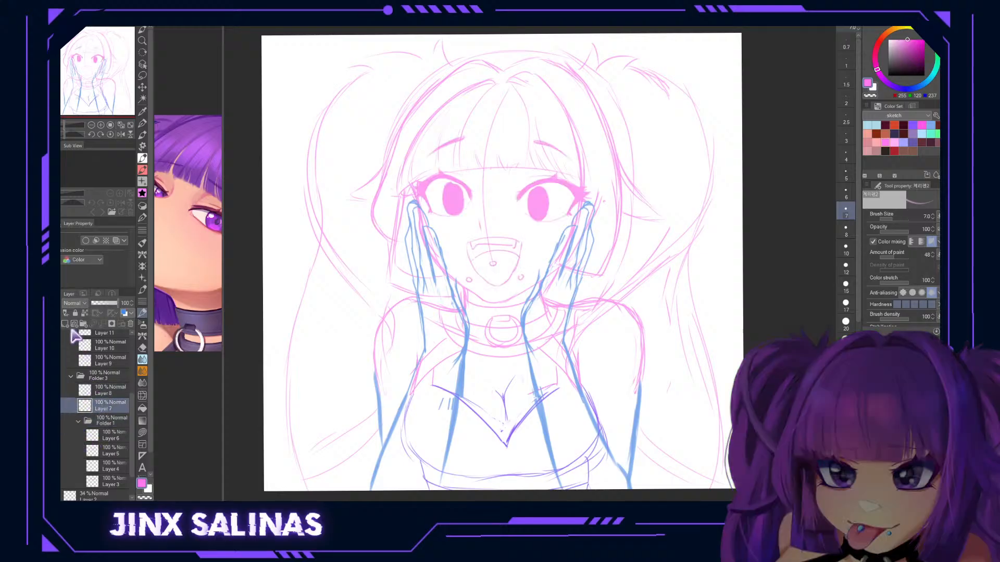
click(65, 324)
Try a first pink stroke along the upper edge of the open mouth.
key(ctrl+space)
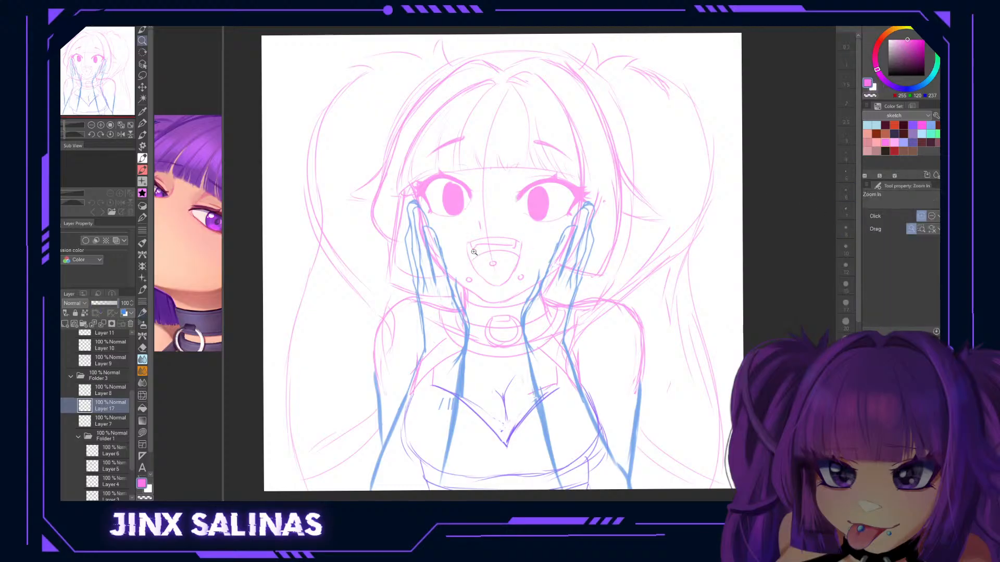
click(498, 235)
mouse_move(498, 235)
mouse_down()
mouse_move(458, 230)
mouse_move(462, 245)
mouse_move(458, 229)
mouse_move(461, 255)
mouse_move(461, 231)
mouse_up()
key(ctrl+z)
key(ctrl+z)
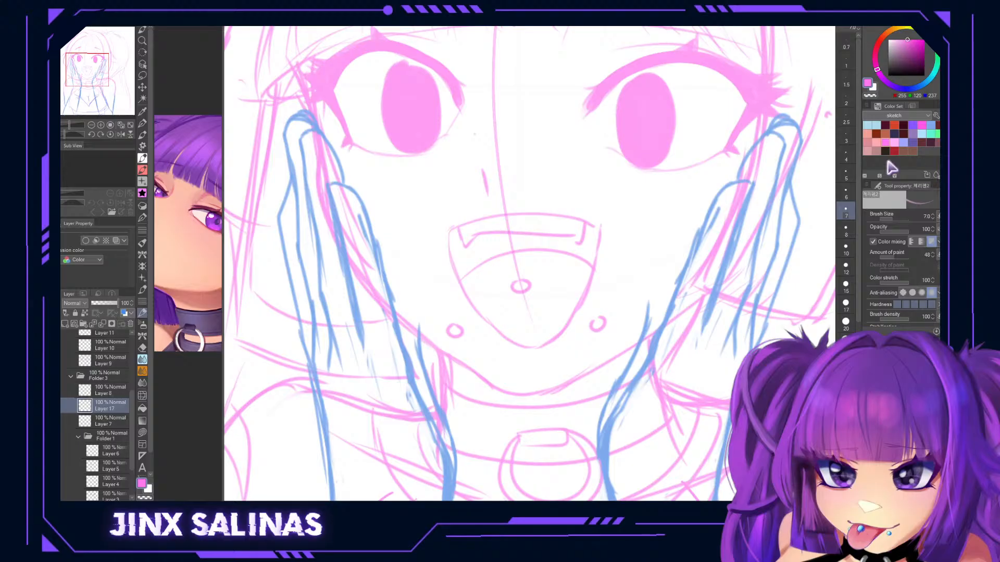
Draw the fanged upper teeth with the G-pen and fill the mouth interior above the tongue with pink on Layer 17.
key(p)
drag(452, 232, 462, 270)
key(ctrl+z)
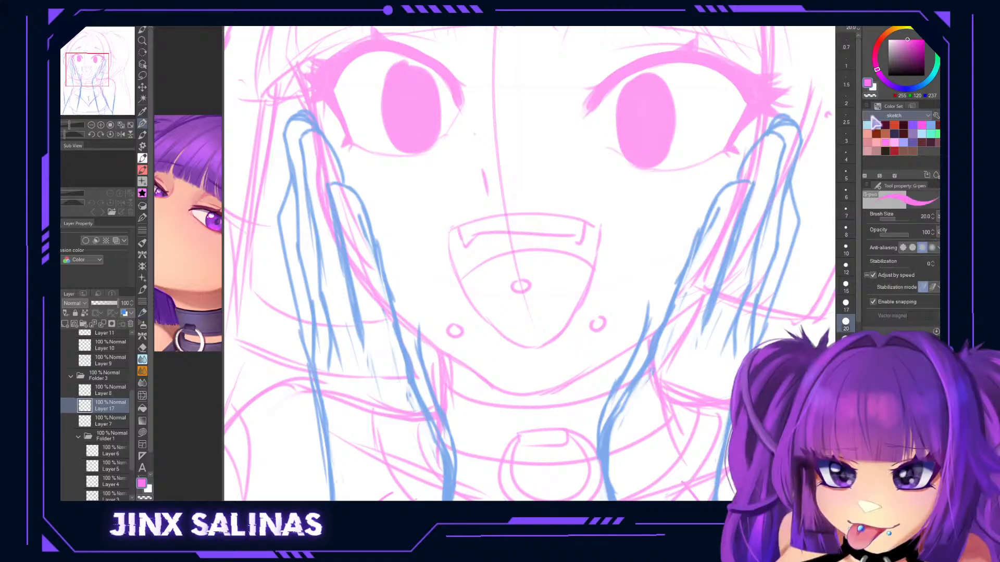
click(849, 229)
mouse_move(450, 231)
mouse_down()
mouse_move(462, 279)
mouse_move(515, 250)
mouse_move(577, 253)
mouse_move(591, 265)
mouse_move(597, 242)
mouse_move(586, 227)
mouse_move(579, 247)
mouse_move(572, 238)
mouse_move(476, 235)
mouse_move(460, 249)
mouse_move(456, 229)
mouse_up()
key(g)
click(588, 243)
drag(608, 351, 522, 315)
mouse_move(562, 314)
mouse_down()
mouse_move(530, 334)
mouse_move(553, 335)
mouse_move(544, 332)
mouse_up()
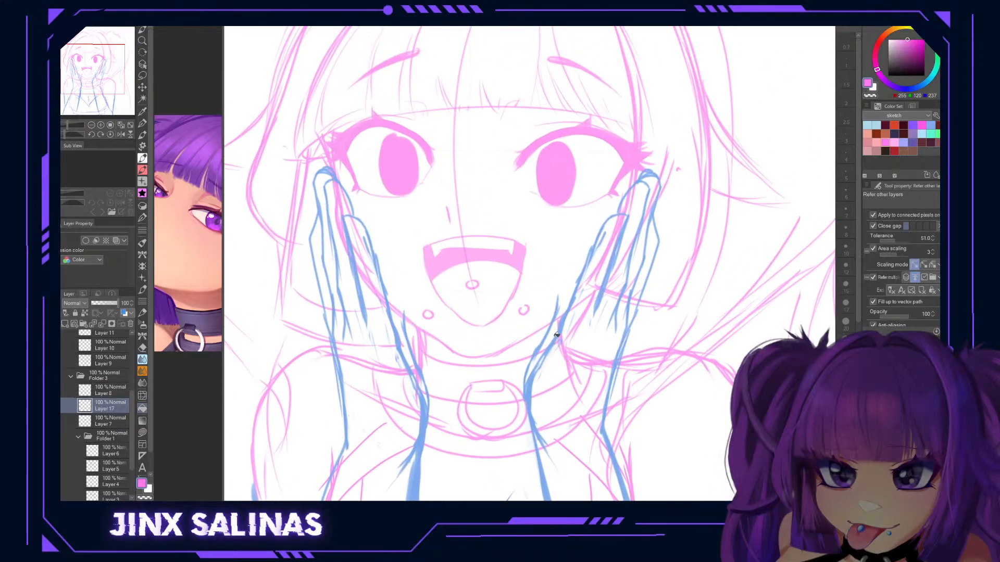
Lasso the right-hand eye and eyebrow in Folder 1 and rotate them about 1.5 degrees.
click(110, 423)
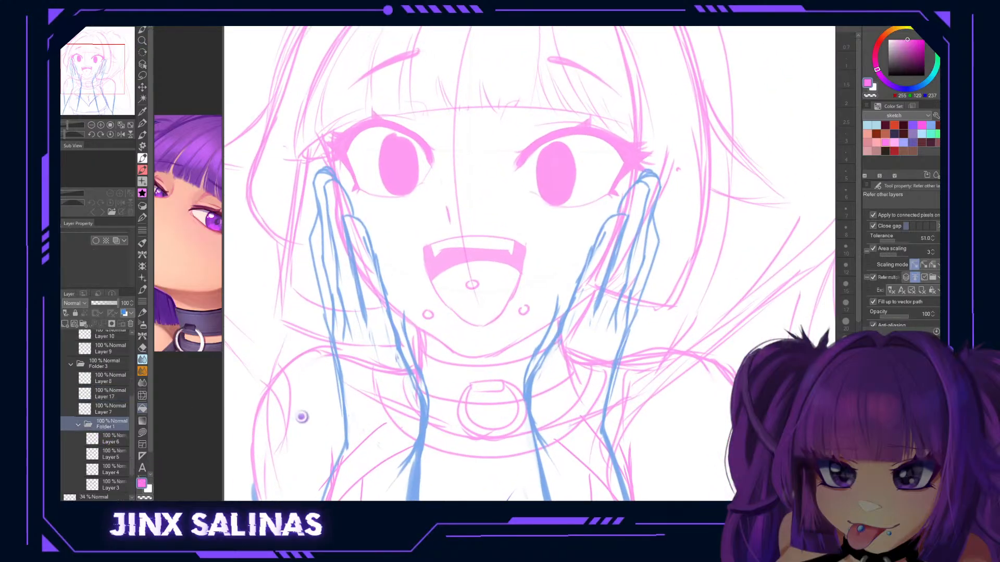
scroll(484, 363, down, 3)
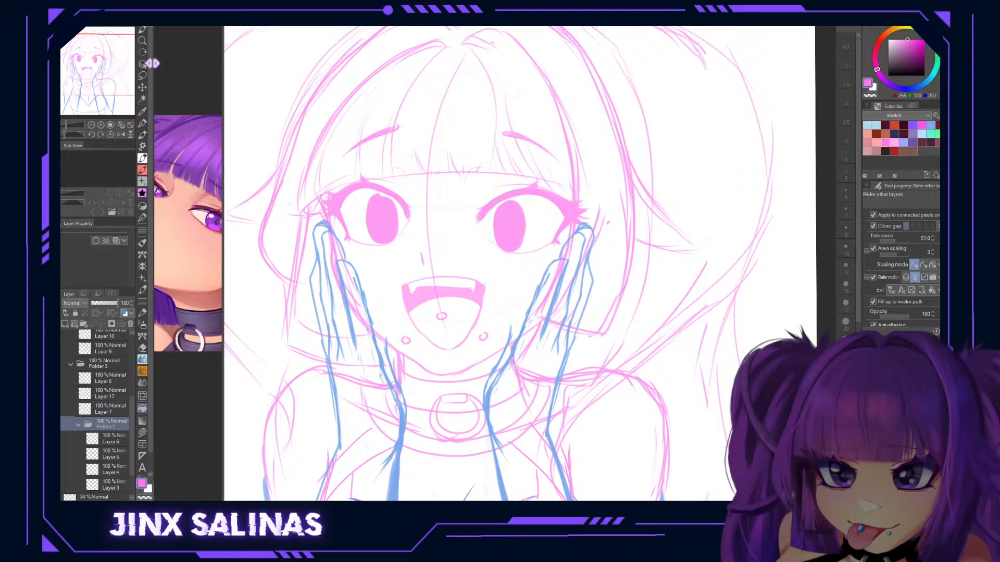
click(142, 76)
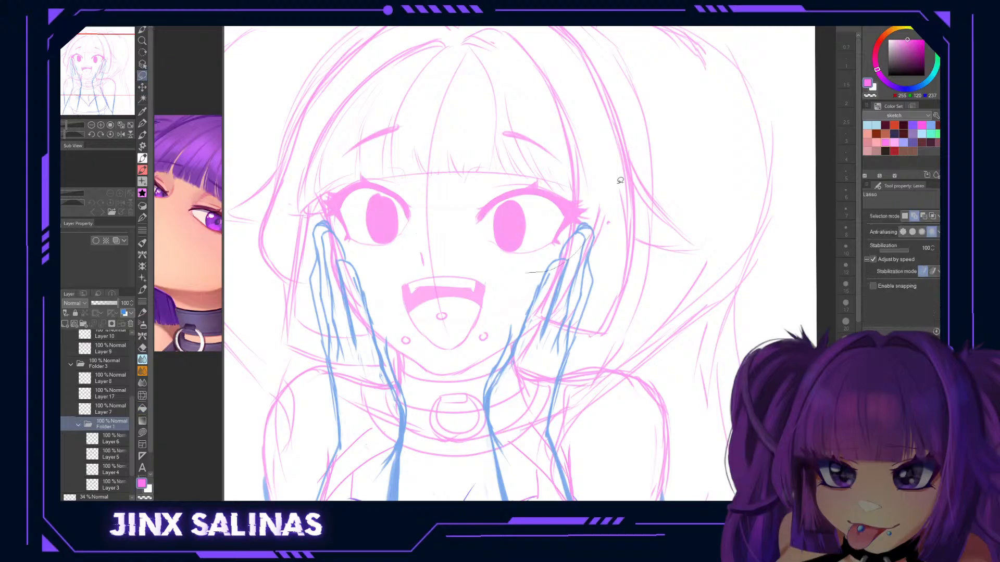
drag(481, 267, 459, 198)
key(ctrl+t)
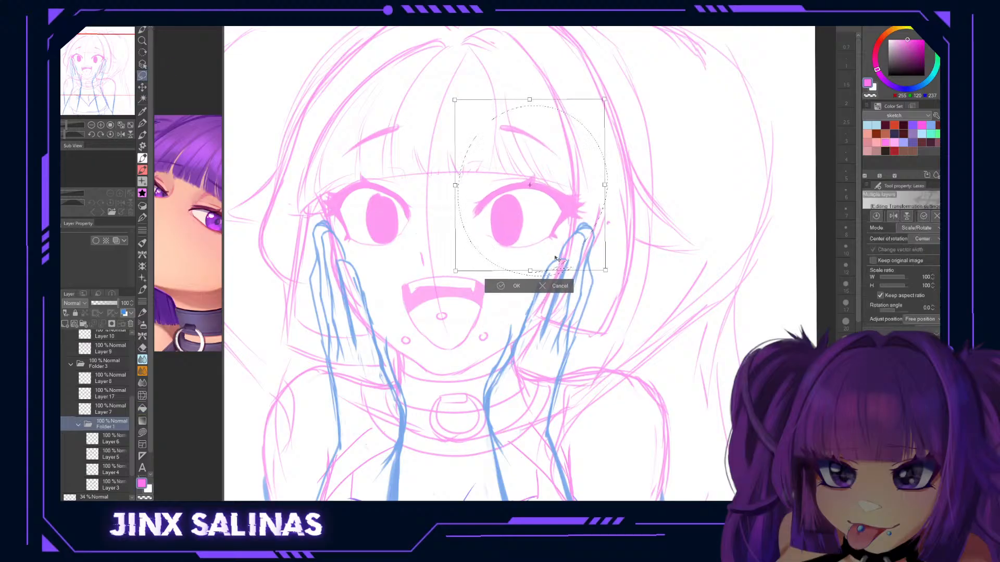
drag(636, 226, 587, 237)
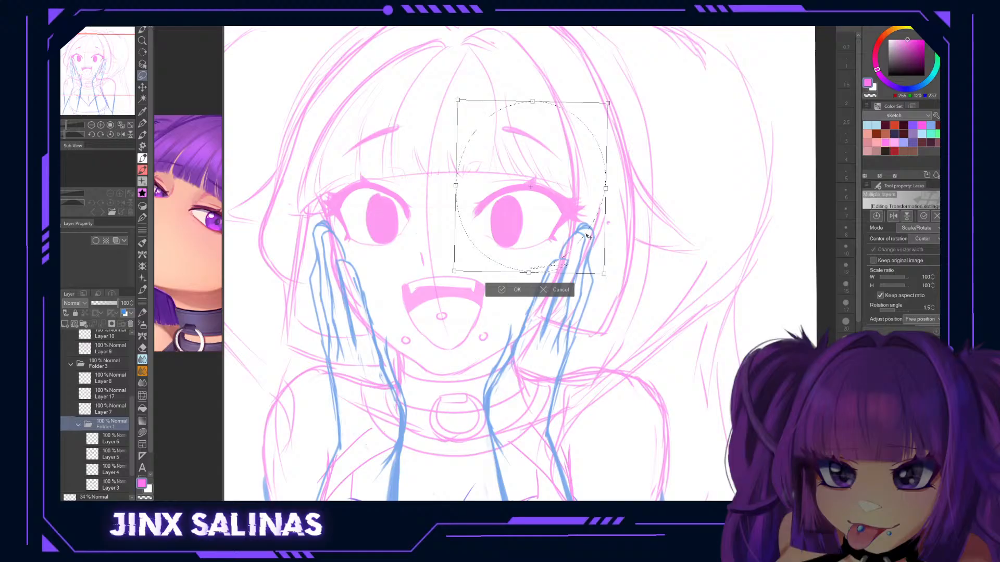
click(517, 291)
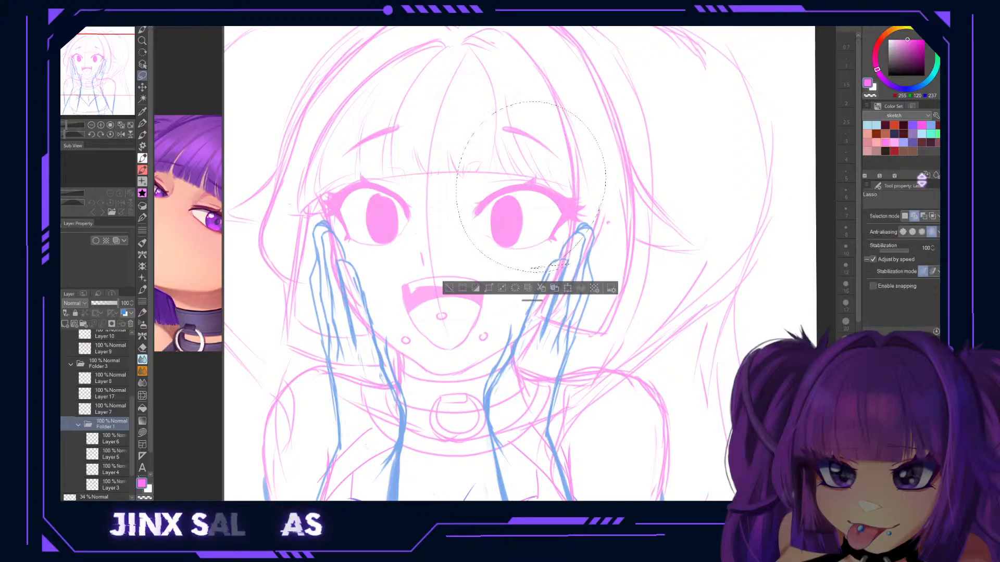
Reshape the upper inner lash line of the right-hand eye using Liquify with a brush size of 300, and clear the selection.
key(j)
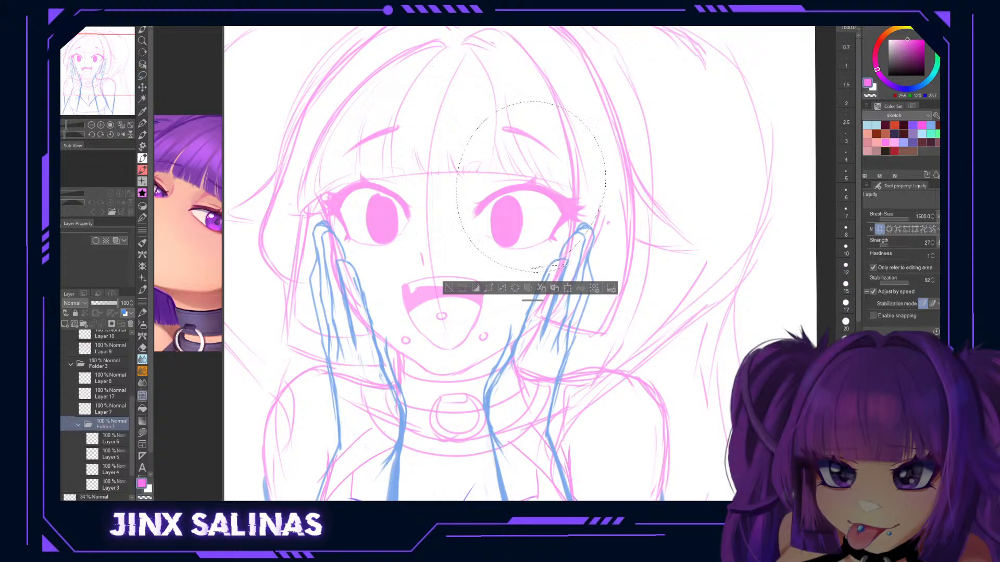
scroll(846, 246, down, 5)
click(846, 228)
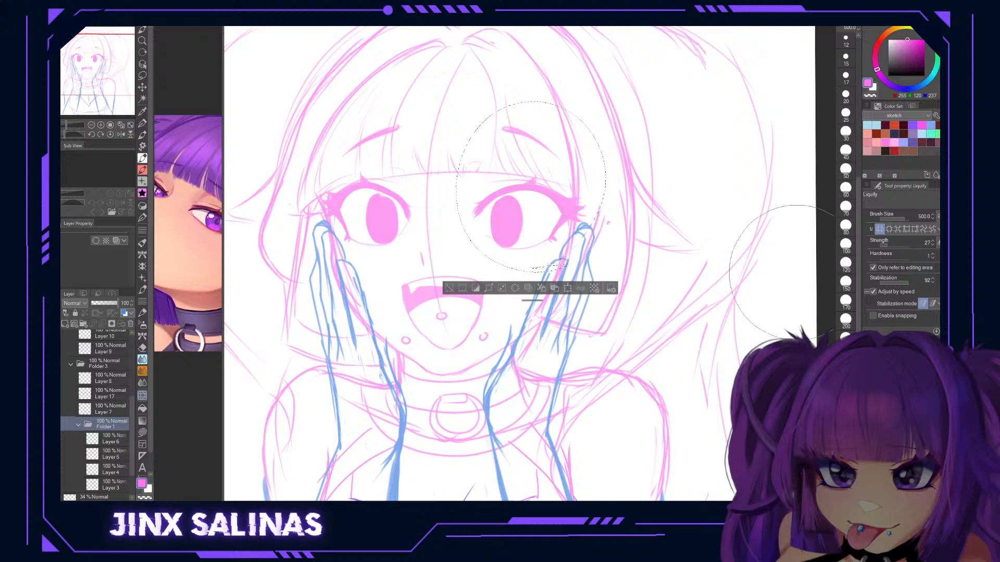
click(846, 357)
drag(479, 223, 511, 189)
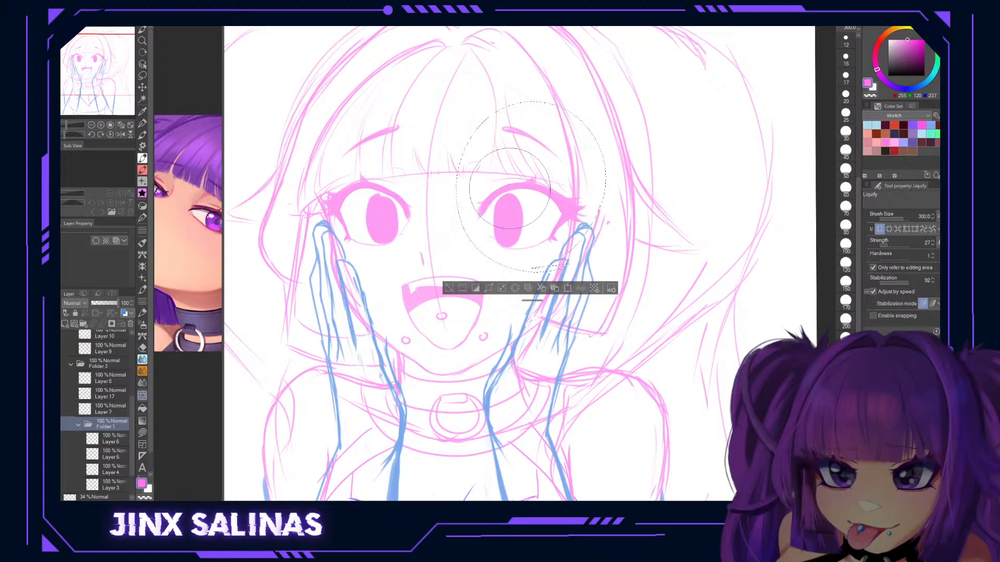
key(ctrl+d)
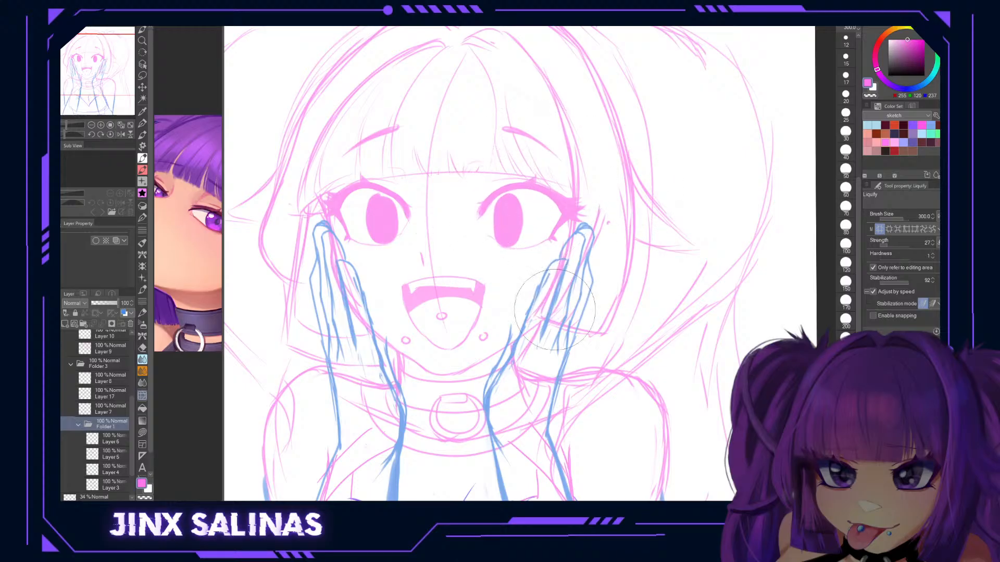
Refine the inner corner and lower edge of the right-hand eye with Liquify, and reduce the brush size to 250.
drag(595, 353, 590, 367)
drag(507, 260, 486, 254)
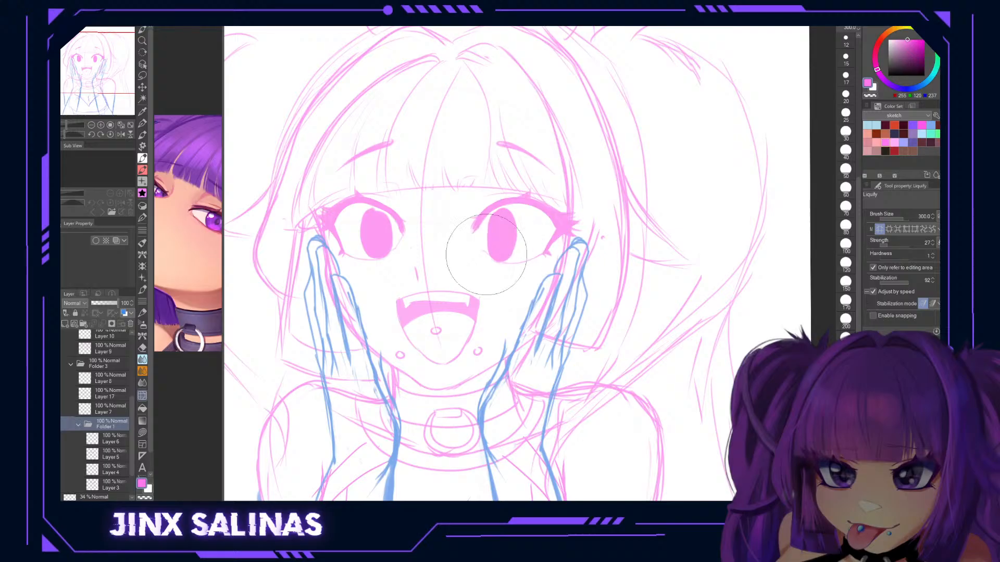
drag(489, 214, 484, 219)
drag(491, 256, 492, 266)
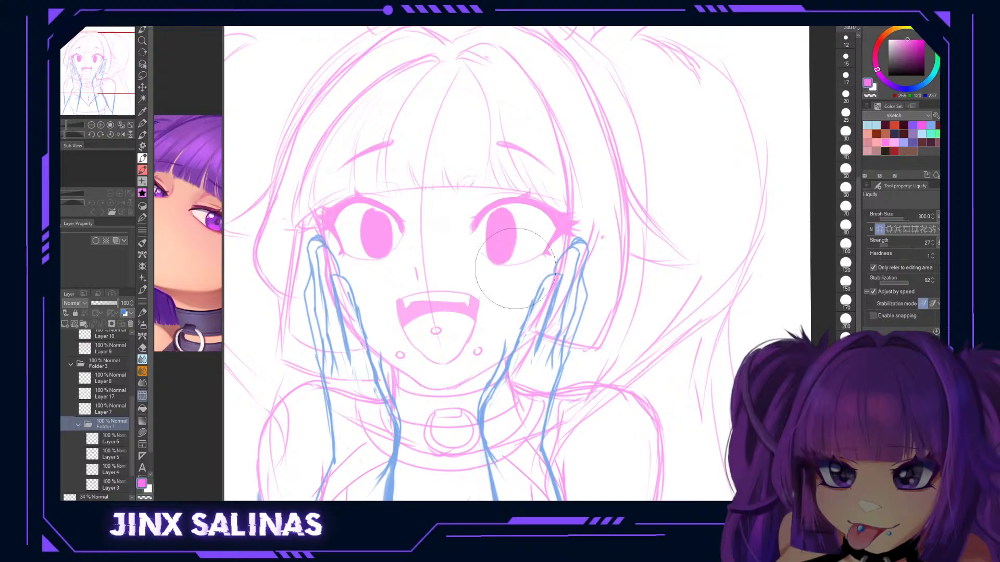
click(846, 335)
Lasso the right-hand iris on Layer 5, shift it slightly toward the nose, and deselect it.
click(92, 451)
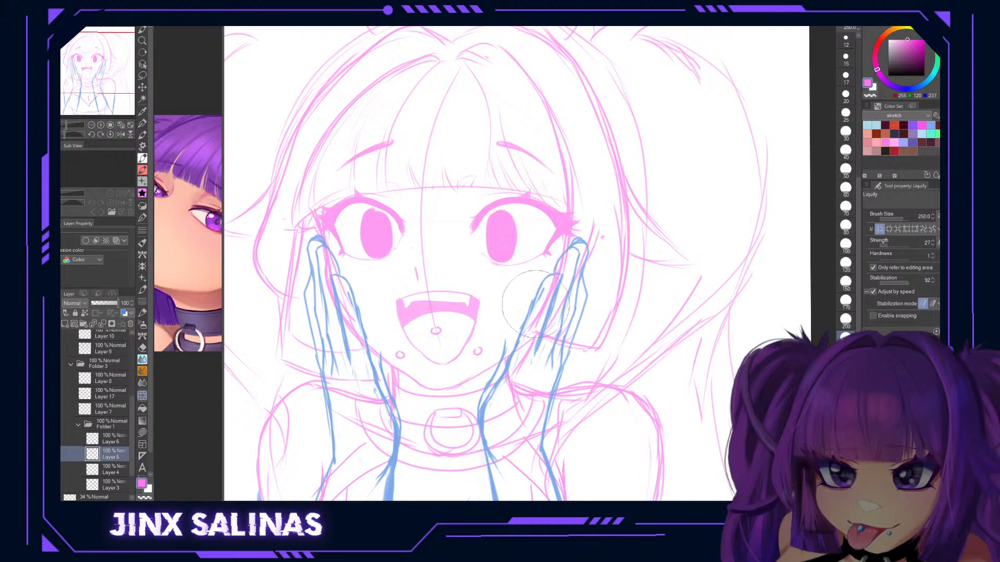
click(142, 76)
mouse_move(531, 207)
mouse_down()
mouse_move(484, 279)
mouse_move(526, 187)
mouse_move(520, 251)
mouse_up()
key(ctrl+t)
click(487, 290)
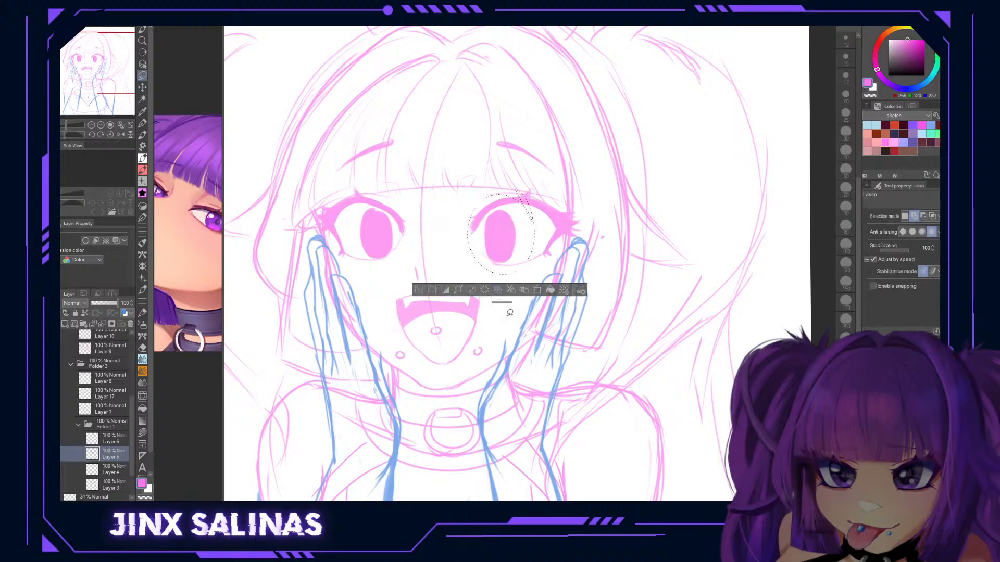
key(ctrl+d)
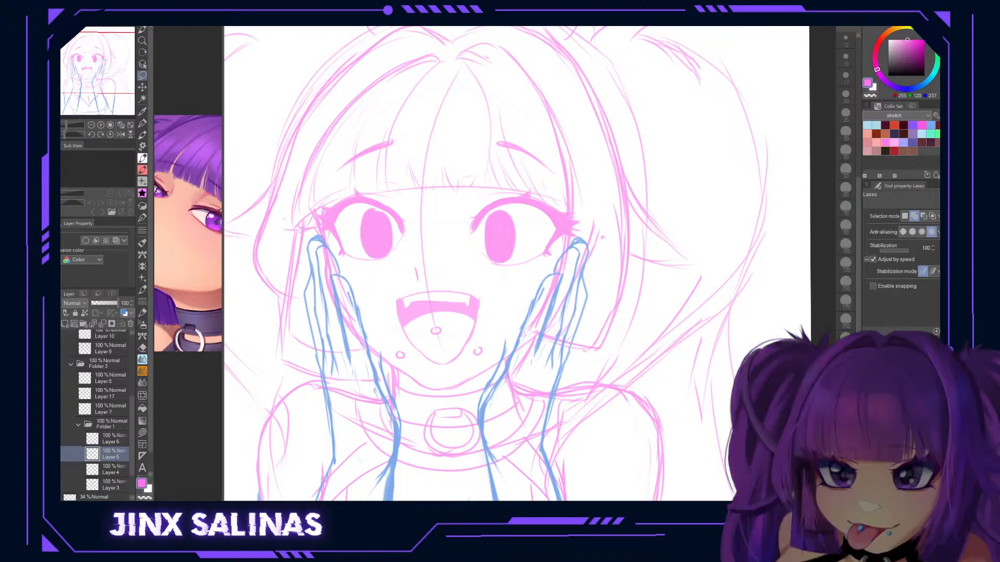
Examine the whole sketch and check the contents of Layer 15 and Layer 16 by toggling their visibility.
key(p)
drag(646, 386, 665, 347)
mouse_move(729, 391)
mouse_down()
mouse_move(657, 388)
mouse_move(632, 297)
mouse_move(615, 320)
mouse_up()
drag(630, 364, 632, 386)
scroll(86, 396, up, 5)
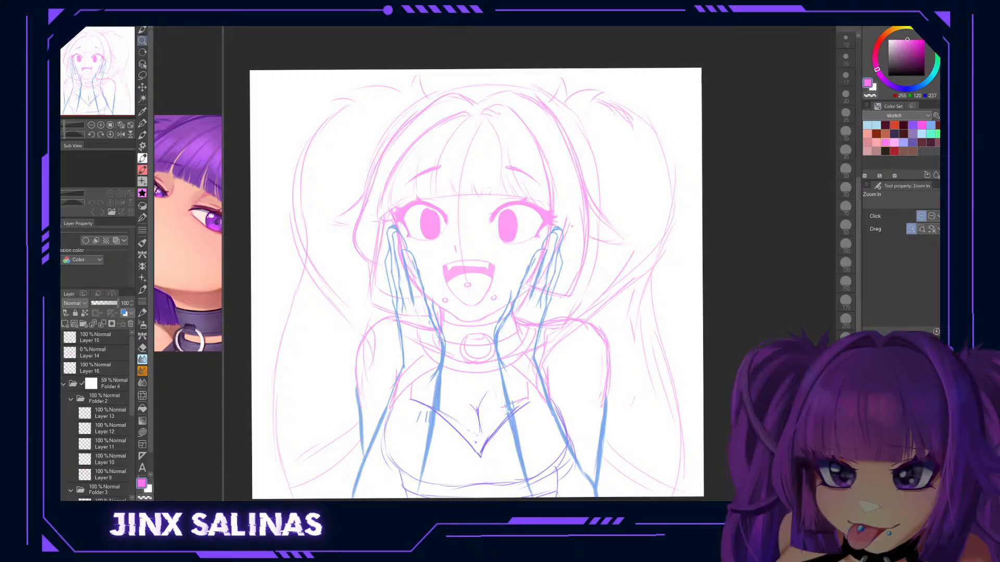
scroll(404, 169, down, 1)
drag(491, 256, 561, 228)
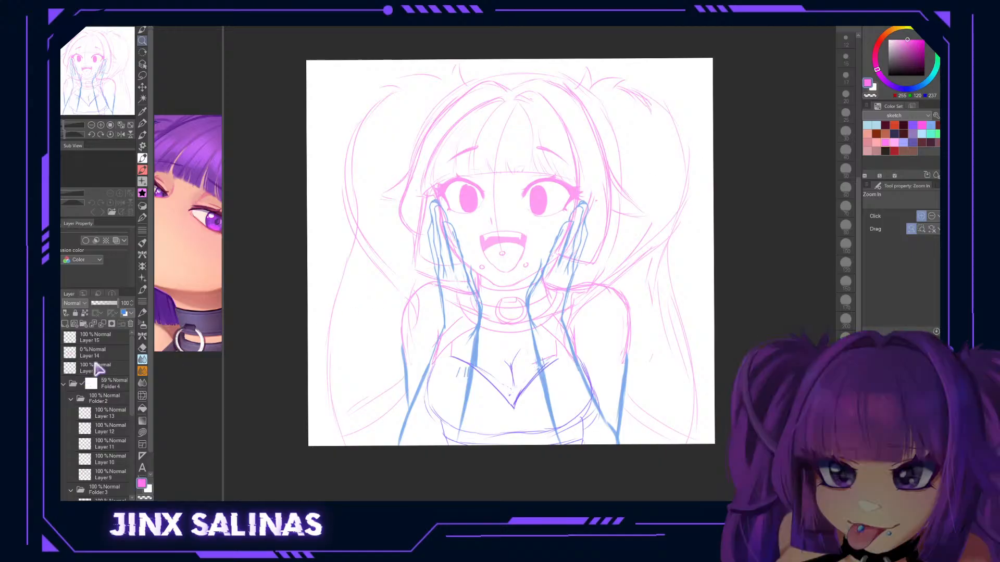
click(51, 338)
click(51, 338)
click(51, 369)
click(51, 368)
Group Layers 15, 14 and 16 into a new folder, and collapse it together with Folder 4.
click(110, 334)
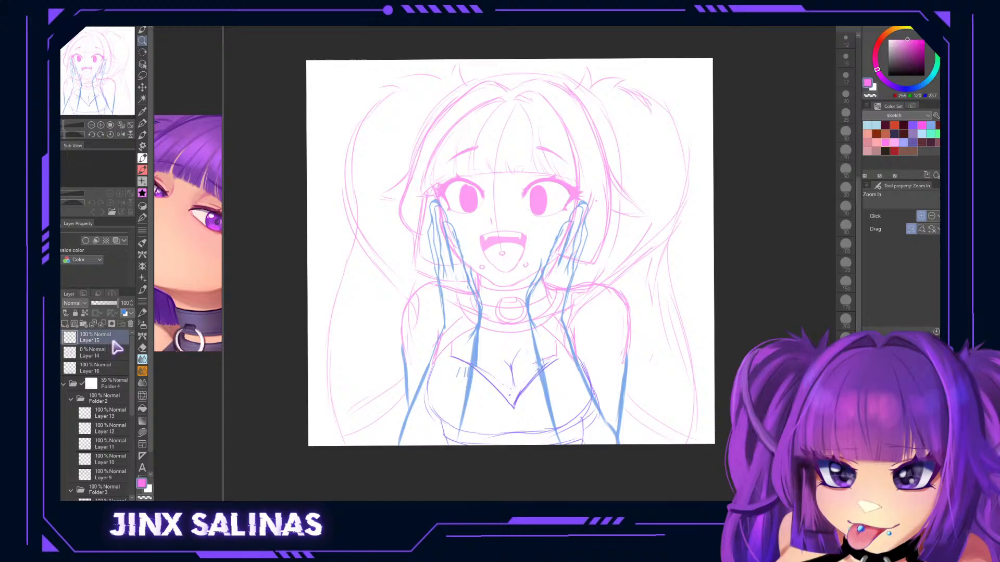
ctrl+click(108, 368)
key(ctrl+g)
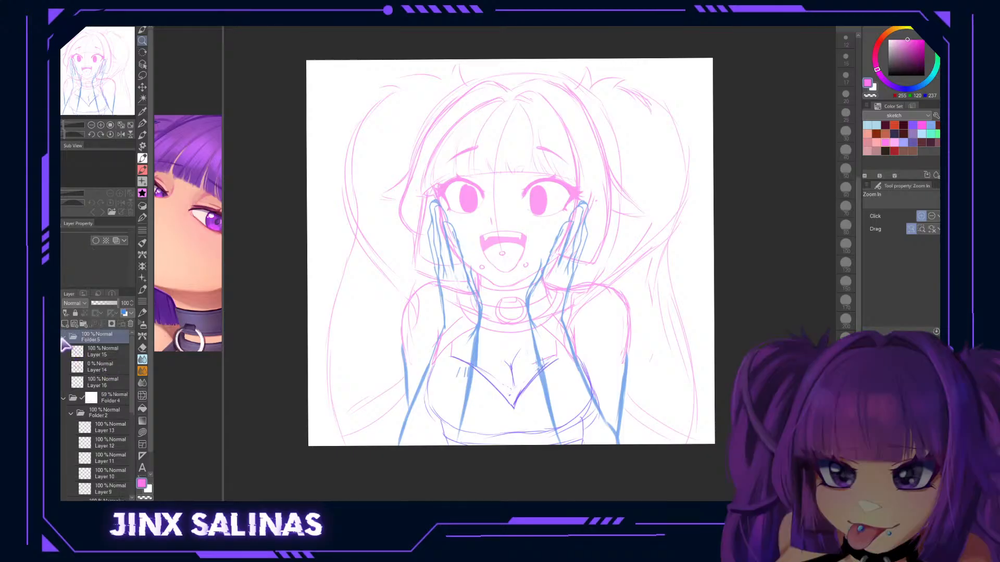
click(64, 337)
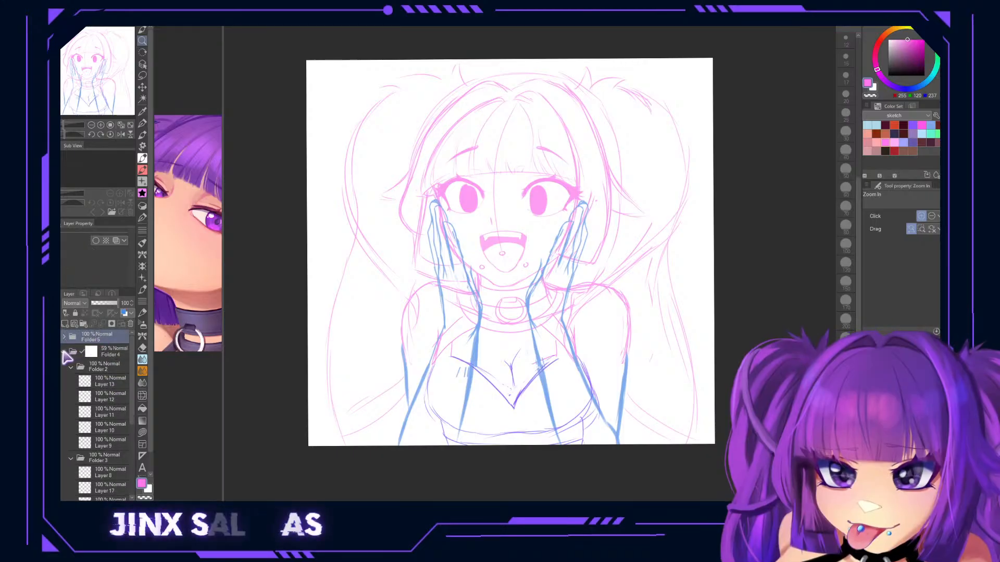
click(63, 352)
Create a new layer above all folders and recolour the sketch lines pink on it with a size 1000 G-pen.
click(64, 324)
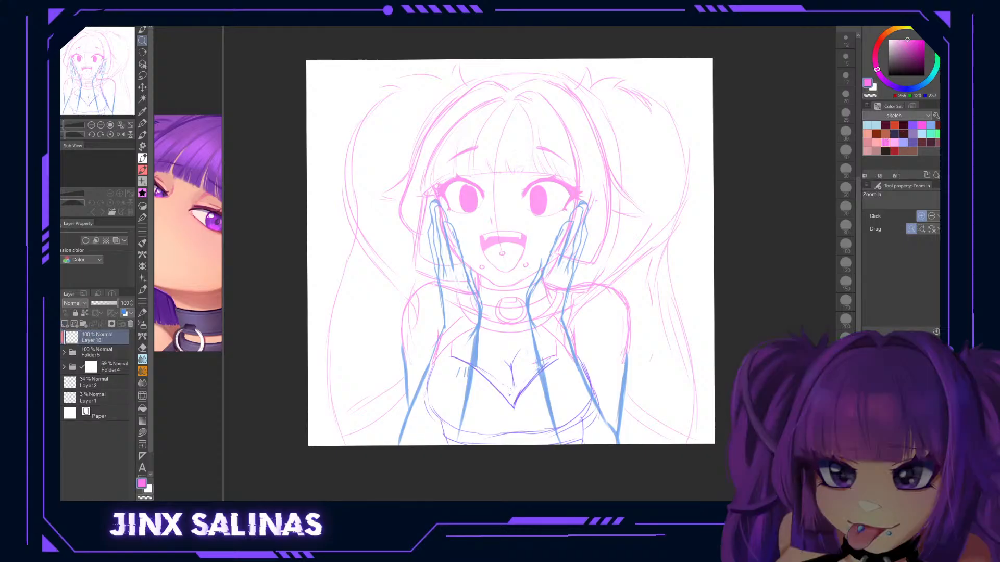
key(p)
drag(893, 219, 909, 220)
mouse_move(510, 392)
mouse_down()
mouse_move(596, 375)
mouse_move(414, 406)
mouse_move(277, 379)
mouse_move(357, 295)
mouse_move(367, 240)
mouse_move(676, 151)
mouse_up()
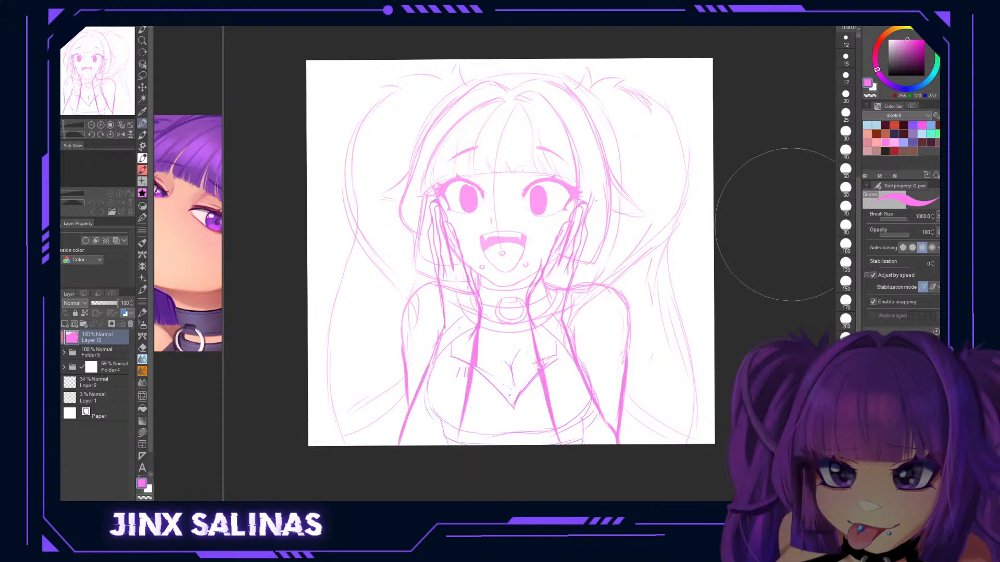
Try masking out the Folder 4 lines that overlap the hands and forearms, using transparent colour at brush size 150.
click(107, 353)
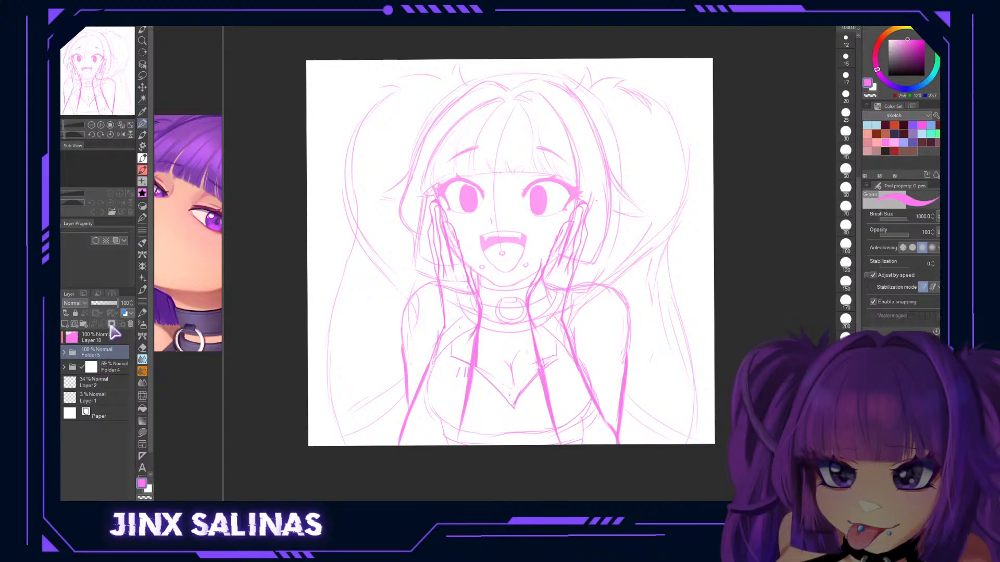
click(116, 368)
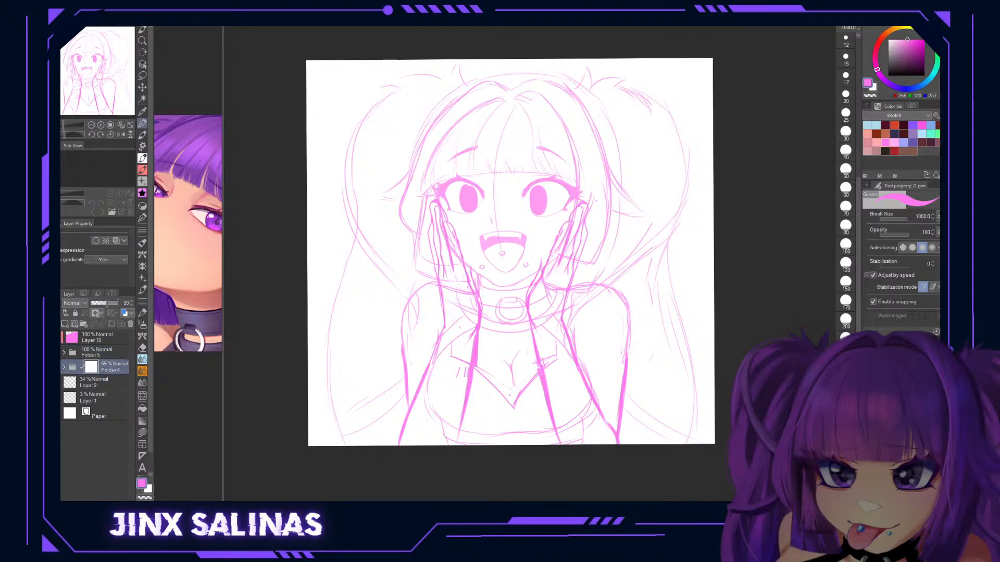
click(142, 313)
drag(847, 229, 846, 234)
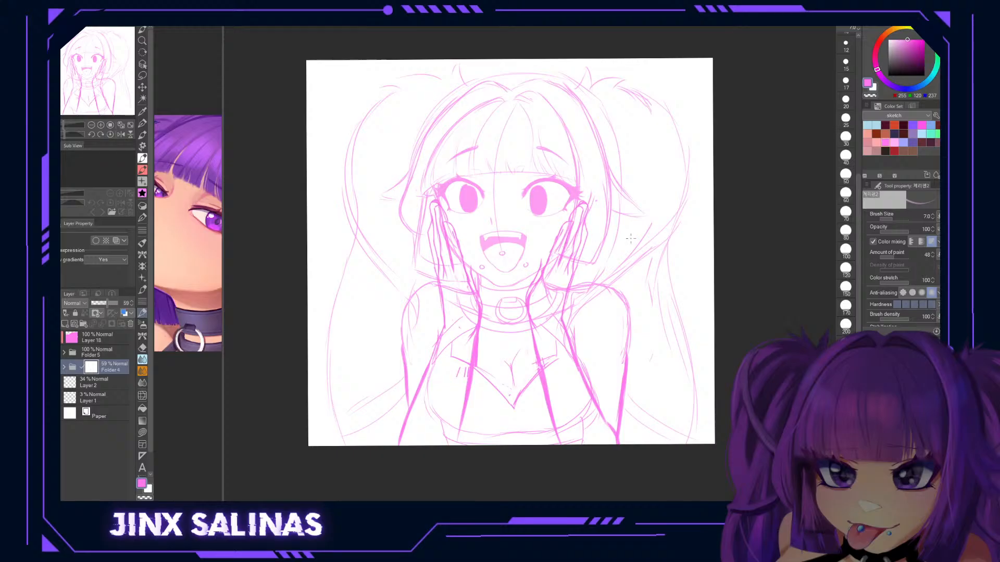
click(846, 286)
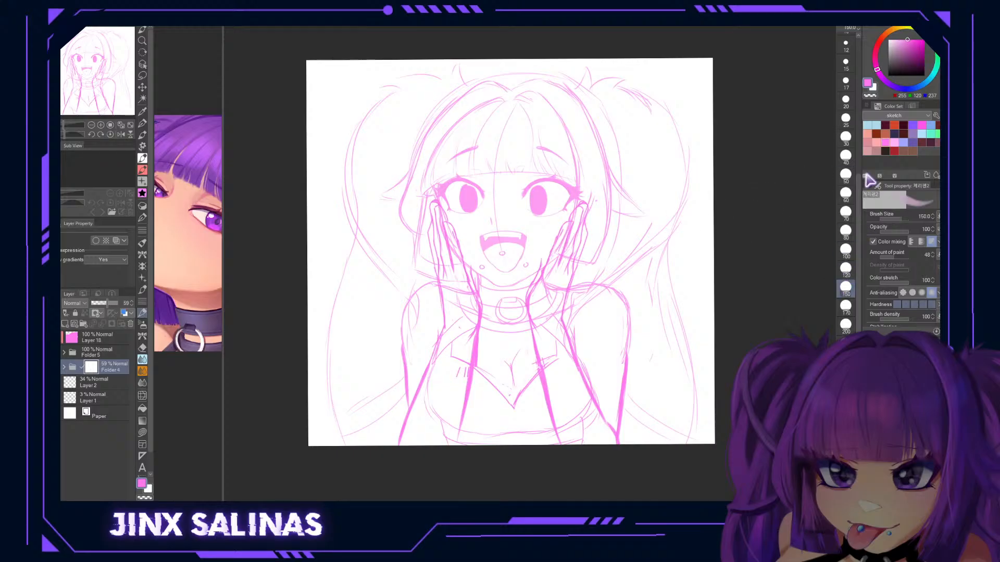
key(c)
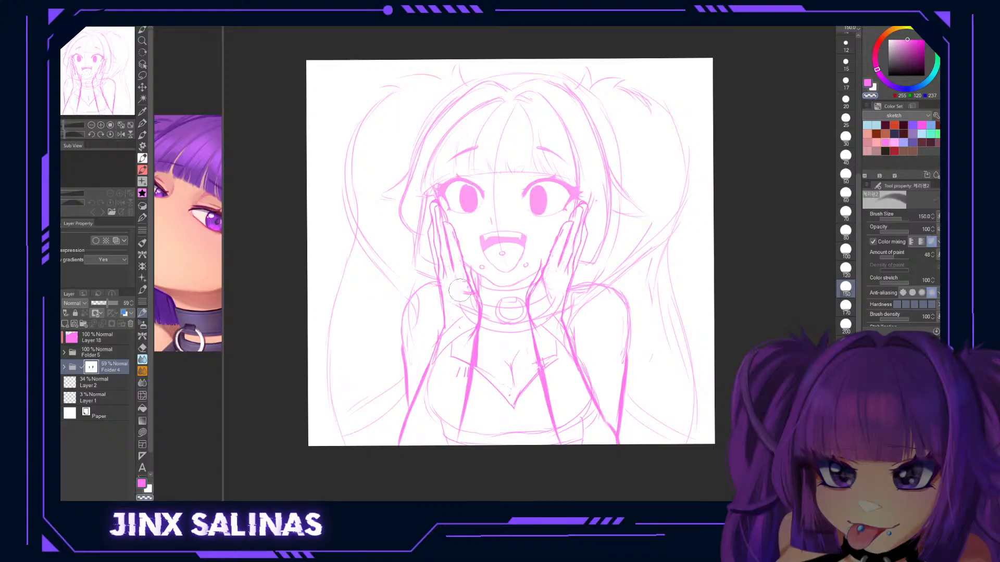
drag(467, 310, 465, 326)
drag(465, 294, 437, 395)
drag(461, 345, 448, 430)
drag(568, 292, 541, 357)
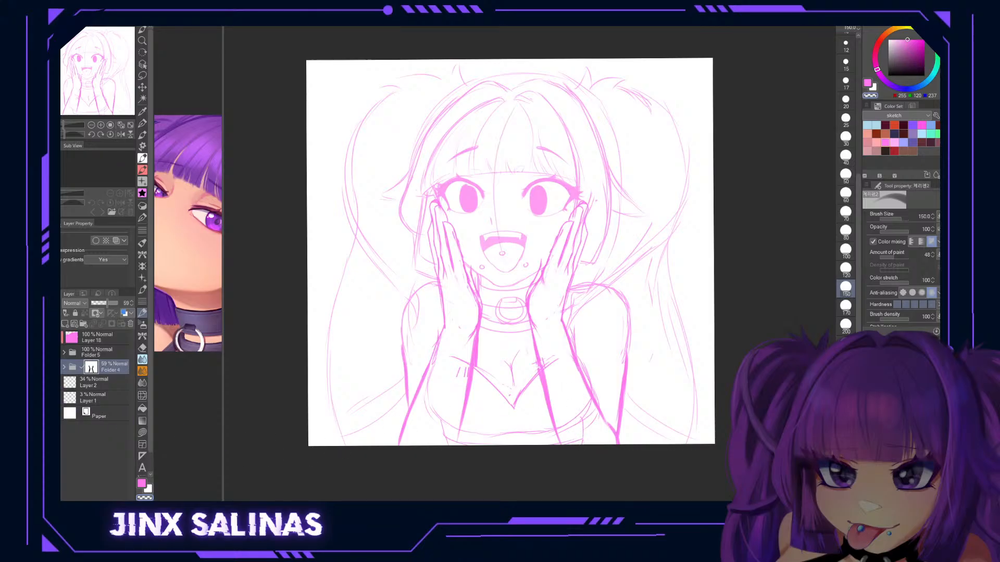
Try adding a layer mask to Folder 5 and hiding the top's lines that cross both forearms.
click(100, 352)
click(112, 324)
mouse_move(552, 354)
mouse_down()
mouse_move(589, 448)
mouse_move(580, 424)
mouse_up()
mouse_move(444, 353)
mouse_down()
mouse_move(448, 458)
mouse_move(457, 346)
mouse_move(430, 421)
mouse_up()
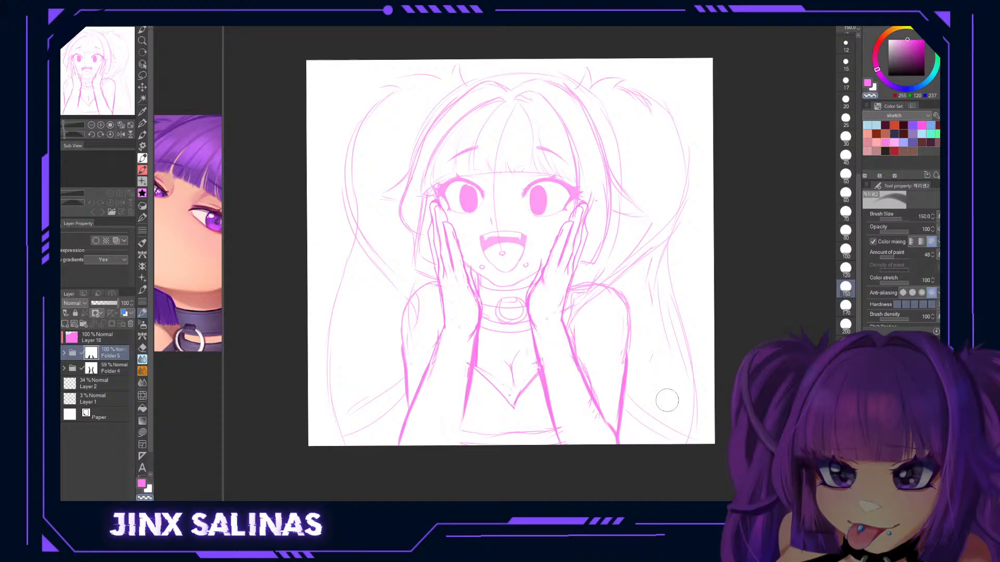
Undo the mask strokes on Folder 4 and Folder 5 along with the mask added to Folder 5.
key(ctrl+z)
key(ctrl+z)
key(ctrl+z)
key(ctrl+z)
key(ctrl+z)
key(ctrl+z)
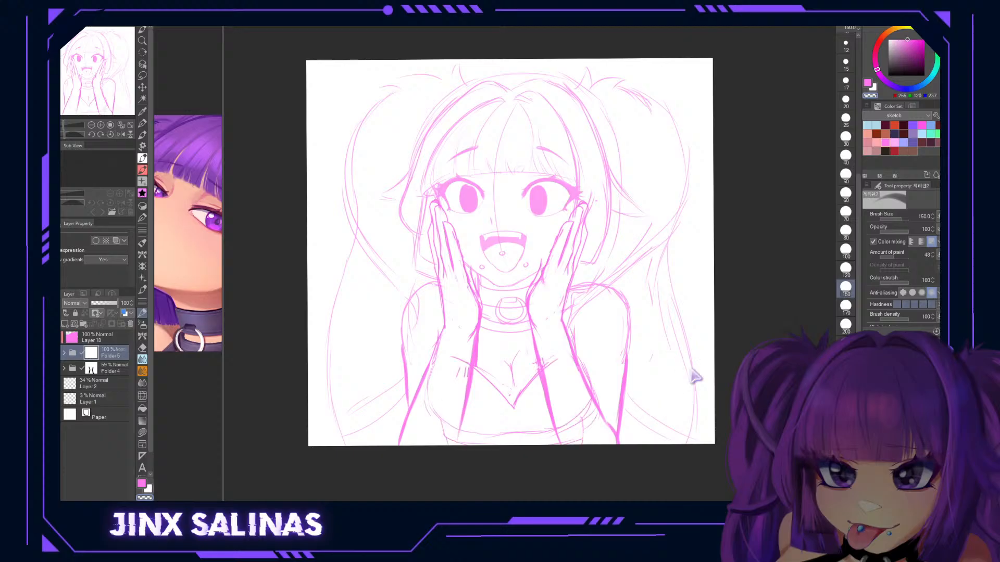
key(ctrl+z)
key(ctrl+z)
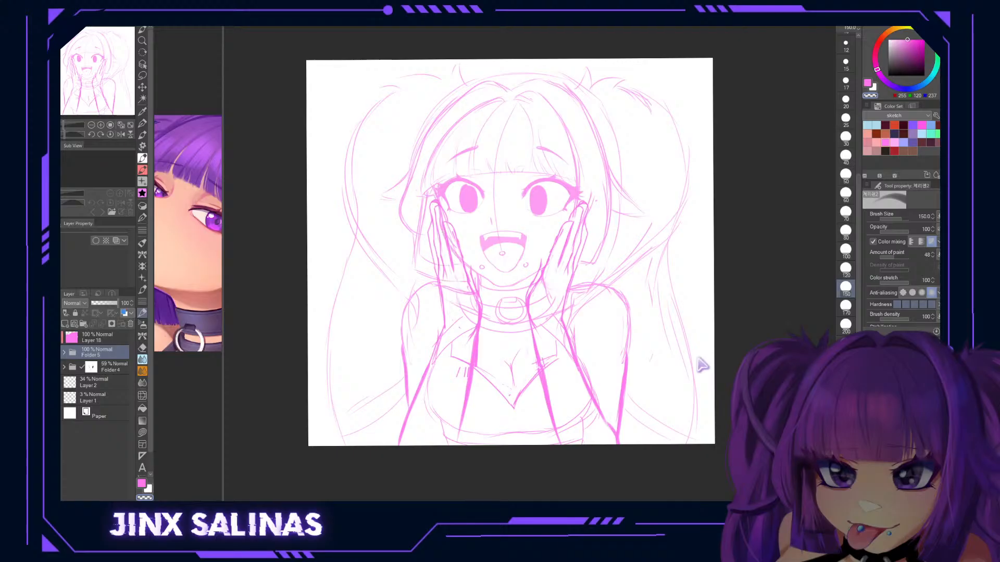
key(ctrl+z)
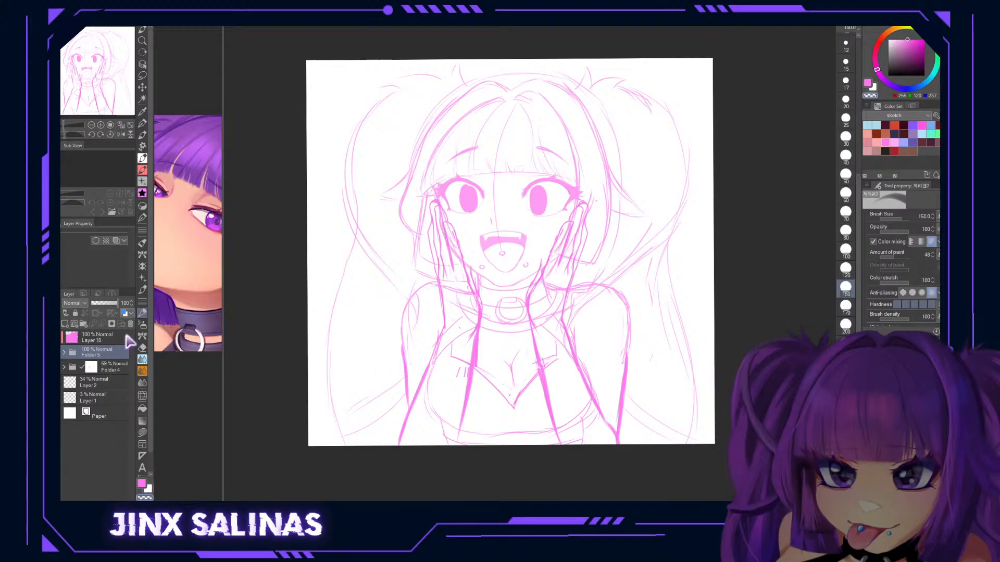
Hide the pink recolouring layer above Folder 5.
click(50, 337)
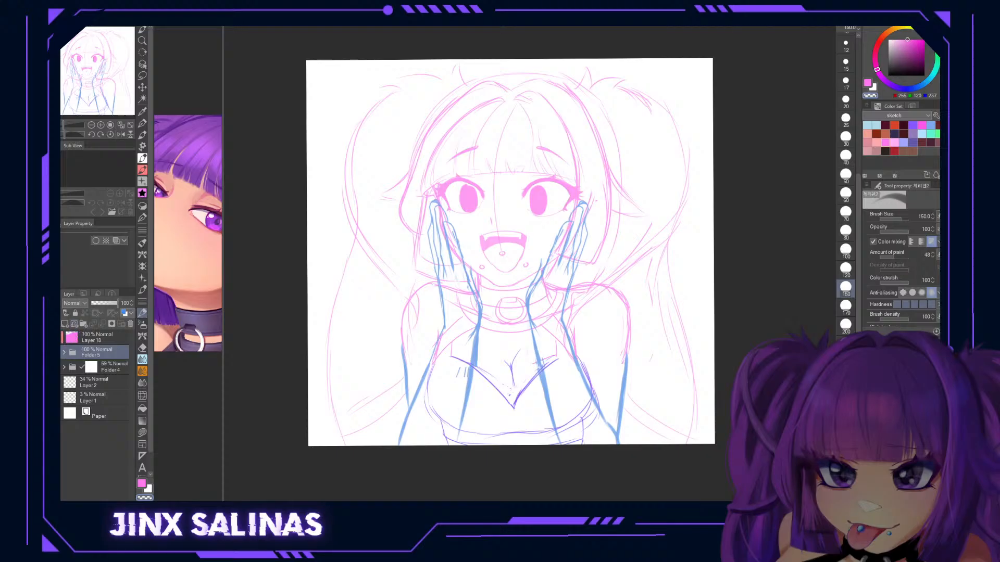
Show the pink recolouring layer above Folder 5 again and reduce its opacity to 51%.
click(99, 338)
click(105, 304)
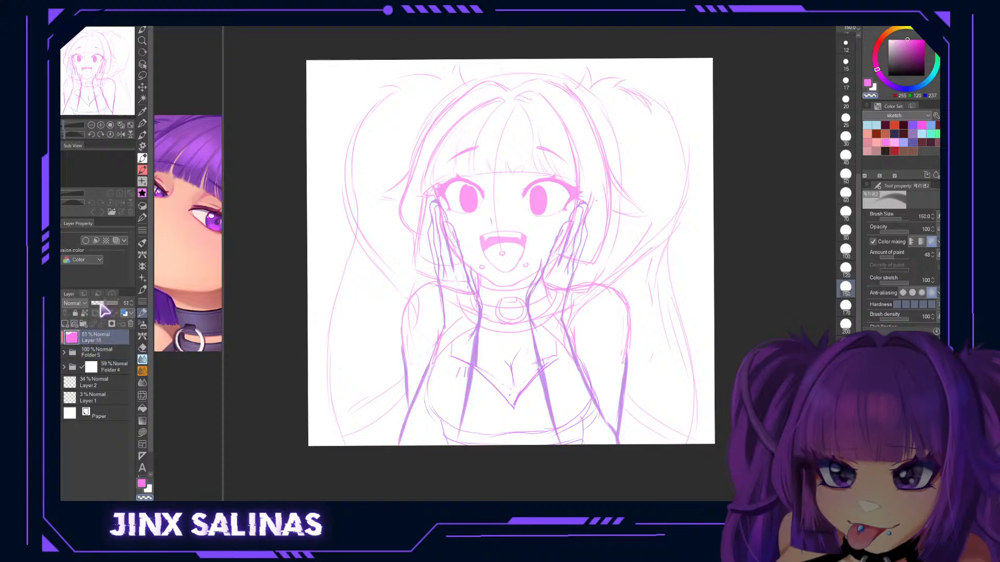
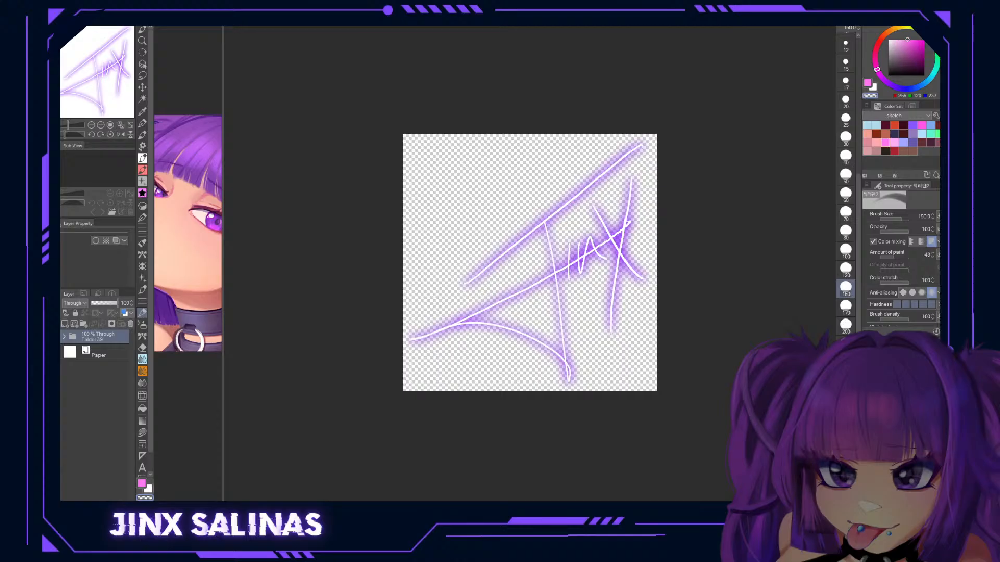
In the signature document, delete the Paper layer and merge Folder 39 into a single layer on the transparent background.
key(p)
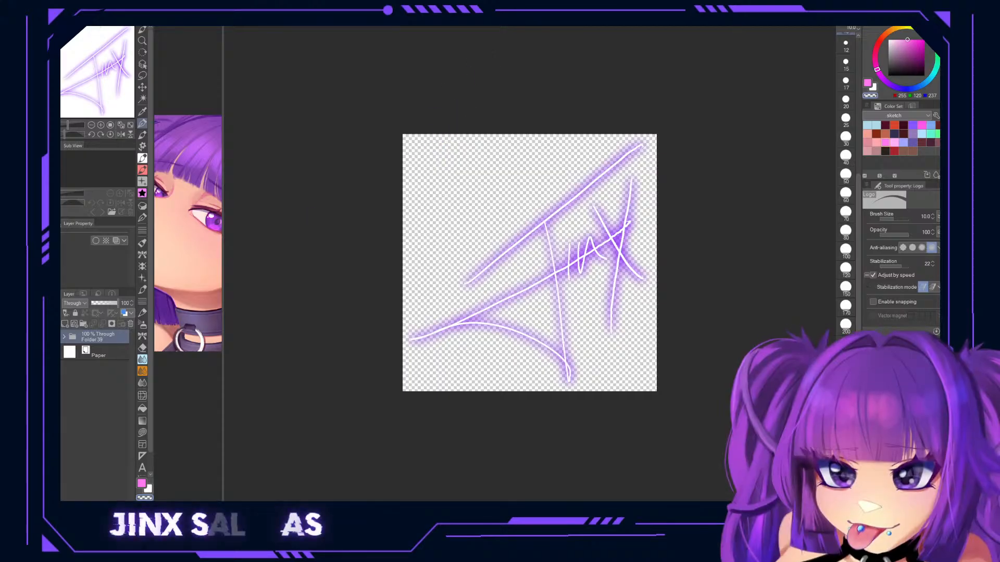
click(92, 352)
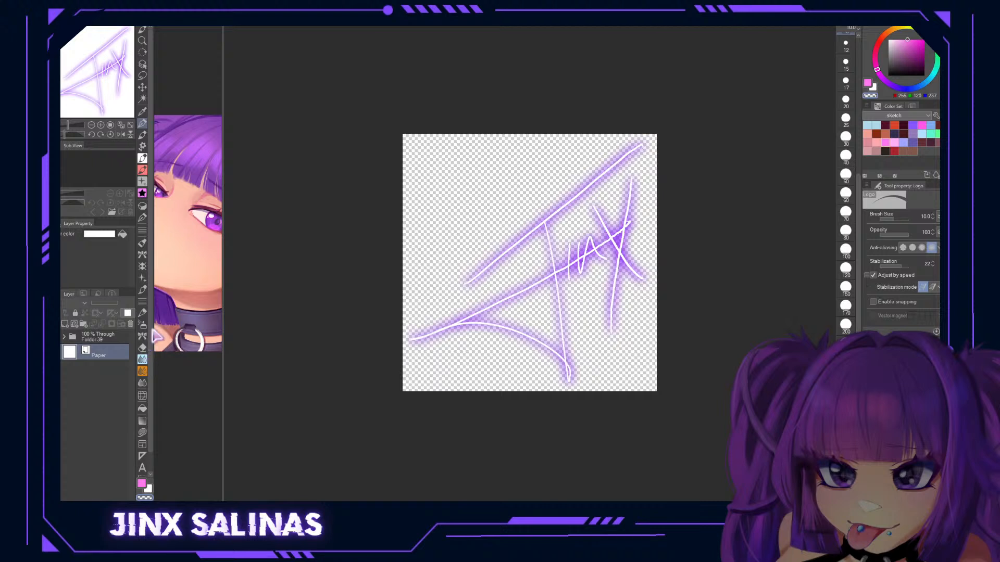
key(Delete)
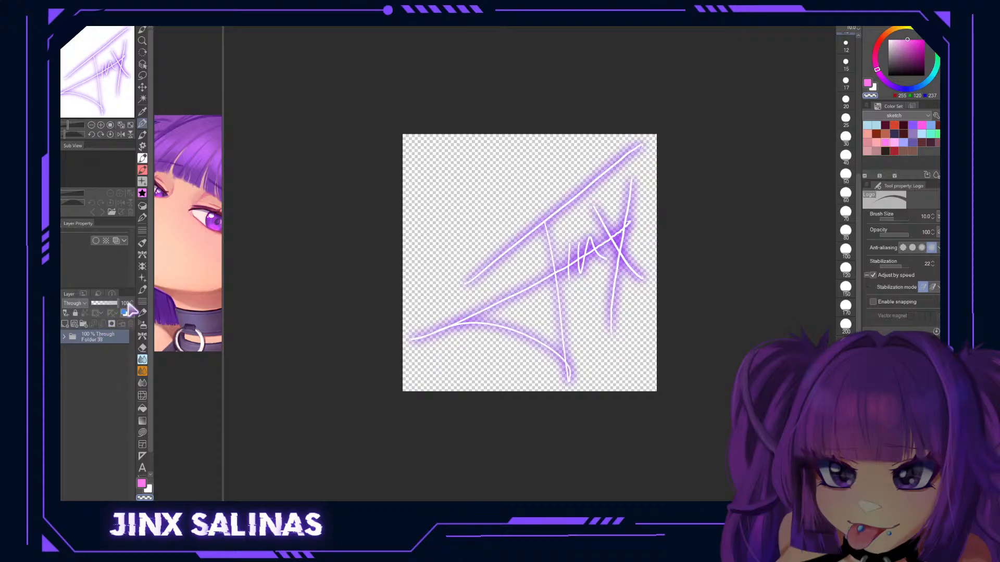
key(shift+alt+e)
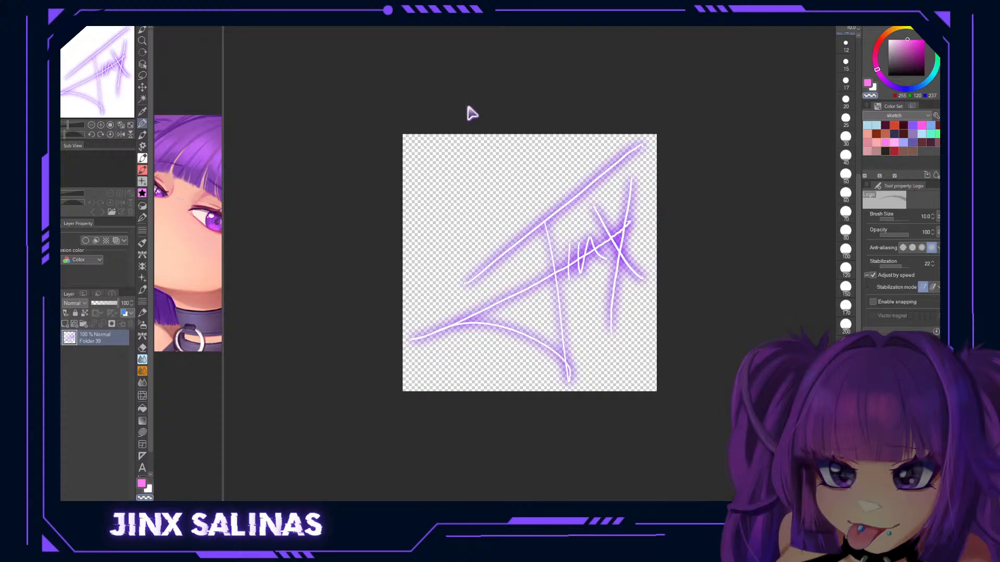
Return to the girl sketch and stamp the signature on a new layer over the lower-right corner, using the Logo brush at size 800.
click(845, 456)
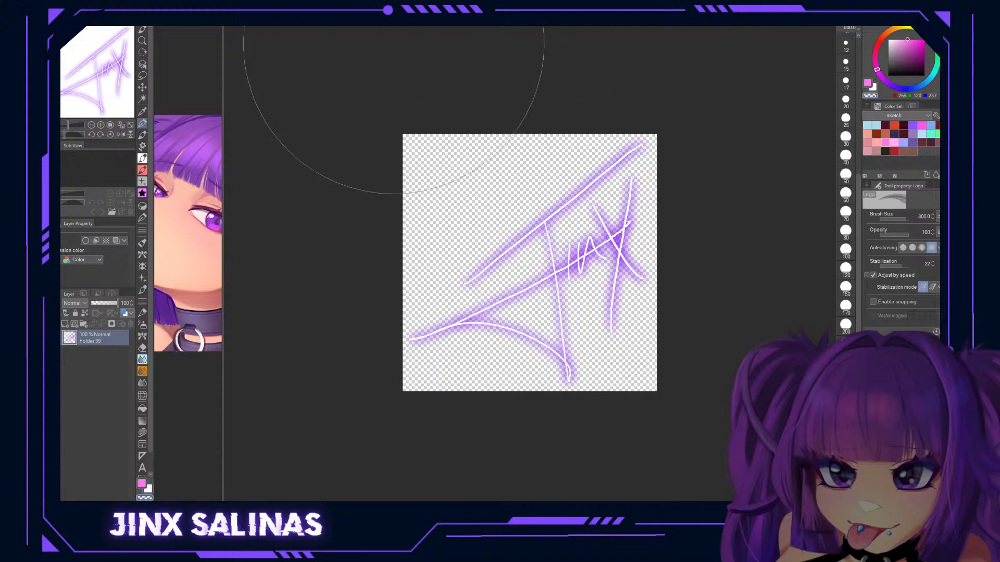
click(336, 29)
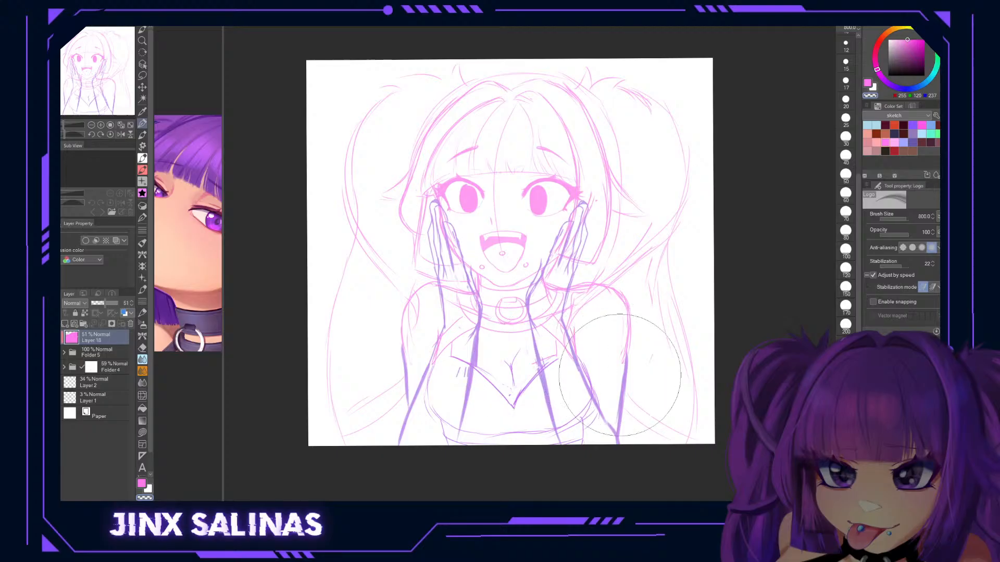
click(65, 324)
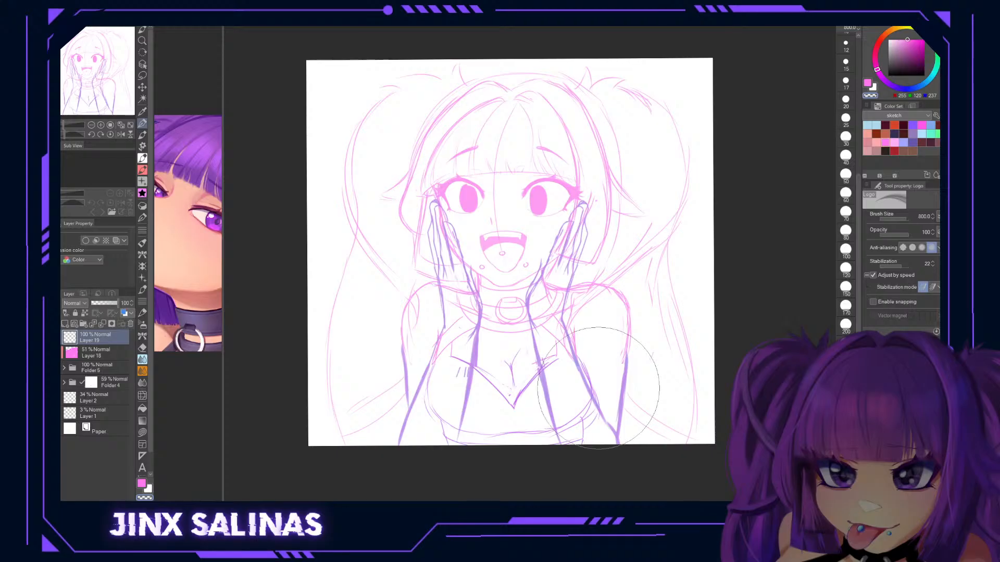
click(867, 85)
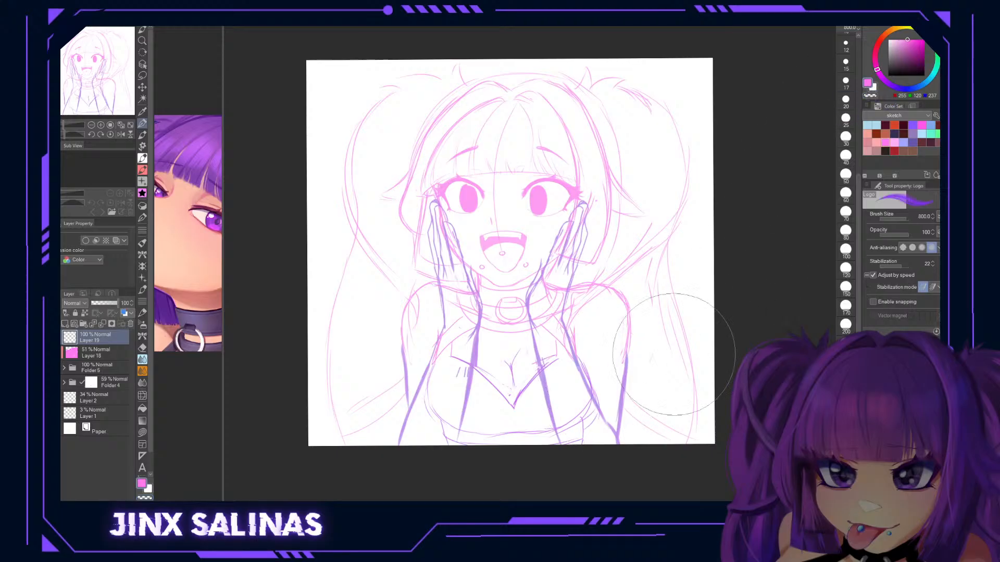
click(624, 380)
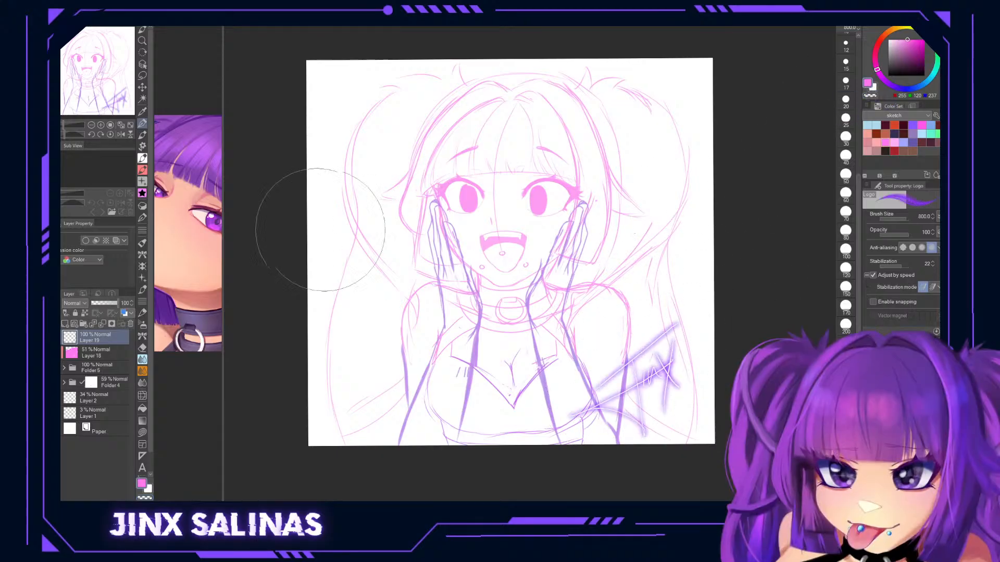
Add a clipped Color-mode layer above the signature and paint it bright magenta with the G-pen at size 800.
click(65, 324)
click(73, 303)
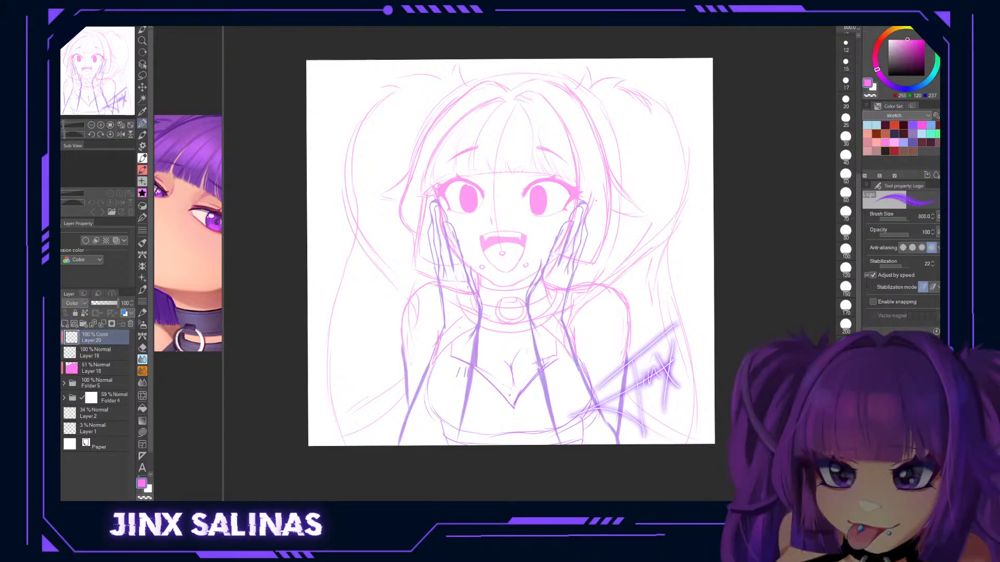
key(p)
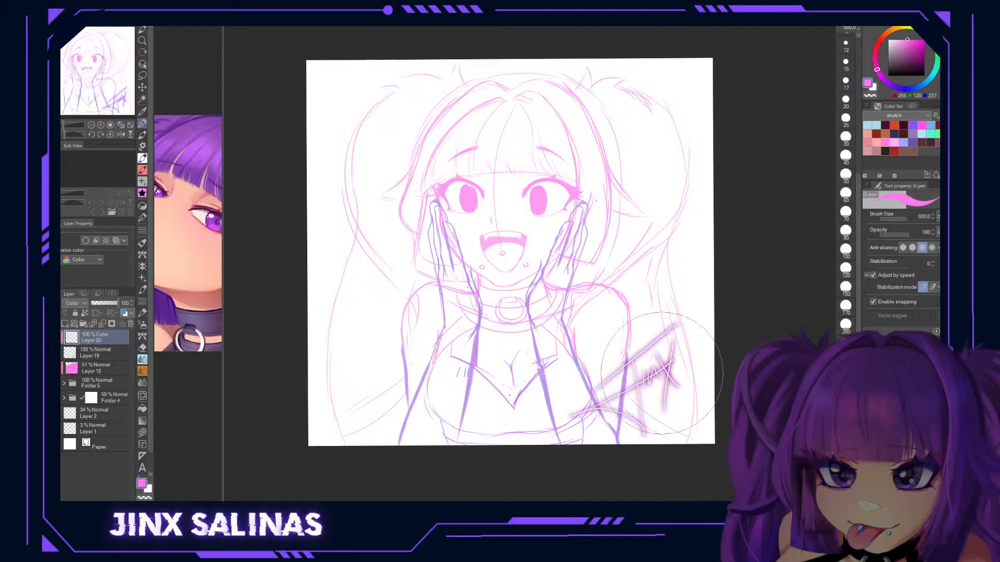
drag(922, 60, 924, 40)
mouse_move(627, 312)
mouse_down()
mouse_move(651, 334)
mouse_move(618, 397)
mouse_up()
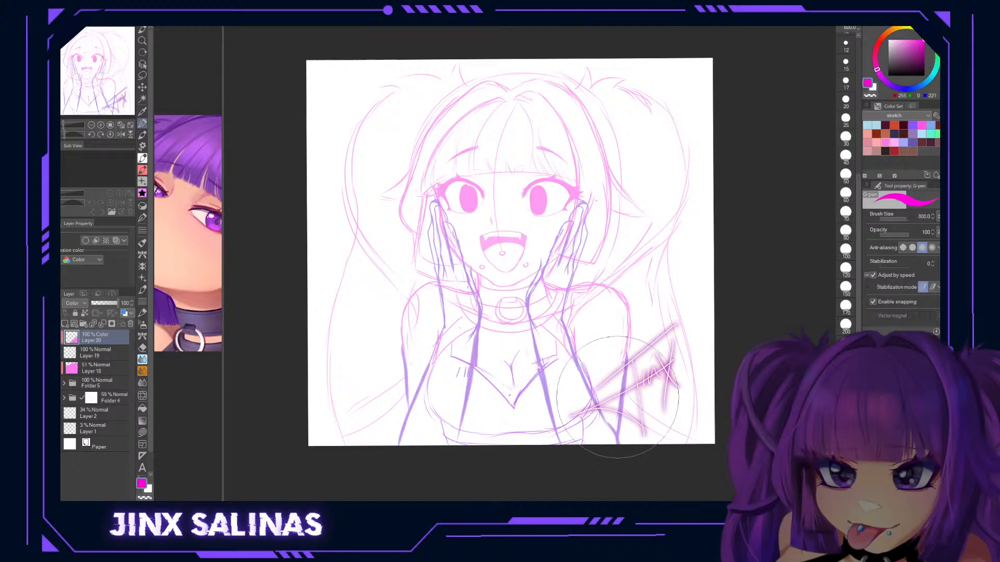
Duplicate the magenta colour layer and set the copy's blending mode to Linear light.
click(75, 324)
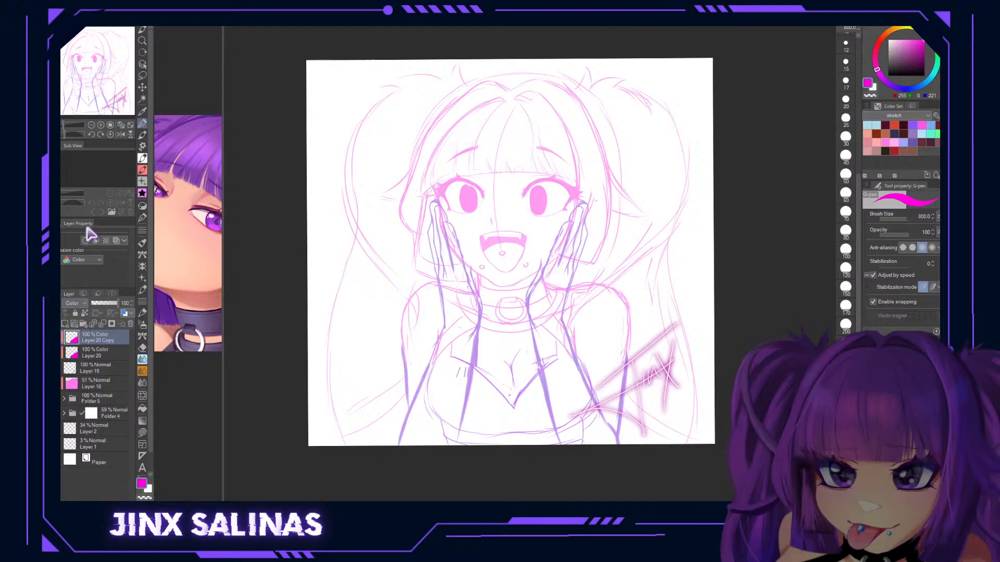
click(75, 213)
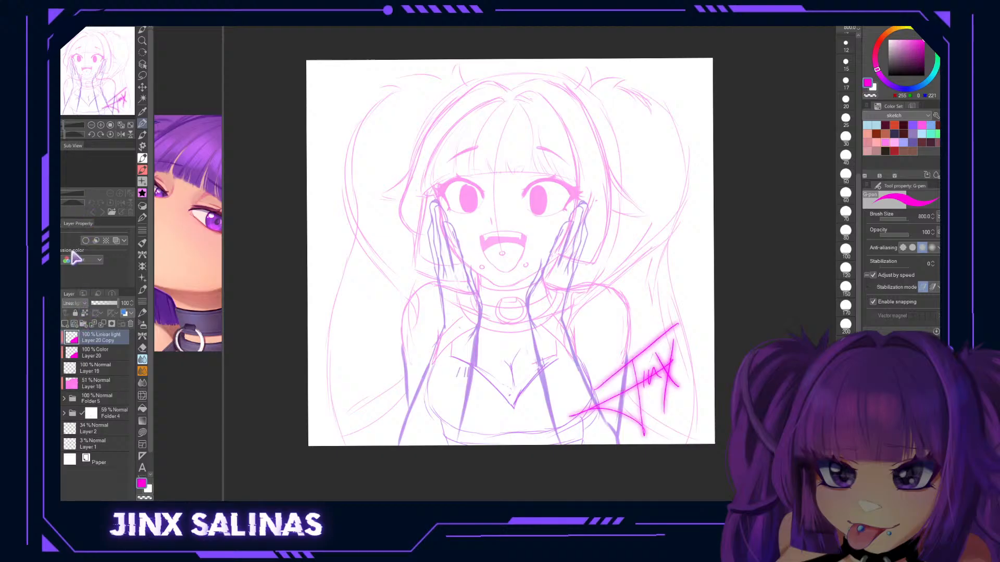
Set the signature's duplicate layer, Layer 20 Copy, to 38% opacity with Add (Glow) blending.
click(102, 304)
click(75, 304)
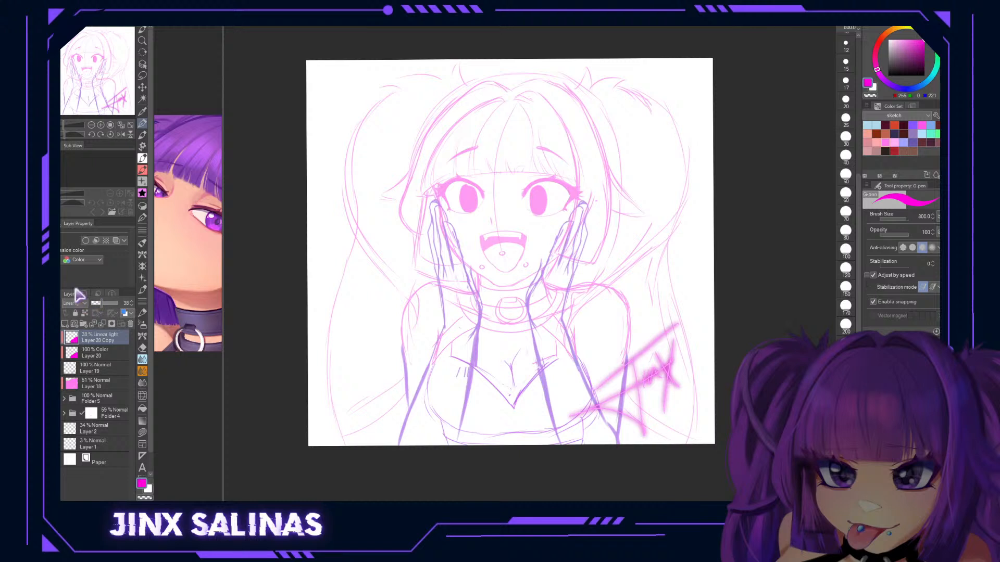
click(79, 148)
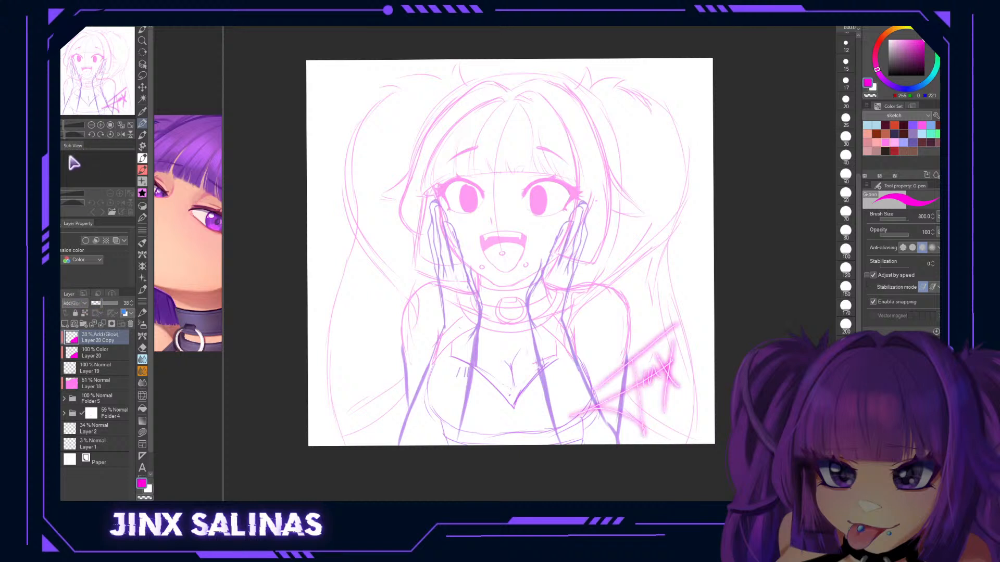
Recolour the signature light blue by painting over it on Layer 20 and on its Add (Glow) copy.
click(94, 354)
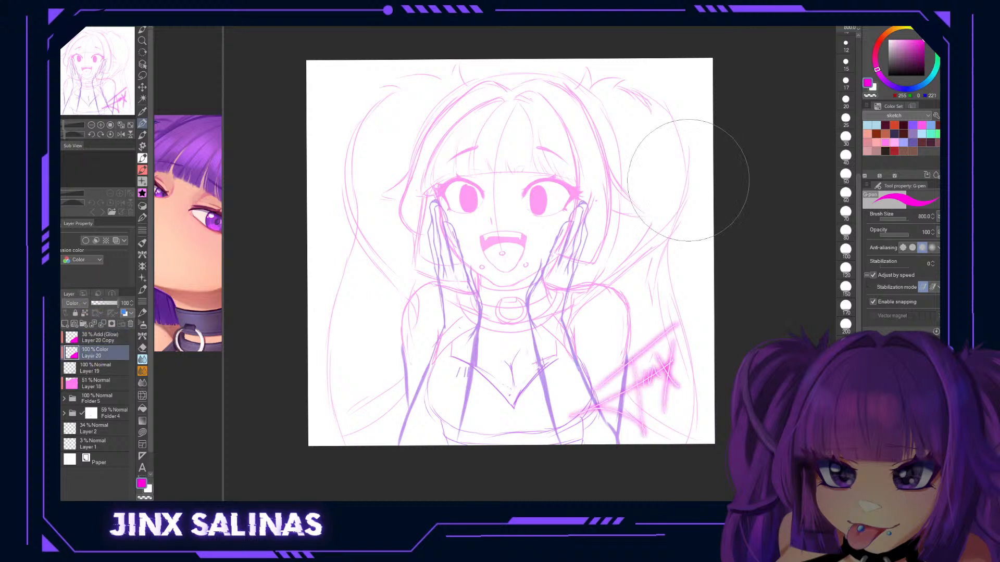
click(904, 88)
click(931, 77)
drag(907, 56, 900, 33)
mouse_move(669, 298)
mouse_down()
mouse_move(700, 363)
mouse_move(594, 416)
mouse_up()
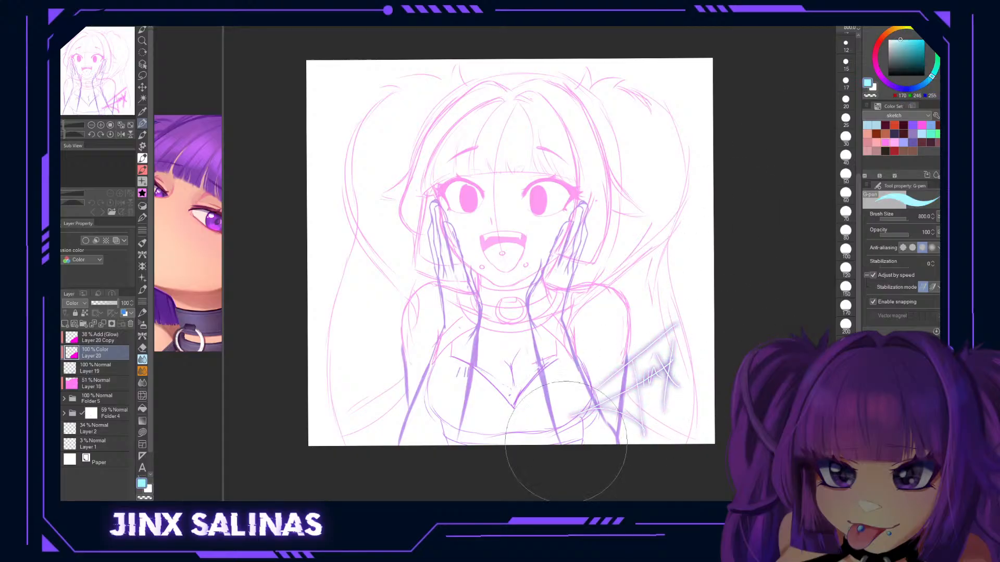
click(100, 341)
drag(633, 370, 672, 348)
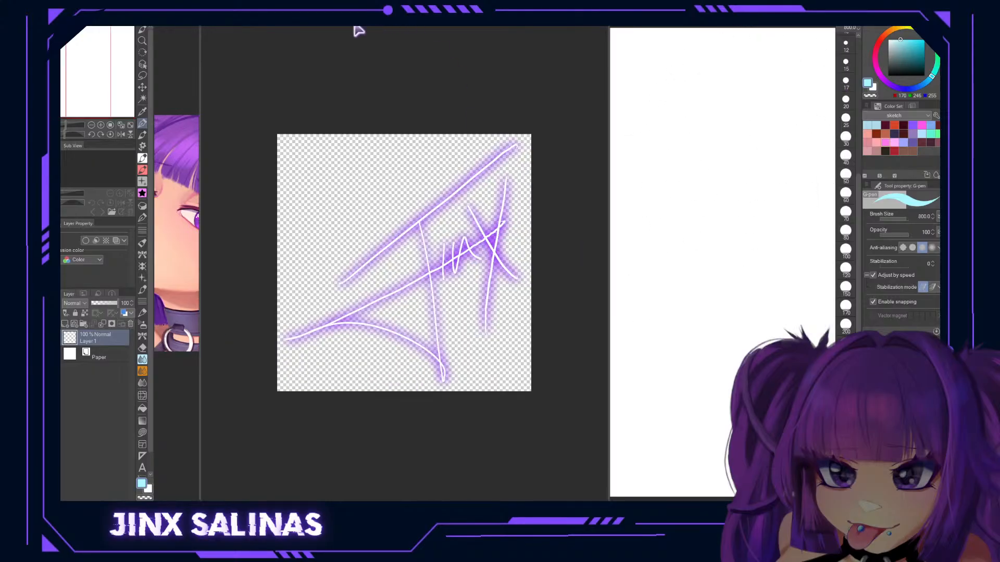
Write "BRB" in pink on the blank canvas at brush size 25, and start the line beneath with a "G".
click(352, 26)
click(309, 26)
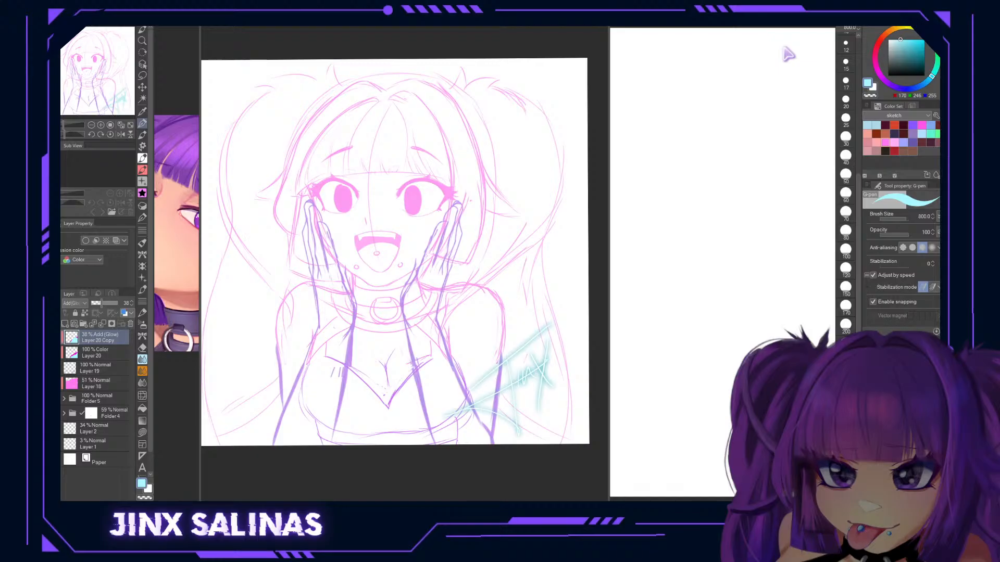
click(922, 125)
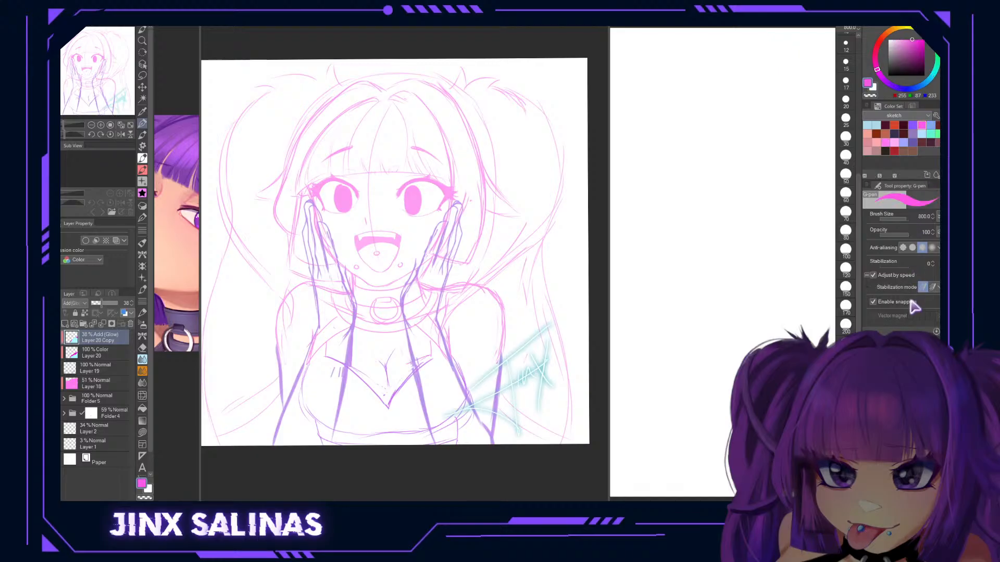
click(667, 104)
click(845, 118)
mouse_move(661, 98)
mouse_down()
mouse_move(673, 138)
mouse_move(704, 123)
mouse_move(674, 141)
mouse_up()
mouse_move(714, 97)
mouse_down()
mouse_move(721, 131)
mouse_move(726, 118)
mouse_move(758, 123)
mouse_up()
mouse_move(750, 86)
mouse_down()
mouse_move(756, 123)
mouse_move(786, 120)
mouse_move(761, 125)
mouse_up()
mouse_move(657, 177)
mouse_down()
mouse_move(662, 208)
mouse_move(666, 201)
mouse_up()
Try to write the letters following the "G" at brush size 25, and undo the latest strokes.
mouse_move(669, 203)
mouse_down()
mouse_move(683, 201)
mouse_move(690, 215)
mouse_up()
mouse_move(700, 179)
mouse_down()
mouse_move(704, 210)
mouse_move(711, 188)
mouse_up()
mouse_move(711, 173)
mouse_down()
mouse_move(705, 193)
mouse_move(725, 182)
mouse_move(732, 189)
mouse_move(736, 178)
mouse_move(745, 195)
mouse_move(777, 171)
mouse_move(779, 226)
mouse_move(798, 203)
mouse_up()
drag(659, 270, 697, 254)
key(ctrl+z)
key(ctrl+z)
key(ctrl+z)
key(ctrl+z)
key(ctrl+z)
key(ctrl+z)
key(ctrl+z)
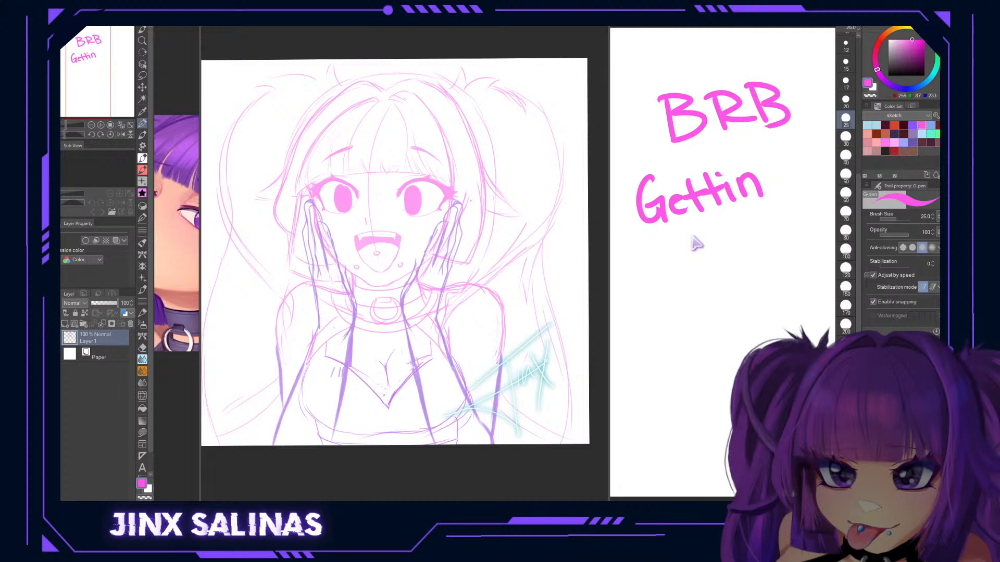
Undo the remaining letters after the "G" and complete the word "Getting" at brush size 20.
click(846, 98)
key(ctrl+z)
key(ctrl+z)
key(ctrl+z)
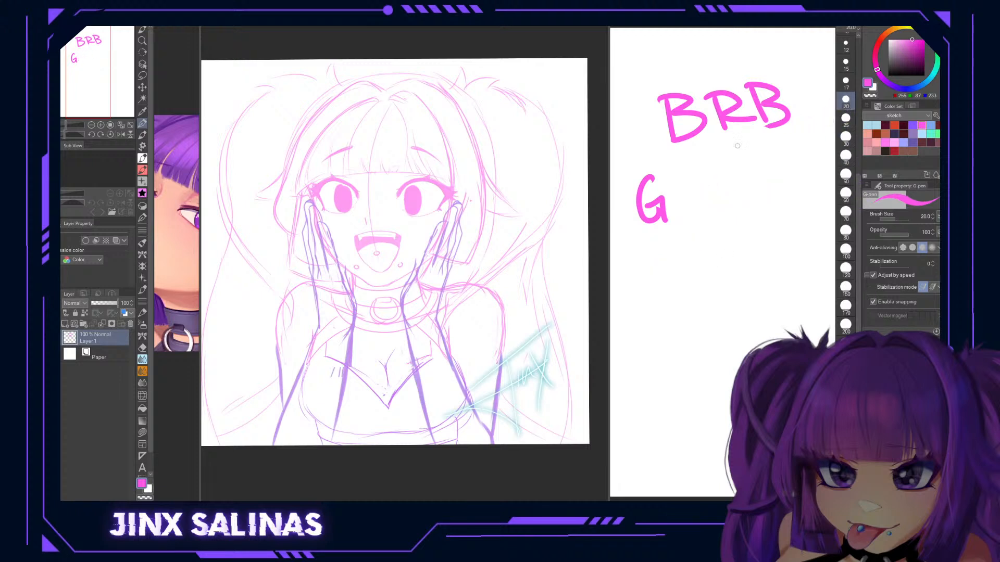
drag(673, 202, 696, 218)
mouse_move(702, 177)
mouse_down()
mouse_move(704, 211)
mouse_move(721, 185)
mouse_up()
drag(729, 172, 727, 201)
drag(718, 192, 748, 178)
mouse_move(750, 172)
mouse_down()
mouse_move(786, 188)
mouse_move(805, 164)
mouse_move(810, 211)
mouse_up()
Write "Food!" below "Getting" and draw a smiley face underneath it.
drag(658, 258, 695, 243)
mouse_move(659, 256)
mouse_down()
mouse_move(654, 296)
mouse_move(683, 264)
mouse_move(704, 270)
mouse_move(724, 259)
mouse_move(746, 263)
mouse_move(750, 275)
mouse_up()
drag(767, 219, 765, 245)
click(773, 264)
drag(733, 314, 741, 326)
drag(720, 328, 743, 362)
drag(763, 314, 762, 350)
drag(746, 313, 746, 329)
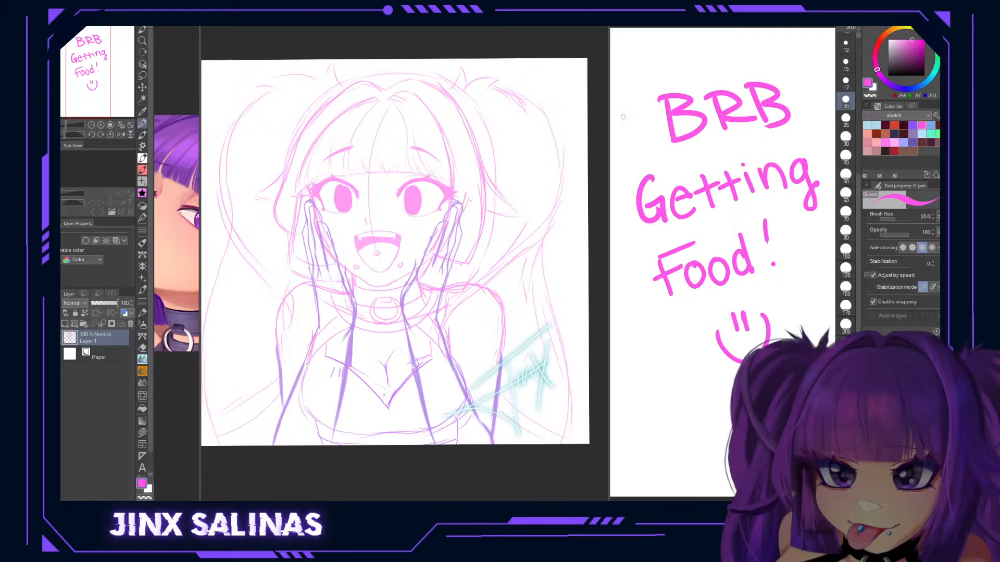
drag(608, 111, 563, 111)
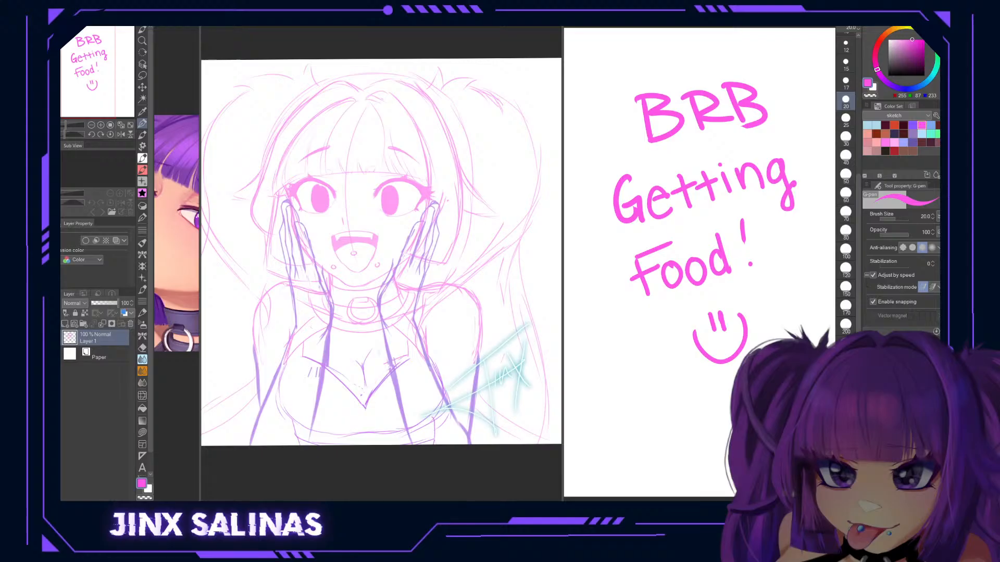
Return to the character drawing and scale the body and arms sketch in Folder 5 down to 94%.
click(546, 30)
drag(562, 31, 810, 65)
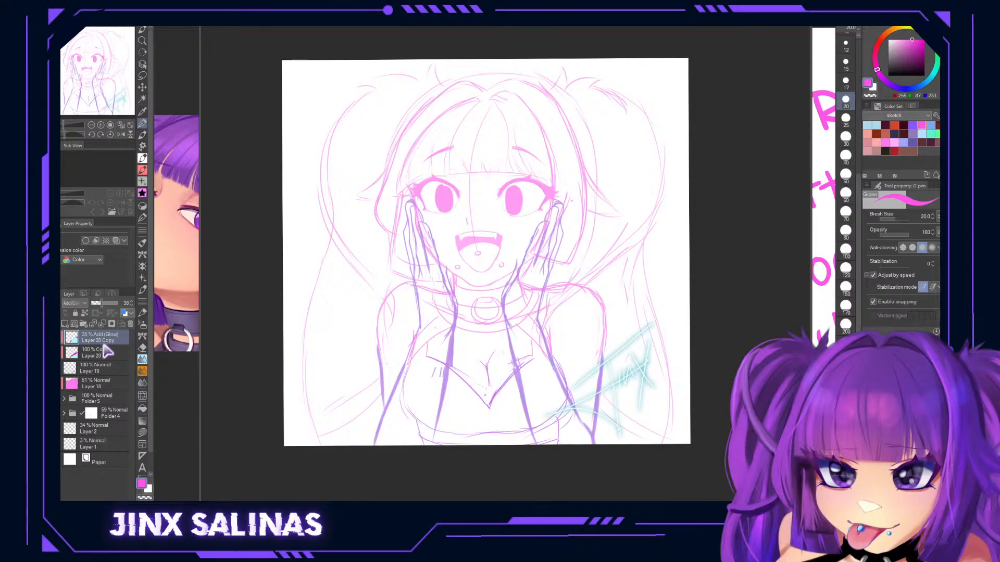
click(98, 369)
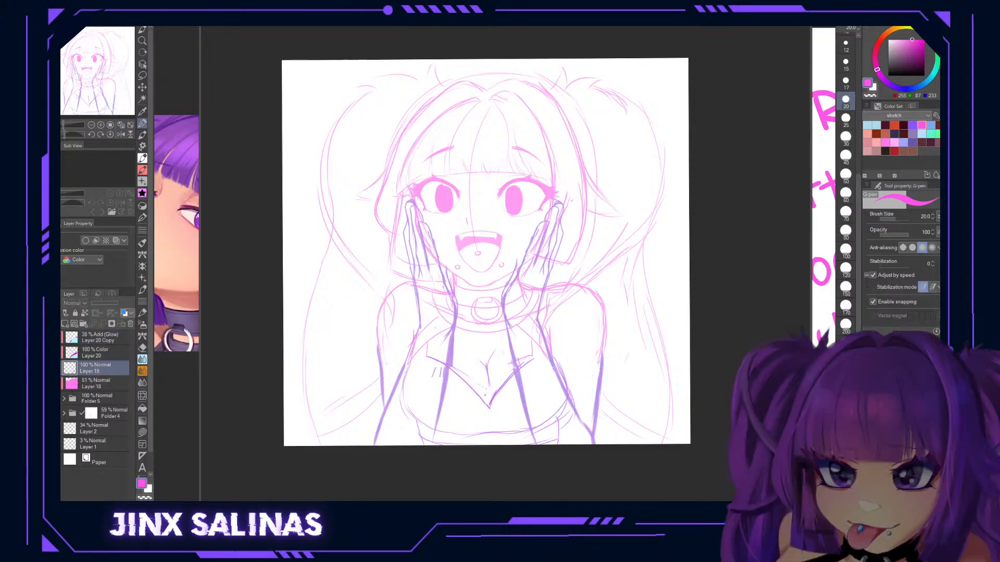
click(88, 399)
drag(459, 347, 467, 331)
drag(482, 375, 460, 375)
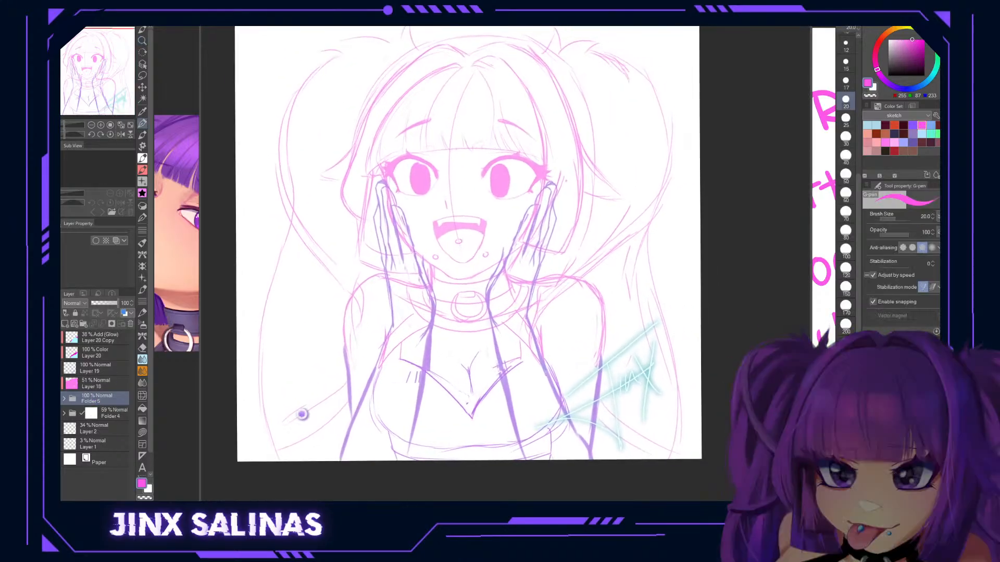
key(ctrl+t)
drag(471, 460, 461, 433)
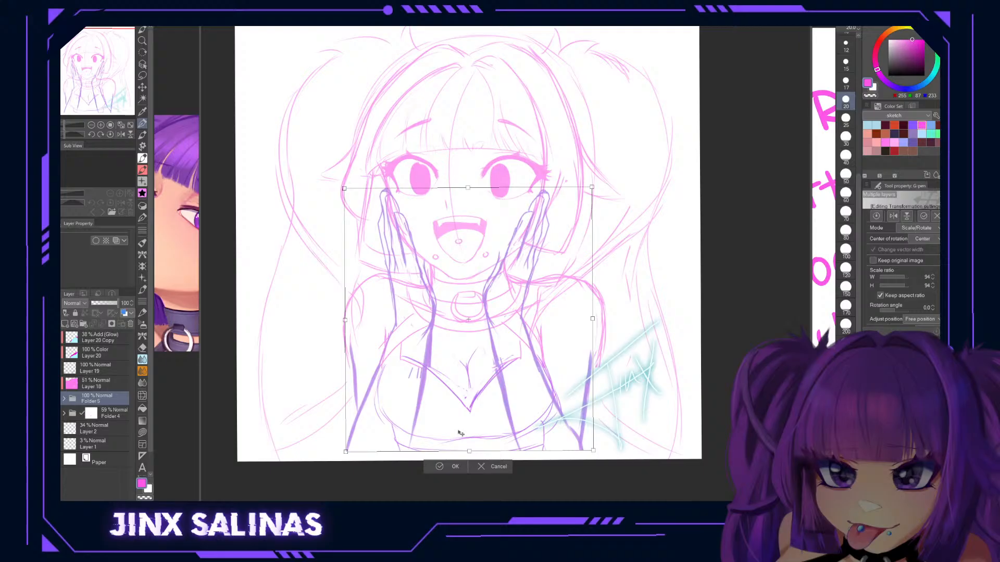
click(454, 468)
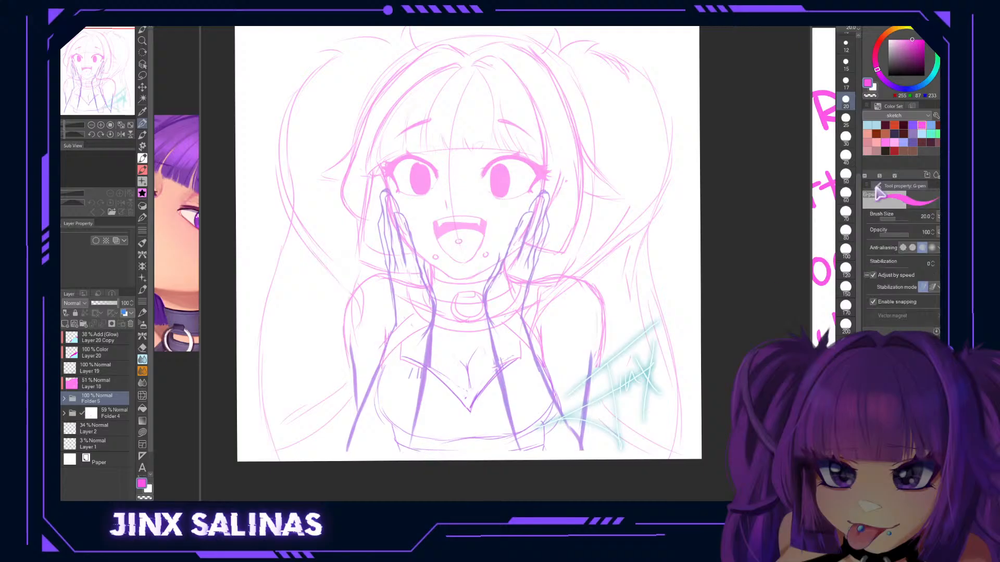
Adjust the arm lines on Layer 15 inside Folder 5 with the Liquify tool at brush size 600.
key(j)
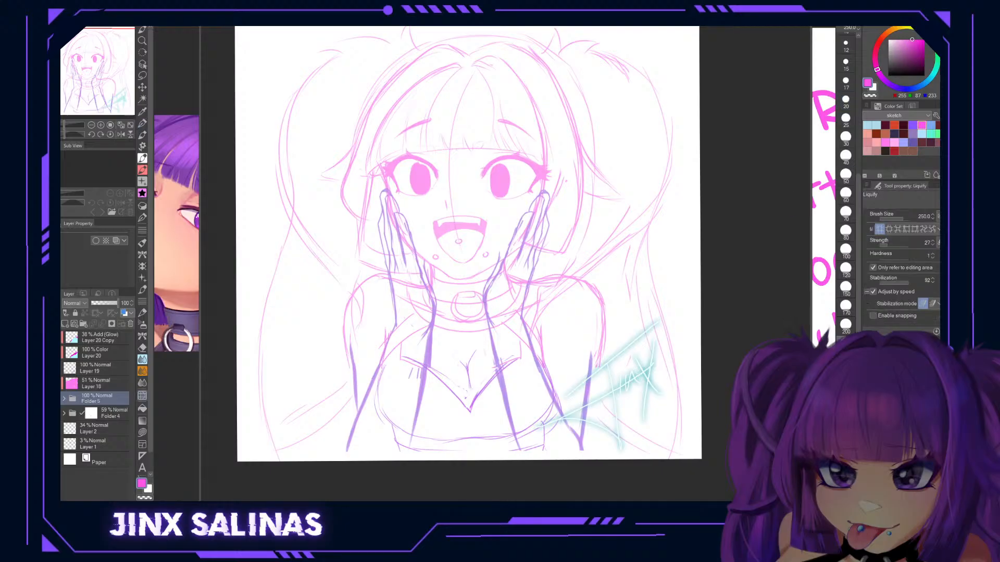
drag(377, 354, 390, 316)
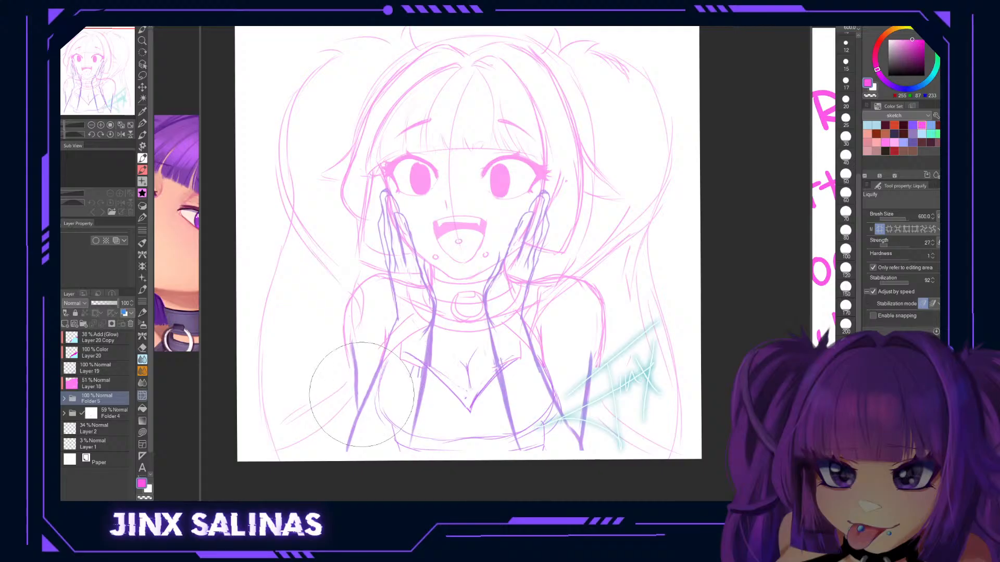
drag(426, 382, 435, 362)
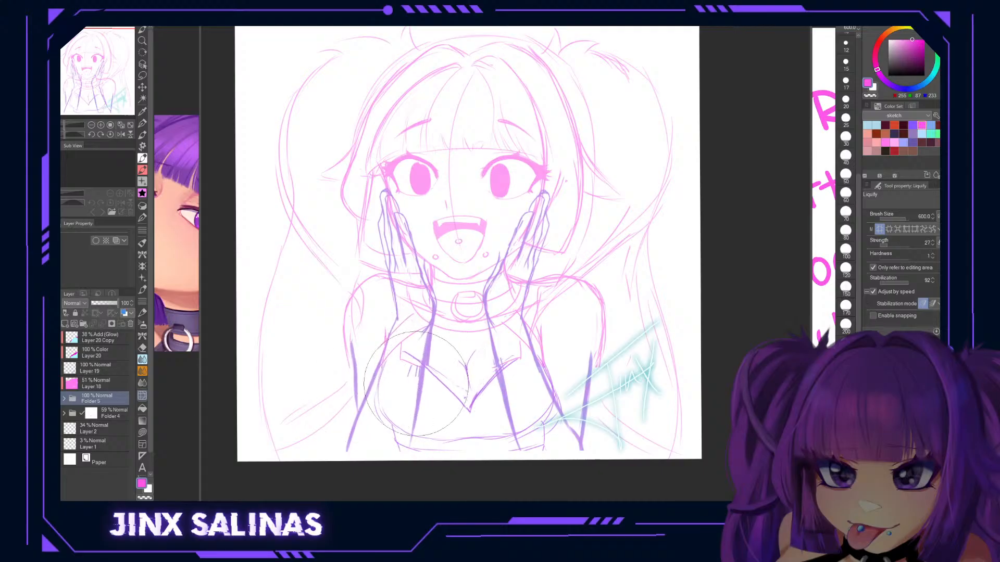
click(64, 399)
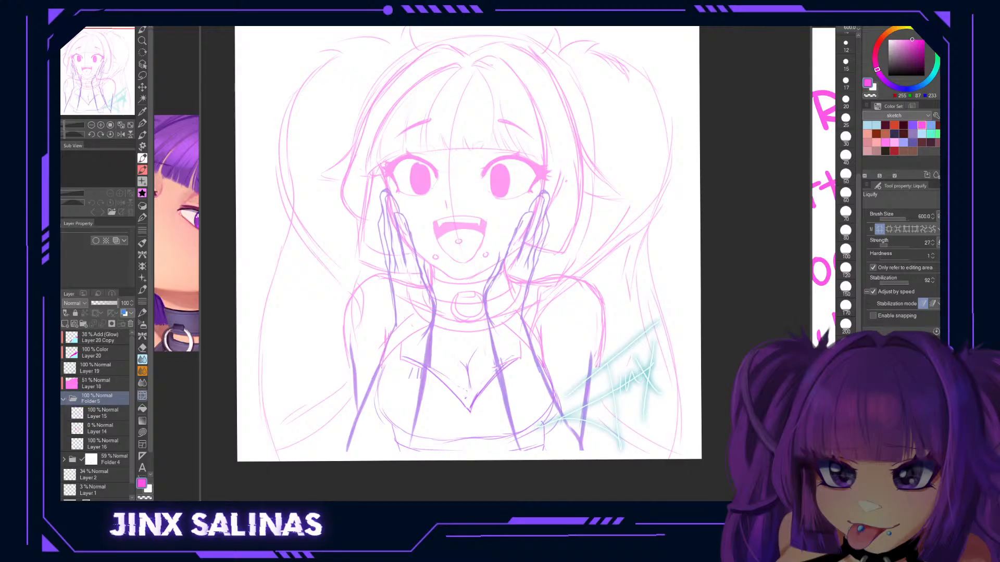
click(77, 414)
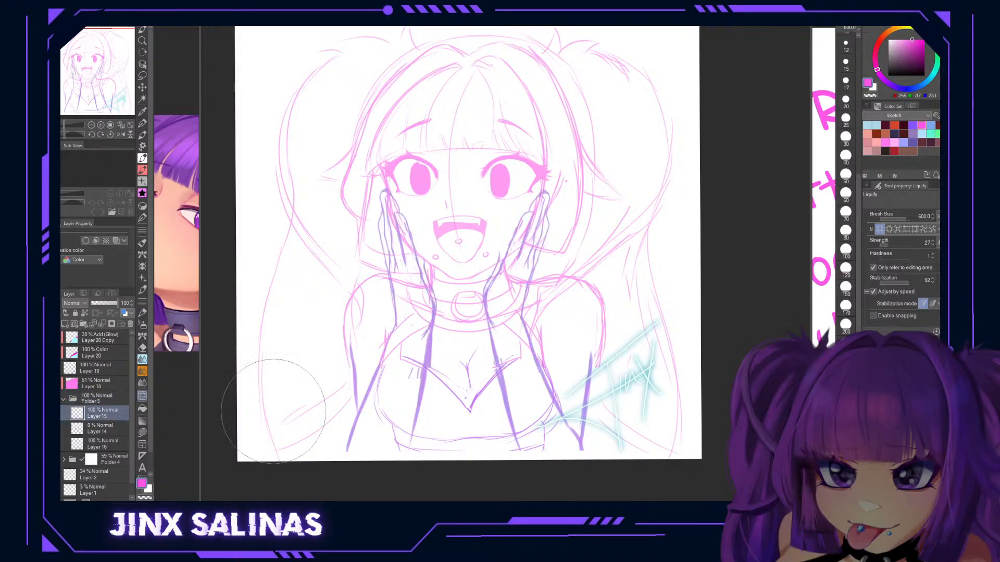
click(50, 429)
click(50, 429)
click(49, 444)
click(49, 445)
mouse_move(433, 366)
mouse_down()
mouse_move(385, 360)
mouse_move(541, 330)
mouse_move(525, 318)
mouse_up()
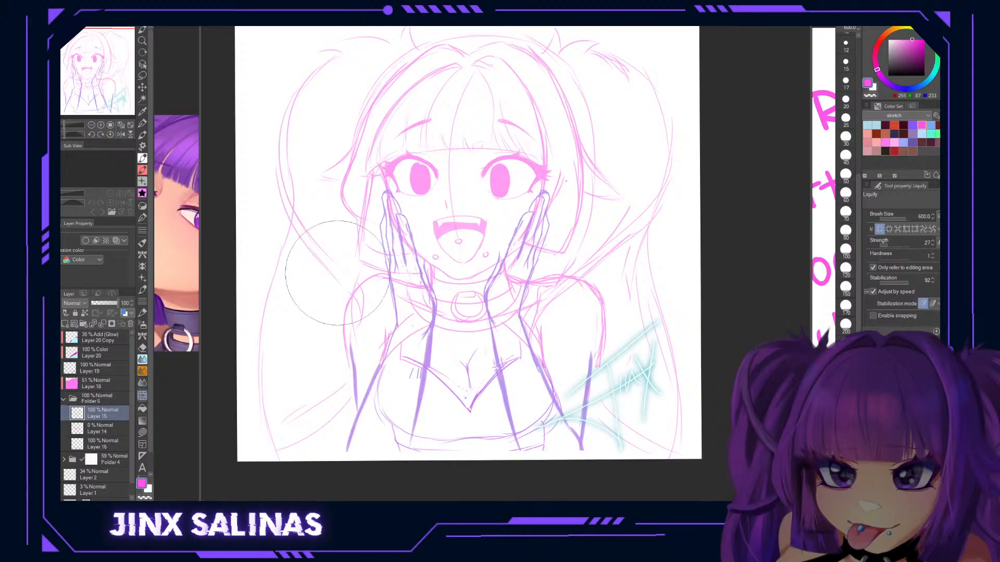
drag(363, 320, 386, 314)
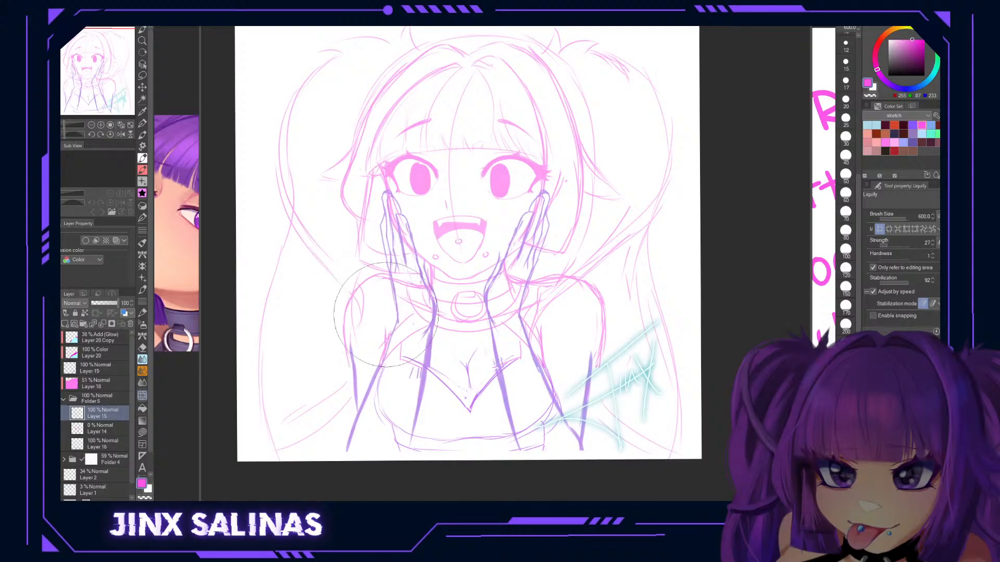
drag(522, 308, 512, 303)
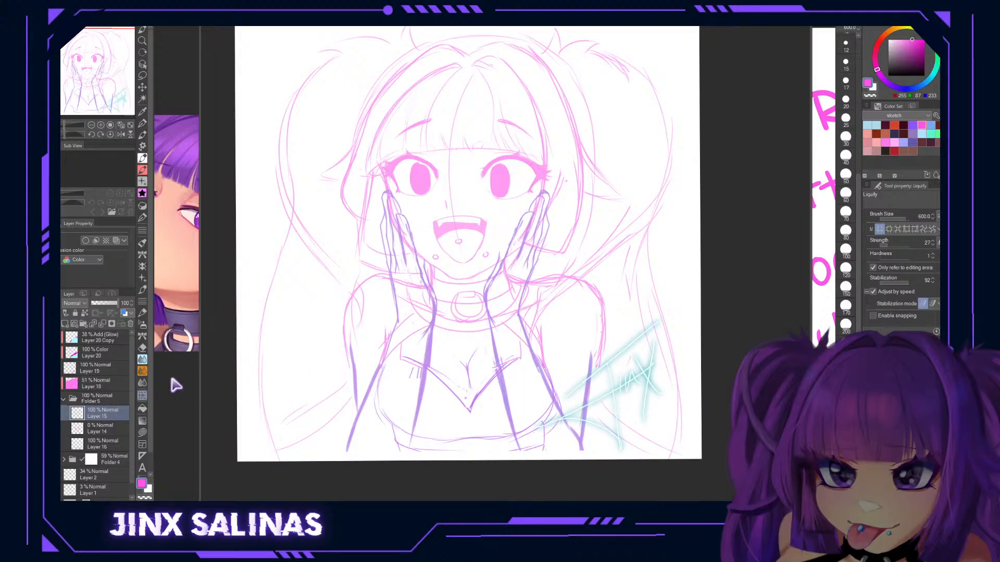
Group all layers above Paper into one folder and lower the folder's opacity to 41%.
click(93, 338)
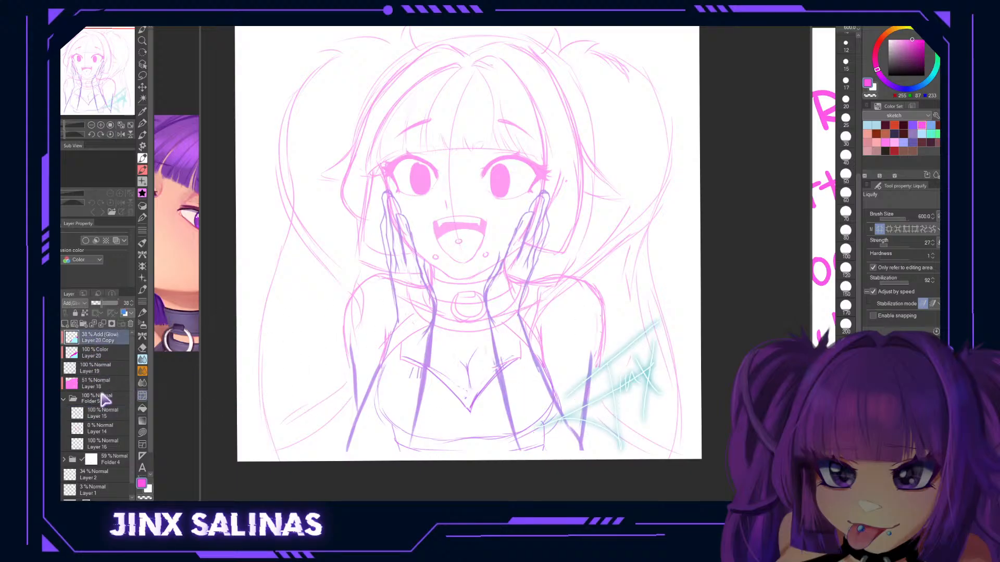
click(64, 399)
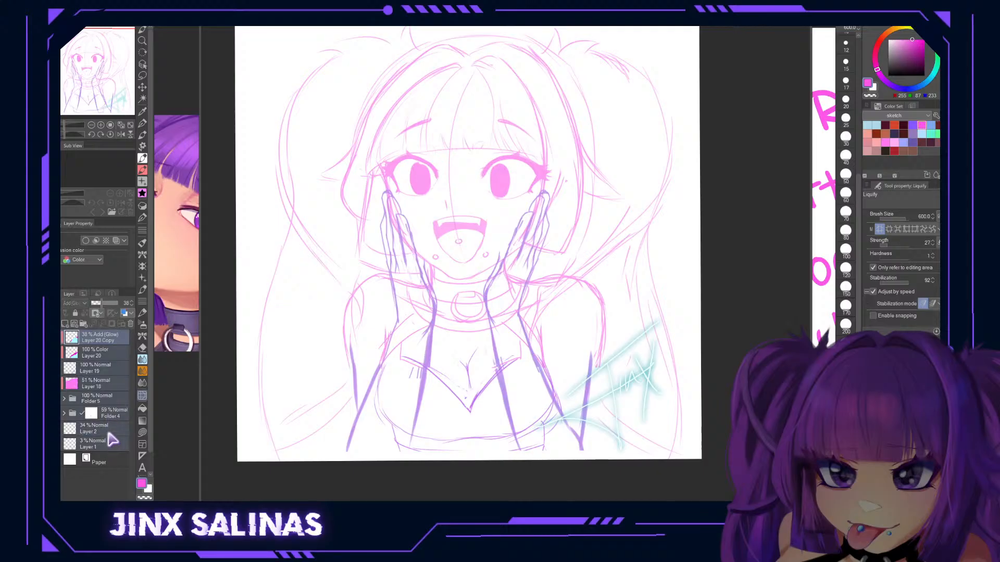
key(ctrl+g)
click(65, 337)
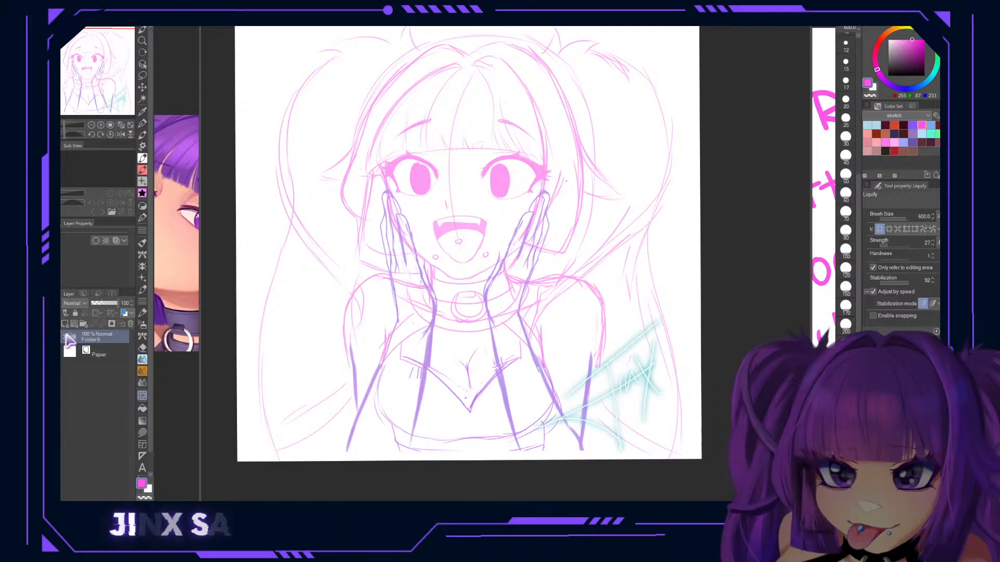
click(102, 304)
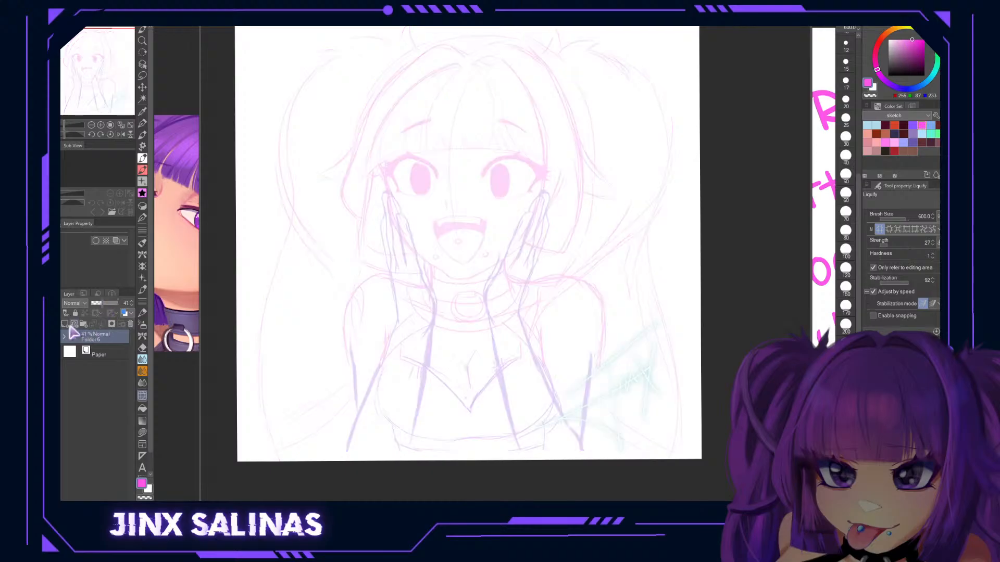
Add a new layer above the faded sketch folder and set the line brush to size 12.
click(65, 324)
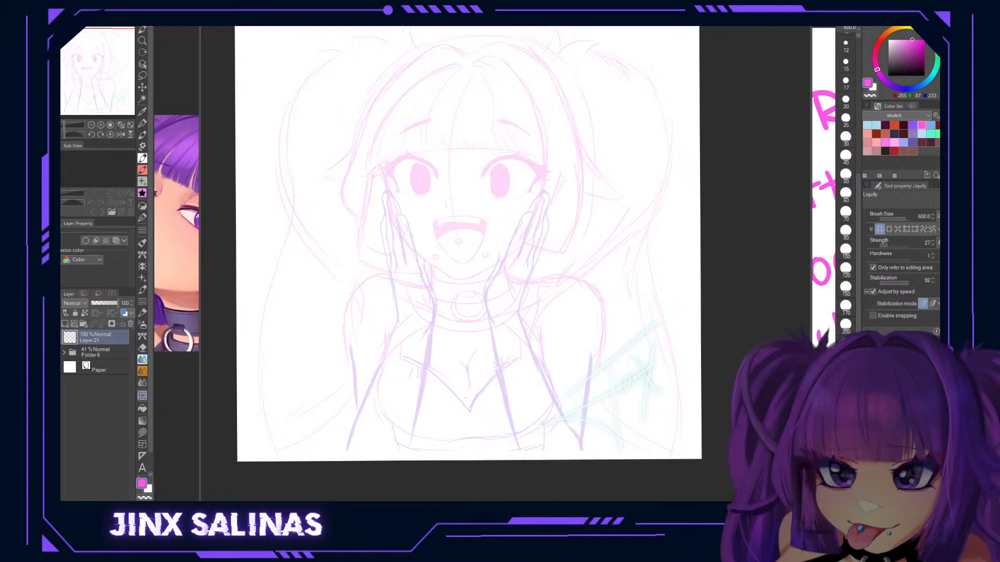
key(b)
key(j)
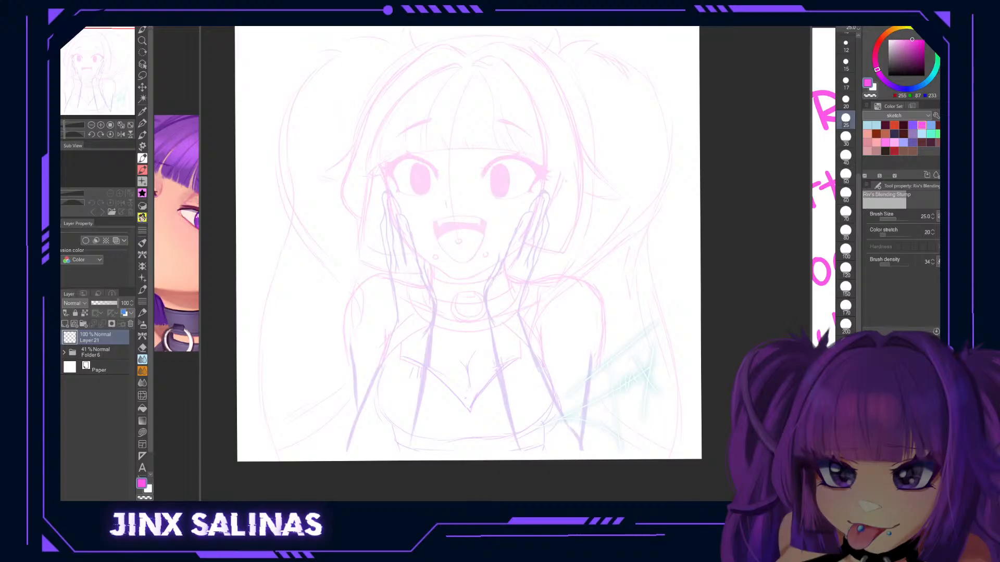
key(b)
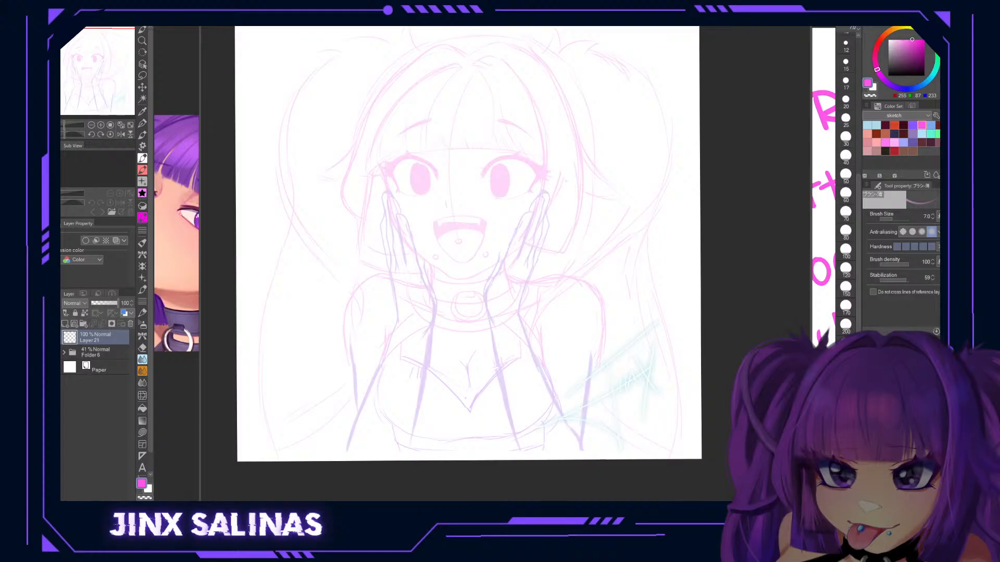
click(846, 82)
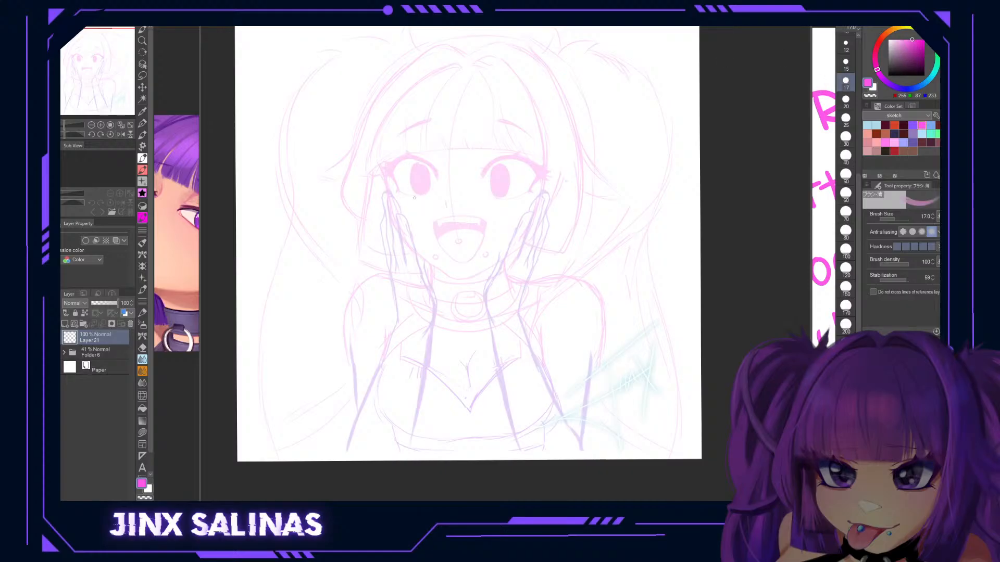
drag(381, 172, 390, 206)
key(ctrl+z)
click(846, 45)
Try inking the face of the faded sketch with pink strokes at brush size 12, and undo them.
mouse_move(380, 171)
mouse_down()
mouse_move(390, 205)
mouse_move(432, 149)
mouse_up()
key(ctrl+space)
mouse_move(360, 217)
mouse_down()
mouse_move(374, 307)
mouse_move(397, 344)
mouse_move(369, 298)
mouse_move(411, 358)
mouse_move(513, 440)
mouse_up()
drag(589, 363, 556, 280)
mouse_move(474, 347)
mouse_down()
mouse_move(500, 365)
mouse_move(551, 356)
mouse_up()
key(ctrl+z)
mouse_move(473, 348)
mouse_down()
mouse_move(547, 354)
mouse_move(695, 247)
mouse_move(611, 306)
mouse_up()
mouse_move(610, 306)
mouse_down()
mouse_move(587, 329)
mouse_move(617, 325)
mouse_up()
key(ctrl+z)
key(ctrl+z)
key(ctrl+z)
key(ctrl+z)
key(ctrl+z)
Set the sketch folder's blending mode to Multiply and create a new folder containing a blank layer directly above Paper.
click(97, 353)
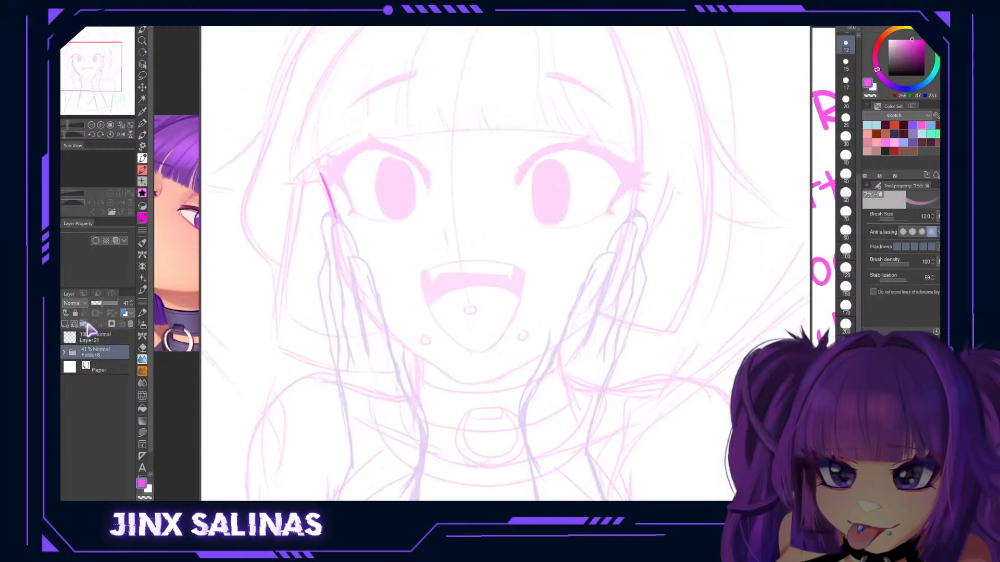
click(80, 70)
click(104, 369)
click(84, 323)
click(66, 324)
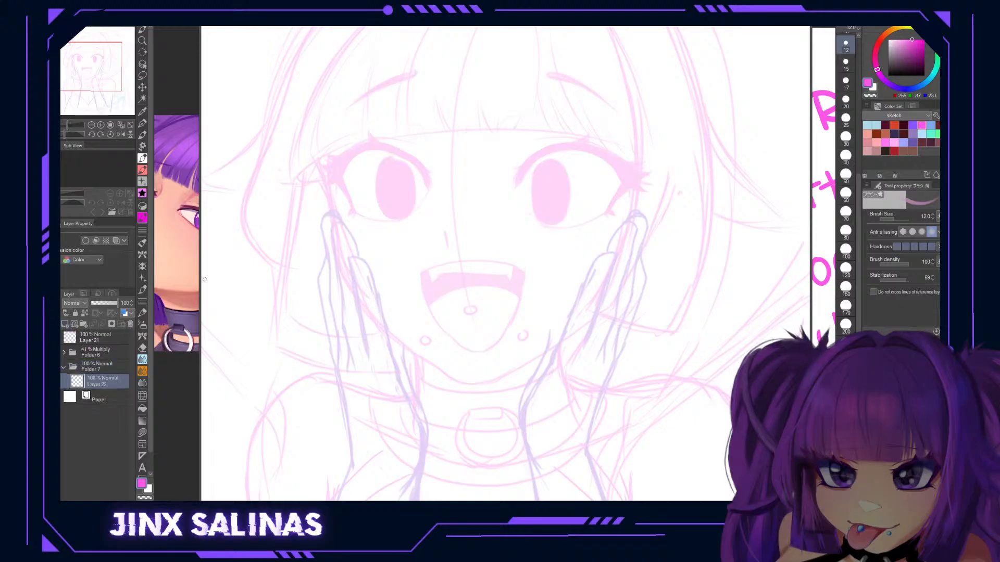
Sample the skin tone from the reference image and outline the character's head on the blank layer with the G-pen at size 60.
click(169, 192)
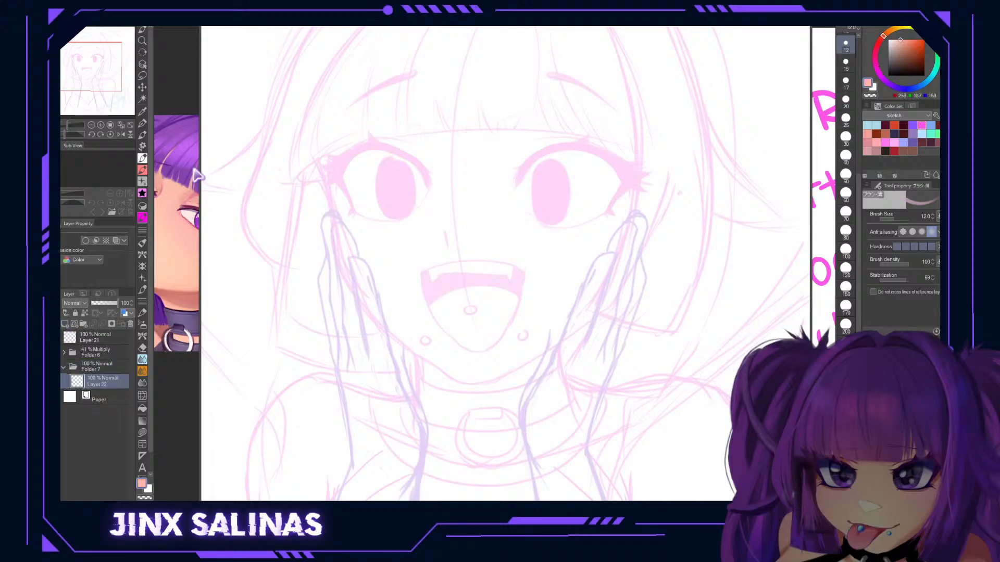
key(p)
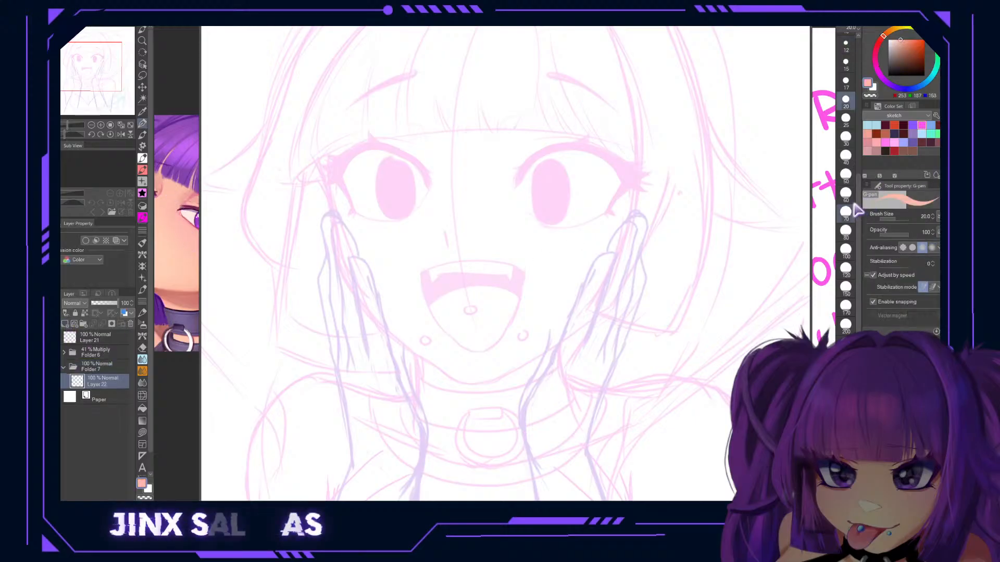
drag(325, 164, 367, 259)
drag(332, 181, 367, 286)
mouse_move(343, 198)
mouse_down()
mouse_move(351, 264)
mouse_move(387, 315)
mouse_move(349, 269)
mouse_move(367, 297)
mouse_move(415, 345)
mouse_move(461, 372)
mouse_move(466, 361)
mouse_move(429, 373)
mouse_move(516, 379)
mouse_move(545, 364)
mouse_move(528, 372)
mouse_move(548, 359)
mouse_move(548, 334)
mouse_move(604, 290)
mouse_move(586, 309)
mouse_move(645, 225)
mouse_move(662, 121)
mouse_move(509, 37)
mouse_move(332, 171)
mouse_up()
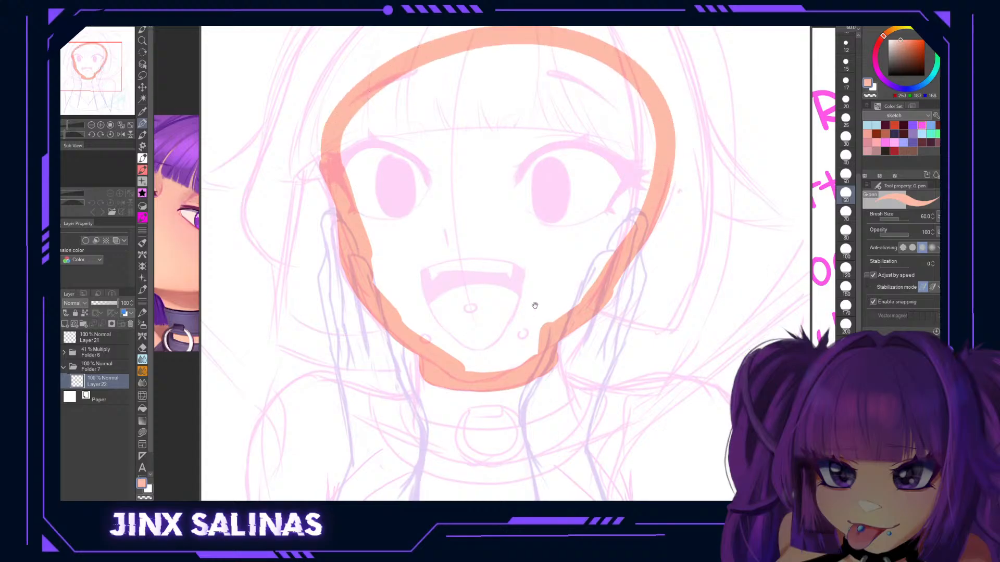
drag(533, 312, 546, 359)
mouse_move(344, 178)
mouse_down()
mouse_move(373, 340)
mouse_move(372, 253)
mouse_move(494, 171)
mouse_move(622, 213)
mouse_move(669, 283)
mouse_move(682, 328)
mouse_up()
Outline the left side of the neck, shoulder and arm, and close the body along the canvas's lower edge.
drag(608, 475, 565, 307)
mouse_move(562, 461)
mouse_down()
mouse_move(564, 294)
mouse_move(582, 266)
mouse_up()
mouse_move(432, 223)
mouse_down()
mouse_move(413, 261)
mouse_move(310, 240)
mouse_move(274, 271)
mouse_move(260, 354)
mouse_move(284, 456)
mouse_up()
mouse_move(323, 410)
mouse_down()
mouse_move(323, 319)
mouse_move(355, 223)
mouse_up()
drag(312, 249, 304, 393)
drag(307, 329, 293, 424)
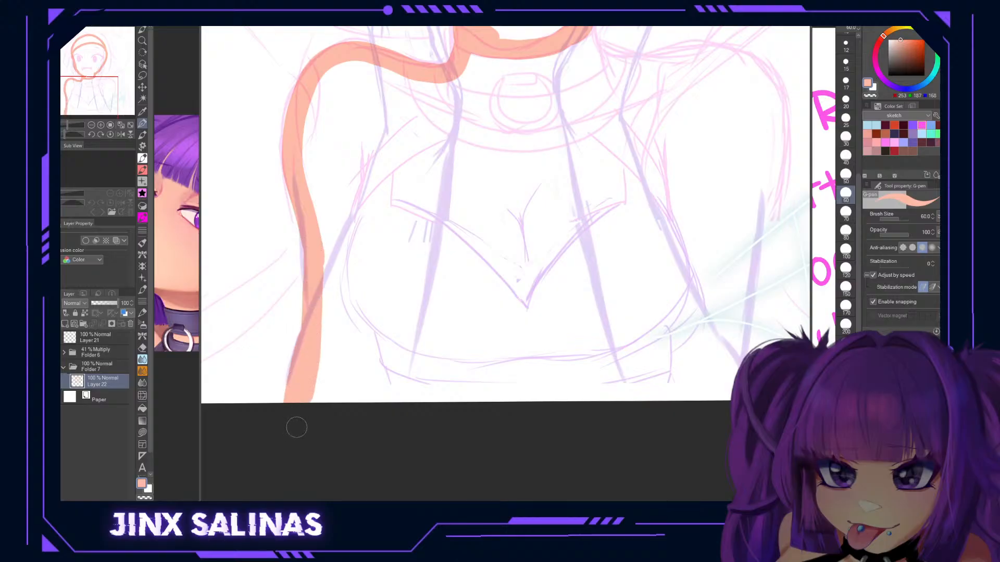
mouse_move(312, 391)
mouse_down()
mouse_move(507, 409)
mouse_move(686, 407)
mouse_move(726, 401)
mouse_up()
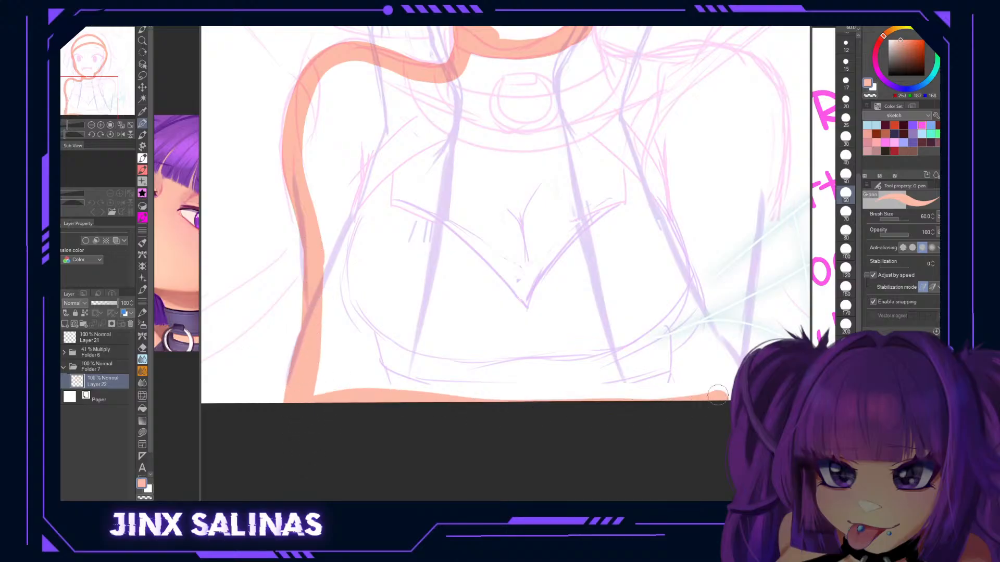
Draw the skin-coloured outline of the neck's right side and across the right shoulder.
drag(736, 144, 571, 222)
mouse_move(419, 84)
mouse_down()
mouse_move(421, 120)
mouse_move(432, 124)
mouse_move(423, 109)
mouse_move(450, 150)
mouse_move(441, 141)
mouse_move(553, 139)
mouse_up()
mouse_move(466, 144)
mouse_down()
mouse_move(503, 131)
mouse_move(558, 135)
mouse_move(575, 152)
mouse_up()
key(ctrl+z)
mouse_move(480, 140)
mouse_down()
mouse_move(555, 134)
mouse_move(593, 158)
mouse_up()
drag(552, 132, 607, 180)
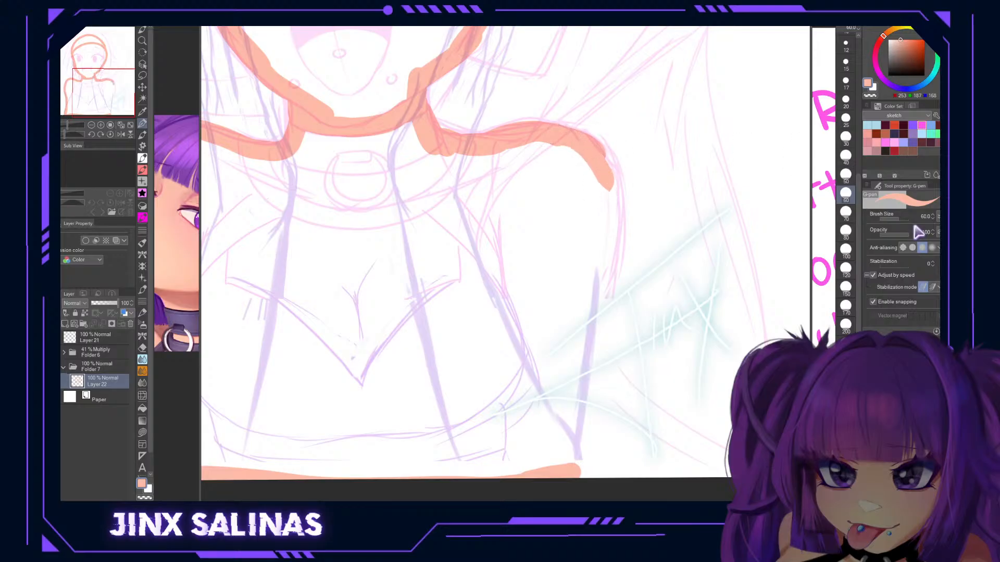
Undo the last shoulder stroke, set the pen's stabilization to 2 and outline the right shoulder and arm down to the canvas edge.
key(ctrl+z)
drag(890, 267, 889, 266)
click(846, 174)
mouse_move(593, 149)
mouse_down()
mouse_move(611, 192)
mouse_move(572, 457)
mouse_up()
drag(594, 352, 602, 306)
drag(607, 249, 581, 367)
mouse_move(585, 309)
mouse_down()
mouse_move(581, 428)
mouse_move(565, 319)
mouse_move(547, 415)
mouse_up()
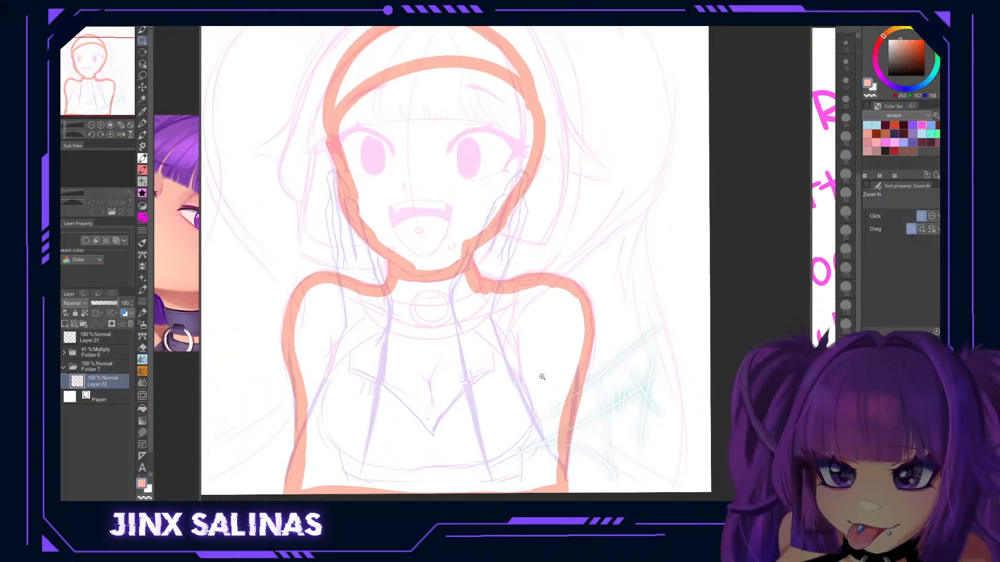
Fill the outlined body, face and forehead with the skin tone.
key(g)
click(546, 342)
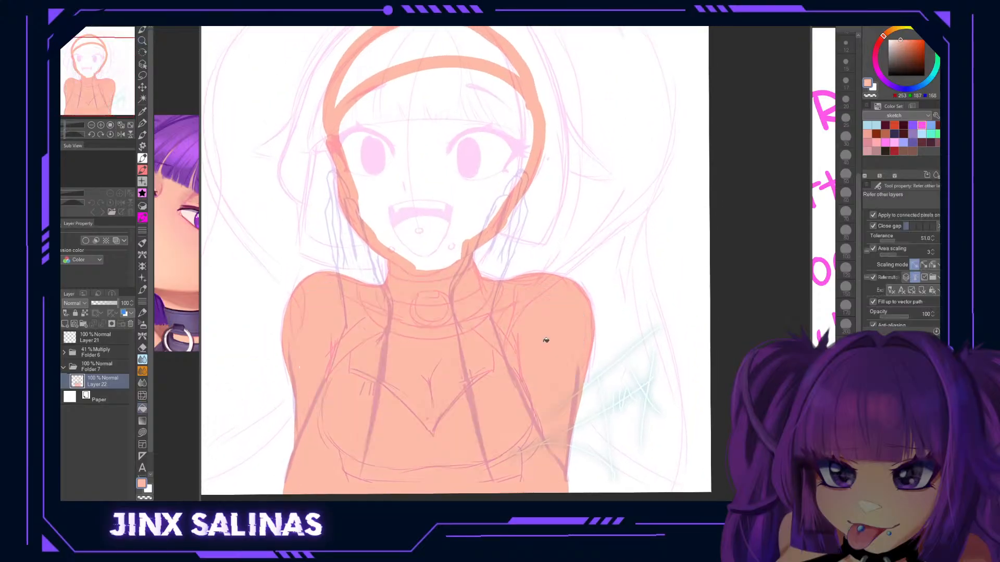
click(471, 200)
click(478, 124)
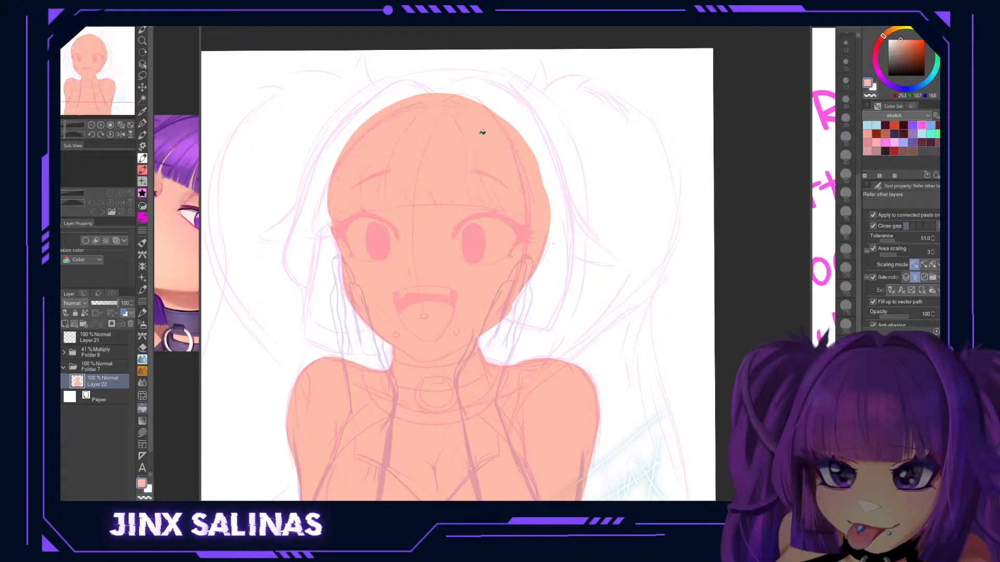
drag(506, 371, 513, 398)
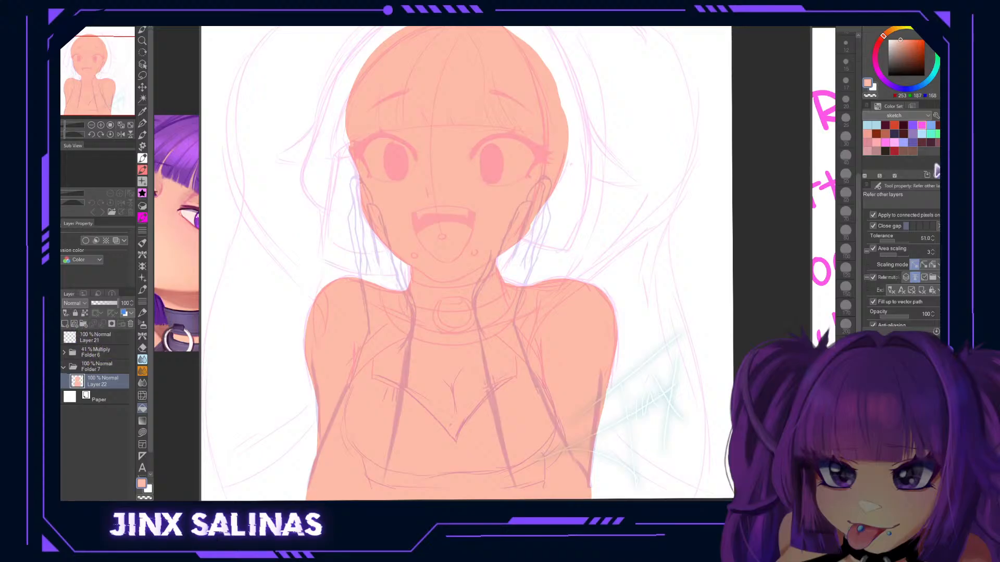
Try painting the hands beside the face on the skin layer with the G-pen at size 60, and undo the strokes.
key(p)
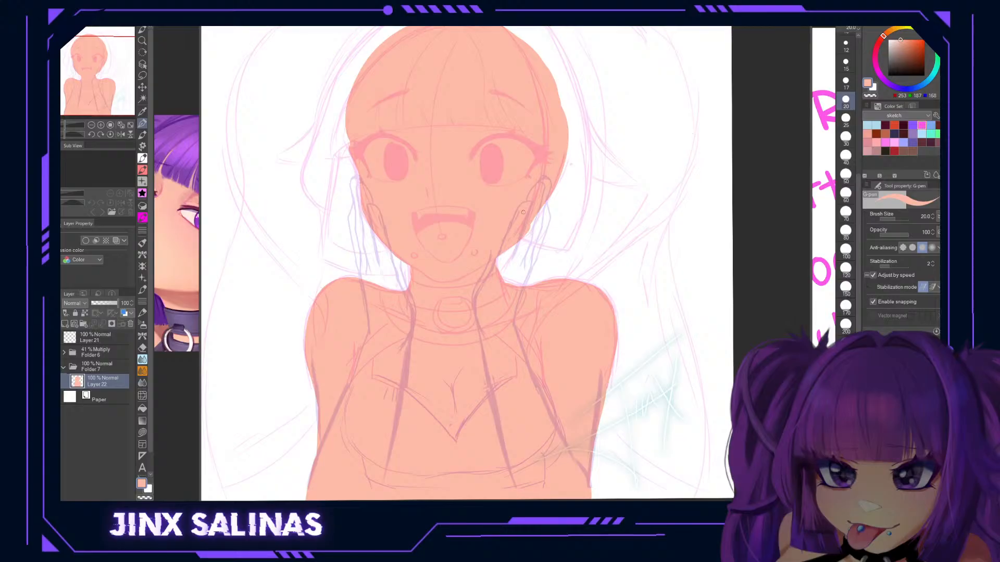
click(845, 193)
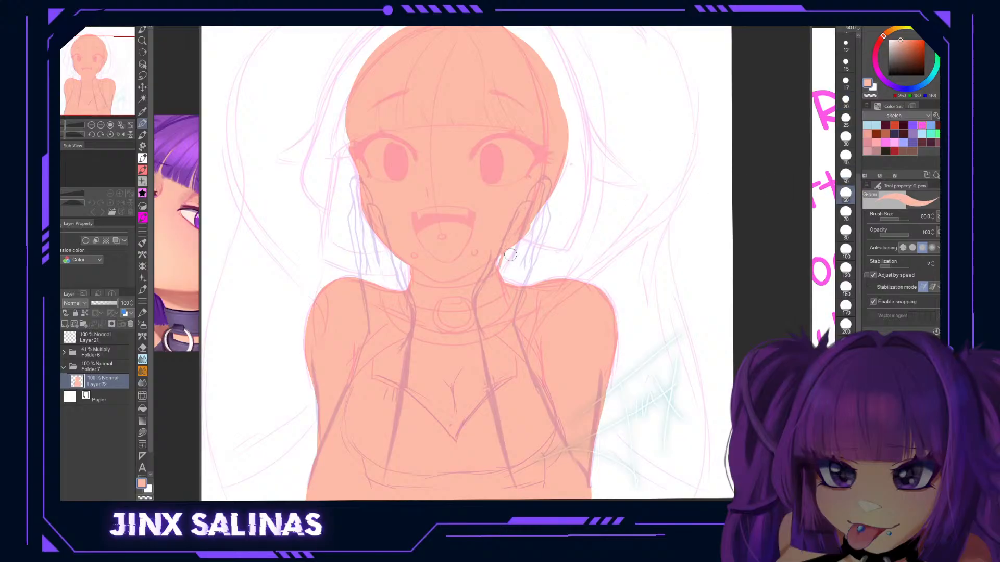
mouse_move(523, 255)
mouse_down()
mouse_move(542, 208)
mouse_move(505, 328)
mouse_up()
drag(542, 215, 521, 260)
drag(371, 208, 386, 281)
drag(382, 243, 397, 289)
mouse_move(369, 222)
mouse_down()
mouse_move(385, 289)
mouse_move(370, 281)
mouse_up()
key(ctrl+z)
key(ctrl+z)
key(ctrl+z)
key(ctrl+z)
key(ctrl+z)
key(ctrl+z)
key(ctrl+z)
key(ctrl+z)
key(ctrl+z)
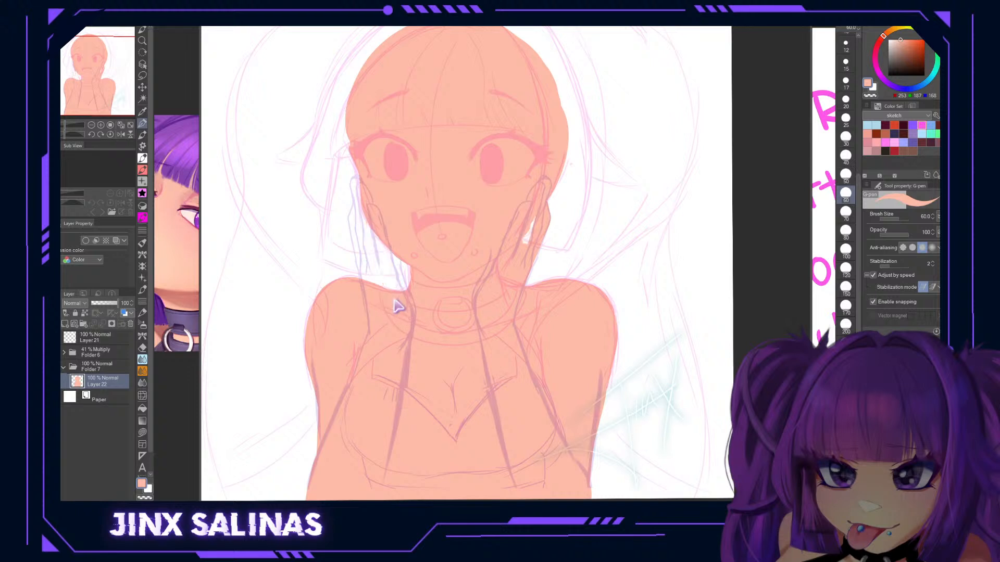
key(ctrl+z)
key(ctrl+z)
Add a new layer above the skin base and paint the right hand in skin tone, reducing the brush size to 40.
mouse_move(560, 276)
mouse_down()
mouse_move(529, 178)
mouse_move(540, 255)
mouse_up()
click(65, 324)
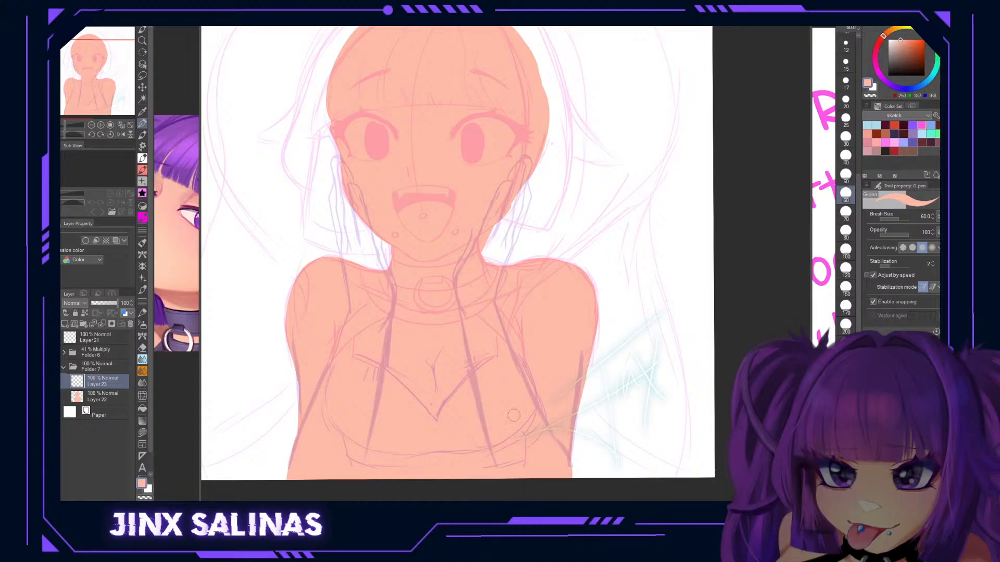
mouse_move(492, 243)
mouse_down()
mouse_move(485, 298)
mouse_move(521, 183)
mouse_move(524, 196)
mouse_move(500, 252)
mouse_move(515, 222)
mouse_up()
click(846, 155)
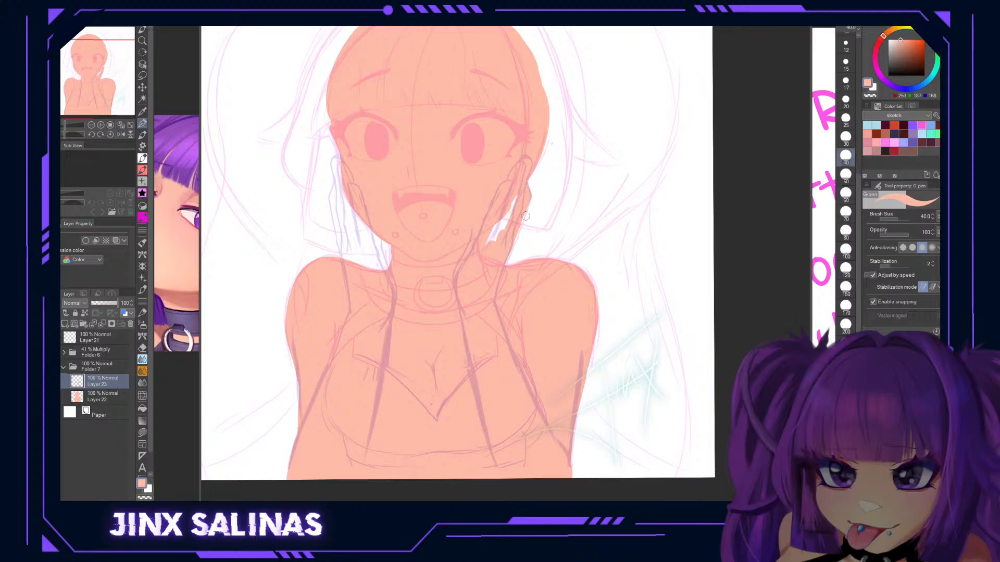
mouse_move(516, 211)
mouse_down()
mouse_move(492, 256)
mouse_move(516, 199)
mouse_move(477, 262)
mouse_up()
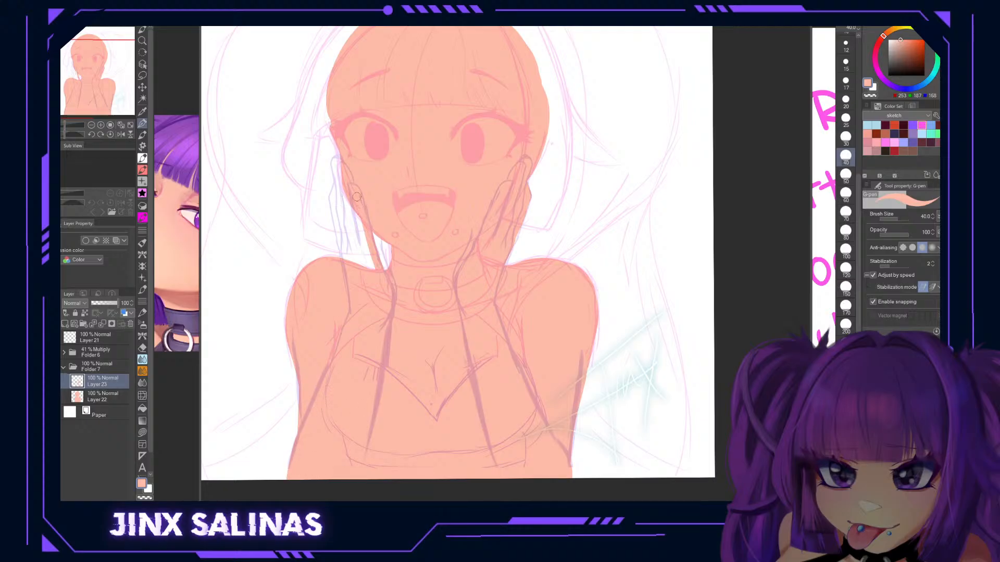
Outline the left hand and its fingers in skin tone and fill the remaining gap inside it.
mouse_move(335, 164)
mouse_down()
mouse_move(345, 259)
mouse_move(385, 273)
mouse_up()
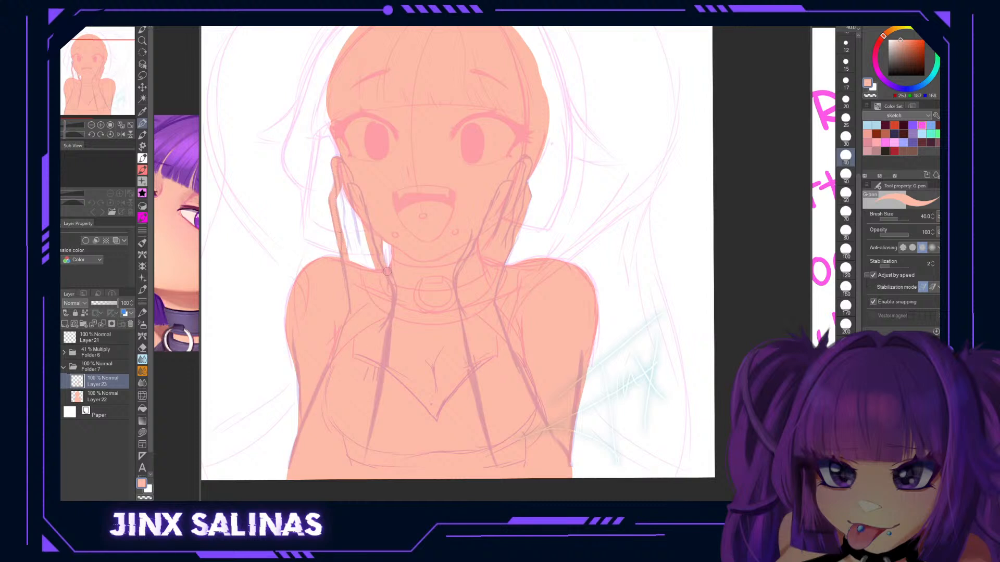
key(g)
click(351, 235)
drag(640, 301, 587, 328)
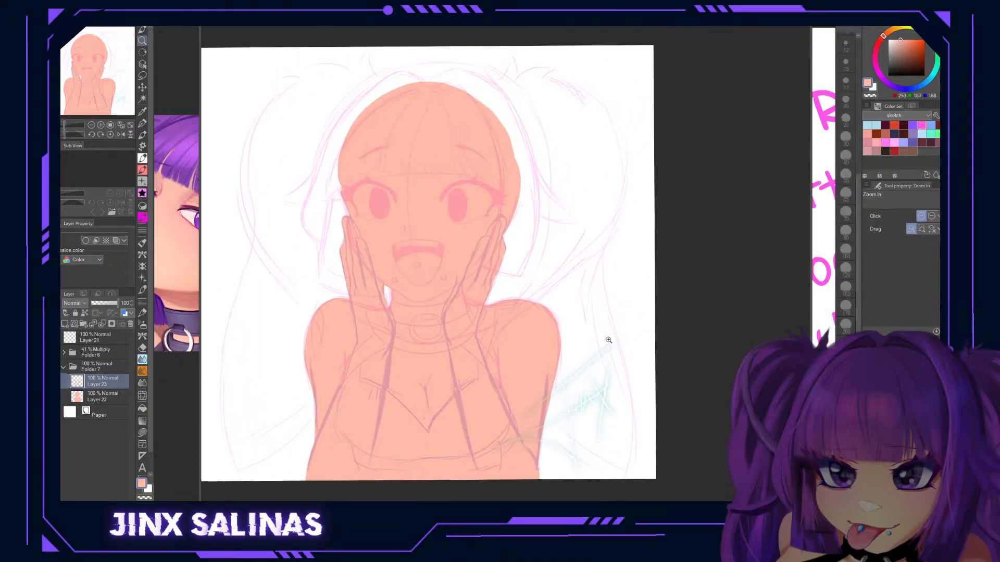
Add a new layer, sample the dark purple of the reference's collar and outline the choker with the G-pen at size 17.
click(65, 323)
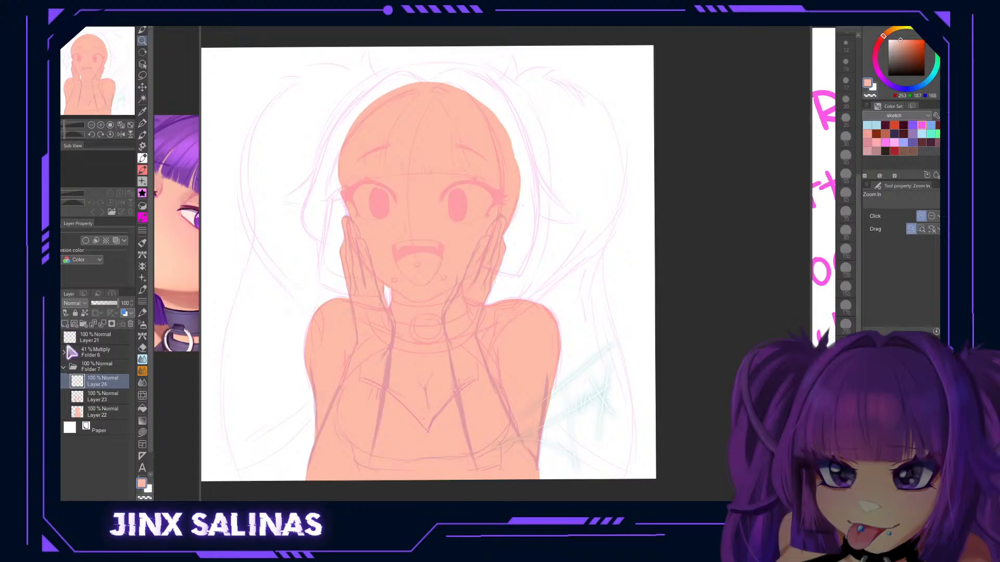
alt+click(197, 314)
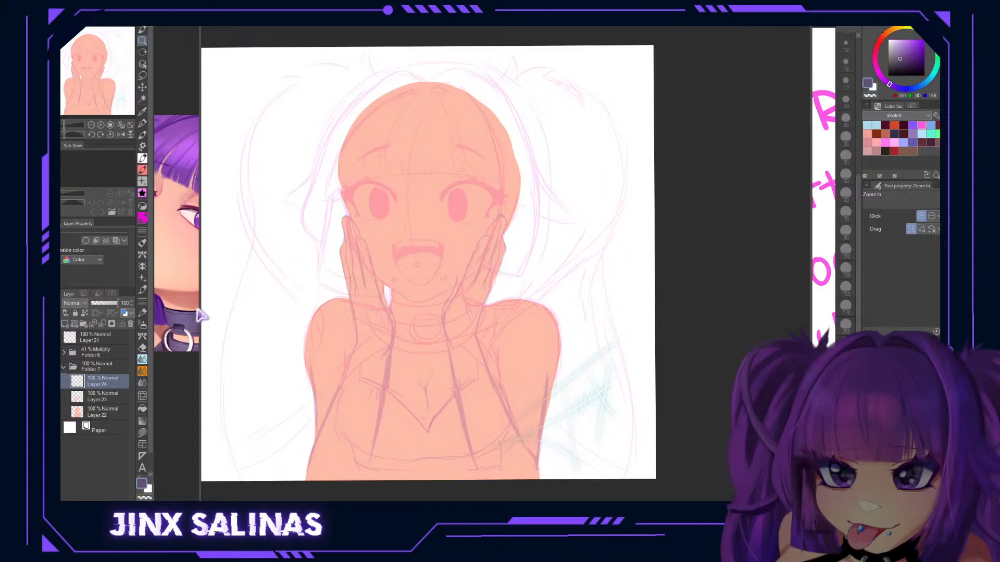
key(p)
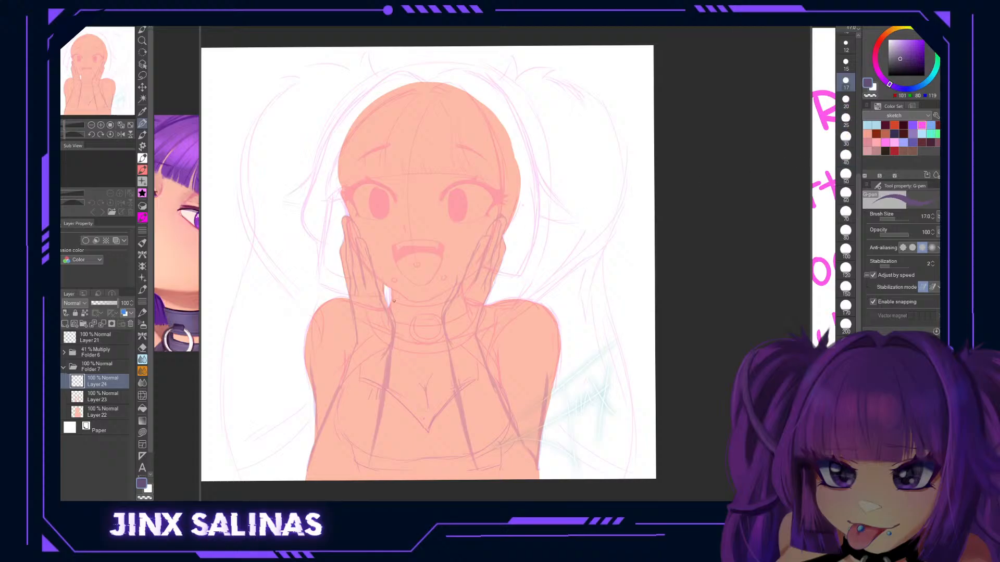
drag(615, 211, 549, 303)
drag(433, 209, 459, 273)
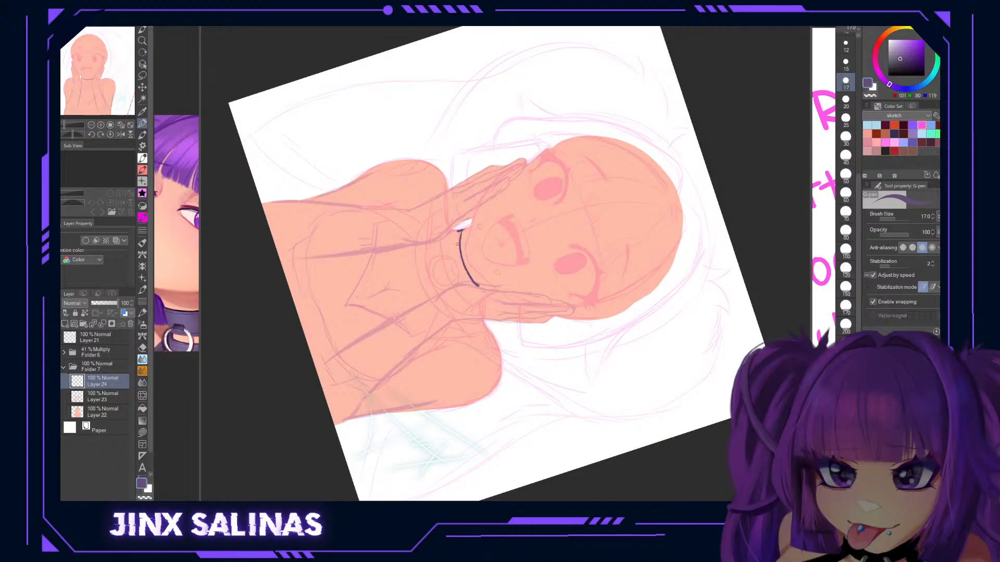
mouse_move(444, 233)
mouse_down()
mouse_move(453, 284)
mouse_move(480, 308)
mouse_up()
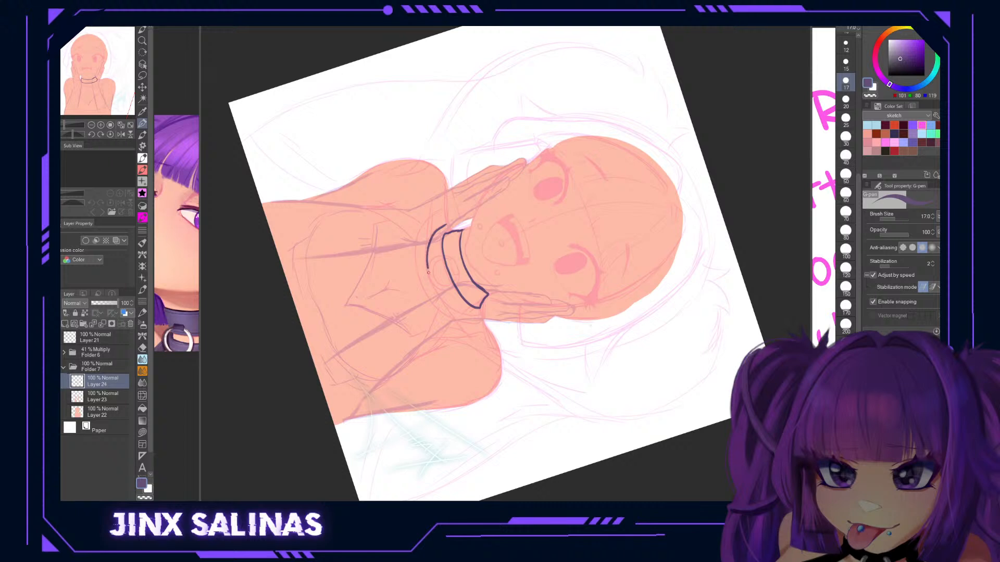
key(ctrl+z)
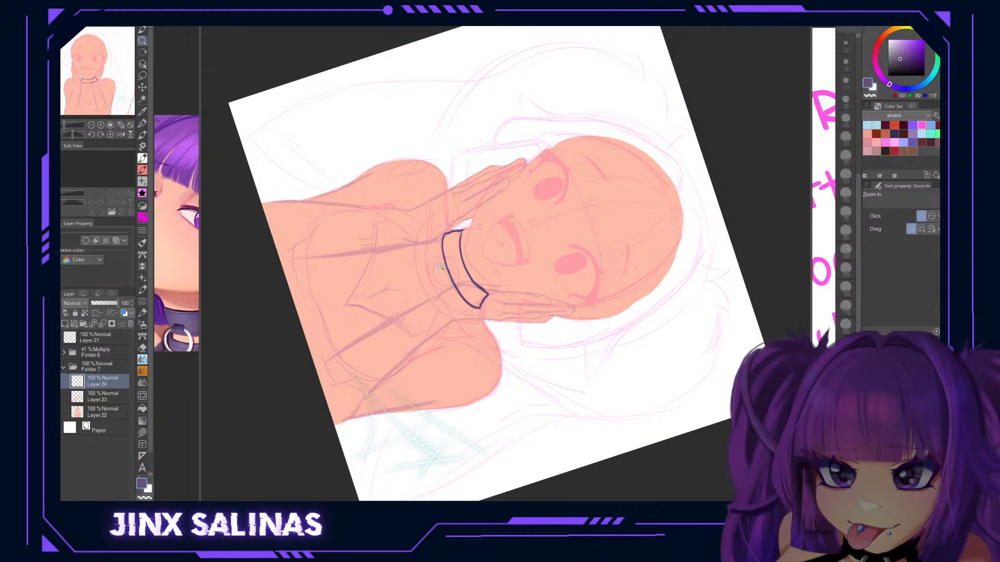
Raise the pen's stabilization to 100 and refine the choker's outline around the neck.
drag(441, 265, 482, 260)
click(908, 265)
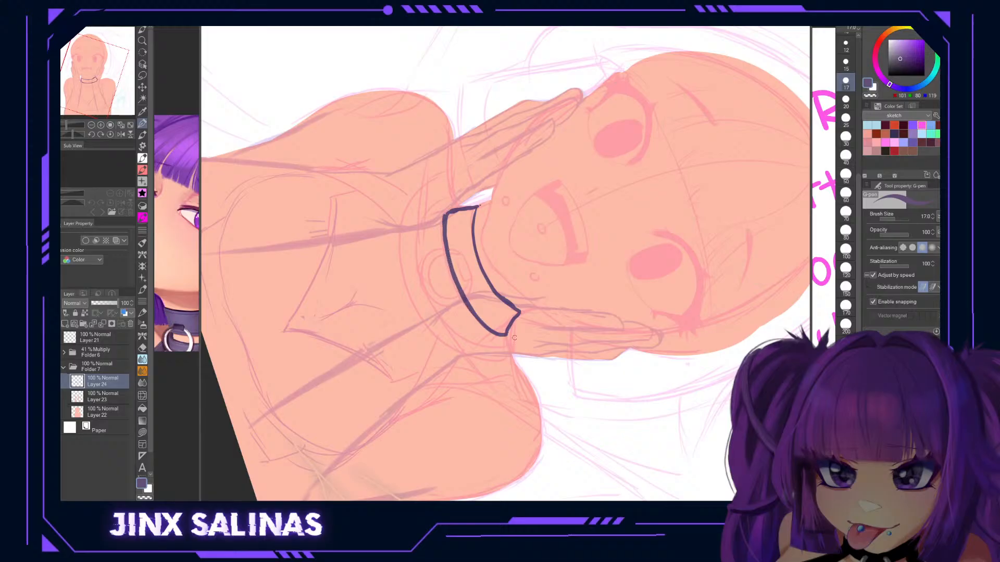
drag(479, 259, 472, 217)
drag(502, 266, 515, 281)
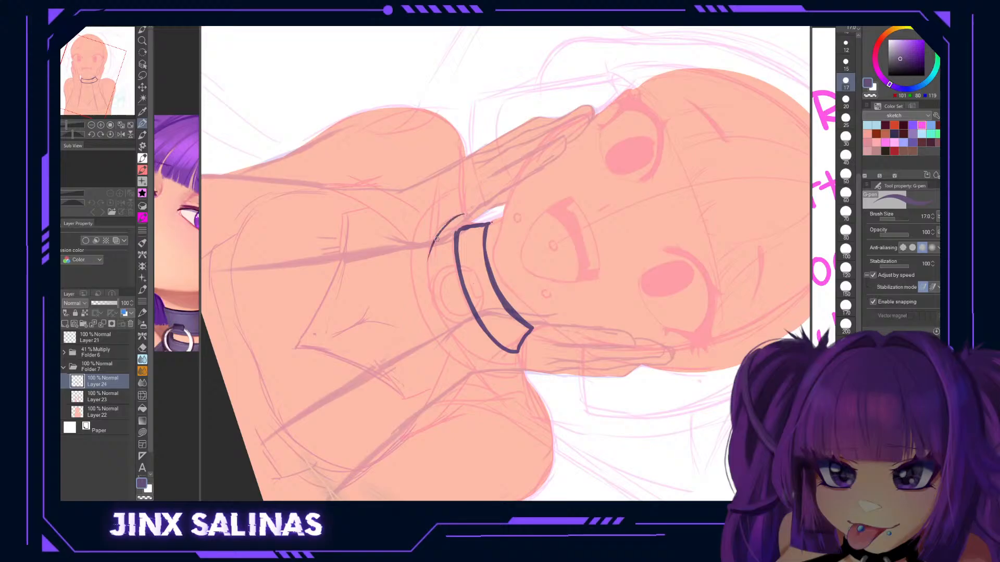
Outline a second curved collar band beneath the choker in dark purple and clean up its edges with the transparent colour.
mouse_move(430, 252)
mouse_down()
mouse_move(435, 315)
mouse_move(527, 366)
mouse_up()
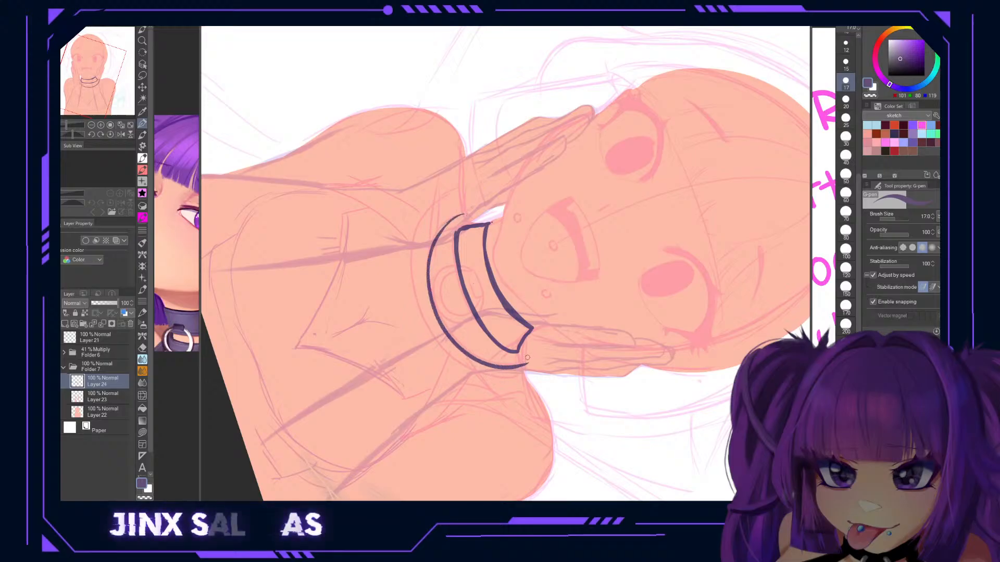
mouse_move(461, 189)
mouse_down()
mouse_move(422, 227)
mouse_move(406, 278)
mouse_move(423, 344)
mouse_move(472, 377)
mouse_move(530, 380)
mouse_up()
drag(460, 190, 465, 213)
click(869, 95)
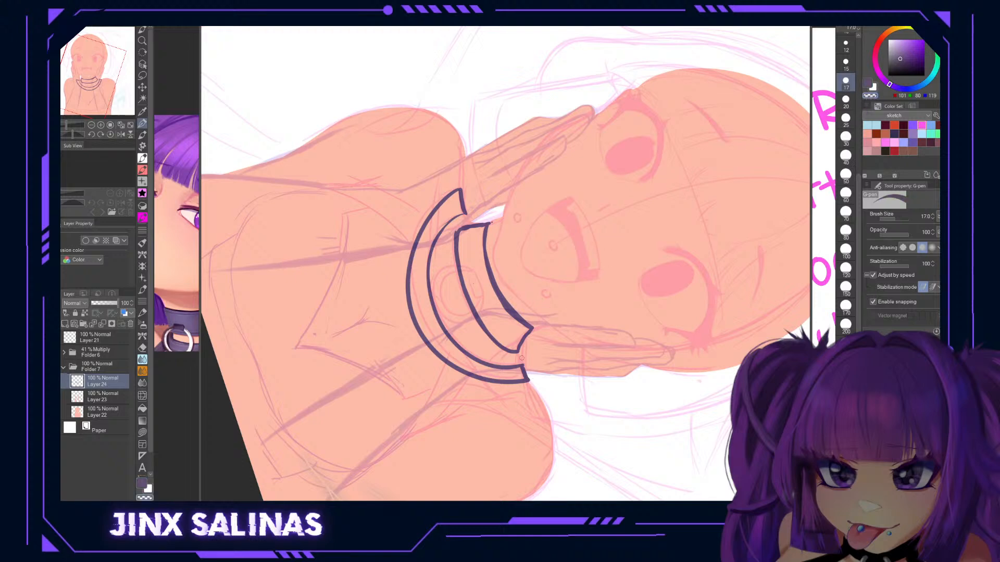
click(867, 83)
Retouch the dark purple lines of the choker and the lower collar band.
key(r)
drag(581, 407, 612, 255)
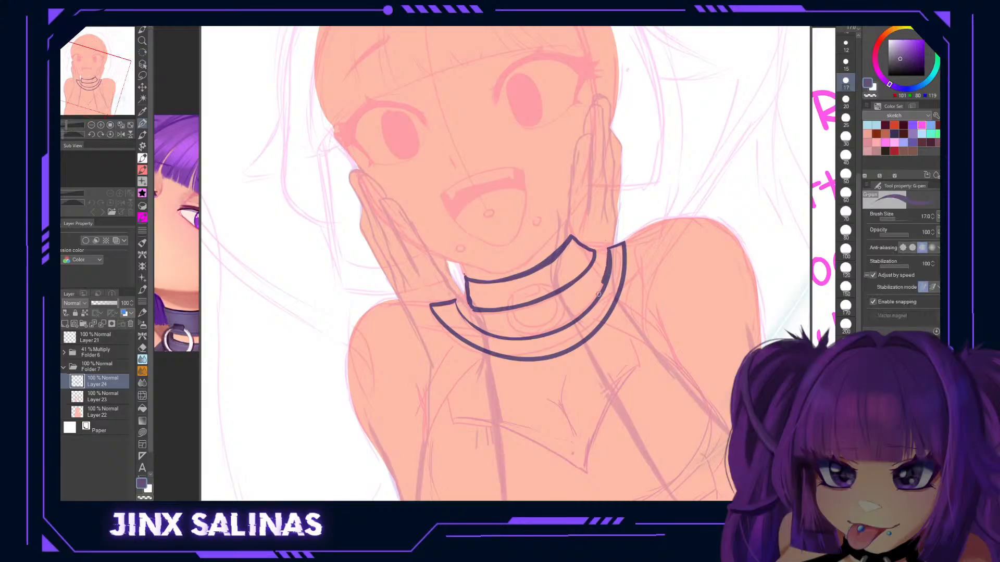
drag(553, 332, 590, 324)
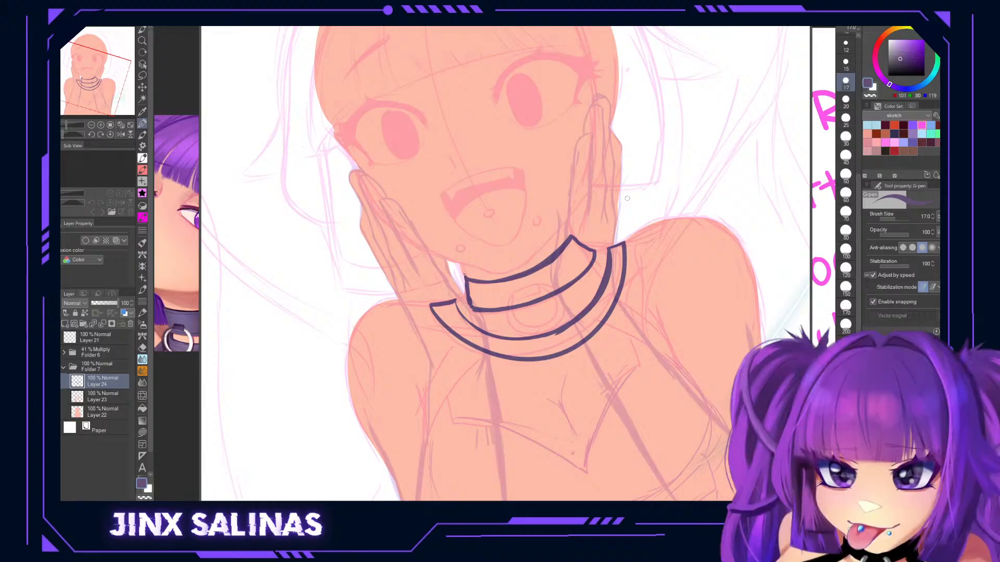
Fill the lower collar band with the sampled dark purple.
mouse_move(742, 169)
mouse_down()
mouse_move(760, 281)
mouse_move(636, 482)
mouse_up()
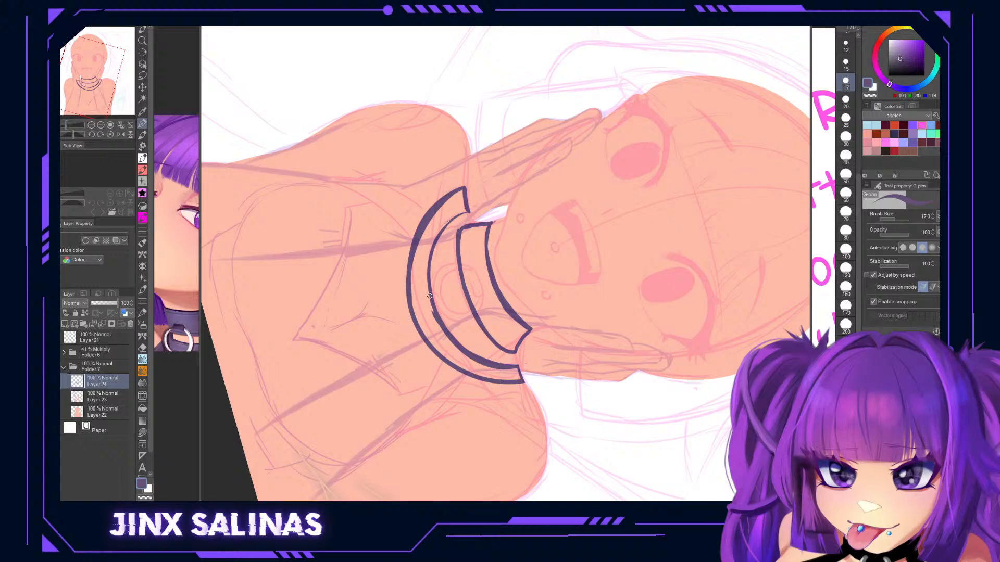
key(g)
click(424, 273)
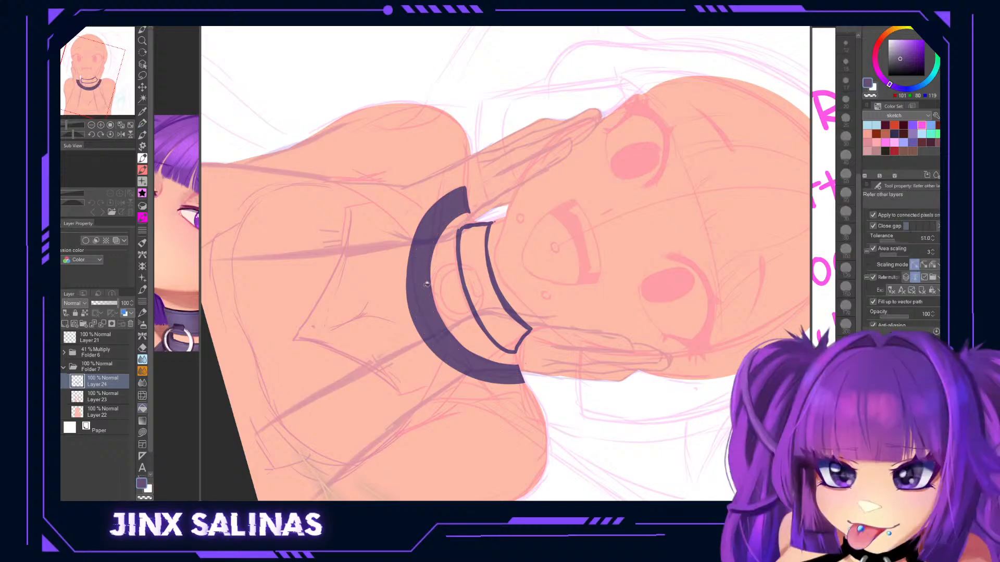
key(r)
drag(490, 413, 695, 281)
key(g)
drag(655, 341, 581, 335)
Hide the flat colour folder and raise the Multiply sketch folder's opacity to 100%, expanding its contents.
click(49, 366)
key(ctrl+space)
drag(566, 409, 517, 396)
click(99, 352)
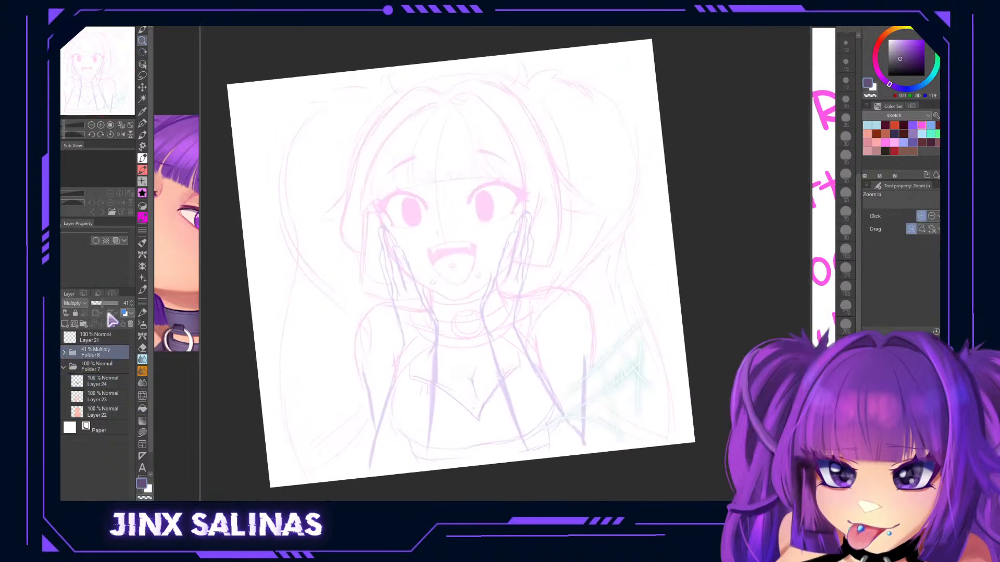
drag(107, 303, 127, 304)
key(r)
drag(670, 297, 665, 319)
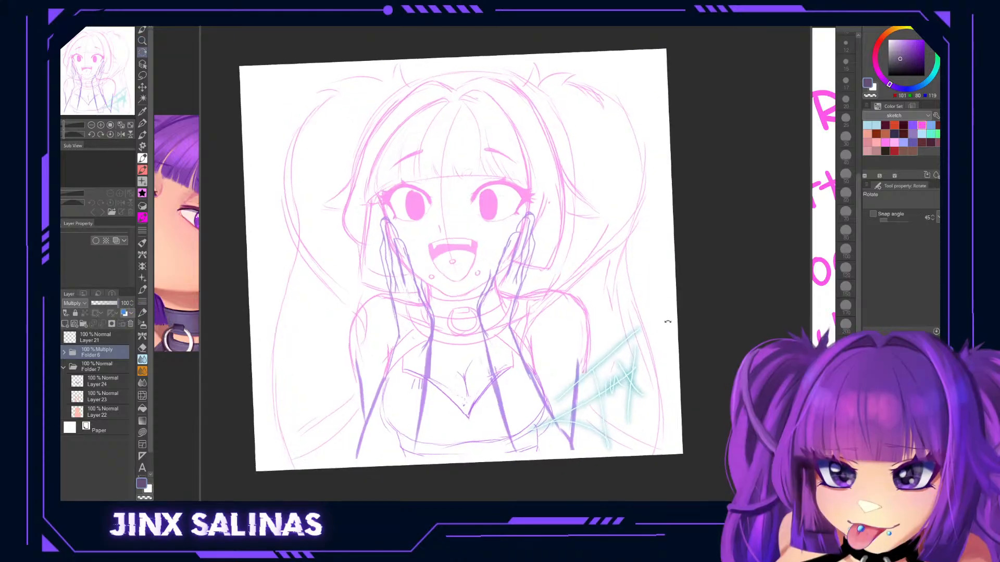
click(64, 353)
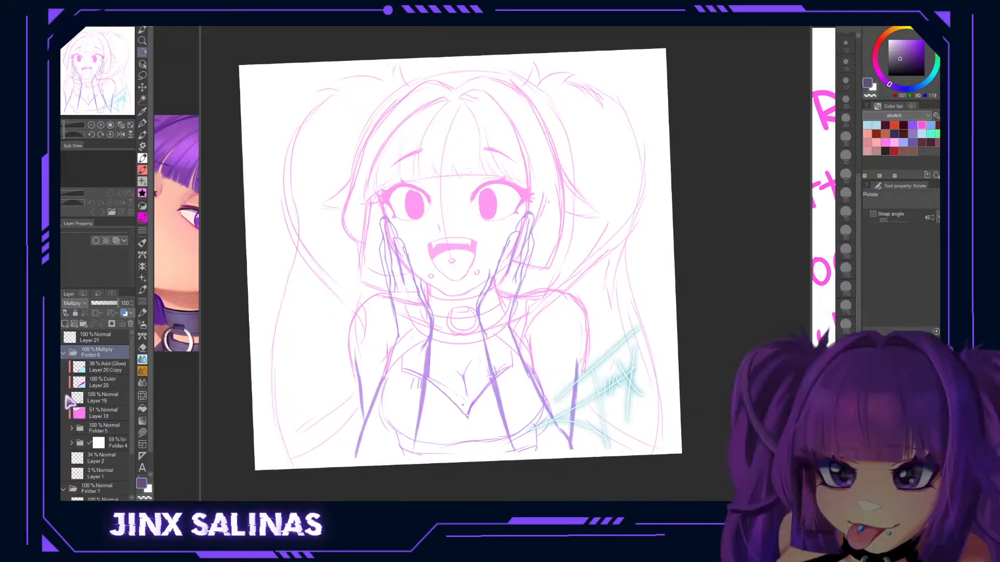
Hide the glowing signature in the Multiply sketch folder, collapse that folder and show the flat colour folder.
click(65, 368)
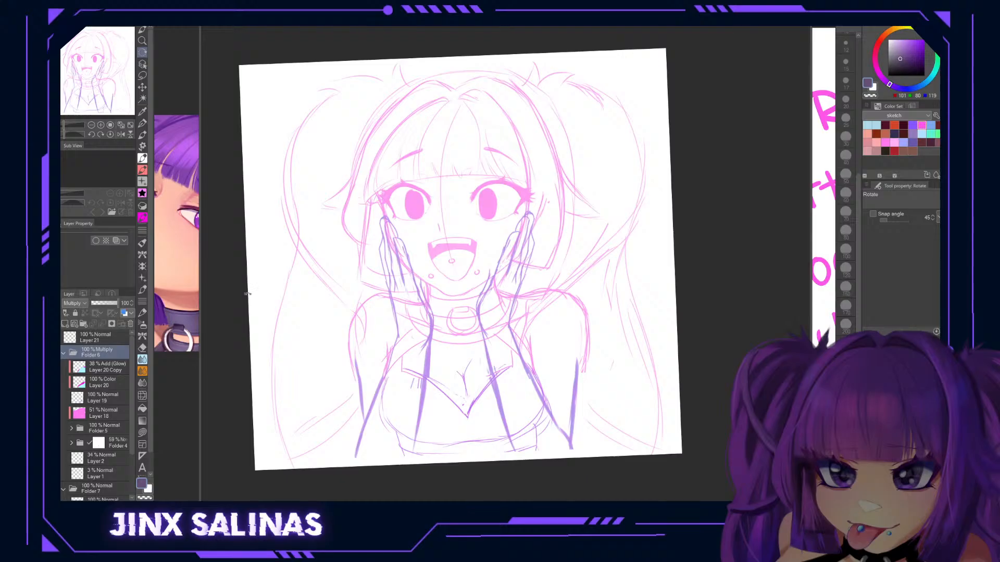
click(64, 353)
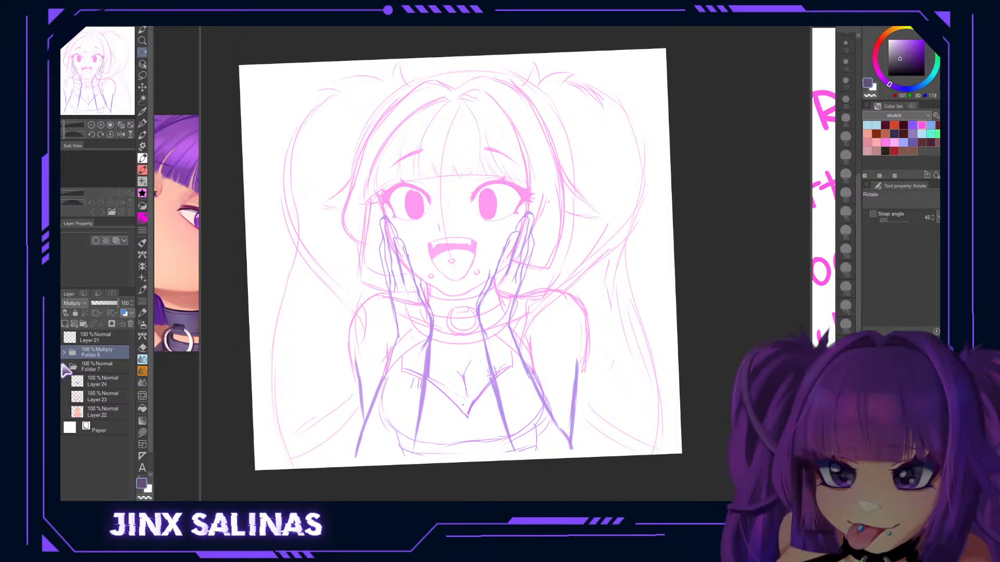
click(64, 366)
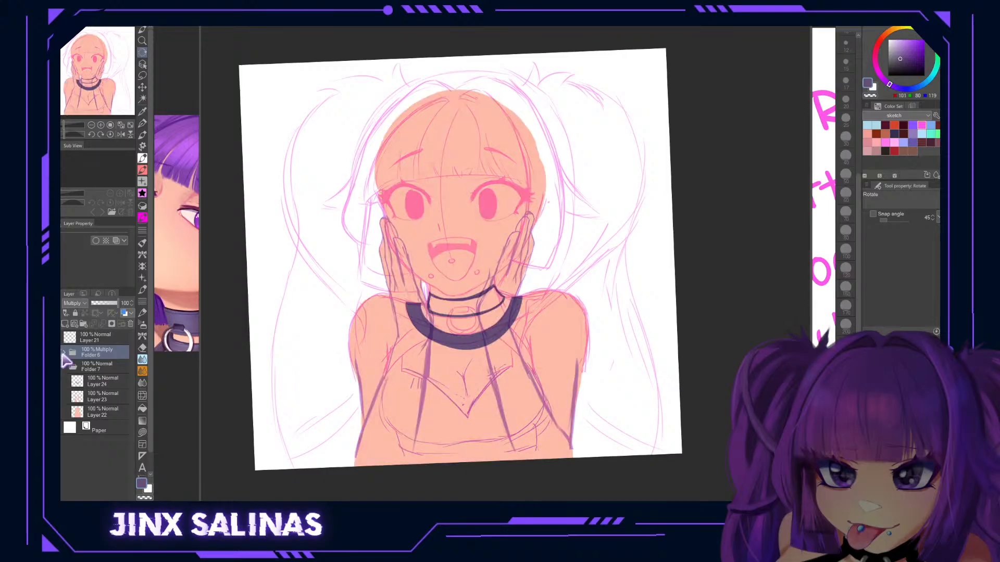
Fill the choker outline with the dark purple on Layer 24.
click(107, 386)
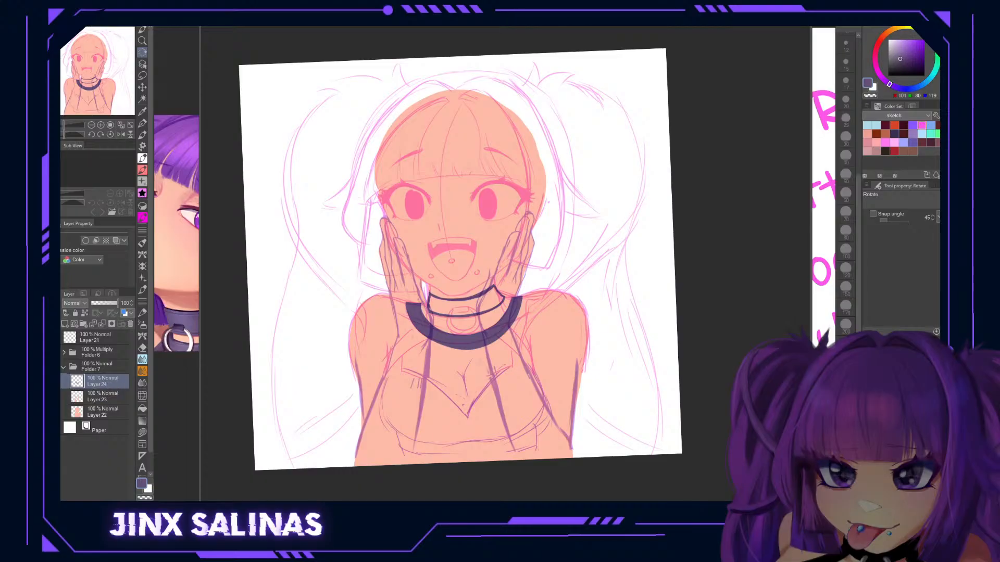
key(p)
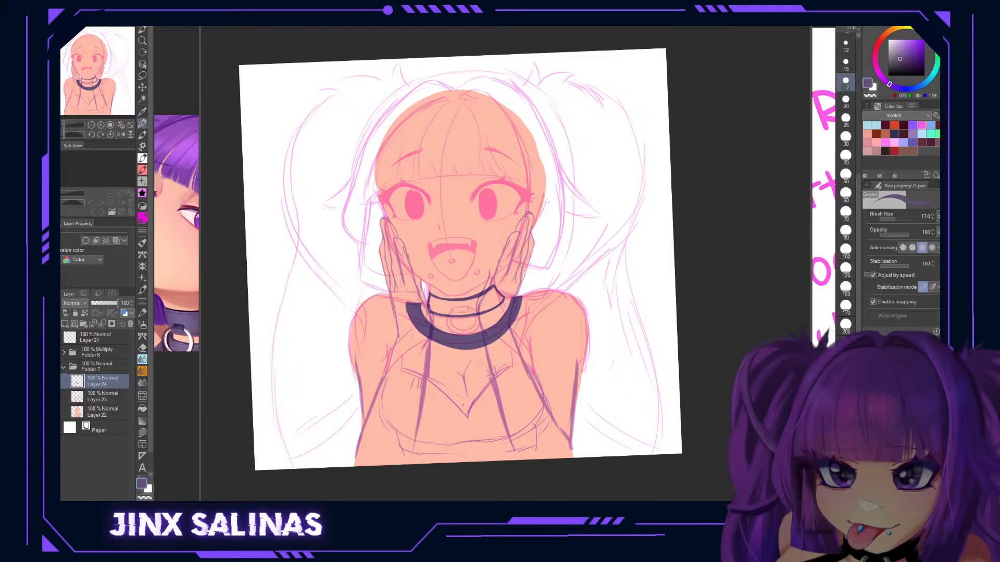
key(g)
click(471, 311)
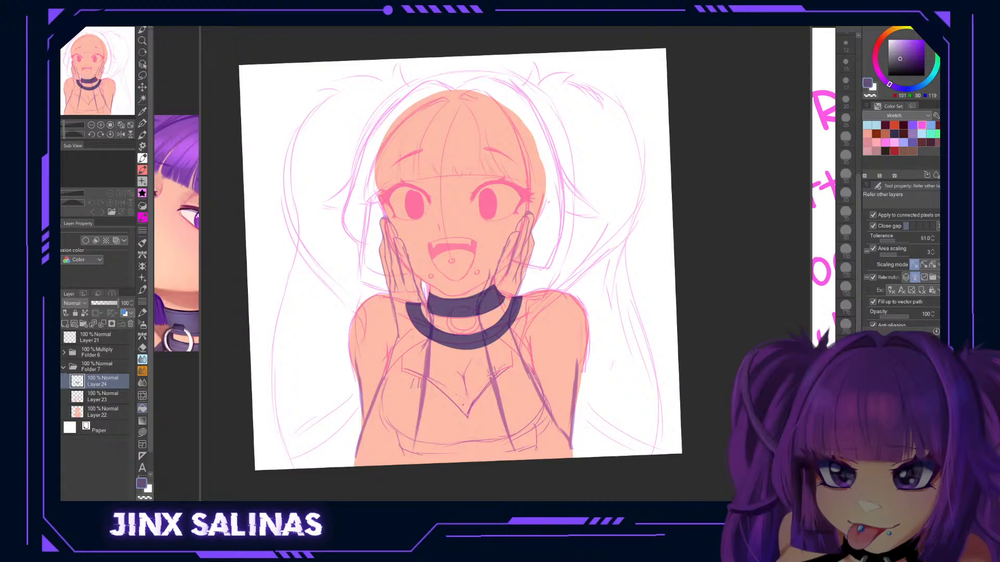
Refine the outer edge of the lower collar band with a dark purple G-pen stroke.
key(p)
key(r)
drag(632, 261, 522, 401)
key(p)
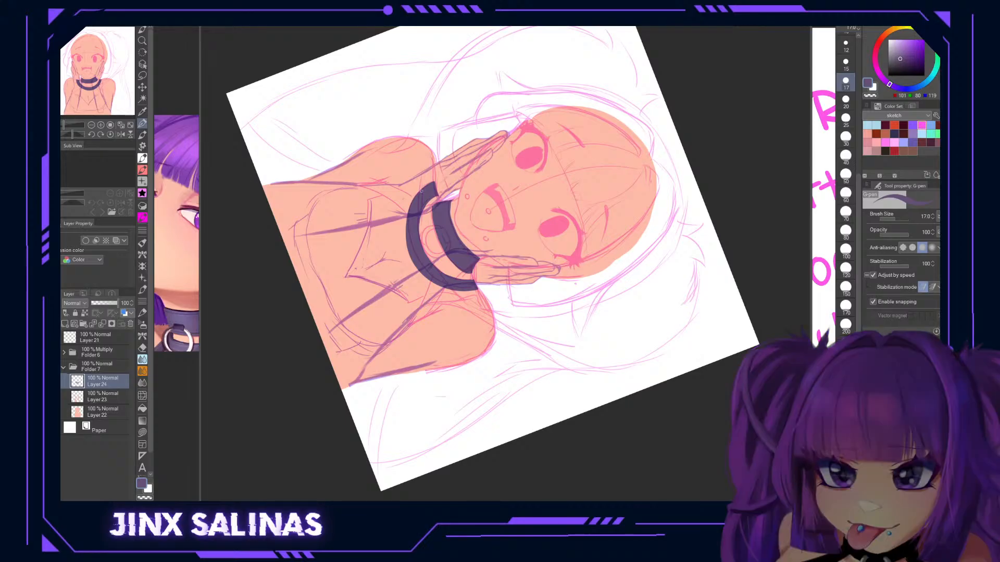
scroll(421, 191, up, 3)
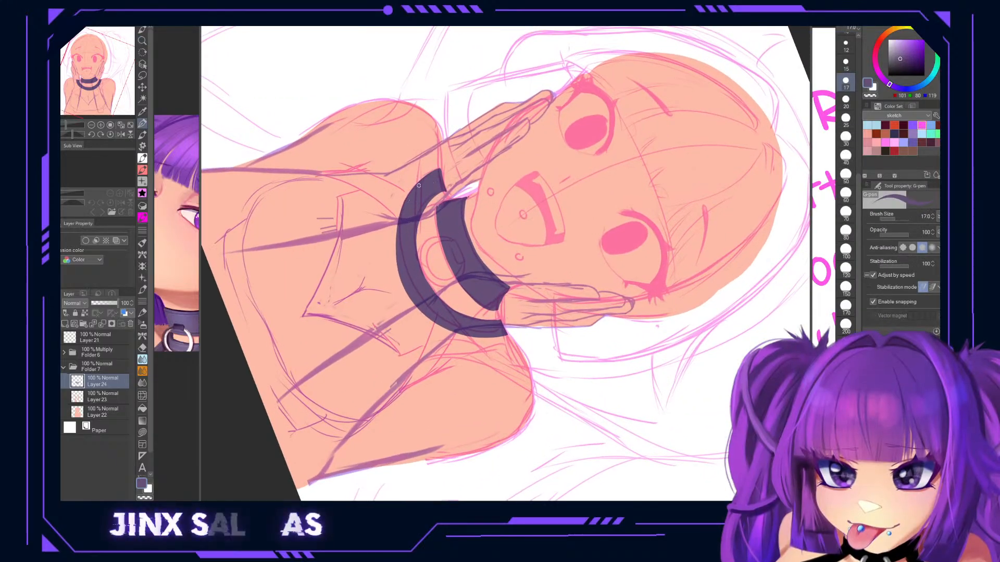
mouse_move(396, 260)
mouse_down()
mouse_move(411, 191)
mouse_move(440, 170)
mouse_up()
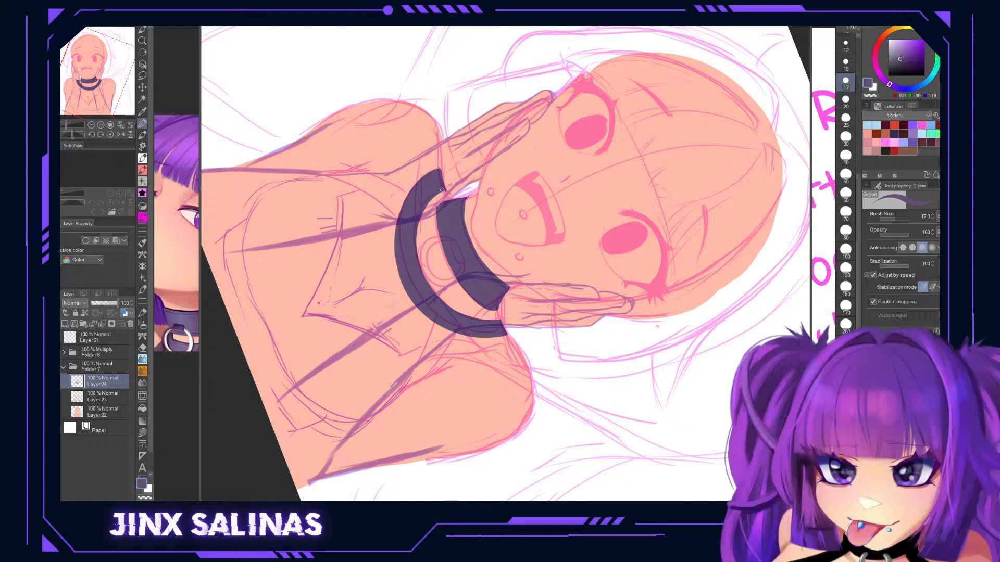
drag(516, 345, 572, 271)
key(r)
drag(381, 435, 596, 344)
mouse_move(607, 284)
mouse_down()
mouse_move(562, 350)
mouse_move(490, 373)
mouse_move(462, 413)
mouse_up()
key(p)
key(r)
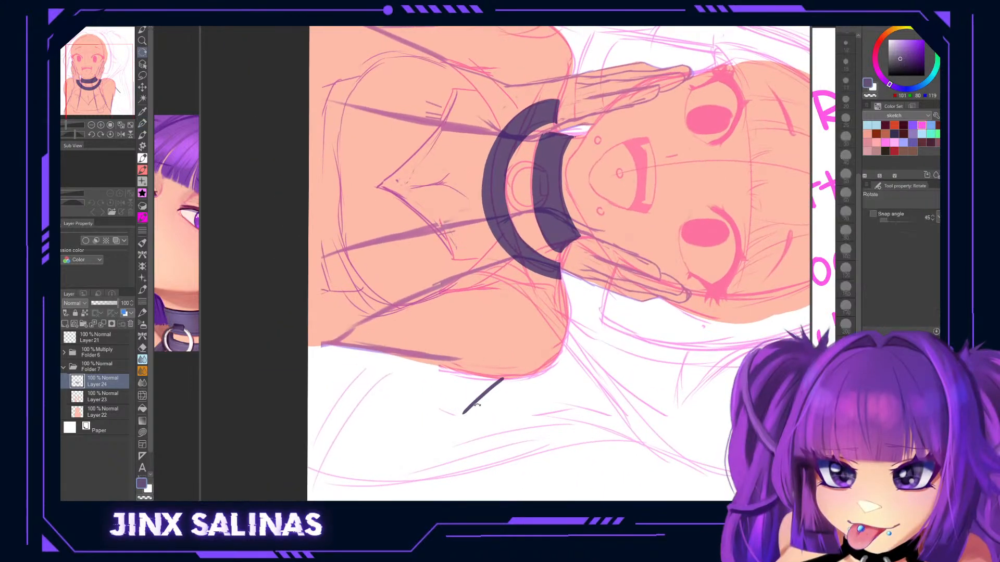
key(ctrl+z)
Outline a tapering curved strap from the lower collar band down to the armpit at the character's right, redrawing unsatisfactory strokes.
drag(402, 338, 385, 310)
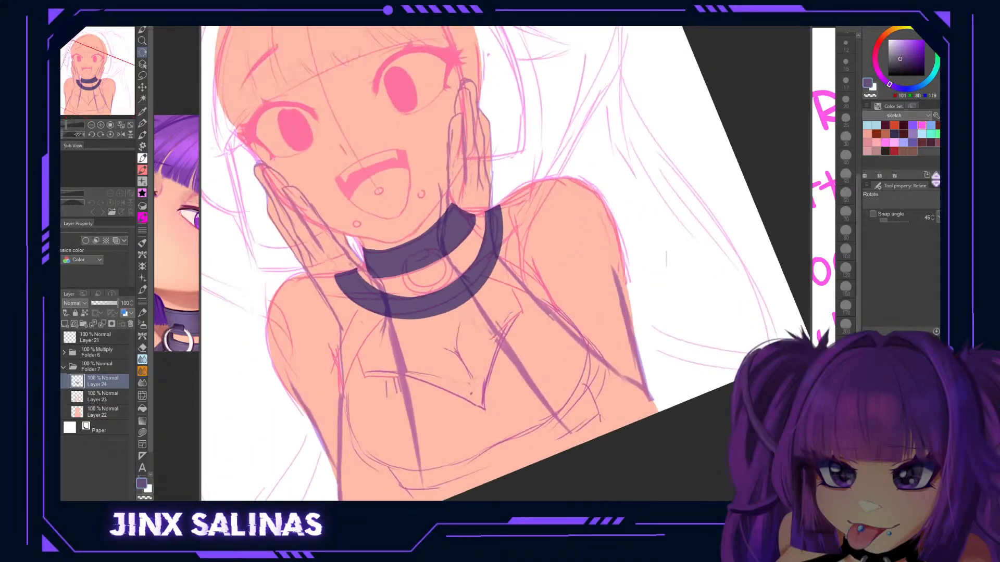
key(p)
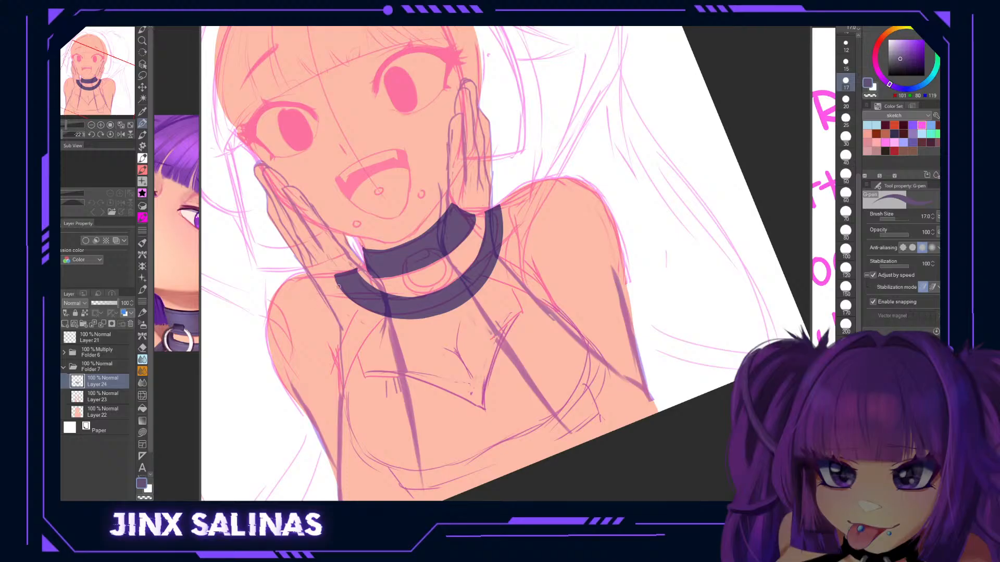
drag(363, 306, 334, 362)
key(ctrl+z)
mouse_move(364, 307)
mouse_down()
mouse_move(340, 380)
mouse_move(383, 311)
mouse_up()
key(ctrl+z)
key(ctrl+z)
mouse_move(340, 377)
mouse_down()
mouse_move(346, 404)
mouse_move(390, 314)
mouse_up()
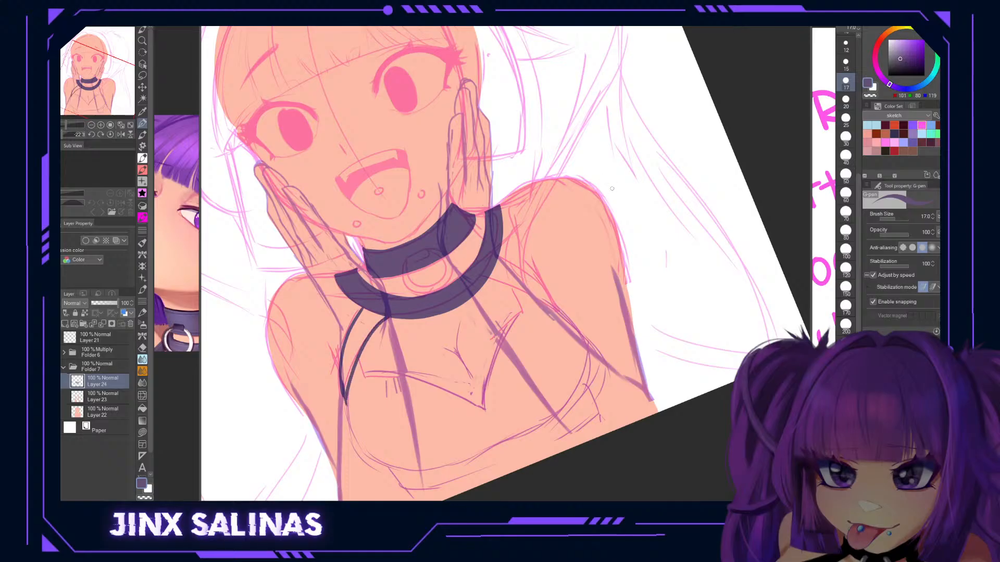
Outline the matching curved strap from the collar band toward the armpit at the character's left.
drag(638, 255, 480, 134)
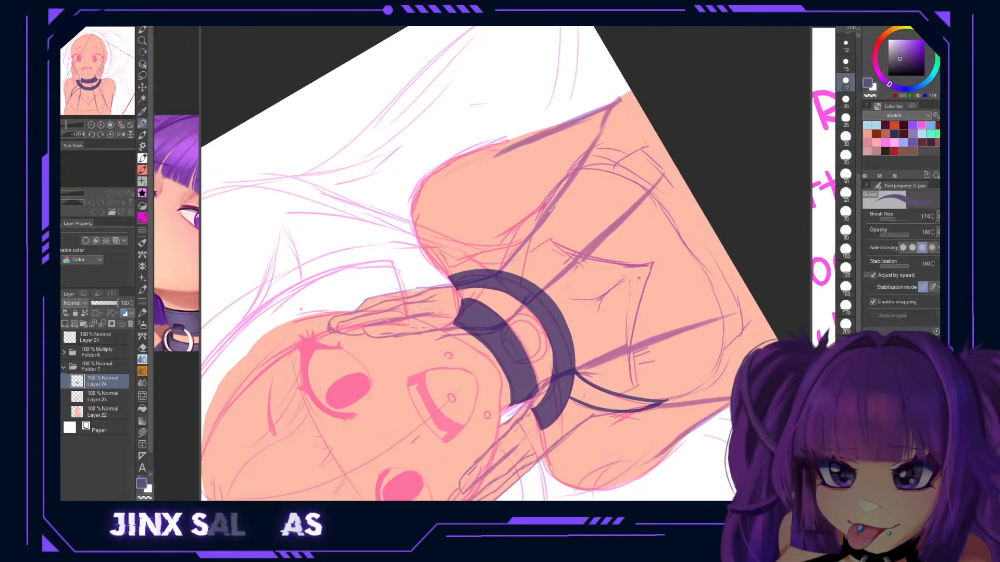
mouse_move(540, 207)
mouse_down()
mouse_move(522, 277)
mouse_move(511, 236)
mouse_move(500, 272)
mouse_up()
drag(516, 224, 541, 209)
mouse_move(492, 136)
mouse_down()
mouse_move(608, 183)
mouse_move(631, 289)
mouse_up()
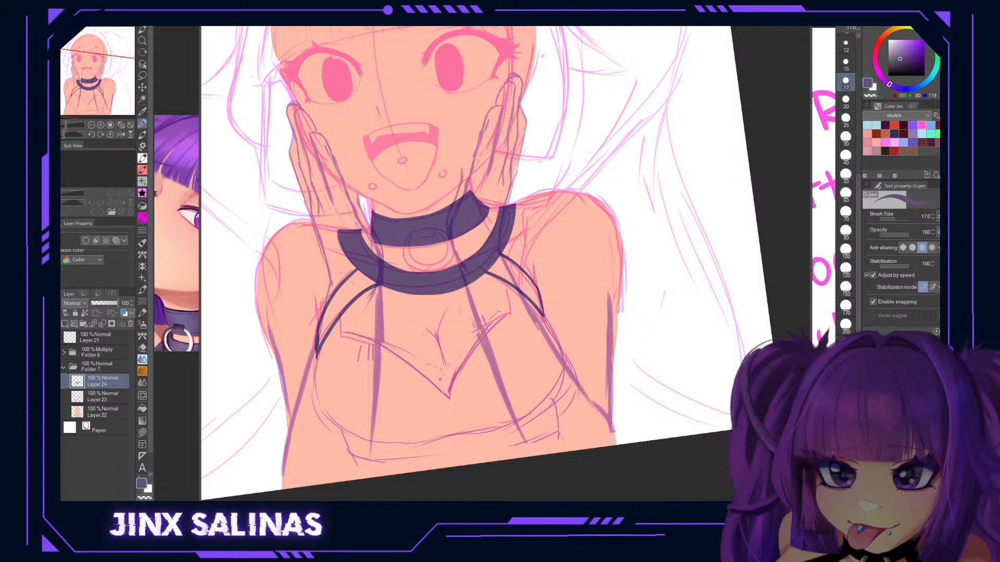
Fill both outlined shoulder straps with the dark purple.
key(g)
click(518, 280)
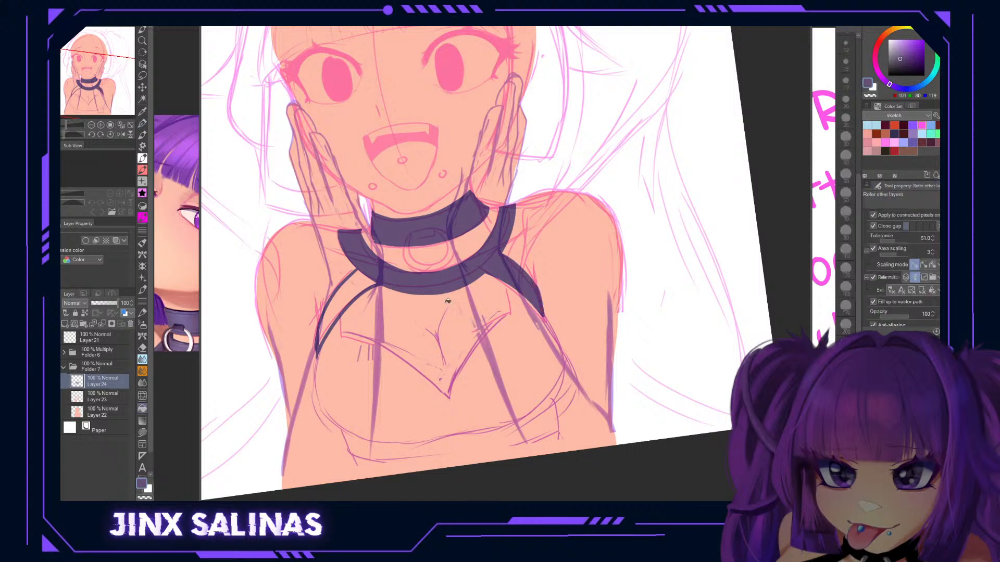
click(352, 295)
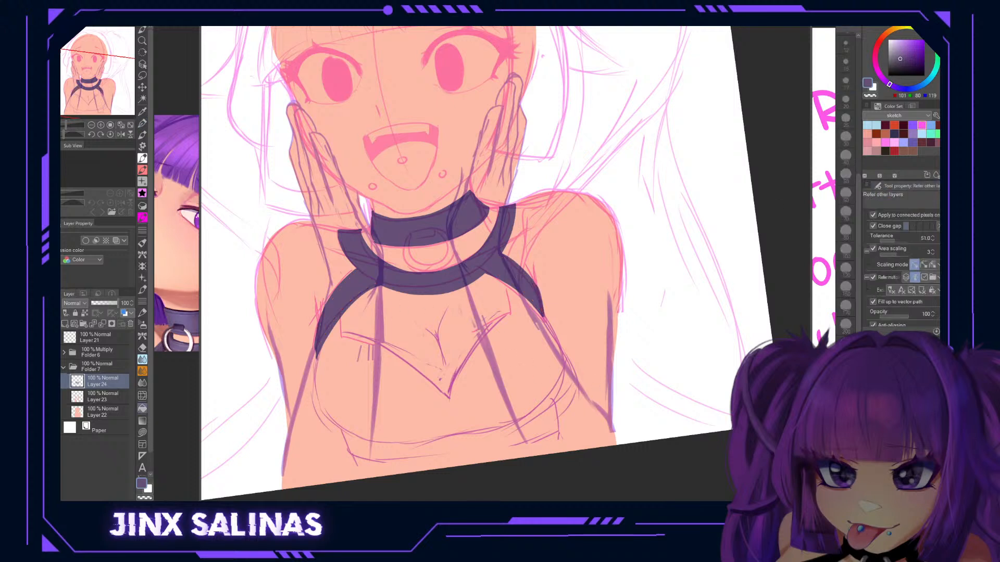
Outline the heart-shaped neckline cutout and the rounded bust contour of the top in dark purple.
key(p)
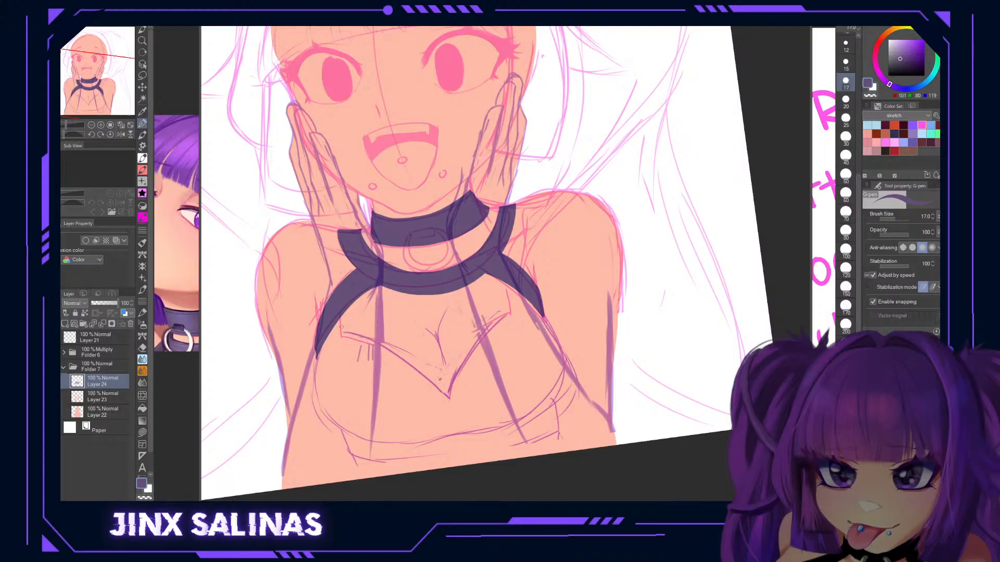
drag(335, 322, 334, 345)
mouse_move(511, 282)
mouse_down()
mouse_move(516, 320)
mouse_move(519, 313)
mouse_move(485, 336)
mouse_move(448, 404)
mouse_up()
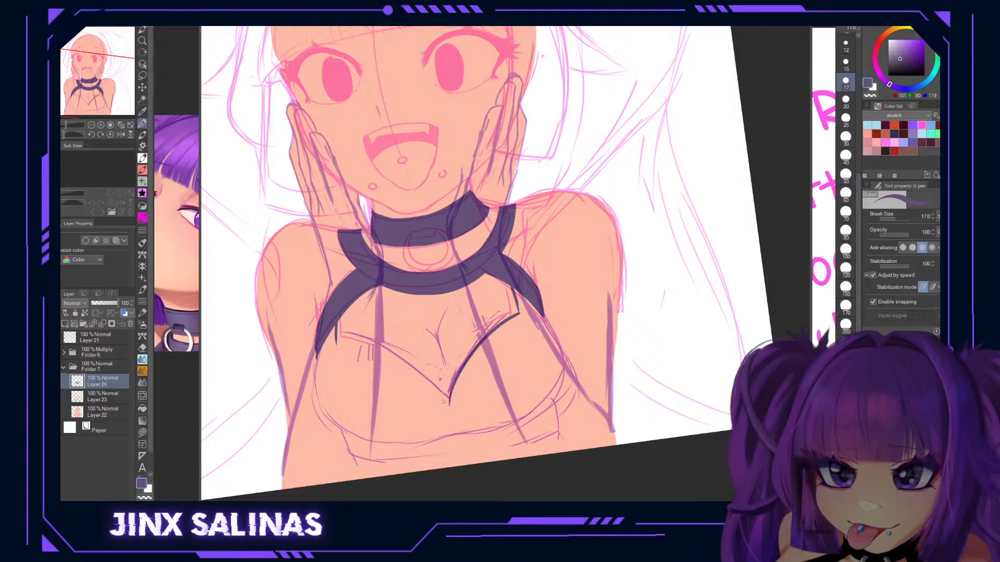
mouse_move(338, 340)
mouse_down()
mouse_move(386, 356)
mouse_move(446, 402)
mouse_up()
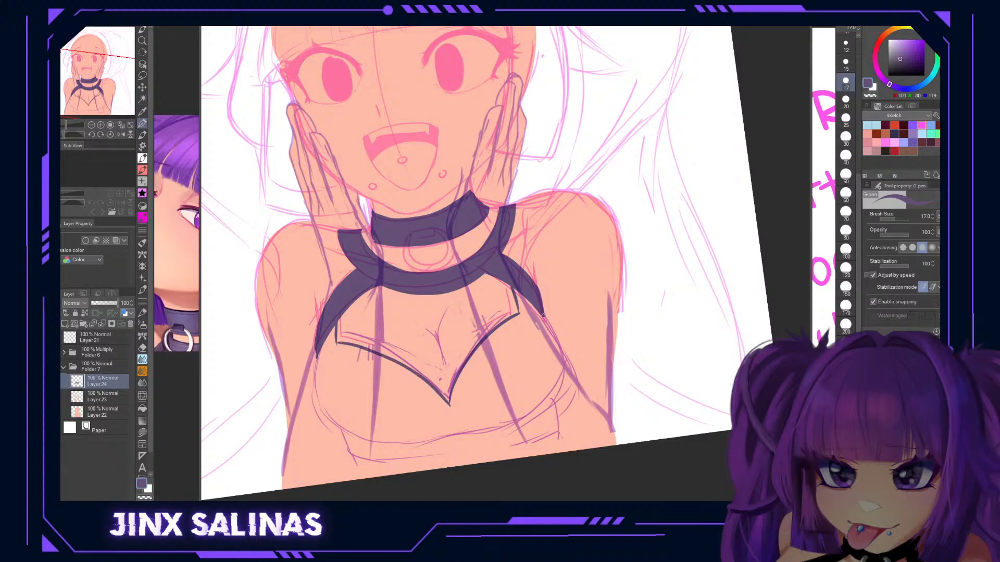
mouse_move(544, 317)
mouse_down()
mouse_move(558, 396)
mouse_move(507, 427)
mouse_move(402, 444)
mouse_move(341, 436)
mouse_move(311, 393)
mouse_move(332, 326)
mouse_up()
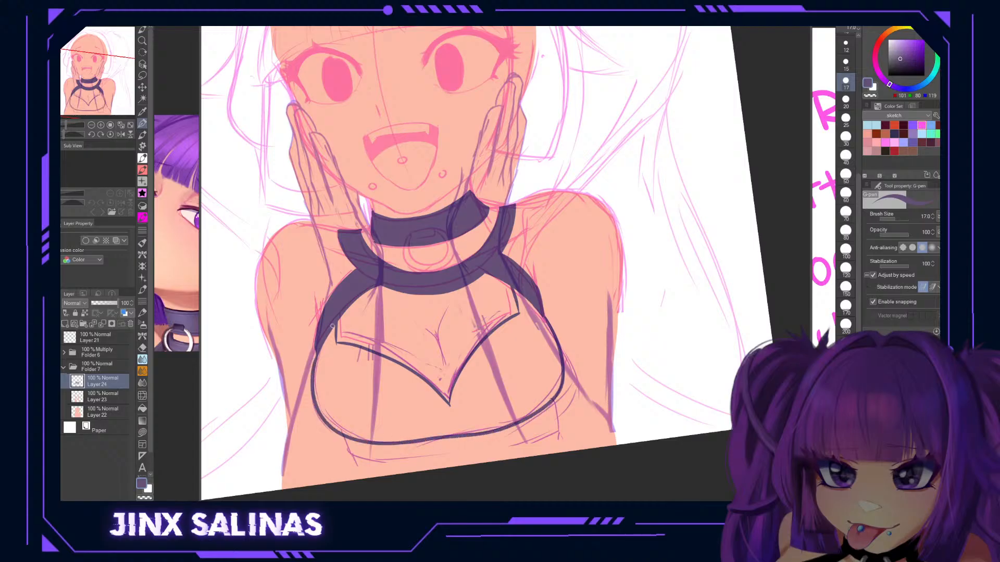
Outline the narrow band beneath the bust of the top, drawing its short sides and curved lower edge in dark purple.
mouse_move(468, 384)
mouse_down()
mouse_move(474, 329)
mouse_move(470, 354)
mouse_up()
key(r)
drag(630, 262, 629, 274)
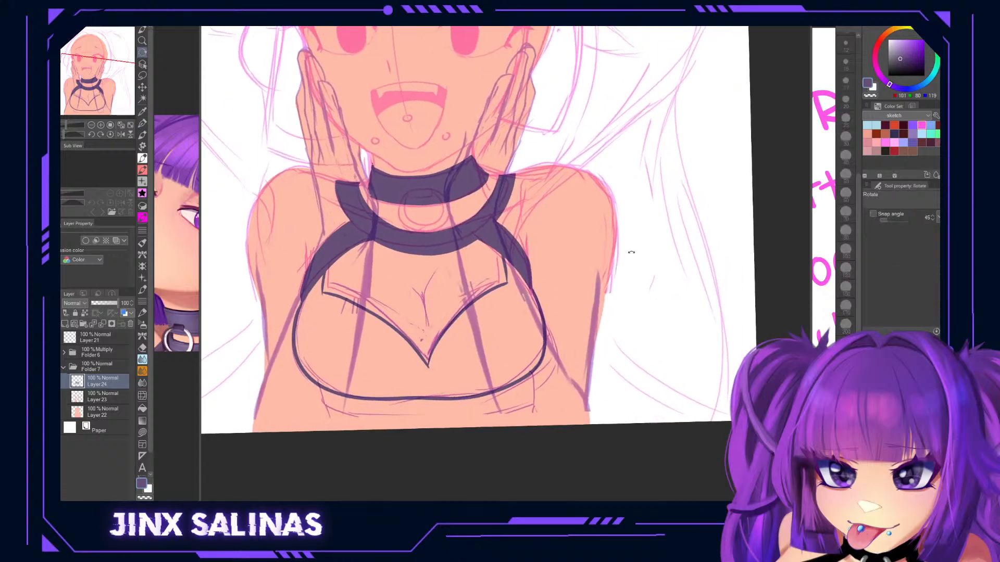
key(p)
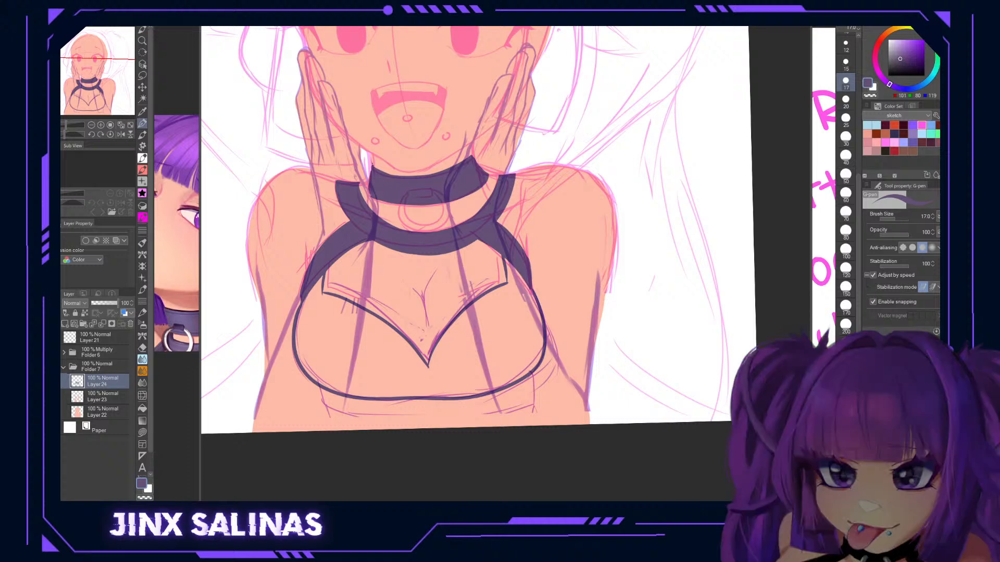
drag(321, 387, 327, 410)
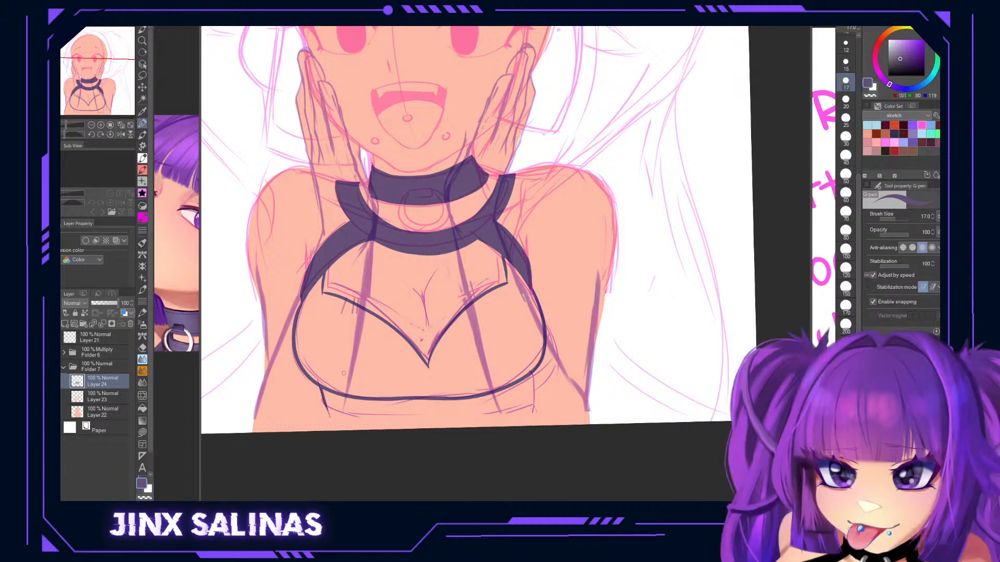
drag(655, 222, 565, 405)
mouse_move(315, 147)
mouse_down()
mouse_move(318, 243)
mouse_move(345, 337)
mouse_up()
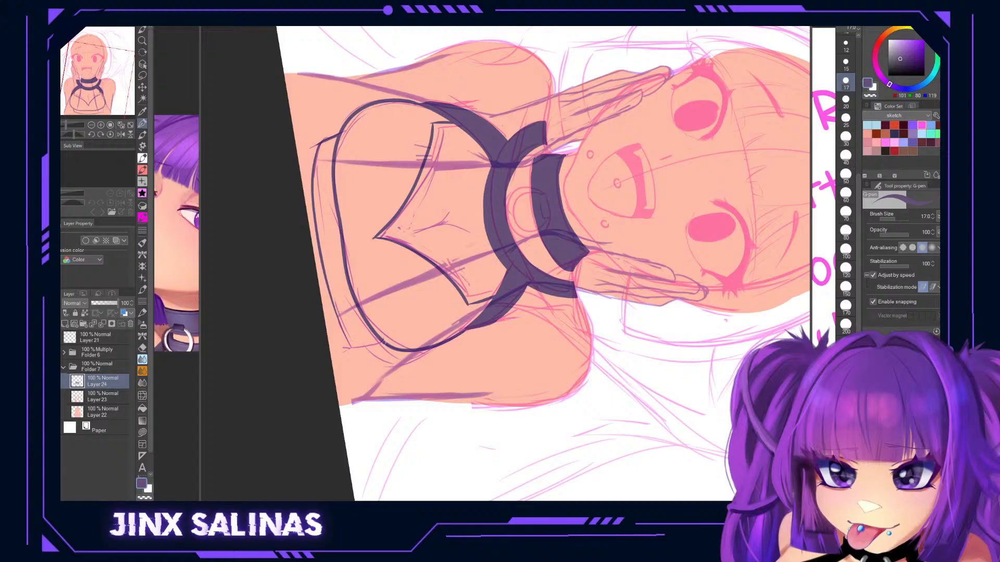
drag(478, 152, 574, 171)
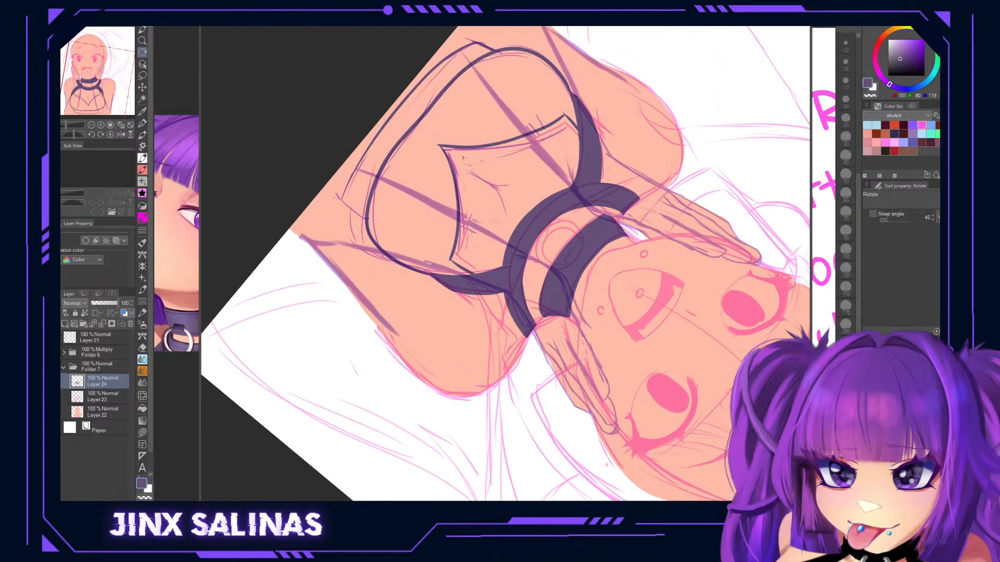
drag(342, 200, 368, 217)
key(ctrl+z)
drag(348, 313, 622, 282)
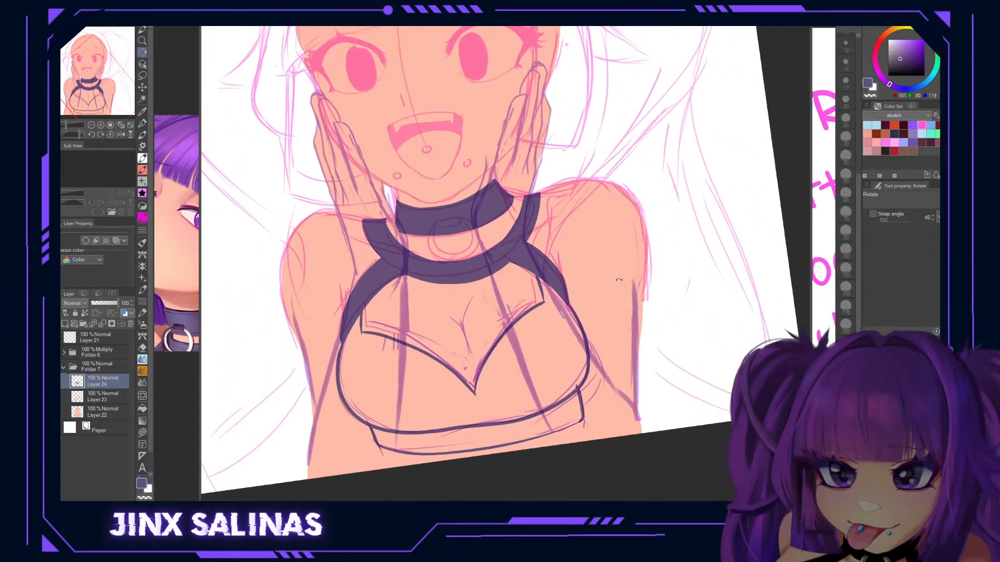
Fill the bust area and the band beneath it with the dark purple.
key(p)
key(g)
click(560, 360)
click(576, 411)
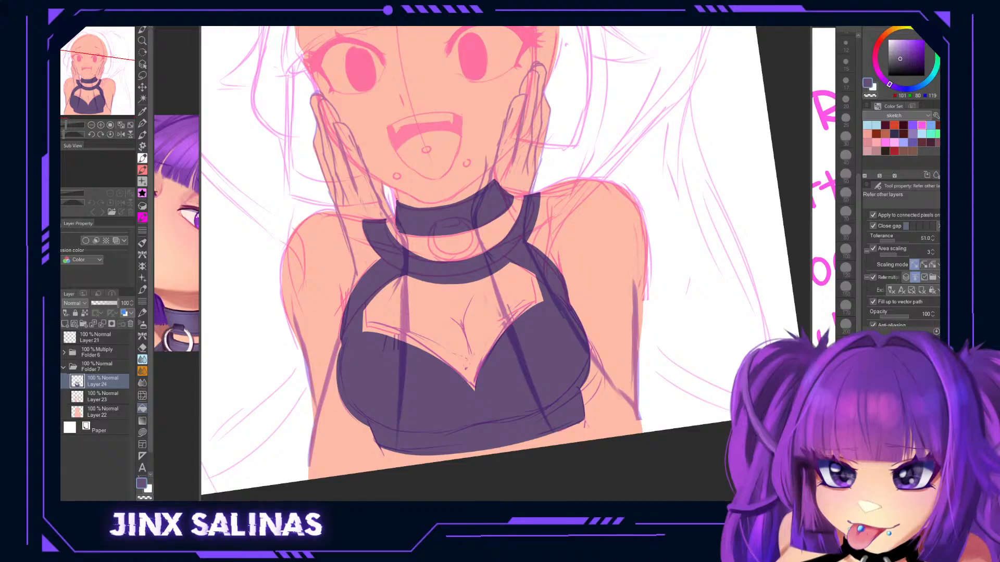
key(p)
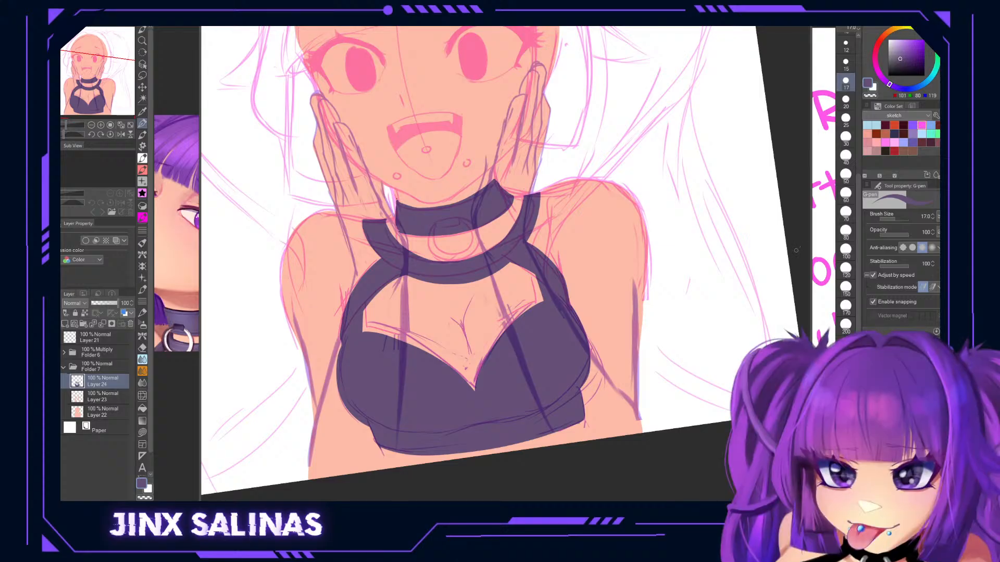
scroll(644, 359, down, 2)
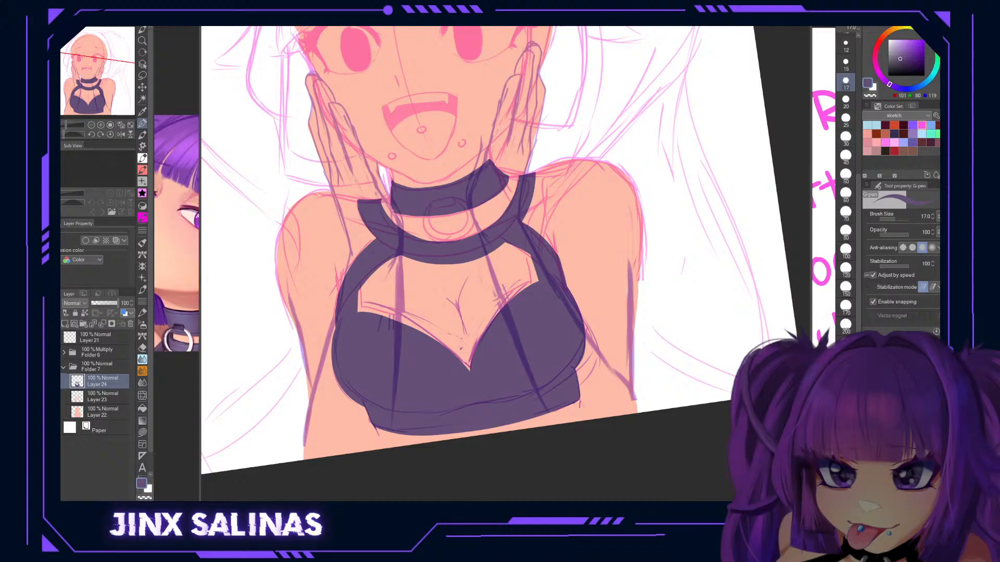
Switch to the blue-haired cat-ear chibi illustration, group all its layers and paste the group into the character reference sheet document.
key(ctrl+Tab)
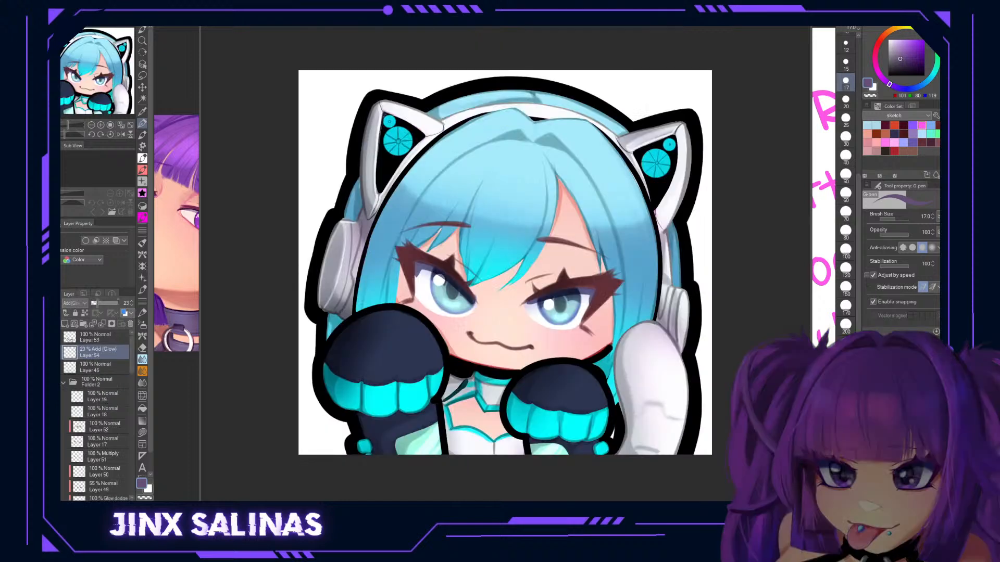
click(99, 337)
scroll(96, 412, down, 10)
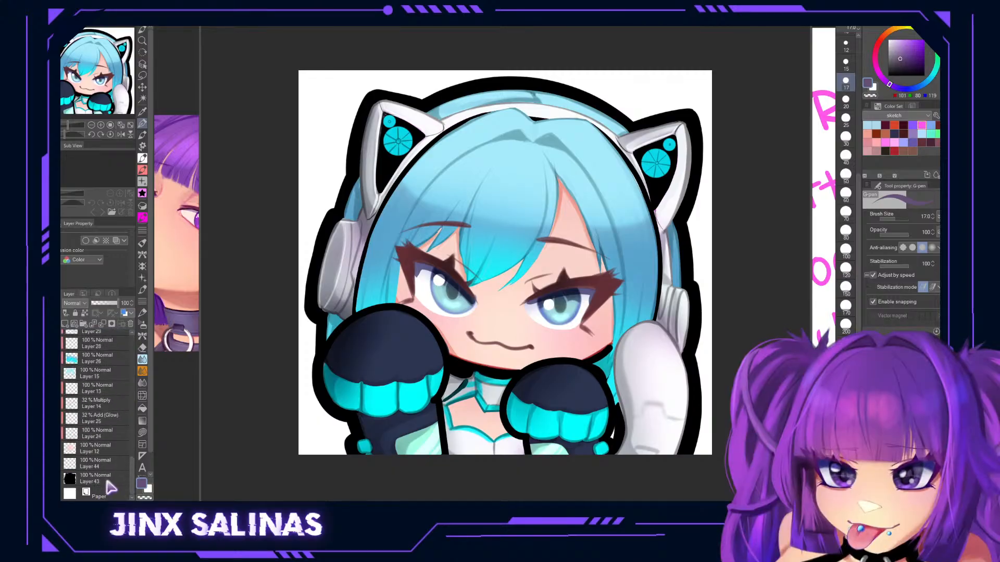
click(102, 493)
key(ctrl+g)
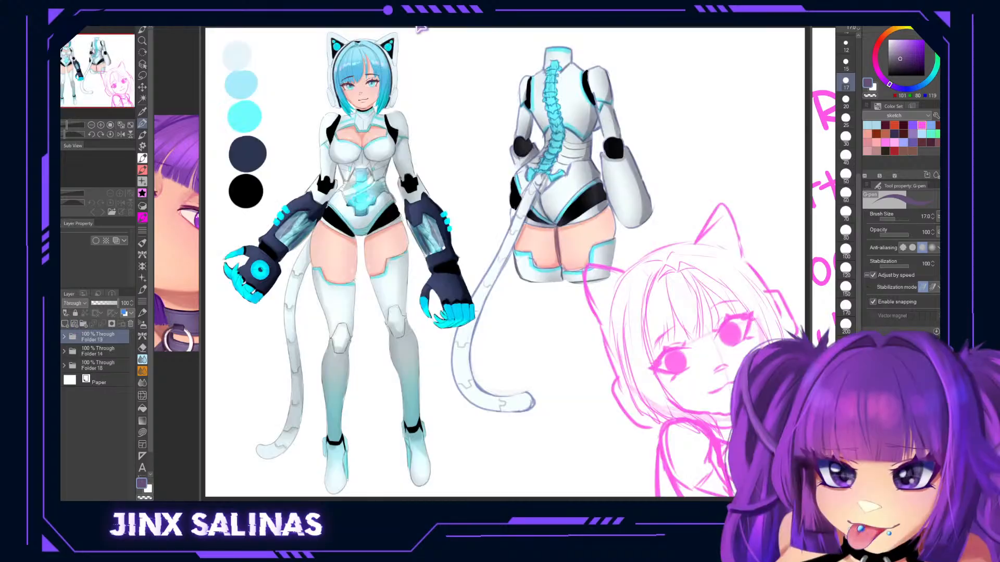
click(420, 28)
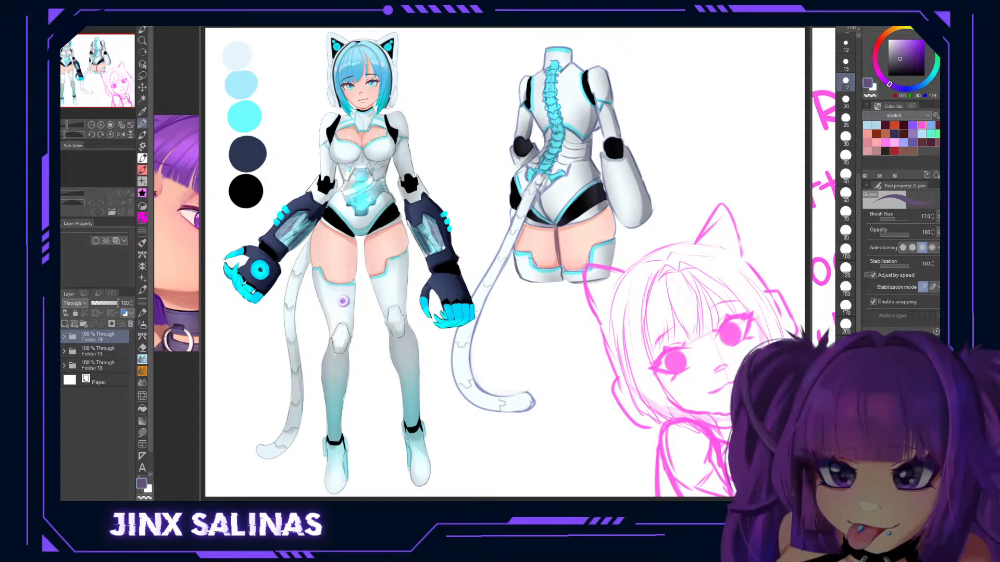
key(ctrl+v)
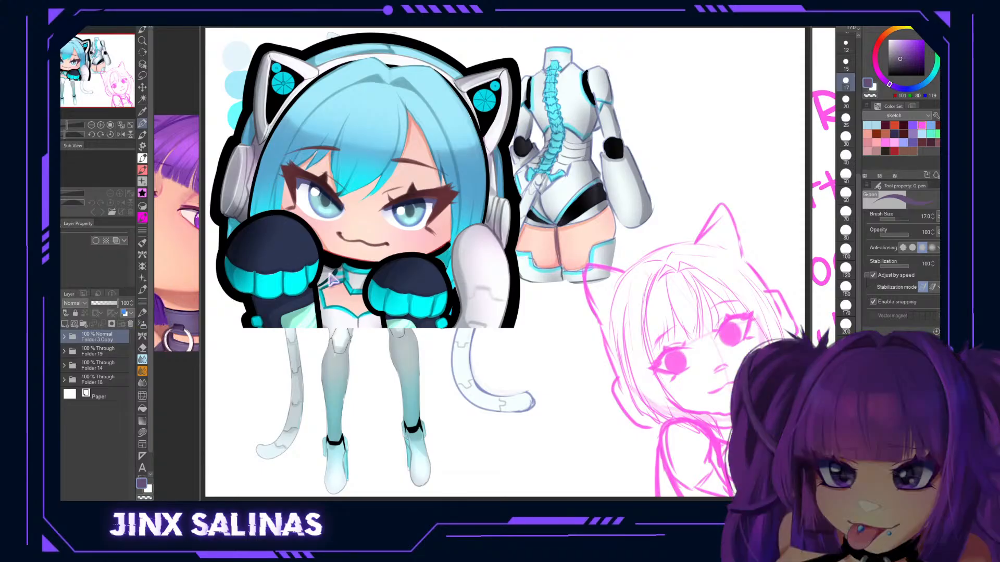
Merge the pasted chibi group into one layer, scale it to about 49% and place it beside the back-view figure in the sheet's upper corner.
key(shift+alt+e)
key(ctrl+t)
drag(345, 276, 571, 281)
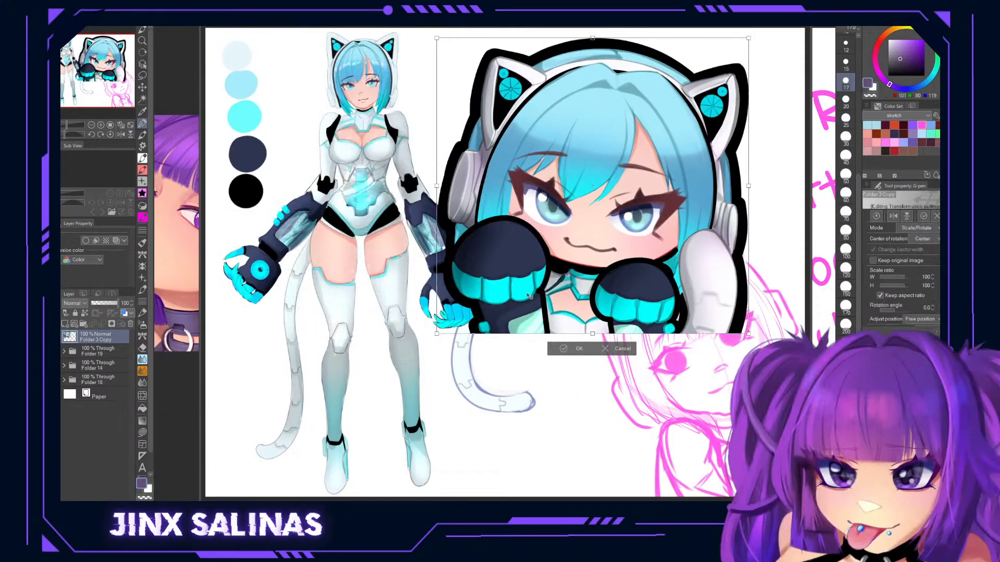
drag(436, 335, 580, 199)
drag(672, 161, 719, 165)
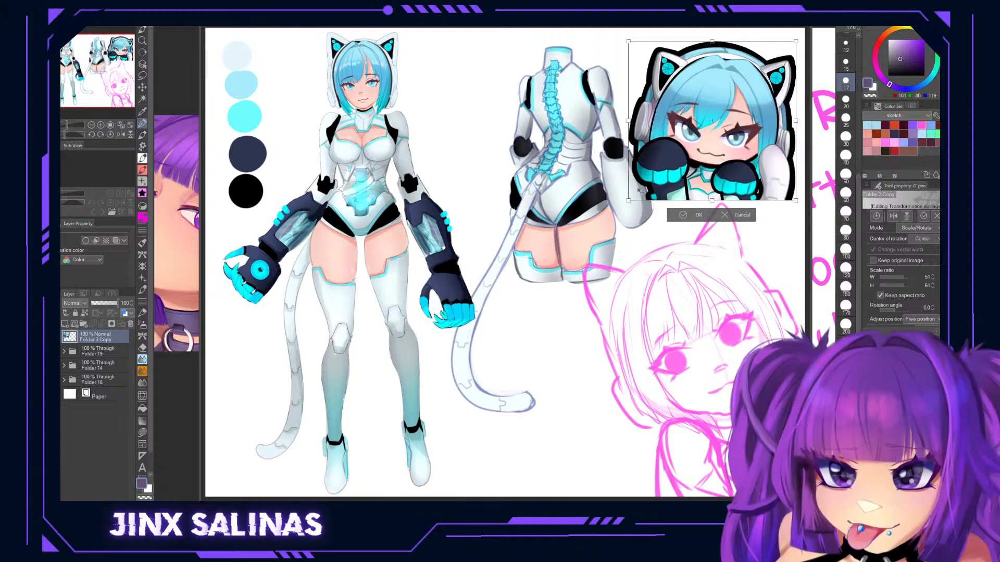
drag(628, 201, 644, 188)
drag(741, 166, 736, 163)
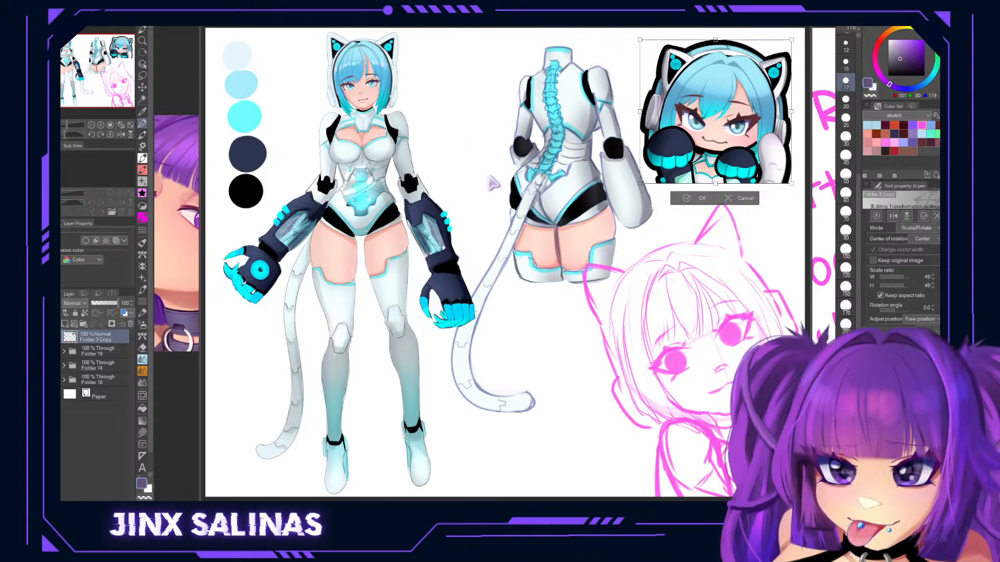
key(Return)
Duplicate Folder 11 in the blue-haired cat-ear portrait document, merge the copy and paste it into the character reference sheet.
click(482, 30)
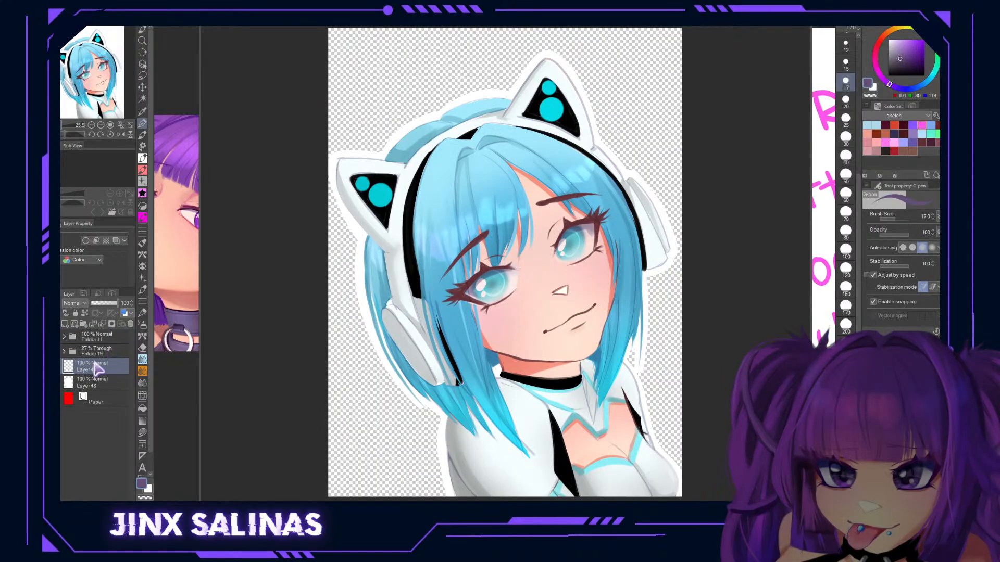
click(99, 339)
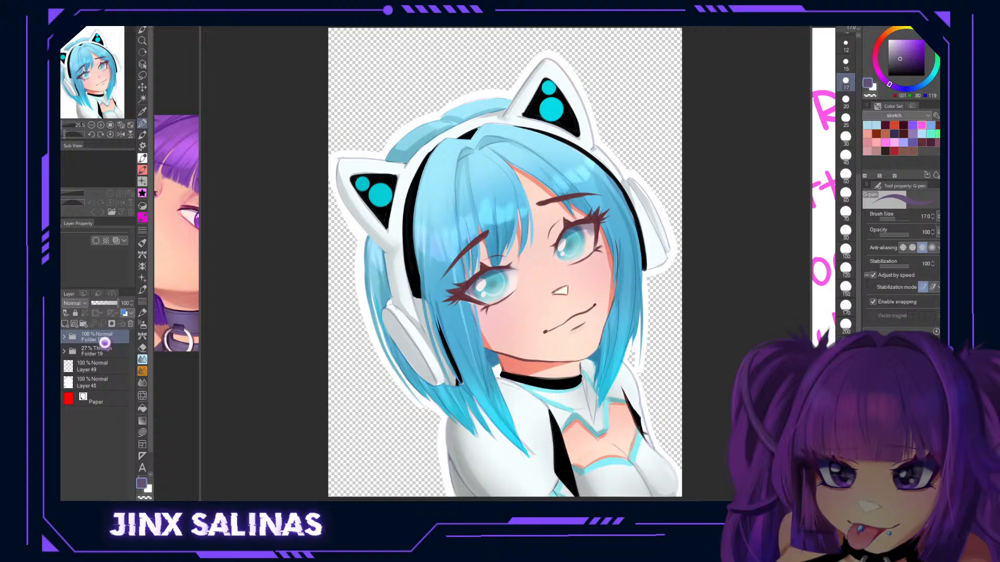
key(ctrl+v)
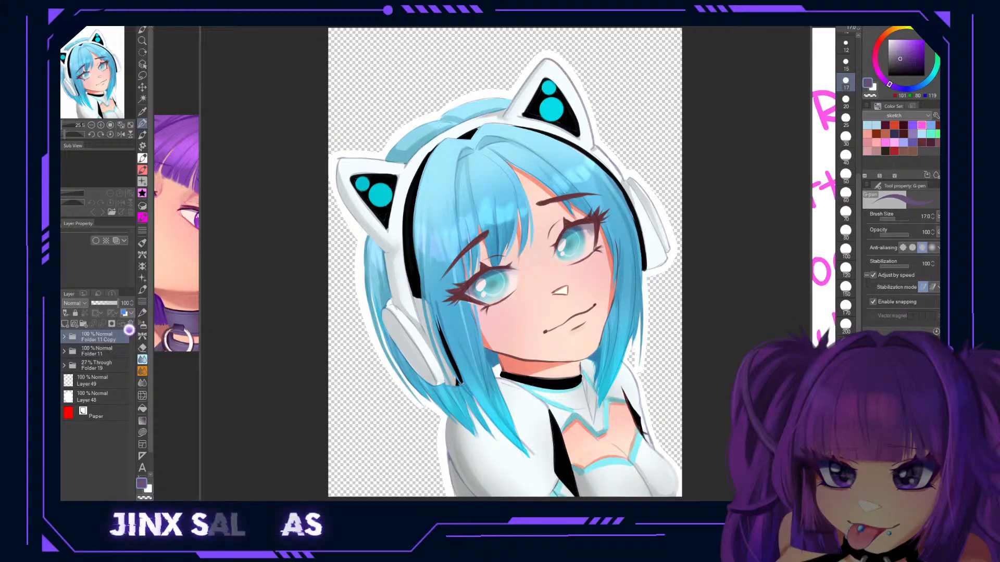
key(alt+shift+e)
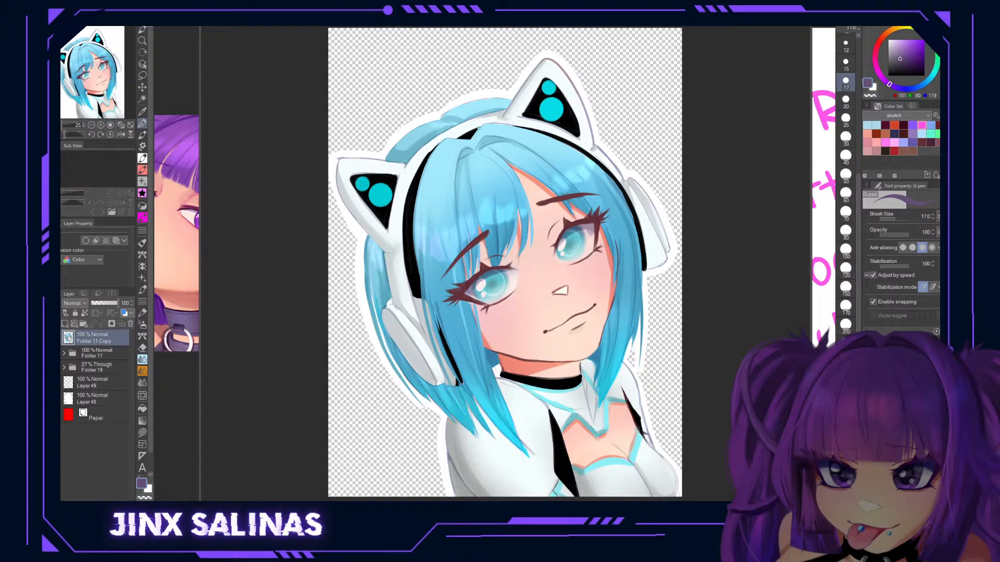
click(418, 25)
key(ctrl+v)
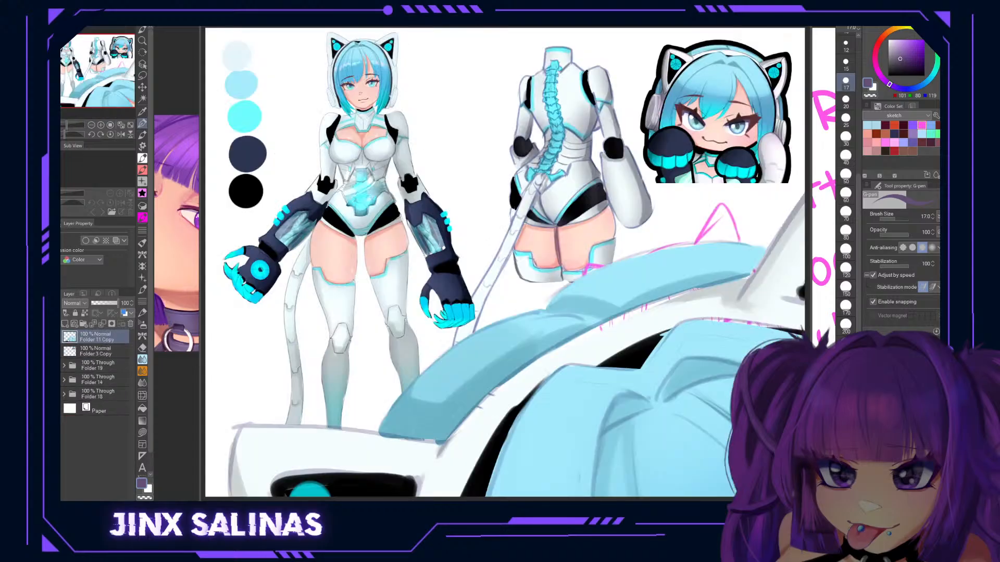
Shrink the pasted portrait and place it below the chibi, covering the pink sketch in the sheet's lower corner.
scroll(564, 351, down, 3)
drag(563, 351, 444, 278)
key(ctrl+t)
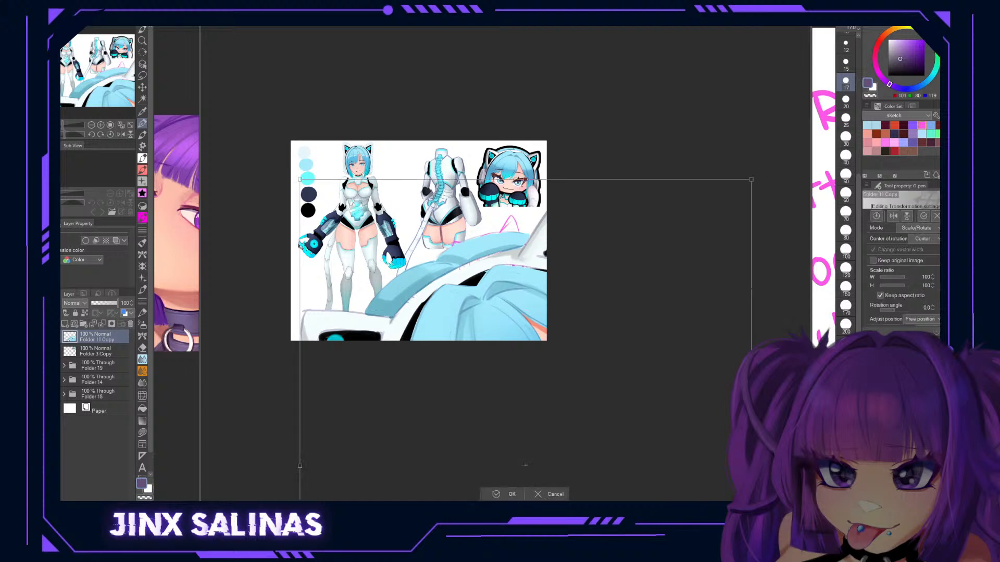
drag(299, 179, 448, 165)
drag(374, 138, 497, 287)
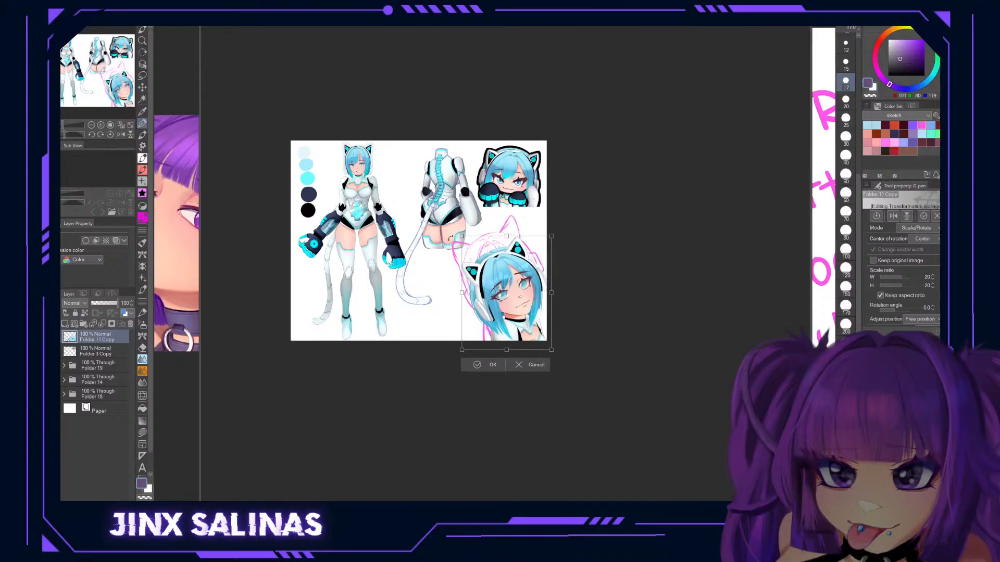
drag(462, 237, 441, 211)
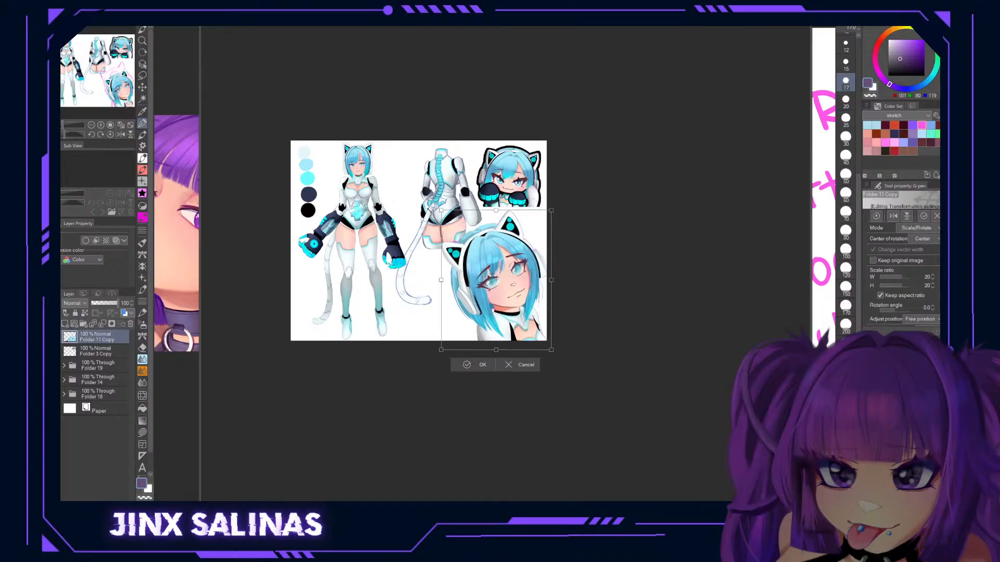
drag(484, 286, 483, 286)
click(481, 366)
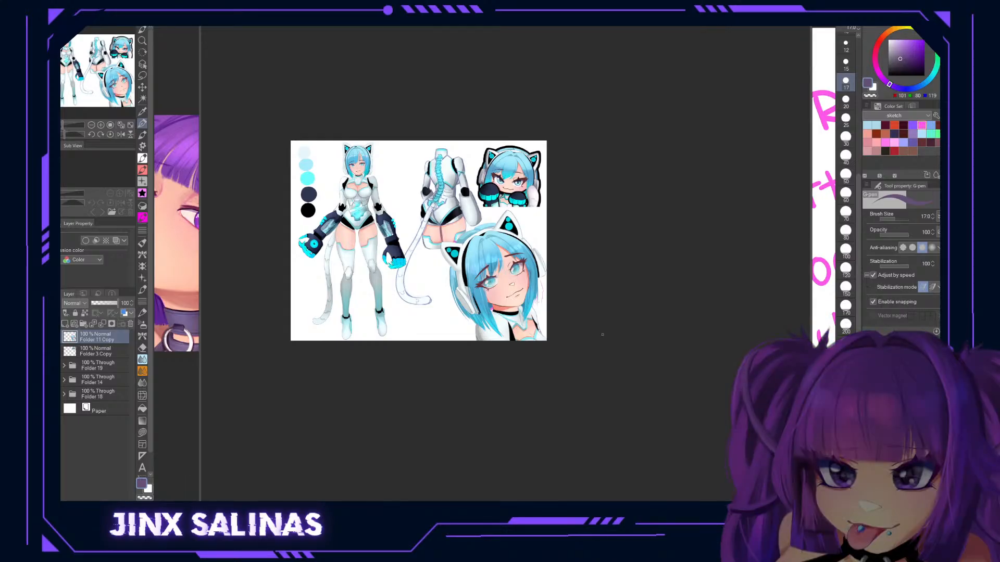
Examine the whole cat-girl reference sheet with the chibi and portrait illustrations in place.
scroll(556, 433, up, 2)
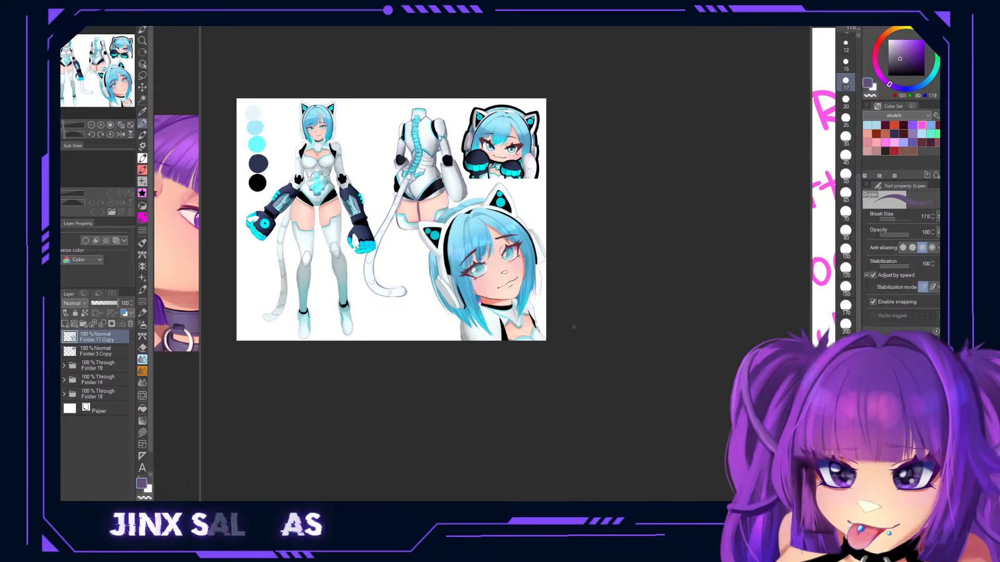
drag(571, 287, 645, 321)
scroll(634, 252, up, 3)
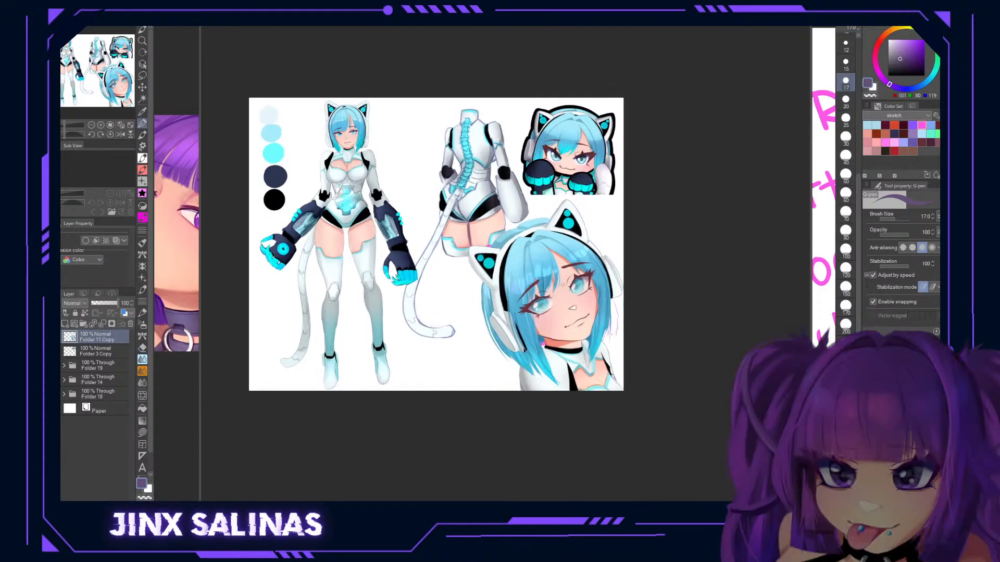
scroll(635, 252, up, 3)
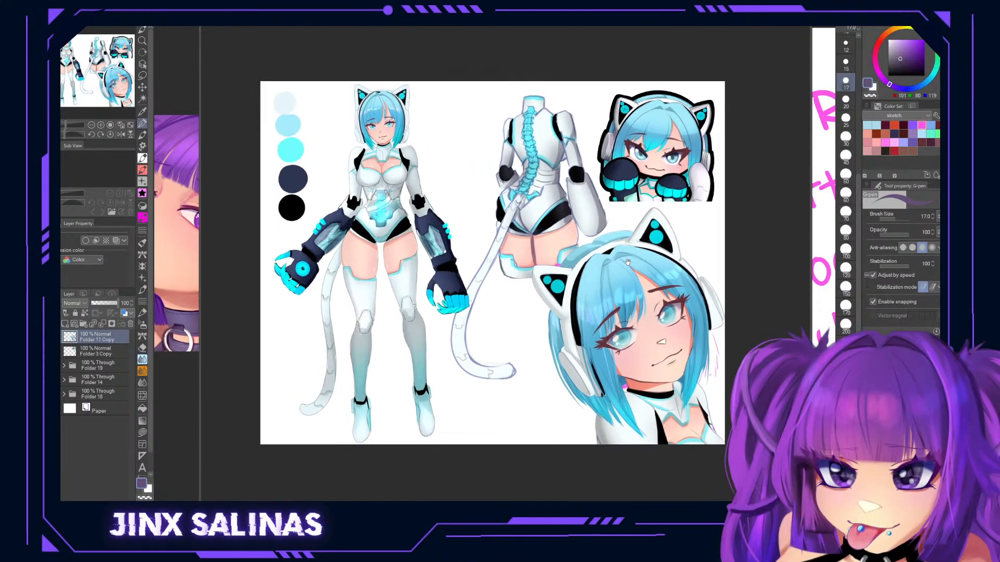
drag(660, 248, 609, 259)
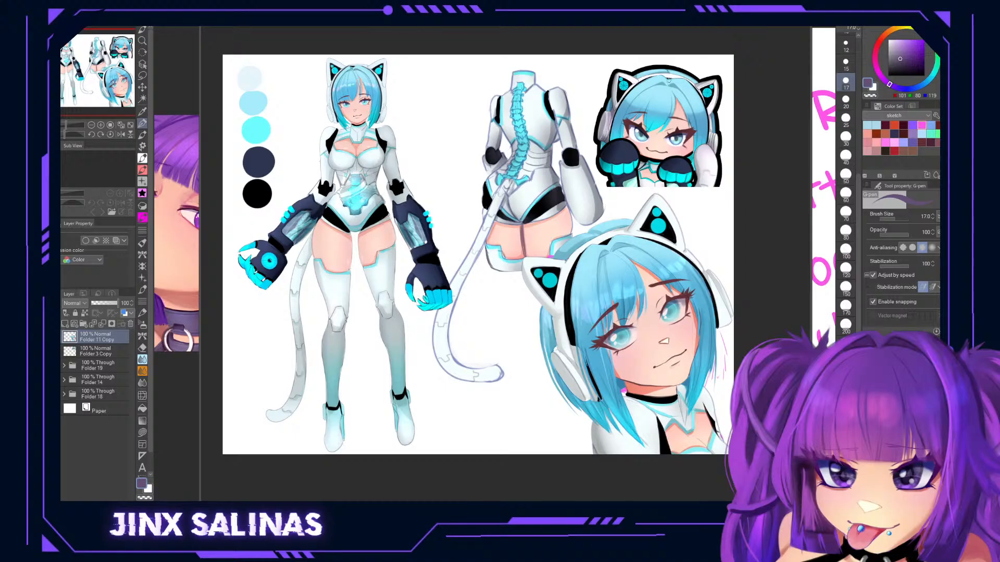
mouse_move(685, 133)
mouse_down()
mouse_move(700, 145)
mouse_move(715, 134)
mouse_move(691, 143)
mouse_up()
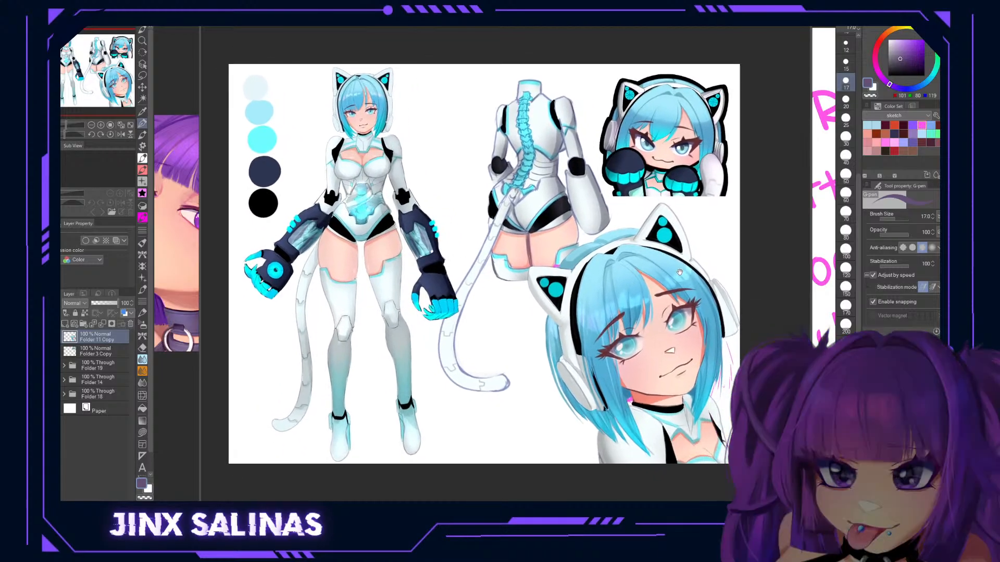
drag(671, 293, 664, 274)
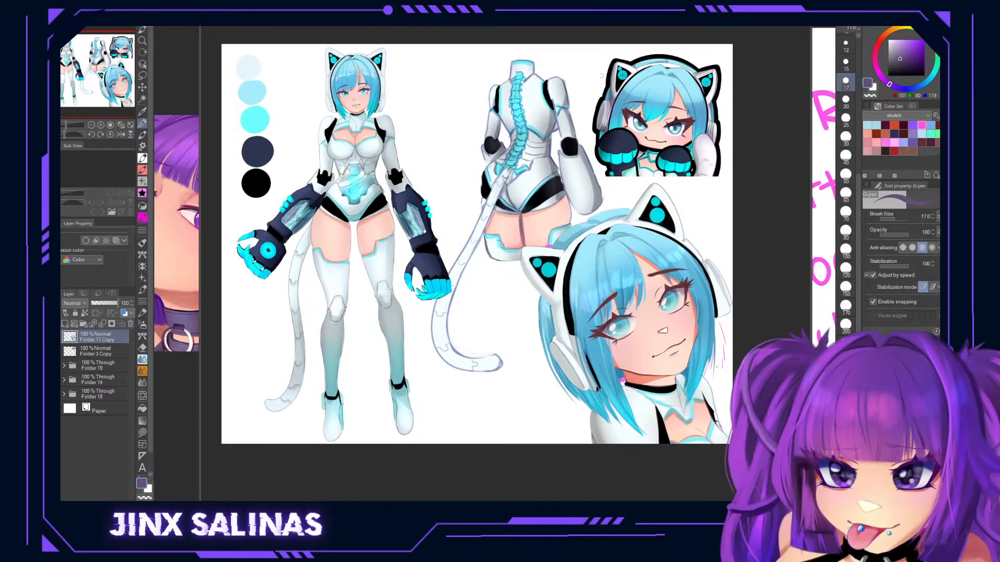
drag(674, 271, 681, 267)
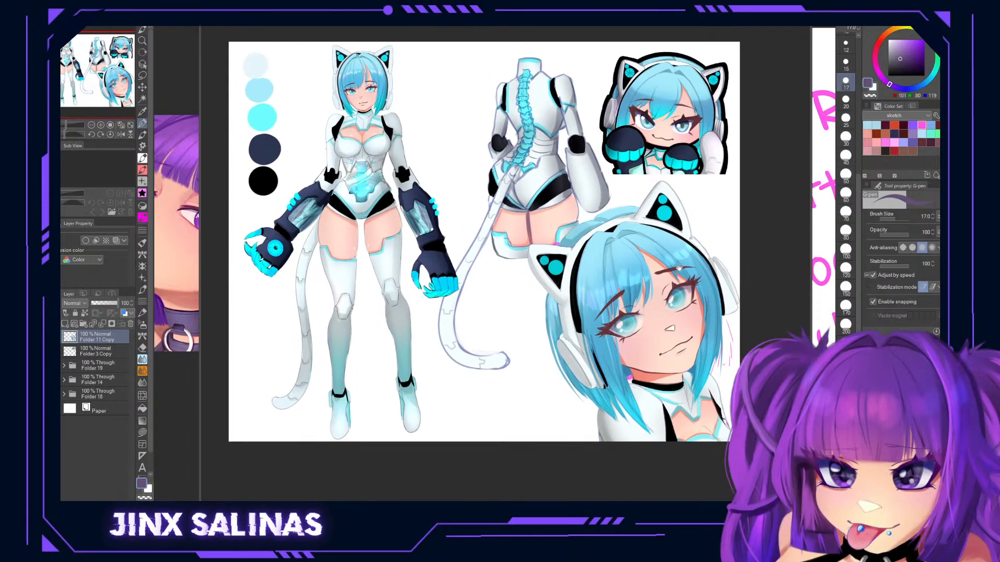
drag(486, 144, 499, 147)
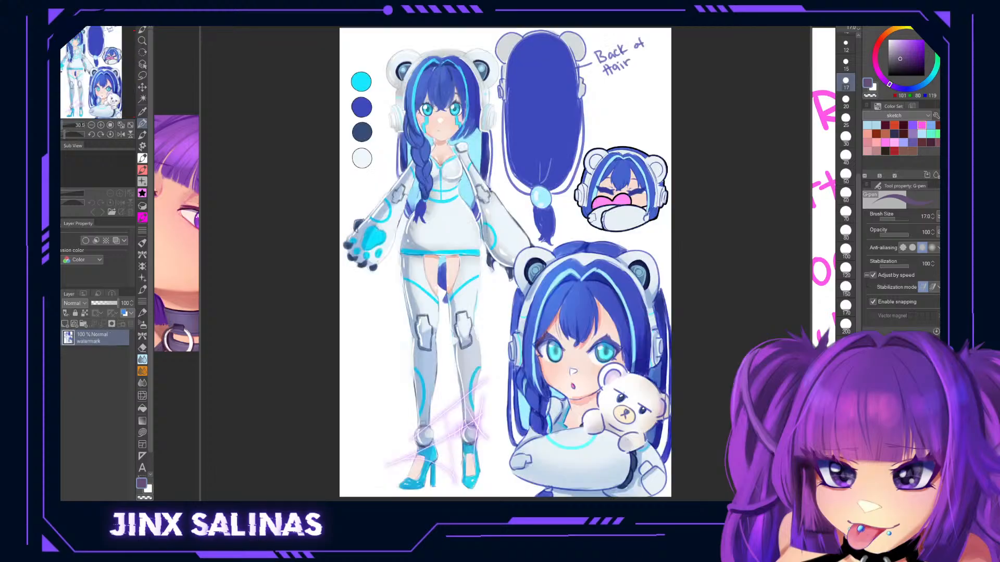
Set the bear-girl reference sheet beside the cat-girl sheet and resize the panes so both full-body figures can be viewed together.
drag(506, 189, 637, 191)
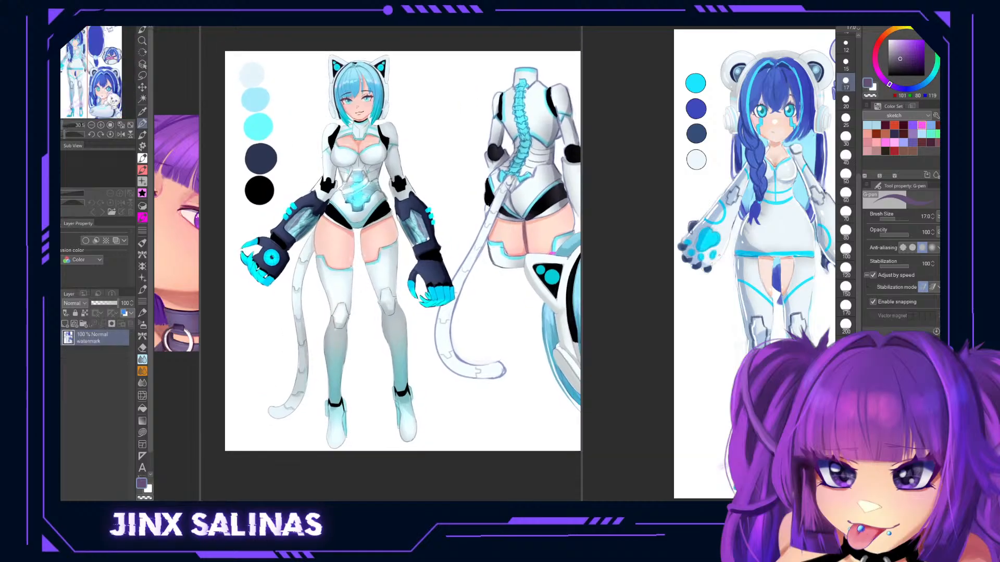
scroll(719, 255, down, 5)
drag(720, 255, 643, 244)
scroll(659, 253, up, 3)
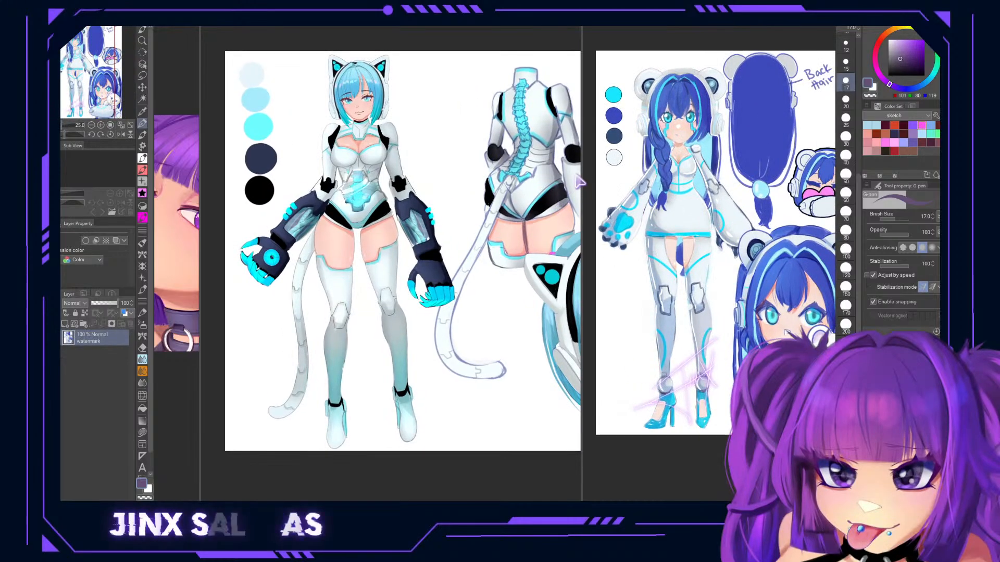
drag(583, 172, 520, 175)
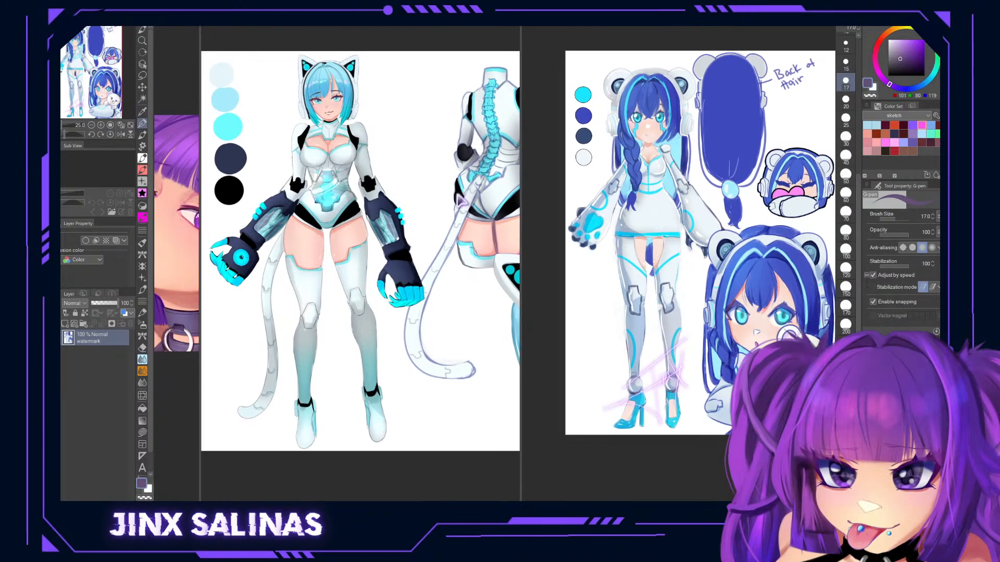
drag(199, 149, 179, 143)
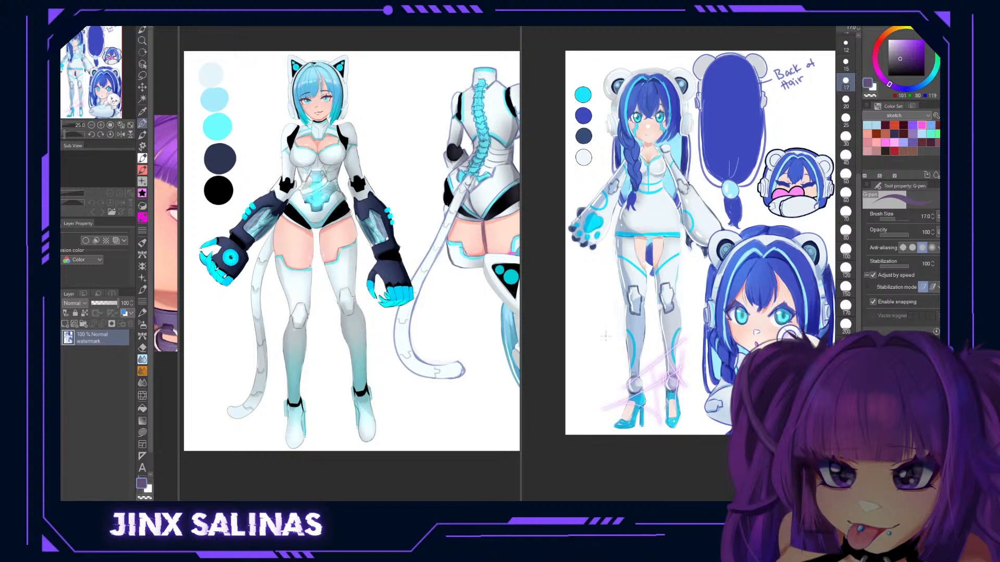
Compare the full-body designs, colour swatches and back views of the cat-girl and bear-girl reference sheets.
drag(781, 333, 751, 331)
mouse_move(761, 238)
mouse_down()
mouse_move(761, 255)
mouse_move(758, 240)
mouse_move(781, 241)
mouse_up()
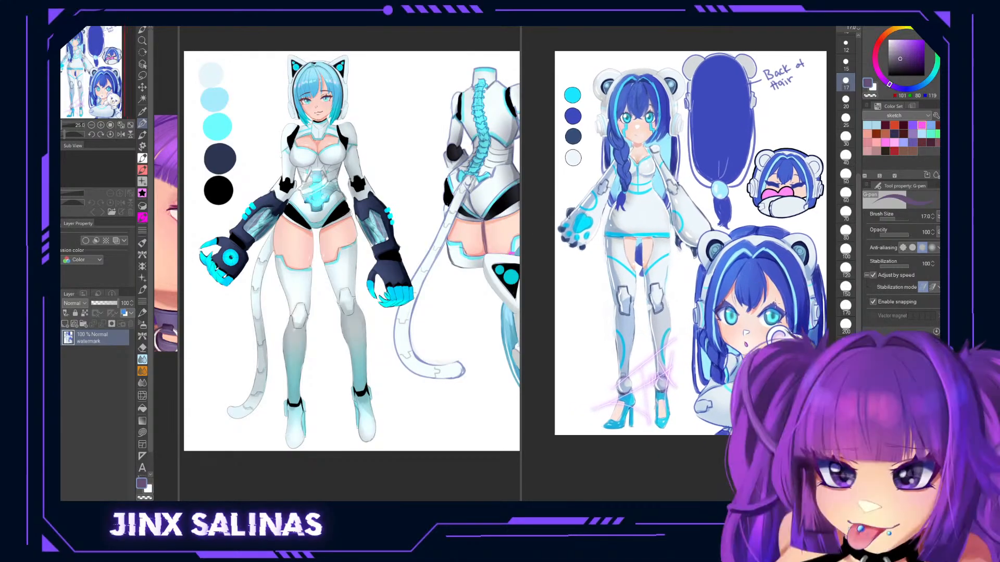
mouse_move(640, 249)
mouse_down()
mouse_move(636, 270)
mouse_move(633, 234)
mouse_move(639, 240)
mouse_up()
click(472, 172)
drag(402, 178, 388, 147)
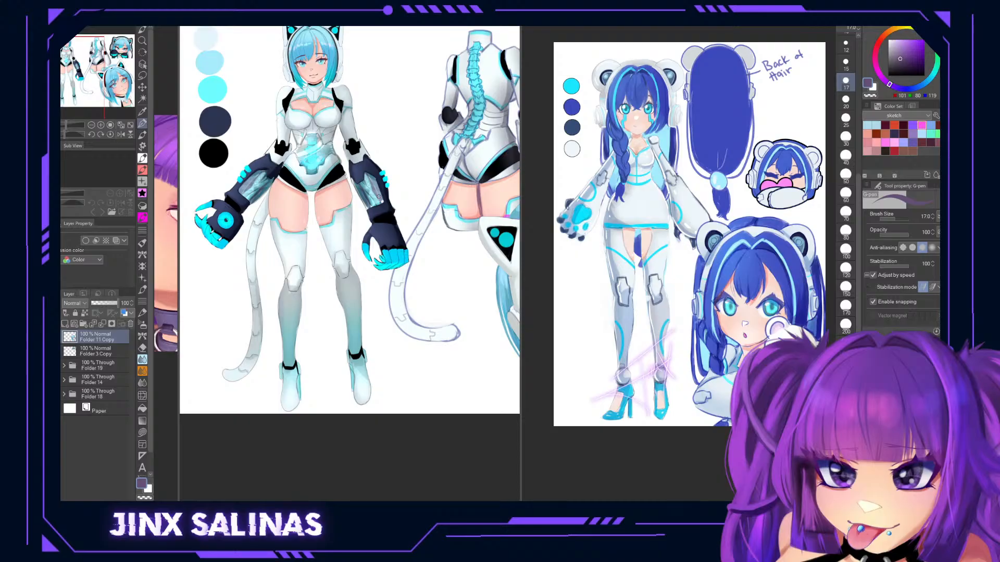
drag(372, 153, 371, 184)
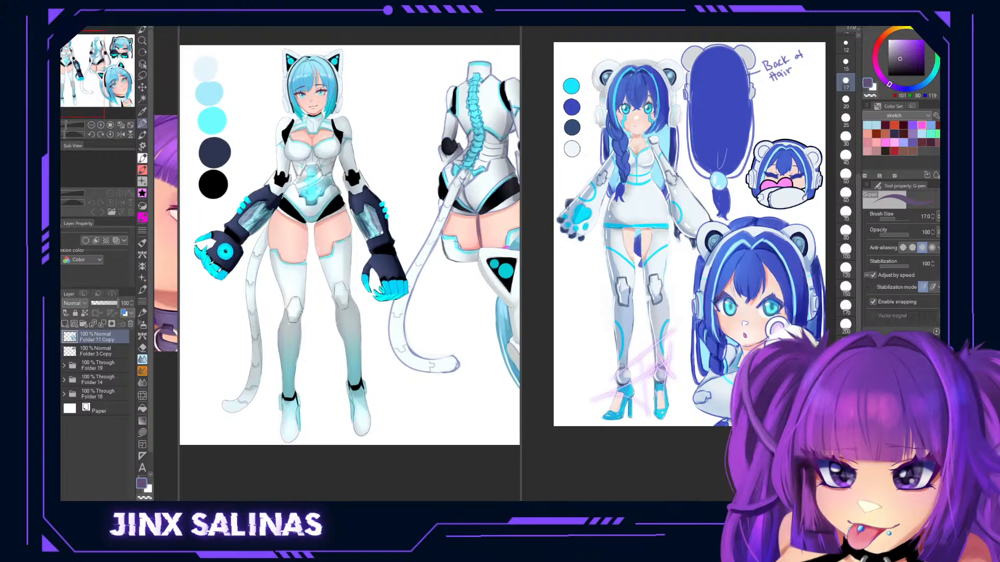
mouse_move(390, 235)
mouse_down()
mouse_move(376, 255)
mouse_move(232, 245)
mouse_move(345, 253)
mouse_move(385, 235)
mouse_up()
drag(473, 176, 439, 188)
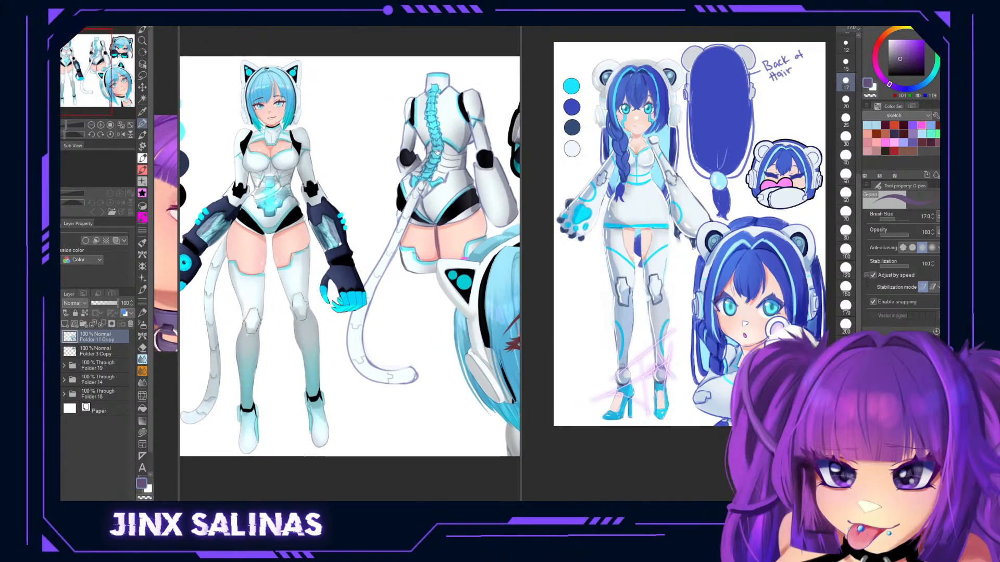
drag(470, 158, 351, 153)
drag(224, 173, 406, 185)
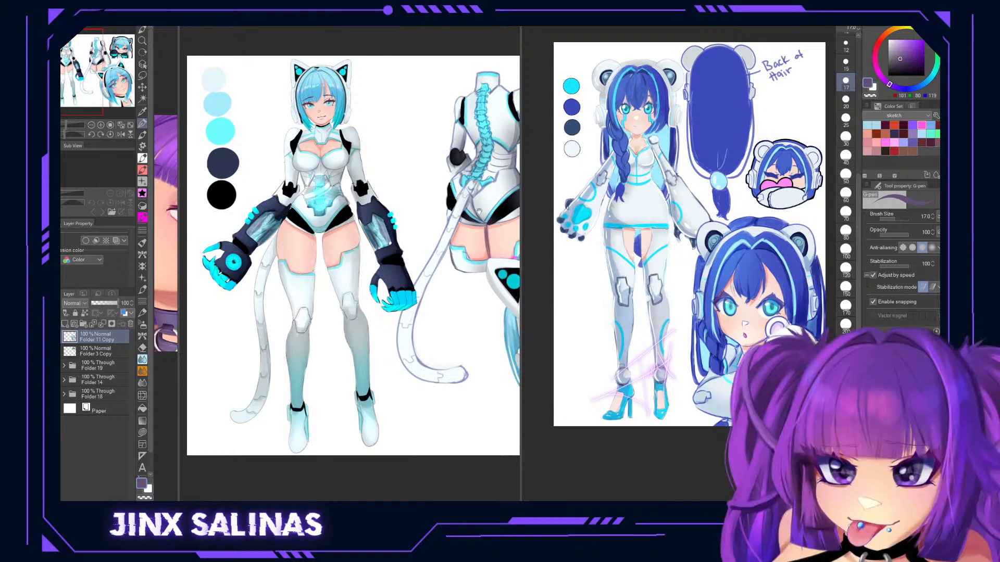
drag(455, 252, 457, 242)
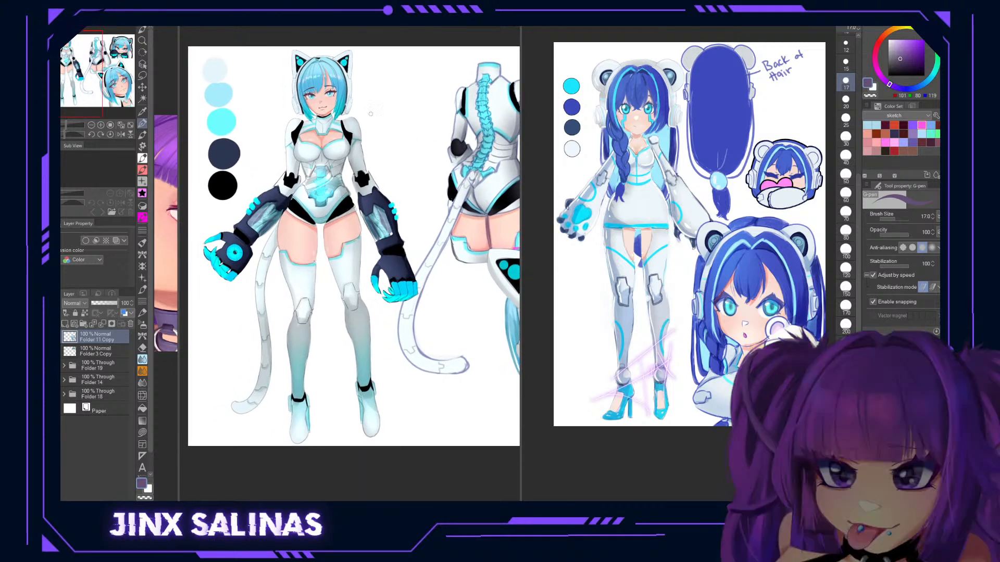
Bring back the BRB note in the second pane and widen the pane holding the cat-girl reference sheet.
click(599, 41)
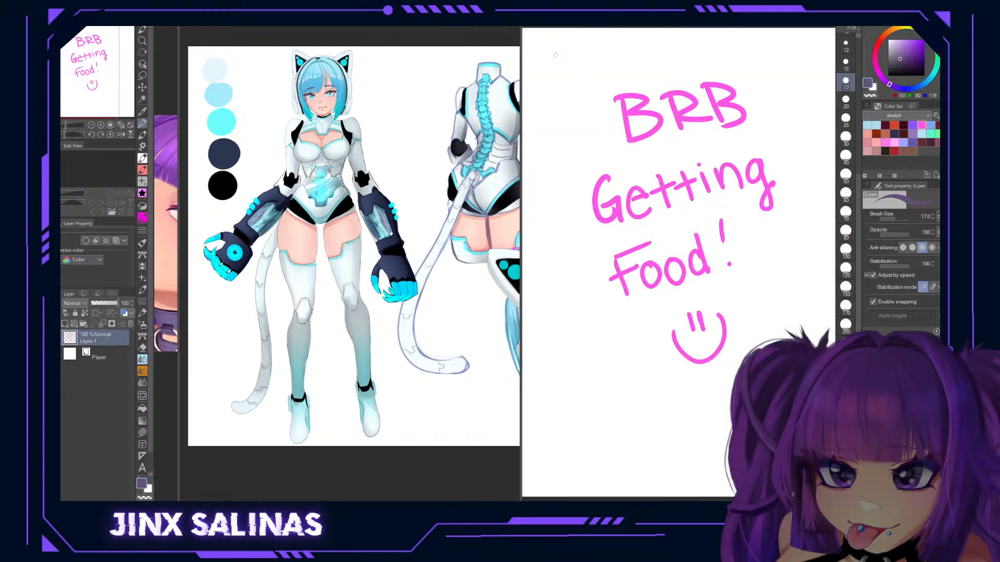
click(521, 48)
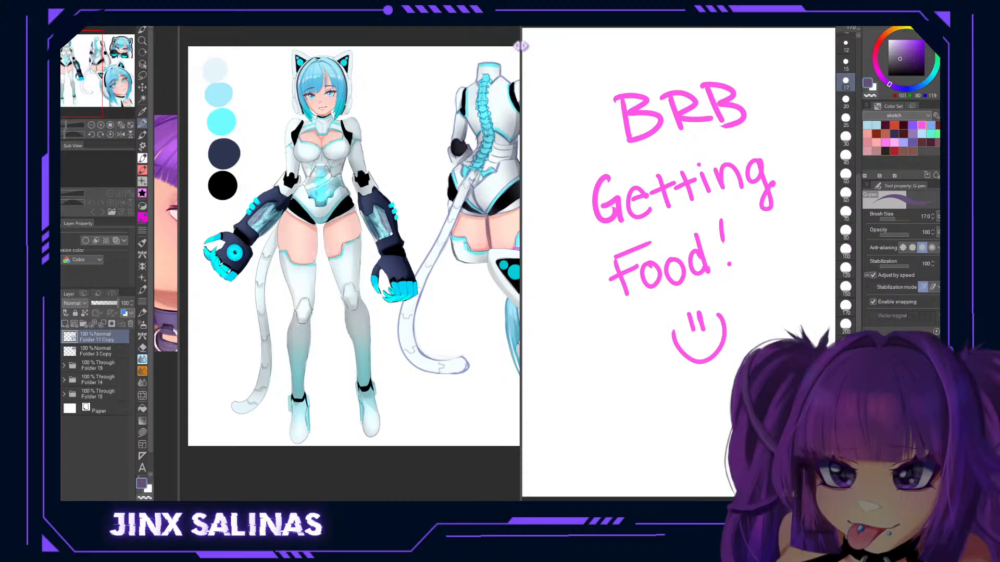
drag(521, 37, 881, 76)
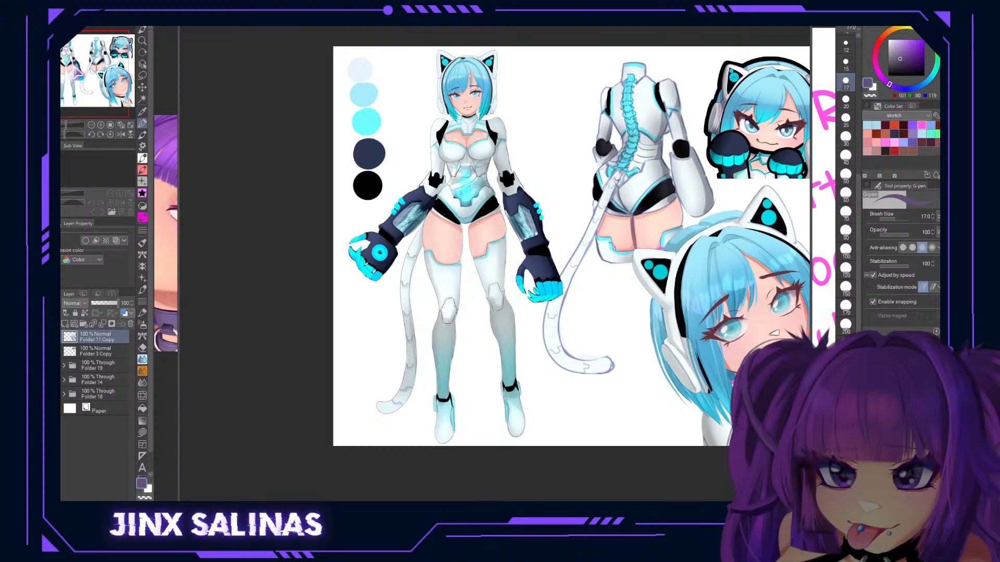
Switch from the reference sheet to the portrait document and on to the chibi illustration.
click(414, 29)
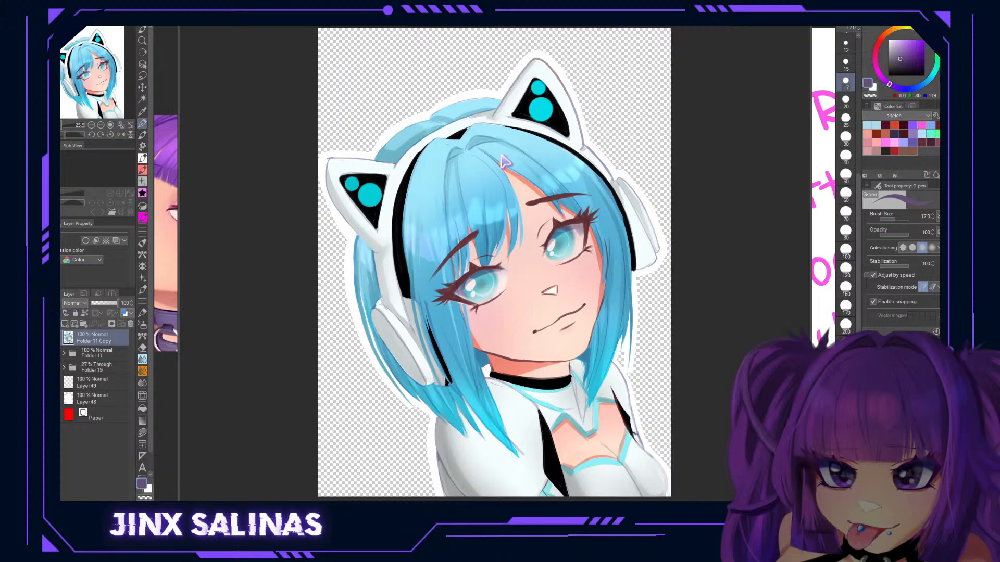
key(ctrl+Tab)
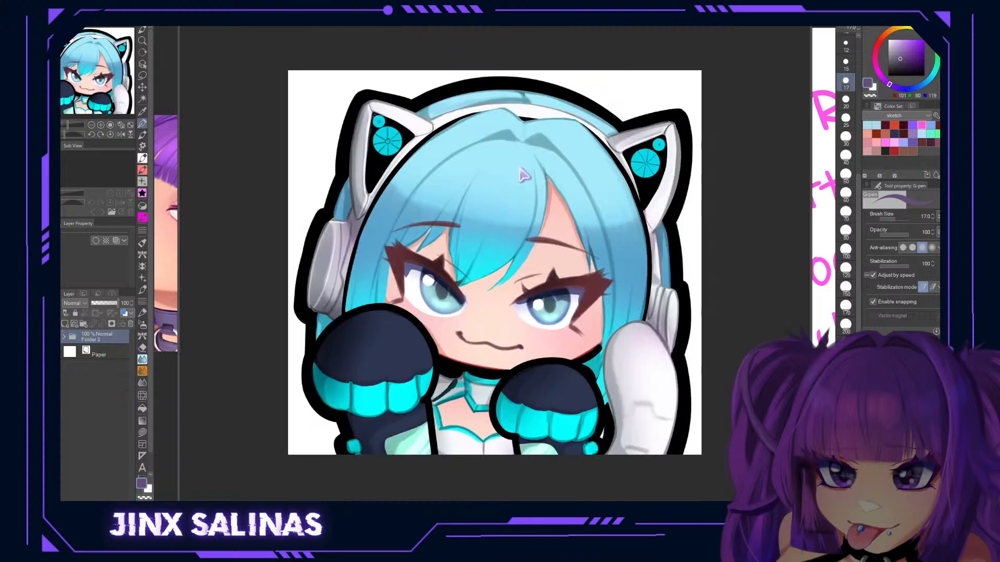
Switch to the hands-on-cheeks chibi sketch, choose purple, and add a new layer above the top's flat colour.
key(ctrl+Tab)
key(ctrl+Tab)
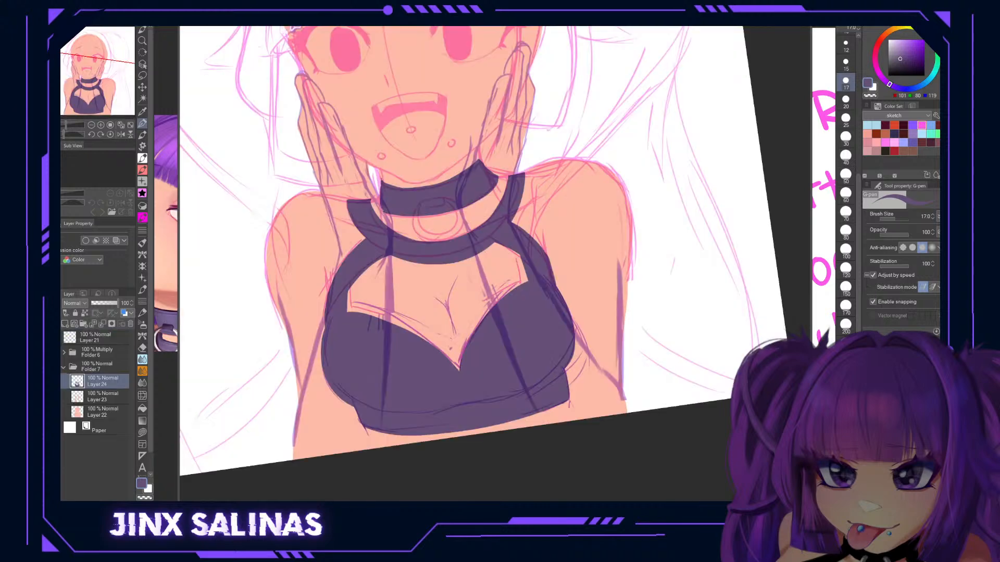
drag(595, 100, 563, 252)
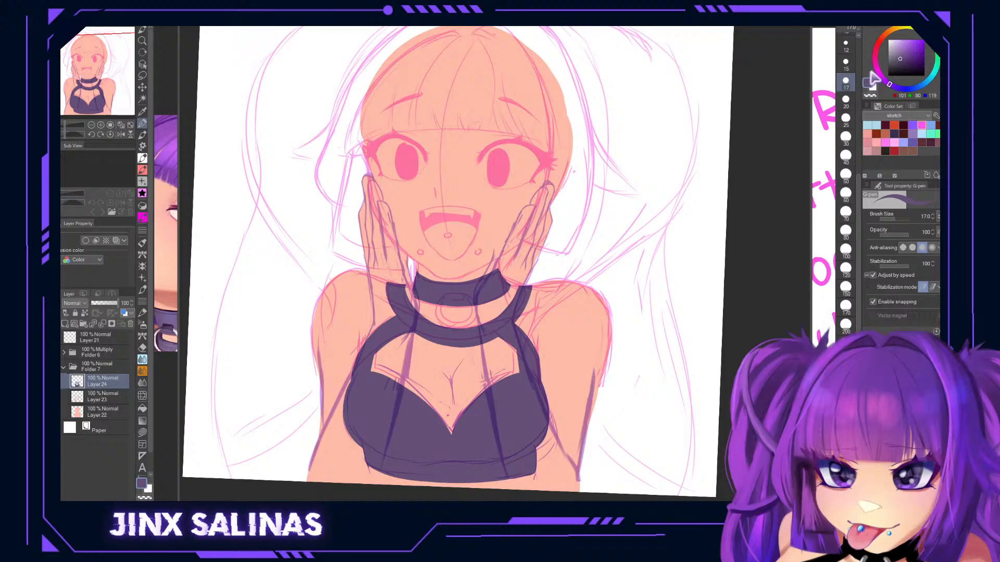
mouse_move(578, 341)
mouse_down()
mouse_move(581, 375)
mouse_move(578, 343)
mouse_up()
key(ctrl+space)
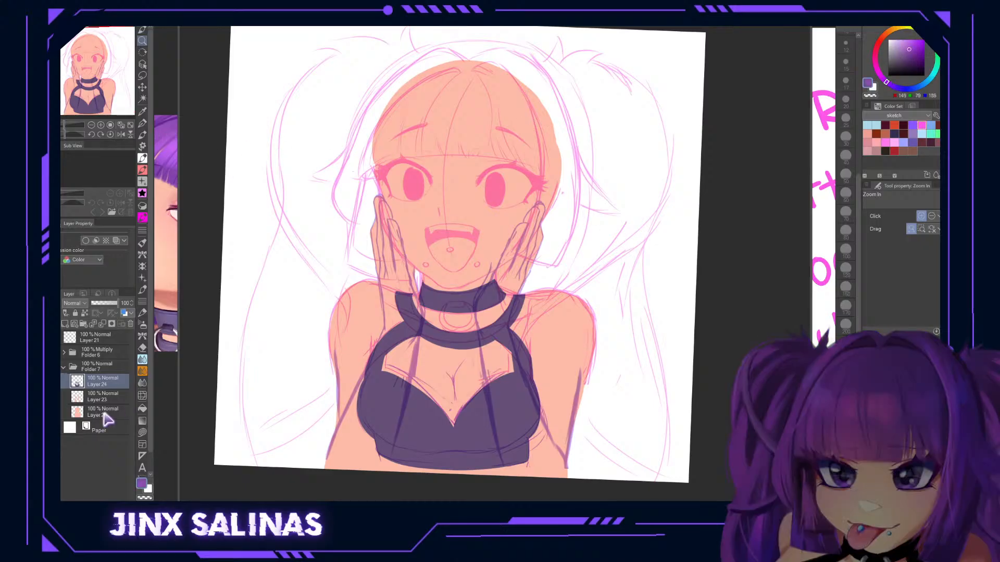
click(65, 325)
Draw the purple hair tufts at the top of the left pigtail with the G-pen.
drag(412, 45, 415, 66)
key(p)
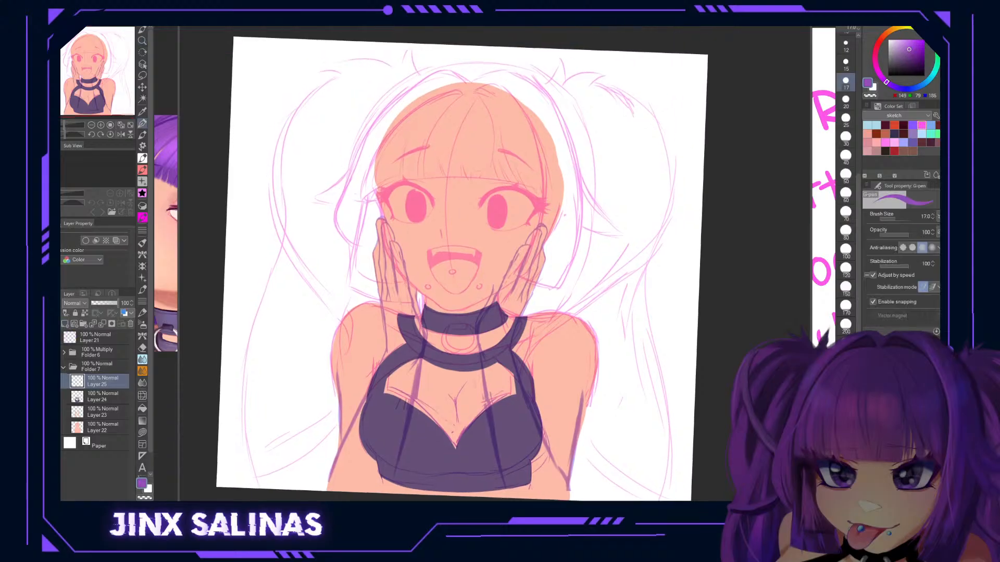
mouse_move(411, 48)
mouse_down()
mouse_move(422, 77)
mouse_move(407, 54)
mouse_move(400, 74)
mouse_up()
key(shift+space)
drag(345, 229, 443, 341)
mouse_move(284, 354)
mouse_down()
mouse_move(277, 292)
mouse_move(290, 270)
mouse_up()
drag(284, 354, 299, 315)
key(shift+space)
mouse_move(404, 257)
mouse_down()
mouse_move(418, 214)
mouse_move(459, 180)
mouse_up()
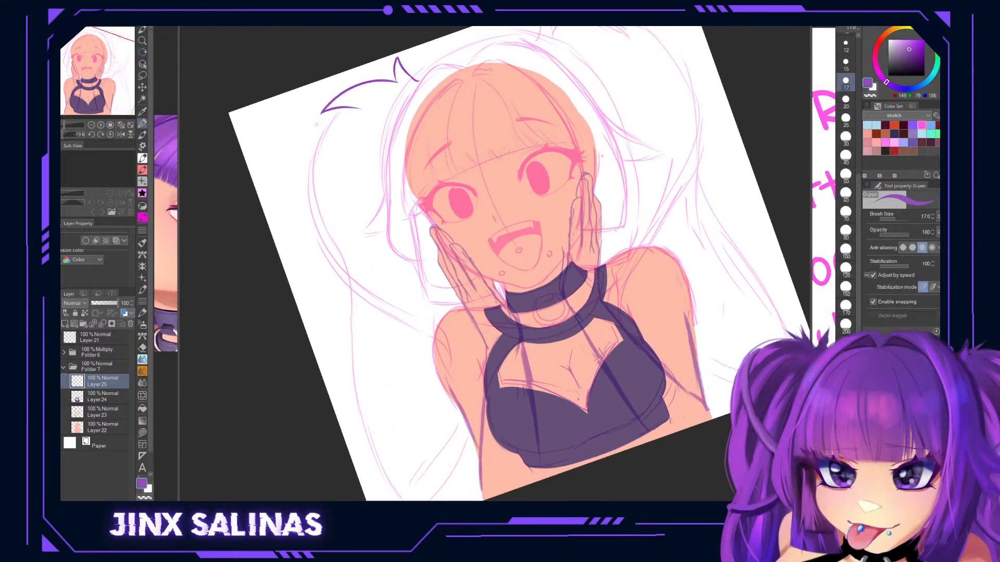
Outline the outer edge of the left pigtail from the tufts down to the canvas's lower edge.
mouse_move(358, 109)
mouse_down()
mouse_move(333, 116)
mouse_move(311, 164)
mouse_move(313, 197)
mouse_move(330, 252)
mouse_move(416, 326)
mouse_up()
key(ctrl+z)
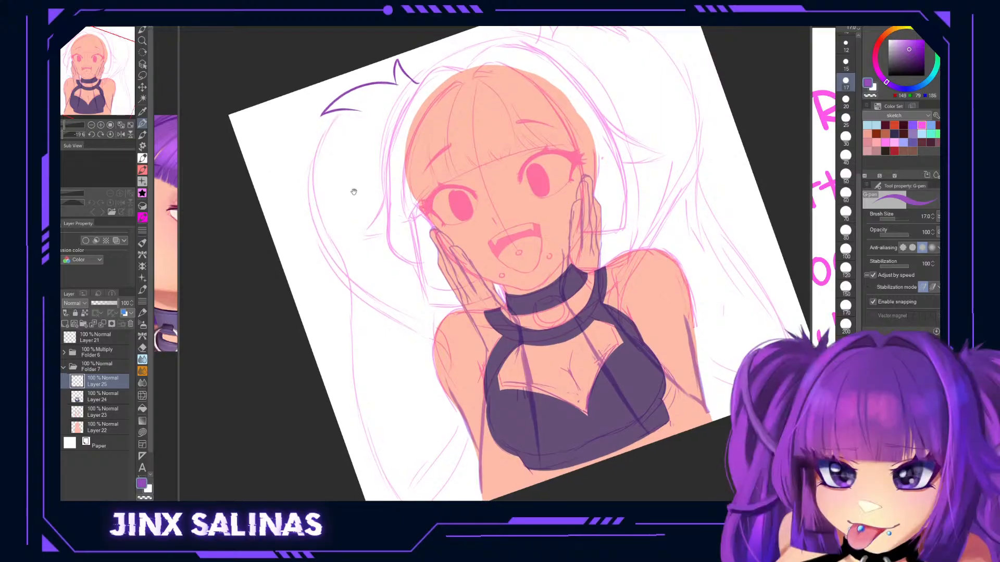
mouse_move(337, 112)
mouse_down()
mouse_move(308, 189)
mouse_move(324, 255)
mouse_move(357, 284)
mouse_up()
mouse_move(317, 211)
mouse_down()
mouse_move(284, 147)
mouse_move(323, 225)
mouse_up()
mouse_move(332, 243)
mouse_down()
mouse_move(322, 199)
mouse_move(307, 216)
mouse_move(317, 293)
mouse_move(375, 412)
mouse_up()
drag(556, 260, 555, 457)
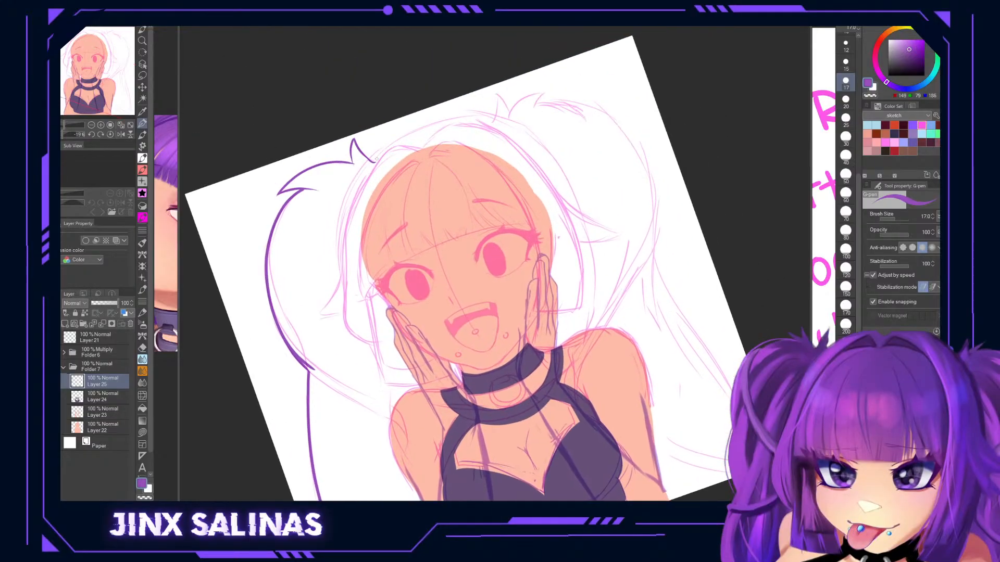
Outline the crown of the head from the left pigtail to the right tufts, undoing and redrawing uneven strokes.
mouse_move(376, 159)
mouse_down()
mouse_move(420, 131)
mouse_move(494, 112)
mouse_move(410, 130)
mouse_move(375, 159)
mouse_move(433, 126)
mouse_move(482, 124)
mouse_move(452, 121)
mouse_move(419, 136)
mouse_up()
key(ctrl+z)
key(ctrl+z)
key(ctrl+z)
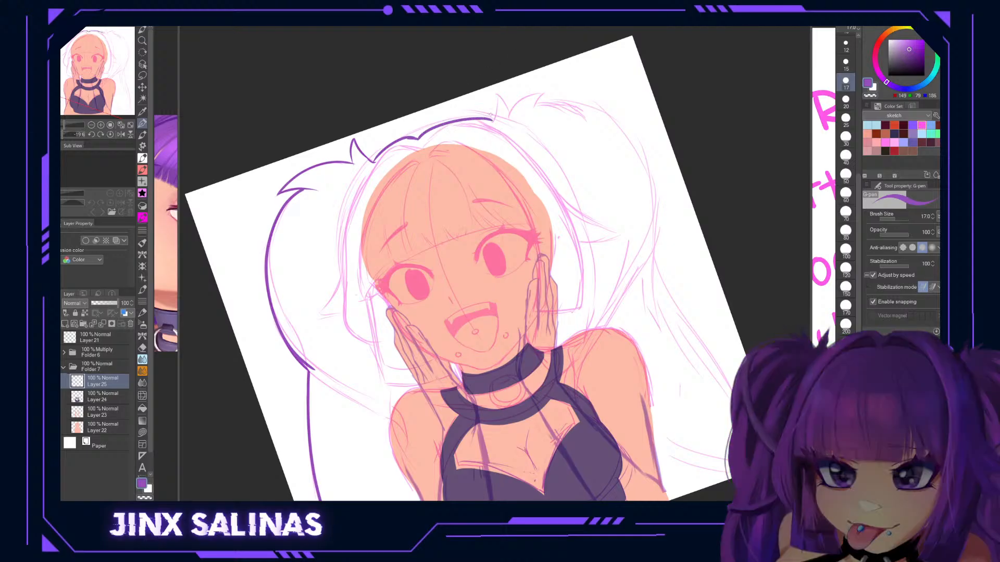
mouse_move(494, 120)
mouse_down()
mouse_move(496, 96)
mouse_move(511, 120)
mouse_move(493, 90)
mouse_move(511, 119)
mouse_move(544, 91)
mouse_move(532, 111)
mouse_move(542, 94)
mouse_move(521, 105)
mouse_up()
key(ctrl+z)
key(ctrl+z)
key(ctrl+z)
Outline the outer edge of the right pigtail down to the canvas's lower edge, redrawing its lower section.
mouse_move(636, 307)
shift+mouse_down()
mouse_move(642, 264)
mouse_move(613, 100)
mouse_move(600, 95)
shift+mouse_up()
mouse_move(362, 167)
mouse_down()
mouse_move(341, 262)
mouse_move(330, 224)
mouse_move(370, 180)
mouse_move(419, 165)
mouse_move(528, 181)
mouse_move(641, 136)
mouse_move(704, 127)
mouse_move(742, 144)
mouse_move(609, 345)
mouse_move(529, 402)
mouse_up()
drag(591, 320, 629, 275)
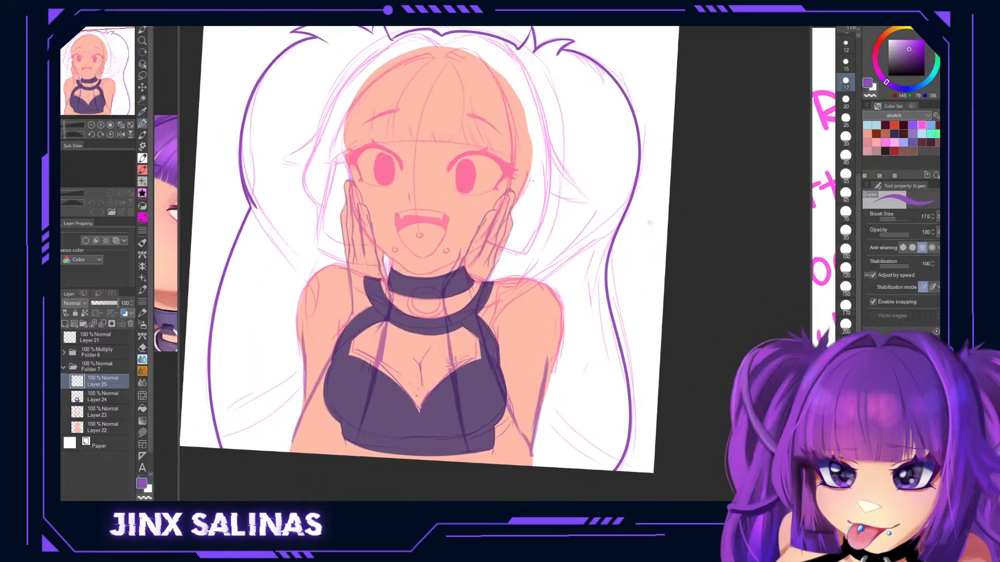
drag(613, 240, 625, 470)
key(ctrl+z)
drag(631, 398, 604, 266)
key(r)
drag(634, 204, 624, 346)
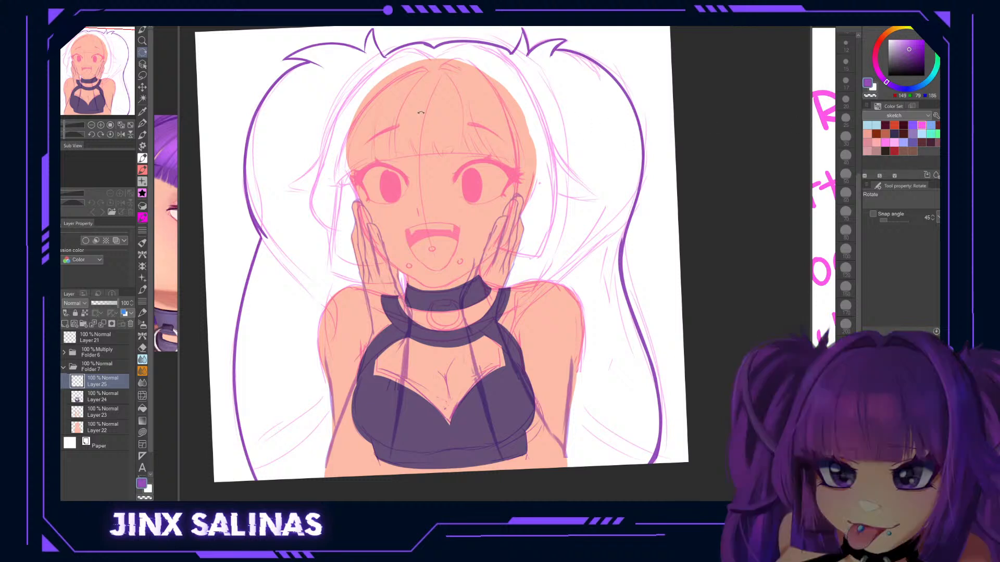
key(p)
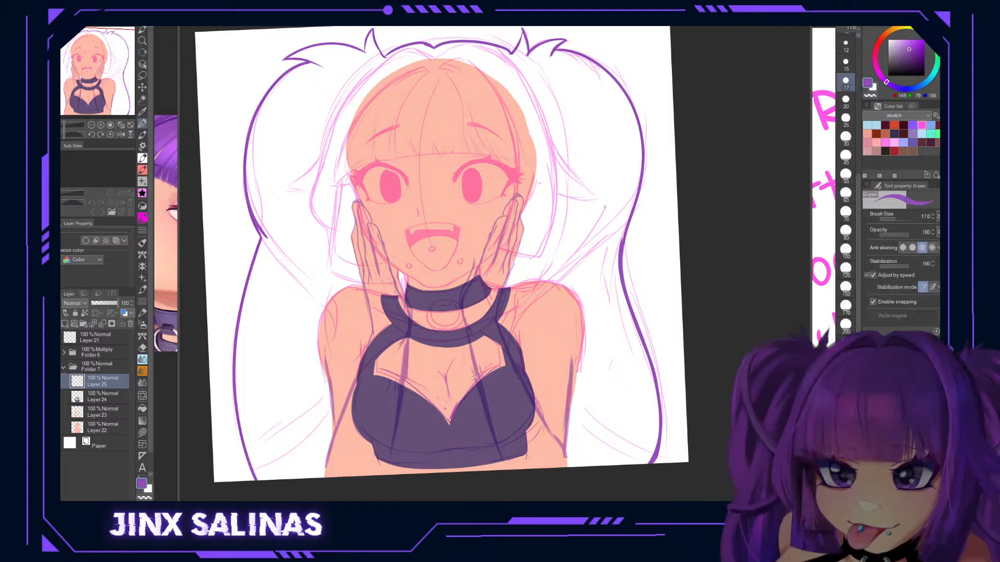
Draw the jagged lower edge of the fringe across the forehead and down to the left temple.
drag(397, 151, 398, 158)
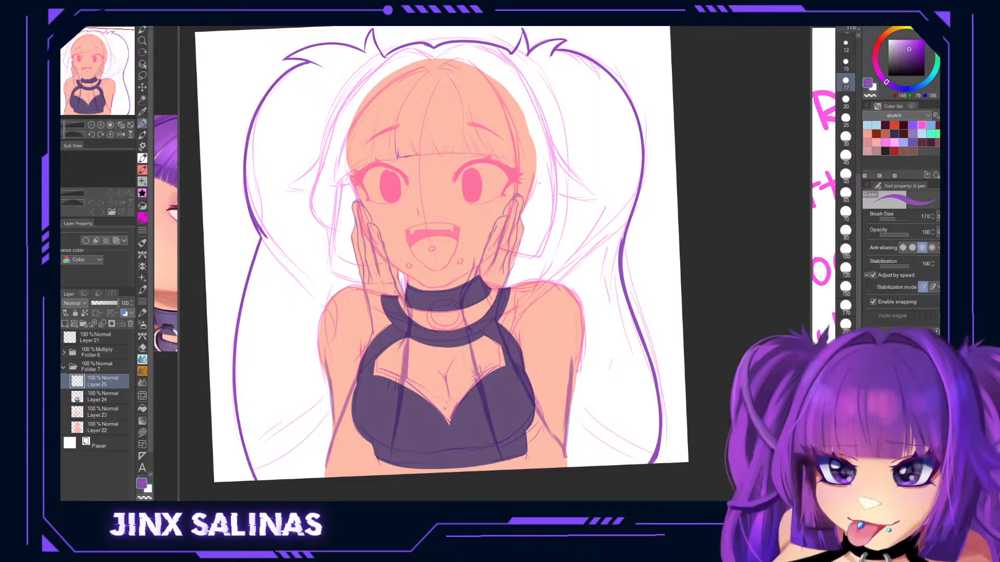
mouse_move(410, 140)
mouse_down()
mouse_move(429, 155)
mouse_move(432, 137)
mouse_move(442, 155)
mouse_move(462, 137)
mouse_move(471, 153)
mouse_move(474, 134)
mouse_move(482, 154)
mouse_move(515, 168)
mouse_up()
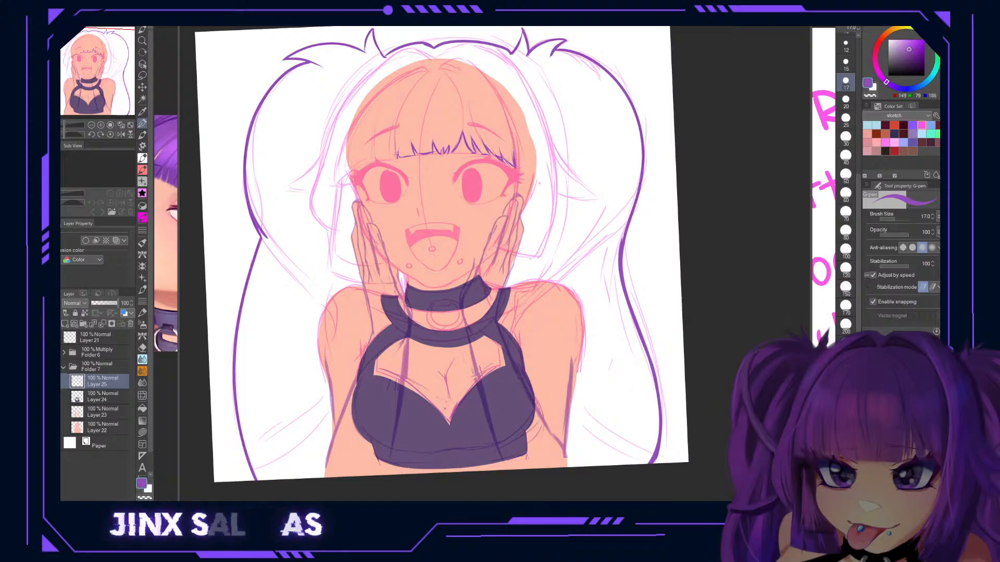
mouse_move(396, 127)
mouse_down()
mouse_move(390, 162)
mouse_move(373, 154)
mouse_up()
drag(374, 160, 346, 174)
mouse_move(350, 142)
mouse_down()
mouse_move(347, 174)
mouse_move(345, 164)
mouse_up()
mouse_move(348, 163)
mouse_down()
mouse_move(337, 186)
mouse_move(345, 186)
mouse_move(344, 144)
mouse_up()
key(ctrl+z)
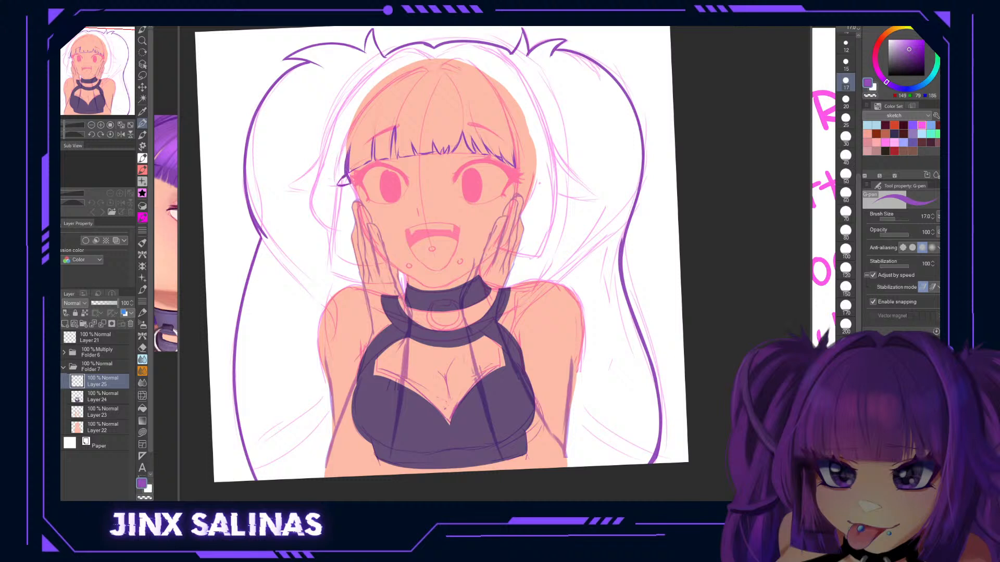
Continue the inner hair outline beside the face, around the hands and over the shoulders and arms on both sides.
drag(350, 182, 387, 264)
mouse_move(350, 199)
mouse_down()
mouse_move(354, 222)
mouse_move(427, 239)
mouse_move(372, 190)
mouse_move(381, 263)
mouse_move(354, 266)
mouse_move(381, 264)
mouse_move(351, 265)
mouse_move(337, 298)
mouse_up()
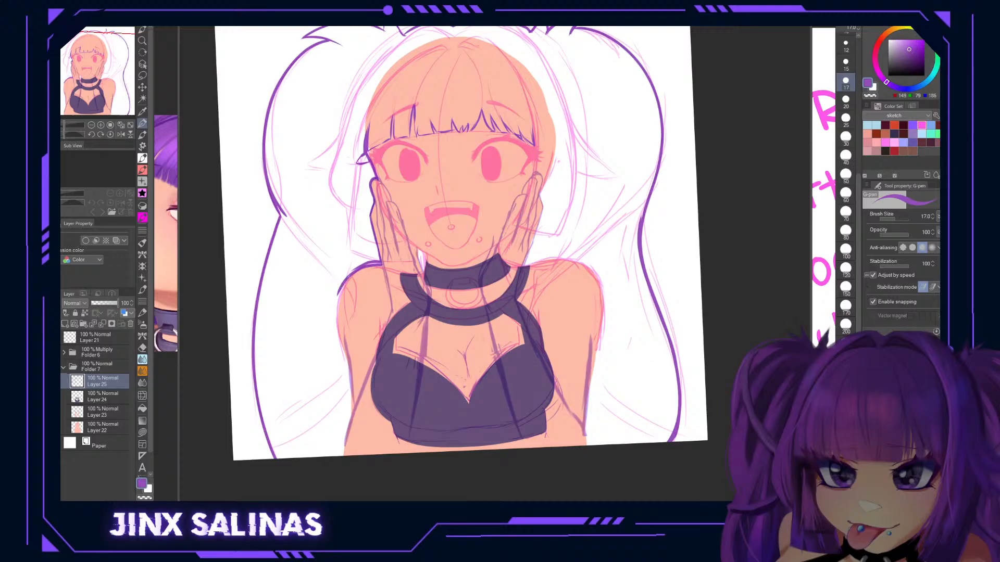
mouse_move(369, 265)
mouse_down()
mouse_move(337, 310)
mouse_move(350, 423)
mouse_up()
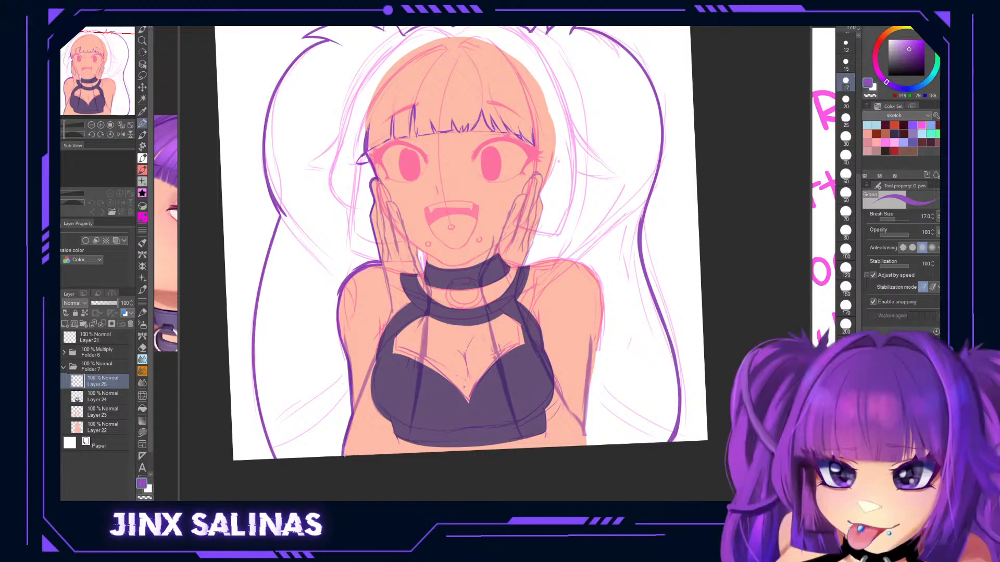
mouse_move(588, 448)
mouse_down()
mouse_move(602, 291)
mouse_move(568, 256)
mouse_move(525, 265)
mouse_move(575, 262)
mouse_move(531, 245)
mouse_move(554, 196)
mouse_move(546, 285)
mouse_move(531, 266)
mouse_move(527, 205)
mouse_up()
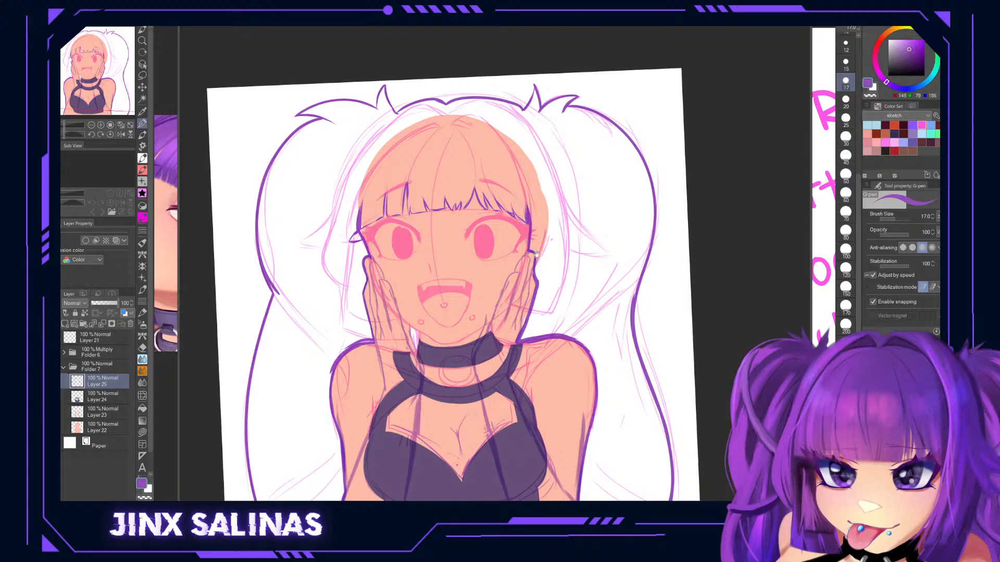
drag(534, 241, 525, 200)
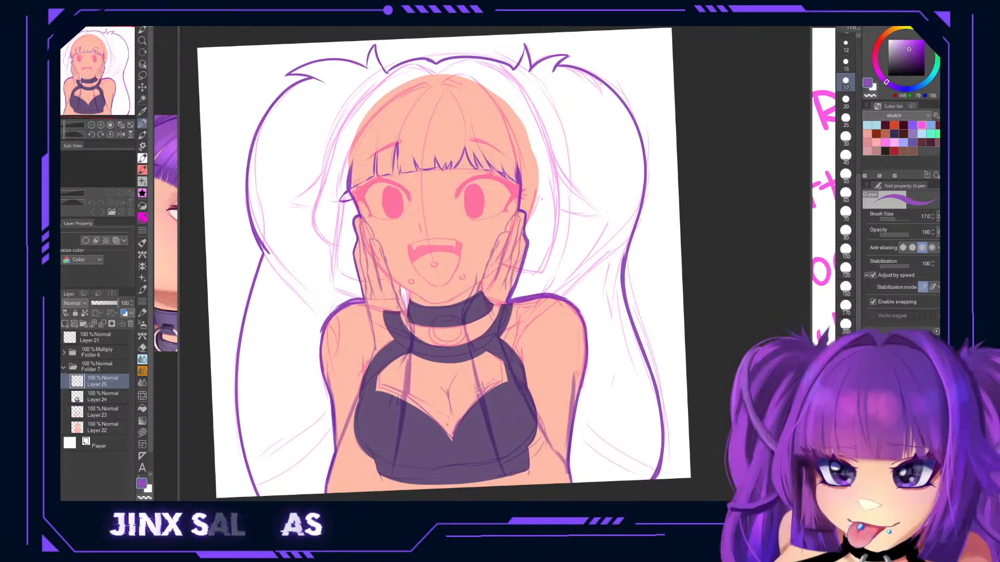
drag(591, 316, 588, 332)
drag(527, 253, 502, 237)
drag(544, 298, 541, 312)
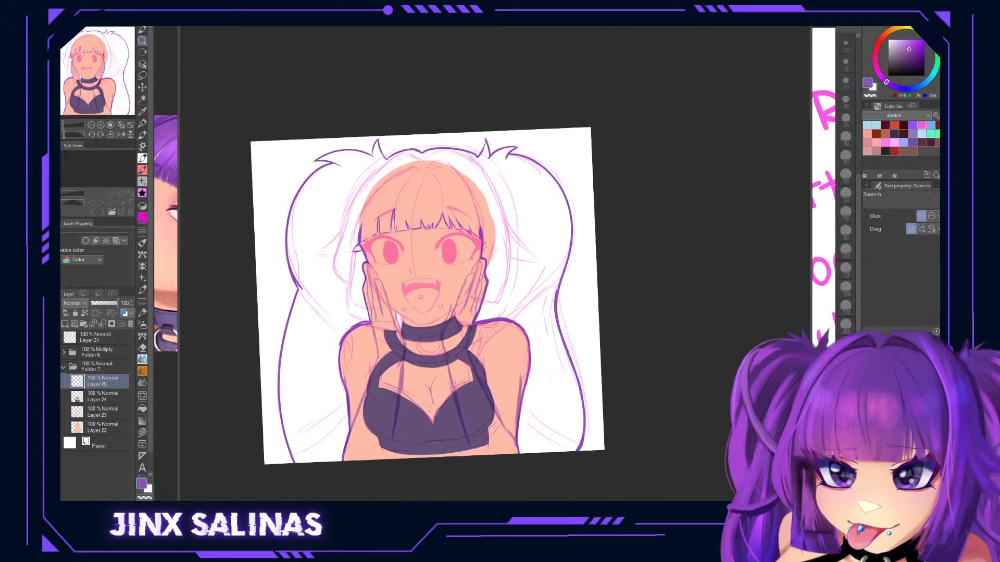
Try to fill the outlined hair with purple, then undo the fill.
key(g)
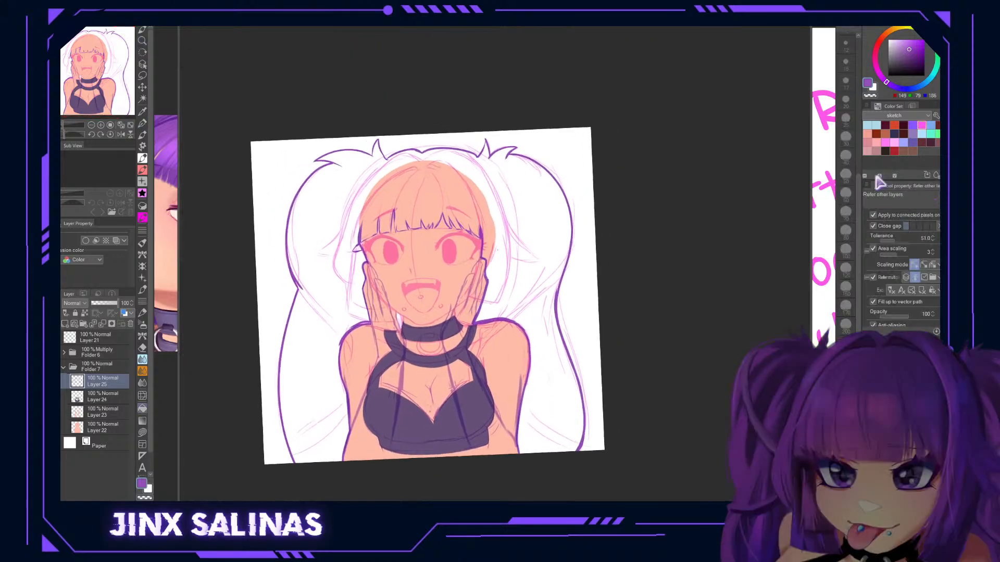
click(541, 251)
key(ctrl+z)
Close the hair outline along both arms and across the bottom of each pigtail at the canvas edge.
key(p)
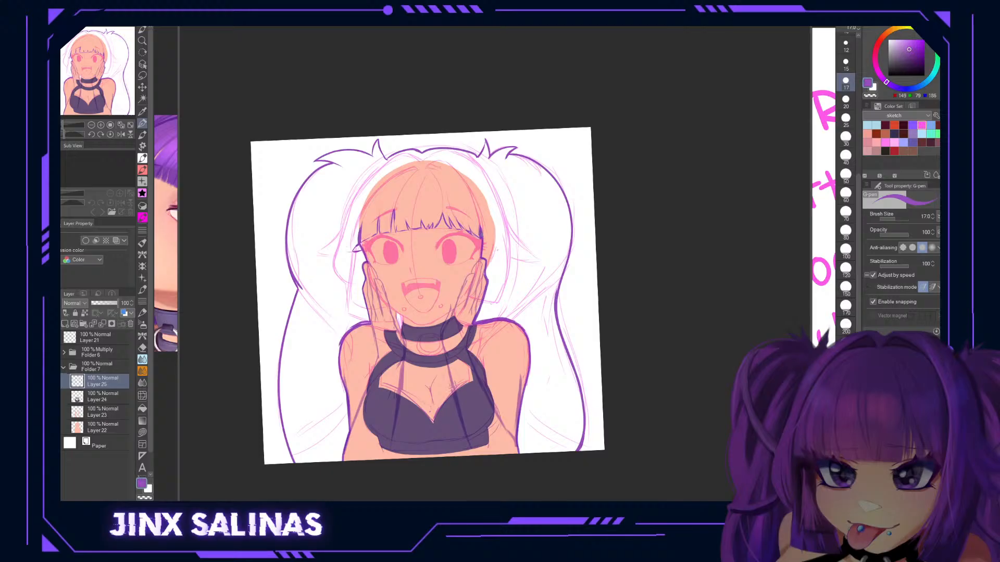
key(ctrl+z)
mouse_move(519, 323)
mouse_down()
mouse_move(530, 354)
mouse_move(520, 454)
mouse_up()
drag(580, 447, 520, 454)
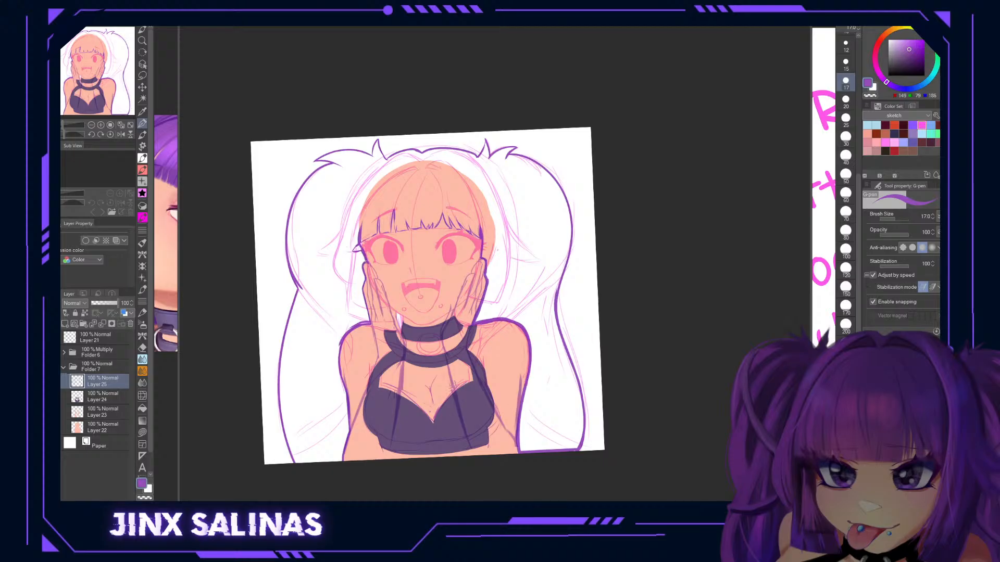
mouse_move(361, 272)
mouse_down()
mouse_move(367, 314)
mouse_move(340, 345)
mouse_move(341, 457)
mouse_up()
drag(294, 462, 340, 460)
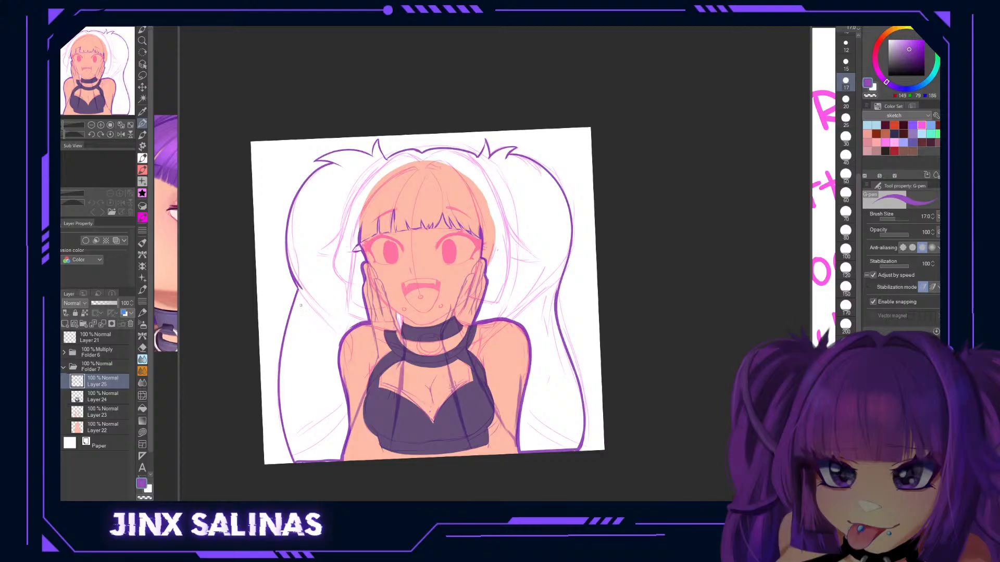
Close the small gaps in the fringe line above the eyes.
drag(470, 219, 502, 187)
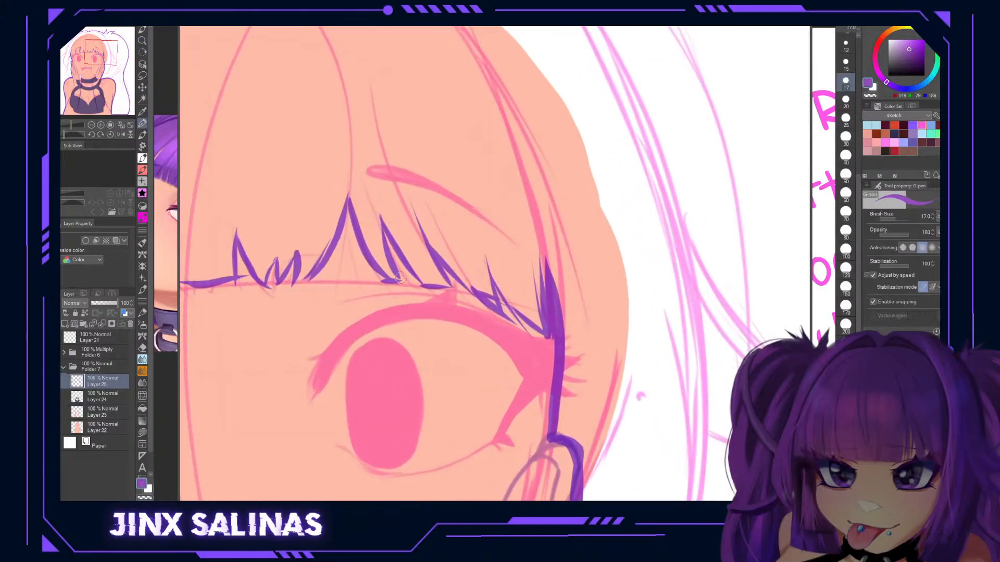
mouse_move(315, 265)
mouse_down()
mouse_move(485, 247)
mouse_move(463, 270)
mouse_up()
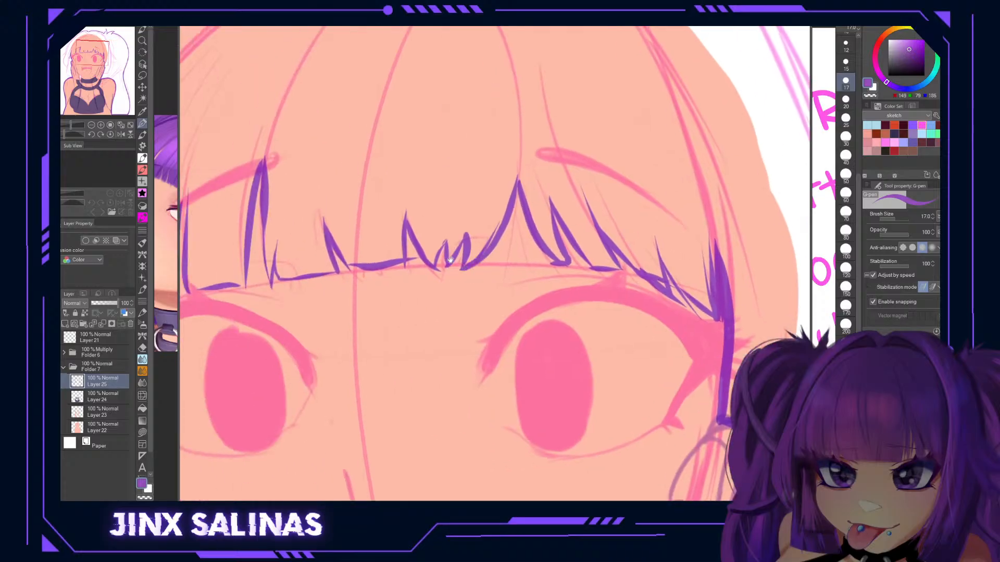
drag(374, 257, 480, 255)
scroll(448, 266, down, 5)
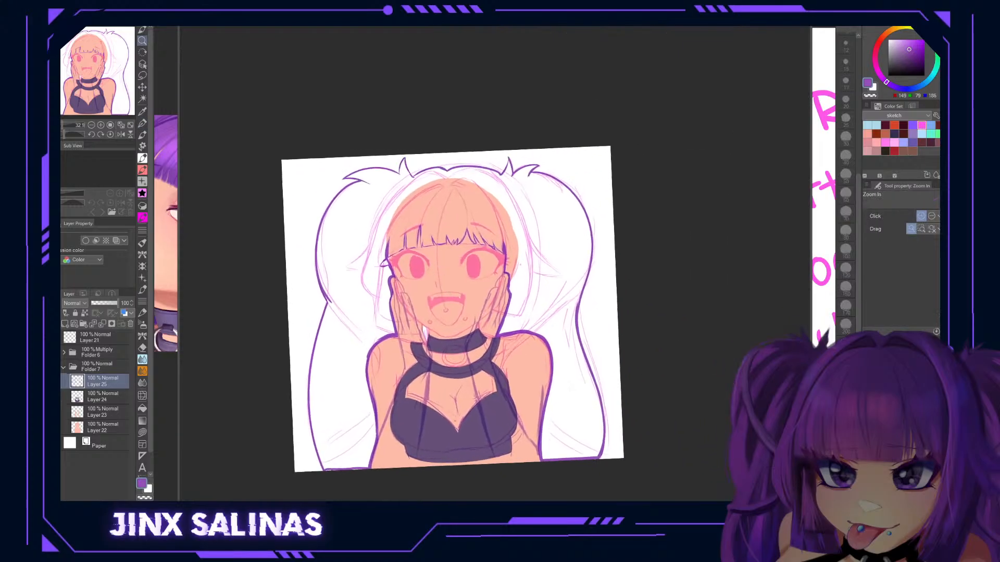
Try the purple hair fill again and undo it.
key(g)
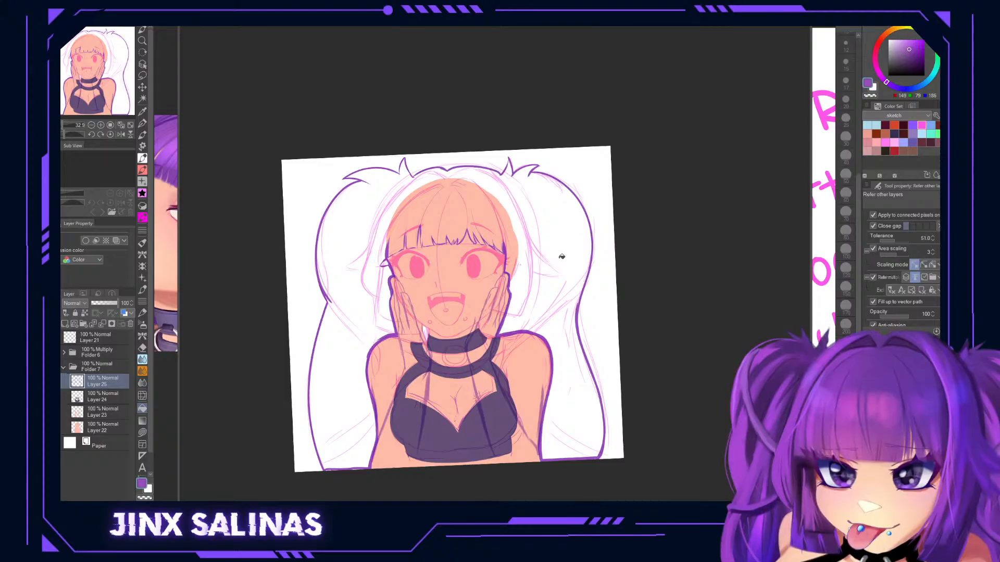
click(561, 256)
key(ctrl+z)
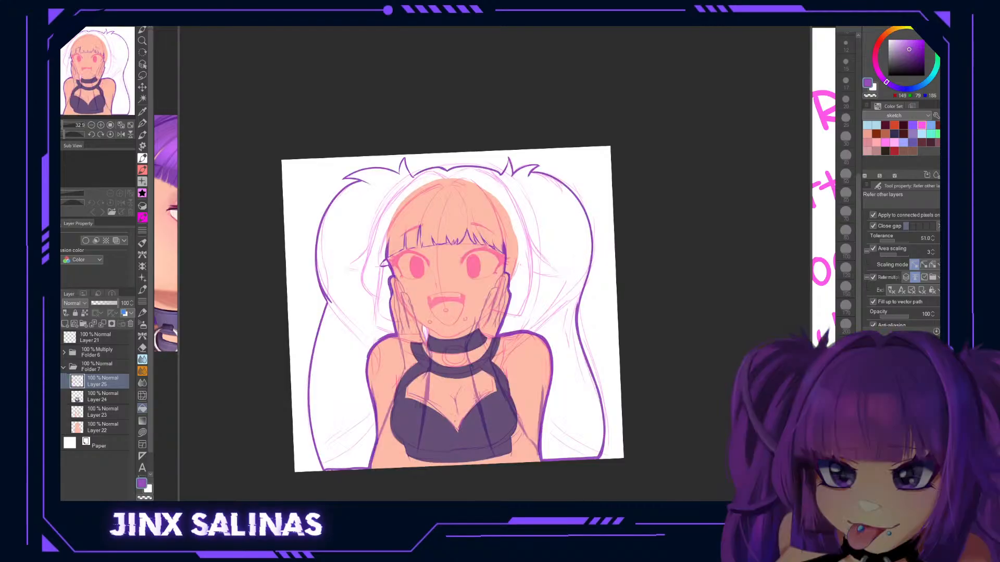
Set the G-pen to size 15 and close the remaining gaps in the left part of the fringe.
key(p)
scroll(429, 243, up, 5)
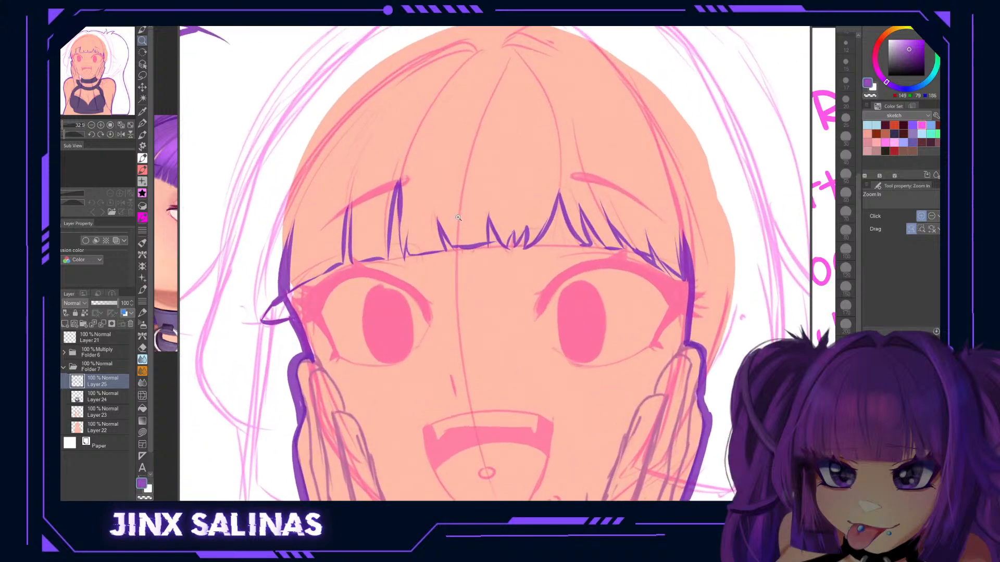
click(846, 61)
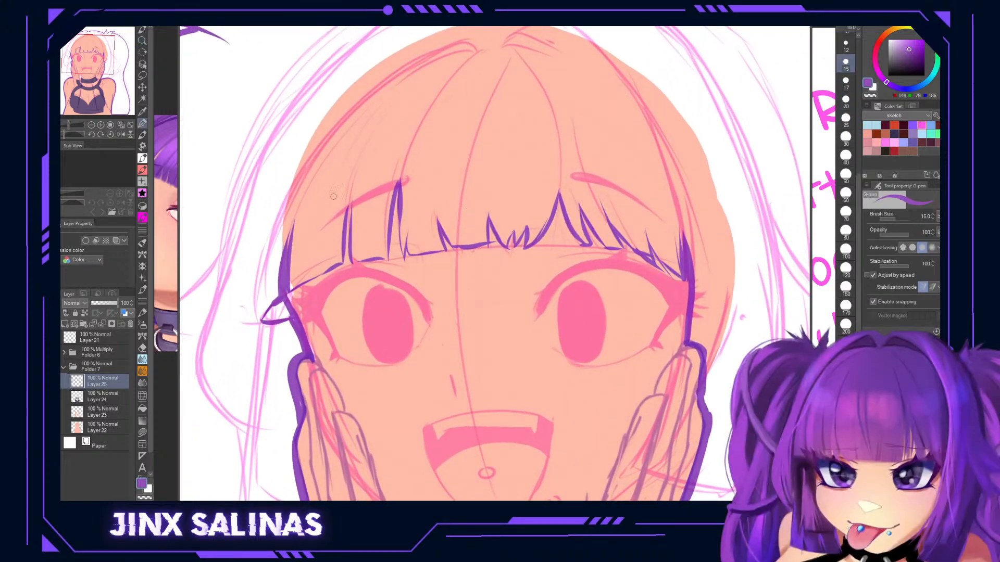
drag(349, 195, 355, 245)
drag(348, 263, 379, 257)
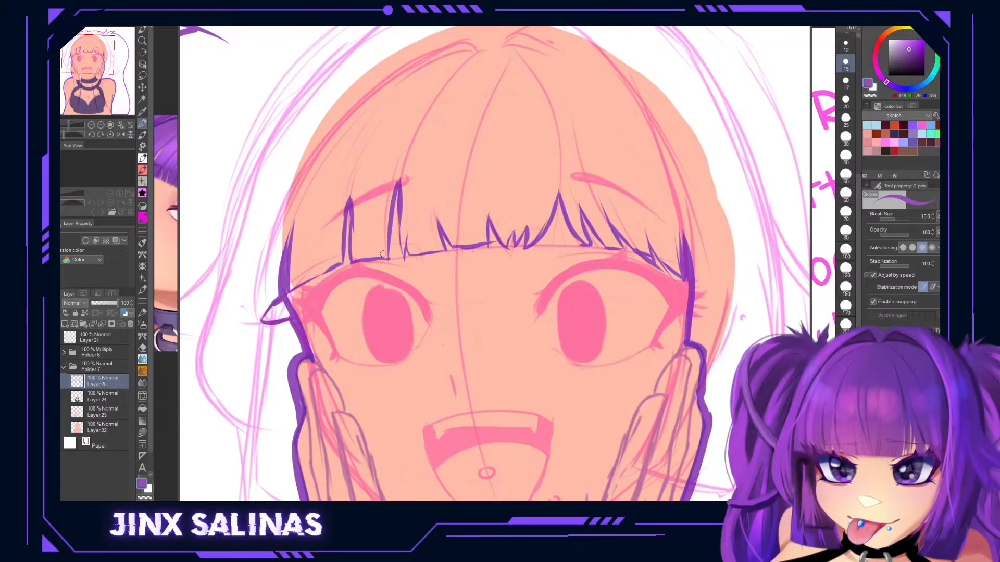
Fill the enclosed hair and pigtails with purple.
key(g)
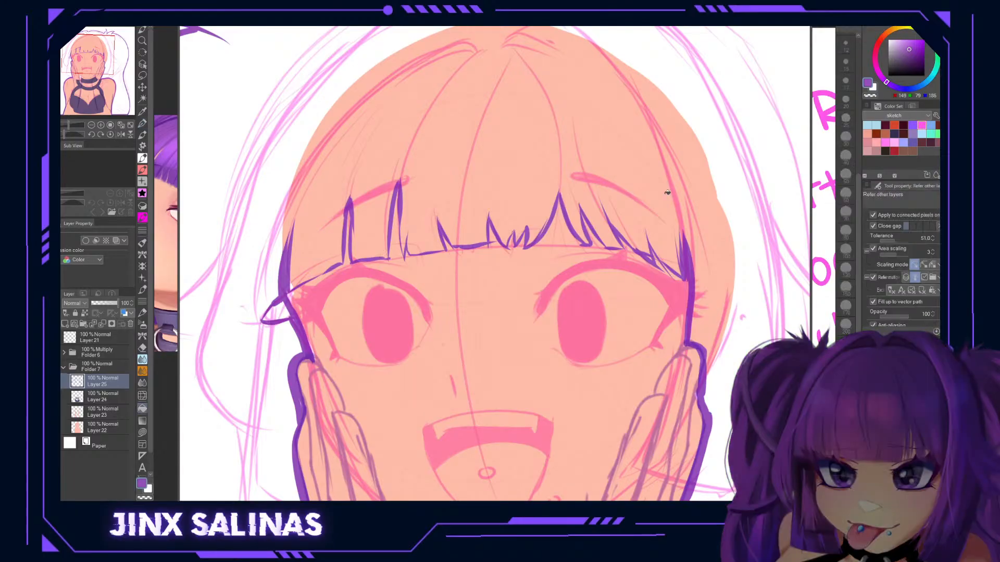
click(674, 195)
drag(681, 364, 615, 255)
drag(732, 346, 594, 319)
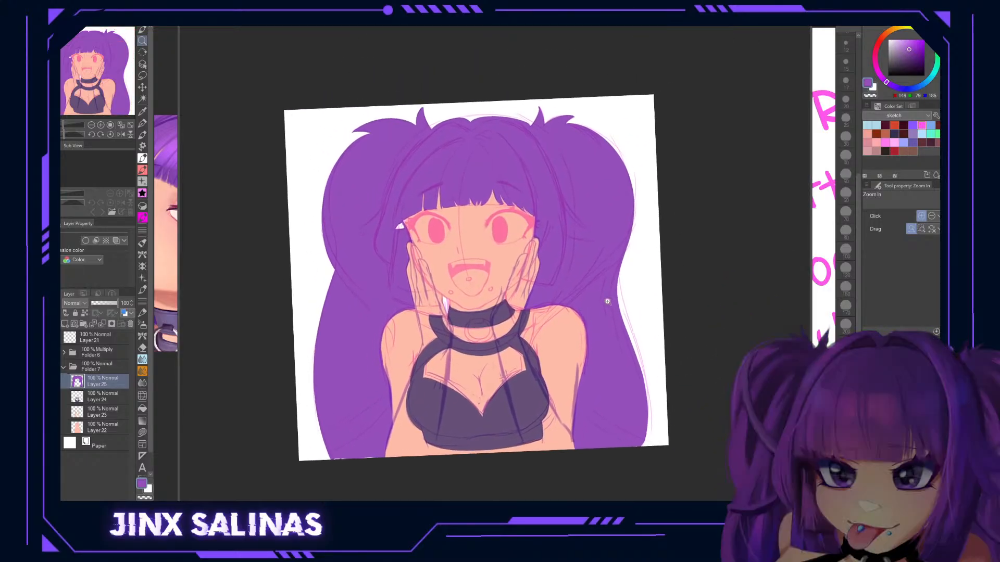
Move the hands' skin layer above the clothing layer and cover the dark patch beside the right forearm with skin colour at size 60.
click(107, 413)
drag(108, 399, 106, 394)
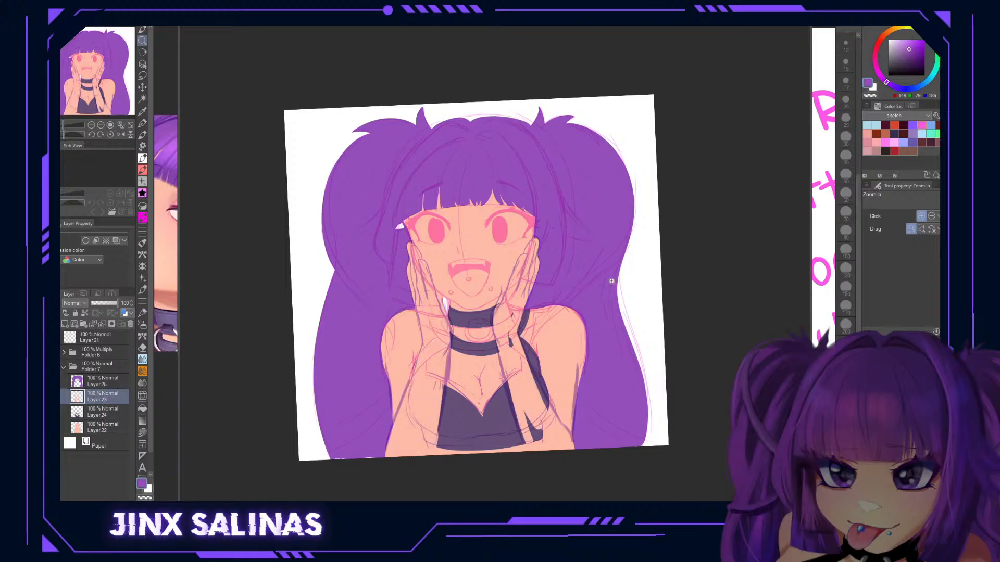
scroll(561, 378, down, 1)
key(p)
alt+click(560, 378)
click(845, 193)
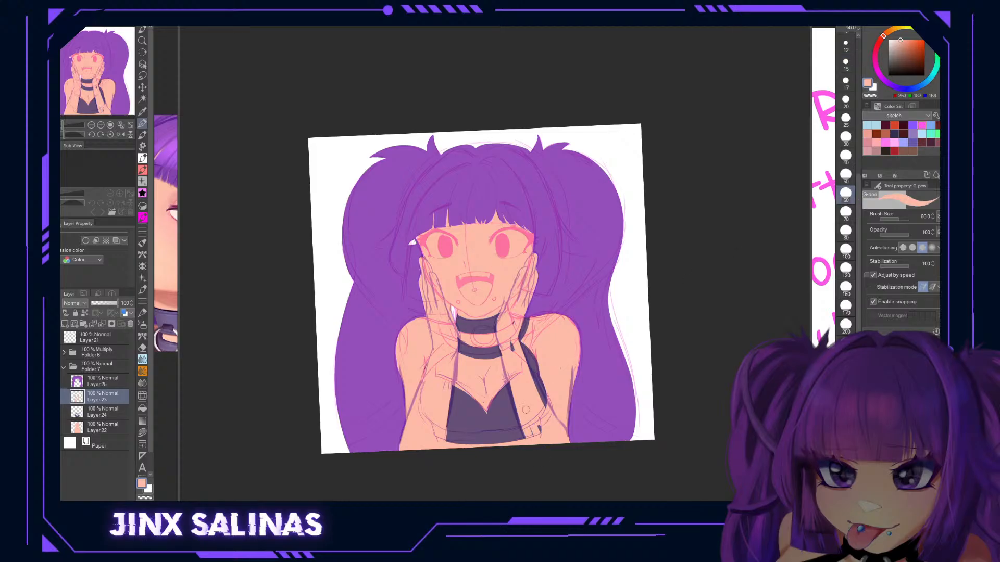
drag(532, 410, 541, 420)
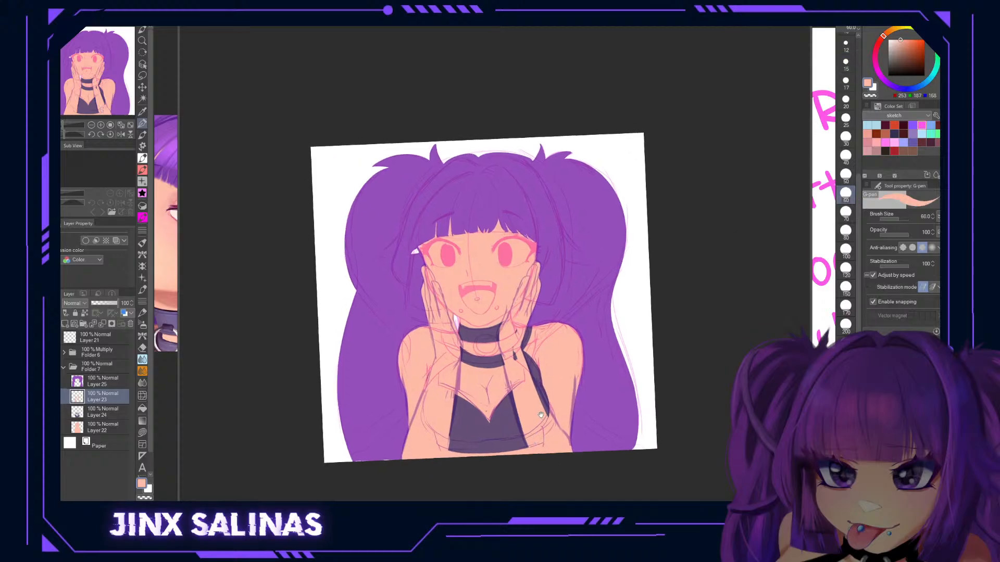
scroll(542, 420, up, 2)
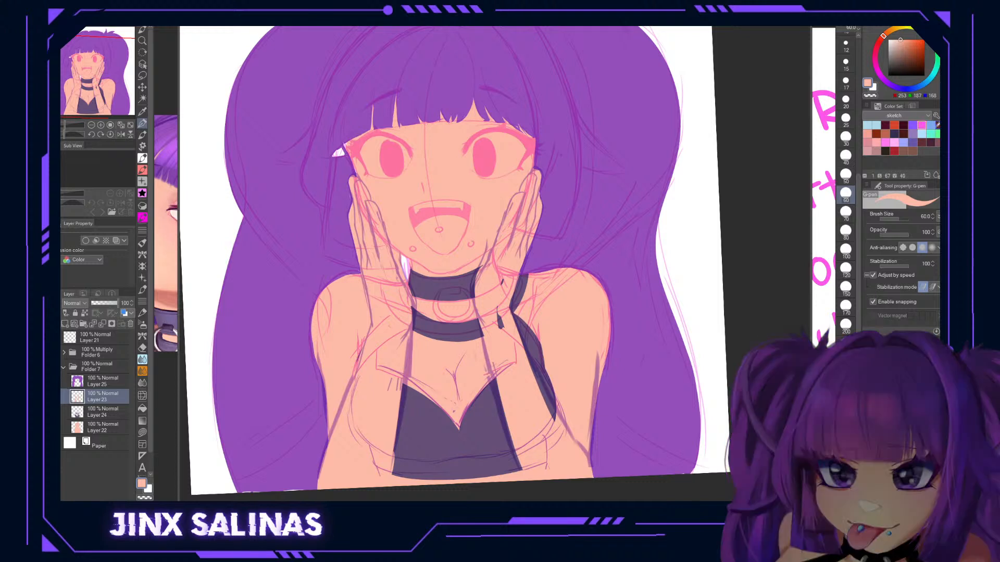
Cover the white gap beside the left eye with the sampled hair purple on the hair layer, using the G-pen at size 70.
click(845, 211)
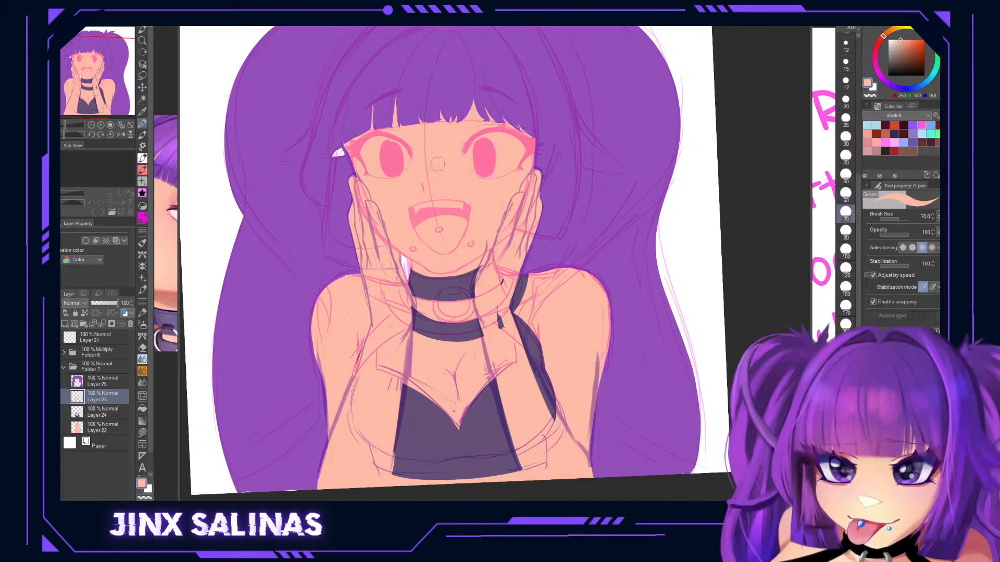
drag(335, 157, 340, 157)
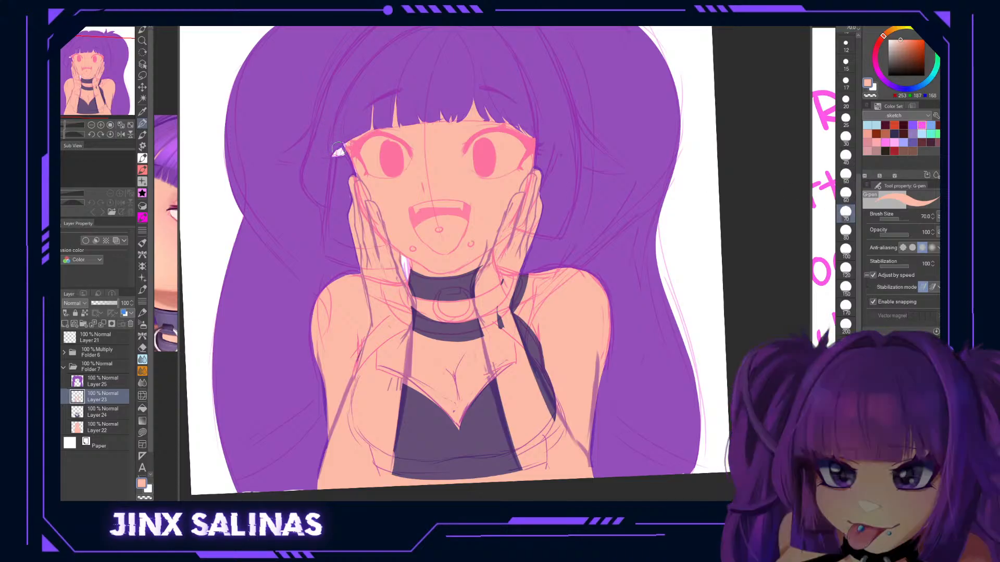
key(c)
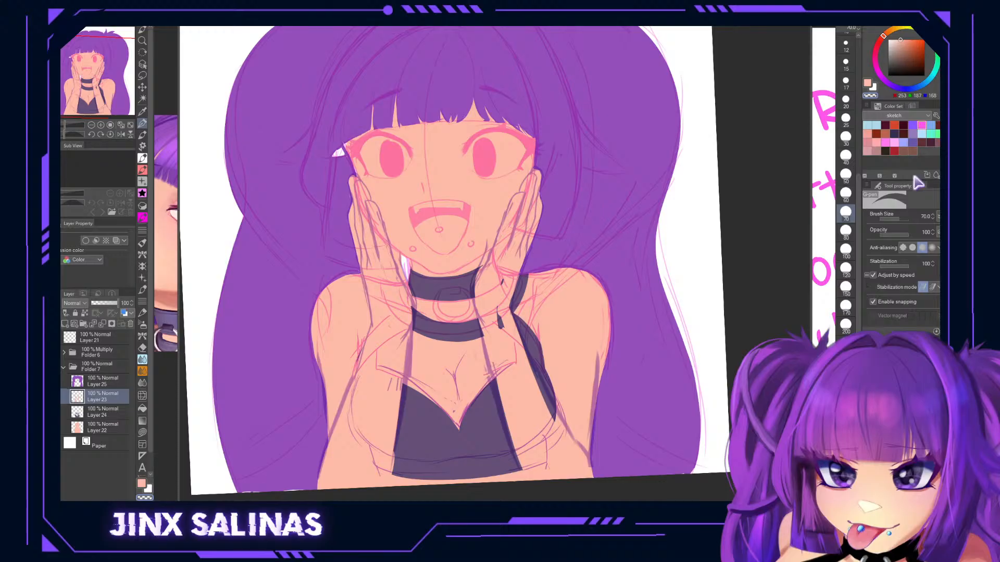
click(101, 381)
alt+click(336, 138)
drag(335, 139, 337, 172)
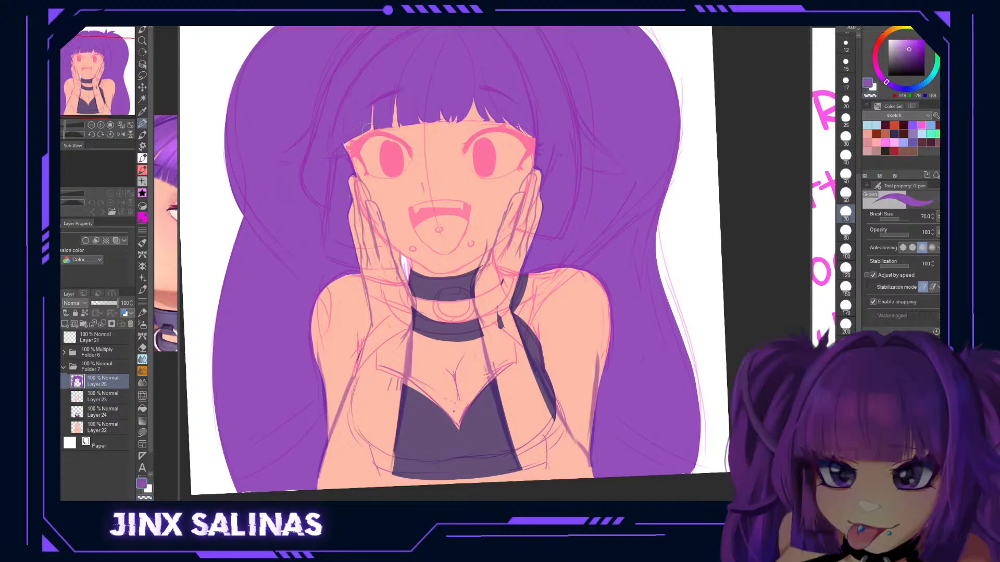
Extend the purple along the lower outer end of the left pigtail with the G-pen.
drag(681, 260, 648, 264)
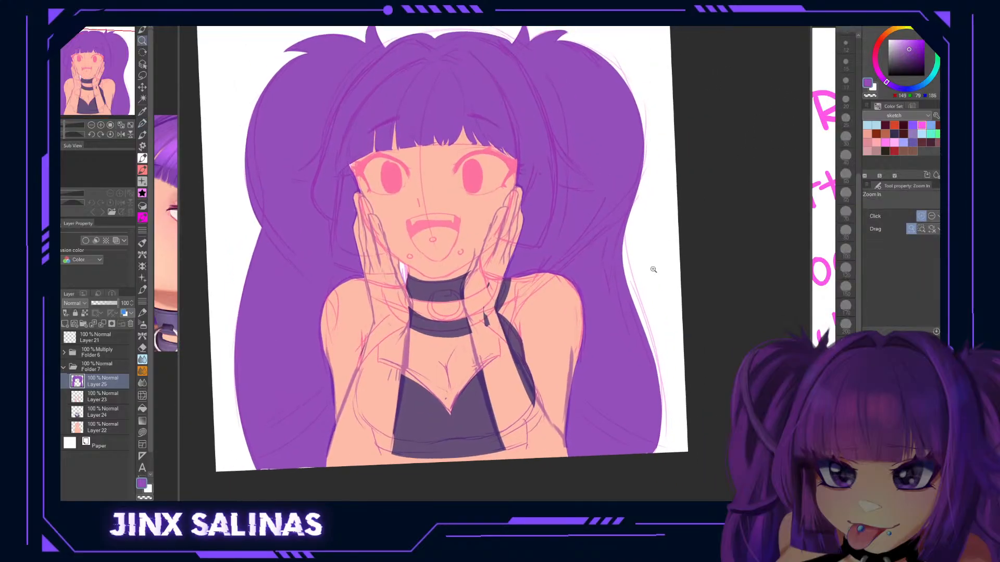
click(250, 448)
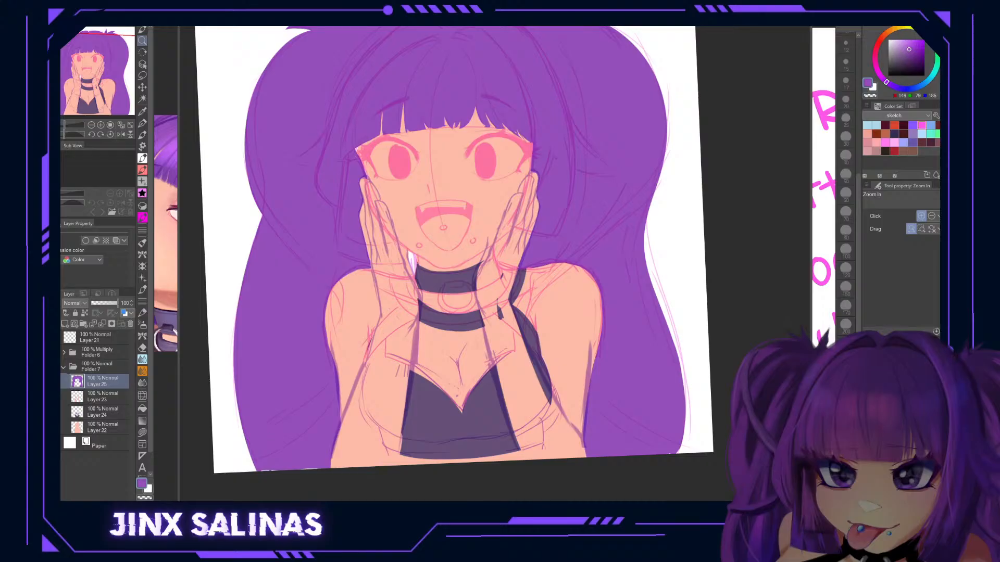
key(p)
drag(249, 448, 263, 454)
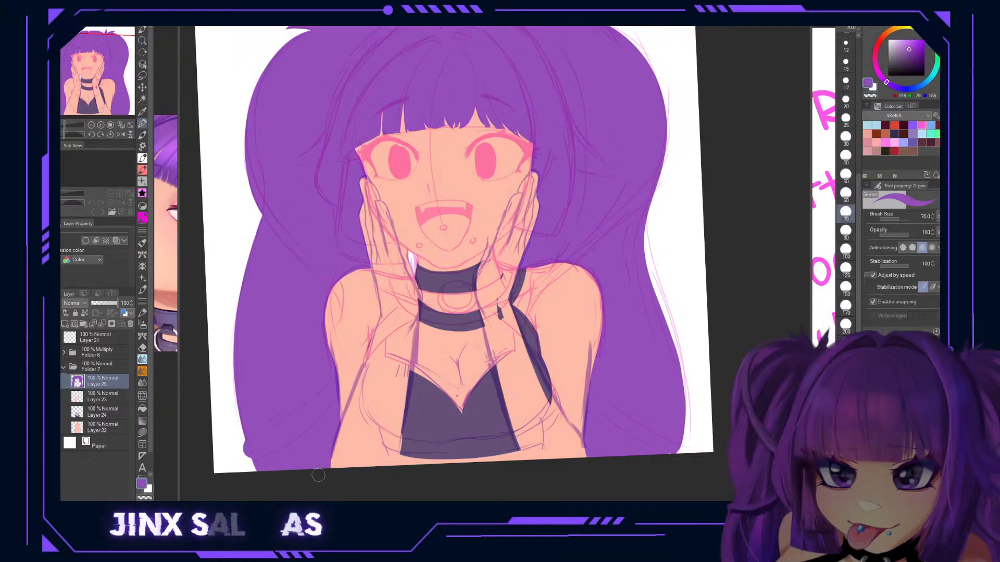
Set the G-pen to size 30 and build out the right pigtail's lower tip and the outer curves of both pigtails.
click(846, 136)
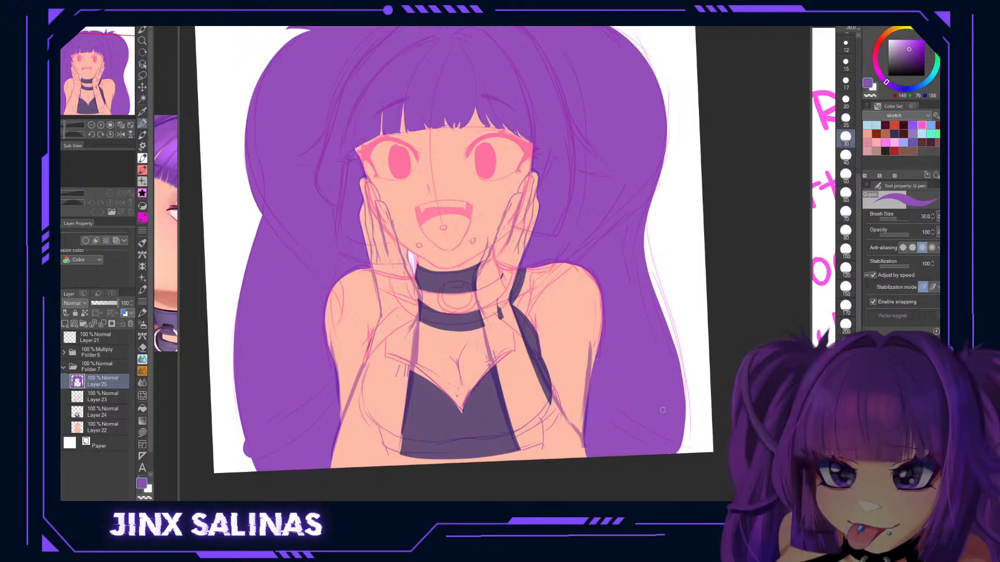
drag(680, 446, 673, 453)
drag(682, 399, 673, 428)
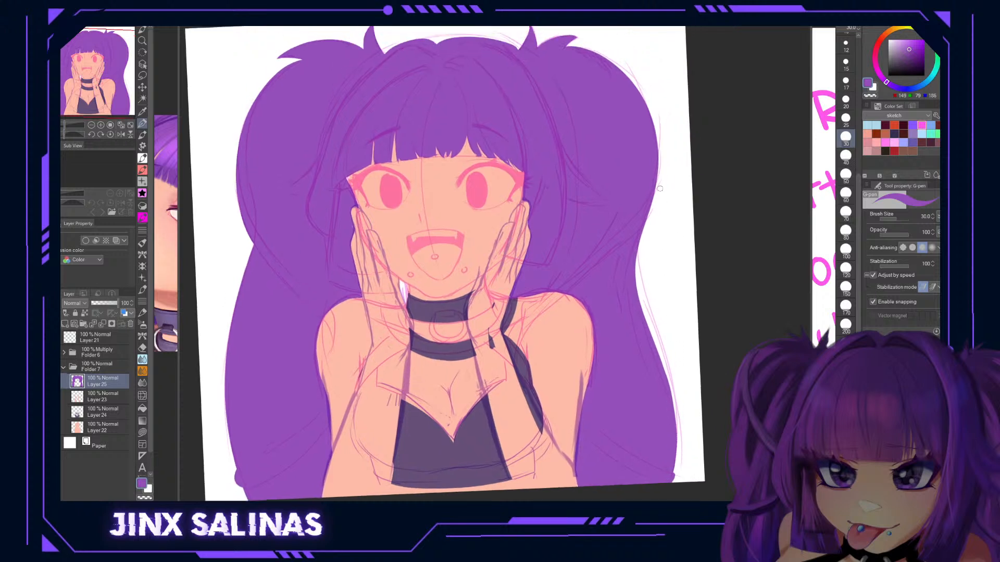
drag(657, 189, 649, 217)
drag(239, 167, 243, 210)
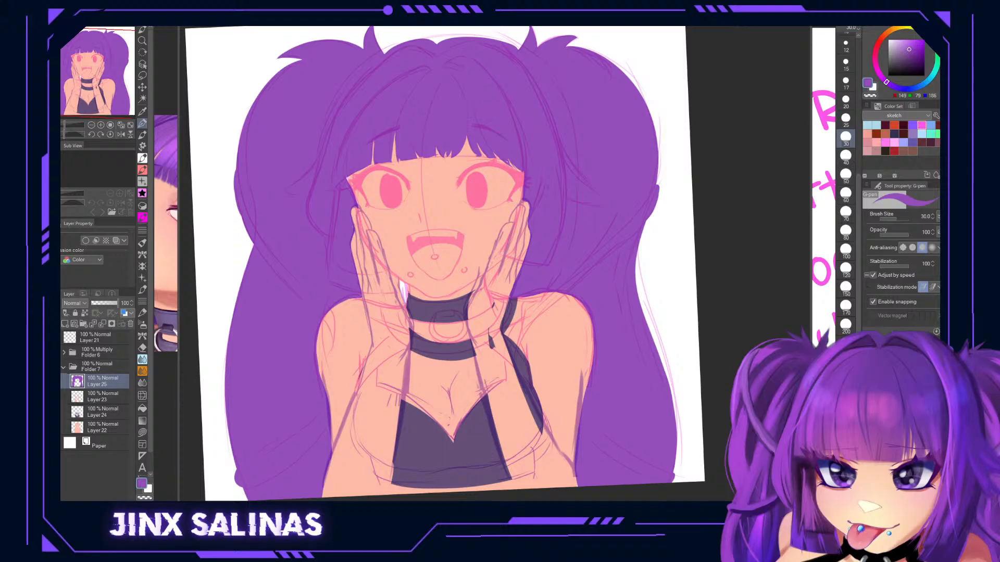
Add a layer directly beneath the hair and fill the right eye with white, outlining it first with the G-pen at size 40.
click(96, 397)
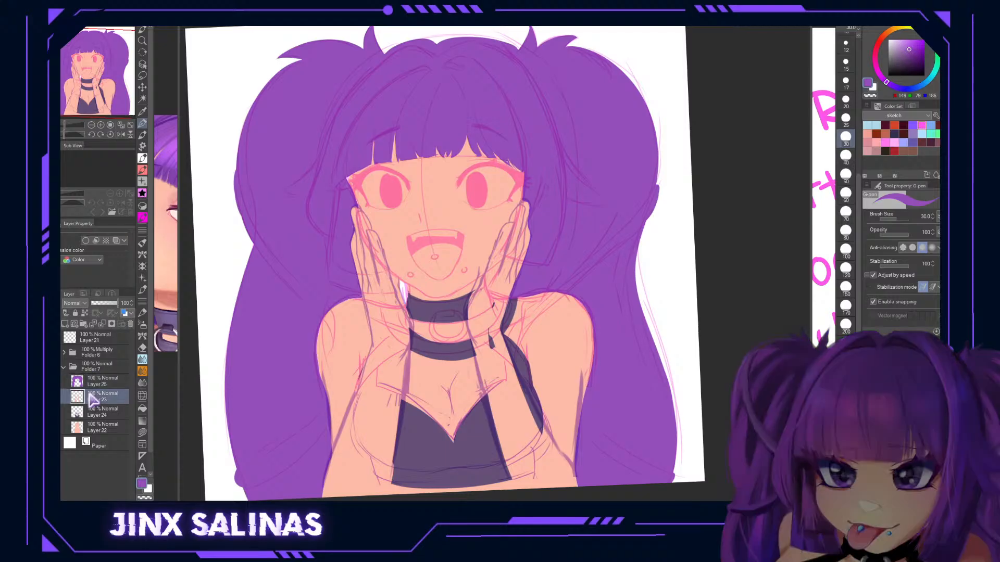
click(65, 325)
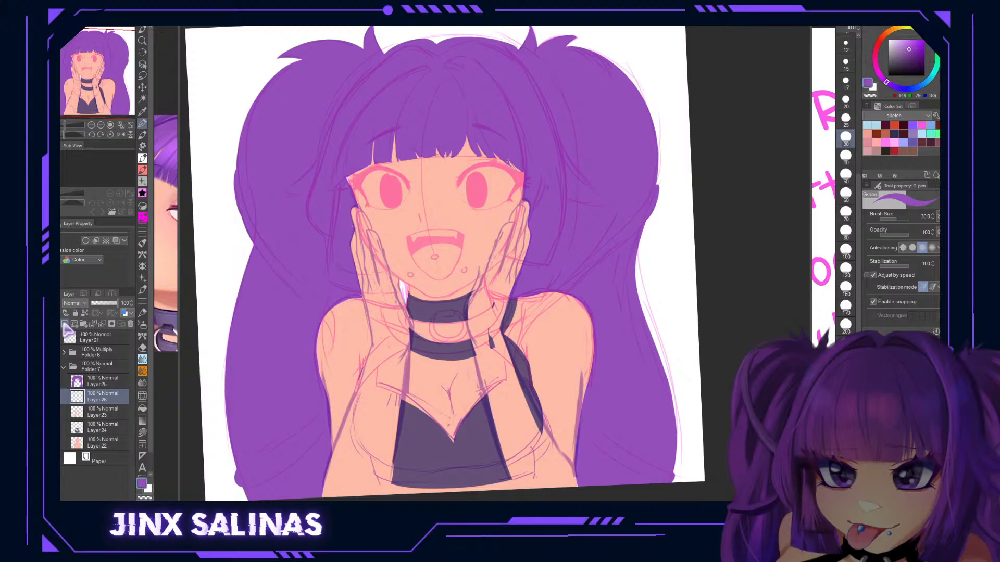
key(x)
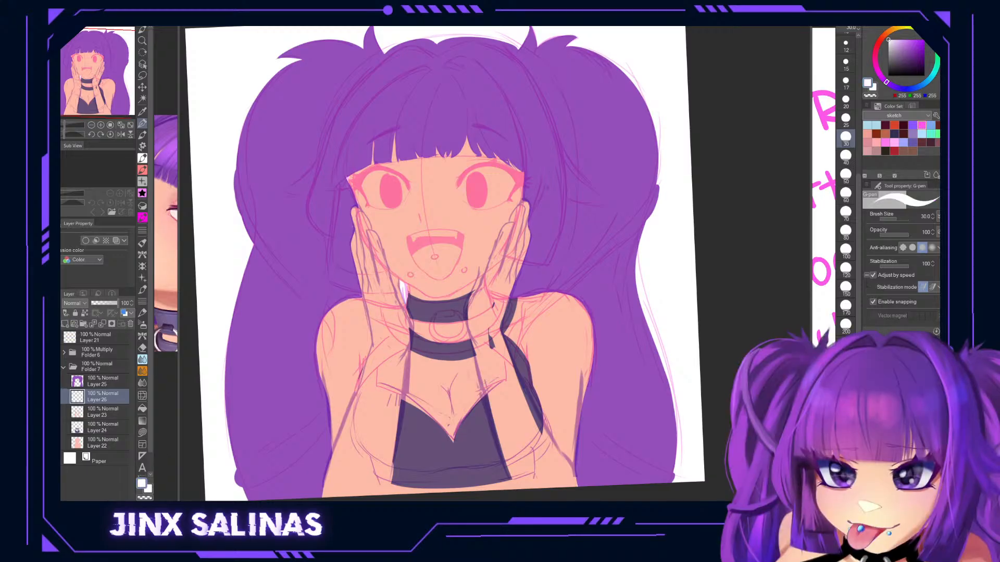
click(495, 164)
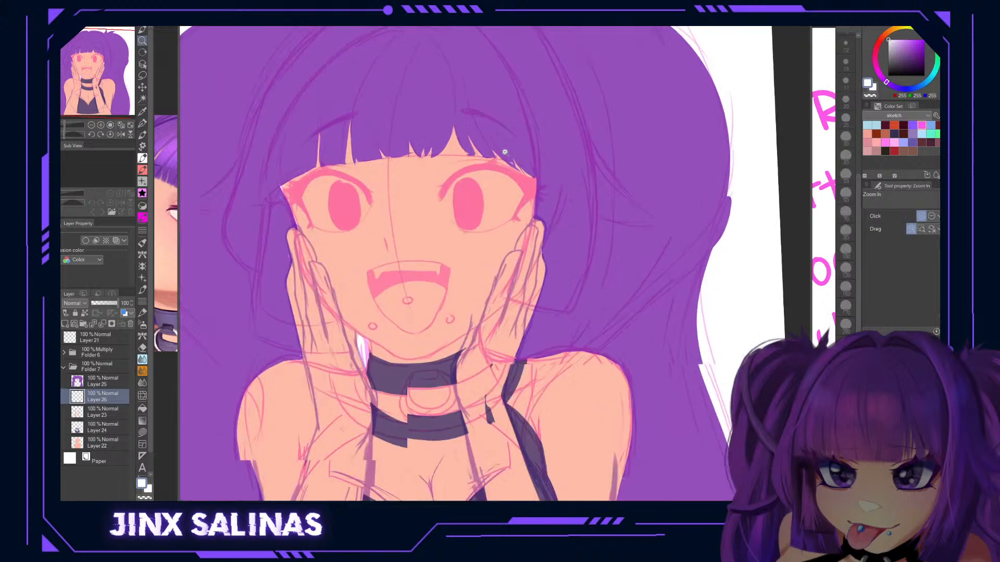
key(p)
mouse_move(511, 179)
mouse_down()
mouse_move(552, 213)
mouse_move(476, 235)
mouse_move(492, 263)
mouse_up()
mouse_move(475, 228)
mouse_down()
mouse_move(489, 259)
mouse_move(516, 265)
mouse_move(500, 261)
mouse_move(521, 257)
mouse_move(497, 262)
mouse_move(511, 265)
mouse_move(554, 238)
mouse_move(543, 251)
mouse_move(565, 217)
mouse_up()
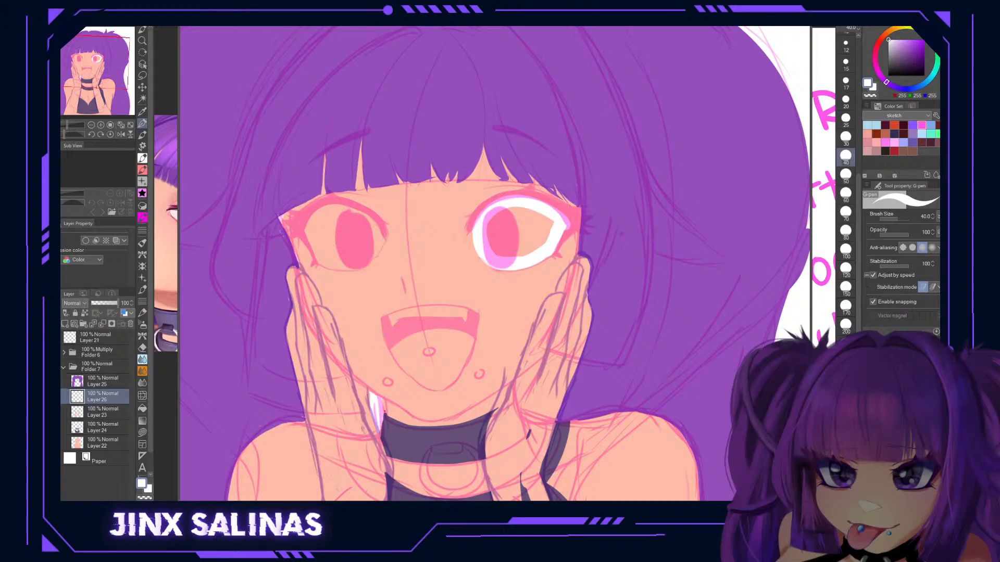
key(g)
click(556, 215)
Outline the left eye in white and fill its interior.
key(p)
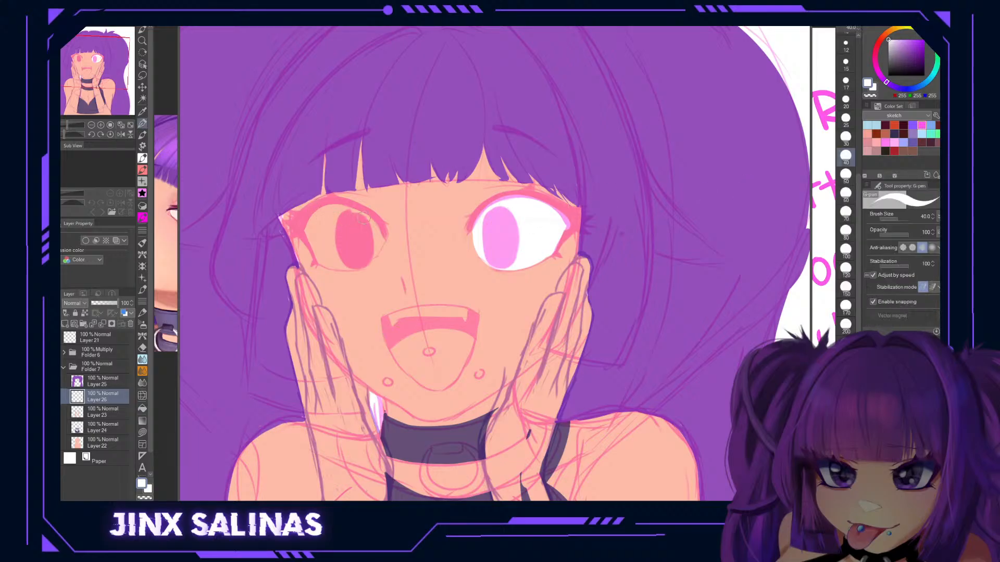
mouse_move(376, 232)
mouse_down()
mouse_move(334, 209)
mouse_move(313, 220)
mouse_move(312, 240)
mouse_move(310, 225)
mouse_move(324, 262)
mouse_move(352, 262)
mouse_move(342, 264)
mouse_move(366, 249)
mouse_move(346, 260)
mouse_move(360, 263)
mouse_move(362, 252)
mouse_move(343, 264)
mouse_move(362, 263)
mouse_move(334, 261)
mouse_move(356, 265)
mouse_move(375, 250)
mouse_up()
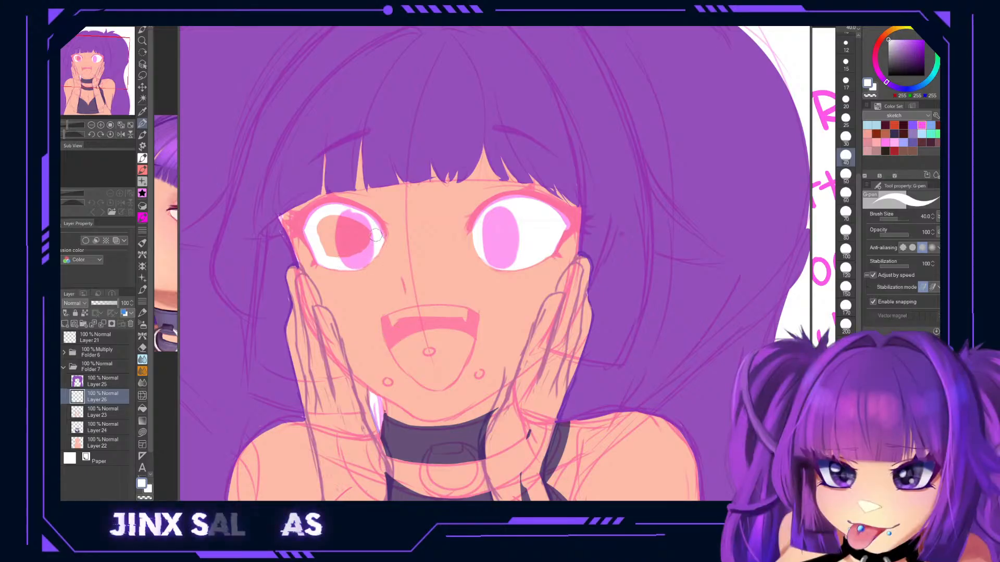
key(g)
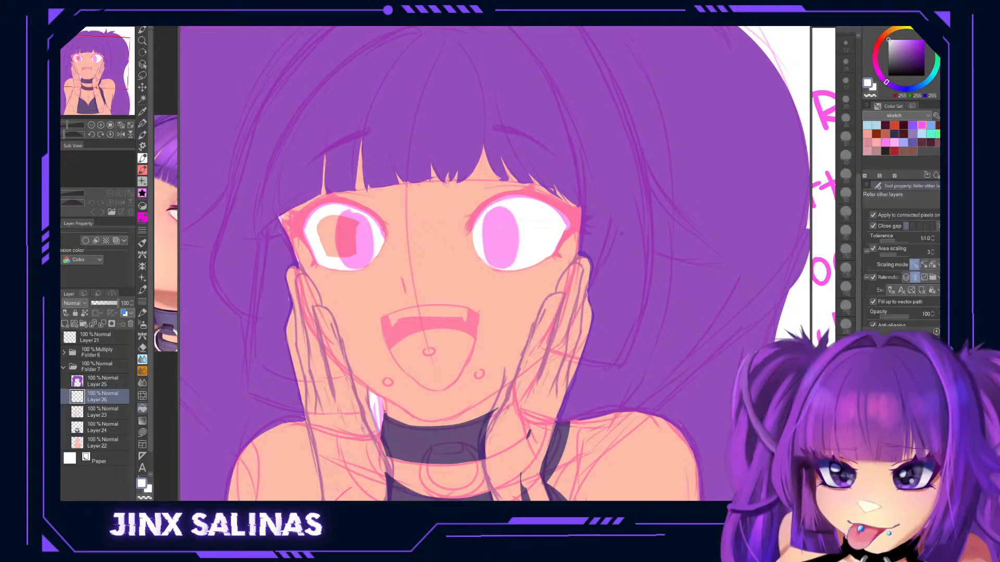
click(341, 232)
Paint the upper teeth and fangs white with the G-pen at size 17.
drag(698, 262, 498, 364)
key(r)
key(p)
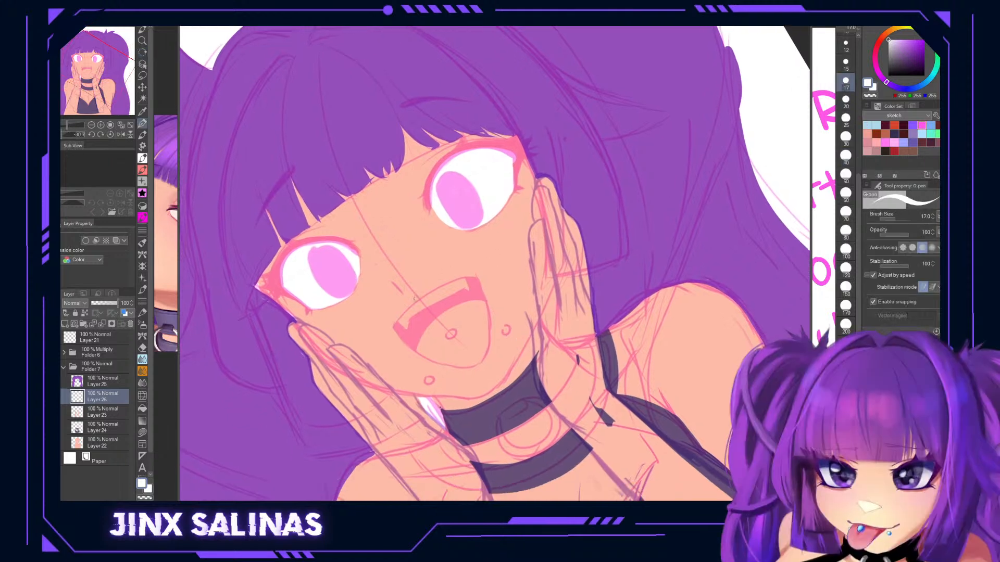
drag(401, 322, 462, 290)
mouse_move(413, 316)
mouse_down()
mouse_move(468, 289)
mouse_move(463, 280)
mouse_move(432, 293)
mouse_move(402, 322)
mouse_move(431, 301)
mouse_up()
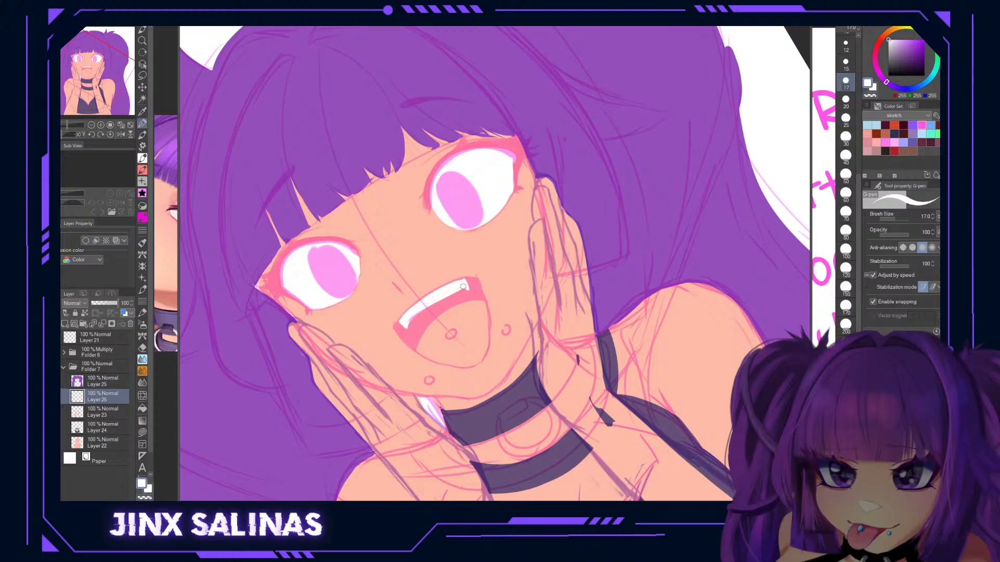
Add a layer above the eye whites and sample the dark plum lash colour from the purple-haired reference illustration.
drag(615, 165, 585, 253)
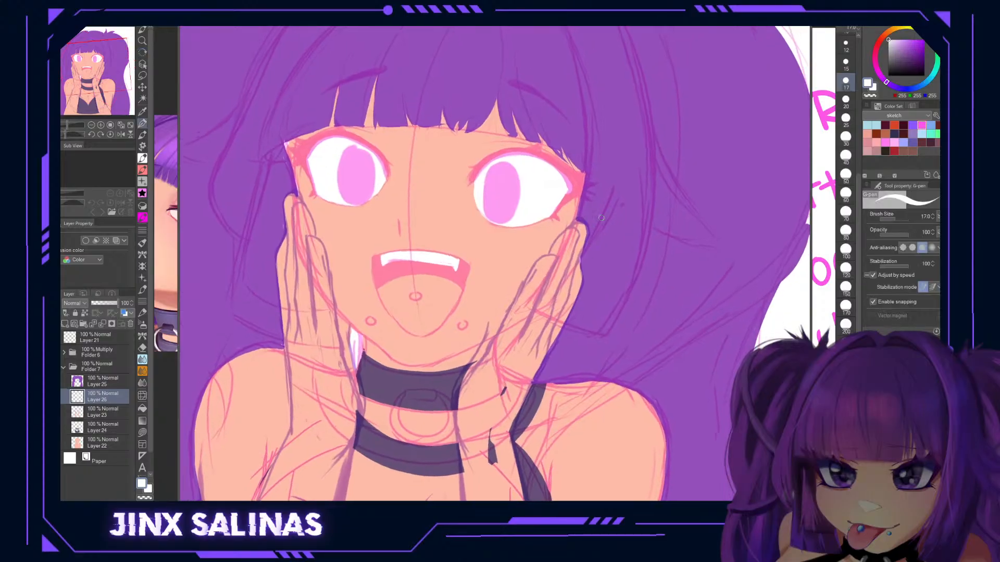
click(66, 324)
drag(179, 247, 250, 229)
click(236, 209)
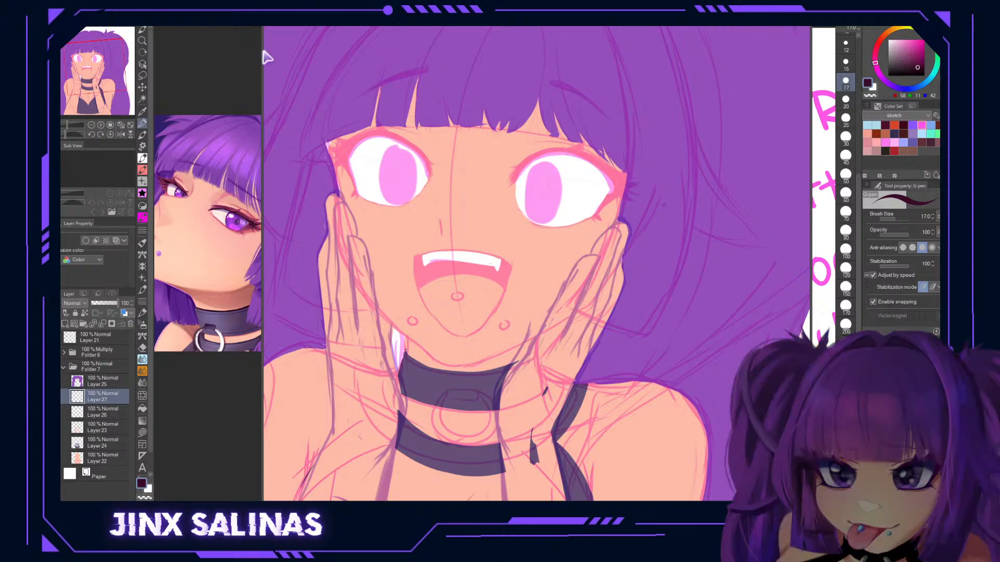
drag(263, 57, 180, 73)
Switch to the colour-mixing pen at size 15 and draw the right eye's upper lash line, undoing one stroke.
drag(506, 270, 583, 296)
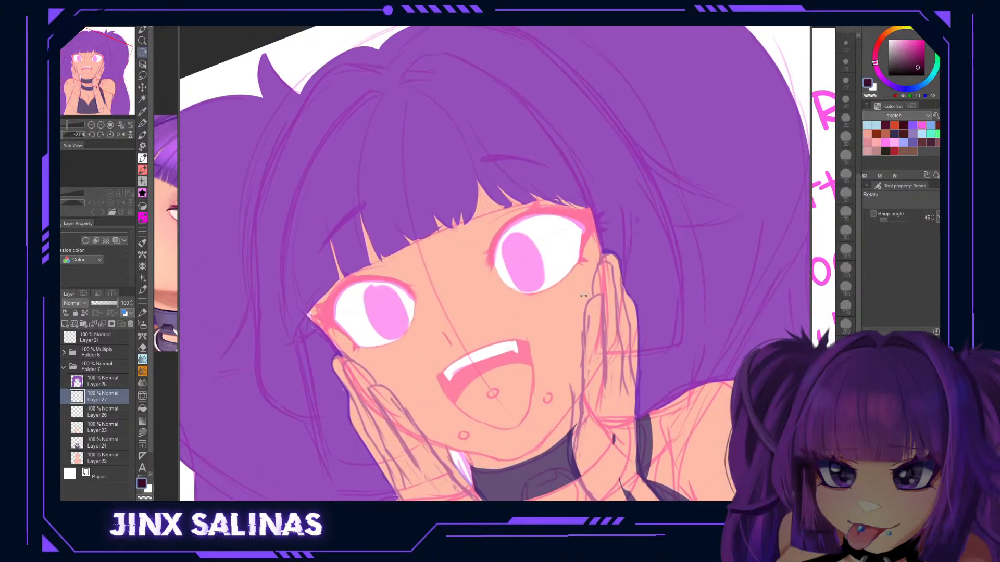
key(x)
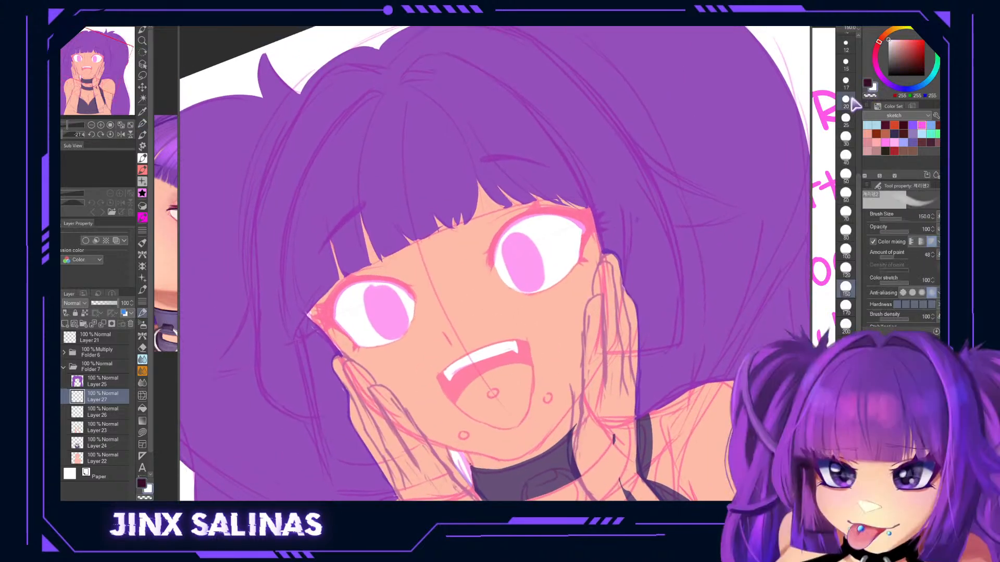
key(bracketleft)
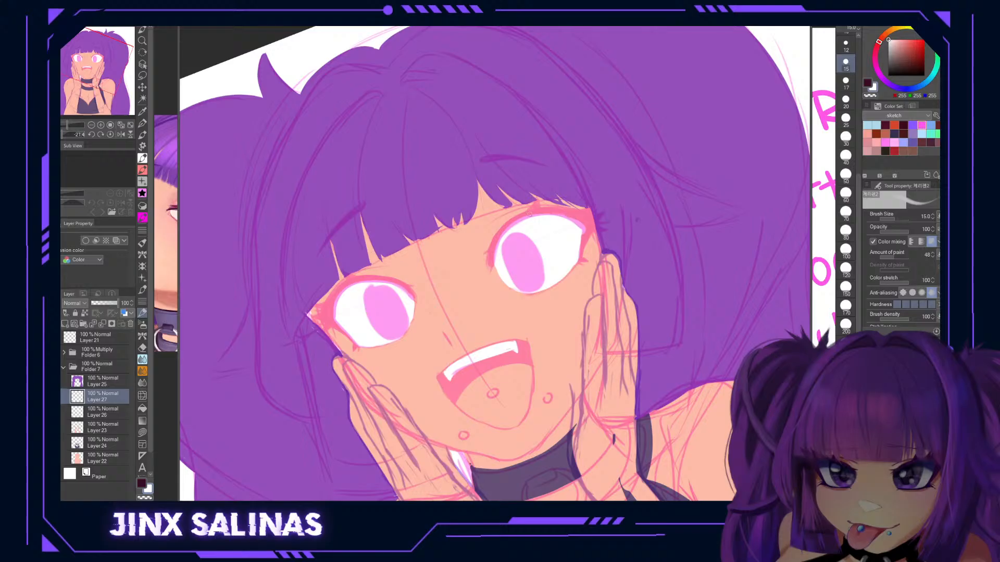
key(x)
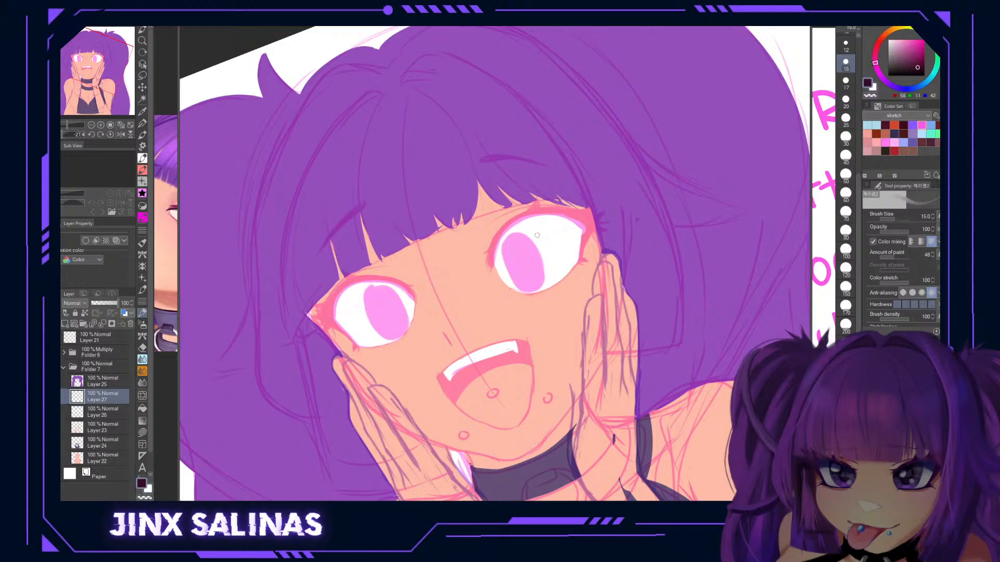
mouse_move(568, 215)
mouse_down()
mouse_move(585, 228)
mouse_move(533, 216)
mouse_move(547, 214)
mouse_move(515, 224)
mouse_move(535, 214)
mouse_move(505, 232)
mouse_move(534, 215)
mouse_move(507, 229)
mouse_move(489, 272)
mouse_up()
key(ctrl+z)
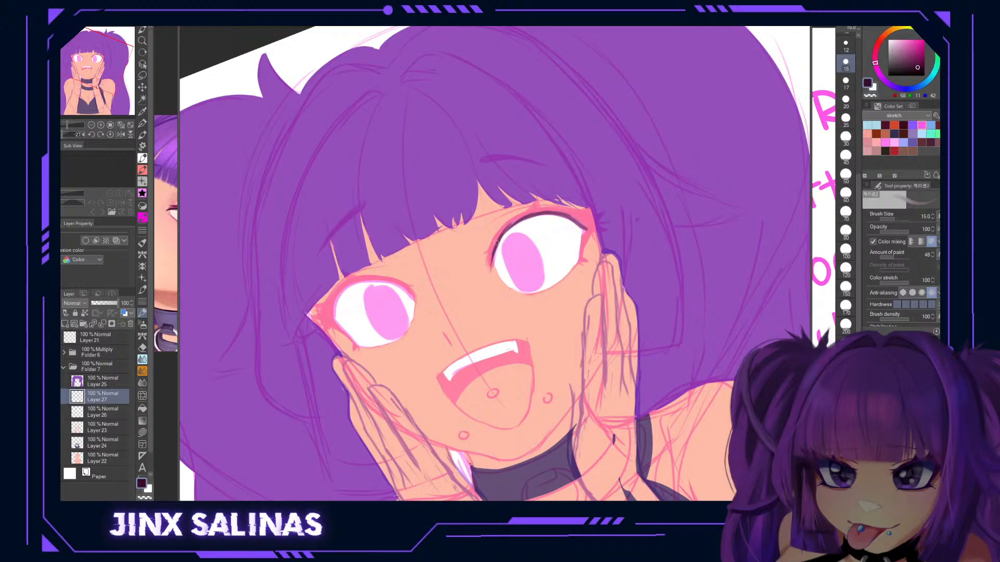
Thicken the right eye's upper lash line in dark plum and add pointed lashes along its inner part.
drag(497, 236, 488, 266)
mouse_move(525, 212)
mouse_down()
mouse_move(492, 241)
mouse_move(539, 196)
mouse_move(507, 227)
mouse_up()
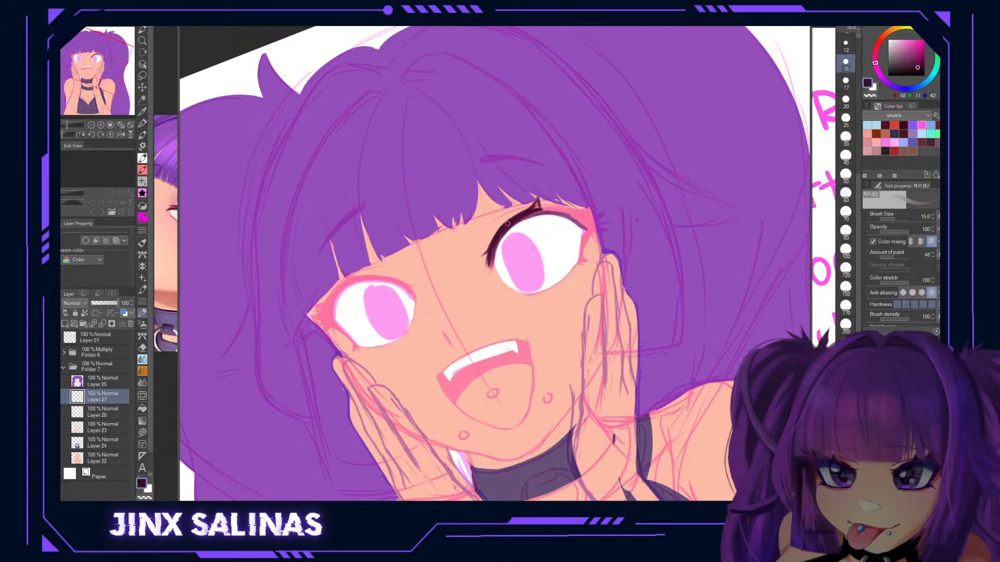
mouse_move(500, 236)
mouse_down()
mouse_move(543, 213)
mouse_move(538, 202)
mouse_move(559, 205)
mouse_move(499, 185)
mouse_move(513, 277)
mouse_up()
mouse_move(479, 236)
mouse_down()
mouse_move(502, 197)
mouse_move(488, 226)
mouse_move(485, 196)
mouse_move(484, 219)
mouse_up()
drag(468, 250, 506, 201)
Draw the right eye's outer corner line and small lower lashes in dark plum.
mouse_move(614, 106)
mouse_down()
mouse_move(681, 200)
mouse_move(684, 314)
mouse_up()
drag(599, 281, 642, 248)
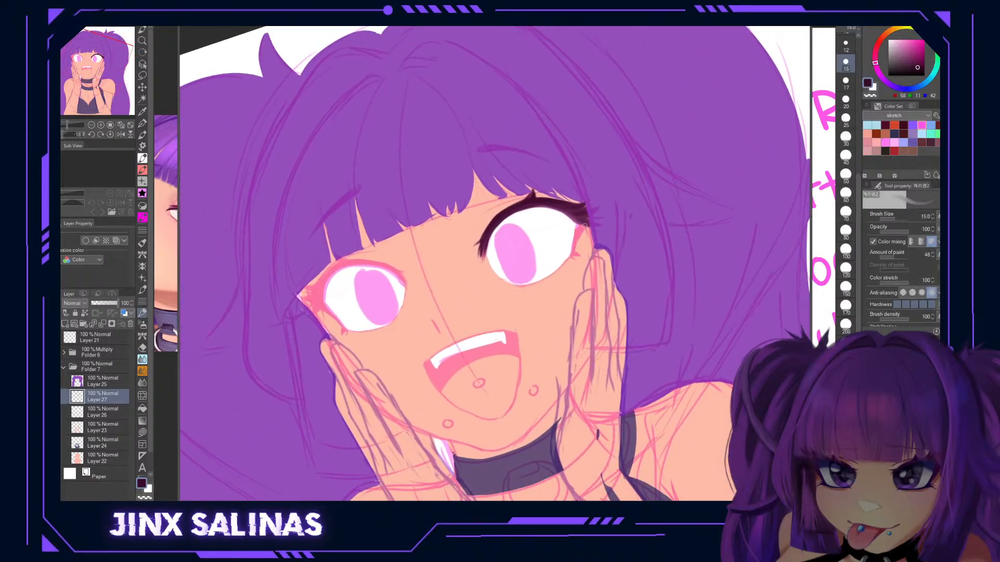
drag(583, 226, 574, 247)
drag(580, 255, 577, 261)
drag(570, 259, 545, 276)
Draw the left eye's upper lash line and pointed lashes at its inner and outer corners in dark plum.
drag(538, 392, 596, 309)
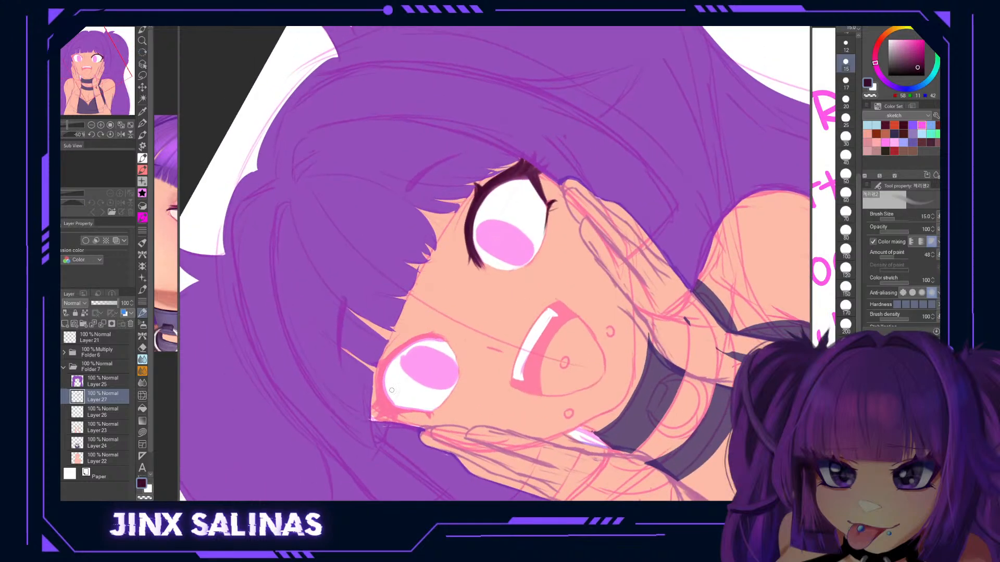
mouse_move(395, 405)
mouse_down()
mouse_move(394, 358)
mouse_move(439, 339)
mouse_move(422, 341)
mouse_move(455, 342)
mouse_move(419, 341)
mouse_move(442, 333)
mouse_up()
mouse_move(424, 340)
mouse_down()
mouse_move(438, 326)
mouse_move(430, 333)
mouse_up()
mouse_move(403, 348)
mouse_down()
mouse_move(427, 335)
mouse_move(371, 365)
mouse_move(373, 404)
mouse_up()
mouse_move(378, 370)
mouse_down()
mouse_move(376, 410)
mouse_move(394, 418)
mouse_move(386, 412)
mouse_up()
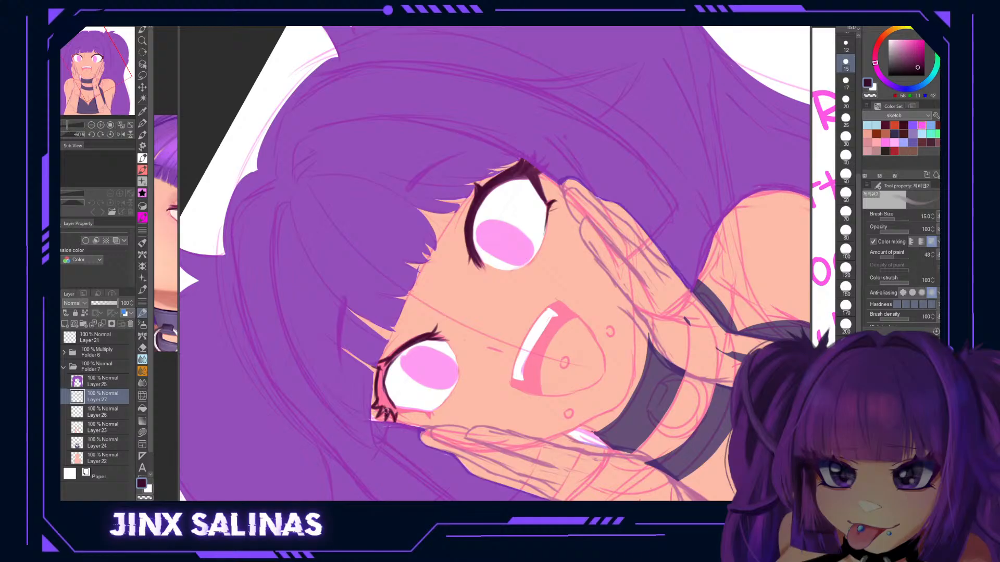
Add the left eye's outer corner line and lower lashes, then thicken its upper lash line and outer corner in dark plum.
key(r)
mouse_move(619, 249)
mouse_down()
mouse_move(581, 361)
mouse_move(565, 374)
mouse_up()
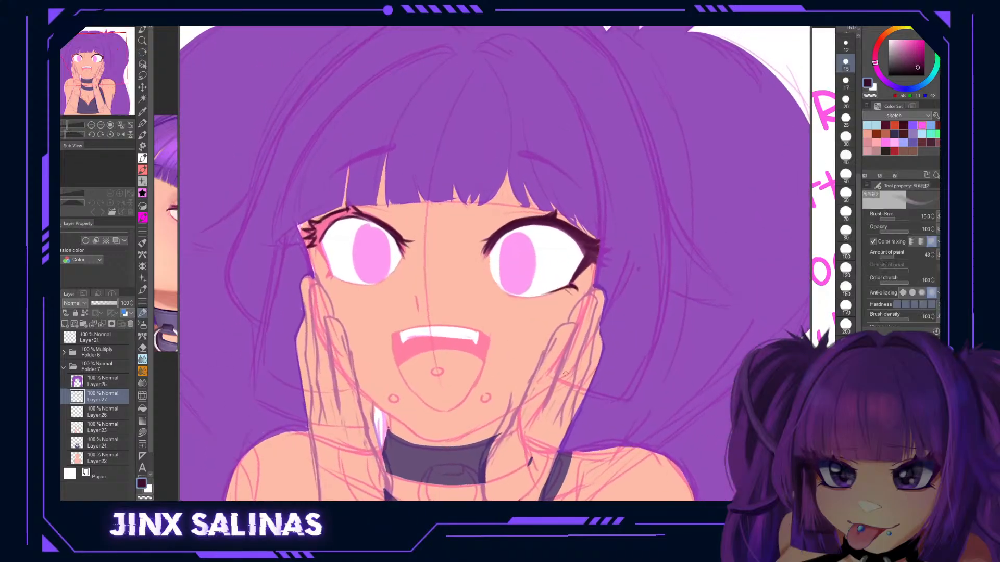
mouse_move(315, 243)
mouse_down()
mouse_move(331, 274)
mouse_move(327, 263)
mouse_move(324, 278)
mouse_move(333, 278)
mouse_up()
key(g)
click(426, 206)
key(ctrl+z)
key(b)
mouse_move(317, 240)
mouse_down()
mouse_move(334, 220)
mouse_move(312, 236)
mouse_move(317, 224)
mouse_move(308, 231)
mouse_move(363, 216)
mouse_move(346, 207)
mouse_move(386, 219)
mouse_up()
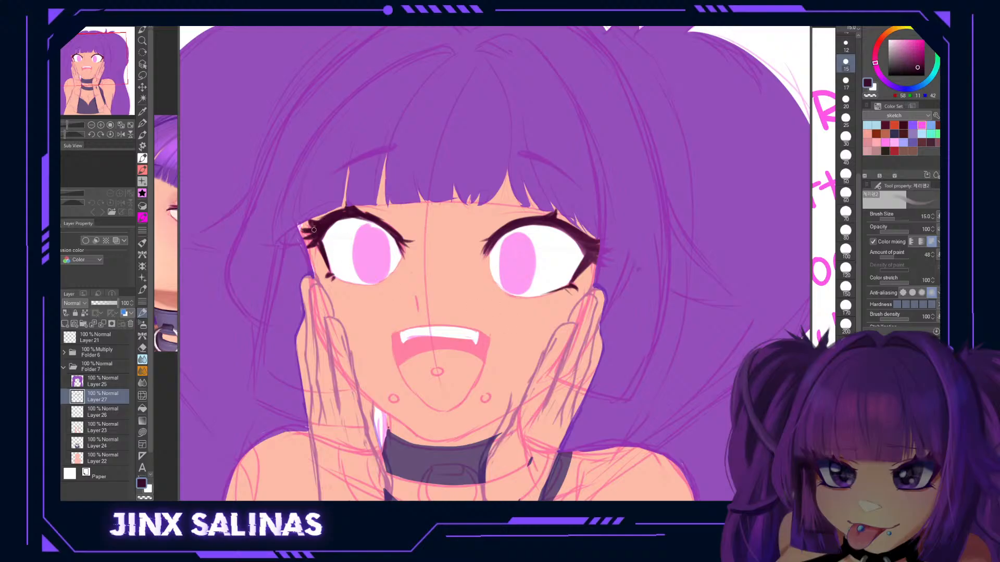
mouse_move(306, 236)
mouse_down()
mouse_move(320, 228)
mouse_move(314, 234)
mouse_up()
Move the lash layer above the hair layer and refine the outer lashes, switching between the plum and transparent colours.
drag(104, 397, 106, 383)
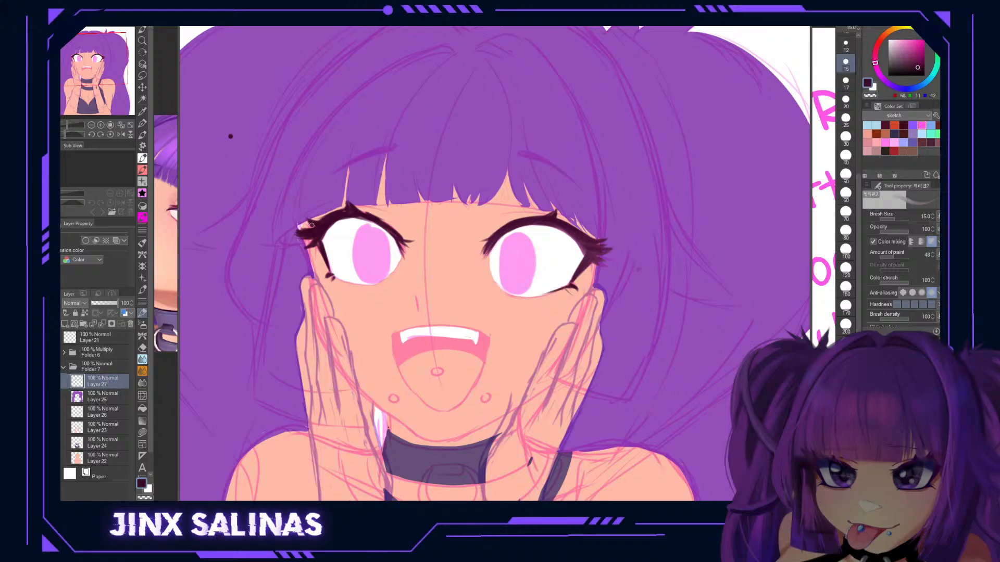
click(871, 95)
key(c)
mouse_move(319, 244)
mouse_down()
mouse_move(318, 263)
mouse_move(311, 258)
mouse_up()
mouse_move(601, 282)
mouse_down()
mouse_move(565, 224)
mouse_move(569, 232)
mouse_up()
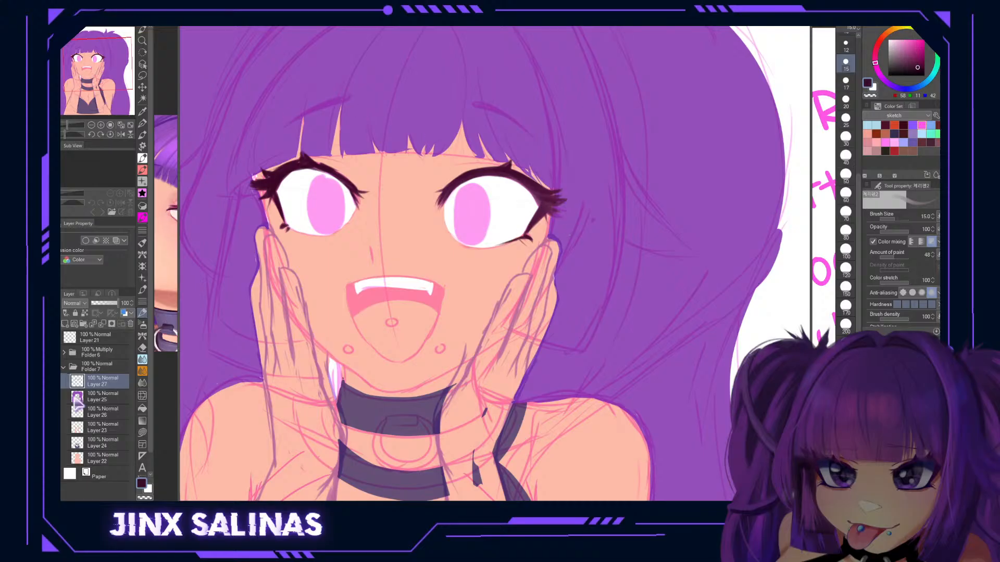
Separate the teeth from the eye whites onto their own layer and set the eye-white layer's opacity to 63%.
click(96, 412)
click(105, 303)
drag(106, 304, 129, 304)
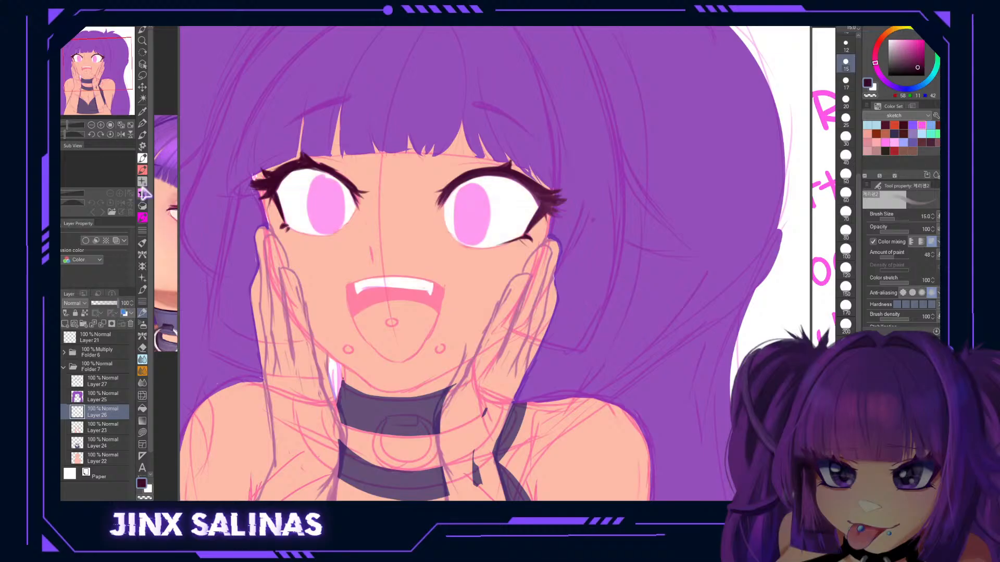
click(143, 76)
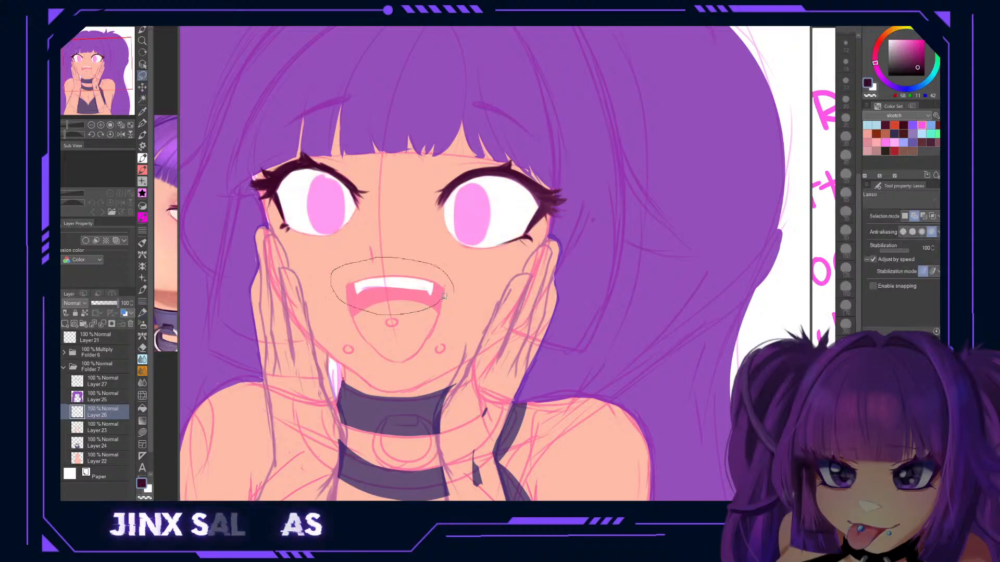
drag(441, 282, 420, 260)
key(ctrl+c)
key(ctrl+v)
drag(117, 304, 110, 309)
Sample purple from the reference illustration, group the eye-white layer in a folder and add a new layer above it.
drag(406, 368, 385, 342)
drag(179, 240, 225, 241)
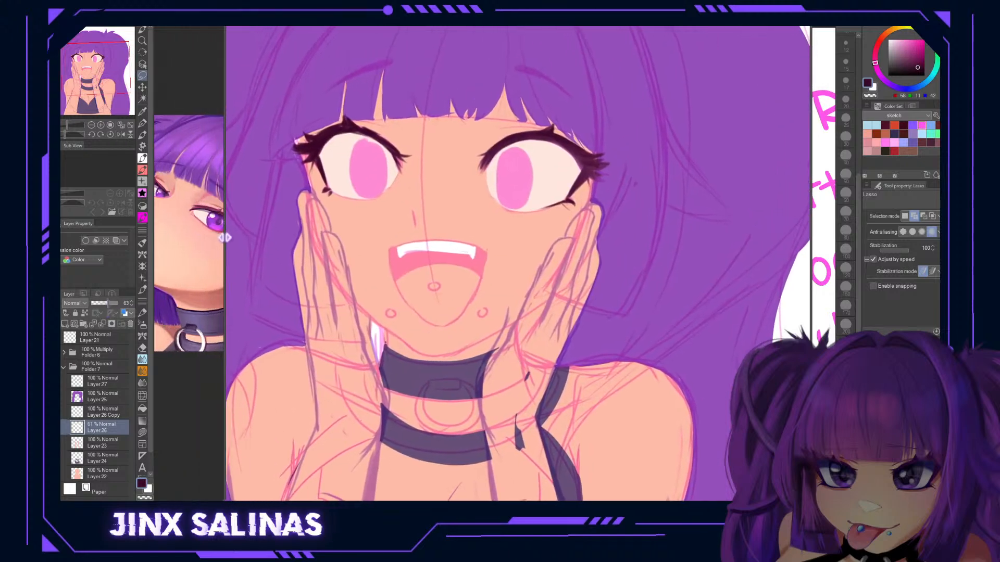
click(173, 276)
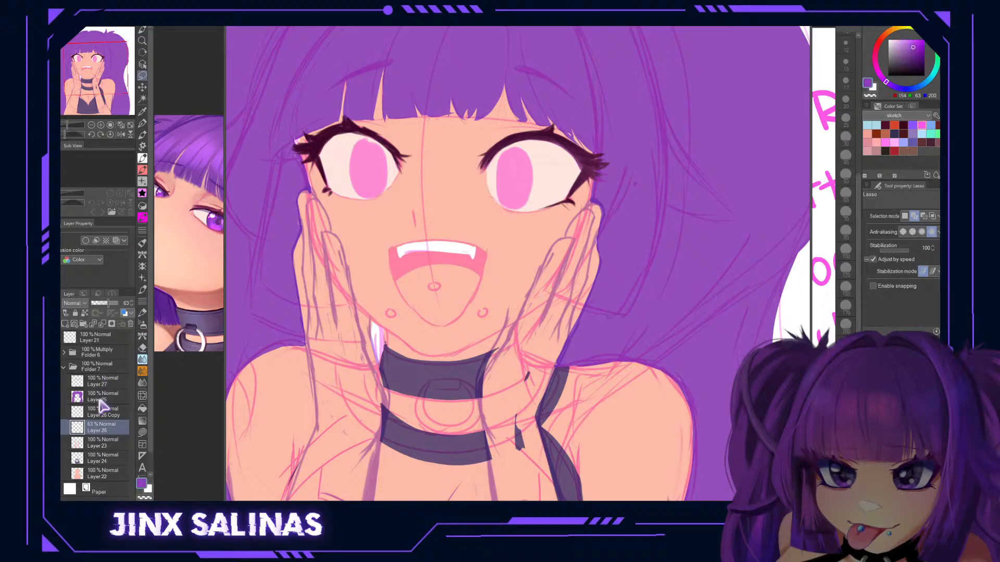
key(ctrl+g)
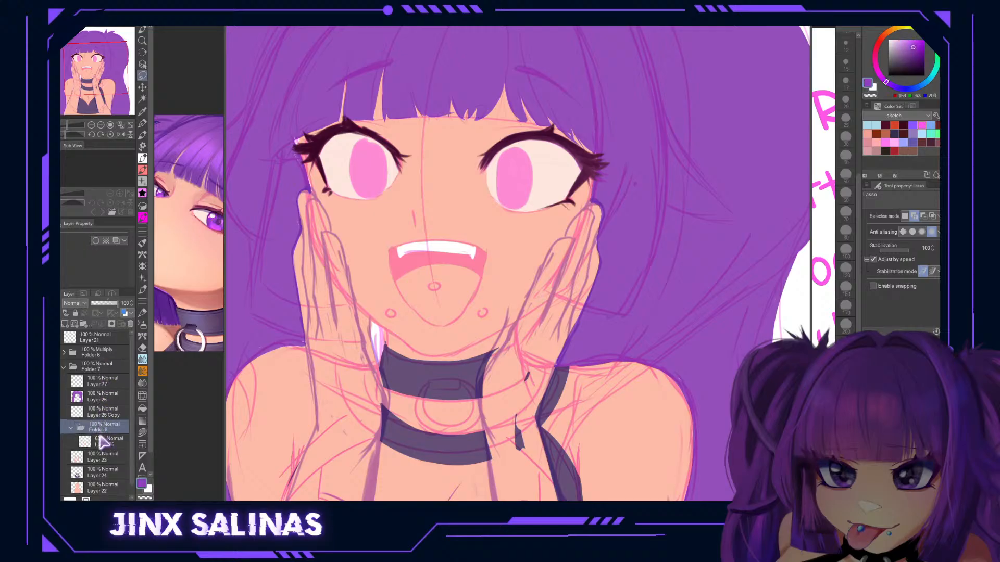
click(65, 324)
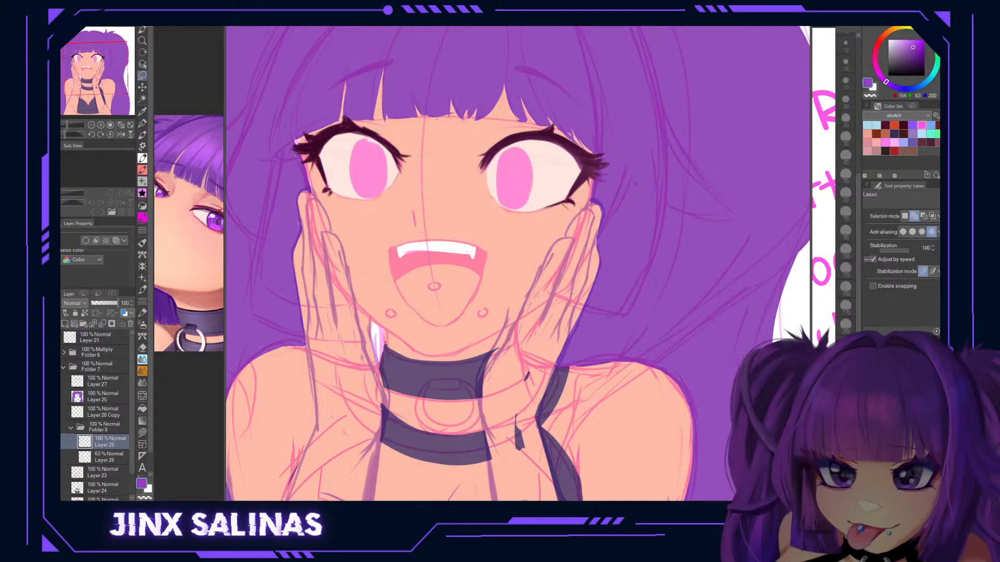
Paint both irises solid purple with the colour-mixing pen at size 30.
key(p)
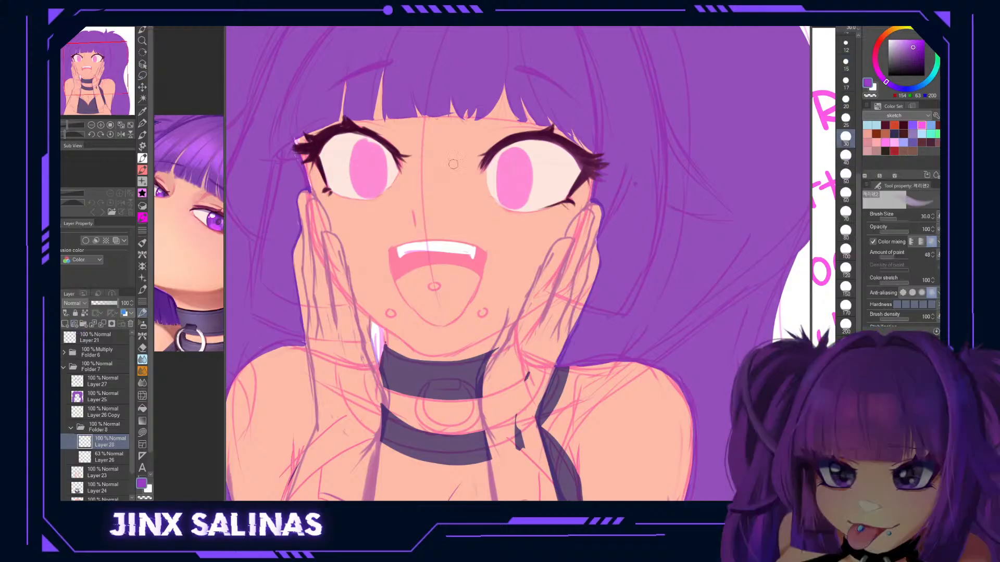
mouse_move(367, 148)
mouse_down()
mouse_move(367, 180)
mouse_move(365, 146)
mouse_move(353, 180)
mouse_move(376, 191)
mouse_move(367, 187)
mouse_move(382, 175)
mouse_move(380, 190)
mouse_move(381, 155)
mouse_move(366, 145)
mouse_move(354, 175)
mouse_move(364, 147)
mouse_move(368, 191)
mouse_move(380, 172)
mouse_up()
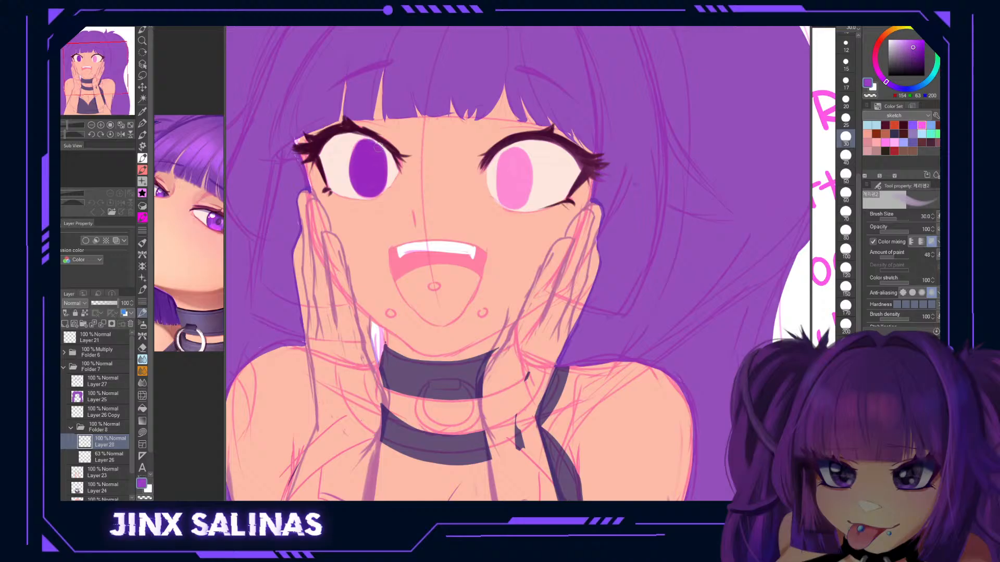
mouse_move(508, 155)
mouse_down()
mouse_move(500, 193)
mouse_move(509, 204)
mouse_move(521, 193)
mouse_move(512, 204)
mouse_move(528, 176)
mouse_move(521, 154)
mouse_move(511, 153)
mouse_move(504, 182)
mouse_move(509, 152)
mouse_move(508, 197)
mouse_move(516, 156)
mouse_move(518, 183)
mouse_up()
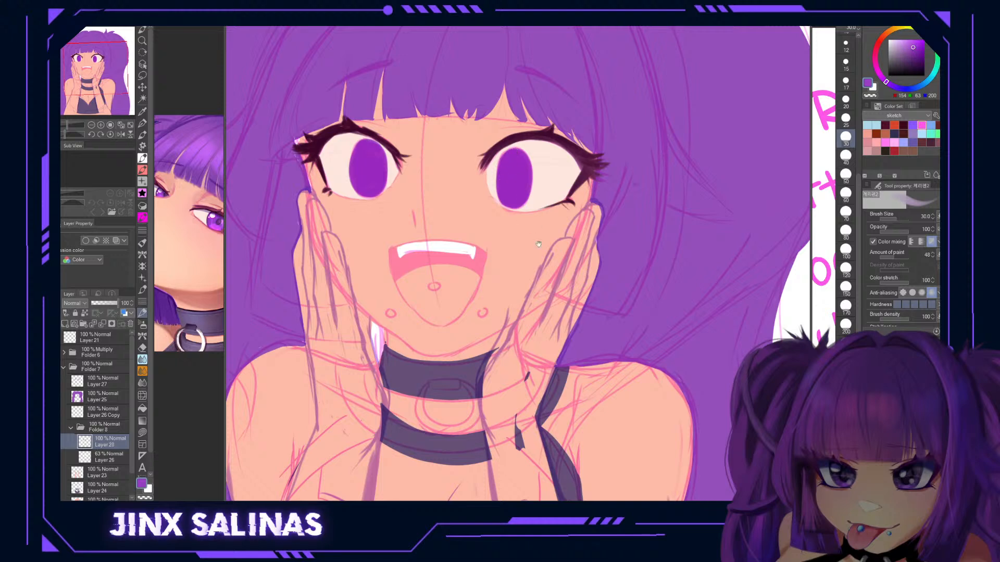
scroll(531, 226, down, 6)
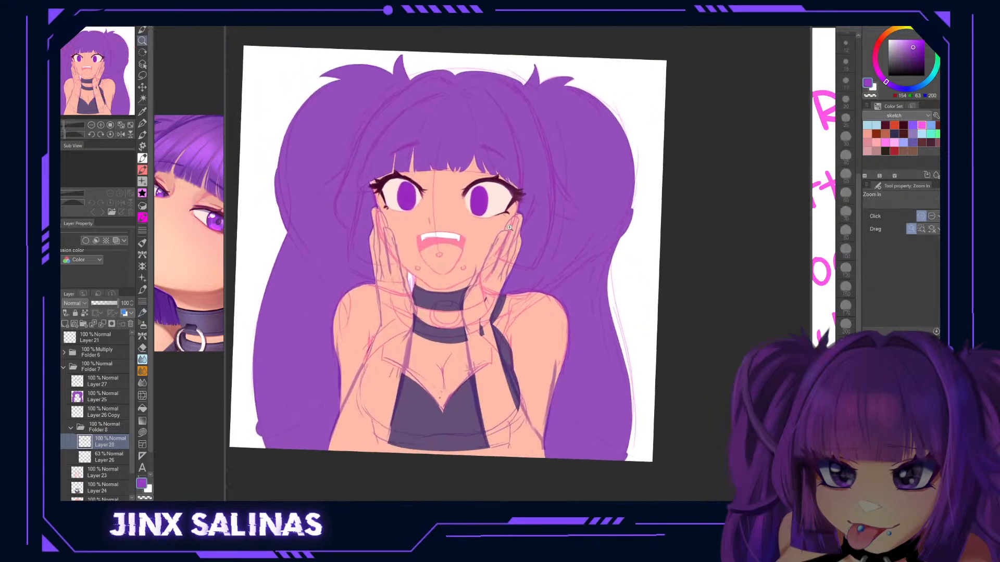
scroll(512, 229, up, 3)
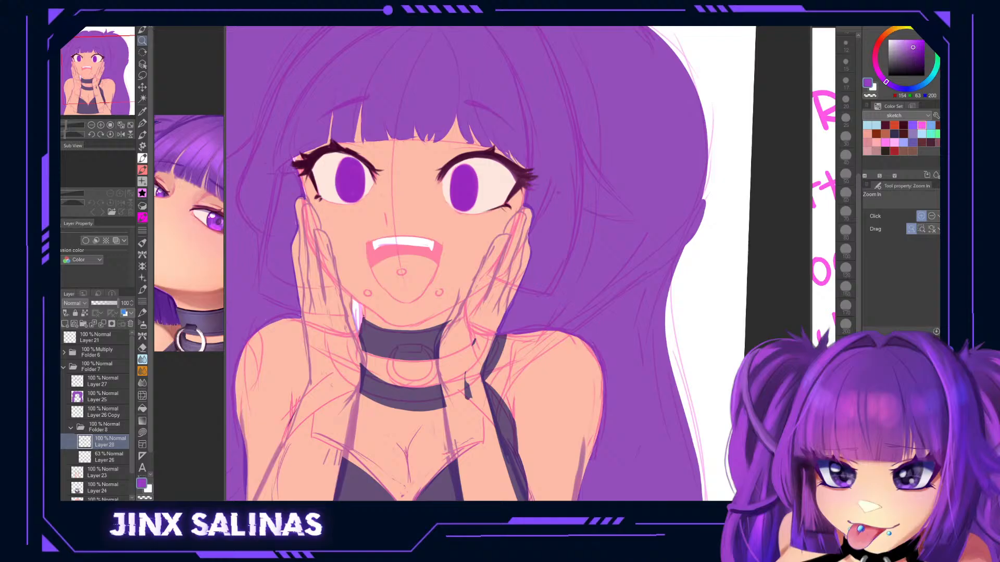
scroll(114, 432, down, 2)
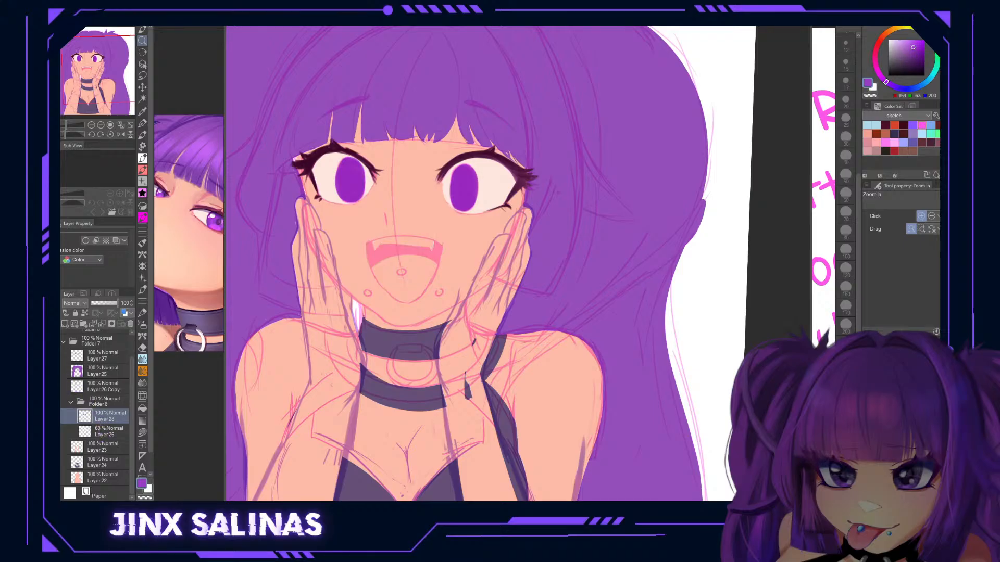
Put the teeth layer in its own folder and add a new layer beneath it inside that folder.
click(100, 390)
key(ctrl+g)
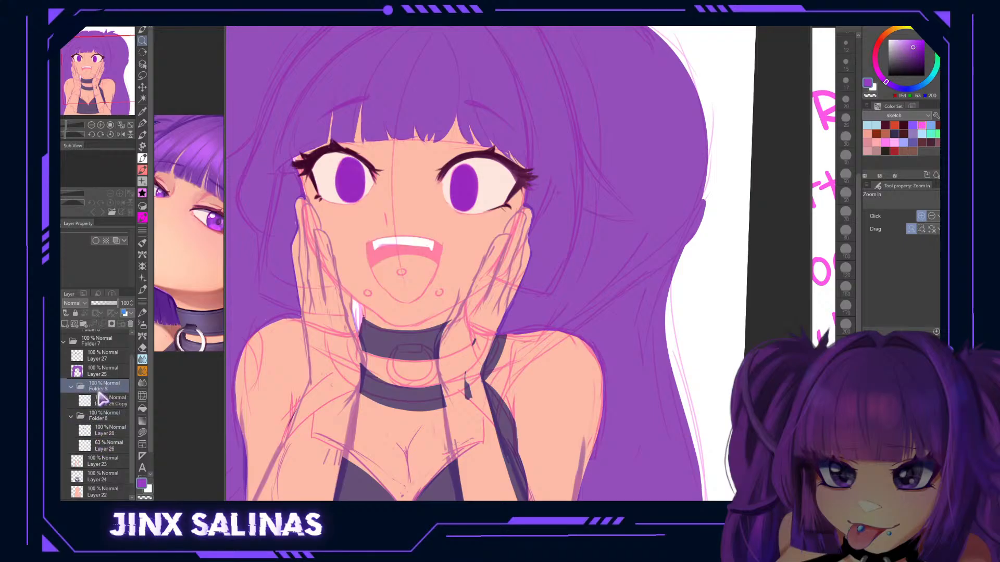
click(106, 401)
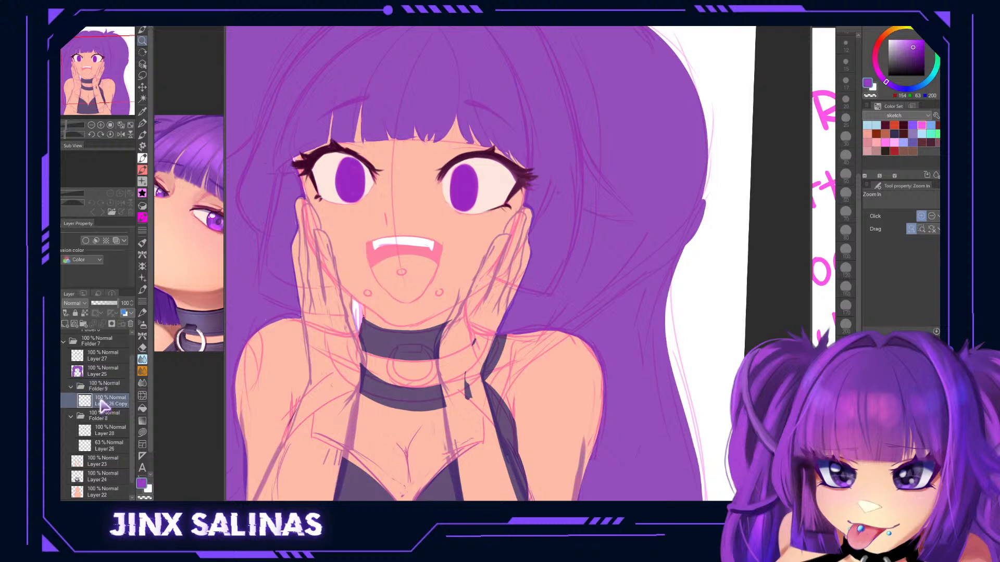
click(65, 324)
drag(105, 415, 107, 399)
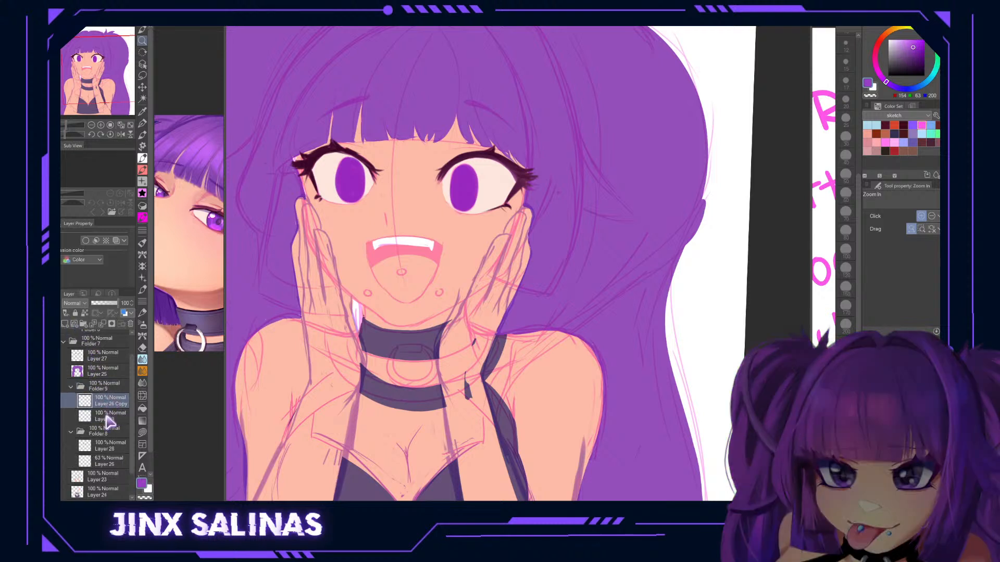
click(107, 417)
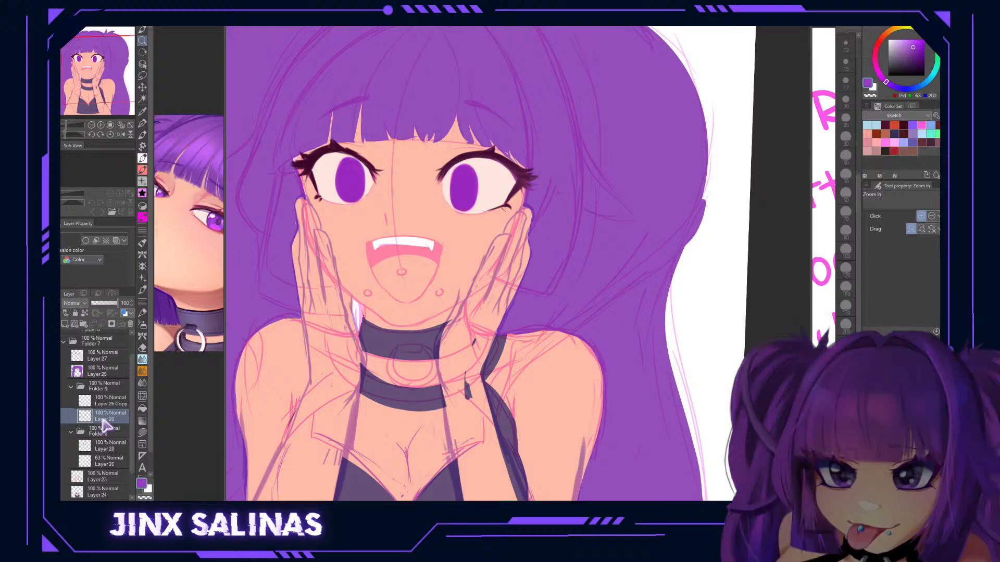
Choose a warm pink and outline the tongue with the colour-mixing pen at size 17.
click(922, 125)
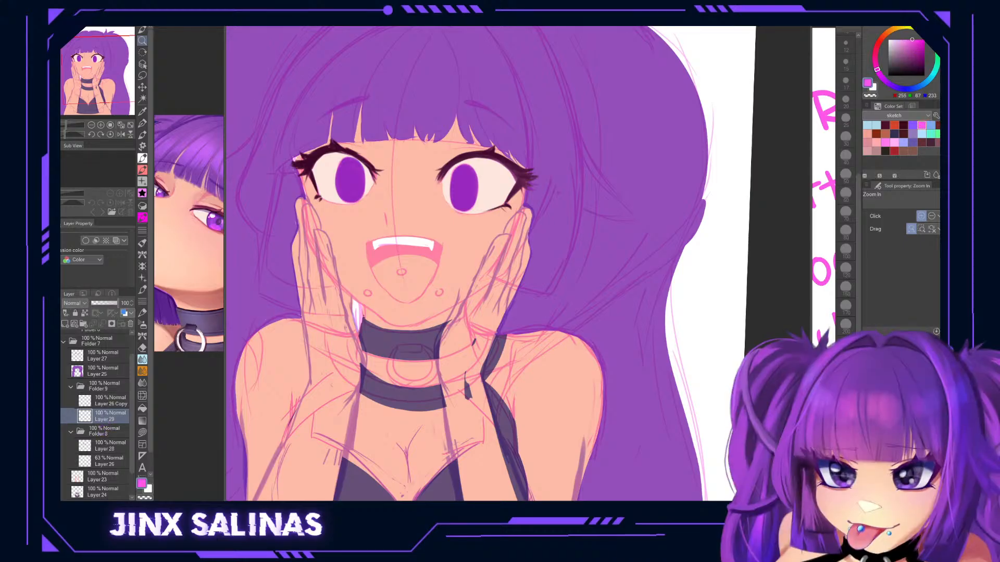
key(b)
click(895, 125)
click(901, 44)
drag(902, 43, 907, 40)
click(876, 51)
click(846, 174)
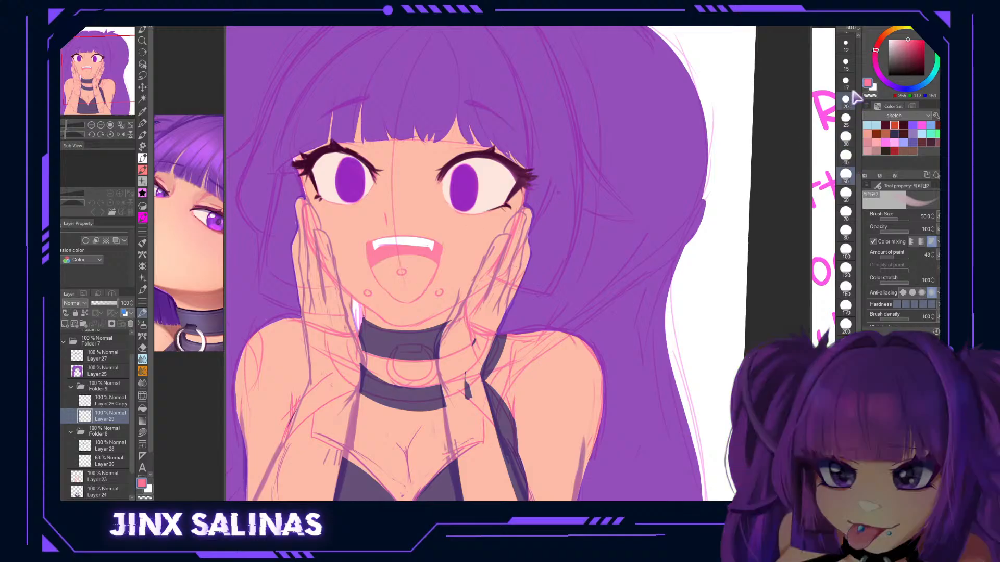
click(845, 80)
drag(434, 266, 432, 275)
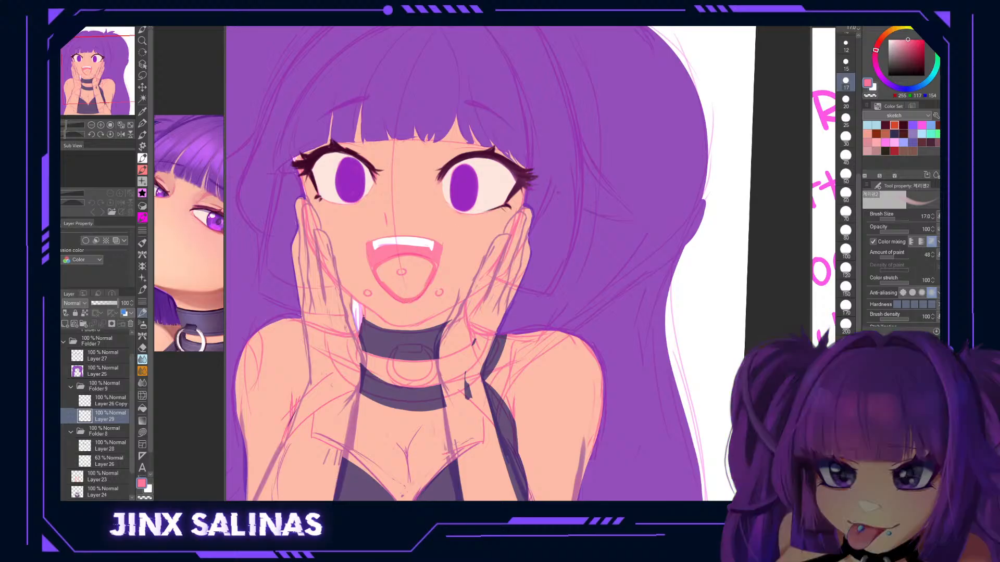
Fill the outlined tongue with pink and lock the transparent pixels of its layer.
key(g)
click(401, 281)
click(902, 39)
click(907, 40)
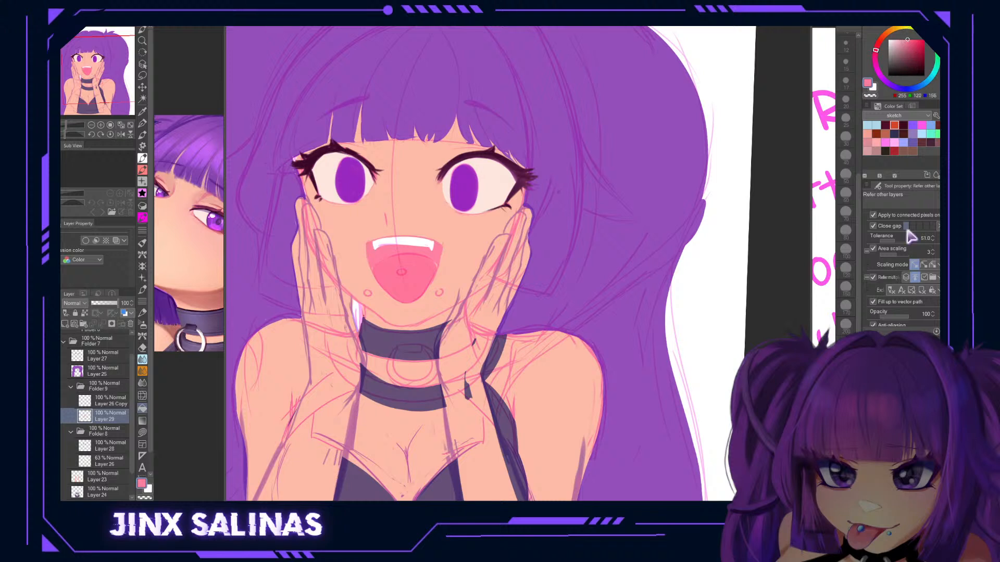
key(p)
click(84, 313)
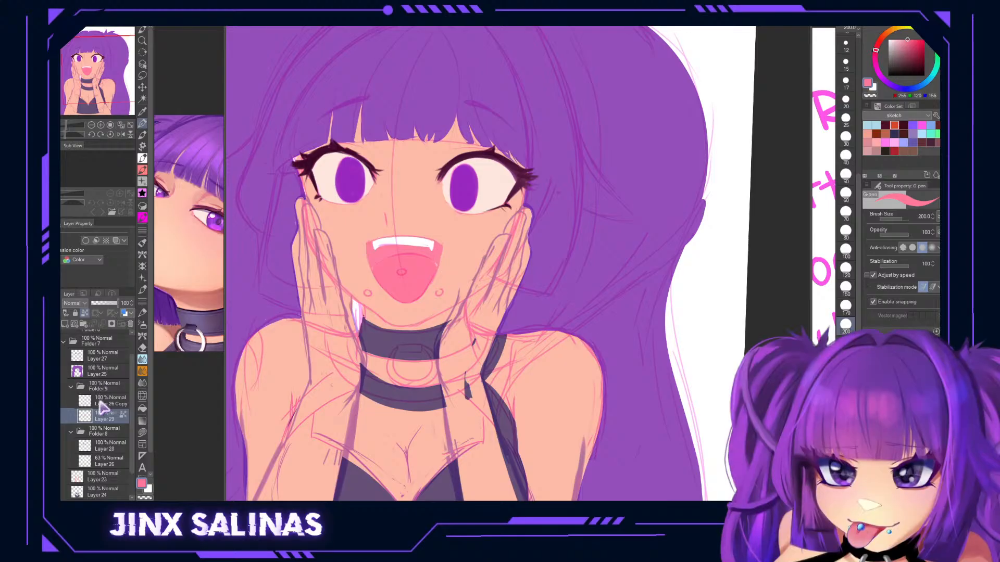
Add a layer below the tongue layer and choose dark maroon with the G-pen at size 2.5.
click(65, 324)
drag(101, 414, 109, 435)
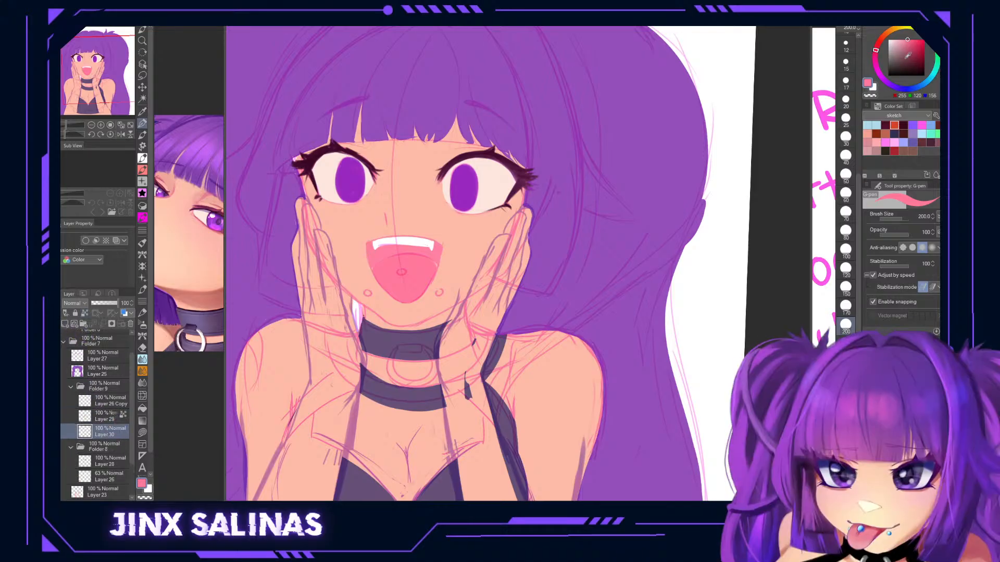
drag(892, 69, 878, 109)
click(846, 137)
click(903, 55)
click(918, 60)
drag(858, 119, 857, 47)
scroll(380, 240, up, 5)
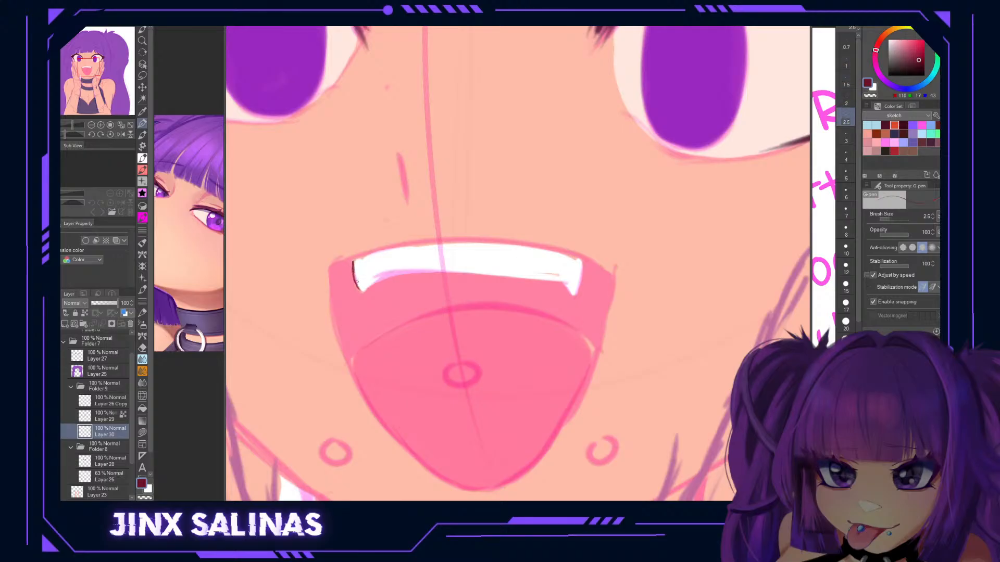
Outline the mouth's left corner and the lower edge of the teeth in thin dark maroon lines.
drag(331, 291, 348, 368)
mouse_move(372, 281)
mouse_down()
mouse_move(565, 309)
mouse_move(588, 273)
mouse_move(487, 402)
mouse_move(487, 369)
mouse_up()
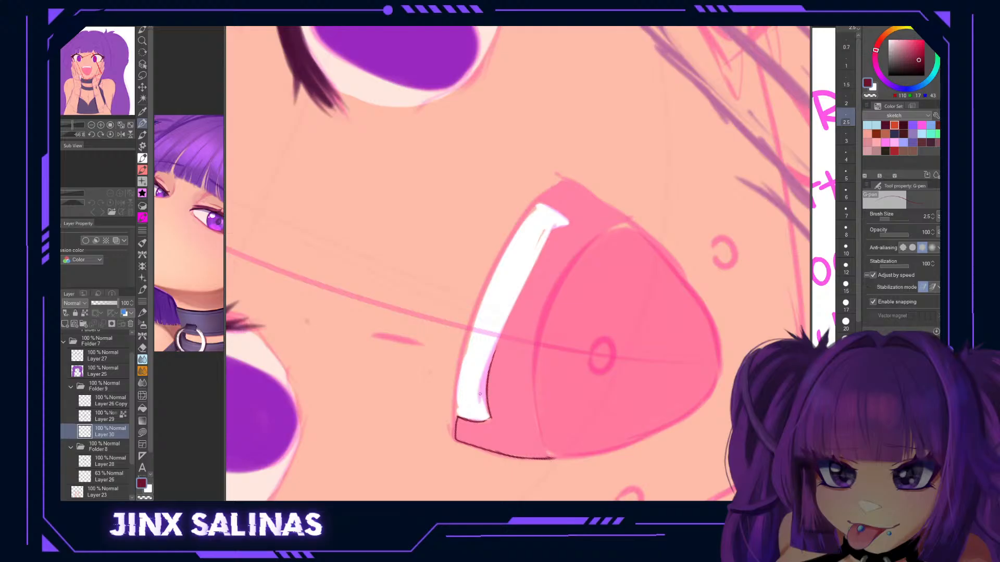
mouse_move(488, 407)
mouse_down()
mouse_move(490, 357)
mouse_move(553, 230)
mouse_up()
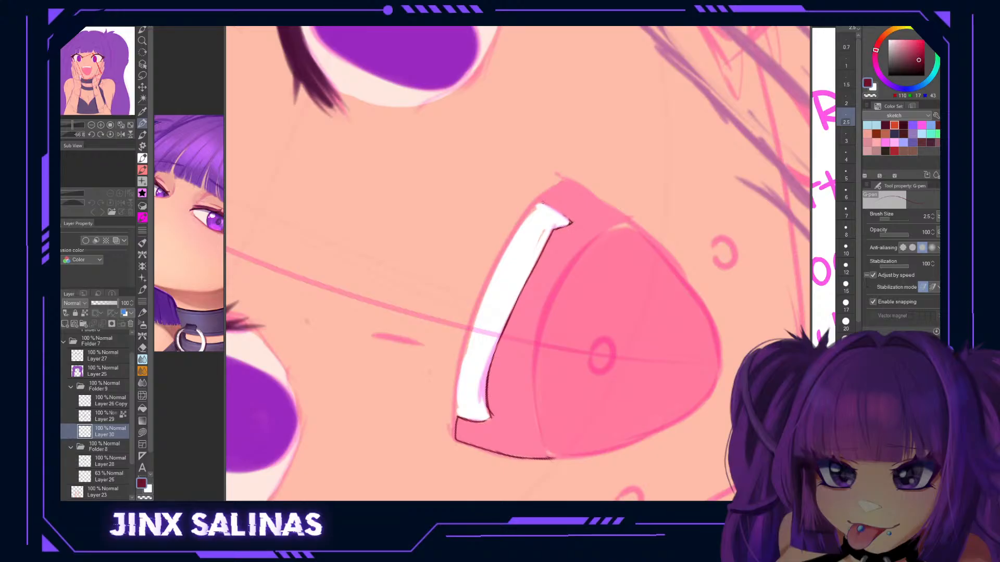
Outline the mouth's right corner and side, then trace the tongue's upper edge in dark maroon.
mouse_move(542, 200)
mouse_down()
mouse_move(571, 218)
mouse_move(564, 183)
mouse_up()
key(r)
mouse_move(619, 317)
mouse_down()
mouse_move(631, 278)
mouse_move(540, 141)
mouse_up()
key(p)
mouse_move(435, 206)
mouse_down()
mouse_move(427, 239)
mouse_move(547, 174)
mouse_up()
key(r)
key(p)
drag(612, 201, 573, 247)
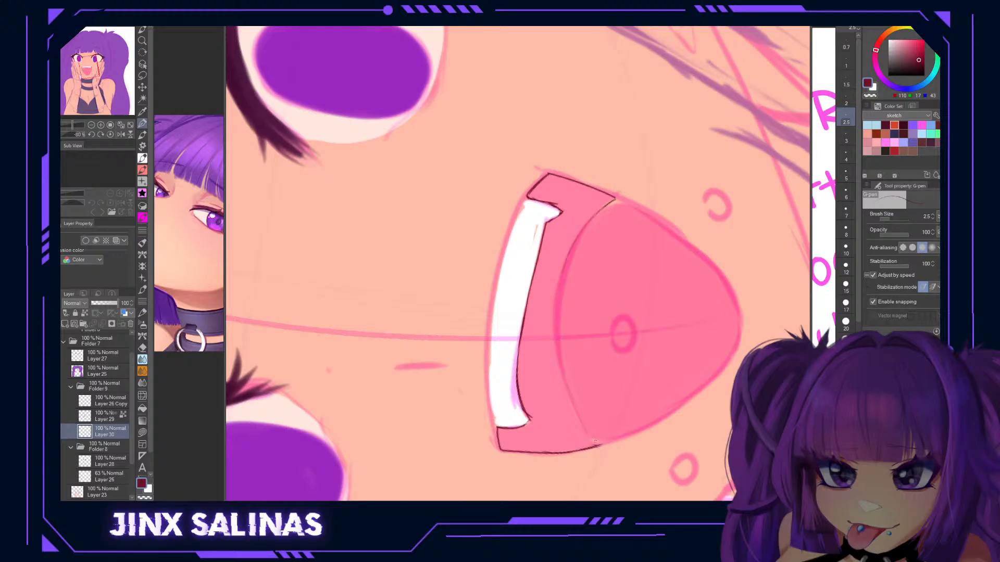
Close the remaining gaps in the mouth outline and fill the area behind the tongue with dark maroon.
key(r)
drag(632, 163, 619, 337)
key(p)
drag(627, 303, 604, 291)
key(ctrl+space)
key(g)
click(549, 309)
mouse_move(611, 335)
mouse_down()
mouse_move(567, 283)
mouse_move(500, 289)
mouse_up()
Examine the smiling orange illustration in the other open canvas at several zoom levels.
key(ctrl+space)
drag(637, 324, 573, 300)
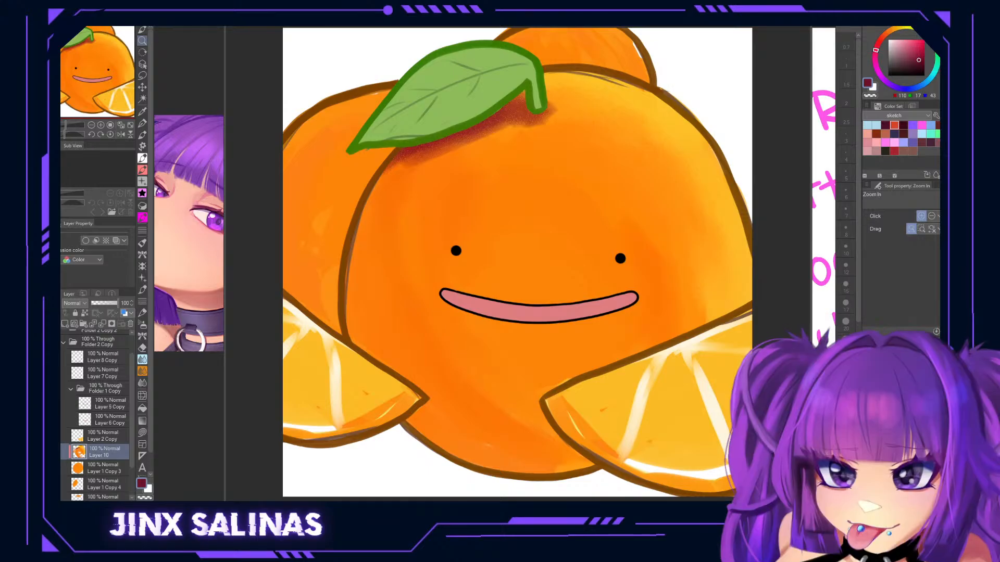
scroll(485, 214, down, 2)
scroll(632, 204, up, 1)
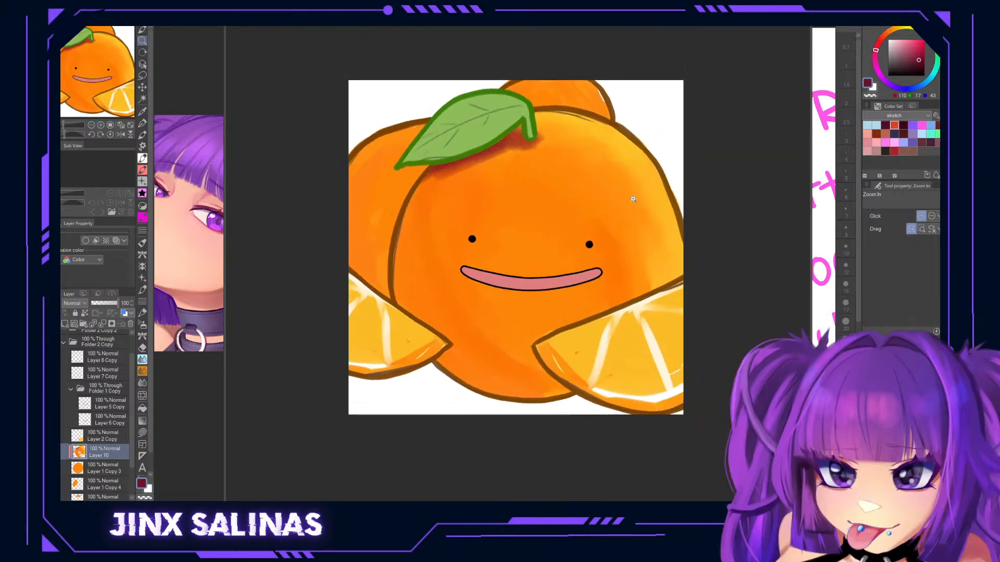
scroll(629, 203, up, 1)
drag(683, 176, 616, 217)
scroll(615, 232, down, 1)
drag(663, 279, 685, 279)
scroll(685, 293, down, 3)
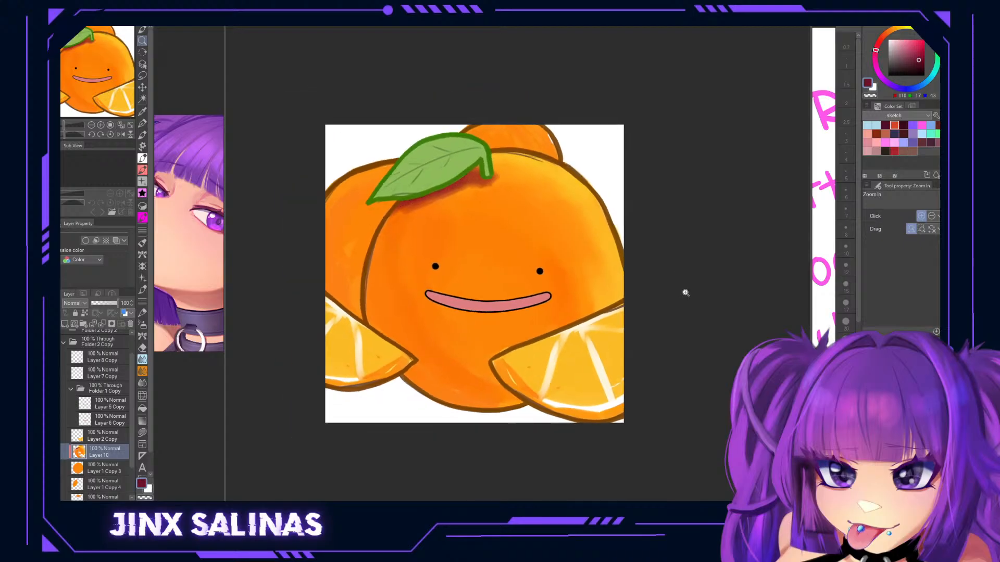
scroll(678, 312, up, 3)
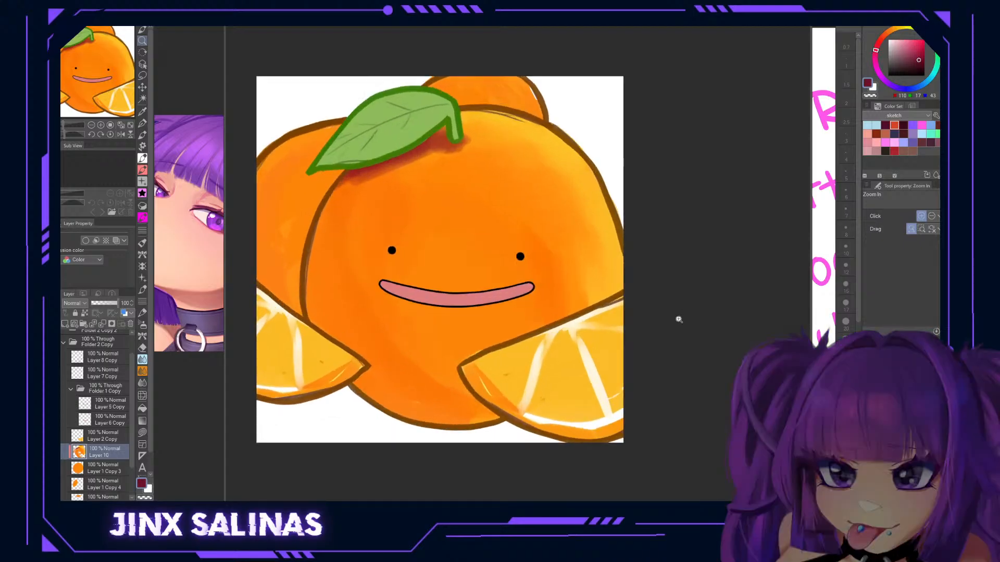
scroll(679, 320, up, 2)
scroll(719, 301, down, 2)
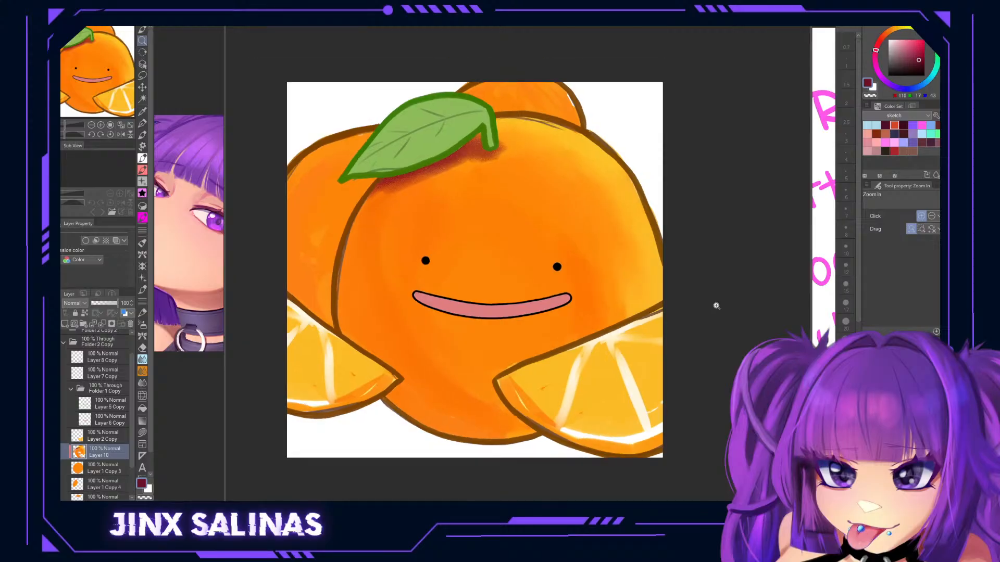
scroll(715, 306, down, 2)
scroll(713, 305, up, 2)
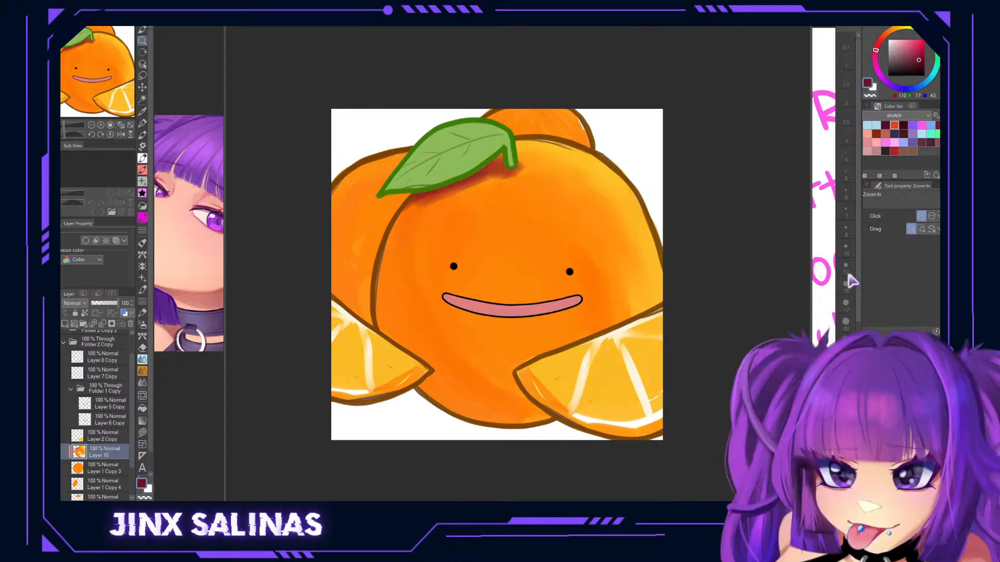
drag(446, 250, 500, 250)
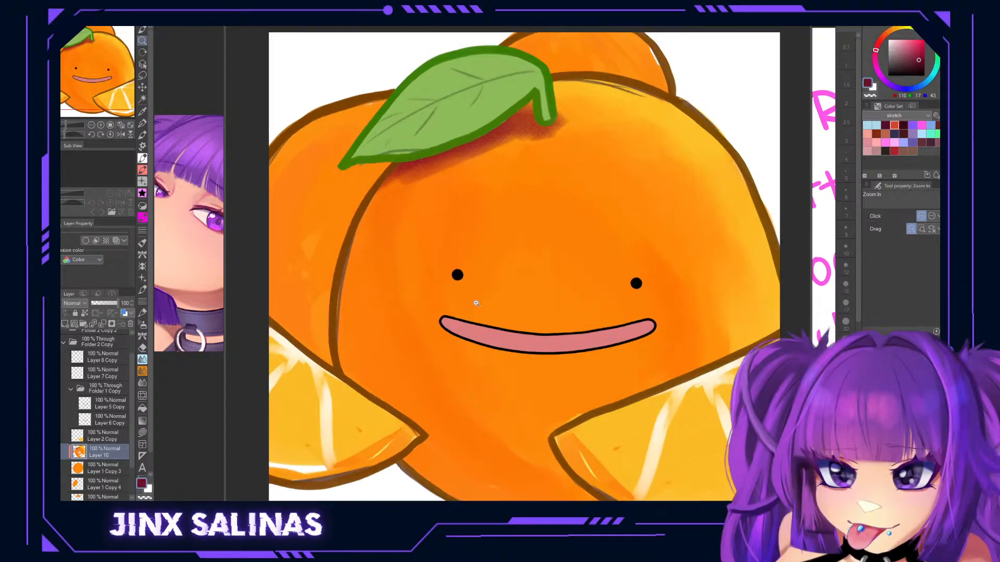
drag(577, 375, 544, 376)
drag(724, 430, 670, 369)
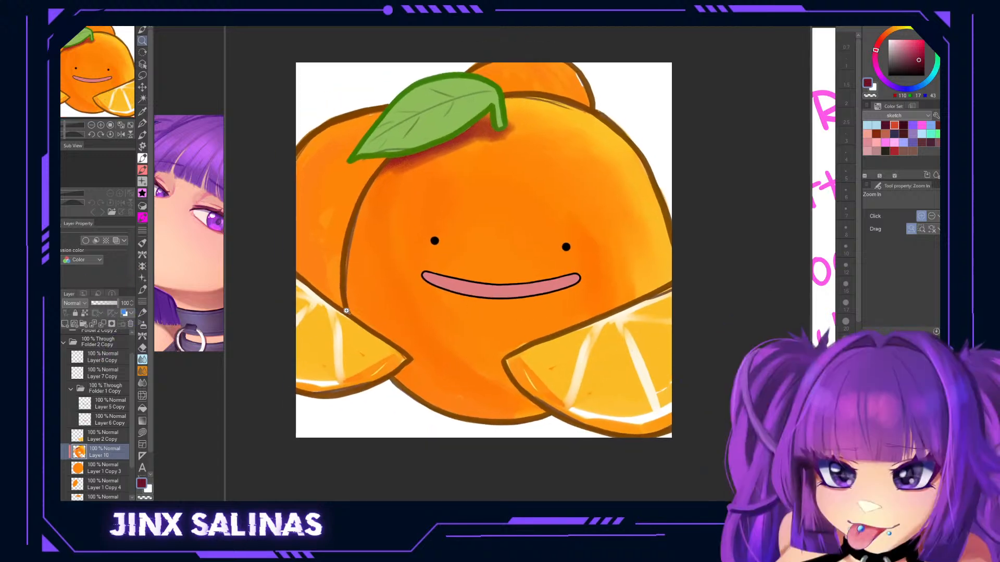
drag(563, 250, 546, 252)
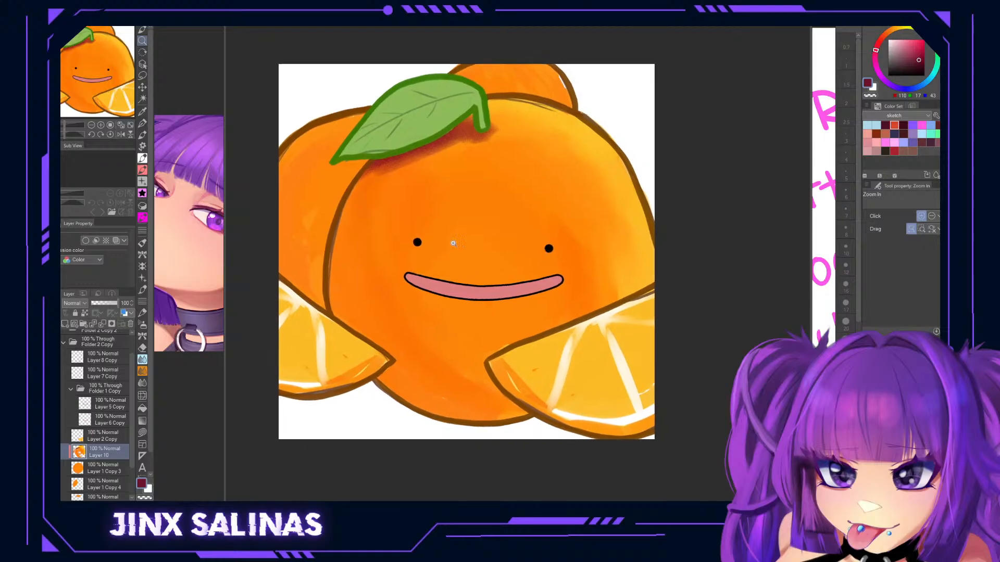
drag(486, 324, 469, 326)
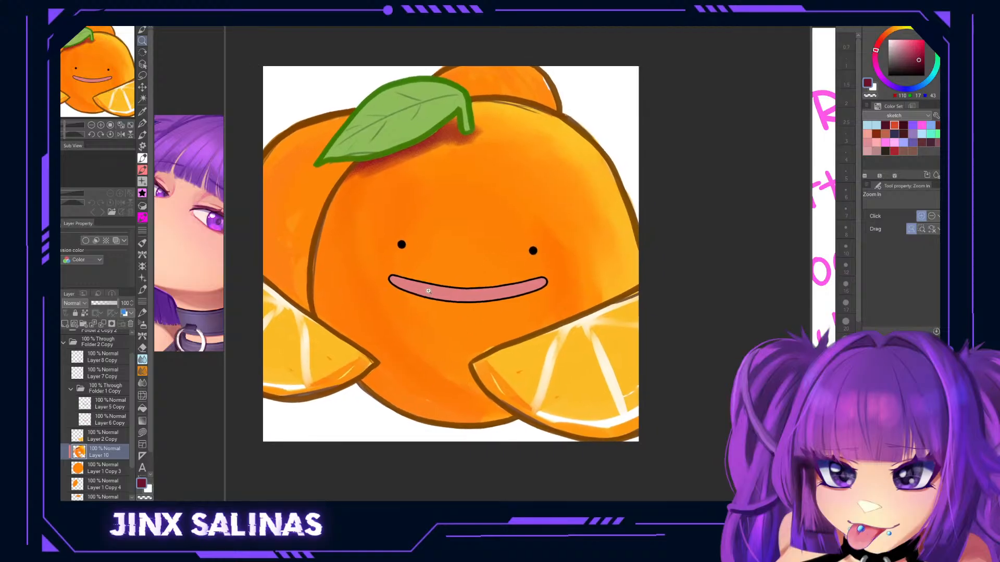
click(584, 274)
alt+click(588, 275)
drag(583, 219, 599, 223)
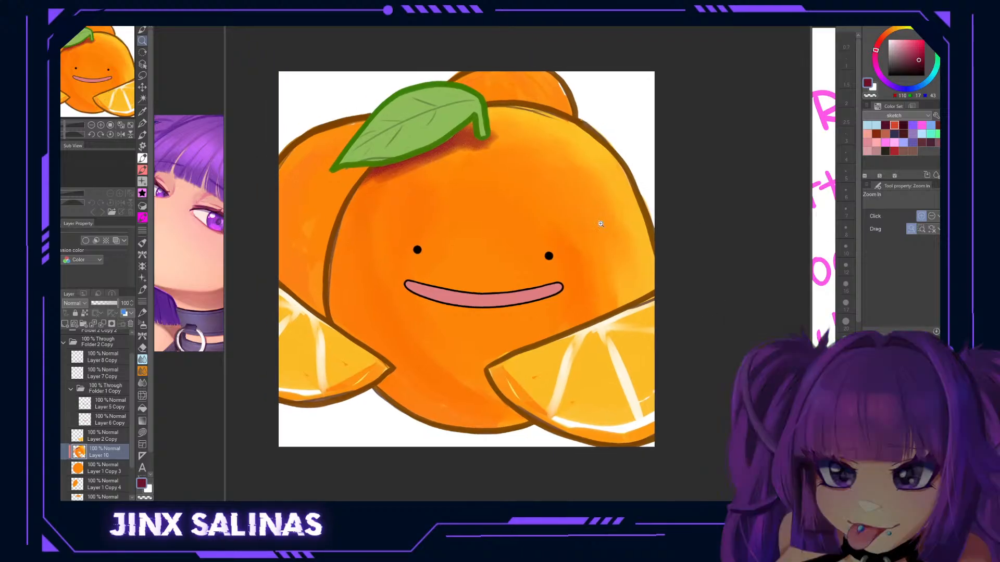
scroll(570, 317, down, 1)
scroll(570, 318, down, 3)
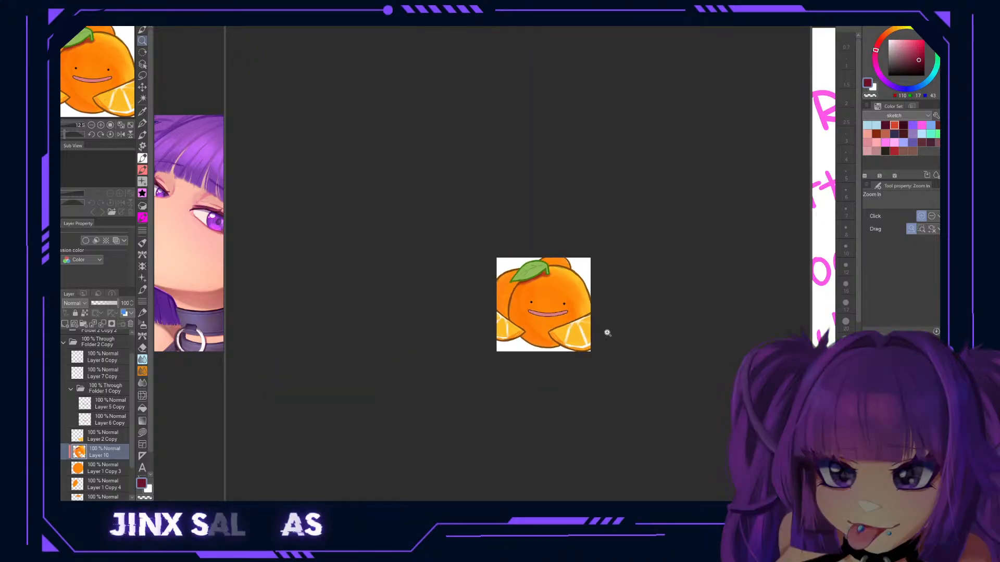
scroll(608, 333, up, 2)
scroll(607, 333, up, 3)
mouse_move(429, 233)
mouse_down()
mouse_move(459, 244)
mouse_move(430, 238)
mouse_up()
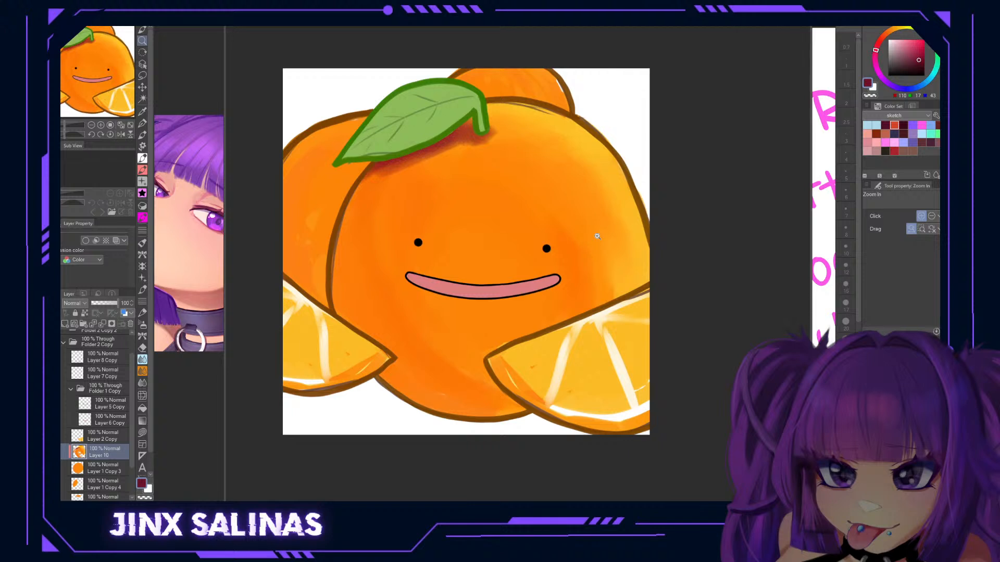
drag(618, 238, 619, 243)
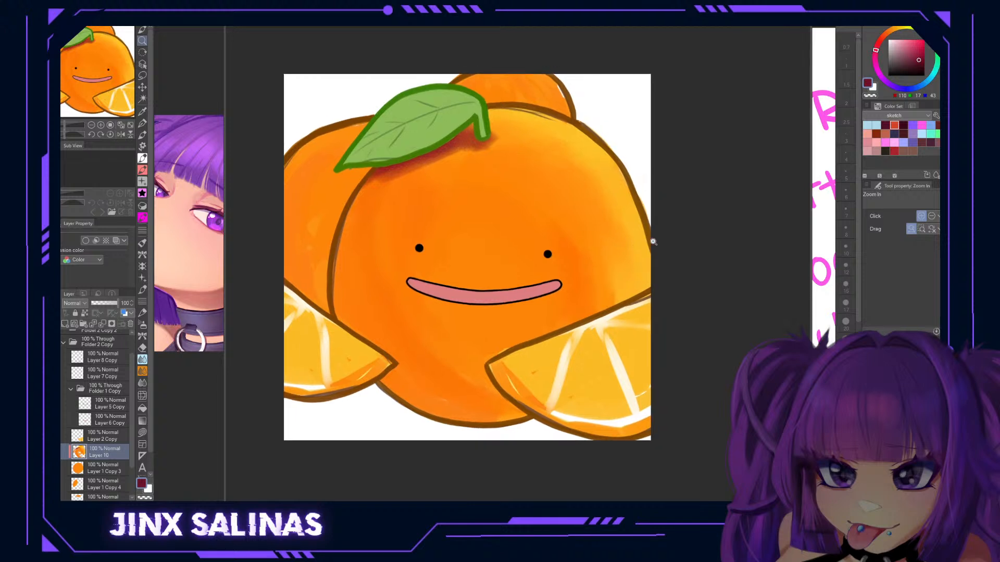
drag(605, 277, 617, 269)
Check which parts of the orange Folder 1 Copy holds, collapse that folder and set the G-pen brush size to 8.
scroll(124, 420, down, 1)
scroll(124, 420, down, 1)
scroll(123, 418, up, 1)
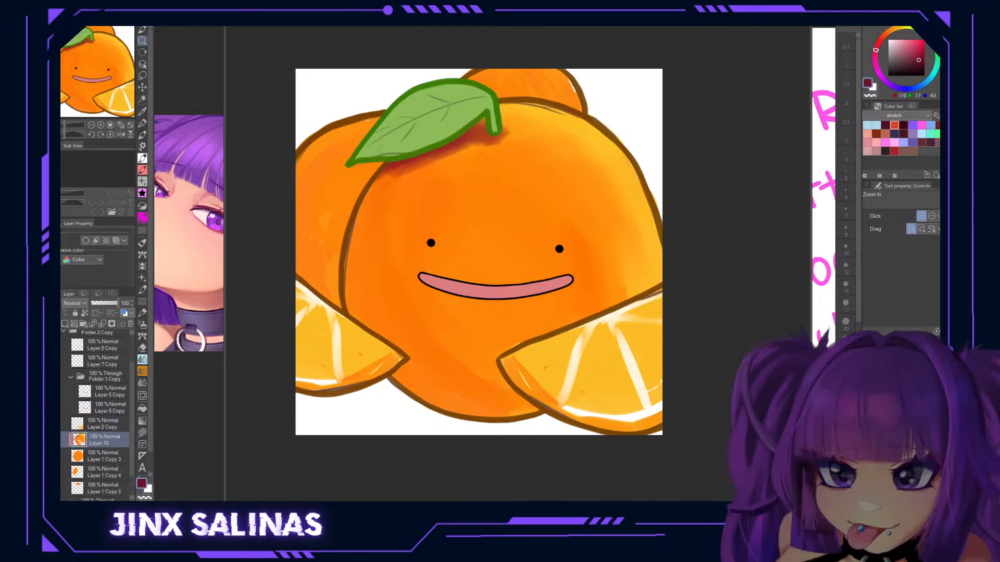
click(47, 392)
click(47, 391)
click(70, 377)
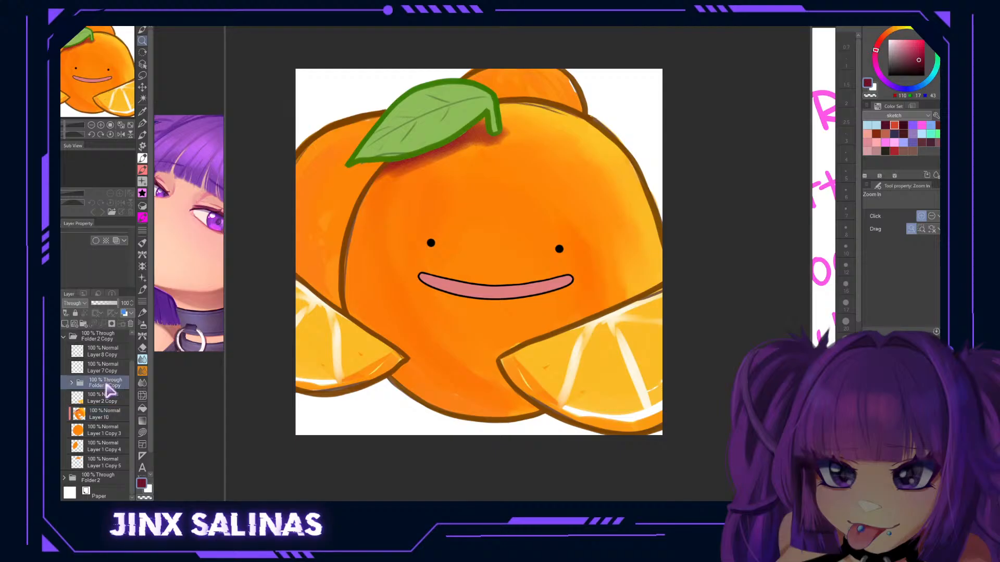
click(107, 384)
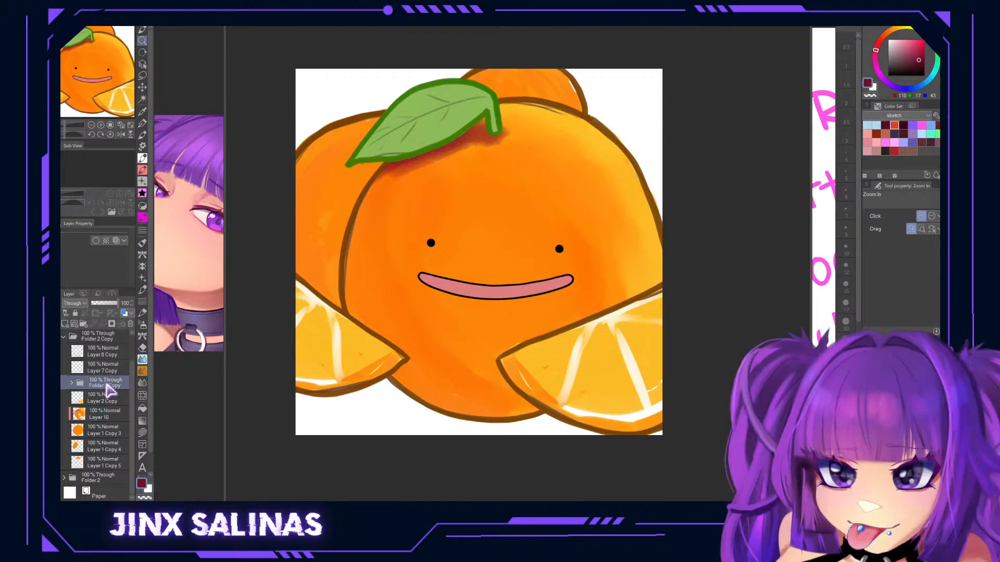
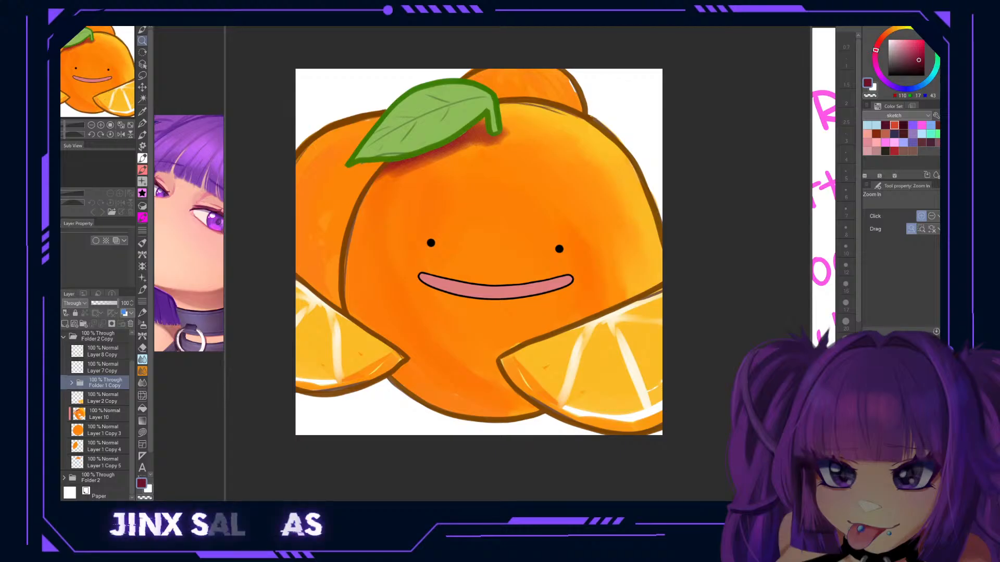
key(p)
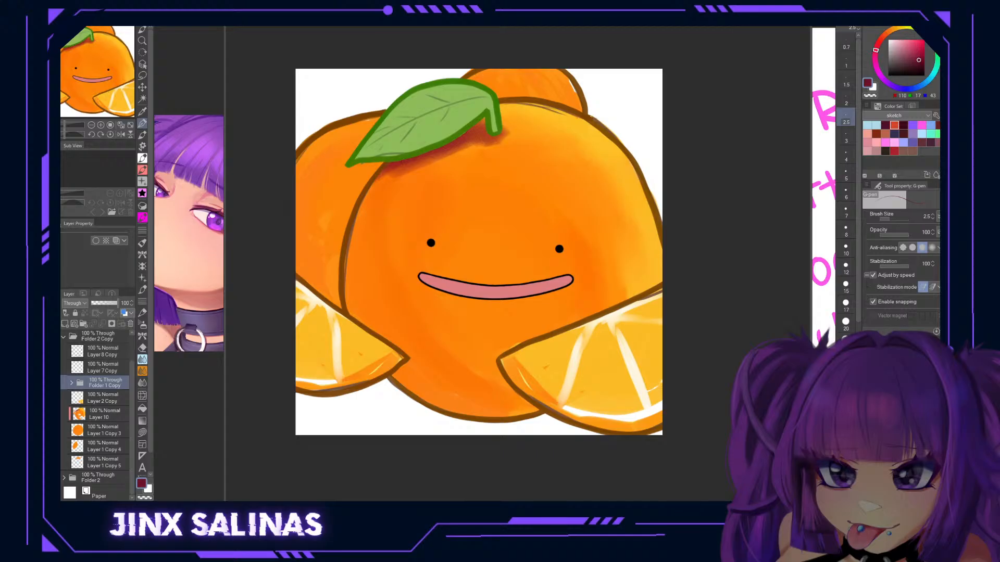
click(845, 230)
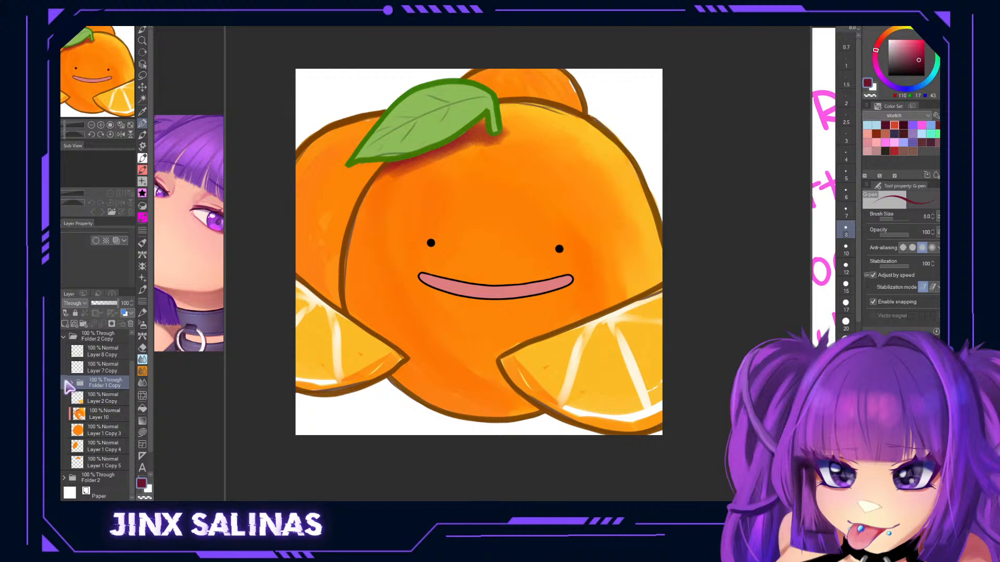
Group the layers from Layer 2 Copy down to Layer 1 Copy 5 into a new folder inside Folder 2 Copy.
click(90, 402)
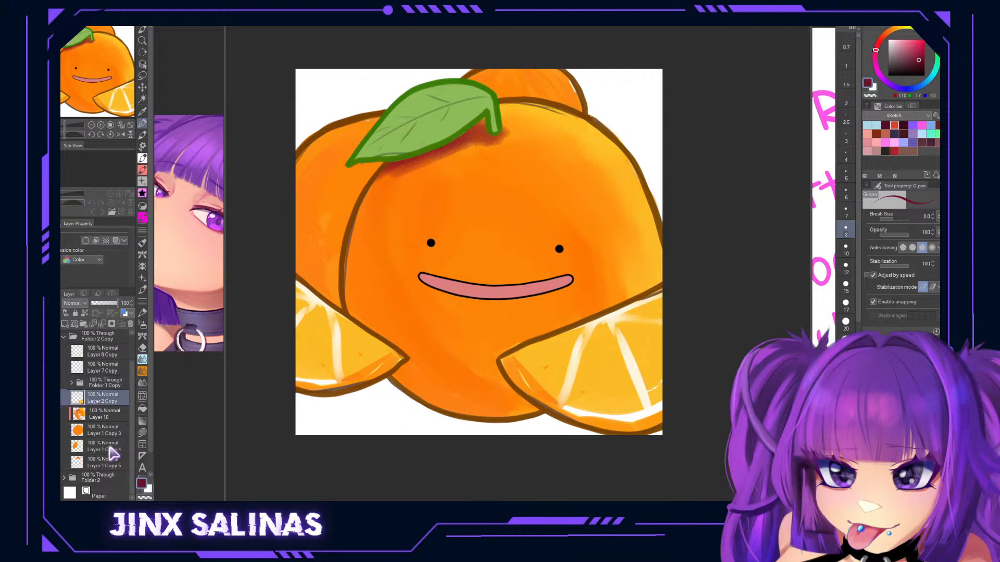
shift+click(102, 462)
key(ctrl+g)
click(70, 398)
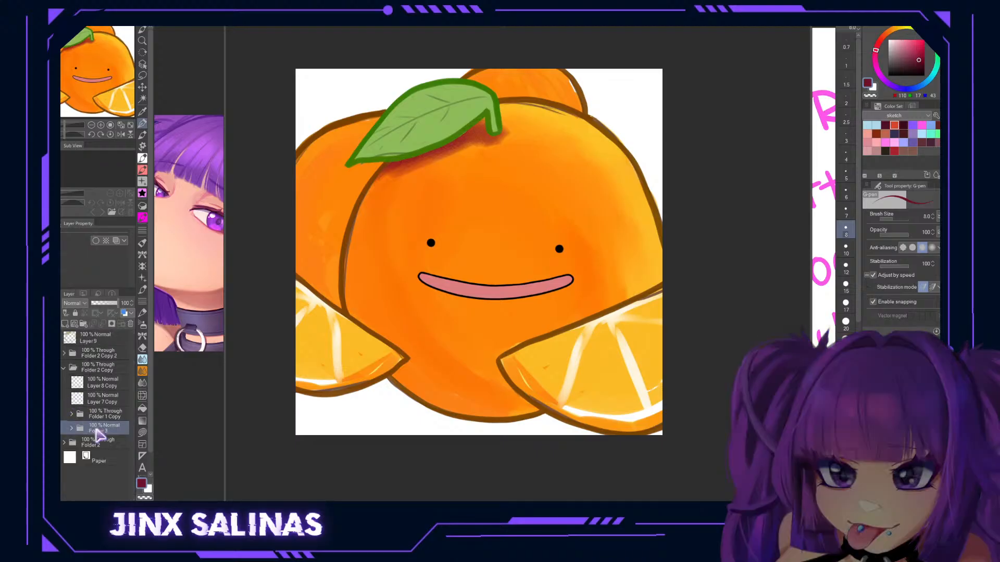
Try to move Layer 9 down into Folder 2 Copy next to the newly grouped layers.
click(98, 340)
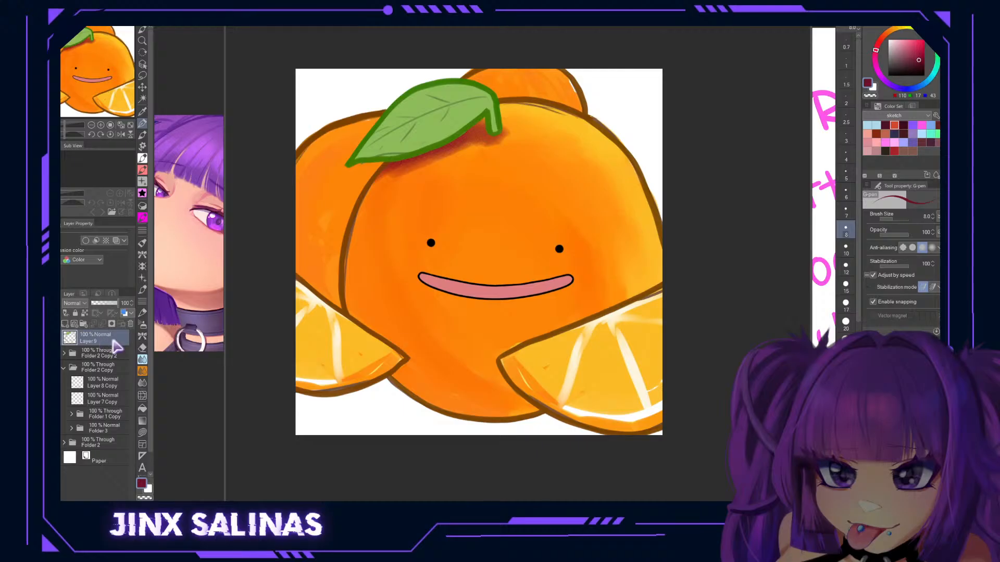
drag(116, 347, 109, 428)
key(ctrl+z)
Examine the layers inside Folder 2 Copy and Folder 2 Copy 2.
click(64, 368)
click(65, 368)
click(64, 367)
click(65, 355)
click(64, 355)
click(64, 354)
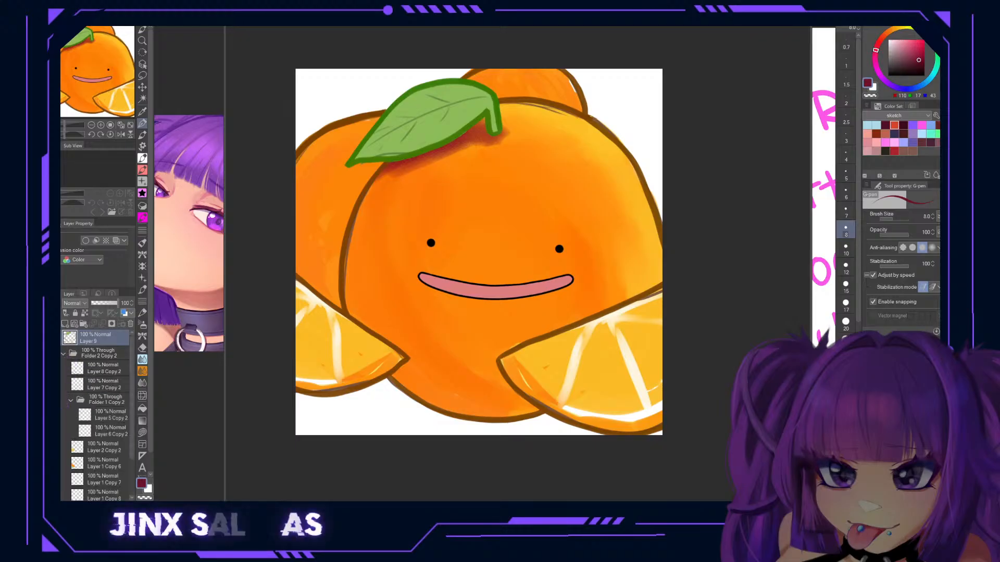
scroll(72, 407, down, 1)
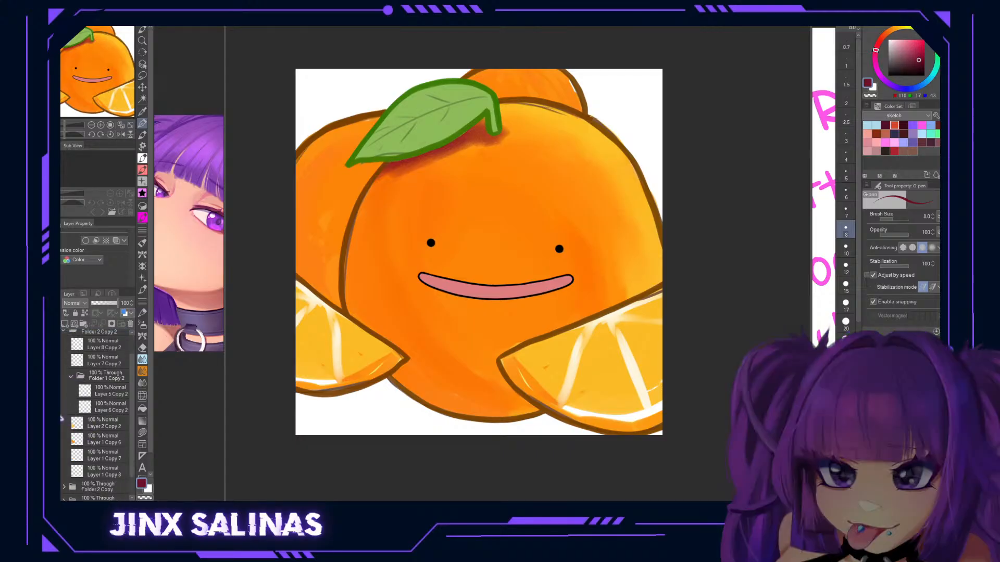
scroll(67, 420, up, 1)
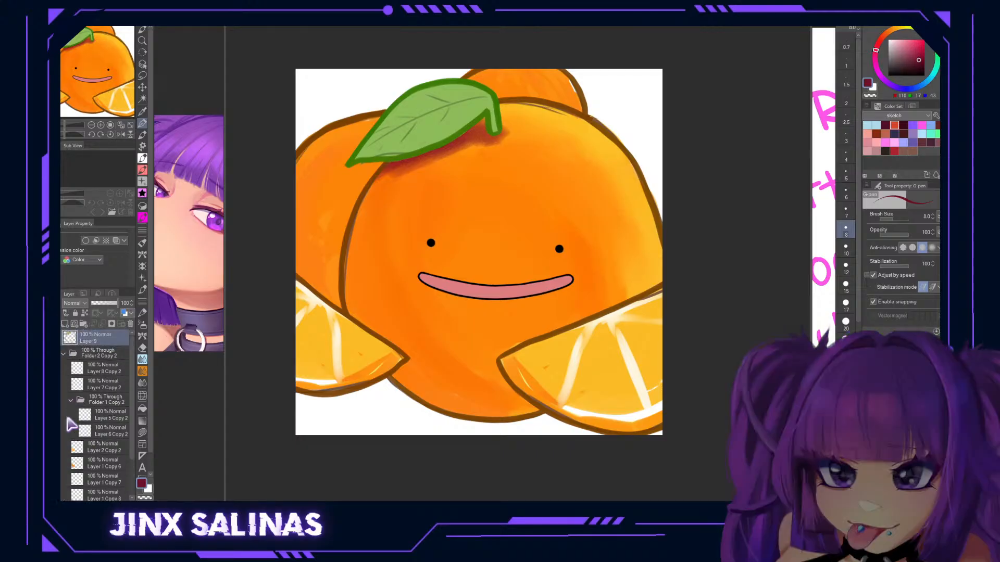
click(65, 354)
Move the face's Folder 1 Copy out of Folder 2 Copy to the top of the layer stack.
click(73, 367)
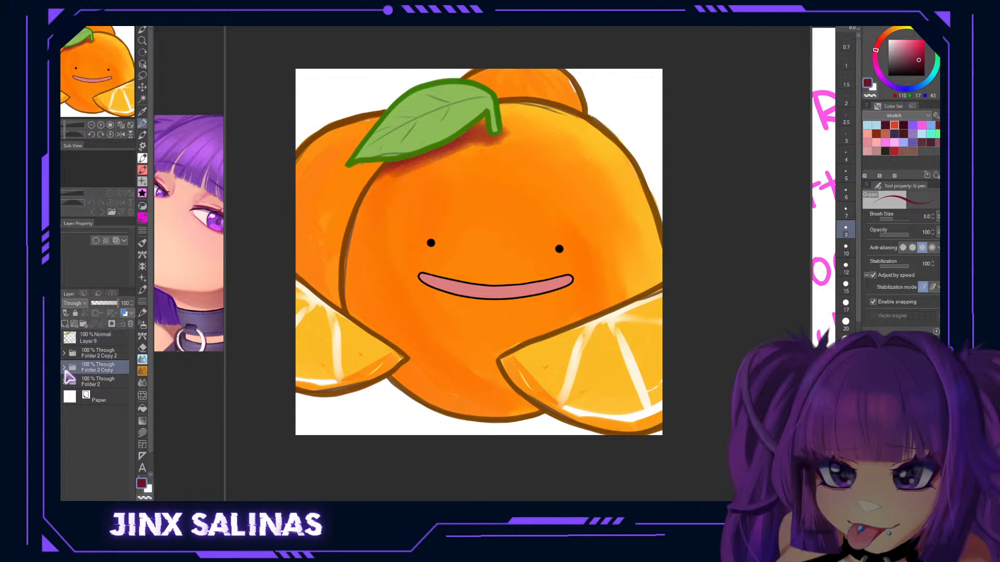
click(64, 368)
click(47, 414)
click(47, 414)
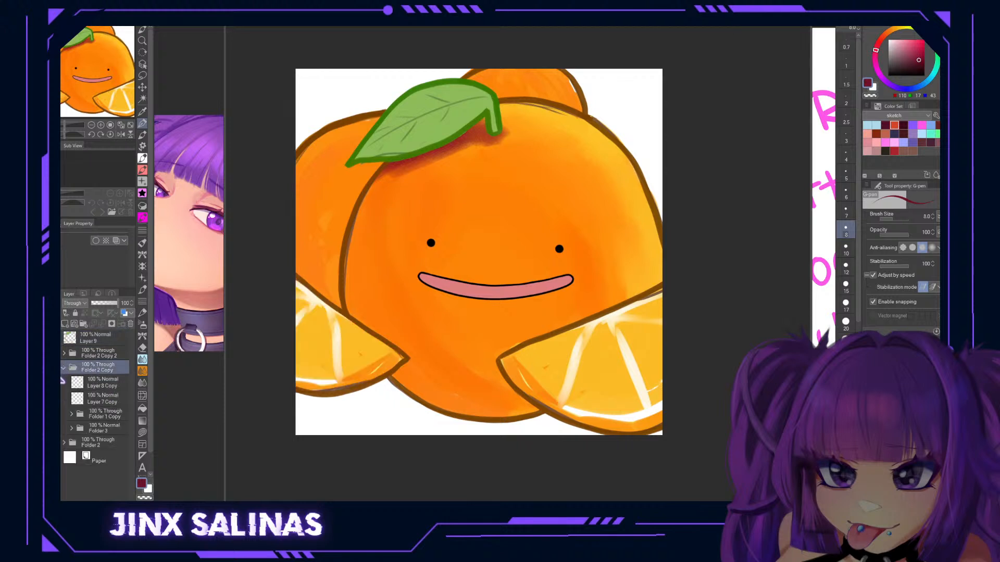
click(46, 382)
click(66, 417)
drag(109, 419, 108, 339)
Group everything from Layer 9 down to Folder 2 into one folder and lower its opacity to about 49%.
click(97, 354)
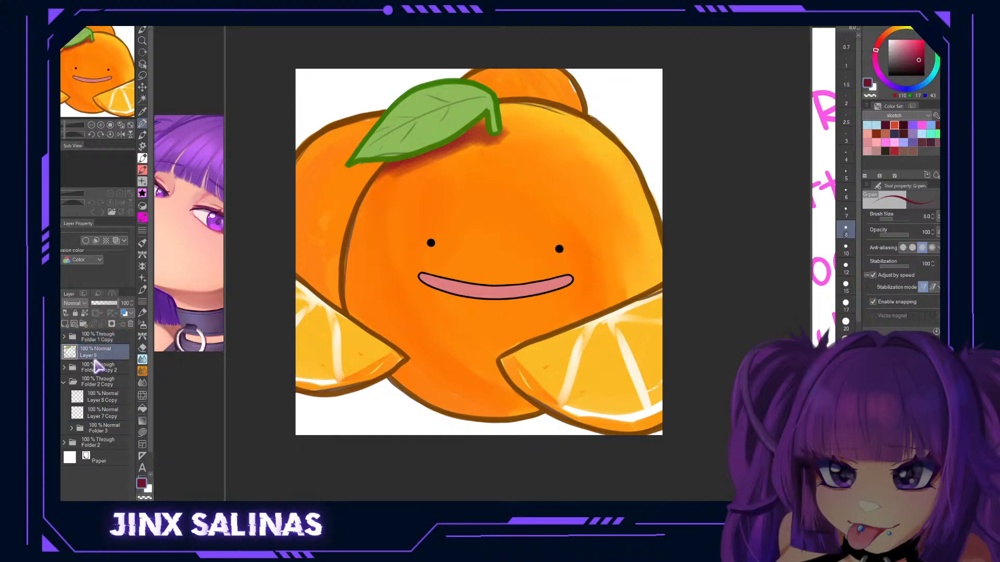
shift+click(104, 442)
key(ctrl+g)
drag(105, 307, 107, 308)
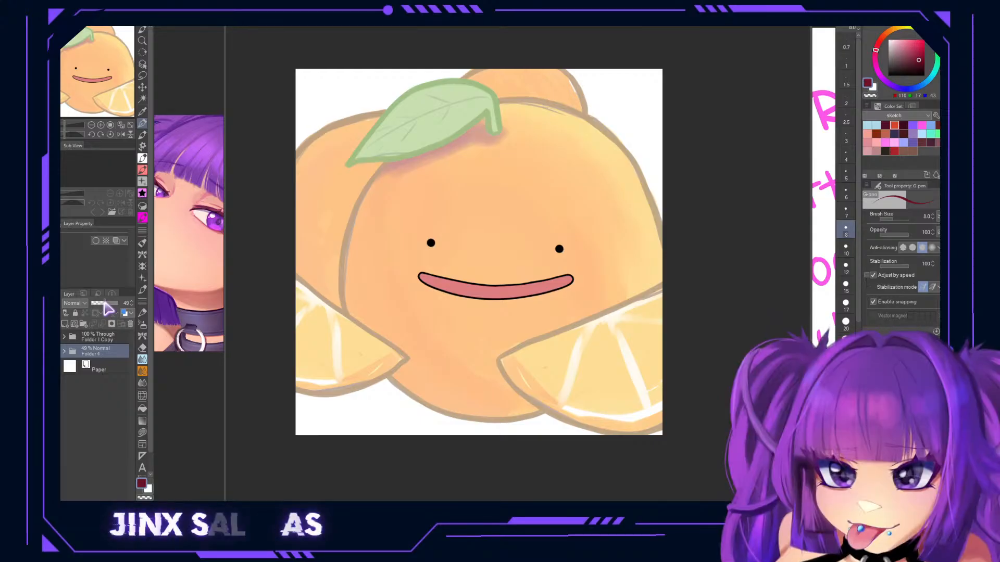
Choose a dark maroon from the colour set and add a new folder containing an empty layer above the artwork.
key(i)
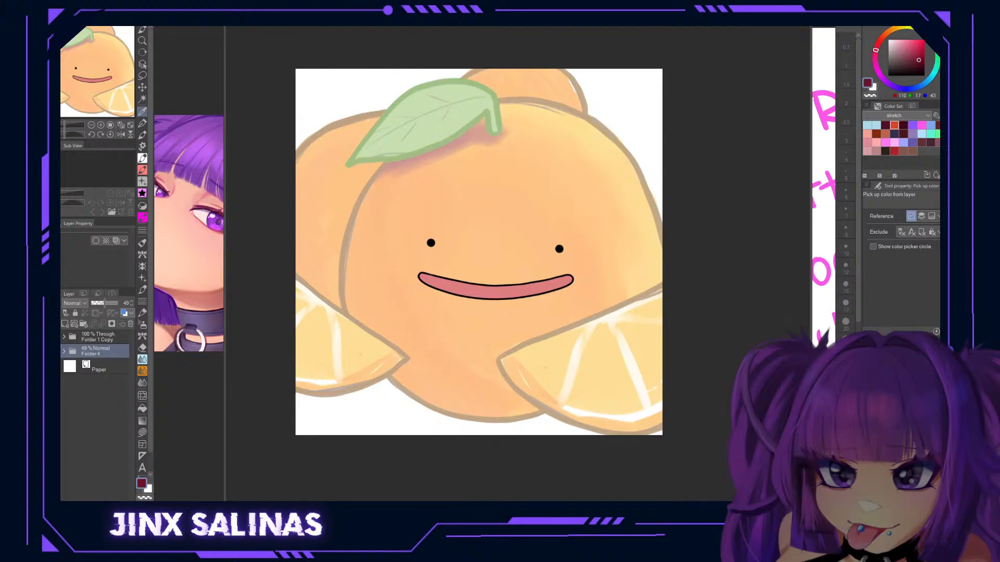
click(903, 134)
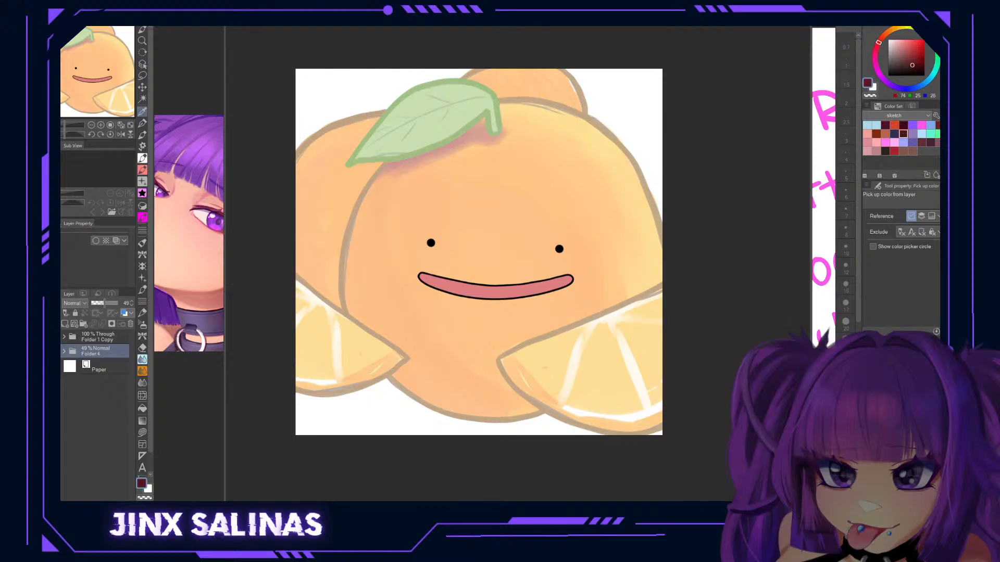
key(b)
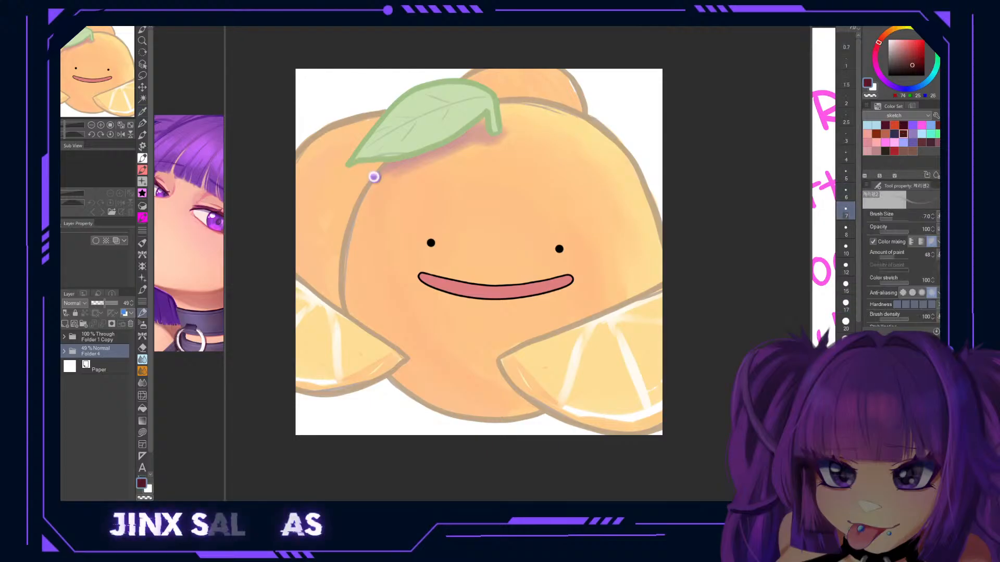
click(83, 324)
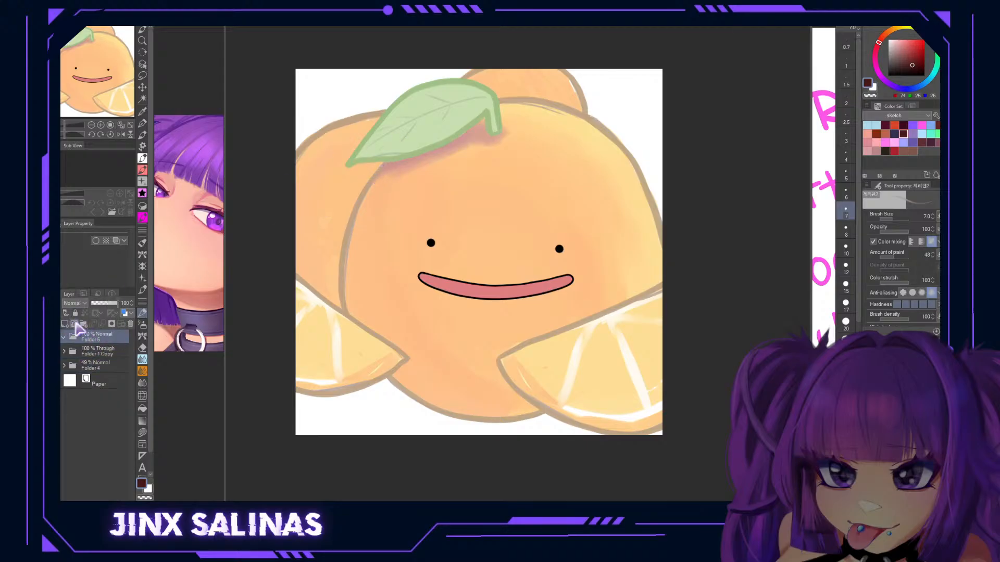
click(65, 323)
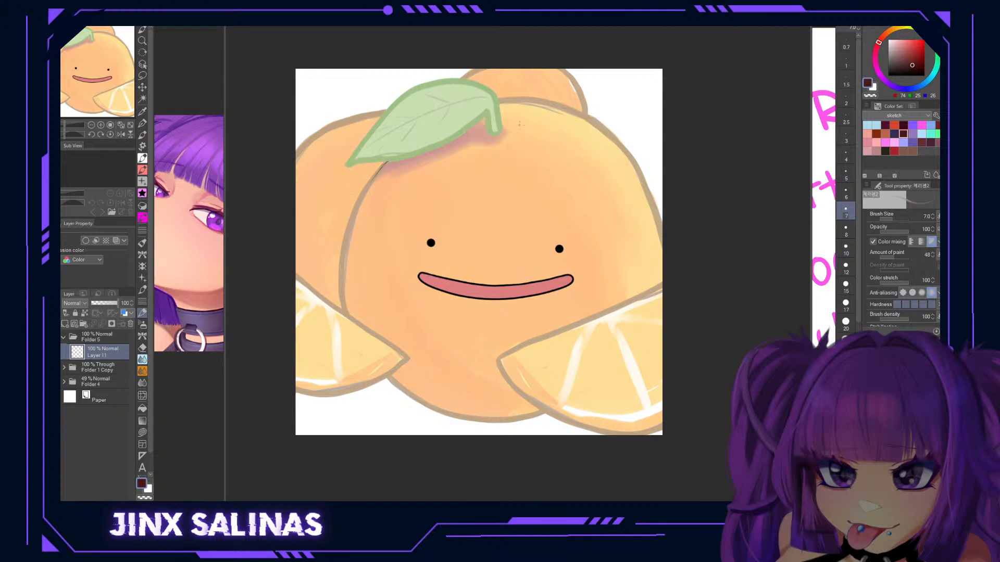
Ink the front orange's left edge between the leaf and the slice in dark maroon with the size 12 brush.
key(b)
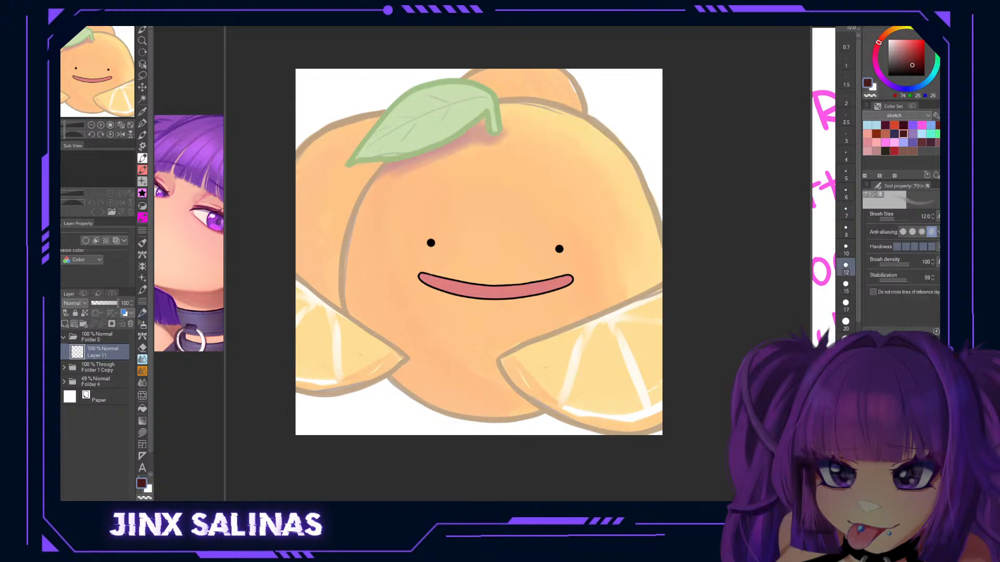
mouse_move(386, 163)
mouse_down()
mouse_move(350, 224)
mouse_move(345, 308)
mouse_move(343, 269)
mouse_move(345, 309)
mouse_move(342, 274)
mouse_up()
key(ctrl+z)
mouse_move(346, 312)
mouse_down()
mouse_move(343, 263)
mouse_move(384, 164)
mouse_move(367, 184)
mouse_move(342, 271)
mouse_move(343, 306)
mouse_up()
key(ctrl+z)
mouse_move(342, 261)
mouse_down()
mouse_move(342, 292)
mouse_move(352, 213)
mouse_move(344, 250)
mouse_move(380, 166)
mouse_up()
Rotate the canvas about -112° and ink the front orange's right edge in one long dark maroon curve.
key(r)
mouse_move(491, 377)
mouse_down()
mouse_move(517, 380)
mouse_move(597, 249)
mouse_up()
mouse_move(446, 134)
mouse_down()
mouse_move(412, 159)
mouse_move(363, 246)
mouse_up()
key(ctrl+z)
mouse_move(441, 136)
mouse_down()
mouse_move(393, 179)
mouse_move(363, 246)
mouse_move(375, 336)
mouse_up()
key(ctrl+z)
mouse_move(434, 140)
mouse_down()
mouse_move(368, 222)
mouse_move(361, 287)
mouse_move(378, 342)
mouse_up()
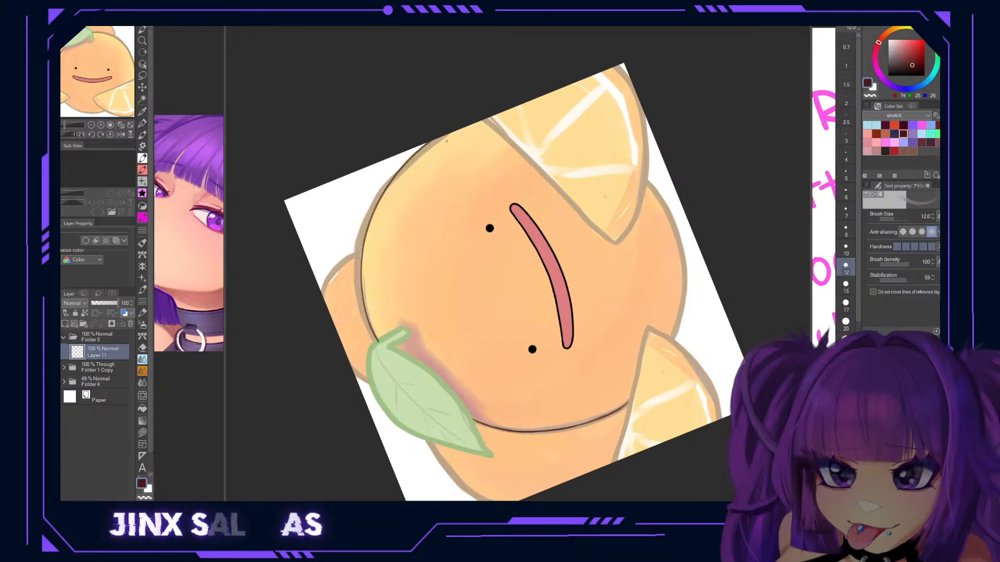
Ink the outer edges of the two oranges behind the front one in dark maroon.
mouse_move(352, 442)
mouse_down()
mouse_move(539, 405)
mouse_move(597, 160)
mouse_move(590, 155)
mouse_up()
mouse_move(365, 181)
mouse_down()
mouse_move(351, 255)
mouse_move(378, 327)
mouse_up()
mouse_move(371, 404)
mouse_down()
mouse_move(632, 371)
mouse_move(599, 191)
mouse_move(585, 180)
mouse_up()
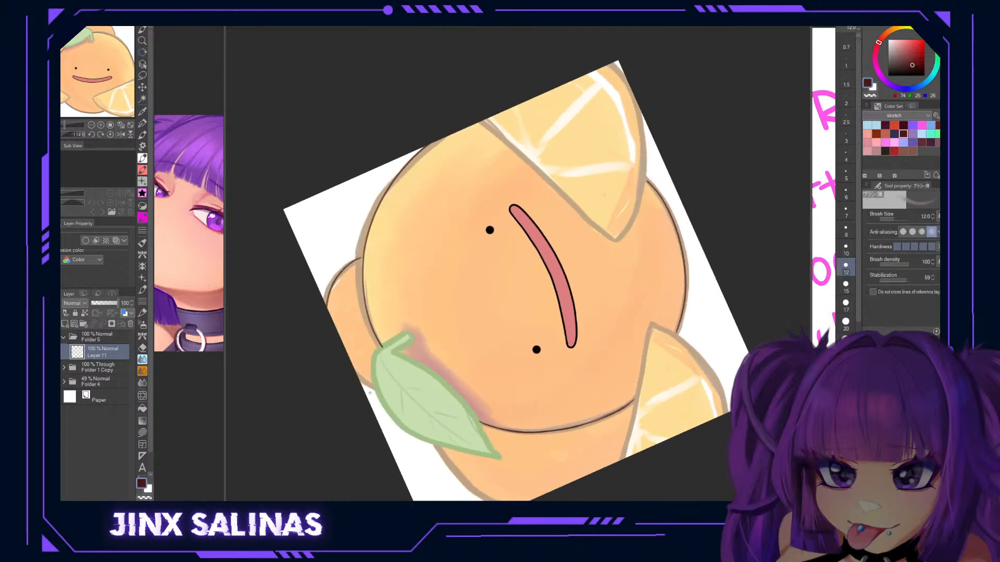
mouse_move(371, 393)
mouse_down()
mouse_move(581, 267)
mouse_move(330, 213)
mouse_move(289, 248)
mouse_move(273, 299)
mouse_up()
key(r)
mouse_move(611, 165)
mouse_down()
mouse_move(651, 205)
mouse_move(657, 234)
mouse_move(677, 197)
mouse_up()
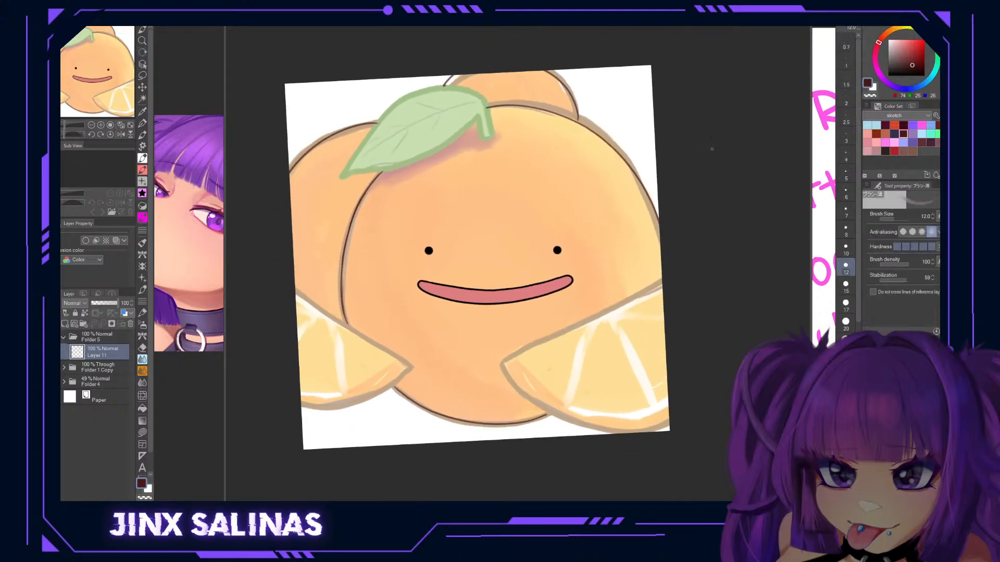
drag(705, 161, 699, 168)
drag(691, 344, 663, 310)
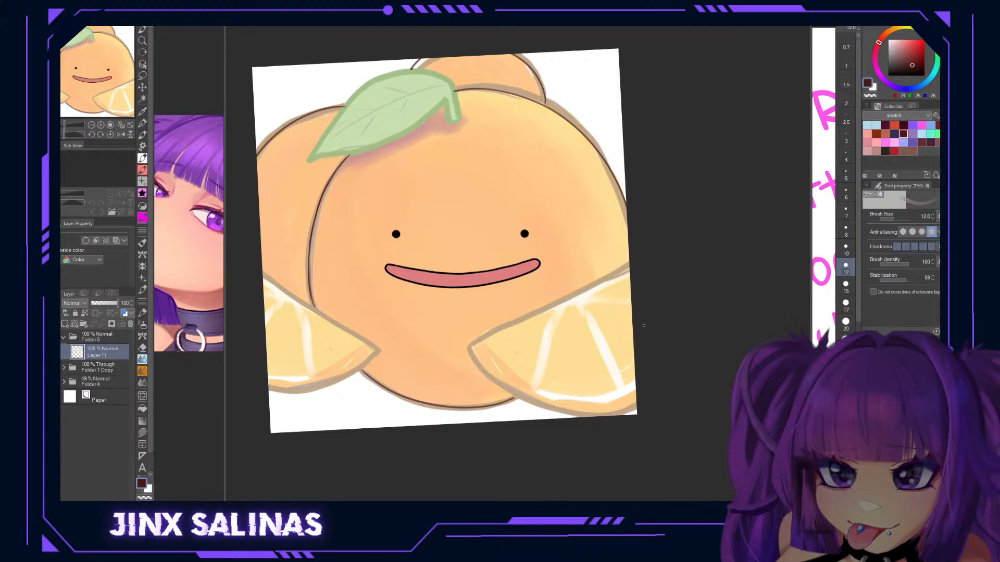
Raise the Folder 4 artwork to 100% opacity and sample the bright orange from the front orange's skin.
click(112, 367)
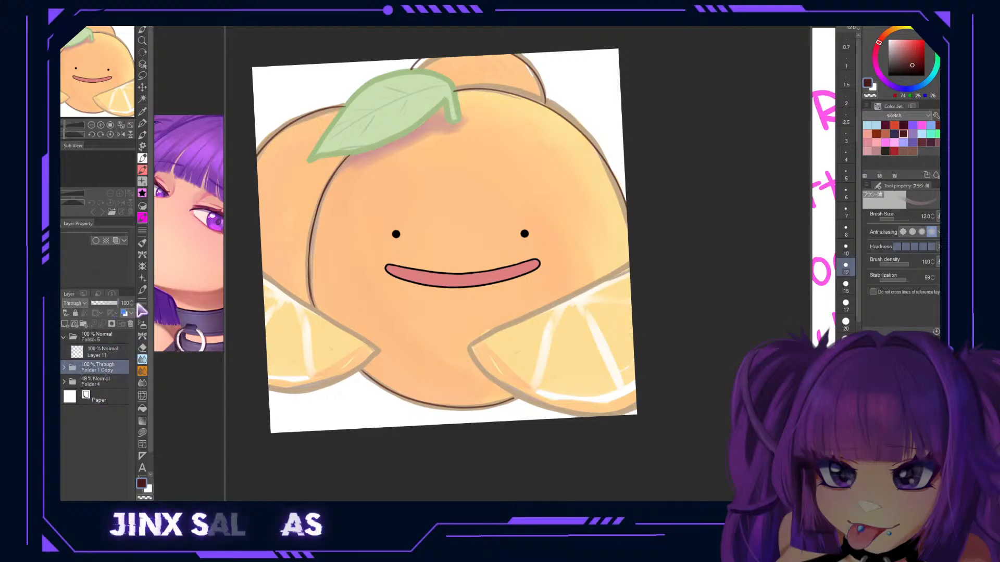
click(115, 379)
click(116, 303)
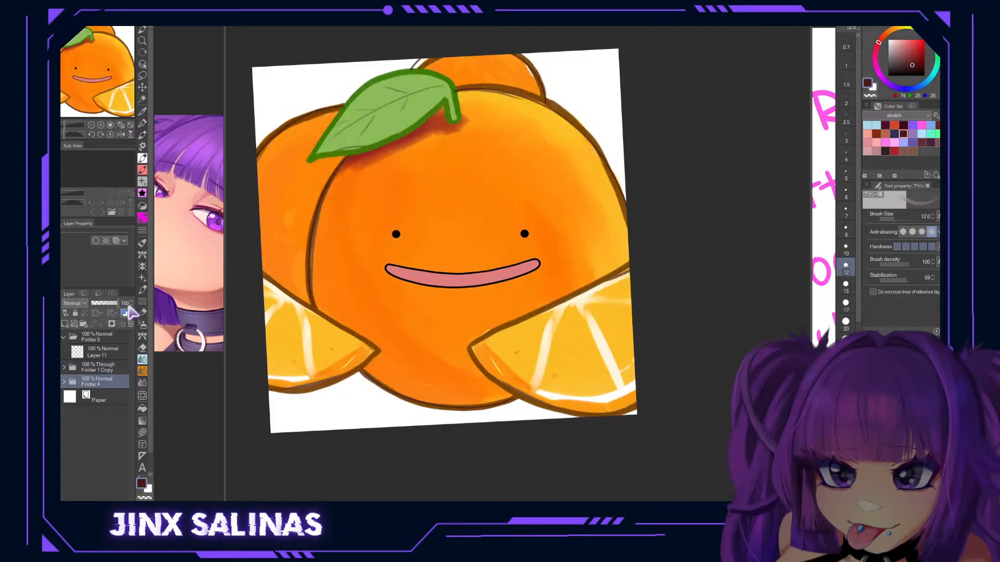
alt+click(379, 214)
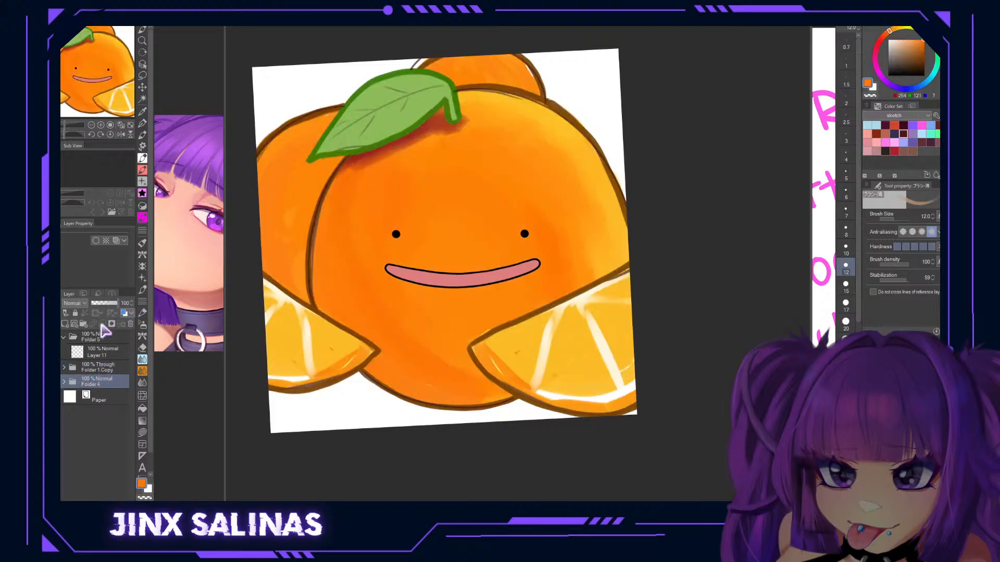
Lower Folder 4 to 37% opacity and add a new folder containing an empty layer above it.
click(101, 303)
click(83, 324)
click(65, 324)
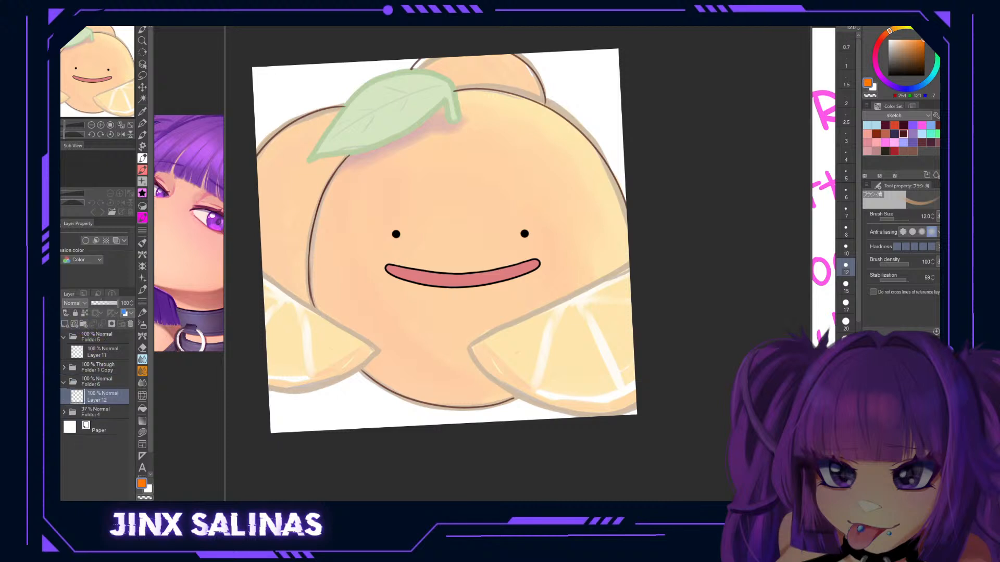
Outline the rear orange beside the leaf and continue along the front orange's underside in orange with the size 25 G-pen.
key(p)
drag(351, 157, 350, 157)
mouse_move(345, 108)
mouse_down()
mouse_move(282, 131)
mouse_move(251, 175)
mouse_move(256, 159)
mouse_move(264, 273)
mouse_move(273, 269)
mouse_move(262, 265)
mouse_move(334, 316)
mouse_up()
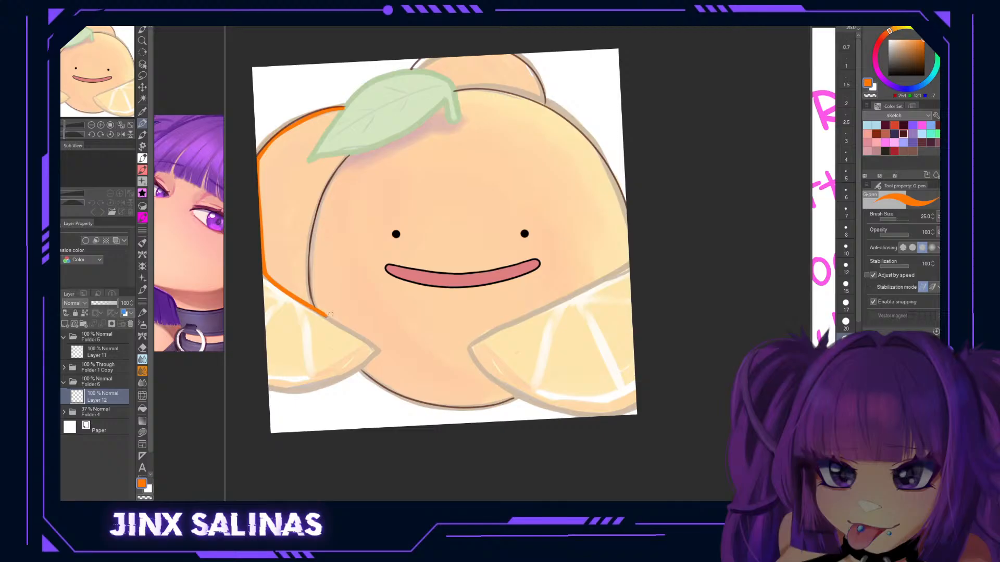
key(r)
drag(654, 162, 619, 352)
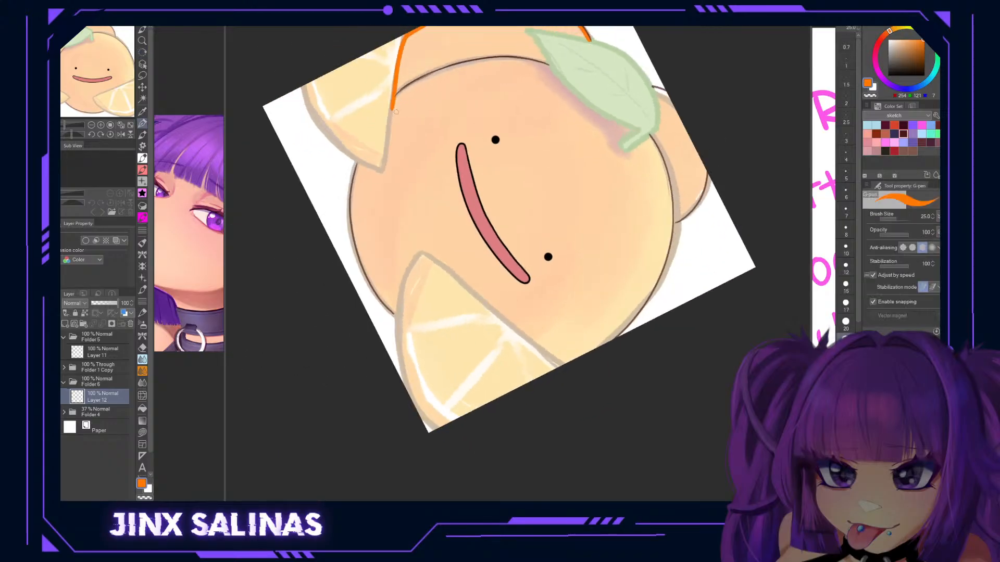
mouse_move(392, 108)
mouse_down()
mouse_move(356, 179)
mouse_move(367, 270)
mouse_up()
mouse_move(353, 223)
mouse_down()
mouse_move(394, 315)
mouse_move(385, 302)
mouse_move(568, 374)
mouse_move(620, 216)
mouse_move(606, 186)
mouse_up()
key(ctrl+z)
Extend the orange outline up the front orange's side from the slice to the leaf and around the upper rear orange.
key(r)
drag(638, 260, 520, 71)
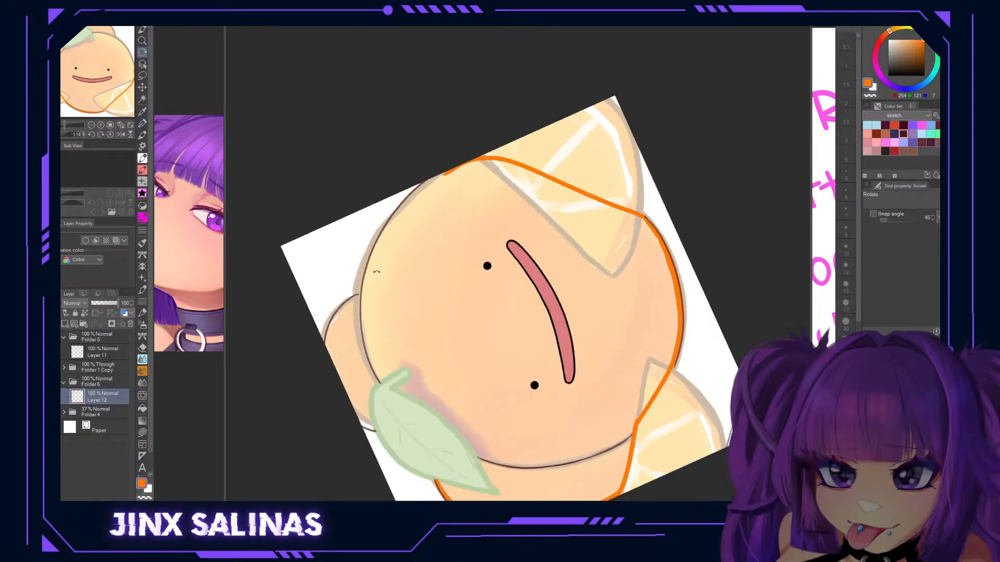
key(p)
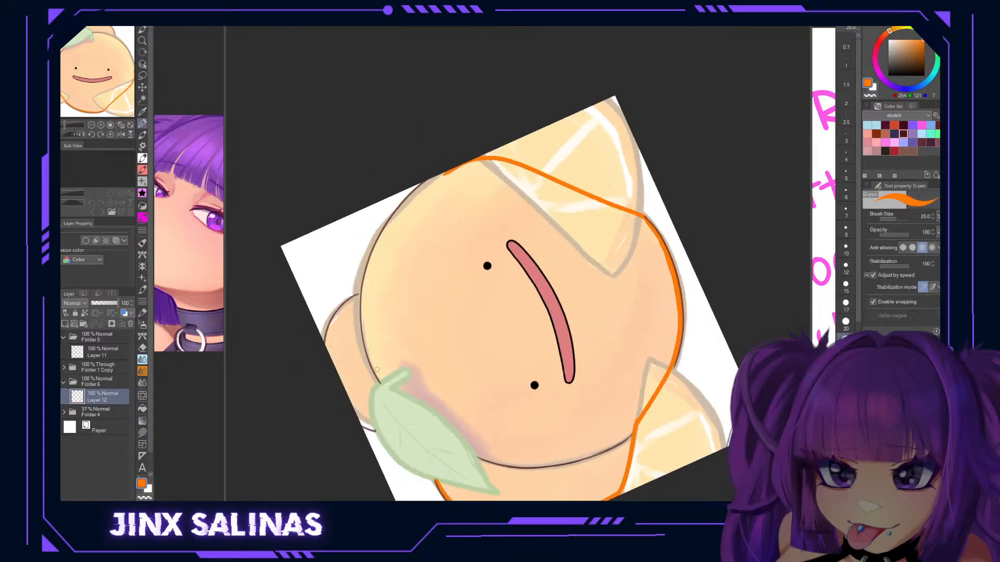
drag(383, 384, 363, 324)
mouse_move(371, 366)
mouse_down()
mouse_move(363, 317)
mouse_move(373, 264)
mouse_up()
mouse_move(362, 305)
mouse_down()
mouse_move(385, 230)
mouse_move(444, 173)
mouse_up()
drag(359, 295, 324, 342)
Close the orange silhouette by joining the two rear oranges' outlines with a stroke across the leaf.
key(r)
mouse_move(491, 206)
mouse_down()
mouse_move(576, 339)
mouse_move(576, 315)
mouse_up()
drag(550, 270, 581, 303)
key(ctrl+z)
key(space)
drag(561, 199, 606, 251)
drag(388, 173, 376, 253)
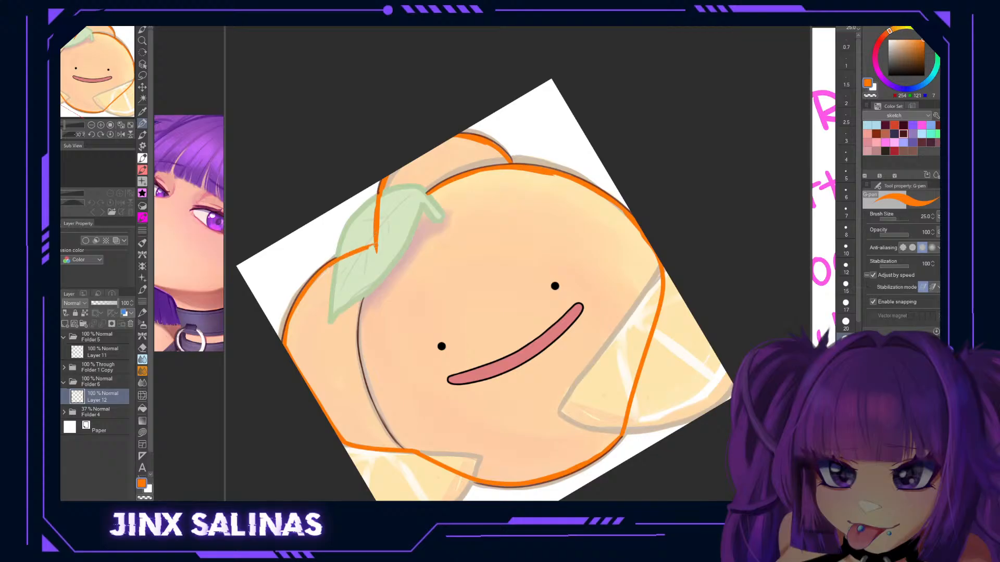
Straighten the view and fill the enclosed silhouette of all three oranges with flat bright orange.
key(space)
key(ctrl+space)
drag(587, 268, 546, 249)
key(shift+space)
drag(652, 174, 664, 244)
key(ctrl+space)
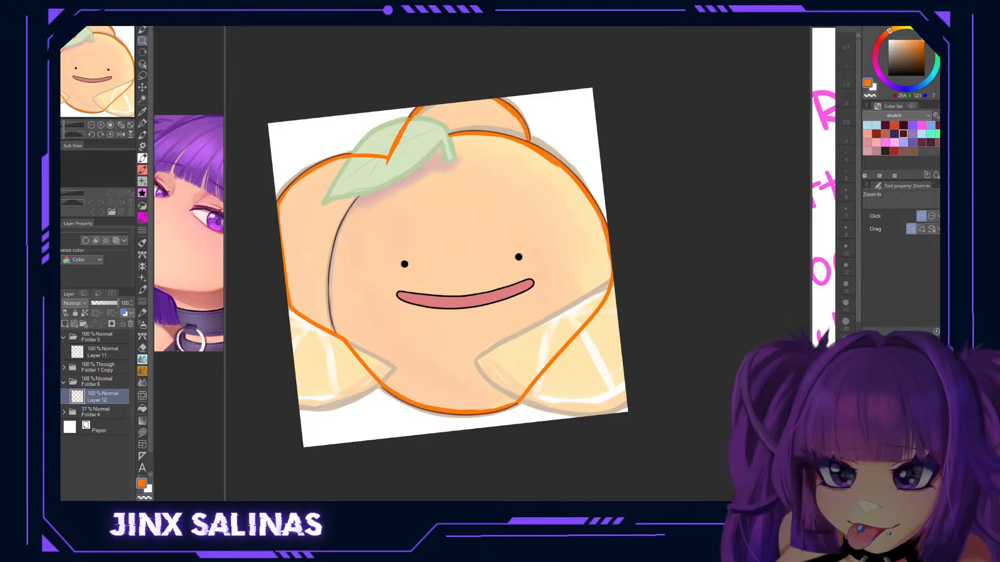
key(g)
click(576, 259)
key(space)
drag(619, 272, 631, 282)
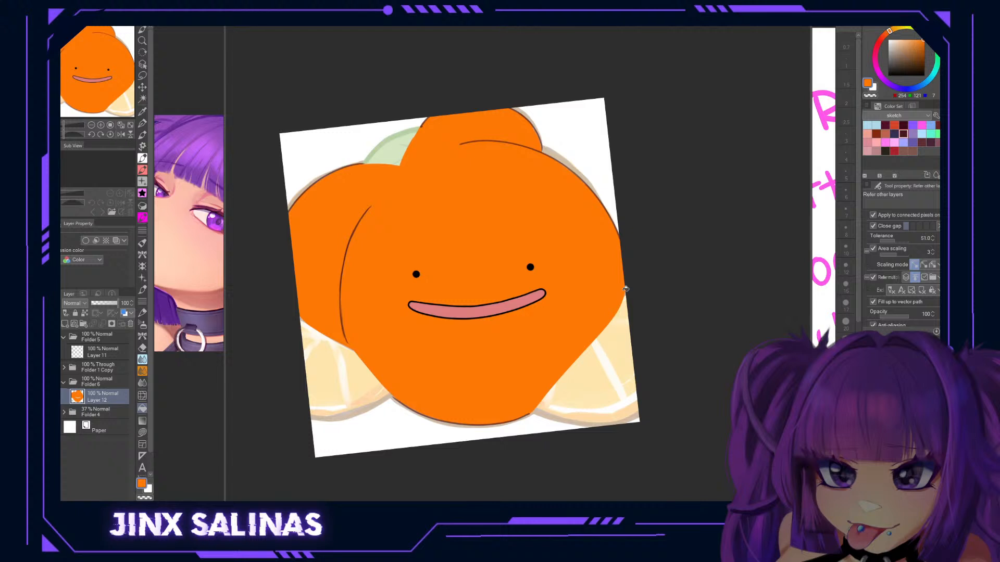
Add an empty layer above the maroon line art on Layer 11 and choose a dark green for the line brush.
click(110, 352)
click(65, 323)
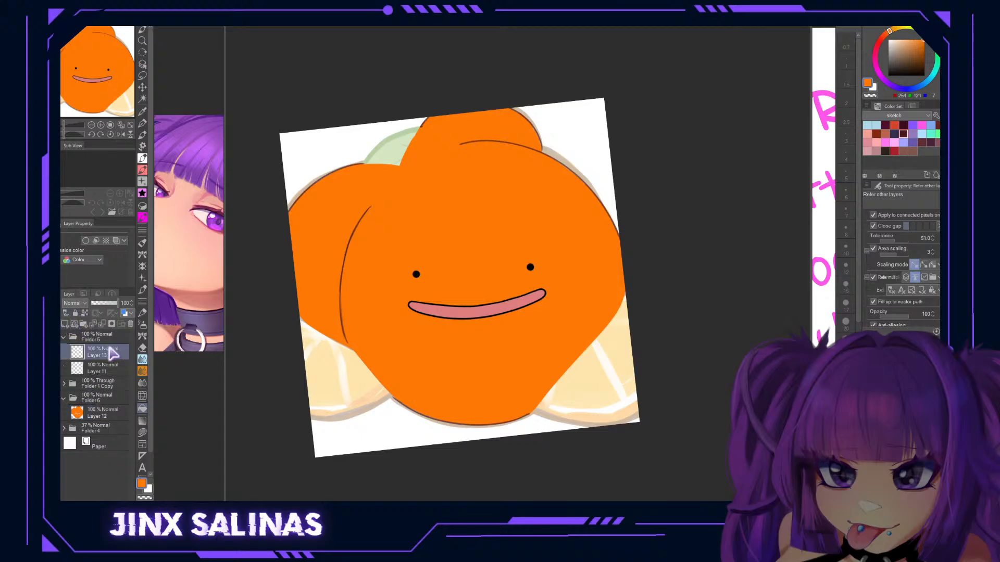
click(936, 134)
click(911, 57)
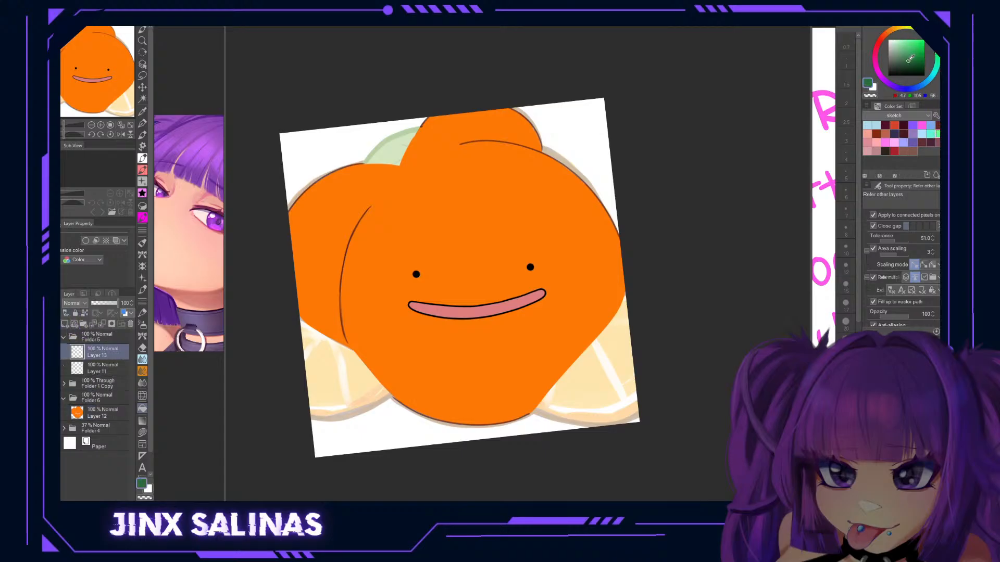
click(909, 62)
key(b)
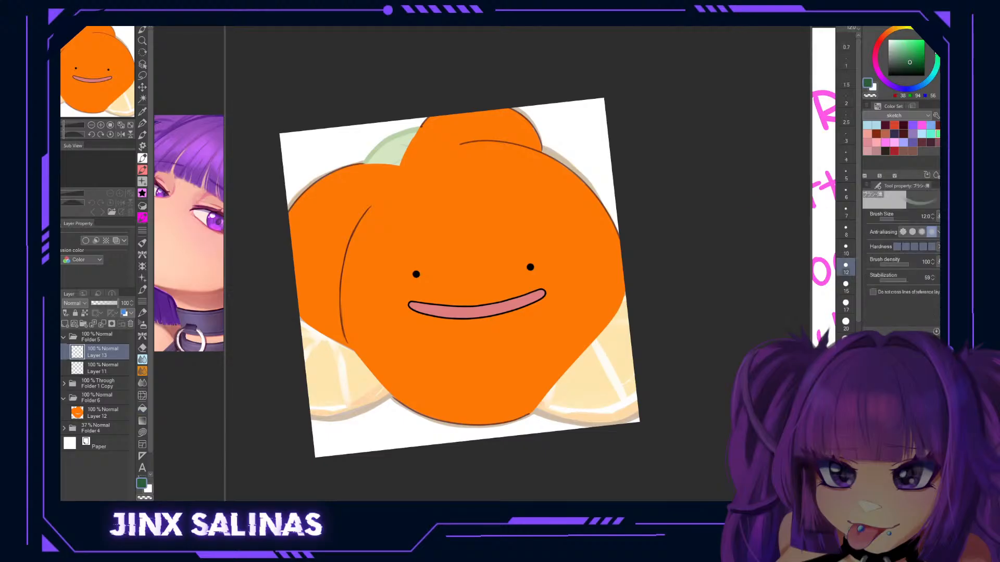
Lower the flat orange fill layer to 44% opacity and reselect the empty line layer, Layer 13.
click(102, 412)
click(102, 303)
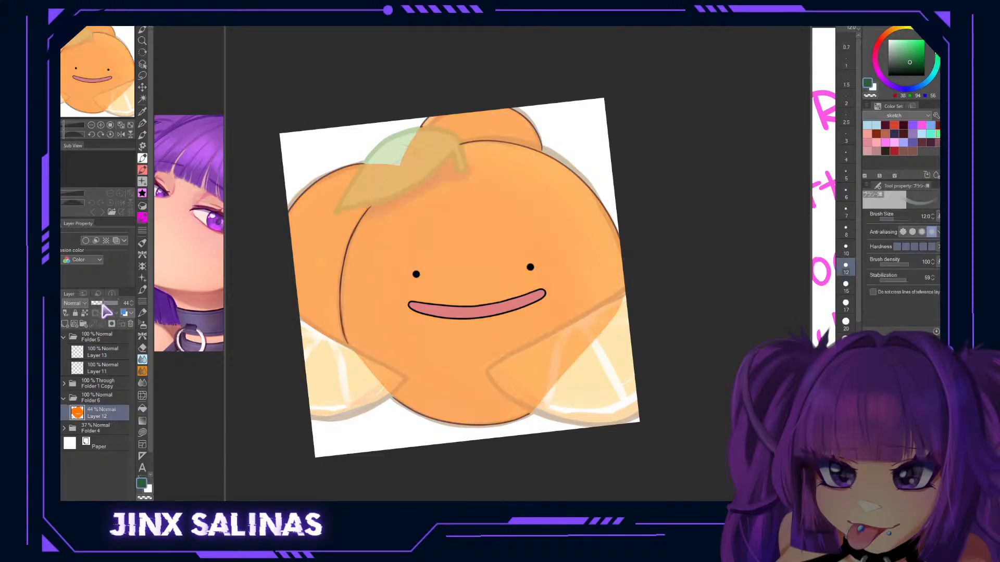
click(107, 353)
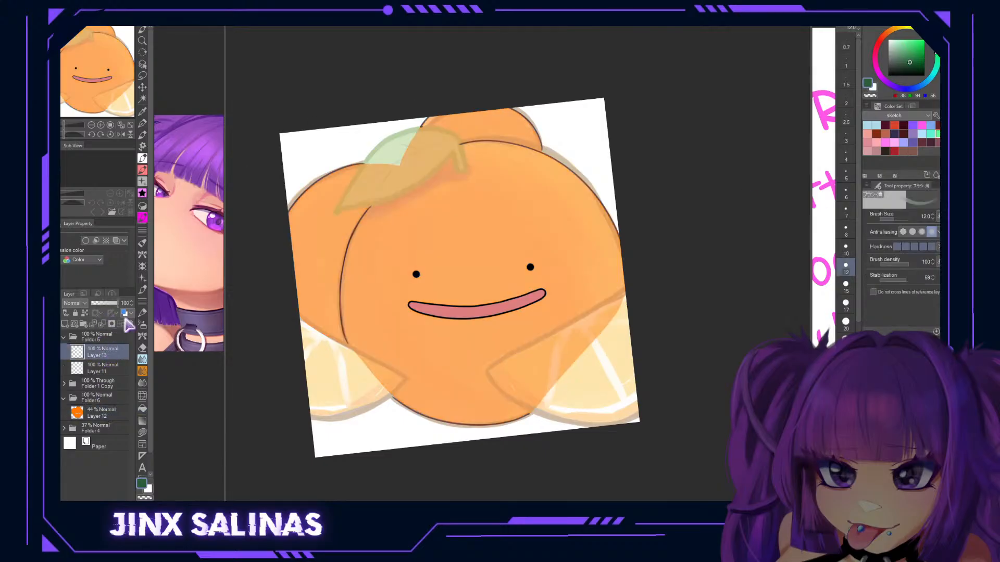
Ink the stem and large leaf's outline in dark green and add a small second leaf beside the stem.
drag(458, 137, 465, 170)
mouse_move(452, 154)
mouse_down()
mouse_move(390, 196)
mouse_move(335, 214)
mouse_up()
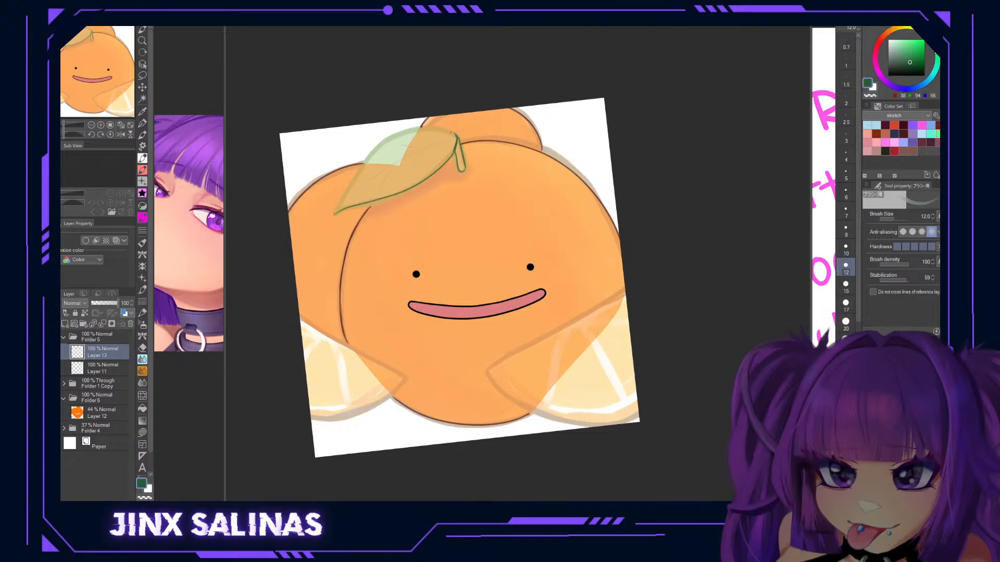
mouse_move(459, 132)
mouse_down()
mouse_move(498, 112)
mouse_move(475, 145)
mouse_move(489, 124)
mouse_up()
mouse_move(450, 130)
mouse_down()
mouse_move(373, 151)
mouse_move(340, 208)
mouse_up()
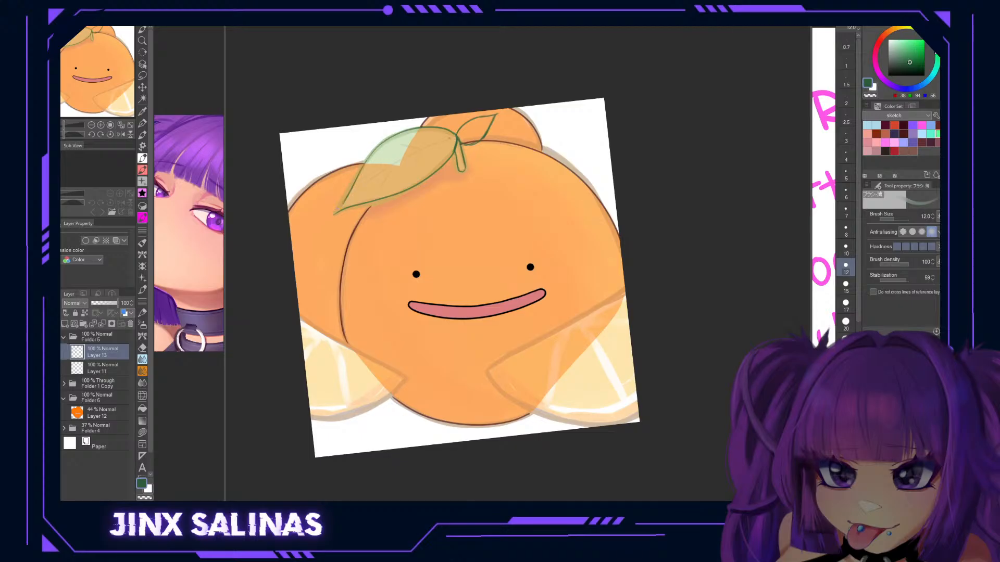
Draw the midribs and side veins inside both leaves in dark green.
drag(403, 158, 343, 207)
mouse_move(395, 145)
mouse_down()
mouse_move(381, 149)
mouse_move(397, 148)
mouse_move(397, 193)
mouse_move(356, 188)
mouse_up()
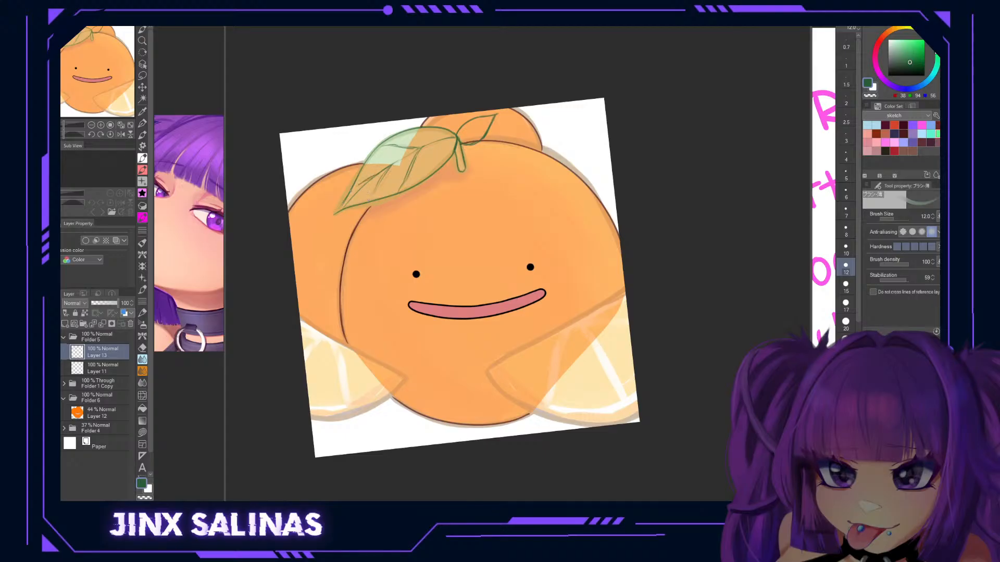
drag(484, 123, 467, 133)
Add an empty layer above the leaf lines, then select Layer 11 and sample dark maroon from the orange's outline.
click(65, 324)
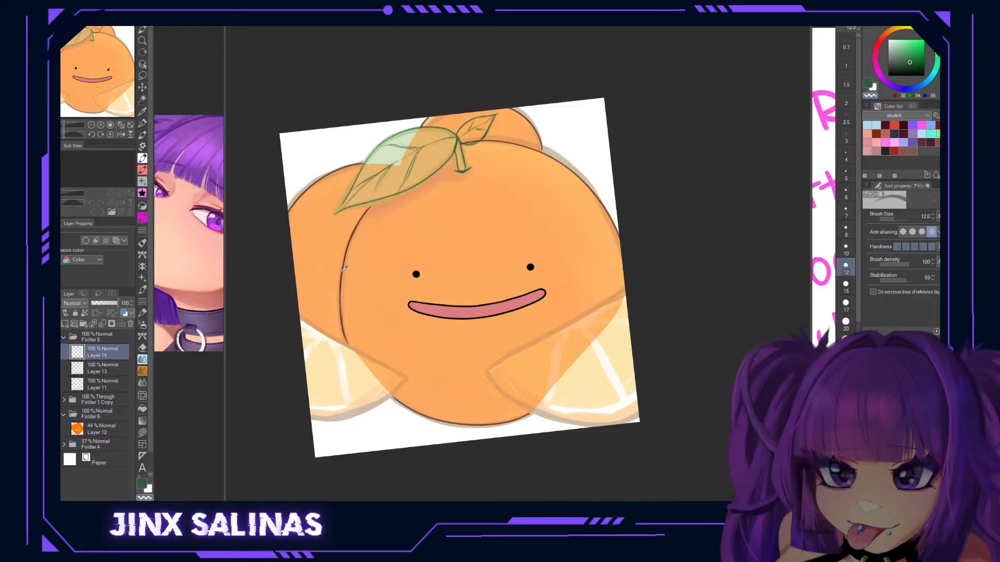
click(113, 371)
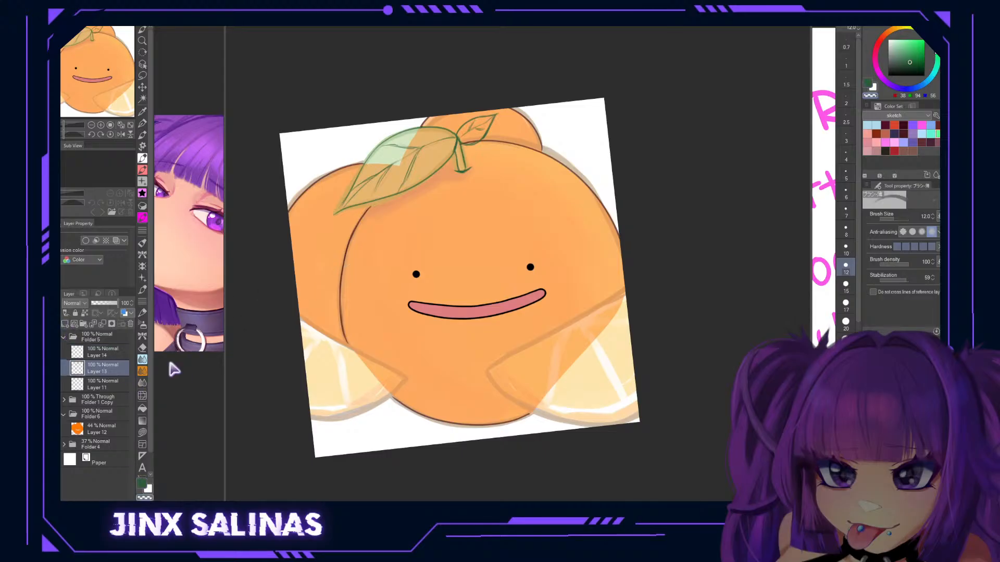
click(107, 386)
alt+click(344, 259)
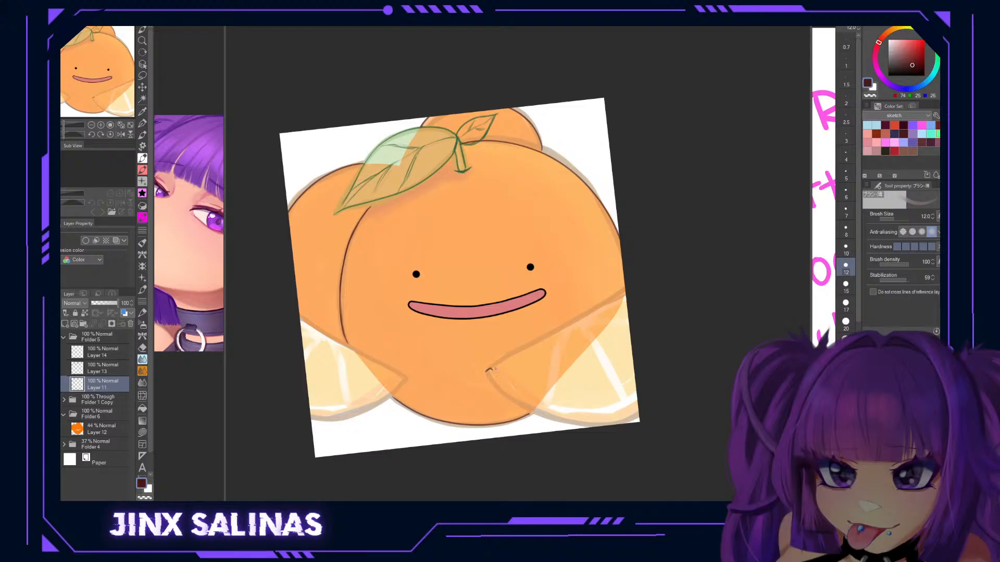
Rotate the canvas and ink the larger orange slice's tip and curved rind edge in dark maroon.
key(r)
mouse_move(692, 305)
mouse_down()
mouse_move(678, 342)
mouse_move(576, 432)
mouse_up()
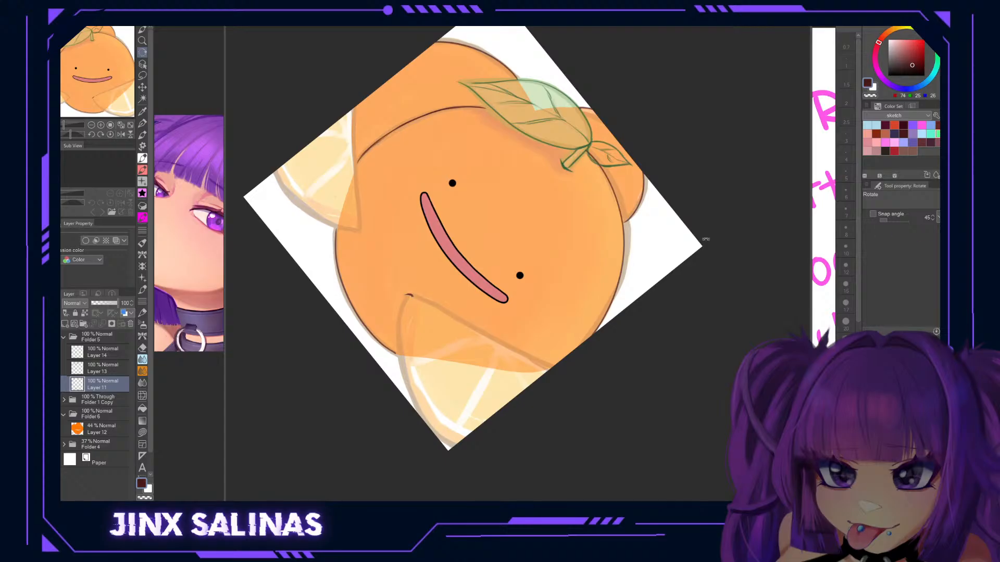
key(b)
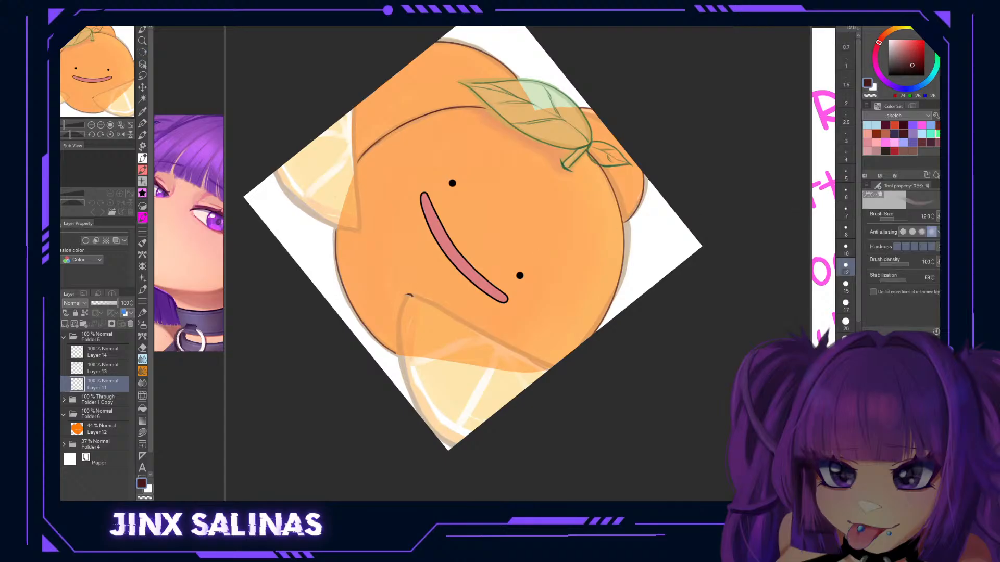
mouse_move(409, 295)
mouse_down()
mouse_move(398, 353)
mouse_move(412, 413)
mouse_move(443, 447)
mouse_up()
mouse_move(412, 296)
mouse_down()
mouse_move(398, 348)
mouse_move(417, 407)
mouse_move(450, 437)
mouse_up()
drag(394, 155, 392, 207)
drag(573, 102, 672, 184)
drag(521, 172, 514, 284)
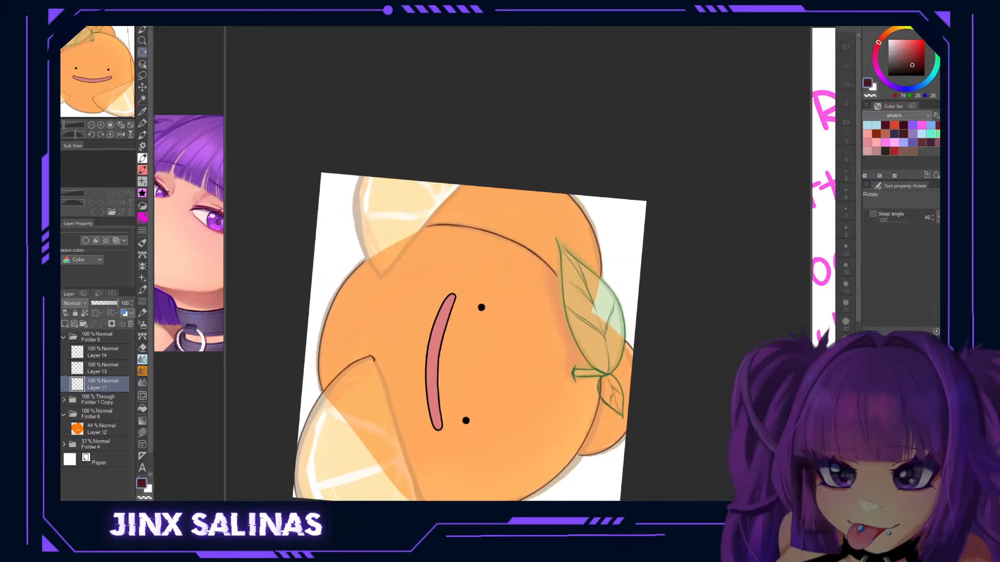
Ink the smaller orange slice's tip and curved rind edge in dark maroon.
key(b)
mouse_move(380, 277)
mouse_down()
mouse_move(356, 210)
mouse_move(359, 176)
mouse_move(361, 244)
mouse_move(379, 277)
mouse_move(529, 395)
mouse_move(582, 379)
mouse_up()
key(ctrl+z)
drag(582, 323, 391, 316)
Choose a reddish brown and ink the straight cut edges of both orange slices on a new layer above Layer 11.
click(885, 33)
click(909, 55)
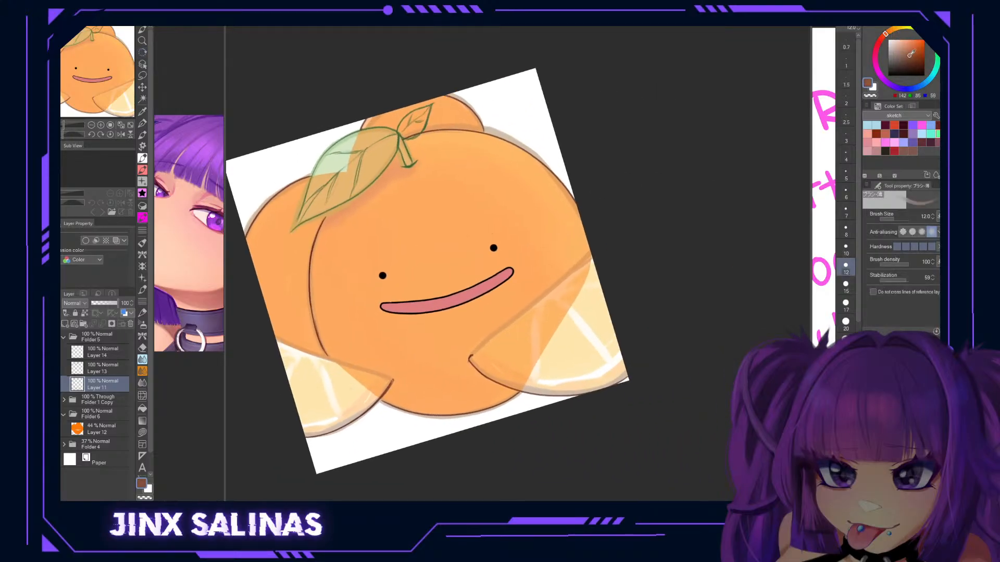
click(66, 323)
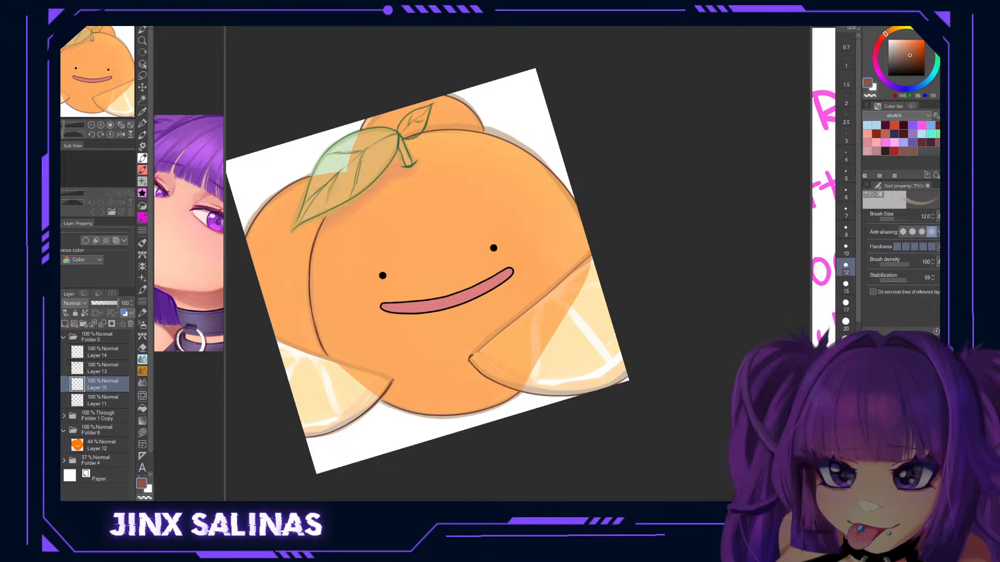
mouse_move(480, 415)
mouse_down()
mouse_move(521, 375)
mouse_move(539, 330)
mouse_move(489, 433)
mouse_up()
key(ctrl+z)
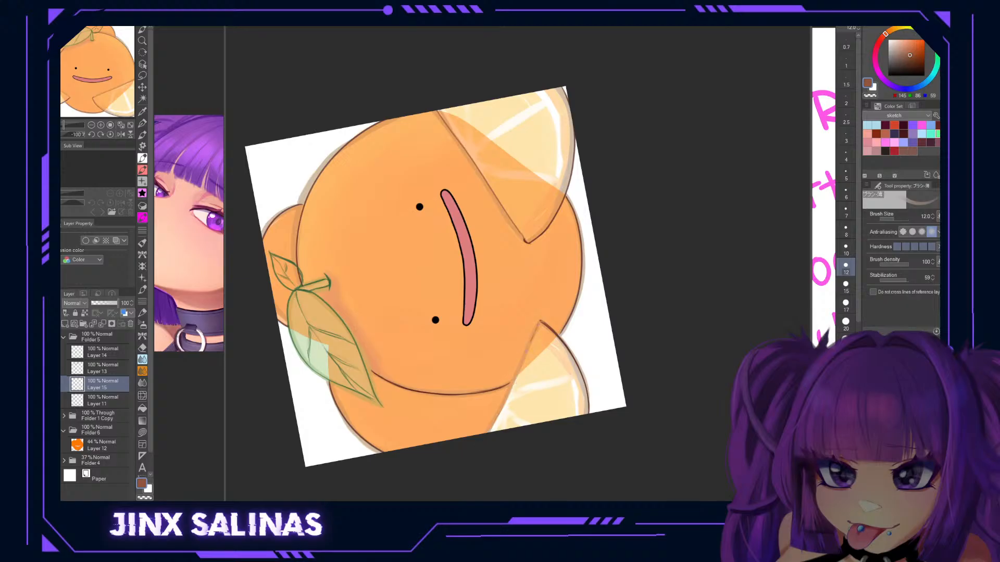
drag(686, 207, 576, 408)
drag(619, 370, 642, 380)
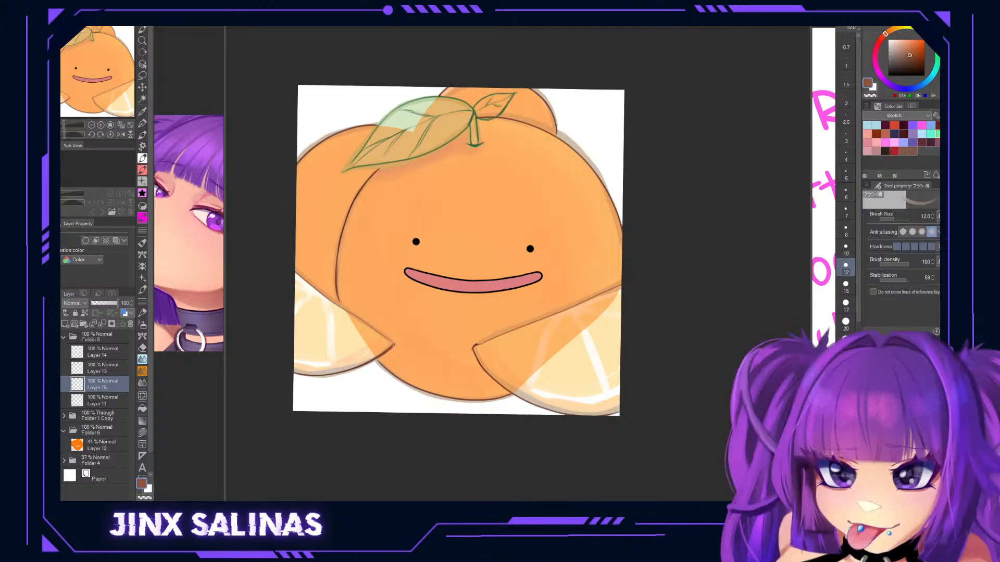
Restore the orange fill layer to 100% opacity and add an empty layer above it with bright red-orange as the colour.
click(96, 441)
drag(115, 304, 141, 306)
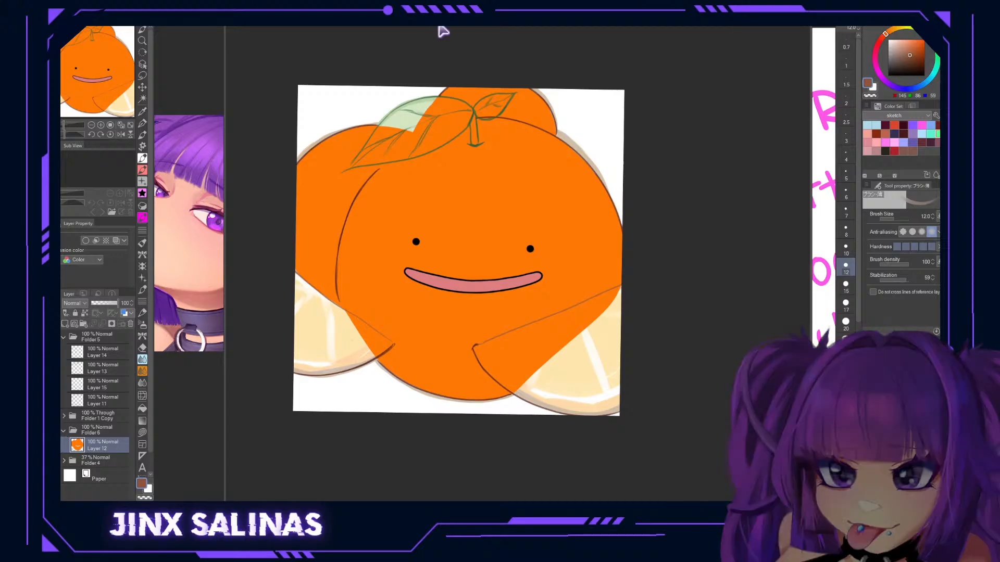
click(918, 42)
click(65, 324)
key(r)
drag(669, 205, 564, 346)
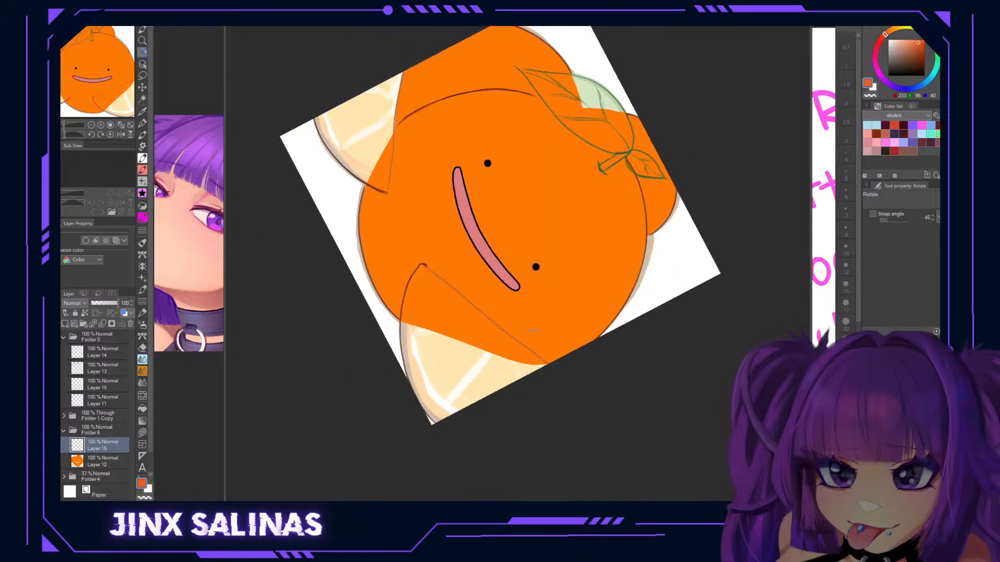
click(828, 319)
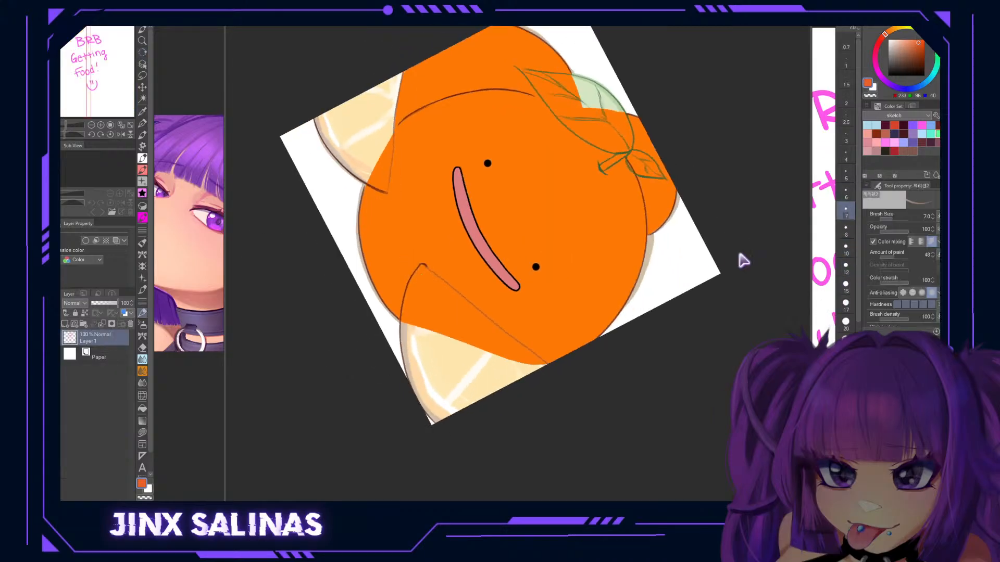
Set the brush size to 40 and paint the curved rinds of both orange slices in red-orange.
click(846, 304)
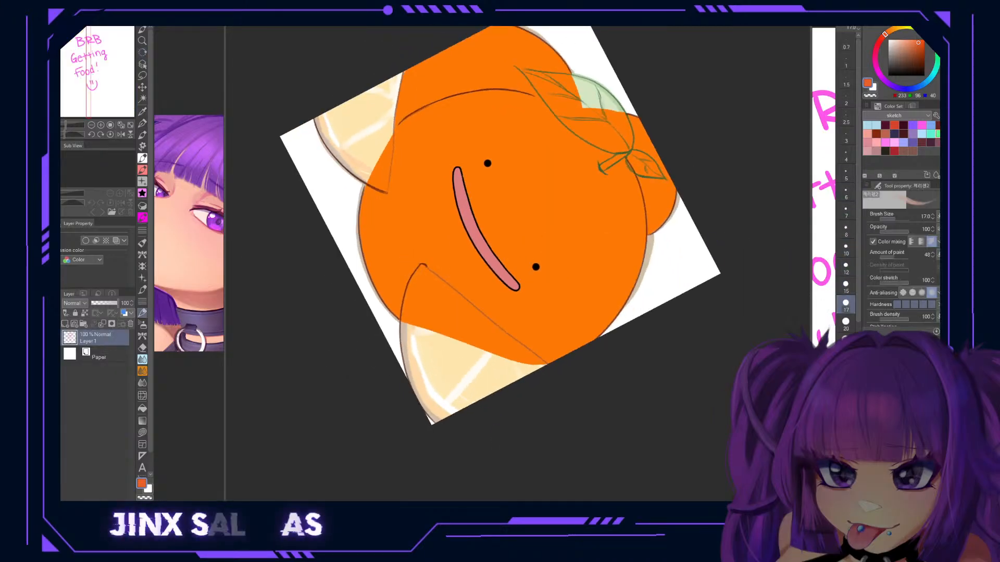
click(506, 441)
click(845, 378)
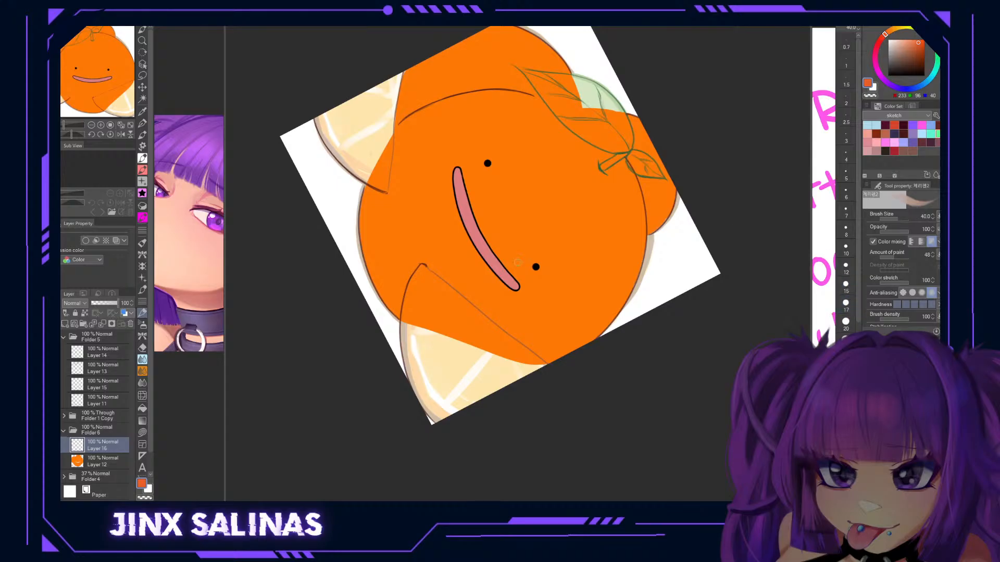
mouse_move(423, 265)
mouse_down()
mouse_move(407, 291)
mouse_move(402, 339)
mouse_move(407, 380)
mouse_move(431, 420)
mouse_up()
drag(412, 379, 459, 442)
drag(449, 316, 487, 410)
mouse_move(357, 204)
mouse_down()
mouse_move(360, 233)
mouse_move(363, 225)
mouse_move(404, 273)
mouse_move(372, 251)
mouse_move(415, 283)
mouse_up()
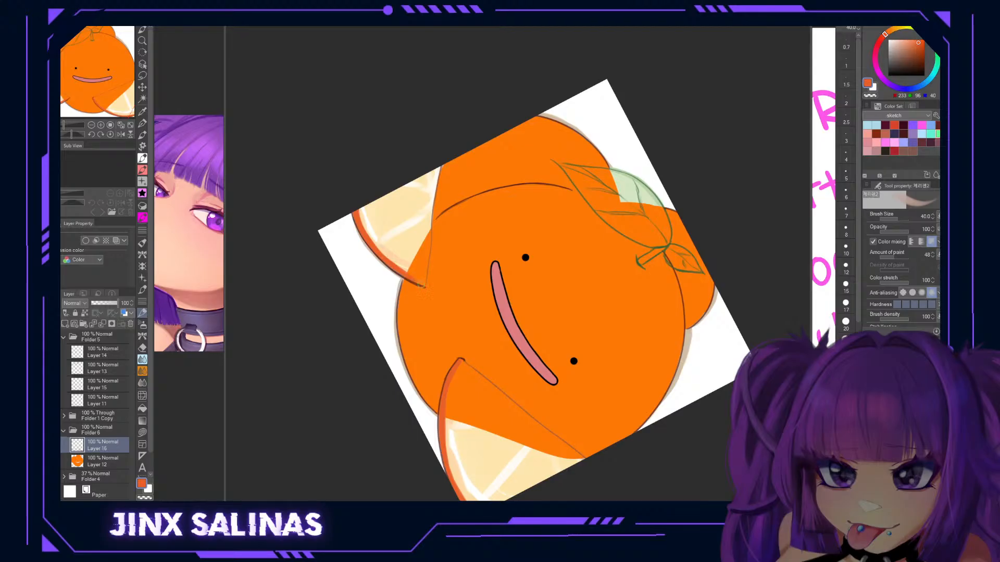
drag(562, 286, 542, 256)
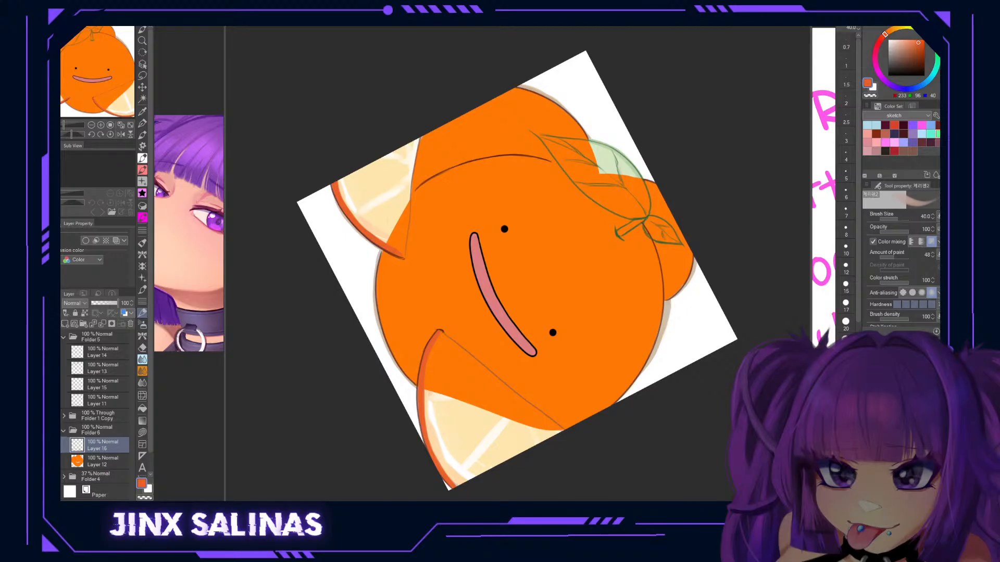
Add a layer below the rind layer and paint a pale peach pith band along the inside of the larger slice's rind.
click(65, 324)
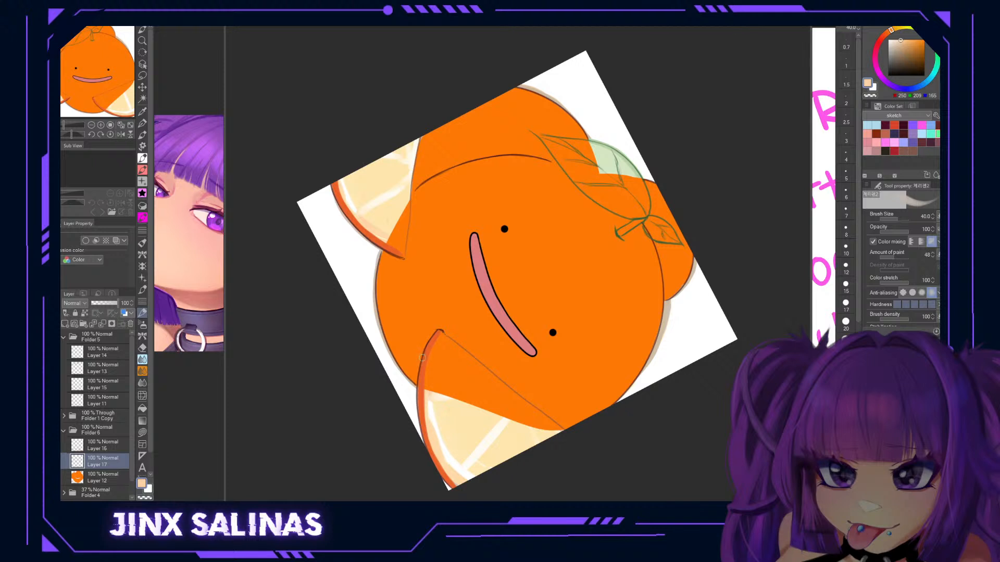
mouse_move(439, 338)
mouse_down()
mouse_move(428, 418)
mouse_move(451, 468)
mouse_up()
drag(432, 411, 466, 487)
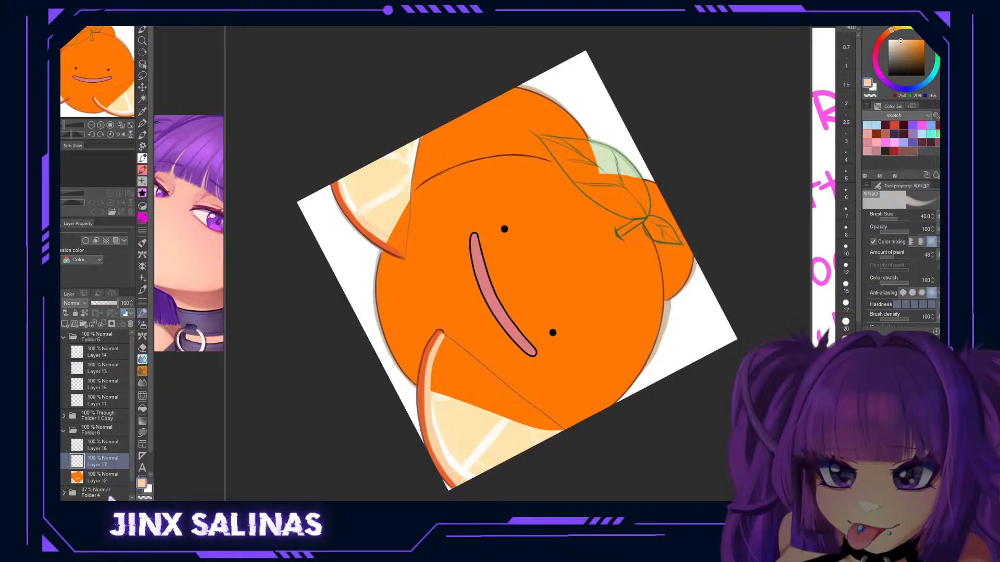
Set the guide folder's opacity to 0% and tidy the larger slice's pith band on Layer 17.
click(106, 492)
drag(98, 304, 91, 308)
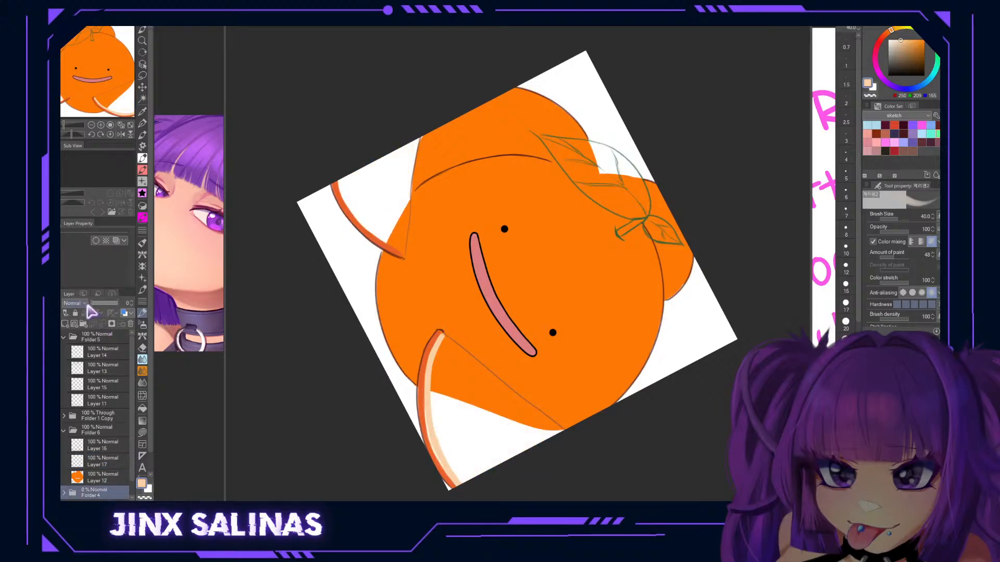
click(104, 447)
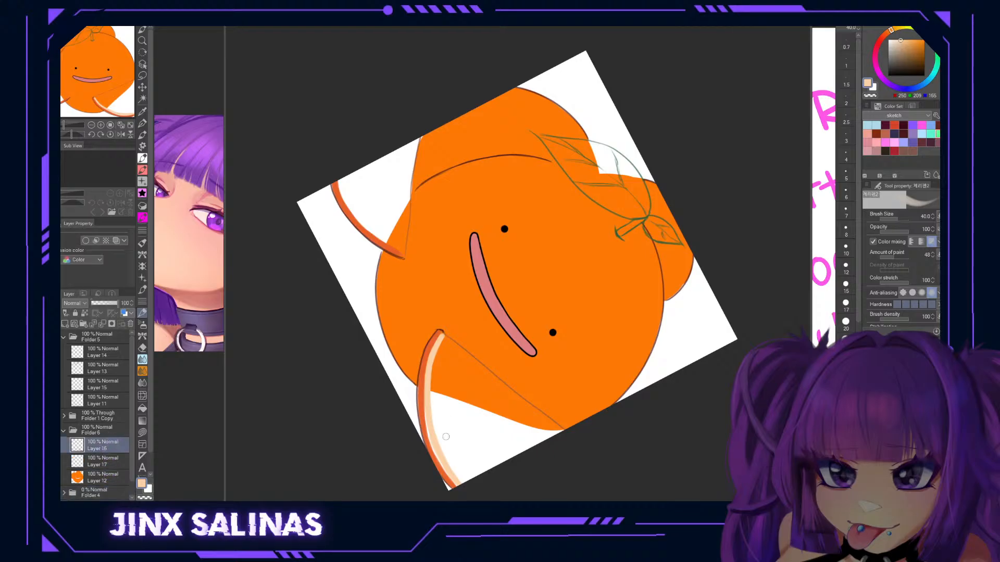
mouse_move(428, 368)
mouse_down()
mouse_move(440, 455)
mouse_move(428, 415)
mouse_move(430, 436)
mouse_move(447, 470)
mouse_move(427, 418)
mouse_move(457, 487)
mouse_up()
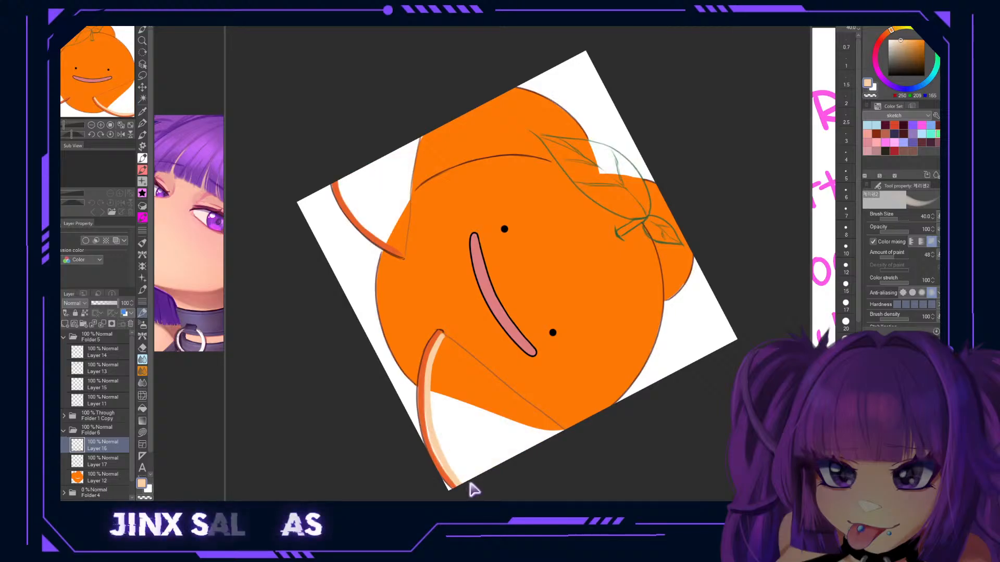
click(64, 446)
click(64, 446)
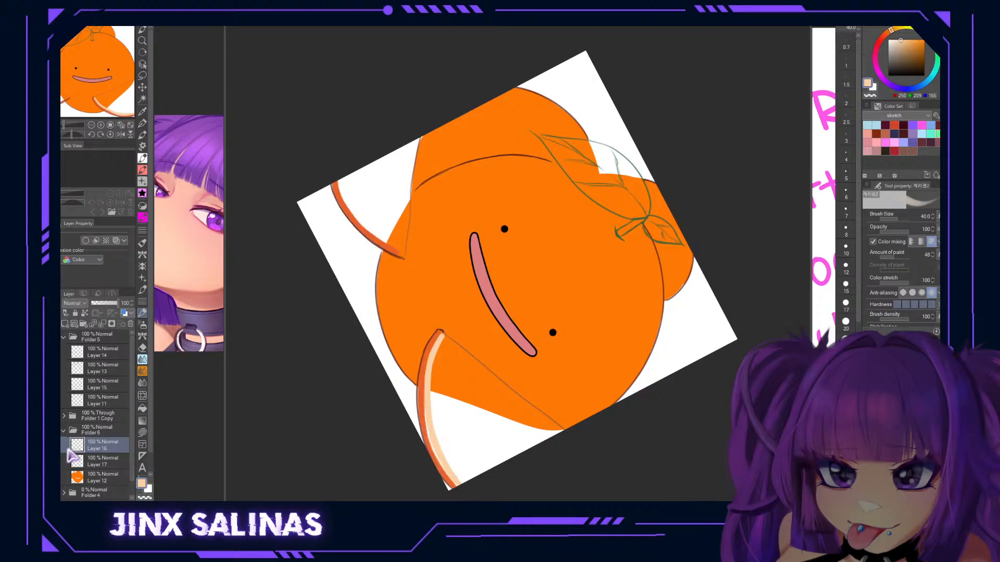
click(99, 461)
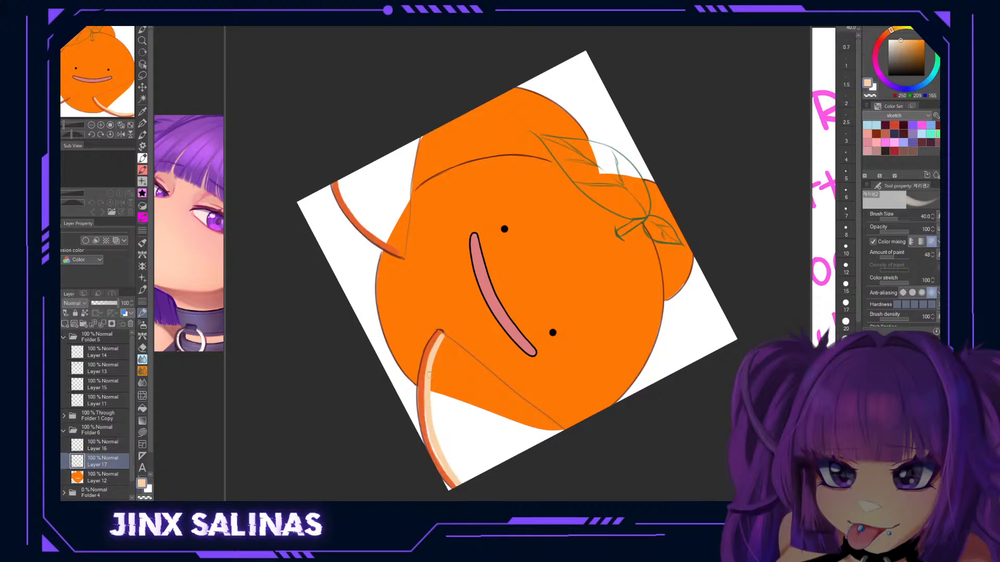
drag(427, 412, 435, 447)
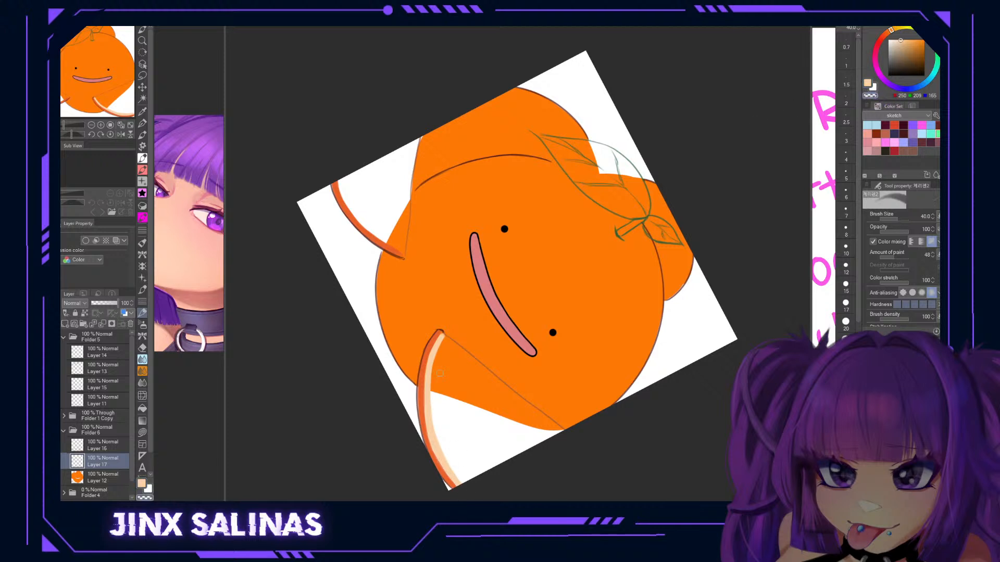
drag(433, 412, 438, 437)
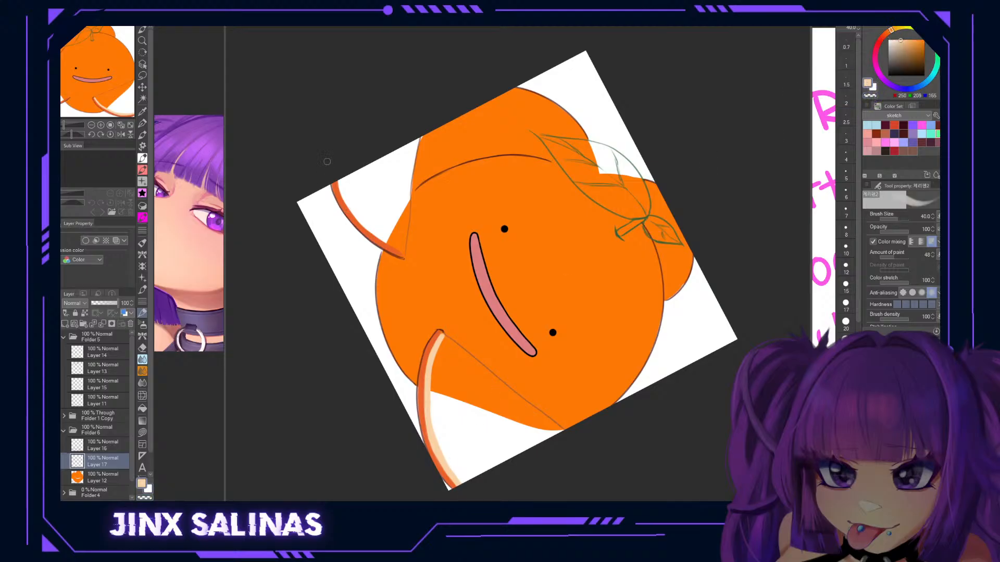
Paint pale peach pith along the smaller slice's rind and along the straight cut edges of both slices.
mouse_move(338, 178)
mouse_down()
mouse_move(369, 224)
mouse_move(353, 211)
mouse_move(396, 247)
mouse_up()
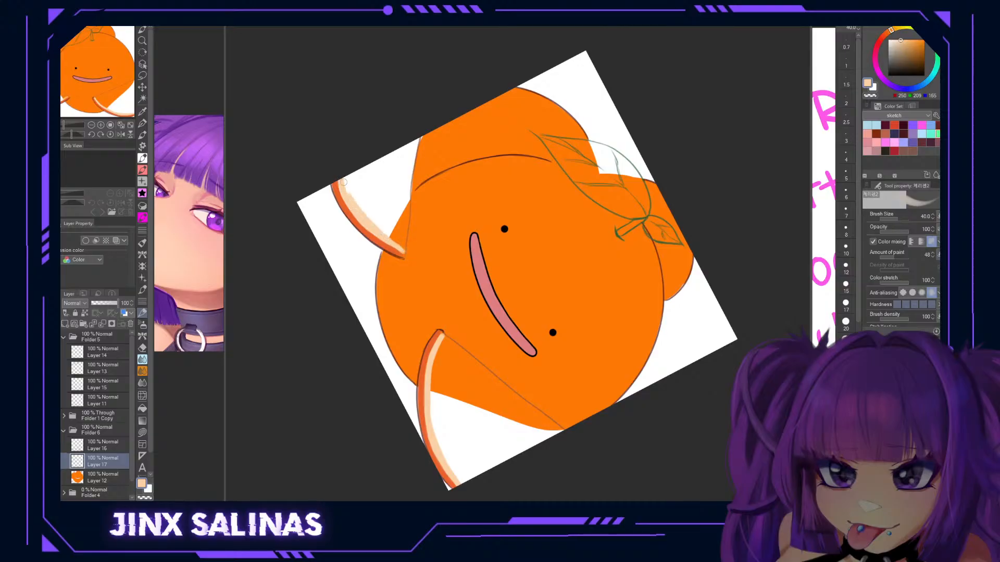
mouse_move(345, 184)
mouse_down()
mouse_move(365, 220)
mouse_move(396, 243)
mouse_up()
drag(401, 250, 417, 139)
mouse_move(442, 334)
mouse_down()
mouse_move(575, 440)
mouse_move(524, 401)
mouse_move(565, 433)
mouse_up()
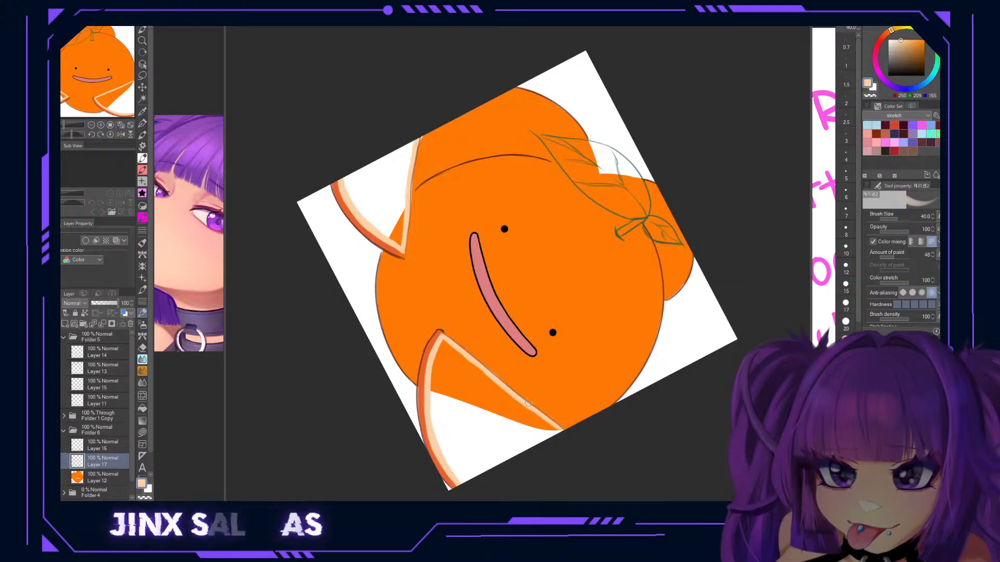
mouse_move(444, 341)
mouse_down()
mouse_move(431, 374)
mouse_move(448, 393)
mouse_up()
mouse_move(572, 257)
mouse_down()
mouse_move(495, 333)
mouse_move(359, 268)
mouse_up()
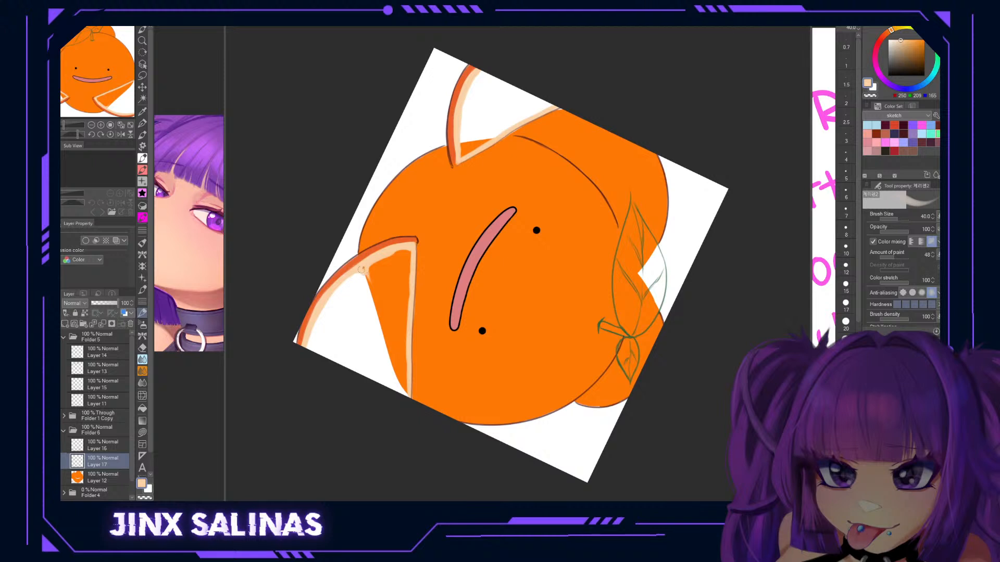
mouse_move(330, 298)
mouse_down()
mouse_move(382, 269)
mouse_move(331, 317)
mouse_move(324, 304)
mouse_move(316, 349)
mouse_up()
key(ctrl+z)
key(ctrl+z)
key(ctrl+z)
Paint a peach membrane line from the larger slice's rind to its cut edge and trim it with the transparent colour.
mouse_move(390, 251)
mouse_down()
mouse_move(354, 273)
mouse_move(361, 282)
mouse_move(412, 254)
mouse_up()
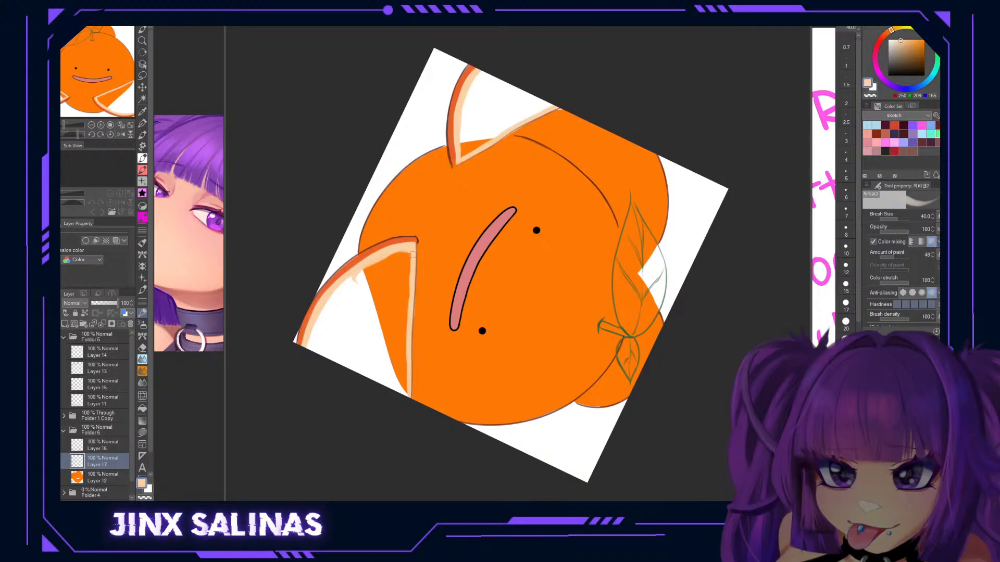
drag(349, 281, 392, 354)
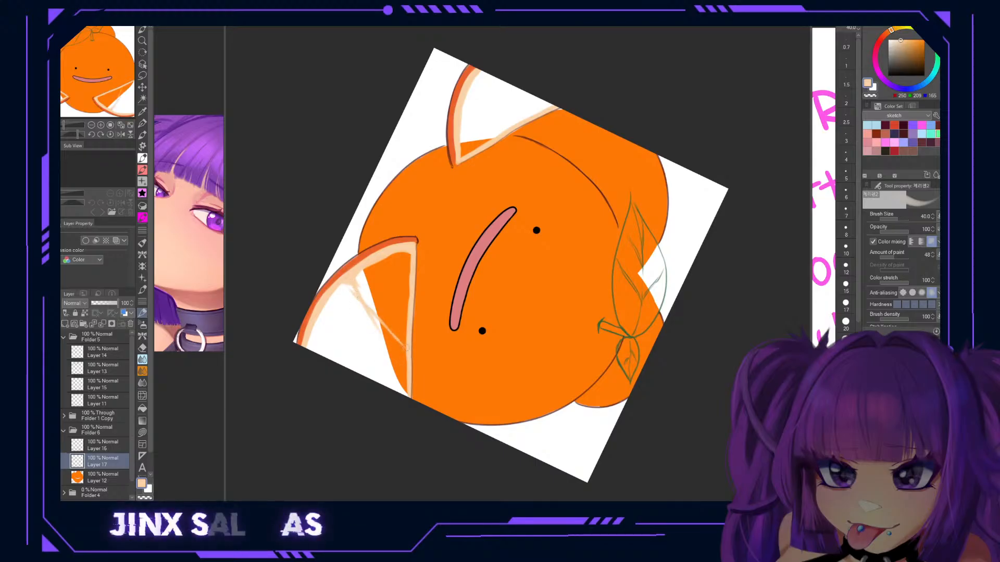
click(870, 96)
mouse_move(374, 325)
mouse_down()
mouse_move(353, 294)
mouse_move(383, 332)
mouse_up()
click(868, 83)
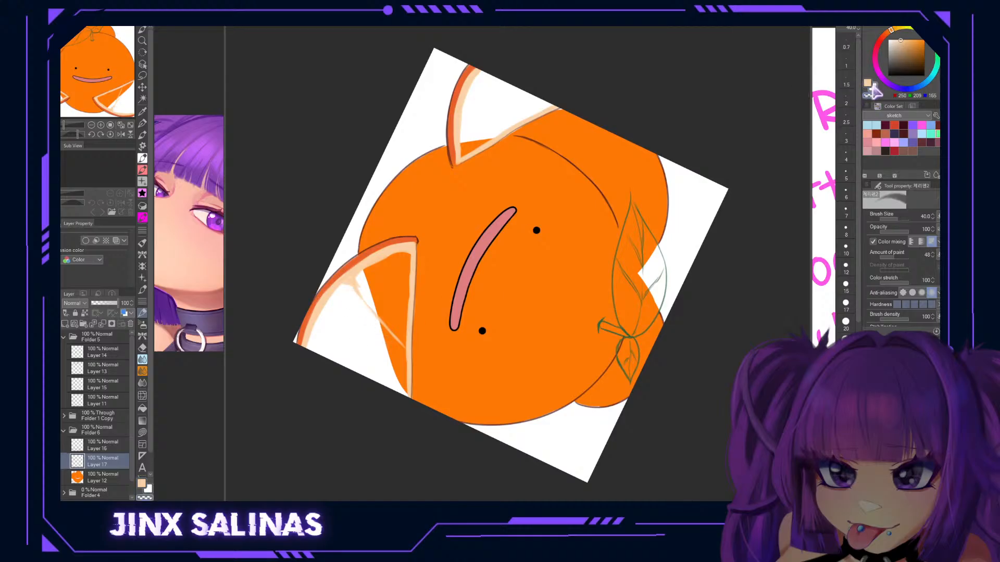
mouse_move(344, 284)
mouse_down()
mouse_move(372, 304)
mouse_move(351, 276)
mouse_move(394, 336)
mouse_up()
Thicken the first membrane at the cut edge, add a small pith notch, and paint a second membrane across the larger slice.
key(r)
drag(590, 118, 662, 189)
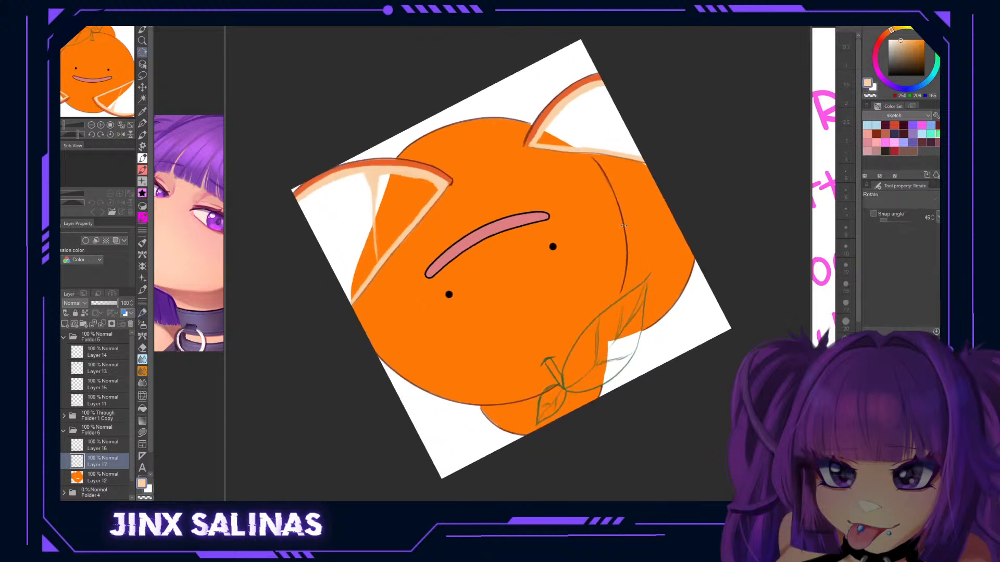
drag(378, 266, 378, 249)
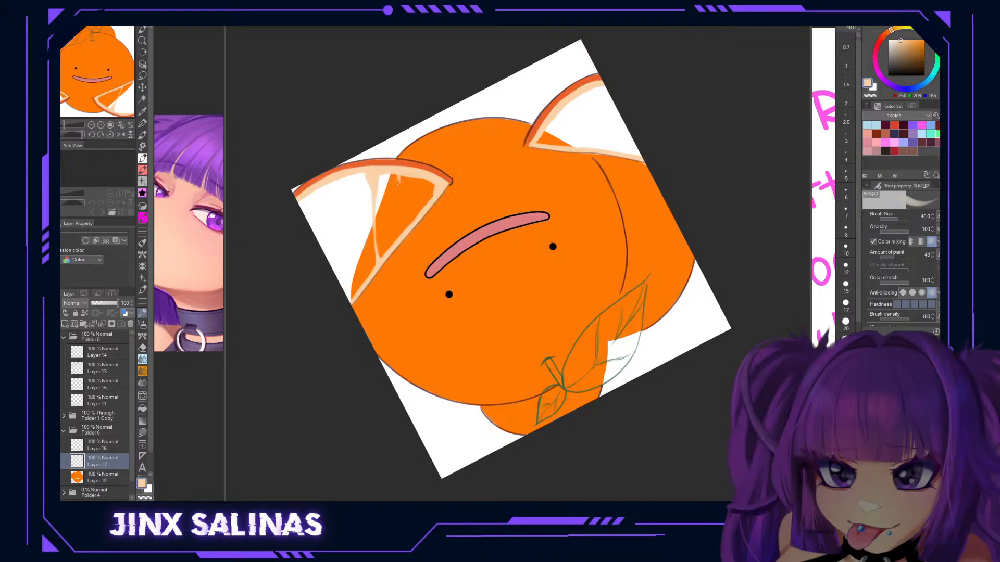
drag(394, 171, 400, 179)
mouse_move(338, 179)
mouse_down()
mouse_move(305, 206)
mouse_move(303, 196)
mouse_move(325, 199)
mouse_move(371, 265)
mouse_move(303, 205)
mouse_move(362, 261)
mouse_up()
drag(327, 232, 379, 267)
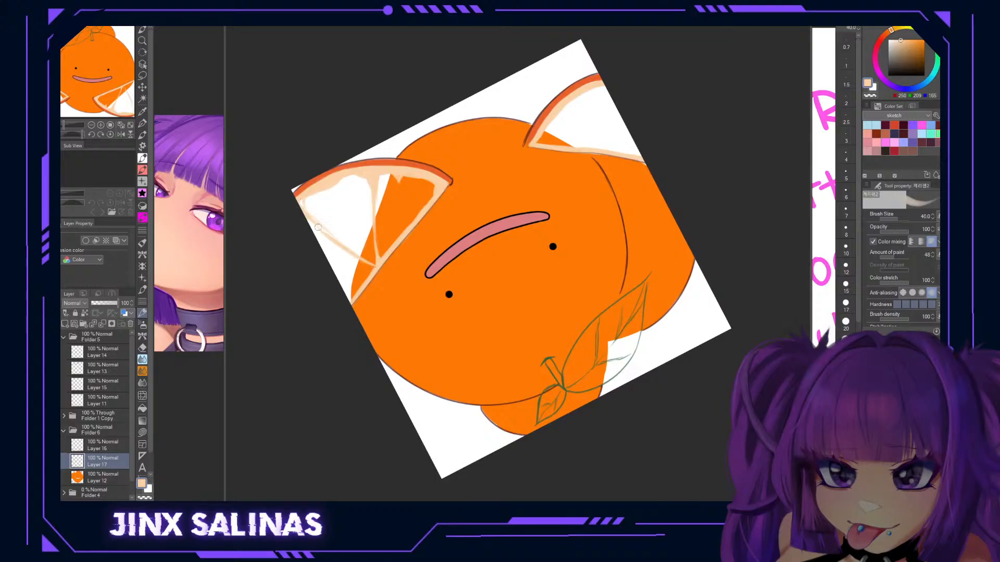
Thicken the larger slice's second membrane and paint a short third membrane near the canvas edge.
drag(329, 391, 544, 274)
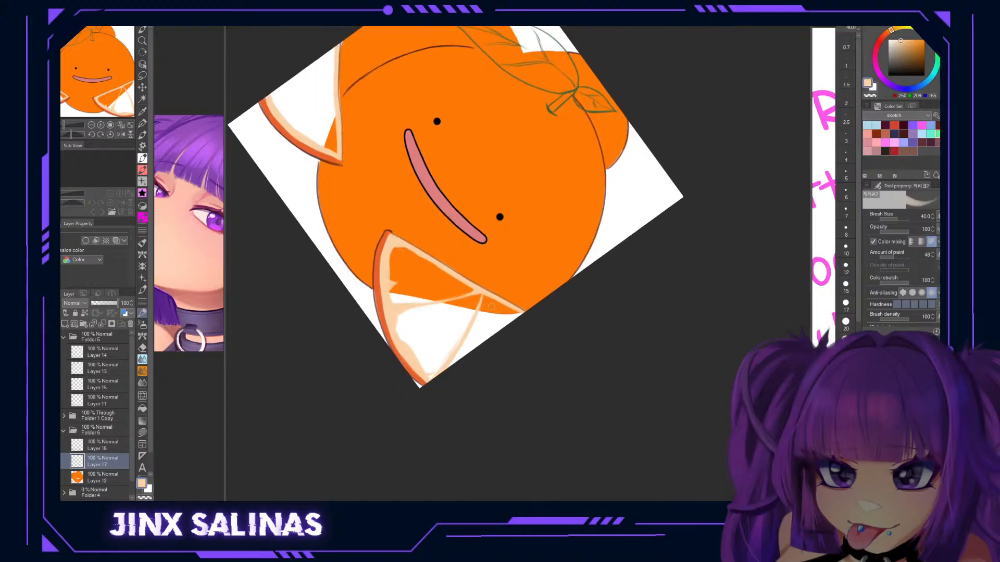
mouse_move(484, 297)
mouse_down()
mouse_move(498, 337)
mouse_move(458, 346)
mouse_move(434, 377)
mouse_up()
drag(474, 315, 453, 342)
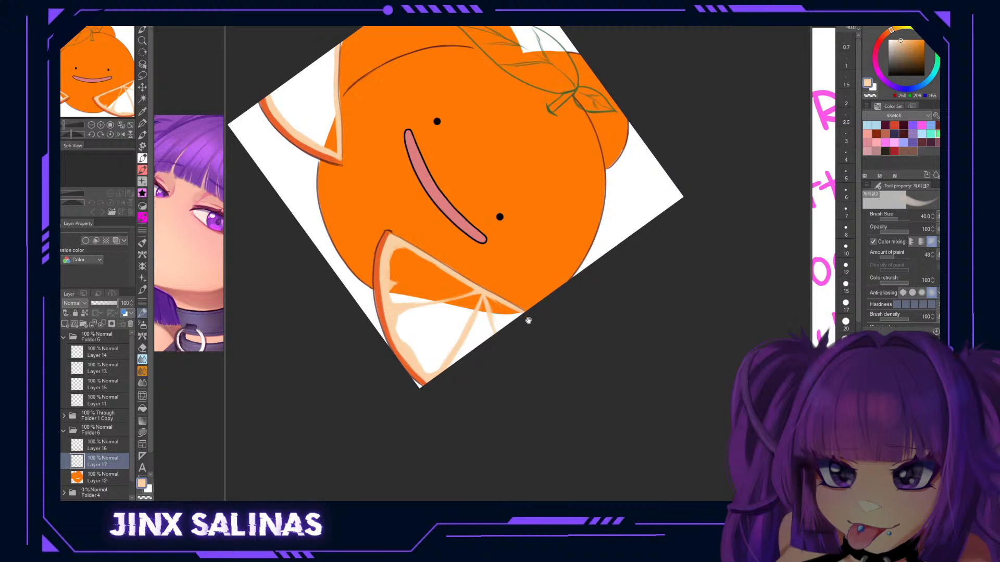
Paint peach membrane lines fanning out from the smaller slice's cut edge and round its segment corners.
drag(531, 316, 552, 360)
drag(480, 400, 623, 364)
drag(446, 369, 477, 333)
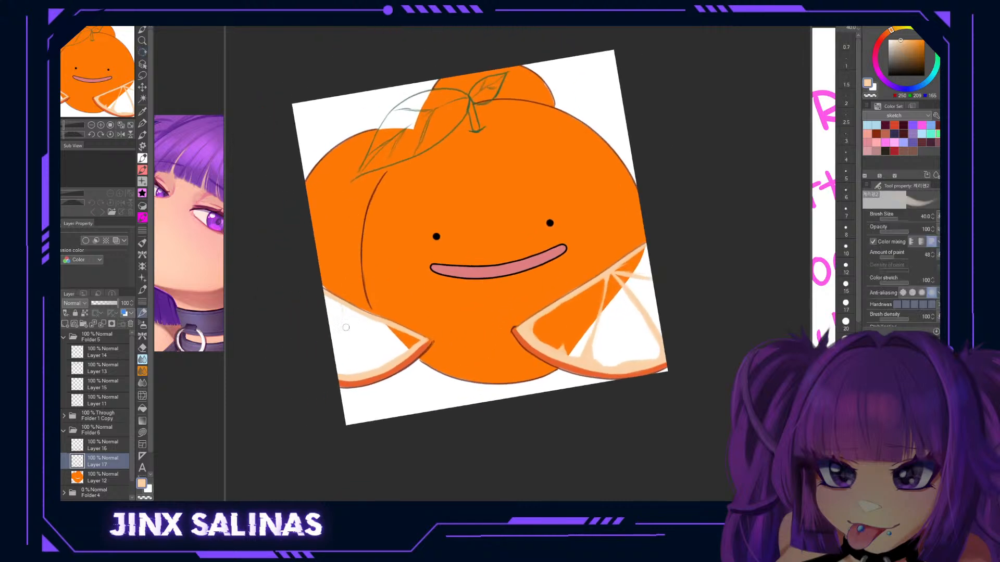
mouse_move(344, 305)
mouse_down()
mouse_move(358, 382)
mouse_move(354, 369)
mouse_move(413, 351)
mouse_up()
key(ctrl+z)
drag(342, 304, 367, 371)
drag(337, 302, 323, 332)
mouse_move(378, 365)
mouse_down()
mouse_move(414, 340)
mouse_move(412, 352)
mouse_up()
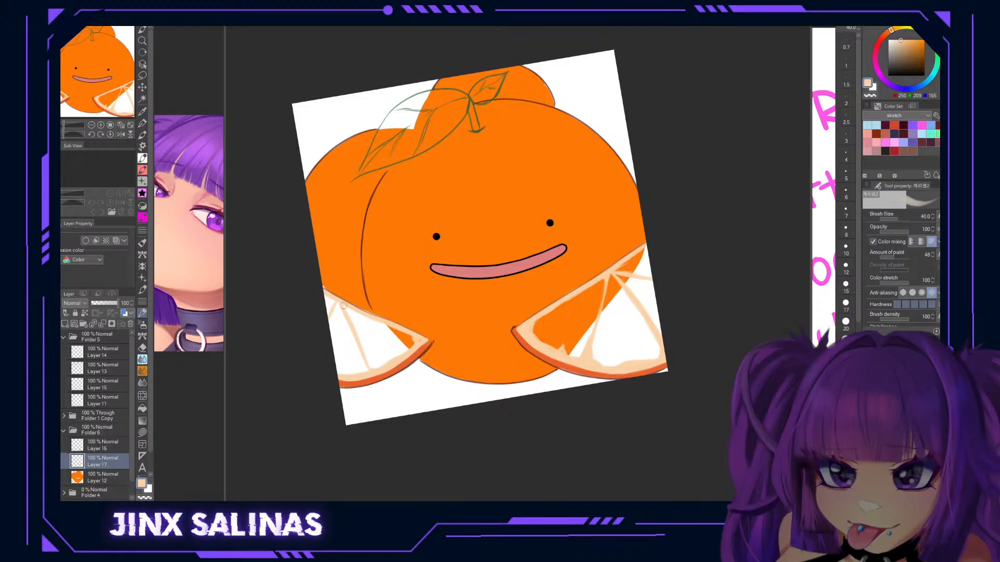
mouse_move(337, 300)
mouse_down()
mouse_move(362, 357)
mouse_move(353, 376)
mouse_move(336, 371)
mouse_move(388, 368)
mouse_move(366, 368)
mouse_move(388, 363)
mouse_up()
Turn the canvas upright, add an empty layer above the orange fill, and group it with the pith and rind layers.
key(r)
mouse_move(330, 297)
mouse_down()
mouse_move(489, 366)
mouse_move(560, 333)
mouse_move(595, 221)
mouse_up()
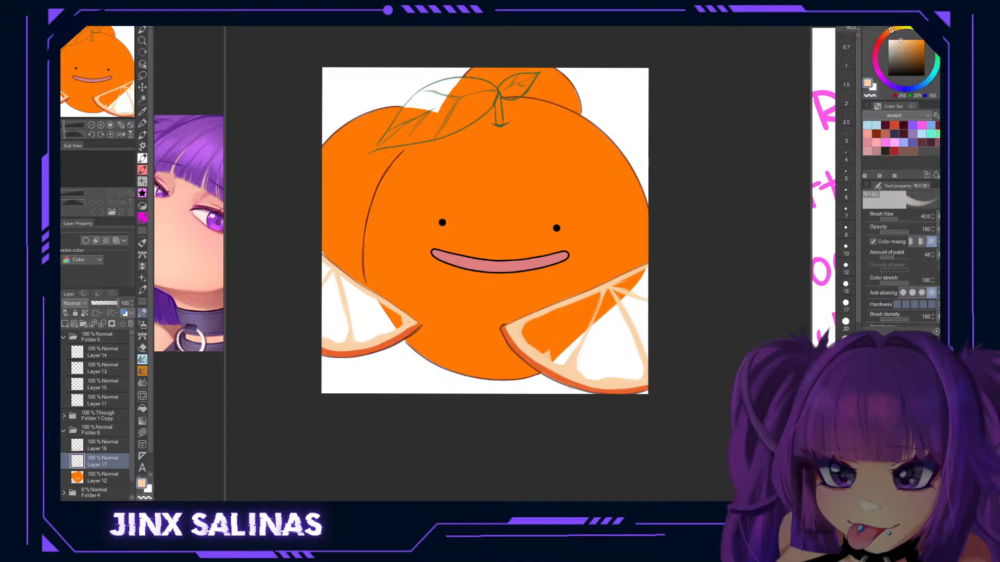
click(102, 478)
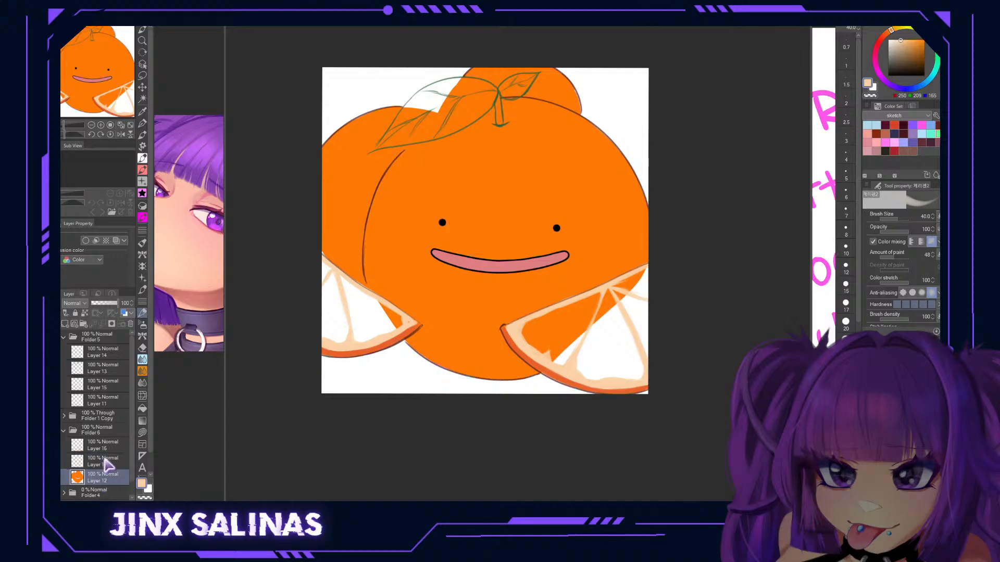
click(64, 324)
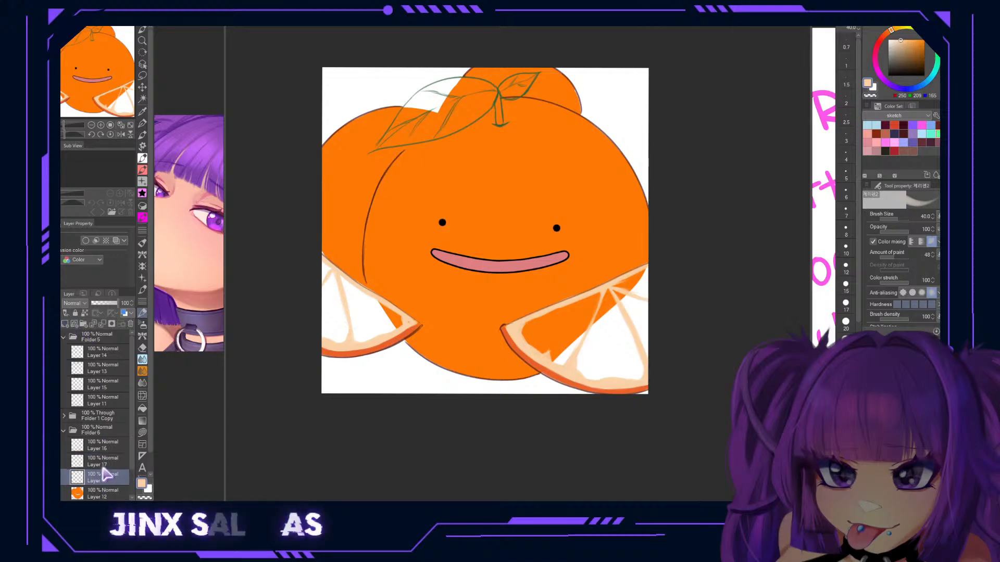
shift+click(102, 446)
key(ctrl+g)
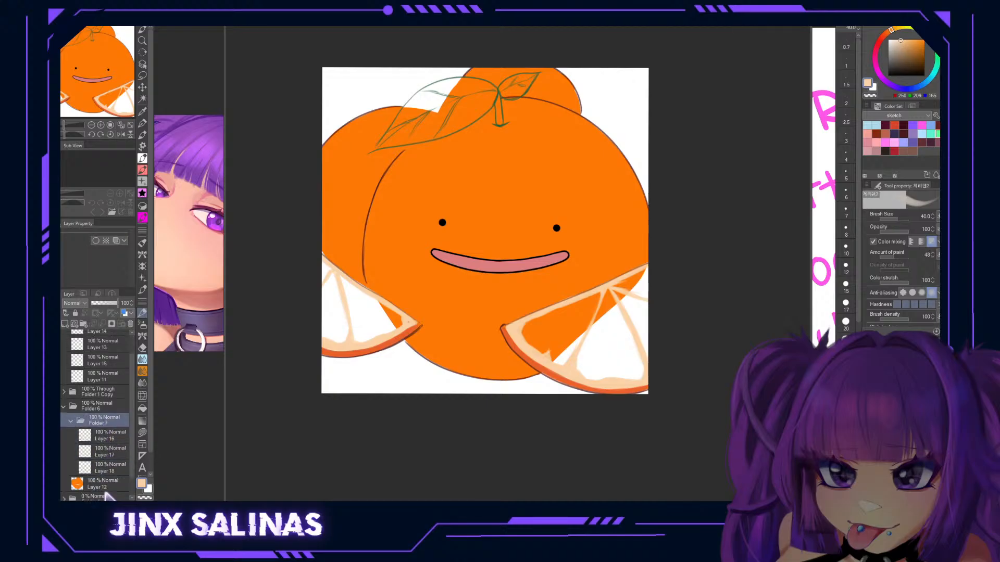
Outline and fill the larger slice's segments with golden orange on the new layer beneath the pith.
click(104, 468)
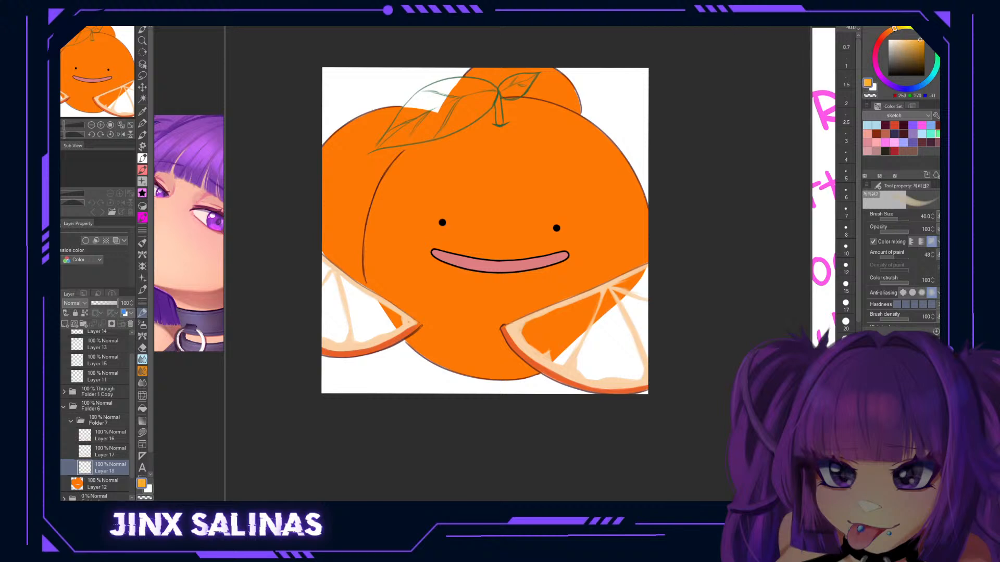
key(p)
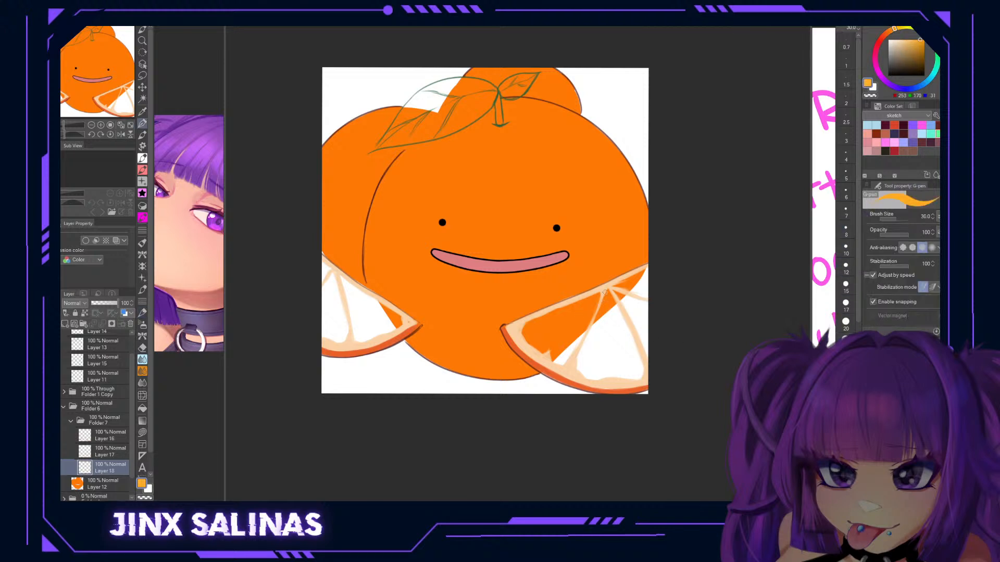
mouse_move(596, 296)
mouse_down()
mouse_move(524, 328)
mouse_move(547, 356)
mouse_move(542, 348)
mouse_move(575, 361)
mouse_move(588, 376)
mouse_move(584, 366)
mouse_move(635, 377)
mouse_move(616, 375)
mouse_move(644, 367)
mouse_move(639, 377)
mouse_move(644, 272)
mouse_up()
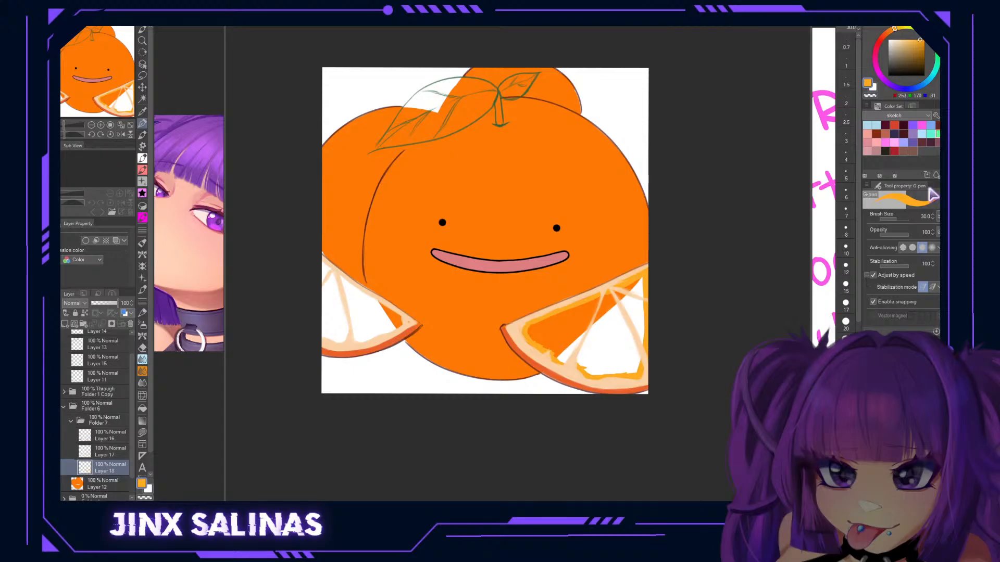
key(g)
click(615, 335)
Fill the smaller slice's segments with a lighter yellow beneath the pith, using the G-pen at size 70.
key(p)
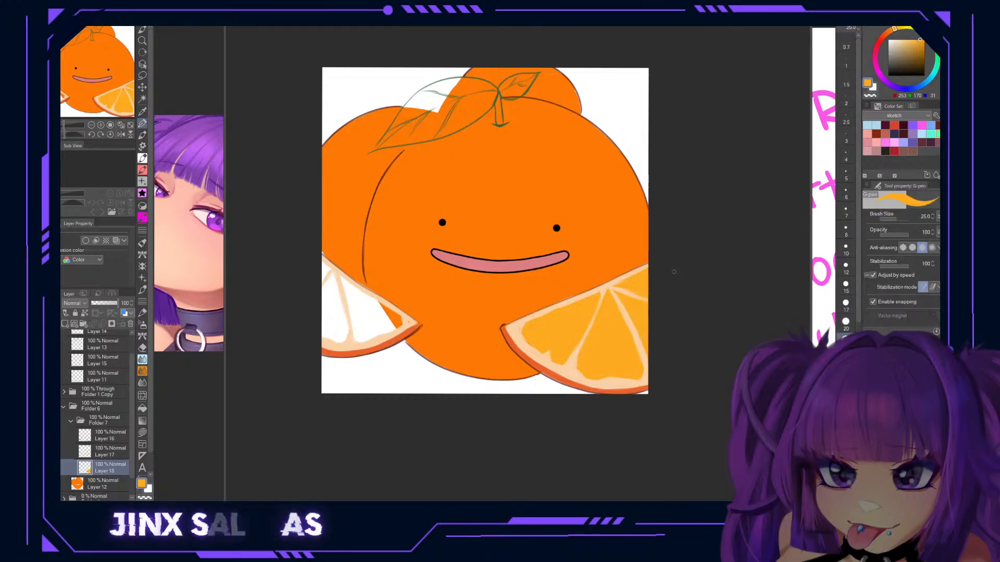
key(bracketright)
key(bracketright)
key(bracketright)
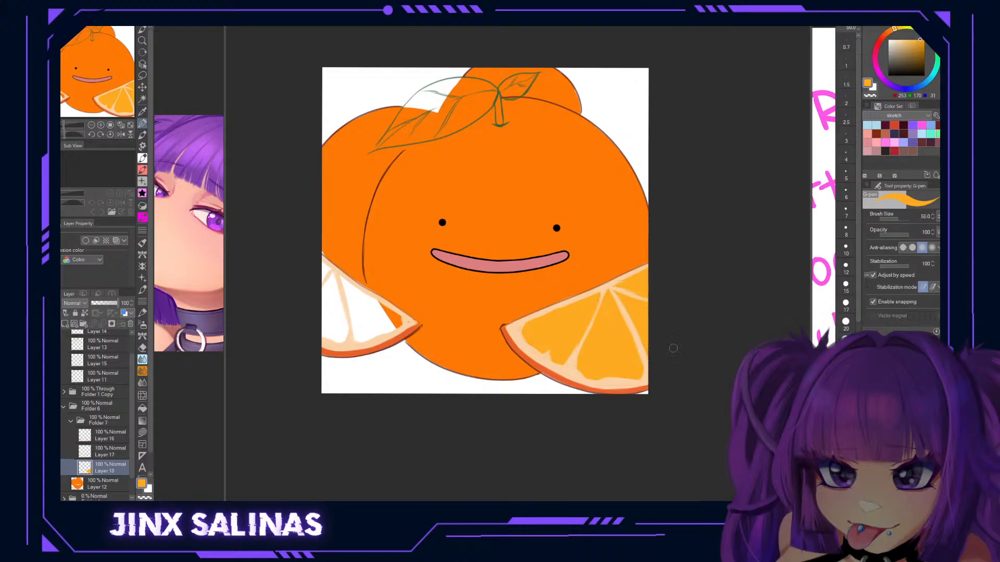
mouse_move(318, 264)
mouse_down()
mouse_move(389, 310)
mouse_move(385, 329)
mouse_move(354, 341)
mouse_move(325, 335)
mouse_move(321, 282)
mouse_move(322, 301)
mouse_move(334, 268)
mouse_up()
click(916, 40)
mouse_move(322, 282)
mouse_down()
mouse_move(376, 308)
mouse_move(319, 264)
mouse_move(401, 322)
mouse_move(391, 313)
mouse_move(393, 328)
mouse_move(353, 341)
mouse_move(327, 333)
mouse_move(316, 308)
mouse_move(323, 336)
mouse_move(319, 270)
mouse_move(329, 331)
mouse_move(332, 288)
mouse_move(322, 277)
mouse_move(386, 315)
mouse_move(373, 327)
mouse_move(321, 284)
mouse_move(372, 323)
mouse_move(349, 323)
mouse_move(336, 303)
mouse_move(343, 312)
mouse_move(333, 332)
mouse_up()
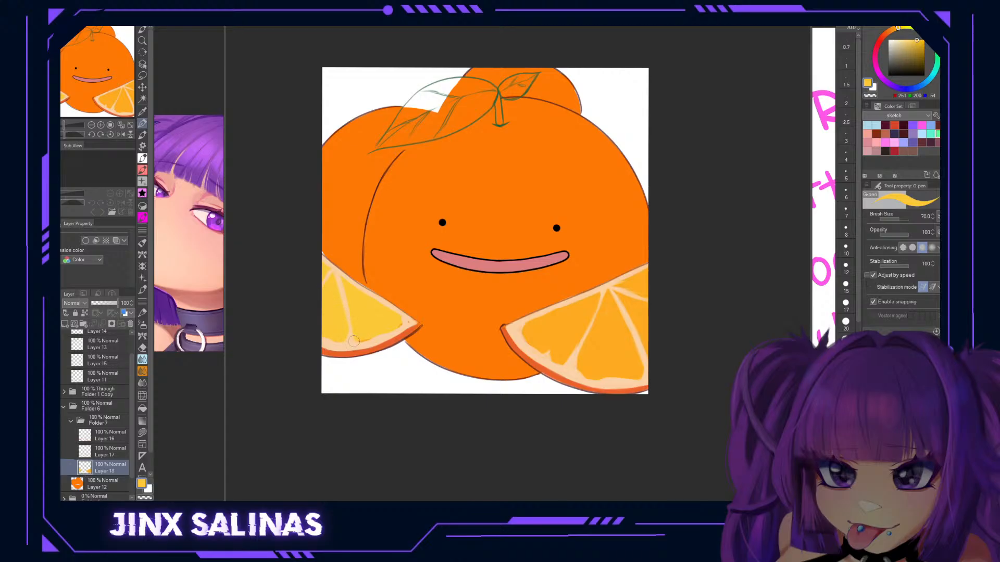
Repaint the larger slice's segments in the same lighter yellow with the brush enlarged to 100.
mouse_move(645, 272)
mouse_down()
mouse_move(525, 332)
mouse_move(586, 373)
mouse_move(550, 354)
mouse_move(604, 375)
mouse_move(605, 365)
mouse_move(638, 374)
mouse_move(629, 379)
mouse_move(649, 278)
mouse_move(641, 367)
mouse_move(640, 287)
mouse_move(628, 375)
mouse_move(637, 288)
mouse_move(620, 355)
mouse_move(620, 321)
mouse_move(619, 367)
mouse_up()
key(bracketright)
key(bracketright)
mouse_move(618, 297)
mouse_down()
mouse_move(601, 343)
mouse_move(630, 301)
mouse_move(608, 377)
mouse_move(611, 305)
mouse_move(591, 371)
mouse_move(593, 314)
mouse_move(604, 321)
mouse_move(577, 362)
mouse_move(586, 315)
mouse_move(552, 359)
mouse_move(562, 316)
mouse_move(554, 320)
mouse_move(569, 333)
mouse_move(546, 354)
mouse_move(583, 356)
mouse_up()
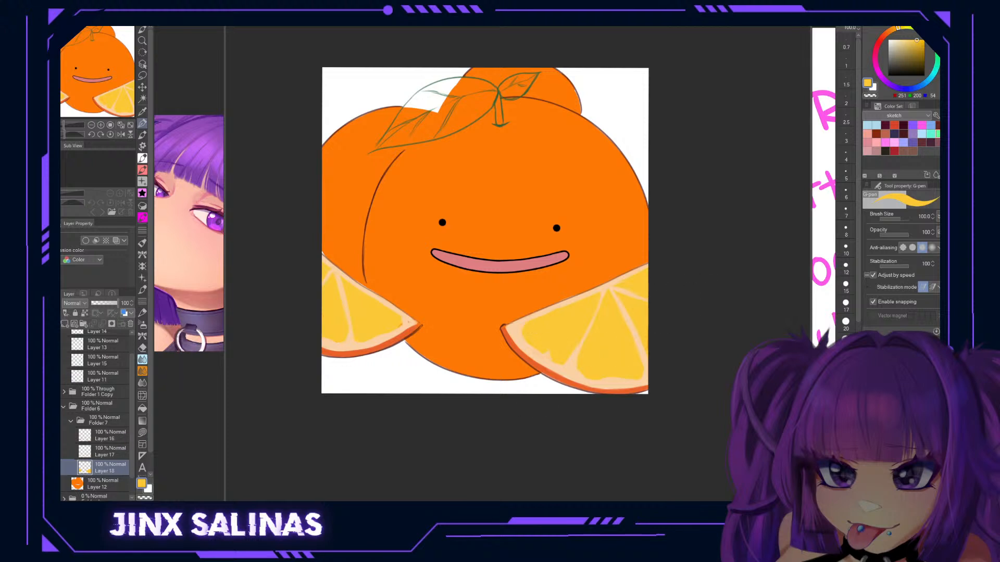
Add a layer clipped to the segment fill and paint pale yellow pulp strokes radiating through the larger slice's segments at size 30.
click(65, 323)
click(66, 313)
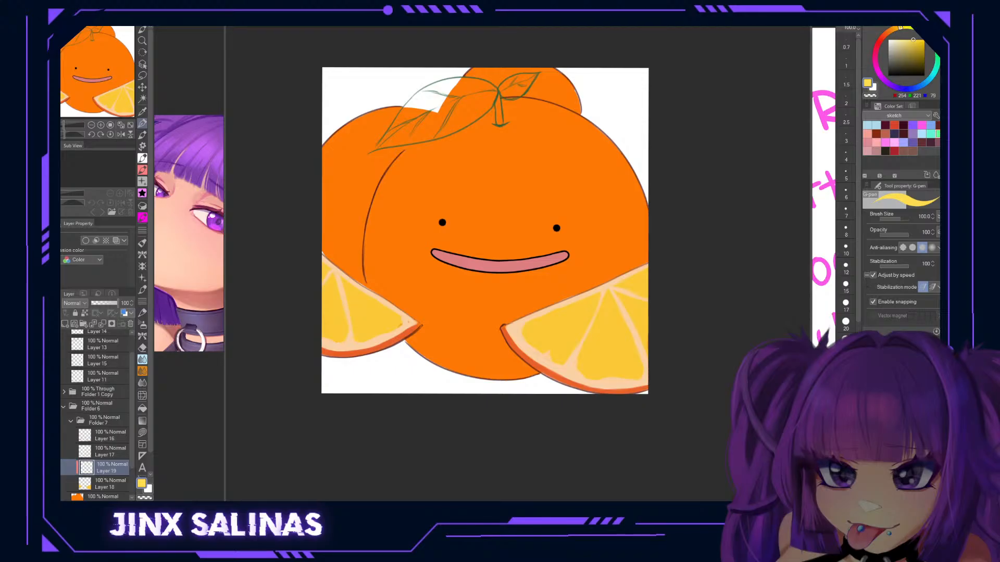
key(b)
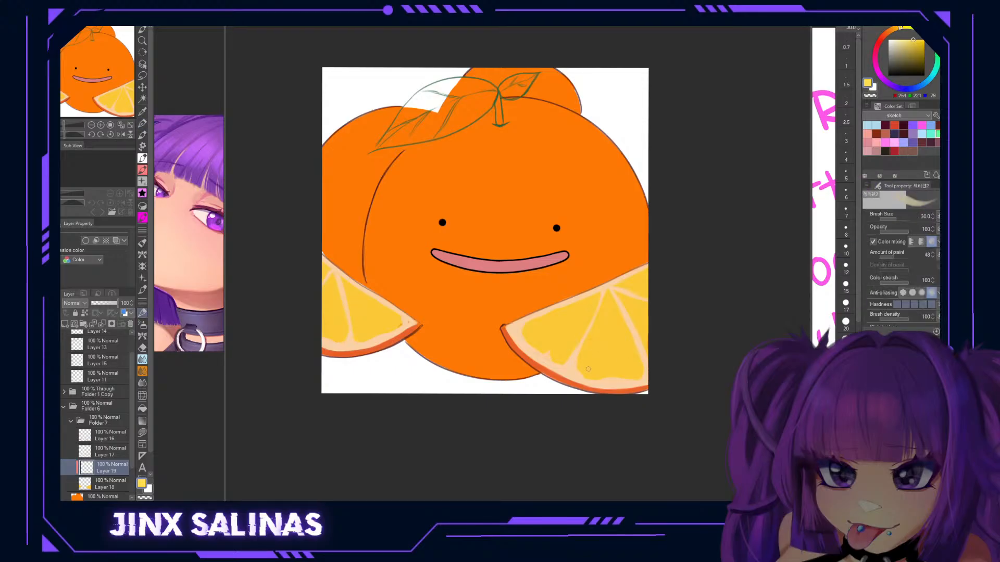
mouse_move(606, 307)
mouse_down()
mouse_move(597, 377)
mouse_move(598, 328)
mouse_move(594, 355)
mouse_up()
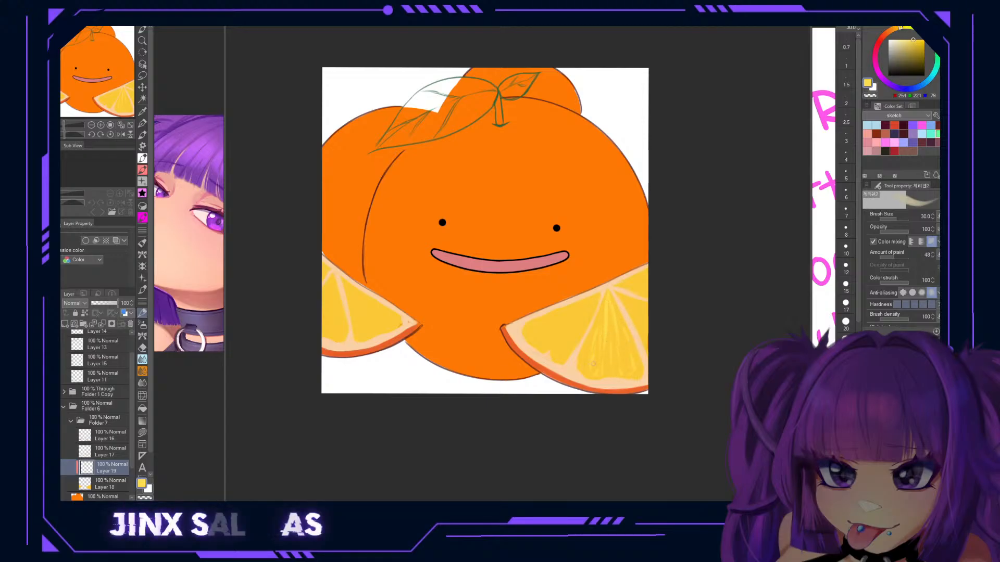
mouse_move(585, 346)
mouse_down()
mouse_move(612, 285)
mouse_move(584, 354)
mouse_move(589, 372)
mouse_move(588, 302)
mouse_move(602, 295)
mouse_move(531, 326)
mouse_up()
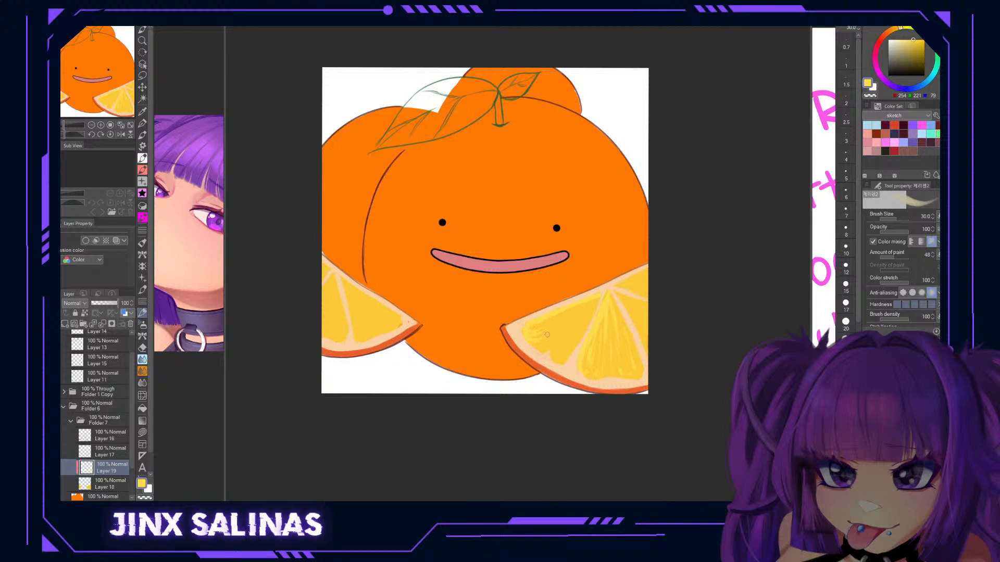
mouse_move(556, 325)
mouse_down()
mouse_move(548, 349)
mouse_move(584, 314)
mouse_move(559, 347)
mouse_up()
mouse_move(617, 286)
mouse_down()
mouse_move(644, 292)
mouse_move(639, 276)
mouse_up()
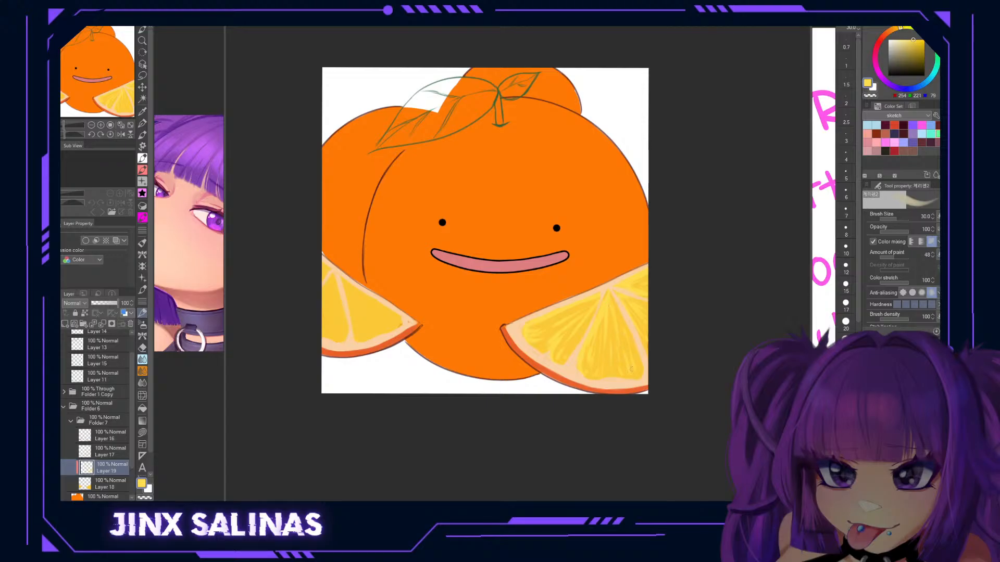
Add a clipped Multiply layer below the pulp strokes and airbrush soft orange shading over the larger slice's segments at size 120.
click(66, 324)
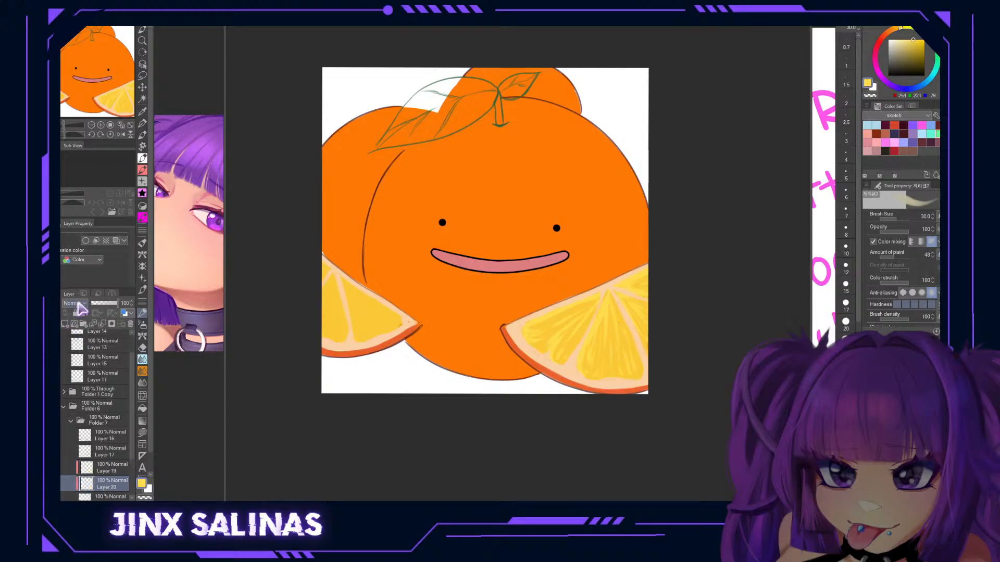
click(79, 143)
alt+click(614, 283)
key(b)
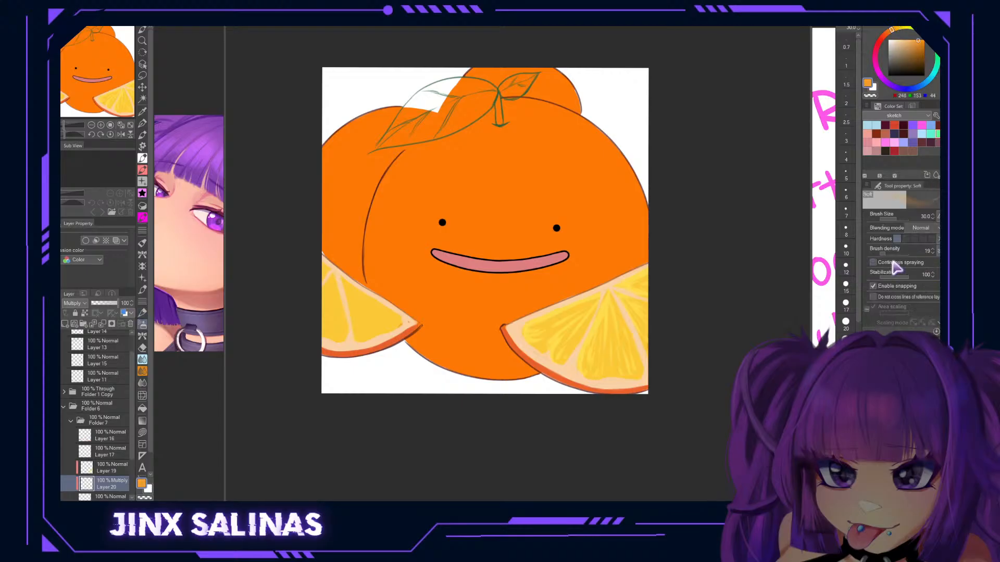
mouse_move(623, 374)
mouse_down()
mouse_move(632, 346)
mouse_move(637, 383)
mouse_up()
mouse_move(630, 342)
mouse_down()
mouse_move(622, 366)
mouse_move(626, 346)
mouse_move(614, 333)
mouse_move(627, 371)
mouse_up()
mouse_move(628, 314)
mouse_down()
mouse_move(642, 374)
mouse_move(595, 373)
mouse_up()
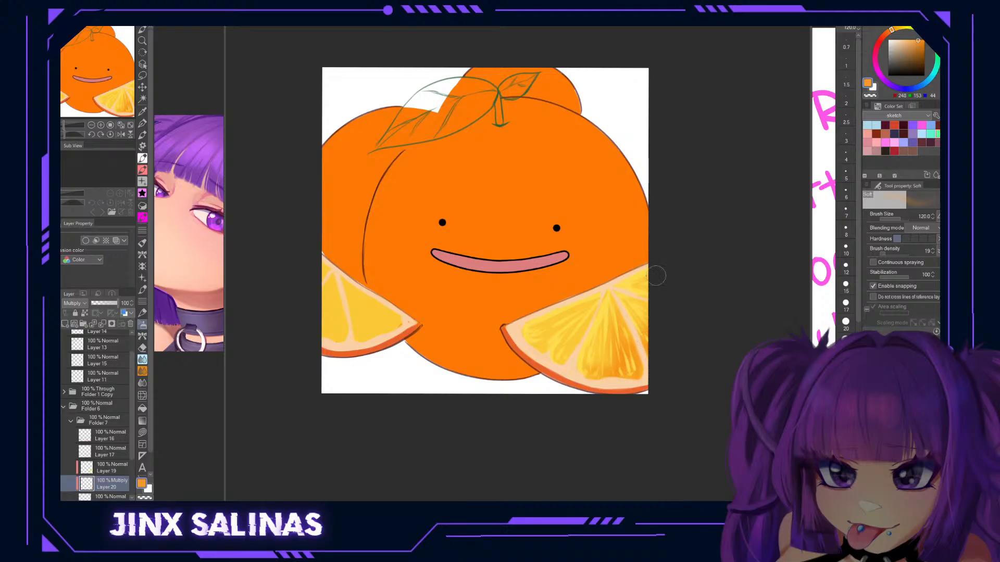
mouse_move(591, 304)
mouse_down()
mouse_move(544, 348)
mouse_move(565, 315)
mouse_move(599, 354)
mouse_up()
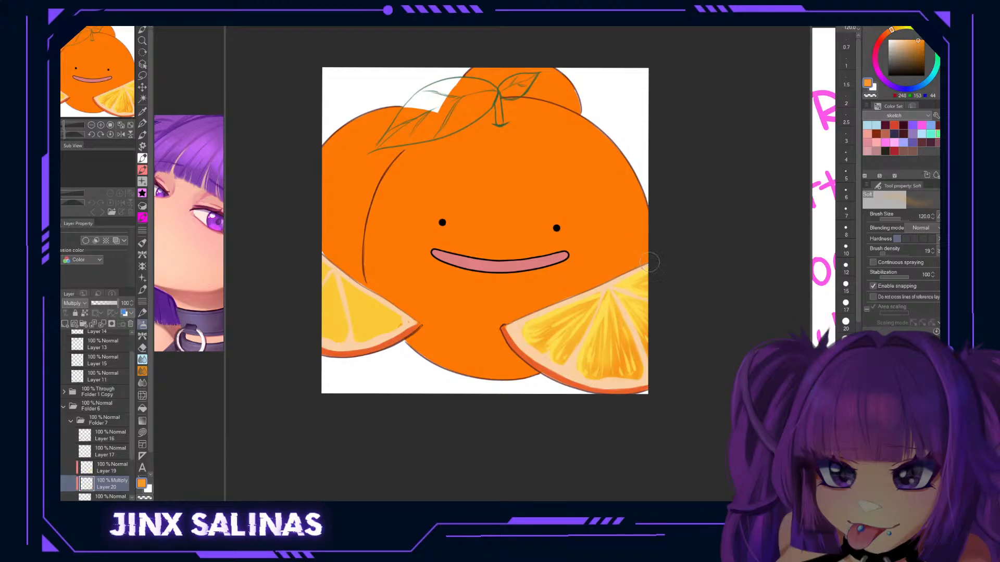
Set the pulp-stroke layer's blending mode to Color dodge and its opacity to 39%.
click(106, 467)
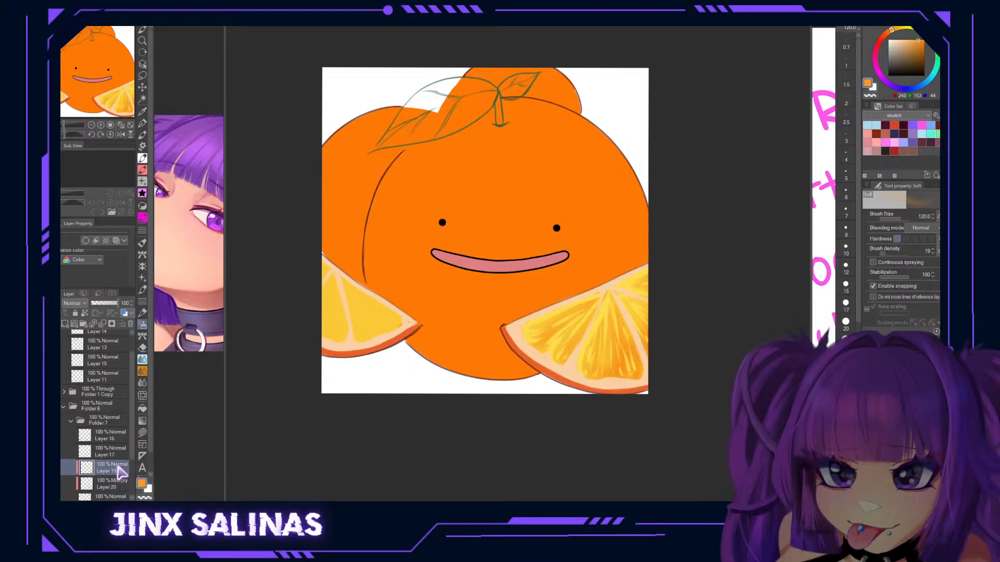
click(79, 201)
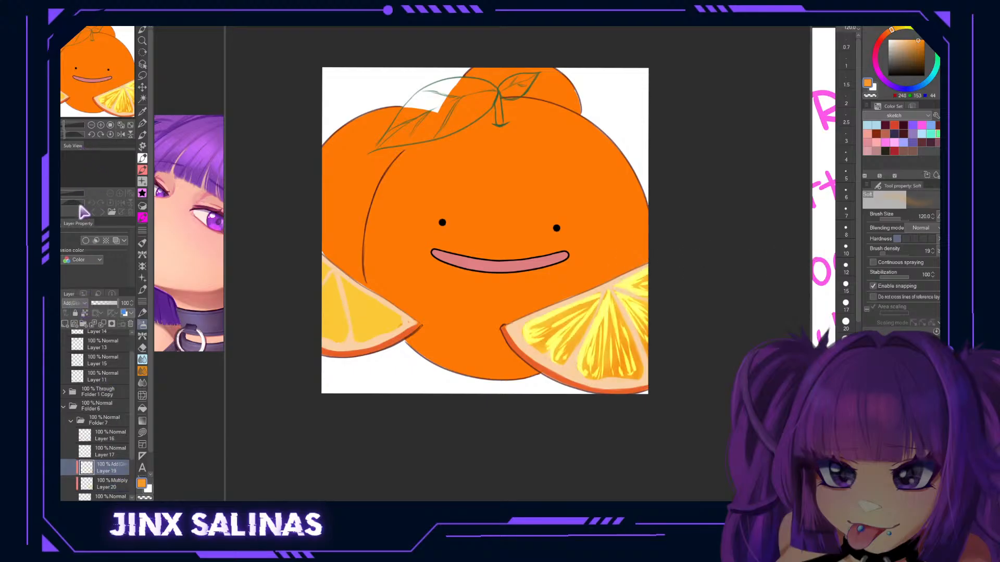
click(99, 303)
drag(99, 304, 96, 304)
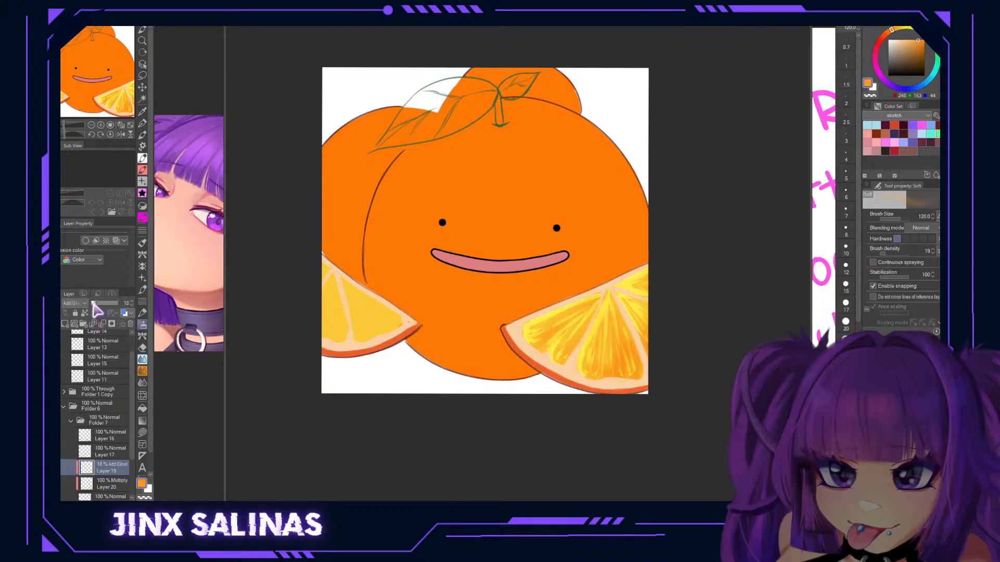
click(84, 304)
click(84, 131)
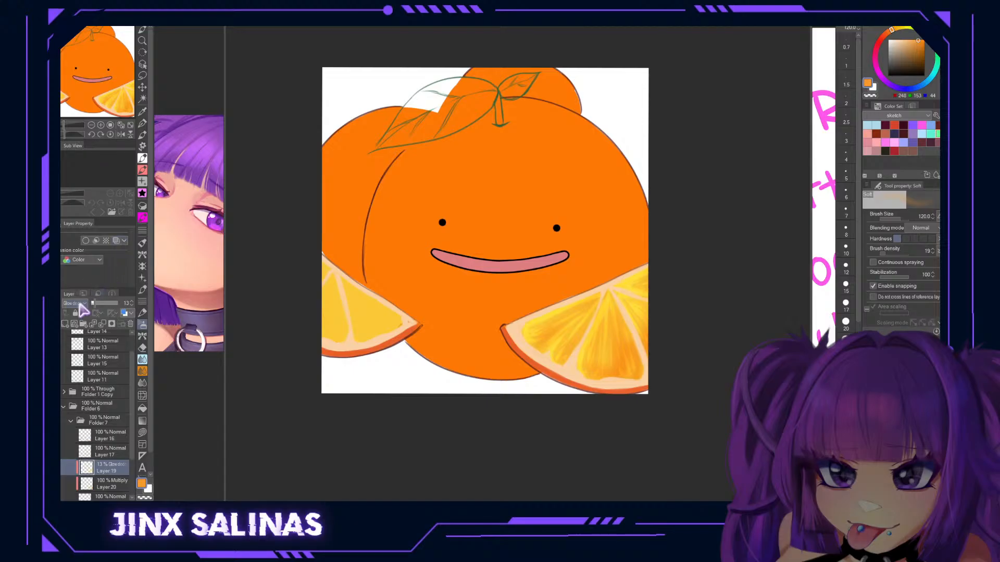
click(83, 137)
mouse_move(111, 303)
mouse_down()
mouse_move(98, 302)
mouse_move(119, 304)
mouse_move(100, 302)
mouse_up()
Pick the pale yellow and paint radiating pulp strokes in the smaller slice's segments at brush size 30.
alt+click(580, 323)
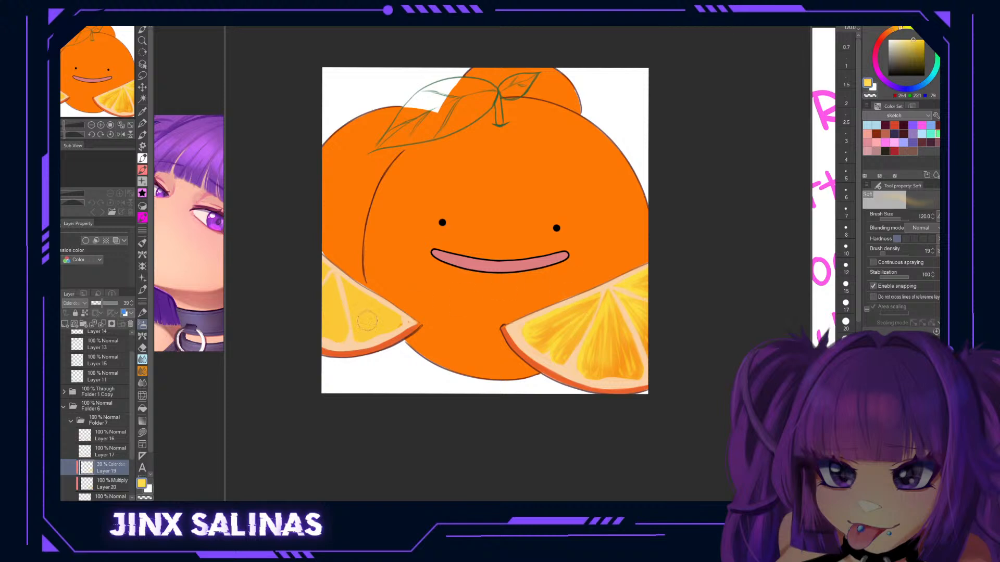
click(845, 231)
key(p)
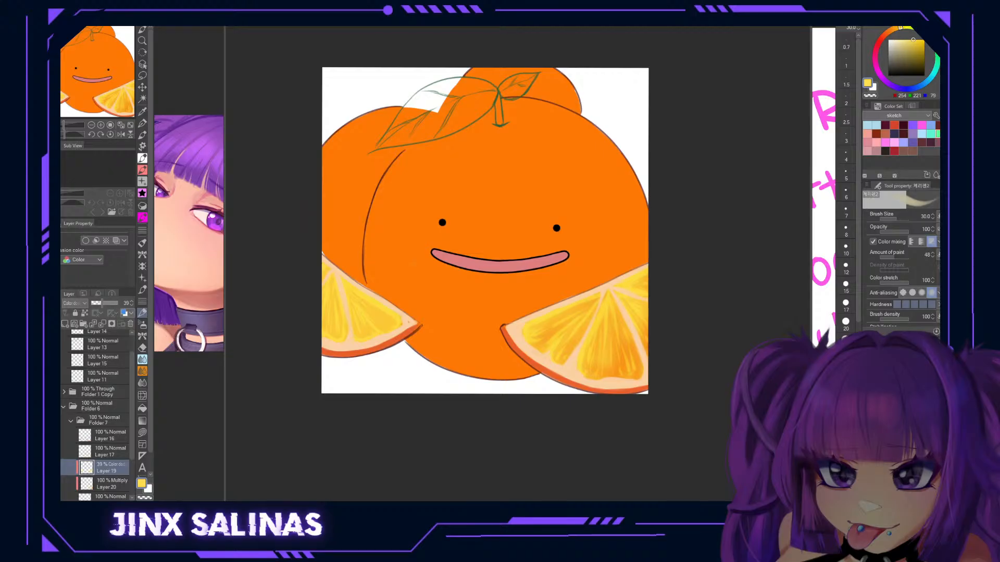
Lock the rind layer's transparent pixels and recolour both slices' rinds with golden orange sampled from the pulp, using brush size 120.
scroll(114, 447, down, 3)
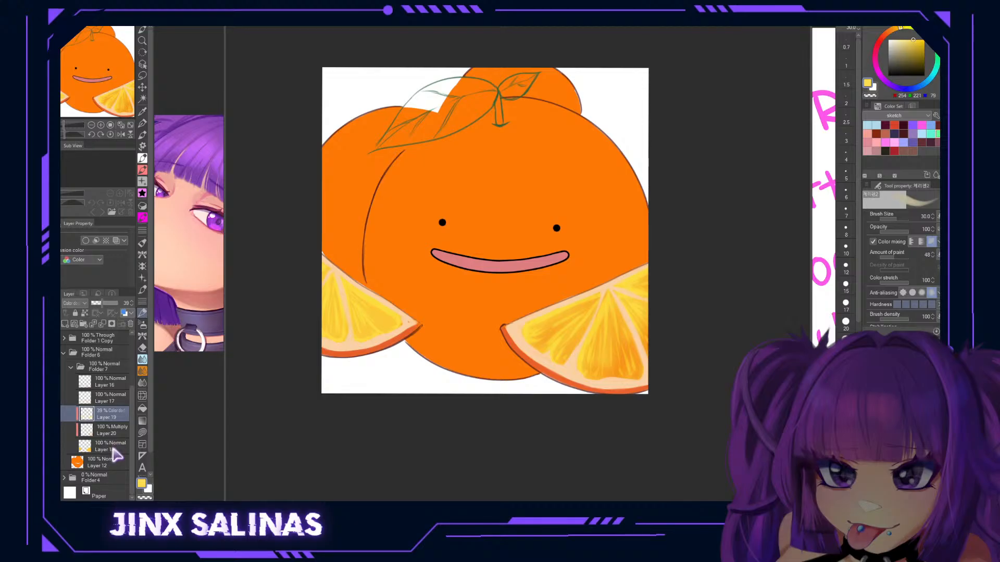
click(112, 449)
click(53, 399)
click(53, 398)
click(53, 382)
click(53, 383)
click(85, 386)
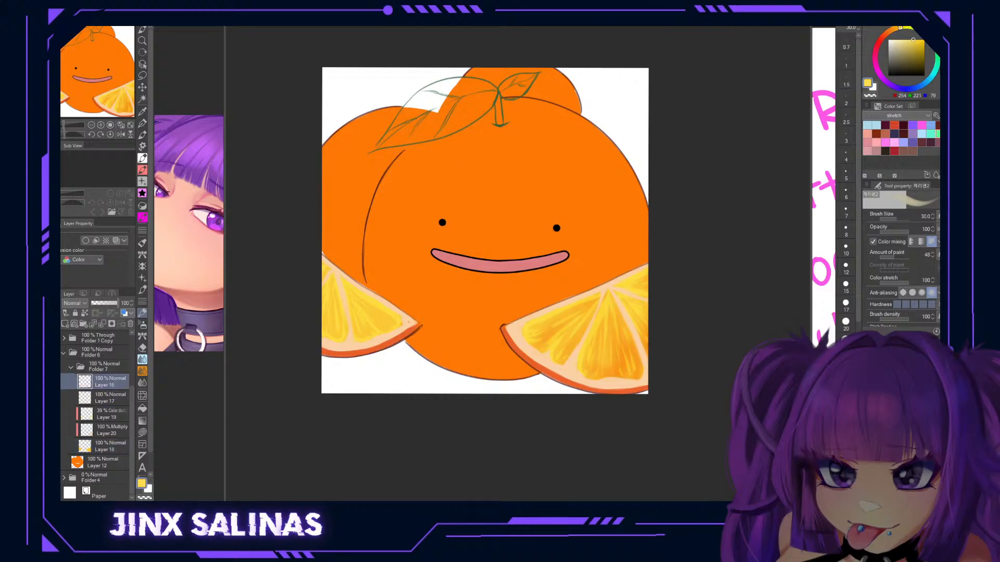
alt+click(608, 360)
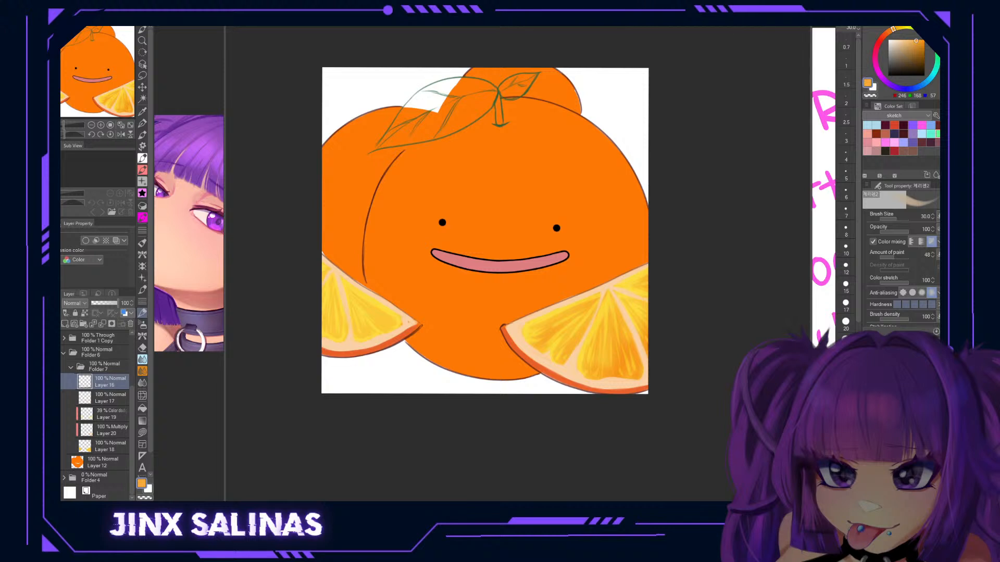
click(85, 313)
click(142, 218)
click(846, 454)
click(846, 491)
mouse_move(649, 388)
mouse_down()
mouse_move(576, 389)
mouse_move(533, 369)
mouse_move(505, 331)
mouse_up()
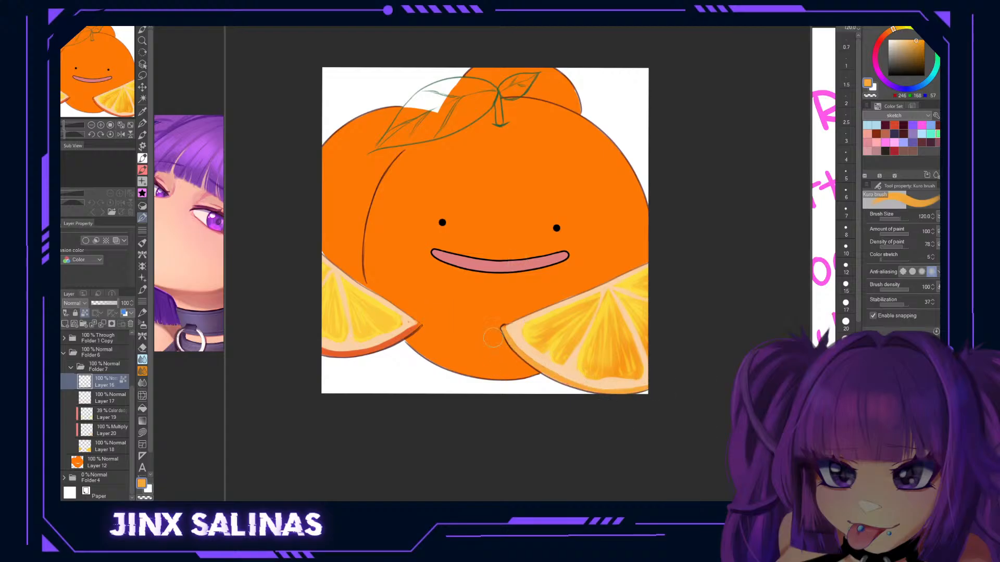
drag(420, 327, 285, 355)
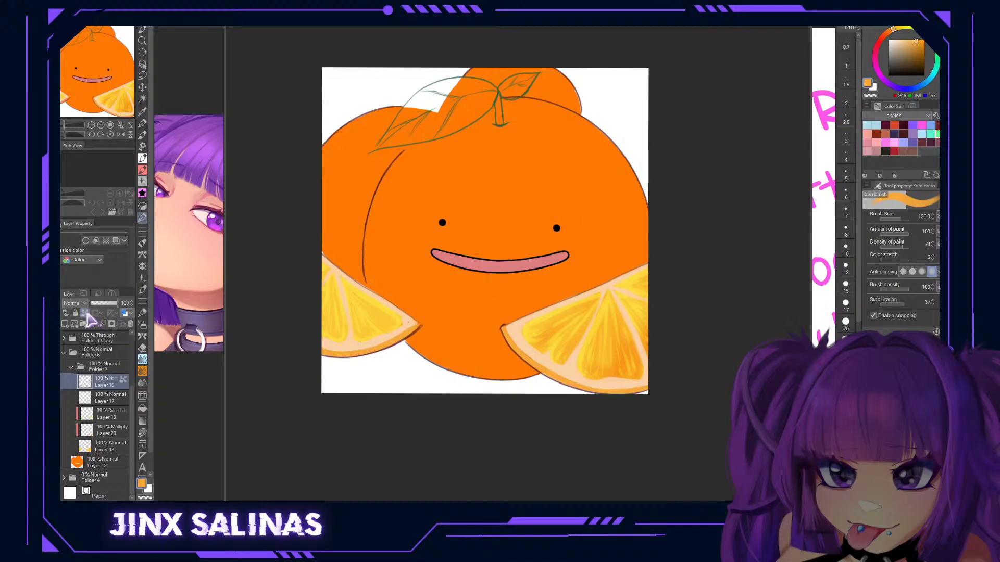
Unlock the rind layer's transparency and paint an irregular inner edge along both slices' rinds at brush size 20.
click(845, 267)
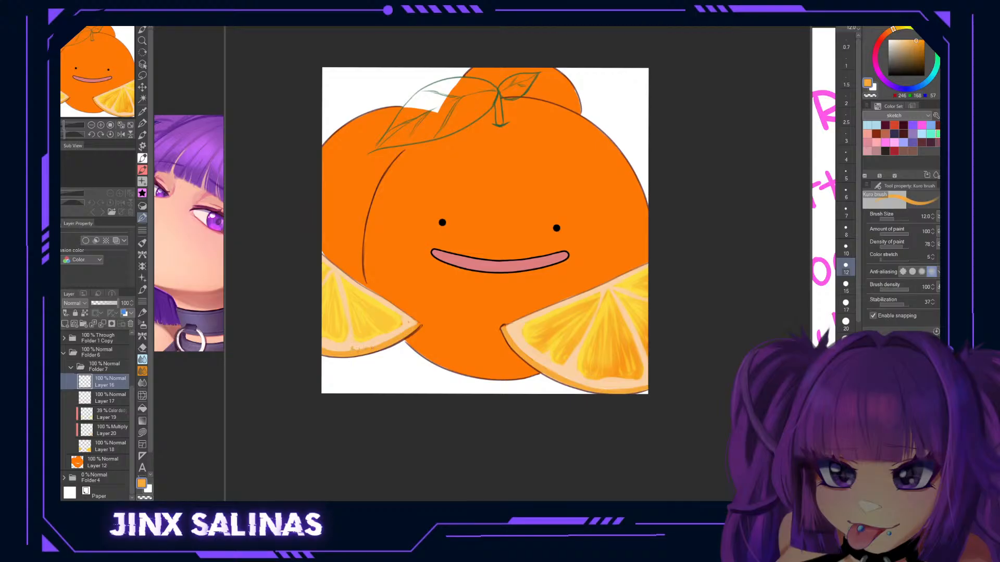
click(845, 323)
drag(363, 350, 372, 347)
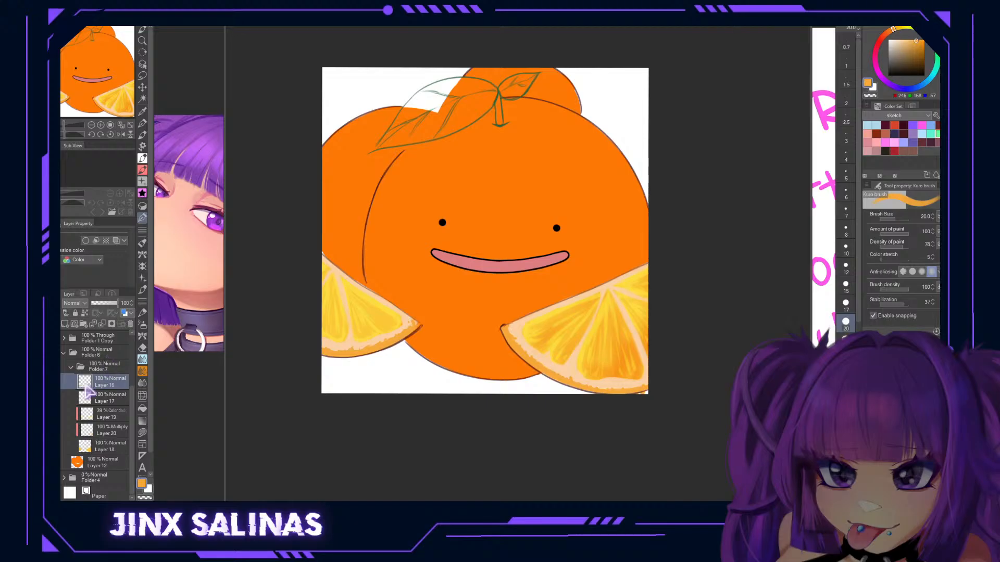
Collapse the line art folder, set its blending mode to Multiply and lower its opacity to 56%.
scroll(99, 464, up, 2)
click(45, 374)
click(45, 374)
scroll(56, 374, up, 1)
scroll(56, 376, up, 1)
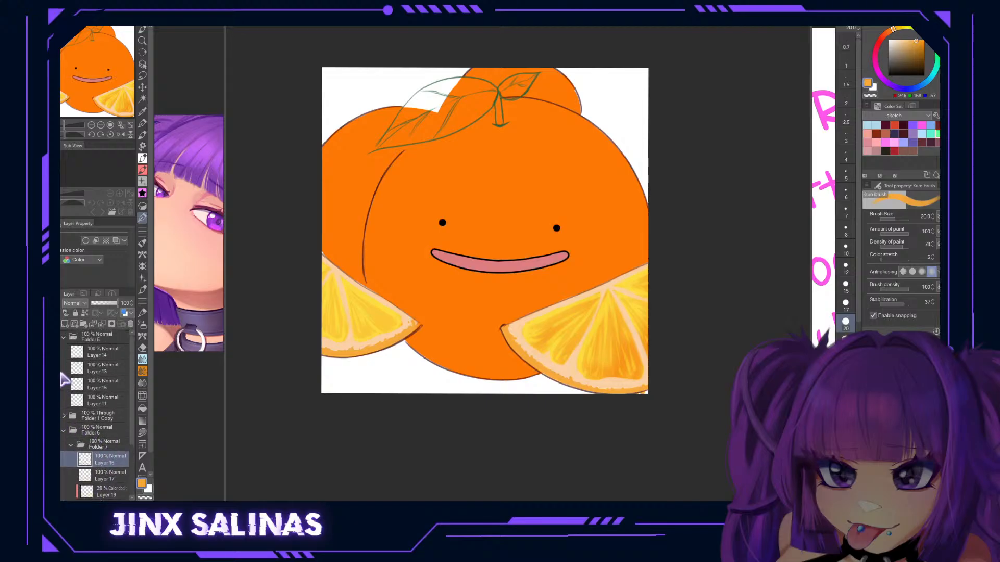
click(63, 337)
click(98, 339)
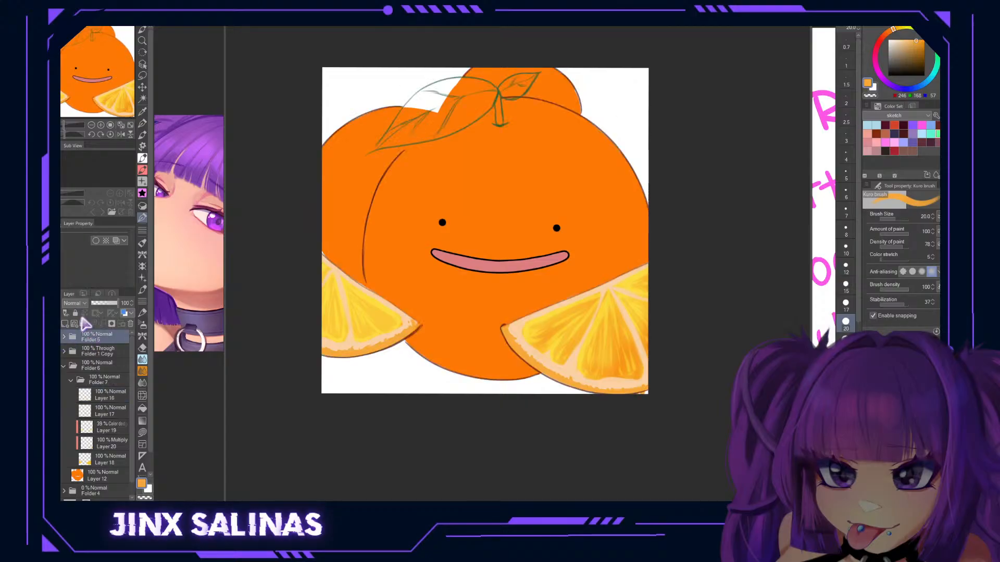
click(73, 69)
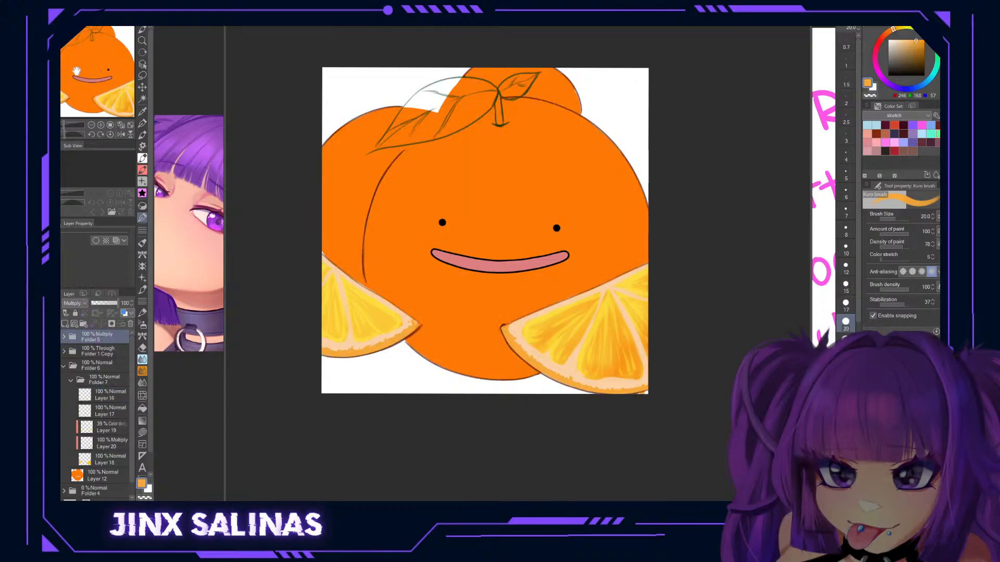
drag(113, 303, 106, 304)
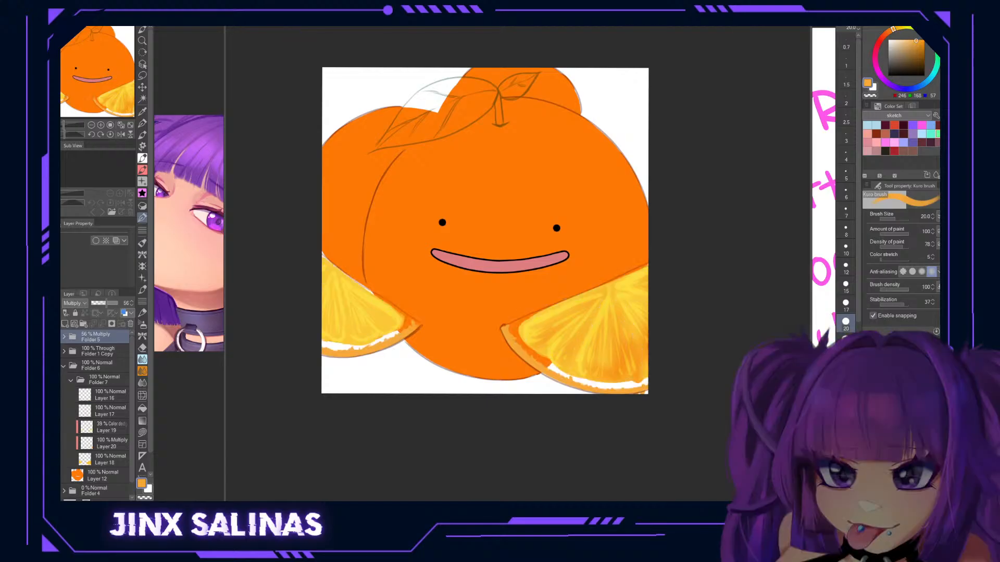
Add a layer clipped to the pith, set it to Glow dodge and choose a pale peach colour.
click(111, 411)
click(65, 324)
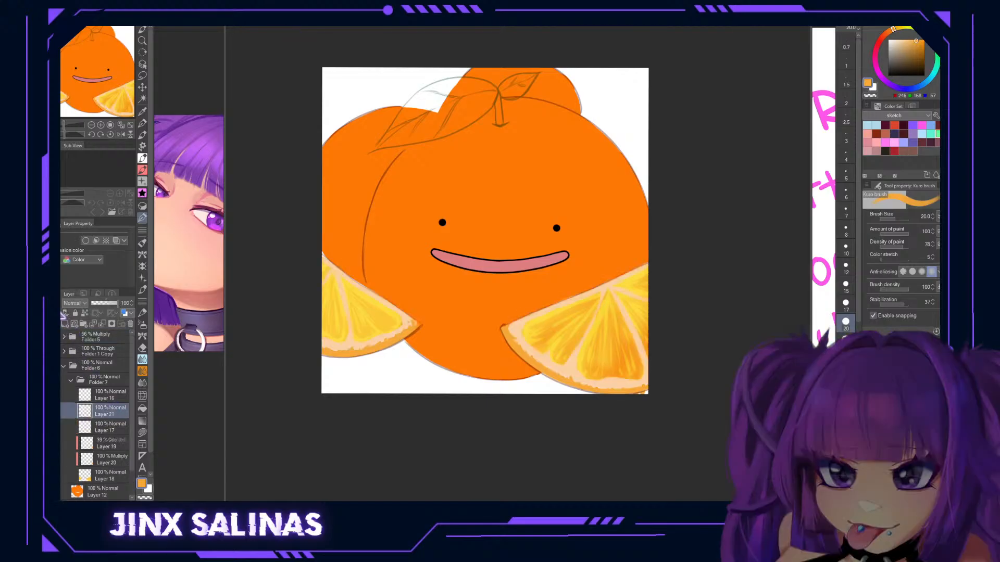
click(73, 303)
click(91, 129)
click(896, 40)
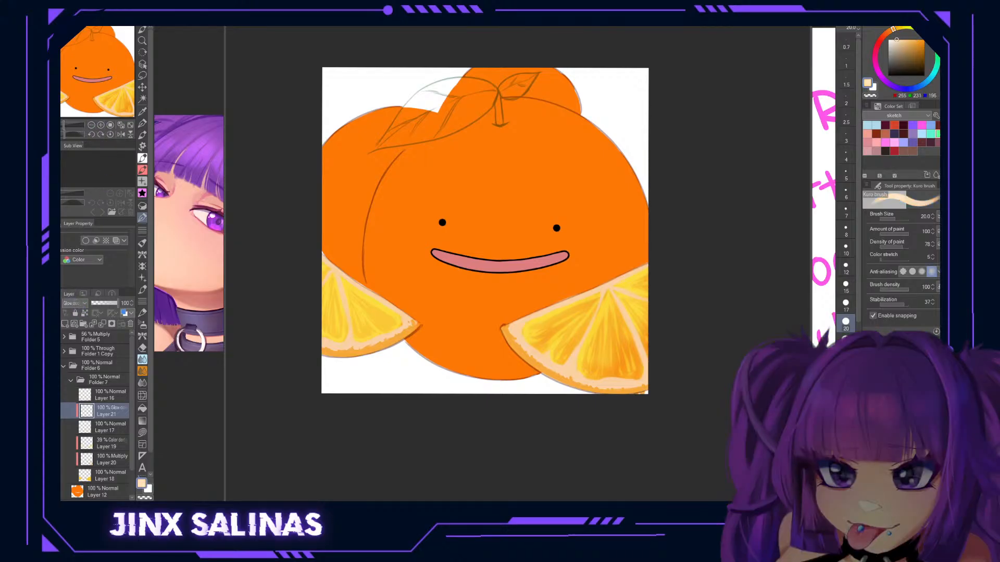
Paint pale peach highlights along both slices' cut edges and the larger slice's membranes.
key(p)
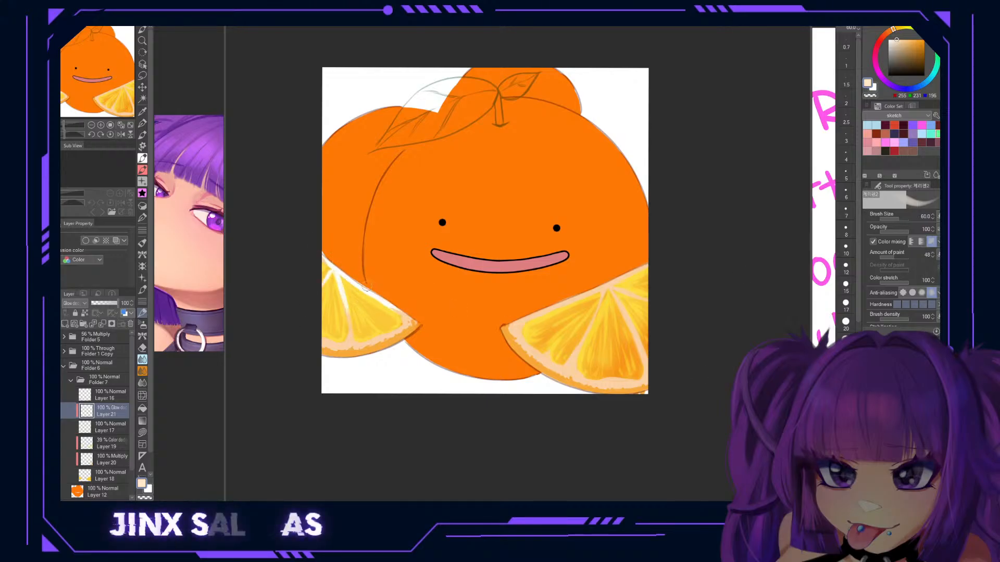
mouse_move(395, 329)
mouse_down()
mouse_move(387, 305)
mouse_move(417, 314)
mouse_up()
drag(587, 286, 649, 264)
mouse_move(508, 328)
mouse_down()
mouse_move(604, 289)
mouse_move(641, 286)
mouse_move(591, 323)
mouse_move(579, 351)
mouse_up()
drag(610, 291, 641, 354)
drag(573, 362, 584, 330)
Airbrush soft pale peach glow along the pith of both slices with the brush size at 70.
click(142, 324)
key(])
key(])
key(])
key(])
key(])
key(])
key(])
key(])
key(])
key(])
key(])
mouse_move(569, 379)
mouse_down()
mouse_move(573, 366)
mouse_move(568, 373)
mouse_up()
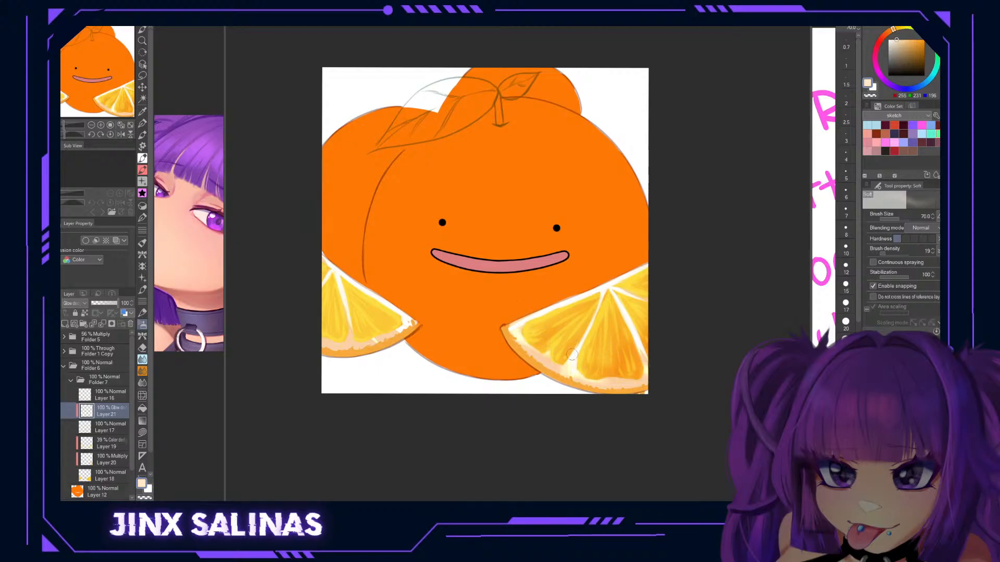
drag(373, 341, 397, 329)
mouse_move(337, 345)
mouse_down()
mouse_move(332, 357)
mouse_move(346, 341)
mouse_up()
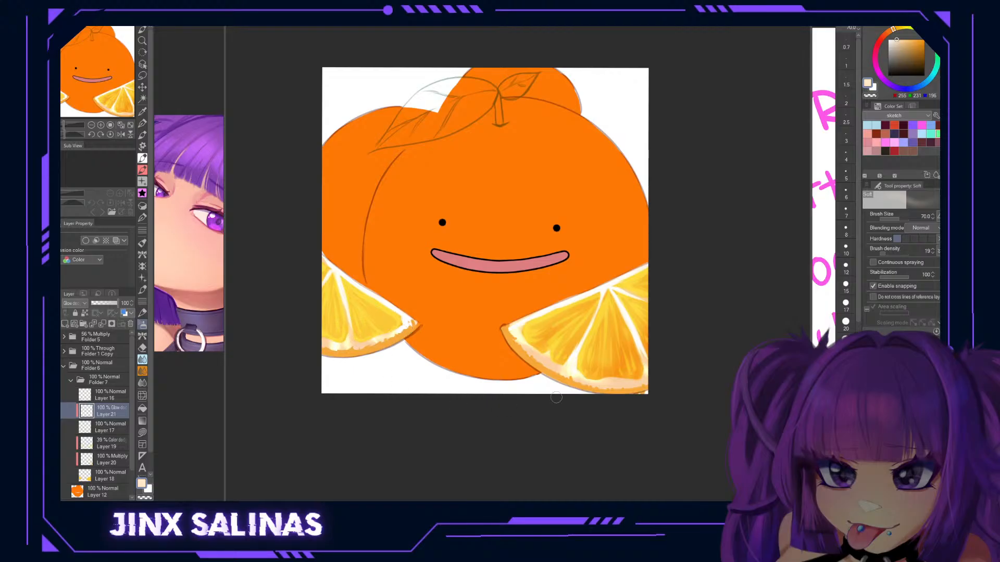
Lower the pith's Glow dodge layer to 13% opacity and add a normal layer above it.
drag(113, 303, 92, 303)
click(65, 324)
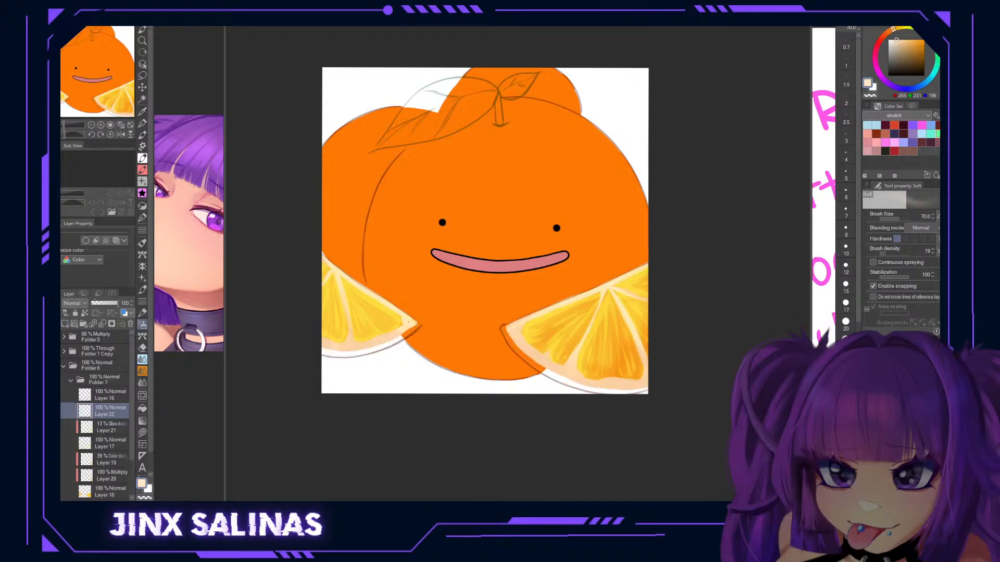
Add another layer set to Multiply, choose a dark brown colour and set the airbrush size to 20.
scroll(87, 443, down, 3)
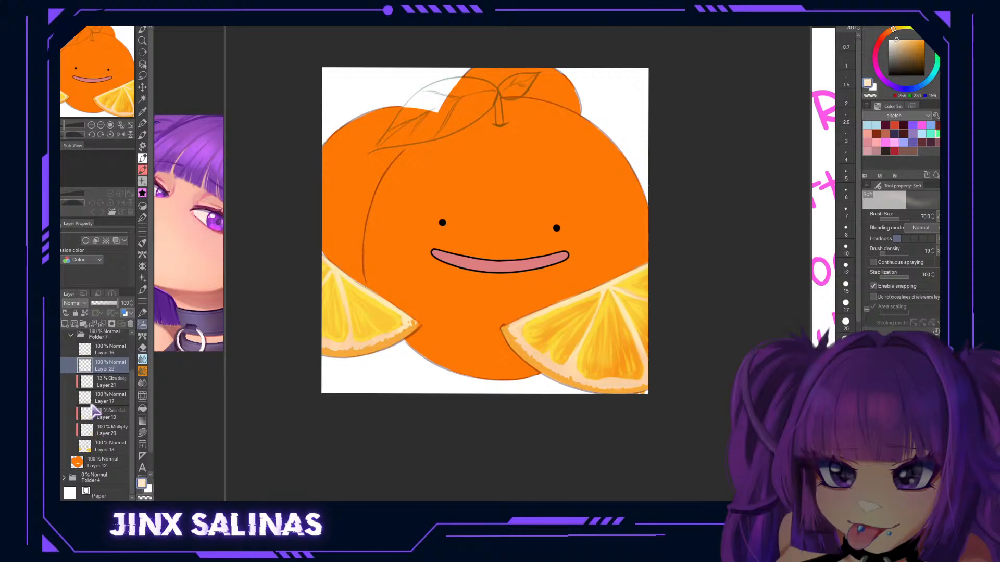
click(65, 325)
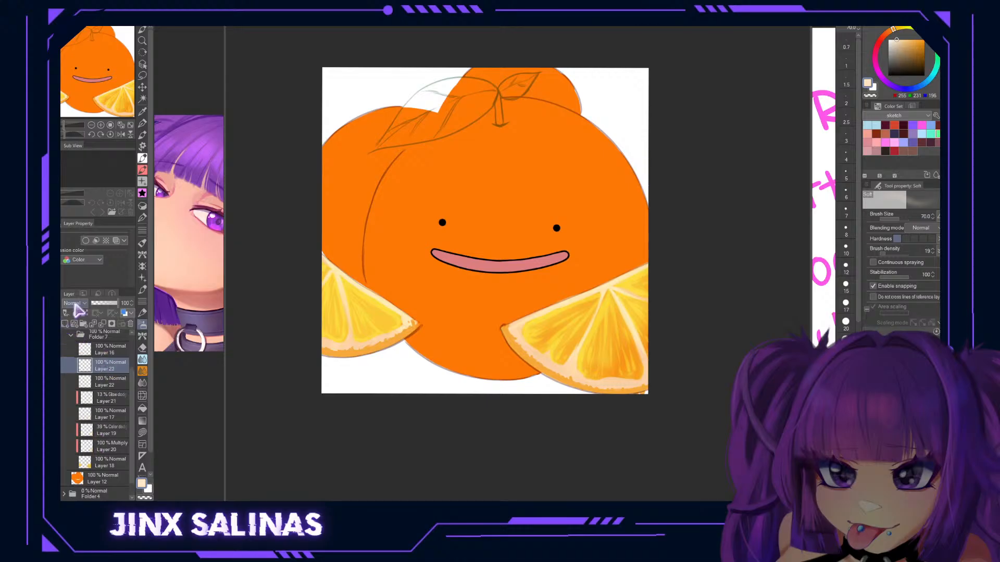
click(905, 63)
click(845, 321)
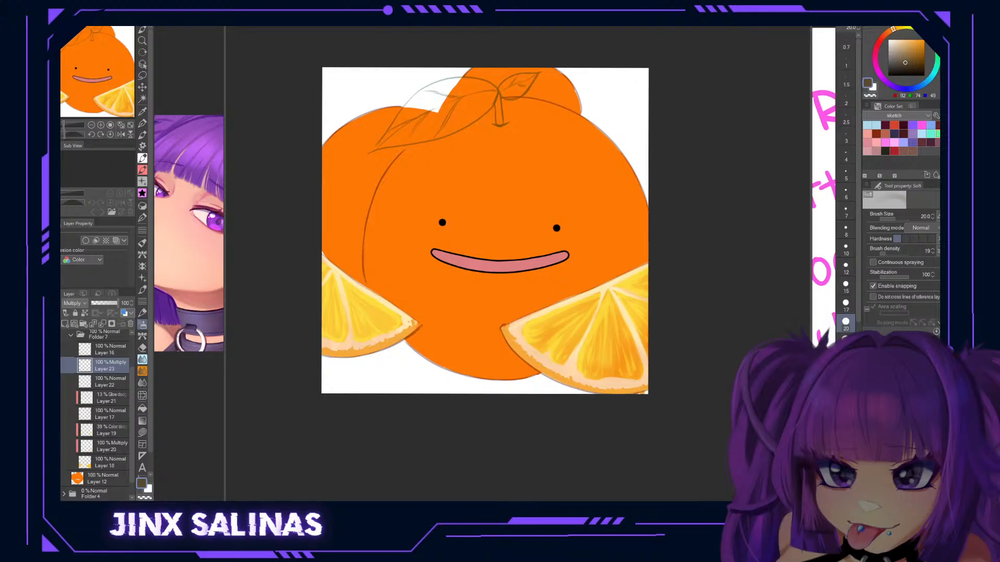
Add a normal layer above the pulp's 39% Color dodge layer and clip it to the pulp.
click(109, 430)
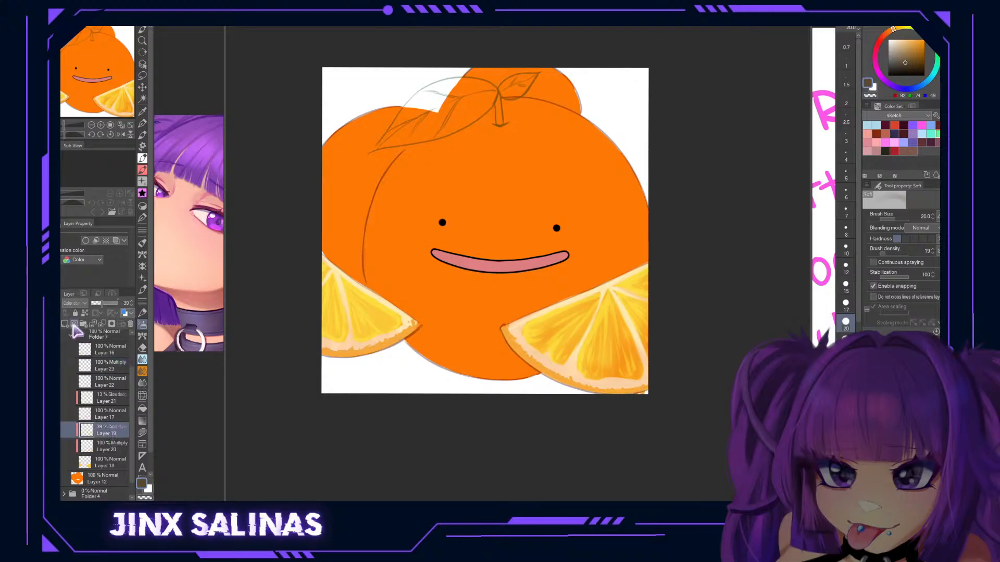
click(65, 324)
click(65, 313)
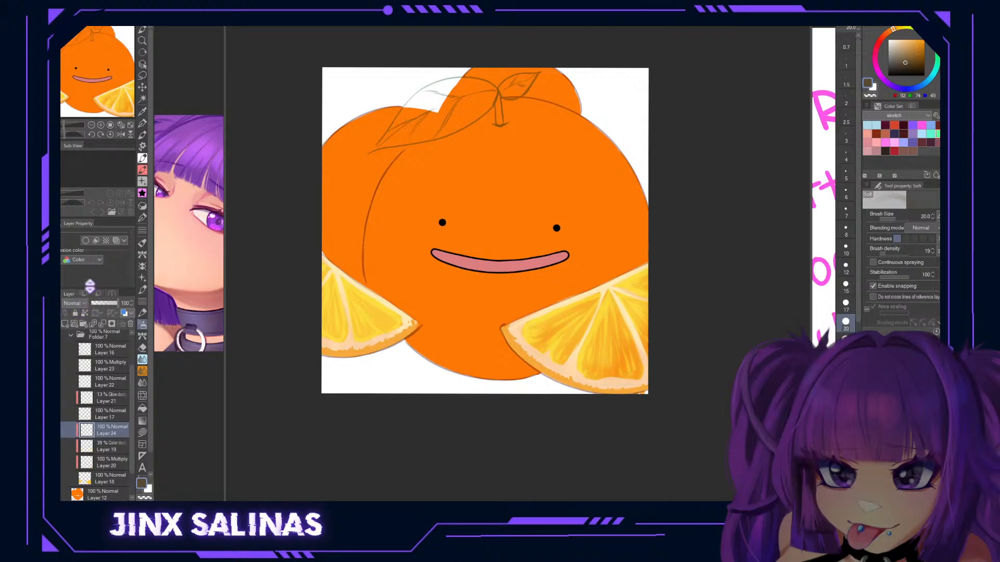
Paint small white juice highlights over the pulp of both slices with the brush at sizes 7 and 15.
key(x)
key(p)
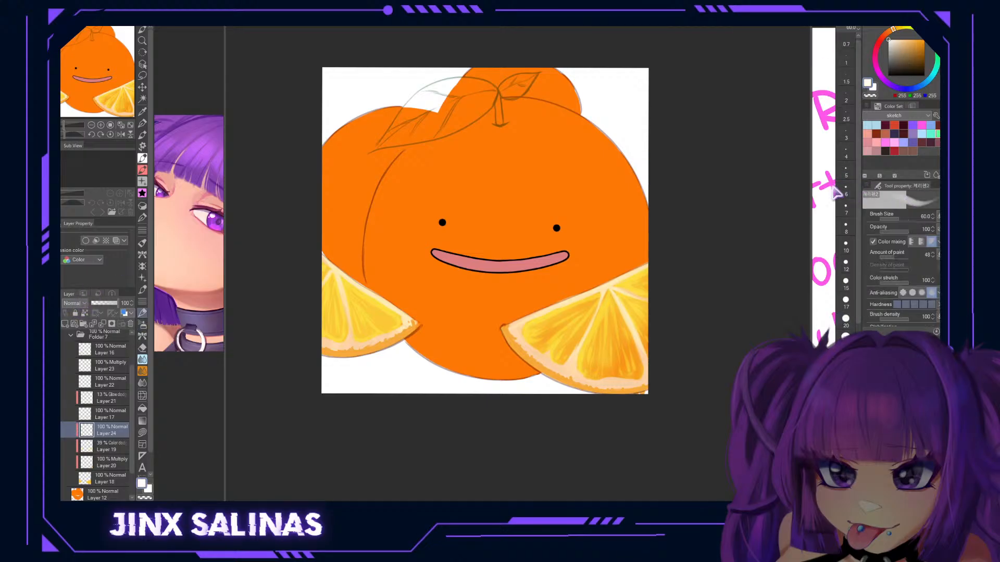
click(853, 165)
click(846, 207)
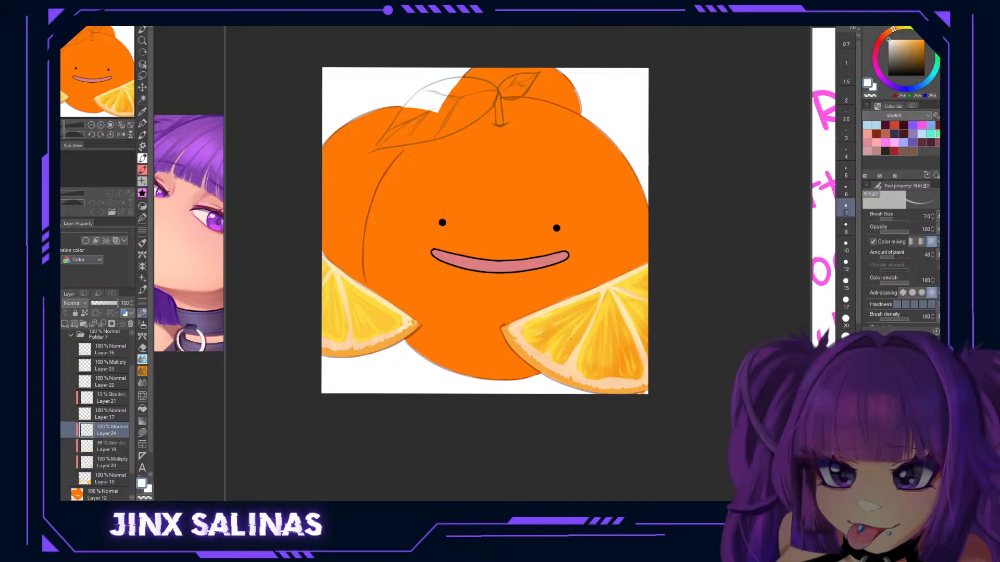
click(846, 283)
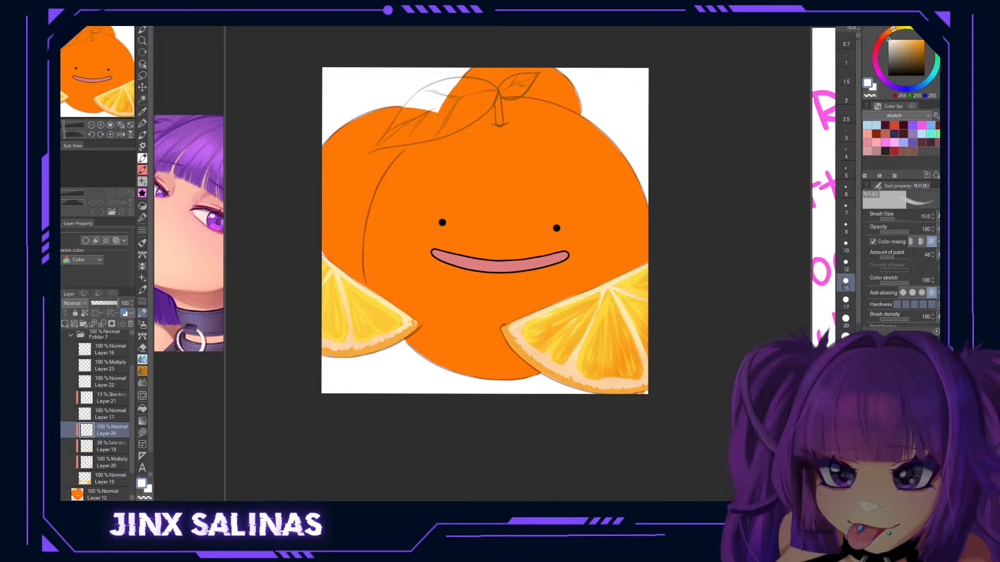
drag(608, 295, 600, 309)
Add a layer above the flat orange base layer and paint red-orange rind beneath both slices at brush size 30.
click(112, 492)
click(65, 323)
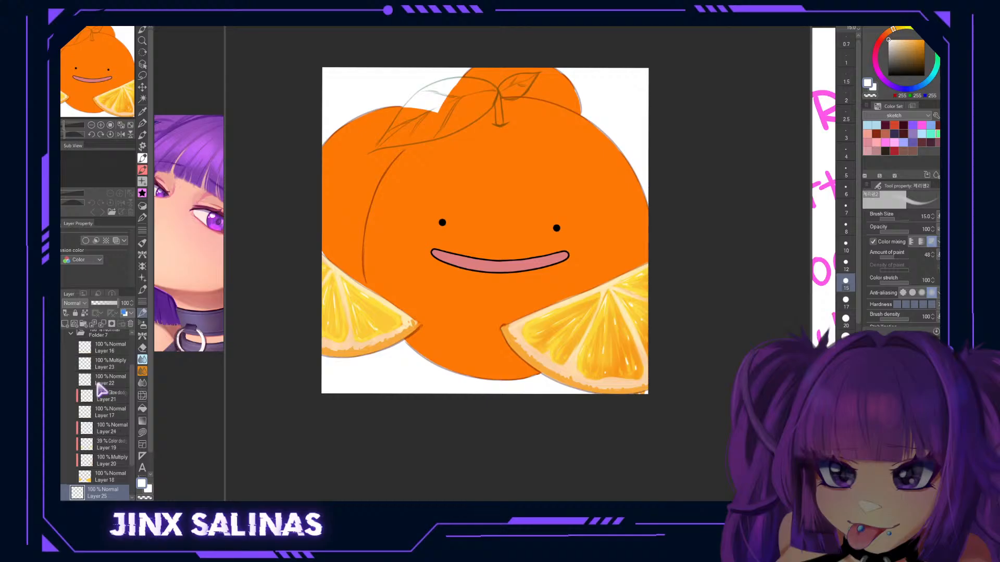
click(894, 125)
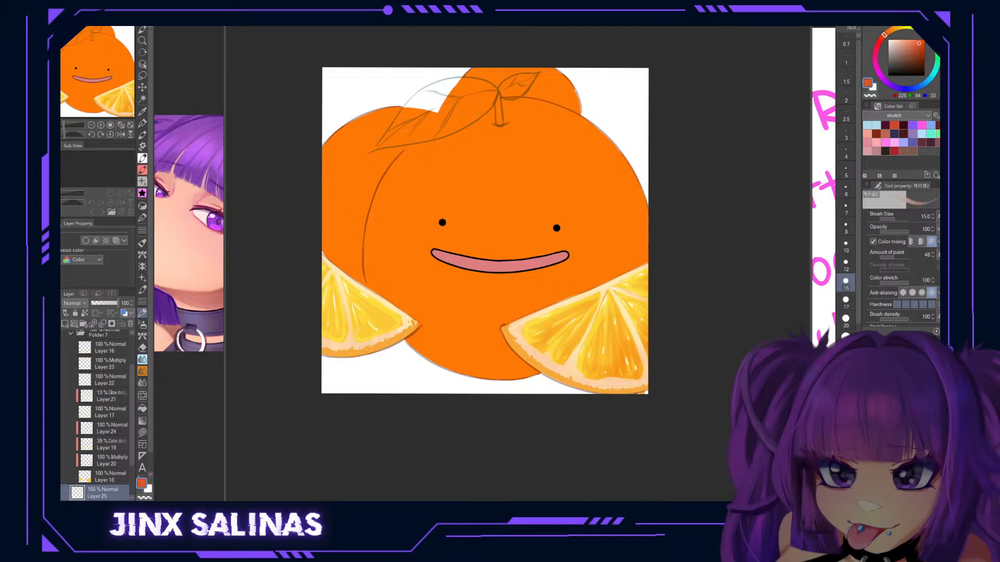
click(846, 358)
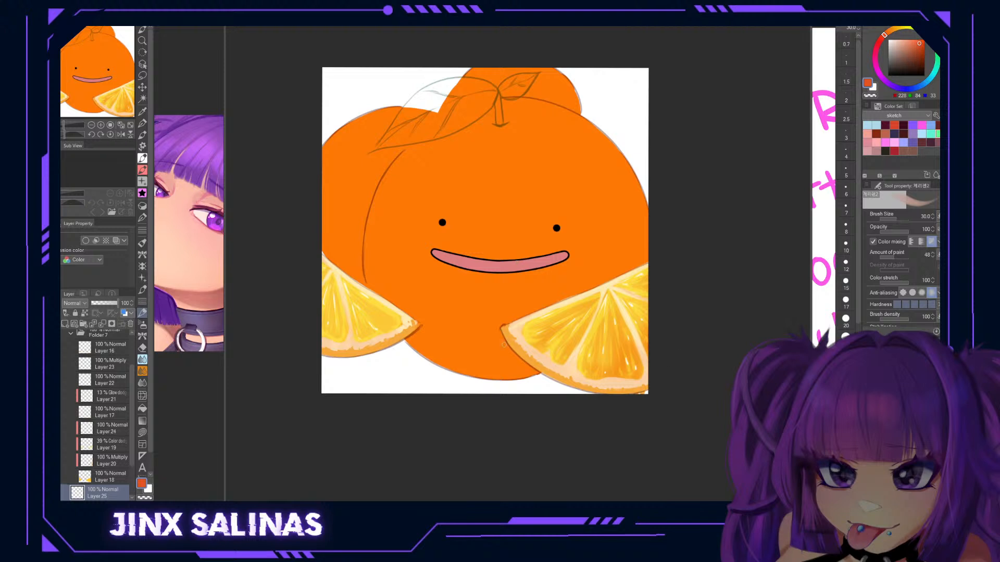
mouse_move(505, 337)
mouse_down()
mouse_move(552, 383)
mouse_move(513, 342)
mouse_move(585, 391)
mouse_move(556, 384)
mouse_move(607, 401)
mouse_move(545, 374)
mouse_move(599, 394)
mouse_up()
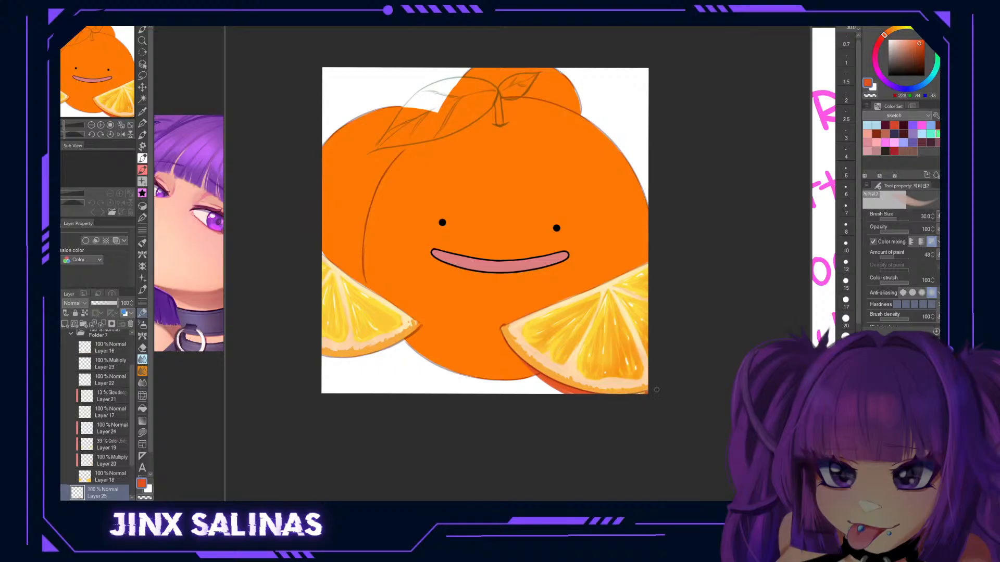
mouse_move(420, 327)
mouse_down()
mouse_move(386, 354)
mouse_move(351, 359)
mouse_up()
Rotate the canvas and complete the red-orange rind along the smaller slice's outer edge.
key(r)
mouse_move(620, 238)
mouse_down()
mouse_move(573, 353)
mouse_move(457, 404)
mouse_up()
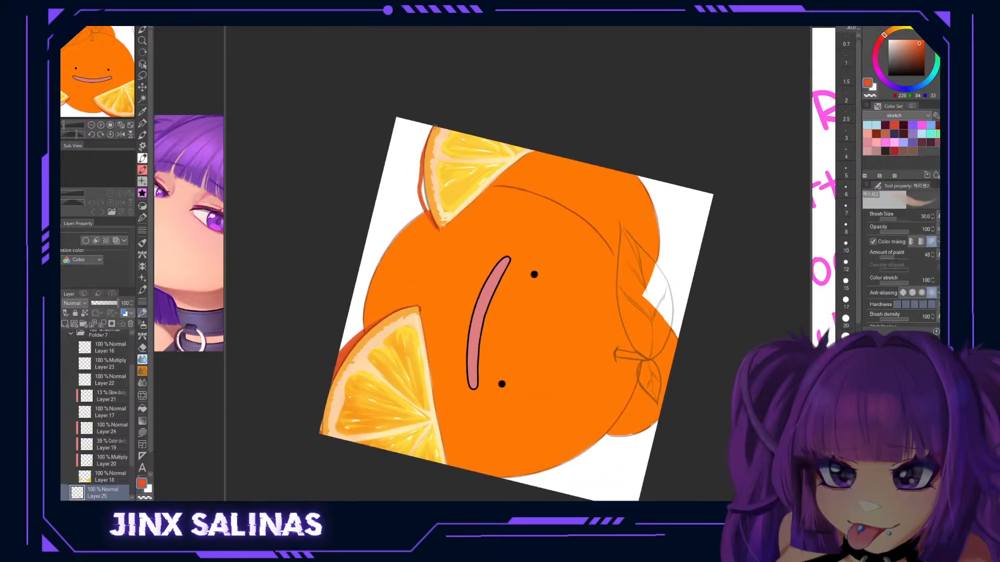
mouse_move(422, 175)
mouse_down()
mouse_move(431, 219)
mouse_move(421, 182)
mouse_move(432, 219)
mouse_up()
mouse_move(419, 184)
mouse_down()
mouse_move(436, 224)
mouse_move(419, 192)
mouse_move(416, 200)
mouse_move(429, 221)
mouse_move(418, 202)
mouse_move(421, 160)
mouse_move(415, 194)
mouse_move(435, 128)
mouse_move(418, 204)
mouse_up()
drag(429, 129, 424, 148)
key(r)
mouse_move(436, 371)
mouse_down()
mouse_move(568, 390)
mouse_move(537, 428)
mouse_move(615, 386)
mouse_up()
Switch to the Soft airbrush at size 20 for working on the slices' rind layer.
key(i)
drag(661, 345, 635, 330)
click(142, 325)
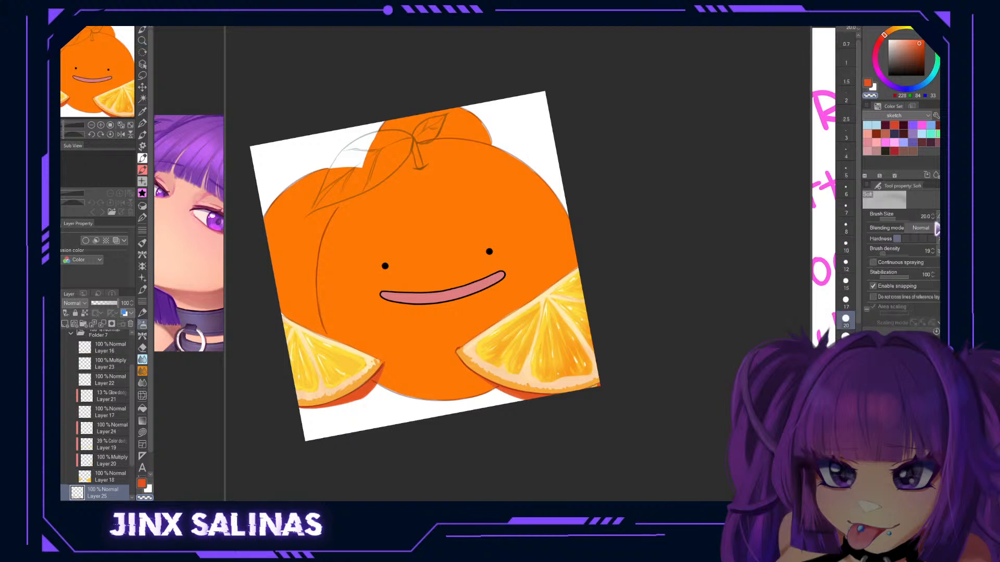
Add a clipped Overlay layer above the slice shadow layer and brush pale pink light over the shadows with a soft size 100 airbrush.
click(64, 323)
click(86, 160)
click(903, 40)
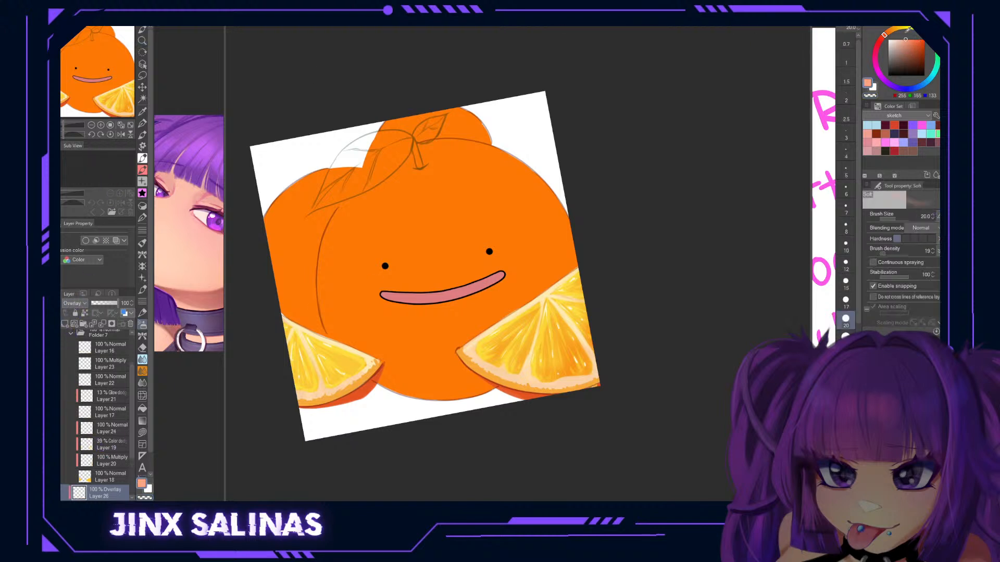
key(bracketright)
key(bracketright)
key(bracketright)
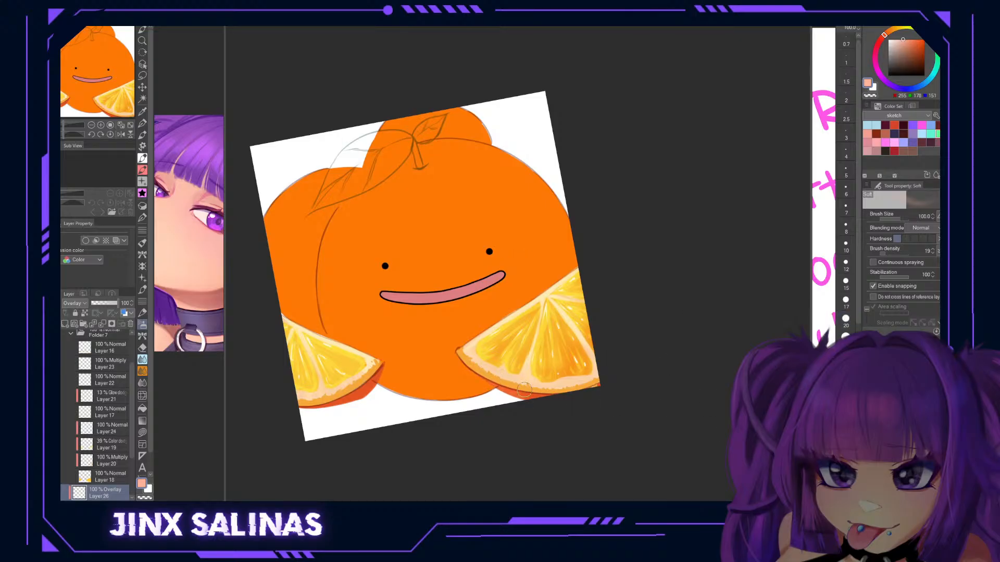
key(ctrl+z)
drag(907, 40, 893, 40)
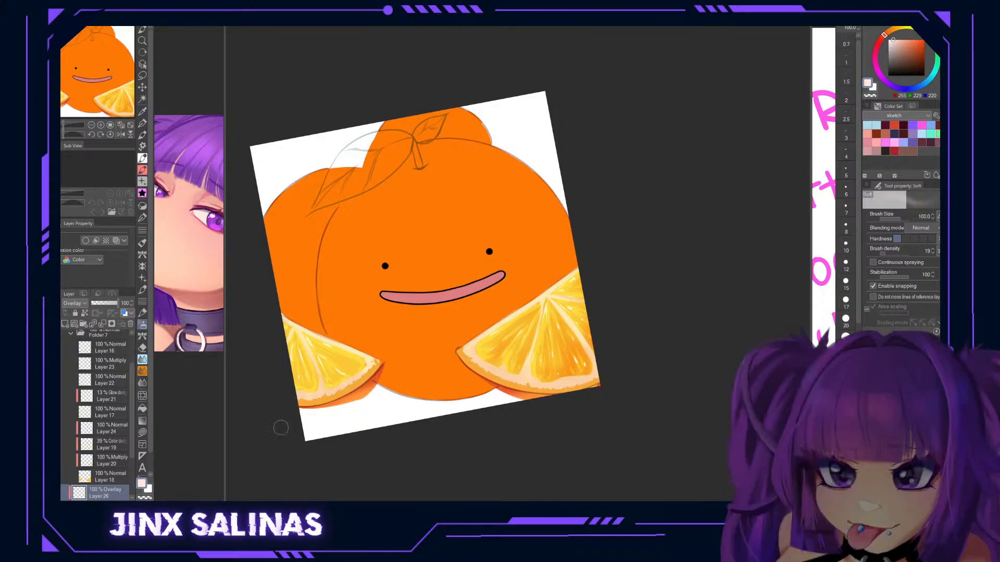
Compare the artwork with and without the Overlay layer under the orange slices.
click(52, 493)
click(52, 494)
click(52, 493)
click(52, 493)
click(52, 493)
Add a clipped layer above Layer 16 and paint muted reddish-brown shading along the rinds of both orange slices.
click(107, 348)
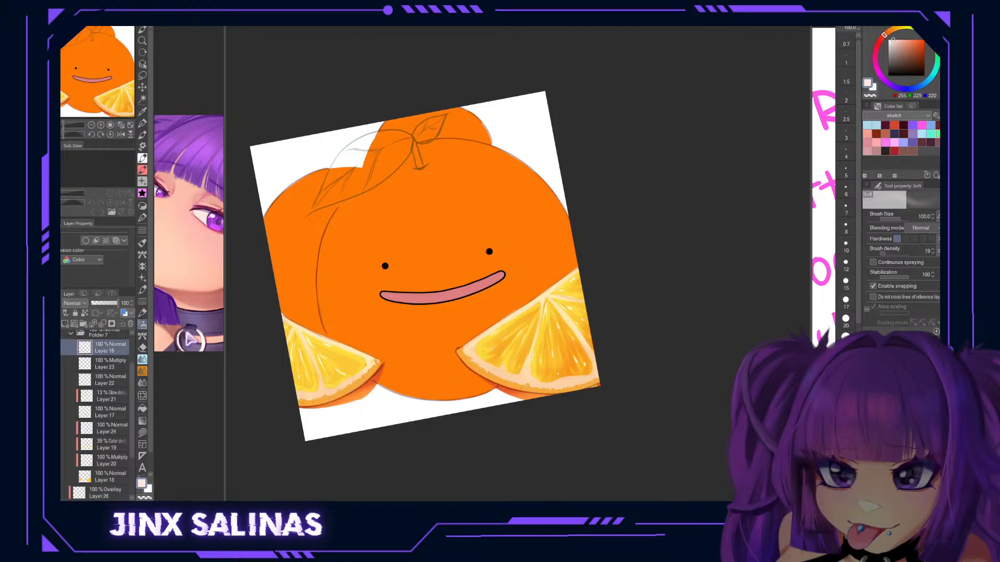
click(846, 396)
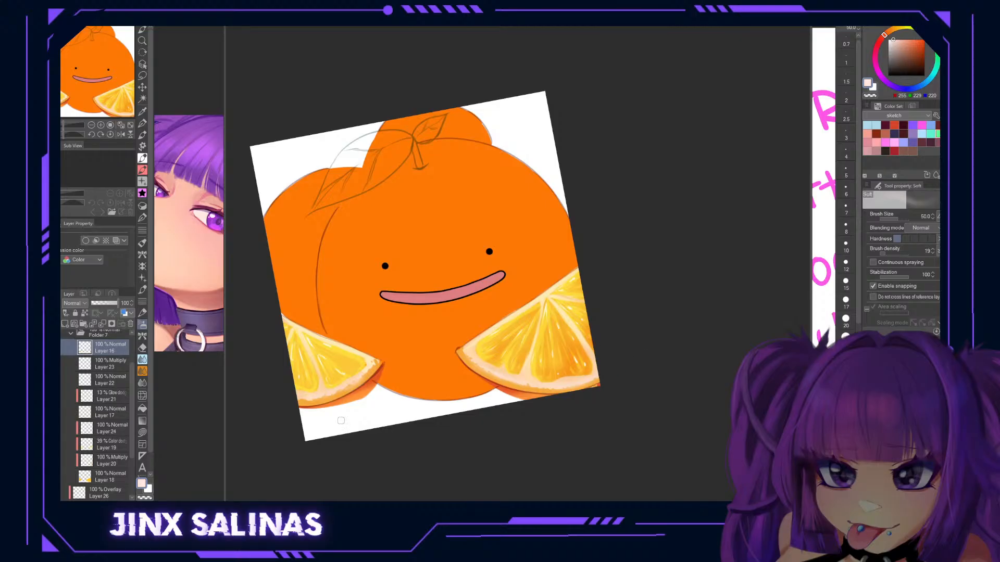
click(65, 324)
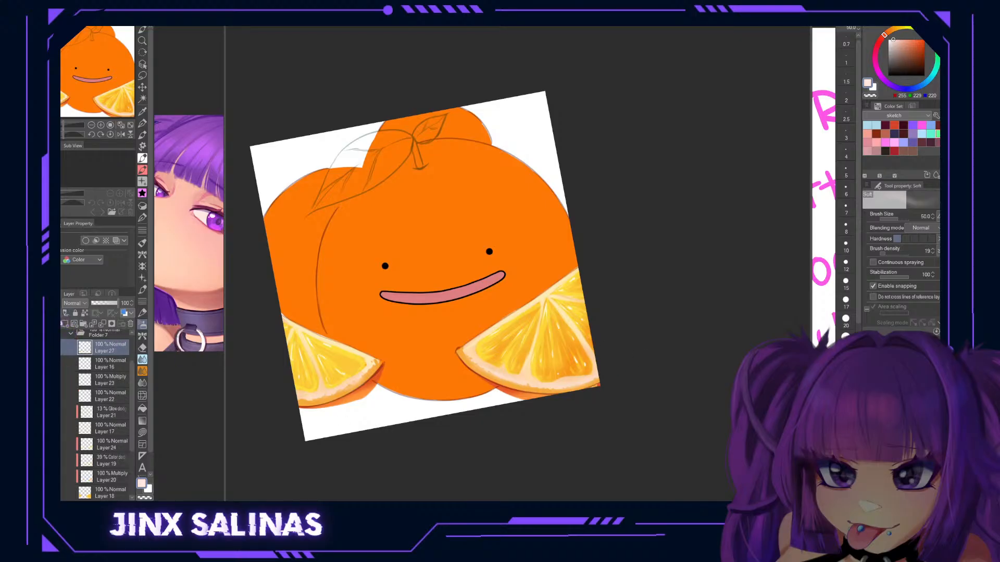
click(65, 312)
click(907, 50)
key(b)
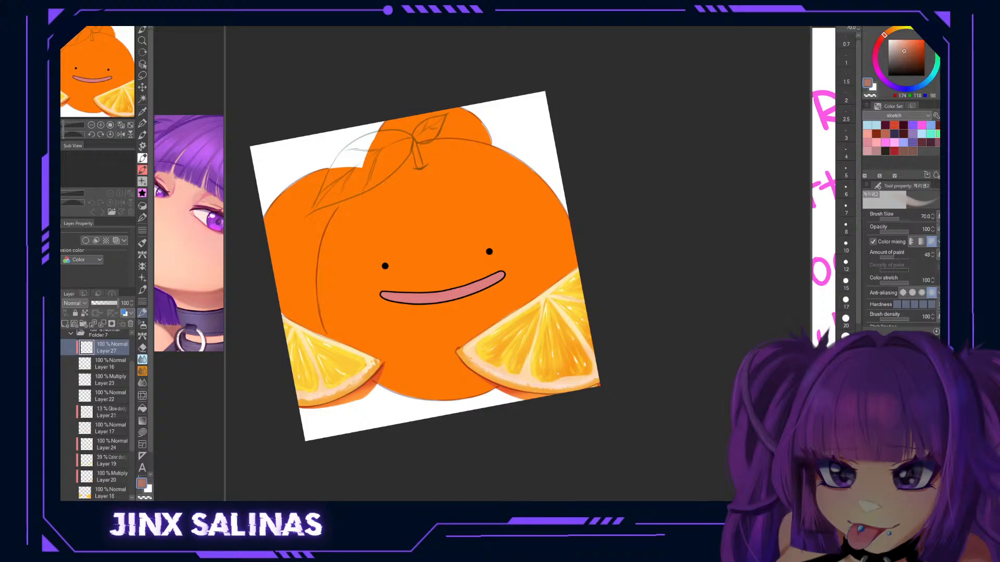
mouse_move(591, 365)
mouse_down()
mouse_move(552, 390)
mouse_move(598, 376)
mouse_move(580, 391)
mouse_move(612, 373)
mouse_move(534, 412)
mouse_move(563, 382)
mouse_move(524, 404)
mouse_move(569, 381)
mouse_move(504, 391)
mouse_up()
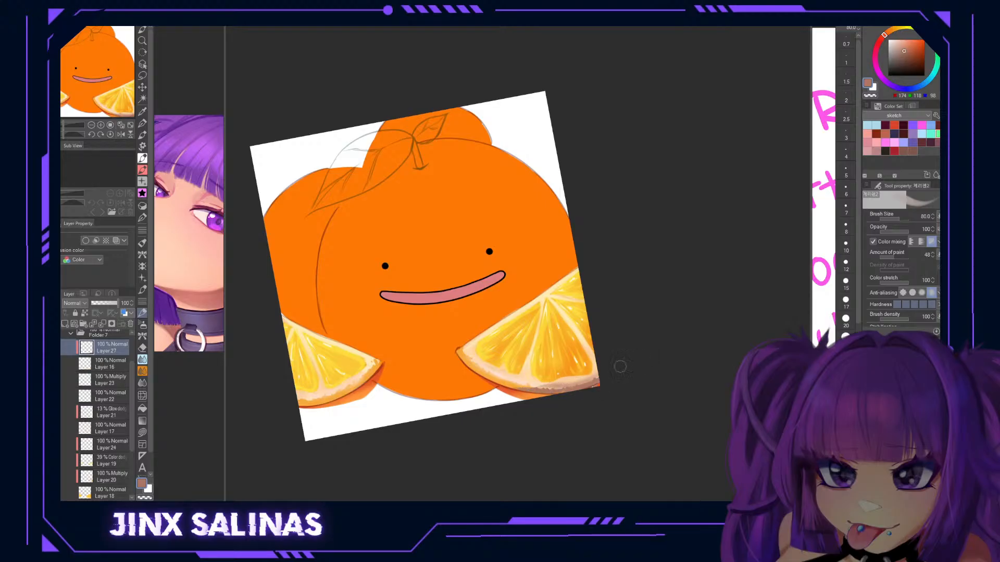
mouse_move(317, 400)
mouse_down()
mouse_move(283, 404)
mouse_move(338, 401)
mouse_move(298, 406)
mouse_move(355, 384)
mouse_up()
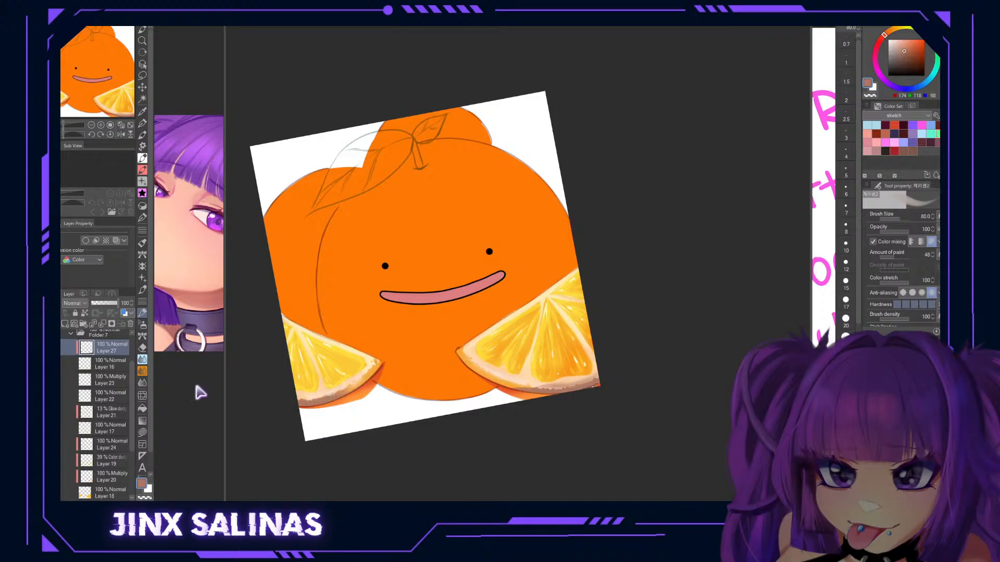
Set the rind shading layer to Multiply at 62% opacity.
click(77, 303)
click(79, 72)
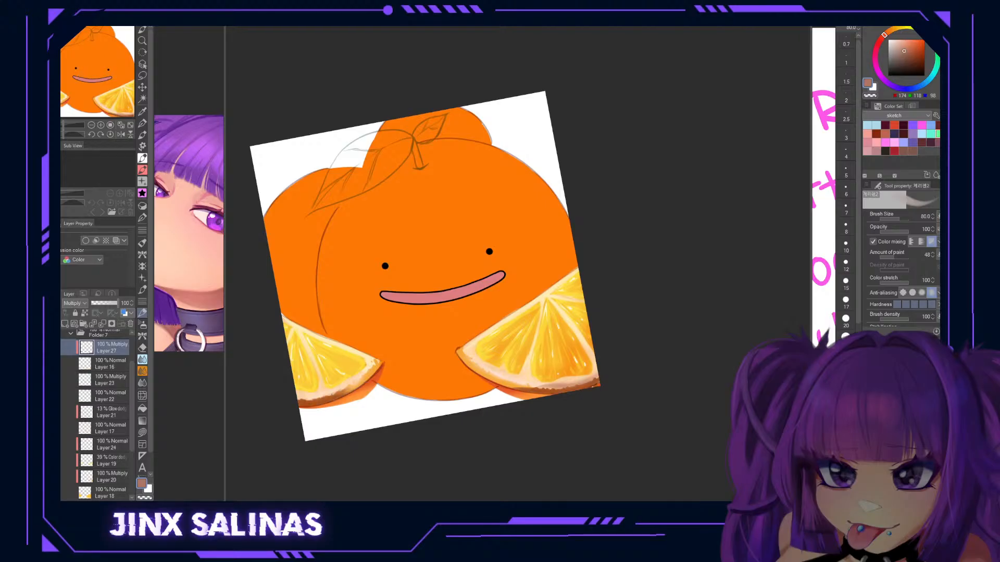
drag(116, 303, 107, 304)
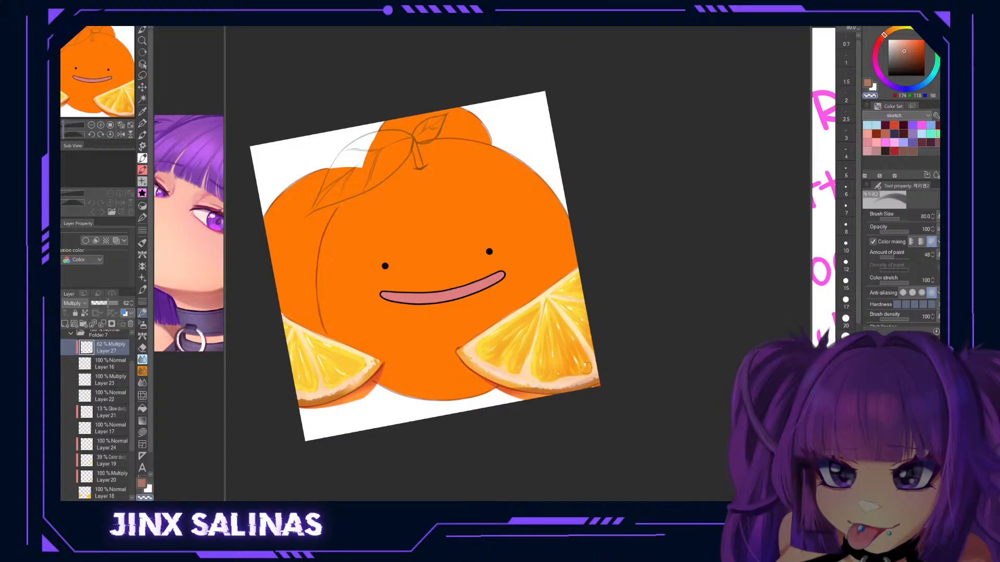
key(r)
mouse_move(686, 261)
mouse_down()
mouse_move(651, 386)
mouse_move(479, 448)
mouse_move(578, 439)
mouse_move(663, 375)
mouse_move(676, 328)
mouse_up()
key(b)
scroll(131, 401, up, 3)
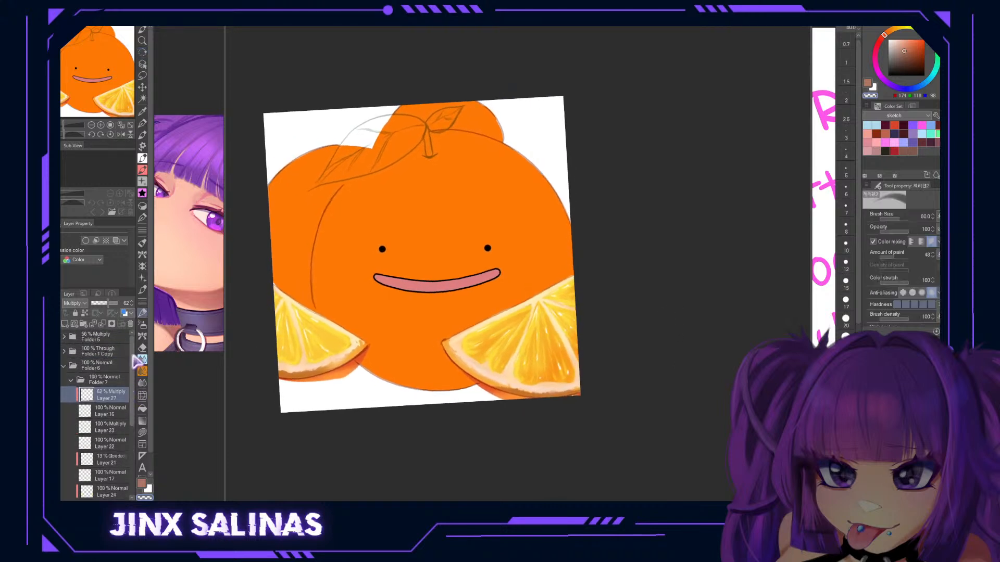
click(110, 338)
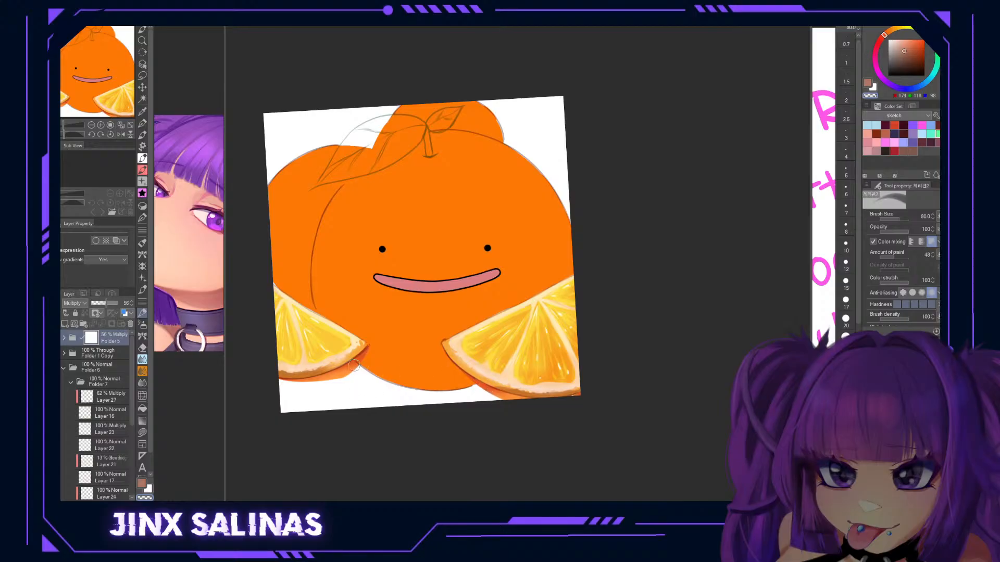
mouse_move(625, 316)
mouse_down()
mouse_move(616, 331)
mouse_move(649, 312)
mouse_move(634, 318)
mouse_up()
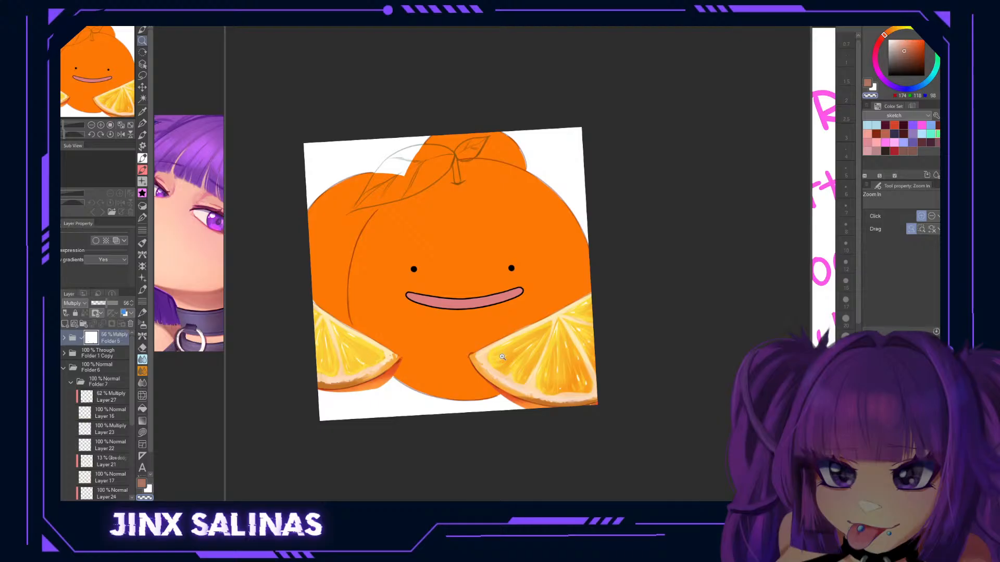
click(113, 399)
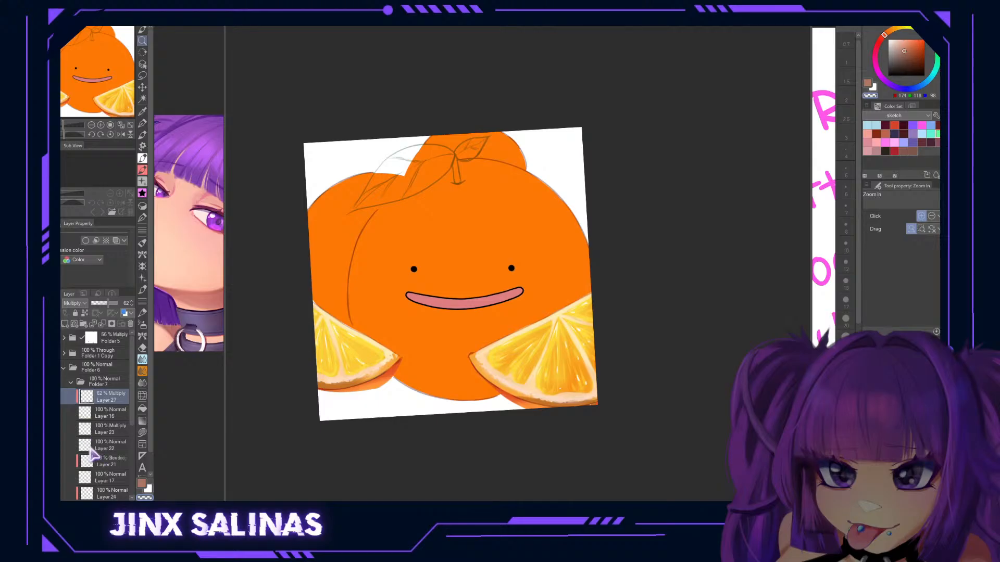
Add a clipped layer above Layer 21 and paint thin near-white highlights on the orange slices with a size 12 brush.
click(63, 461)
click(63, 461)
click(90, 461)
click(64, 324)
click(888, 40)
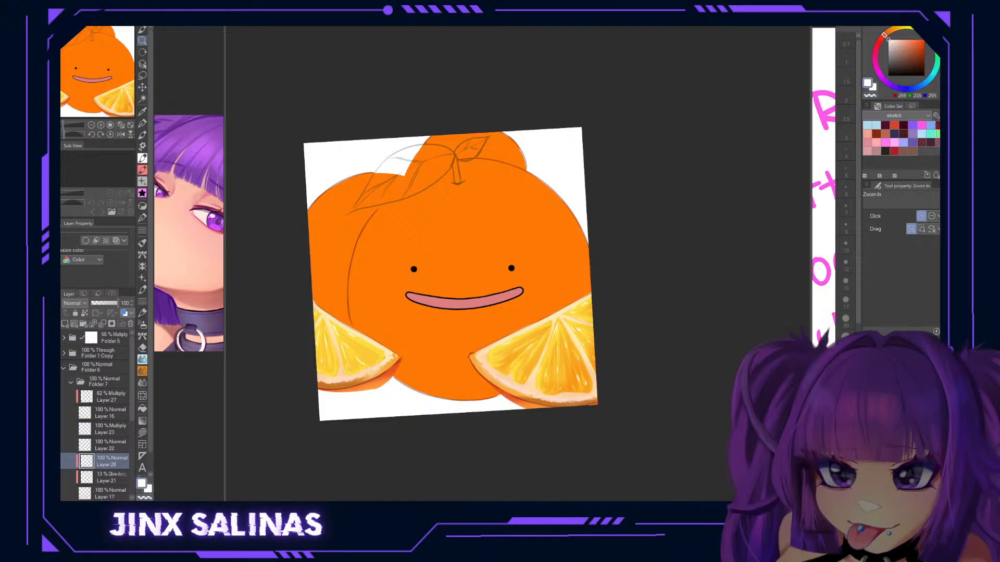
key(p)
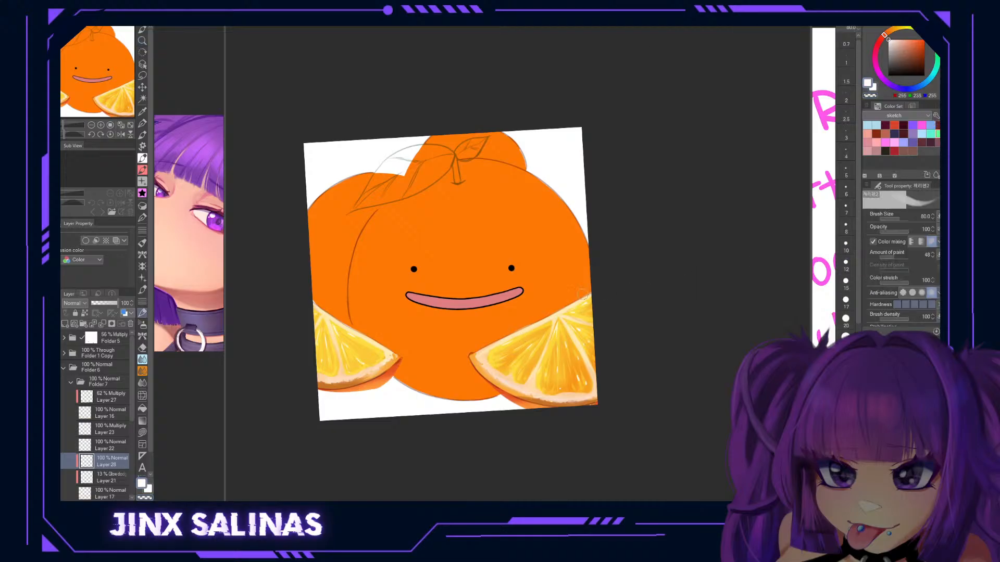
click(845, 263)
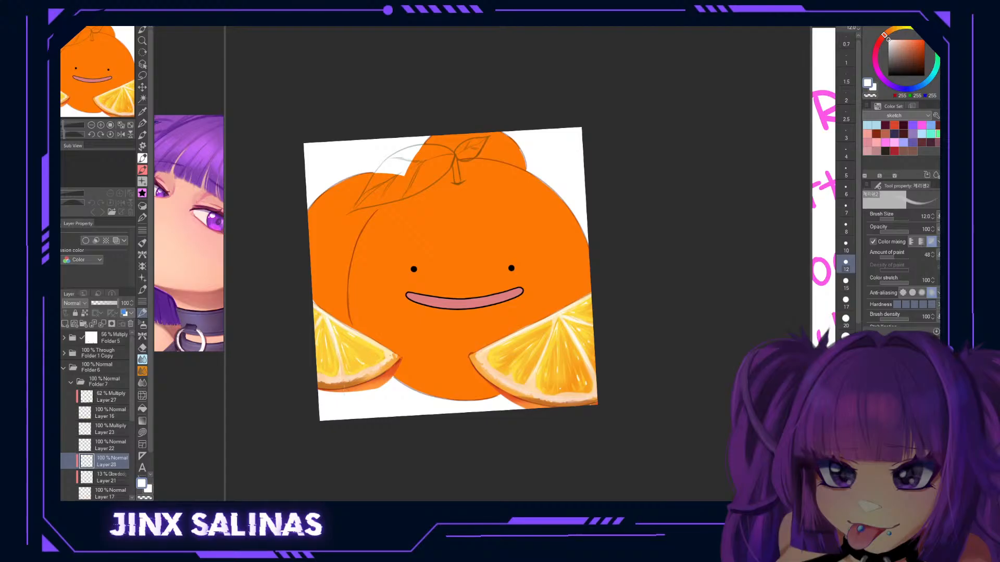
mouse_move(607, 285)
mouse_down()
mouse_move(608, 339)
mouse_move(609, 290)
mouse_up()
drag(605, 327, 614, 341)
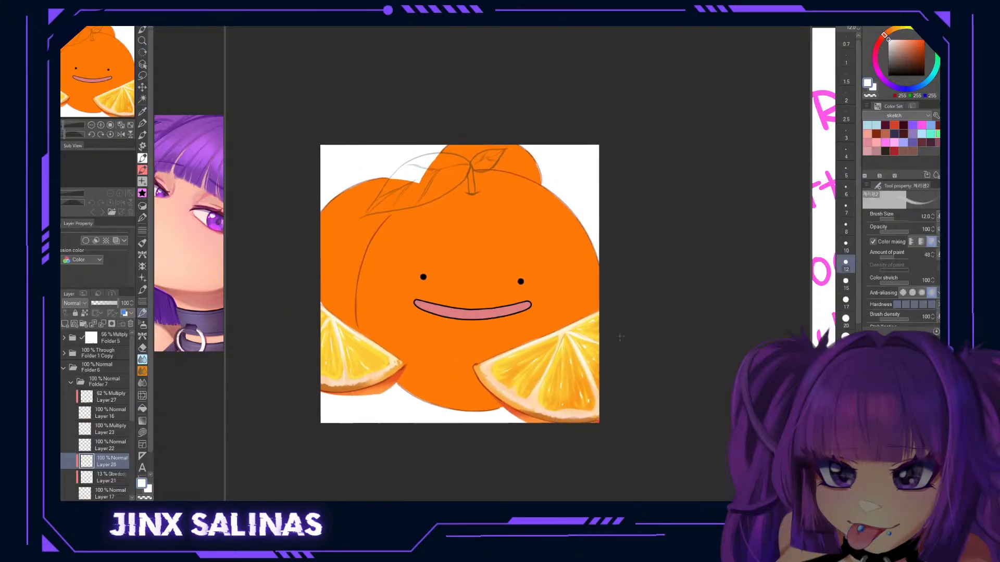
Lower the white highlight layer's opacity to 72%.
drag(117, 303, 110, 303)
drag(376, 430, 327, 423)
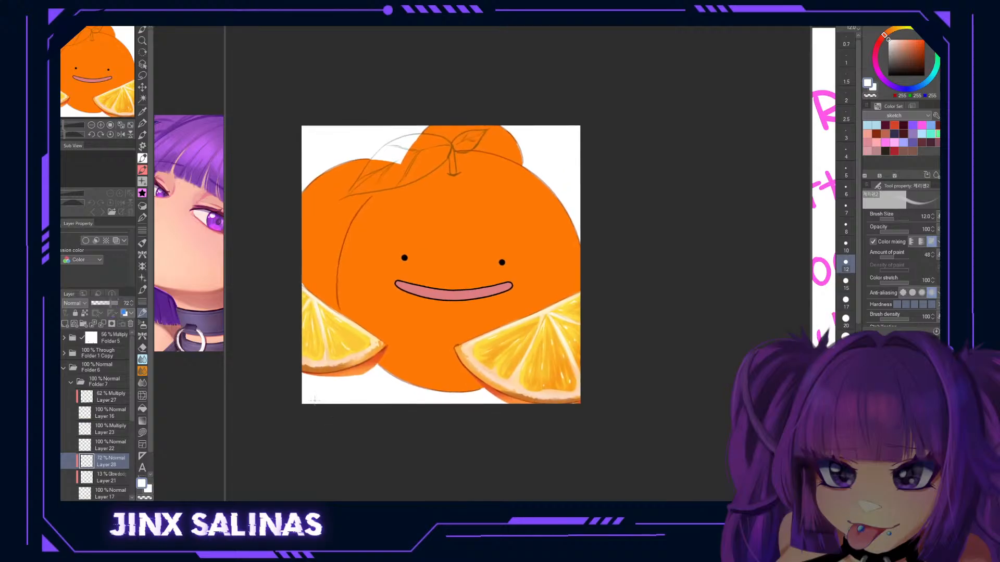
drag(319, 383, 306, 404)
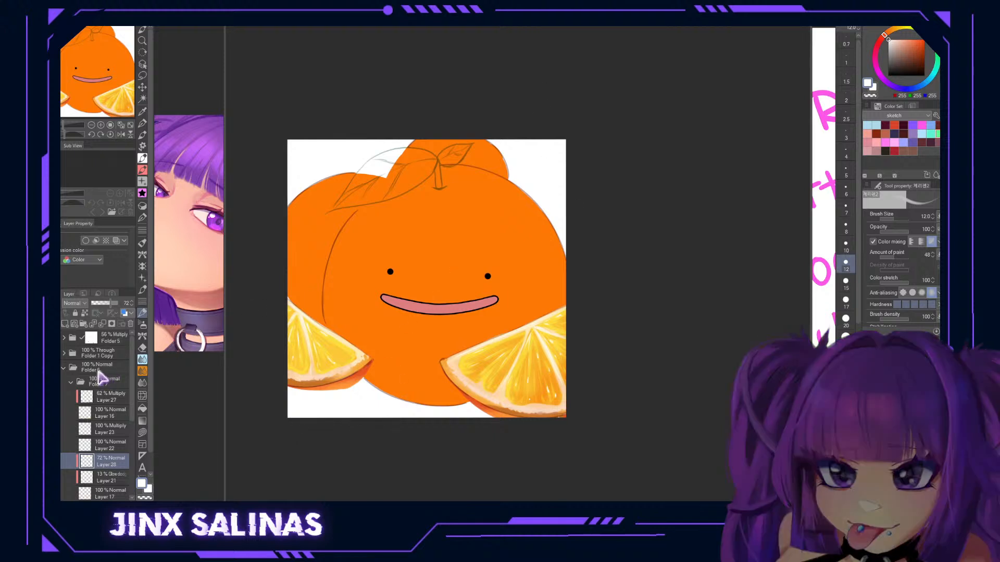
Group the base orange Layer 12 into its own folder and add two clipped layers above it.
click(113, 336)
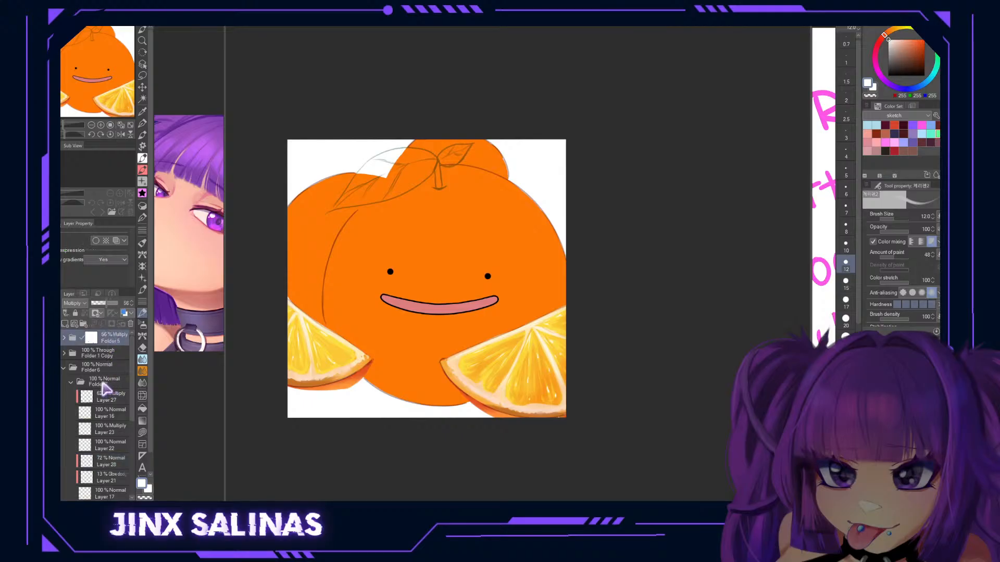
scroll(83, 390, down, 5)
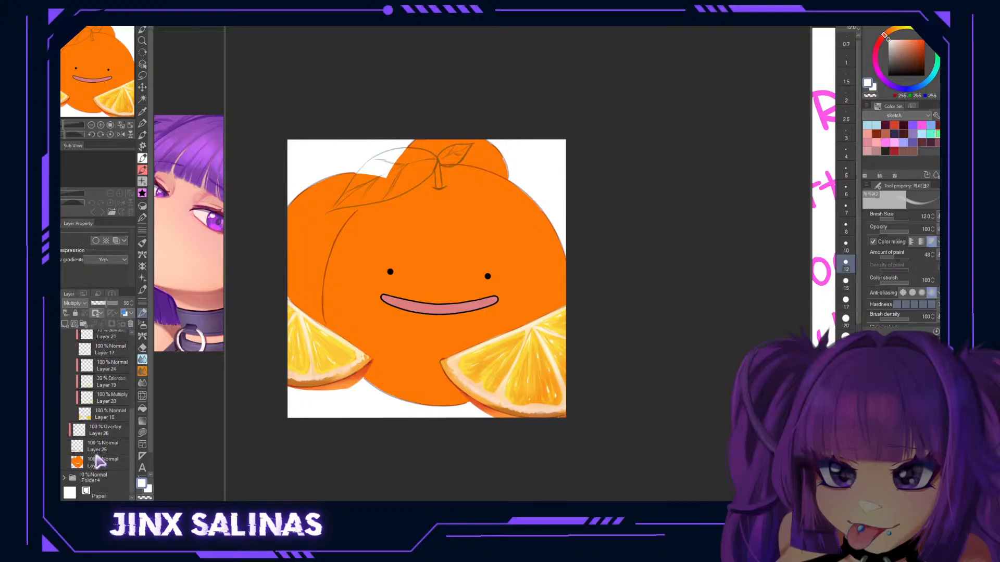
click(100, 462)
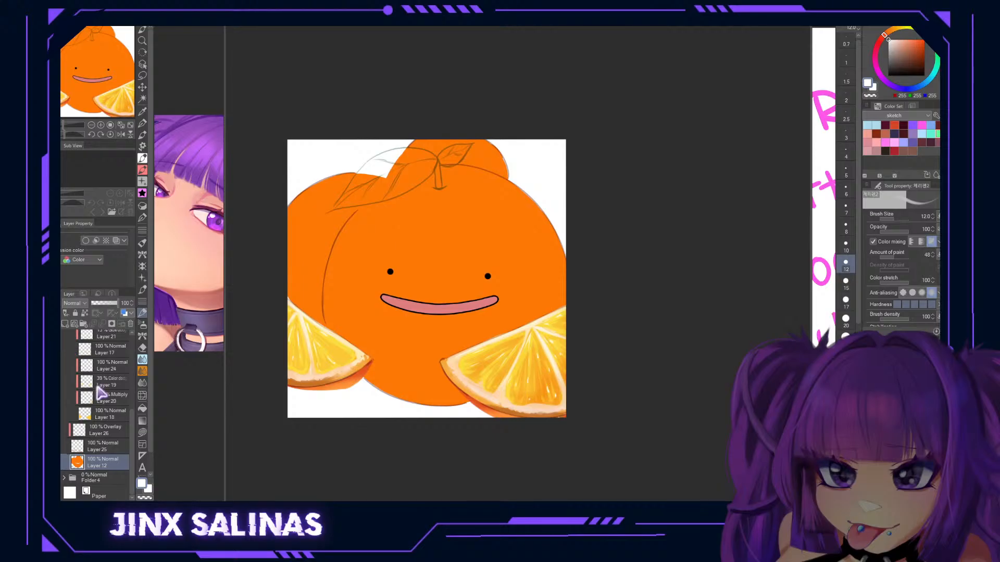
key(ctrl+g)
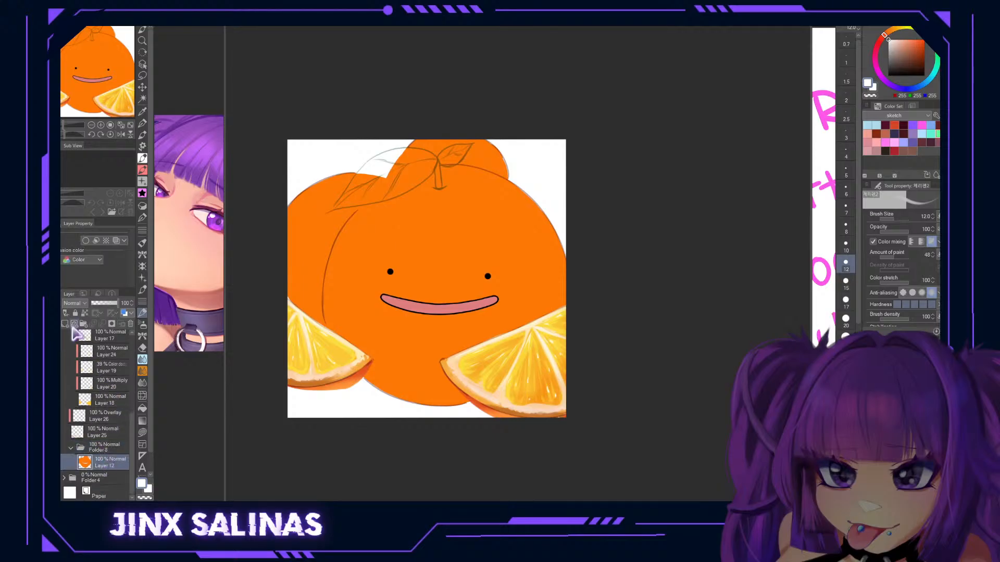
click(74, 324)
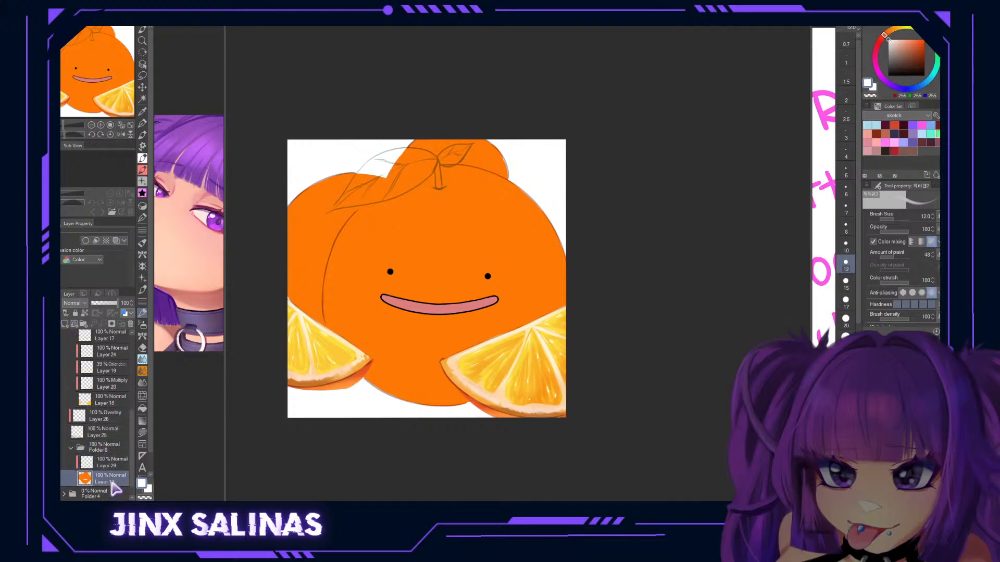
click(74, 323)
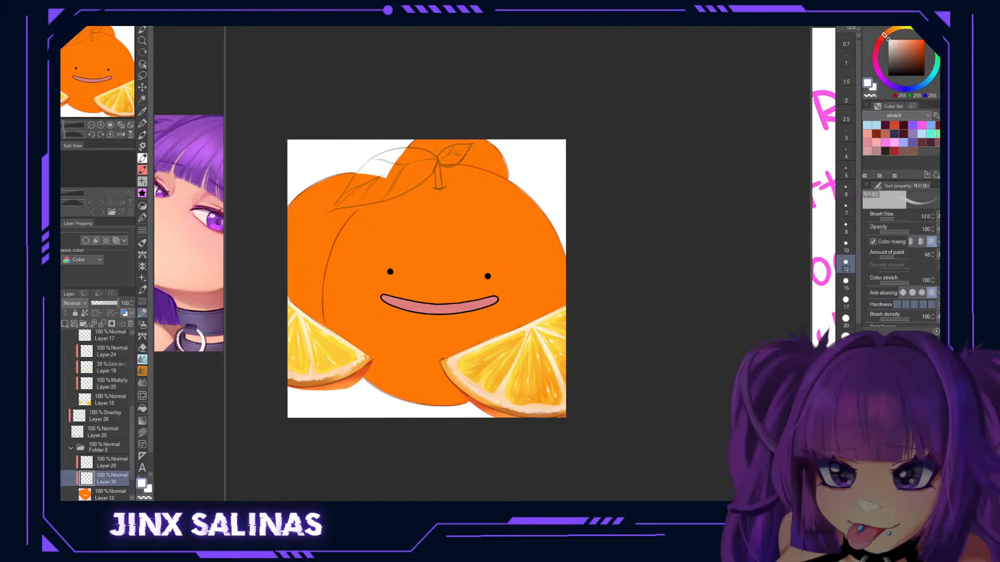
scroll(97, 416, down, 2)
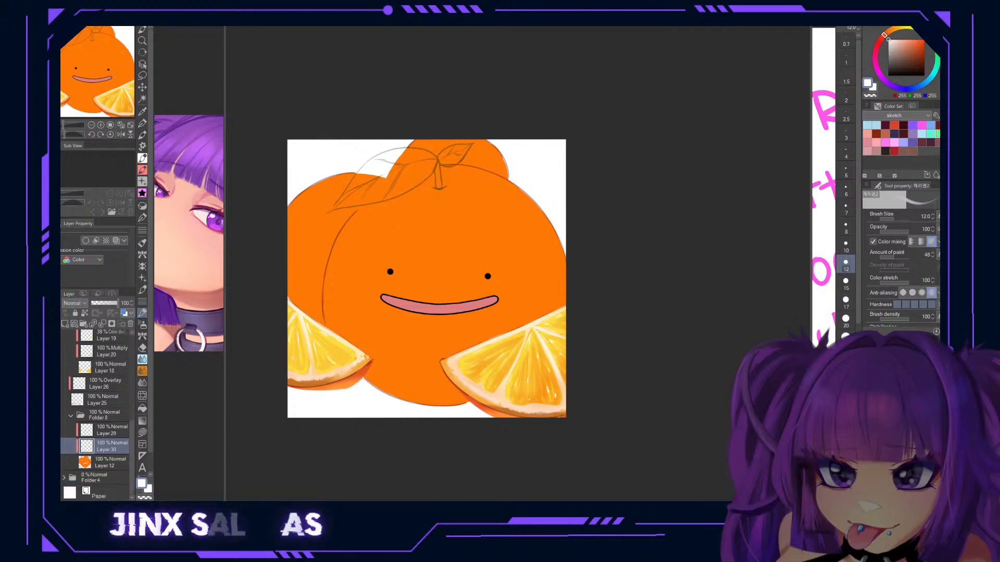
Sample the dark orange shadow colour below the right slice and choose the Droplet airbrush for the lower clipped layer.
alt+click(482, 410)
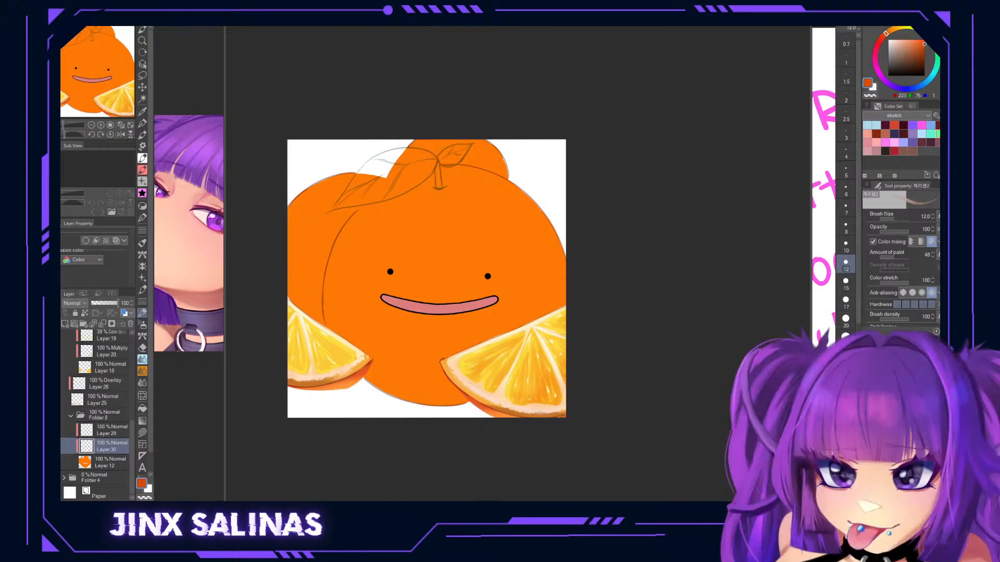
key(b)
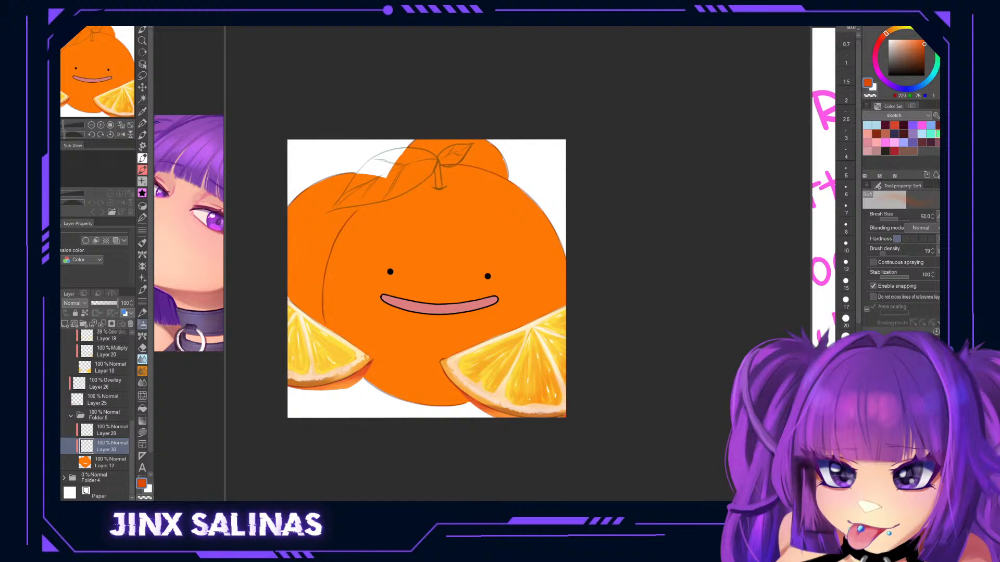
key(b)
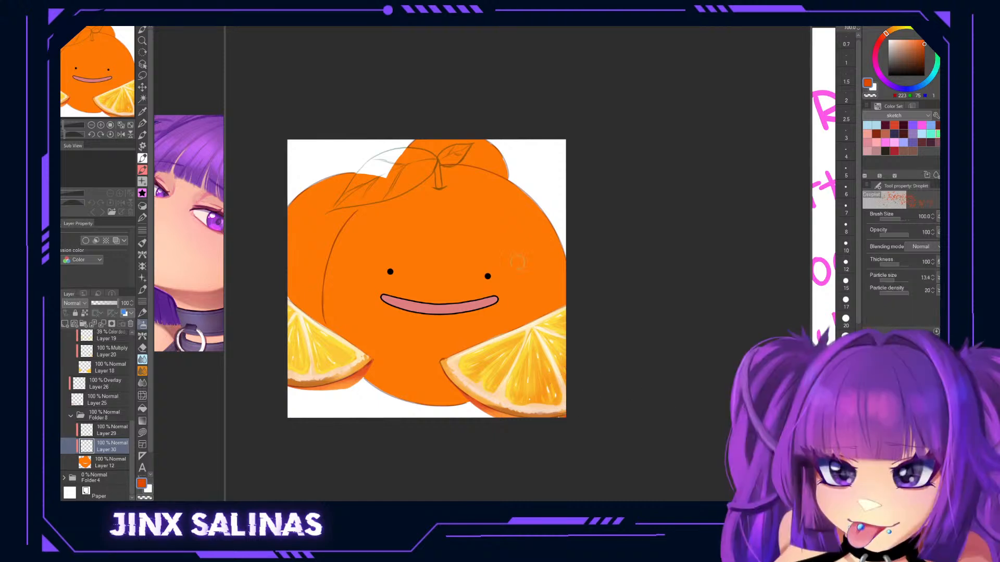
scroll(846, 312, down, 1)
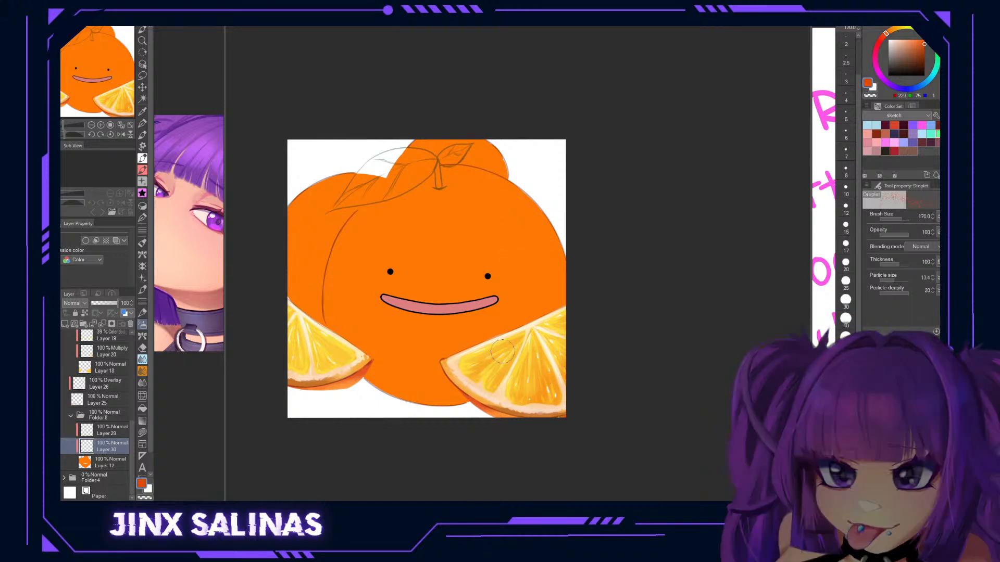
Try spraying dark orange texture over the orange's lower right area with the Droplet airbrush enlarged to size 1000.
key(bracketright)
key(bracketright)
key(bracketright)
key(bracketright)
key(bracketright)
key(bracketright)
key(bracketright)
key(bracketright)
key(bracketright)
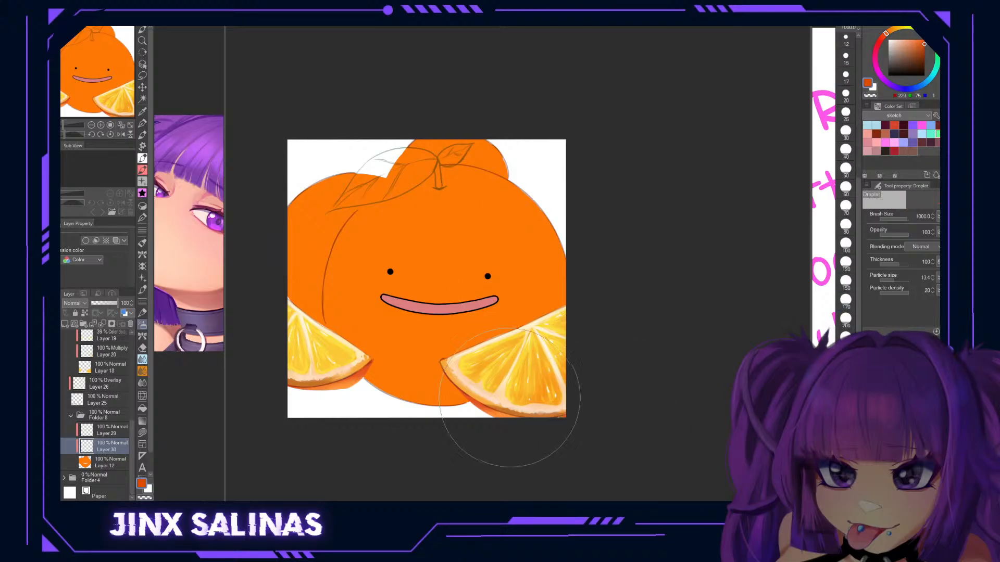
click(900, 281)
drag(482, 395, 514, 360)
key(ctrl+z)
Spray dark orange mottling over the whole oranges using Running color spray at size 1500 with particle density 6.
click(896, 443)
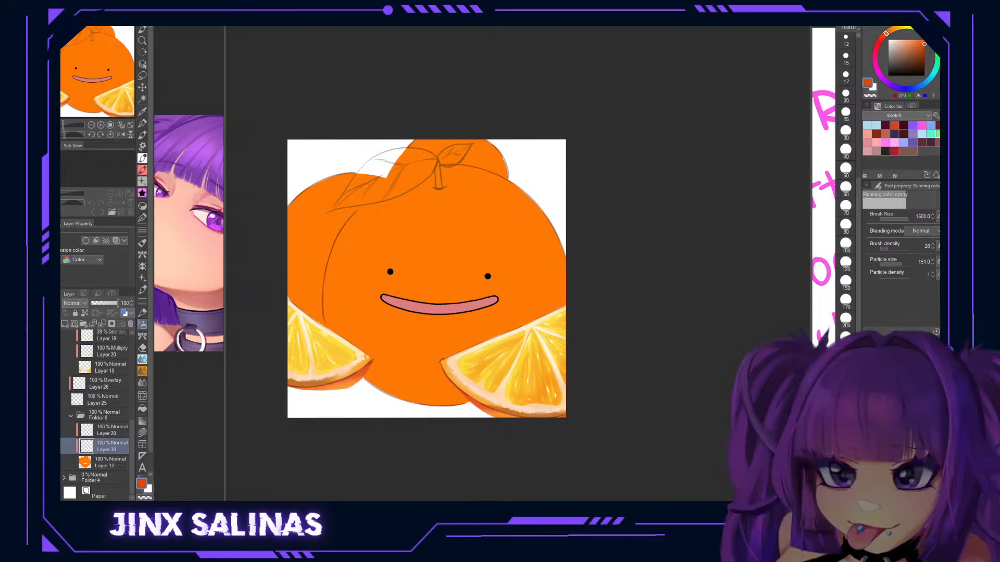
mouse_move(479, 413)
mouse_down()
mouse_move(462, 396)
mouse_move(557, 377)
mouse_move(496, 428)
mouse_move(602, 355)
mouse_up()
key(ctrl+z)
click(883, 277)
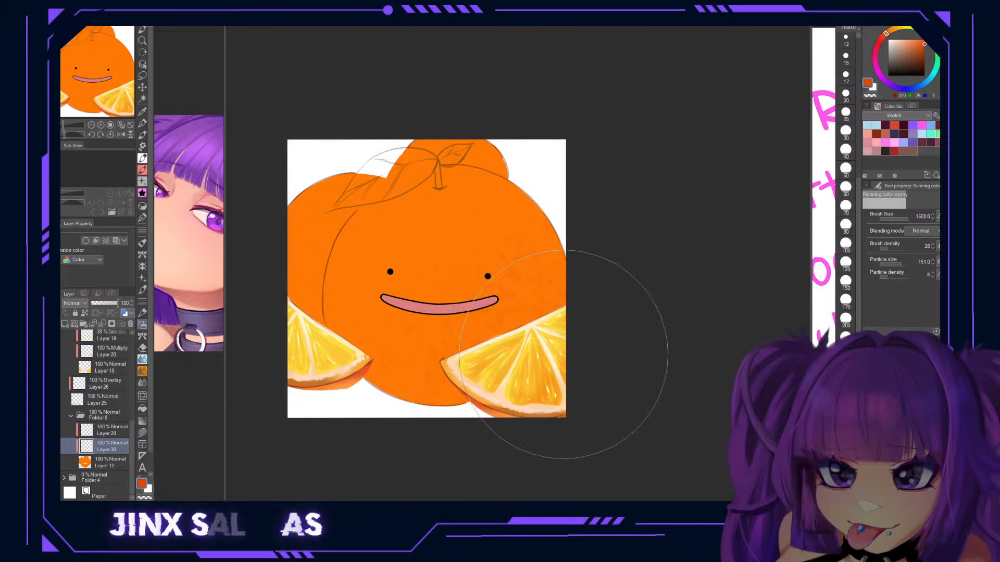
Try spraying dark orange mottling down the orange's right side with Running color spray at size 800 and particle density 13.
click(898, 278)
key(bracketleft)
key(bracketleft)
key(bracketleft)
drag(569, 265, 453, 383)
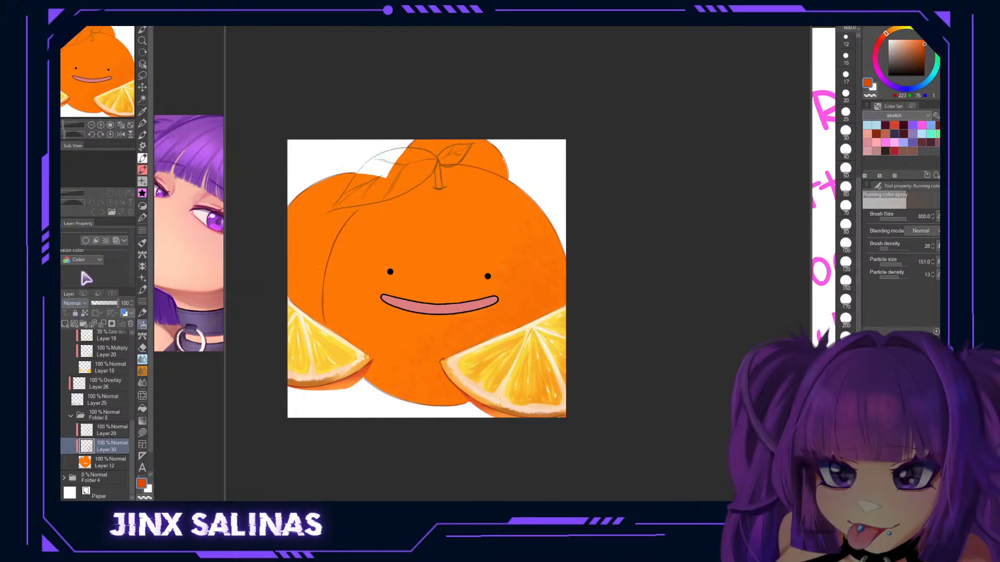
Pick a dark brown colour, try it with the spray on the orange's right side, and undo all the sprayed mottling.
click(81, 66)
click(924, 61)
mouse_move(557, 346)
mouse_down()
mouse_move(591, 290)
mouse_move(487, 388)
mouse_move(453, 396)
mouse_move(558, 274)
mouse_move(519, 192)
mouse_move(521, 292)
mouse_move(502, 344)
mouse_up()
key(ctrl+z)
key(ctrl+z)
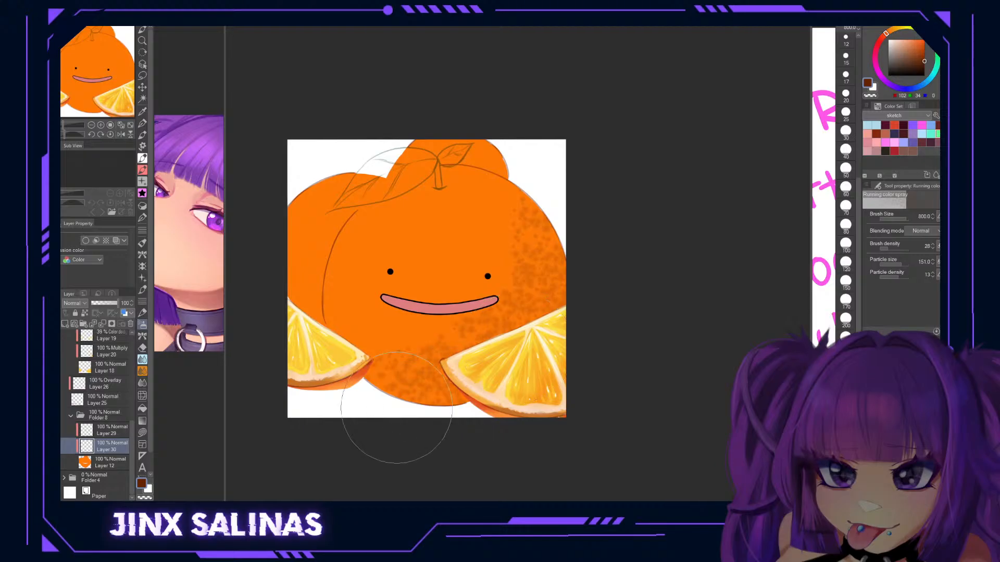
key(ctrl+z)
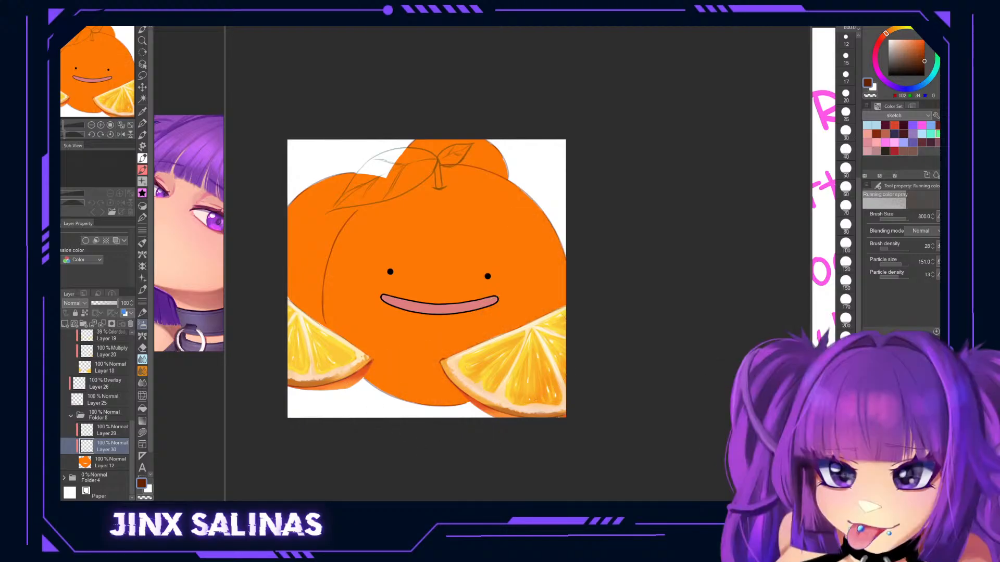
Look through the stone, spray, pattern and watercolor brushes for one suited to orange peel texture.
click(144, 177)
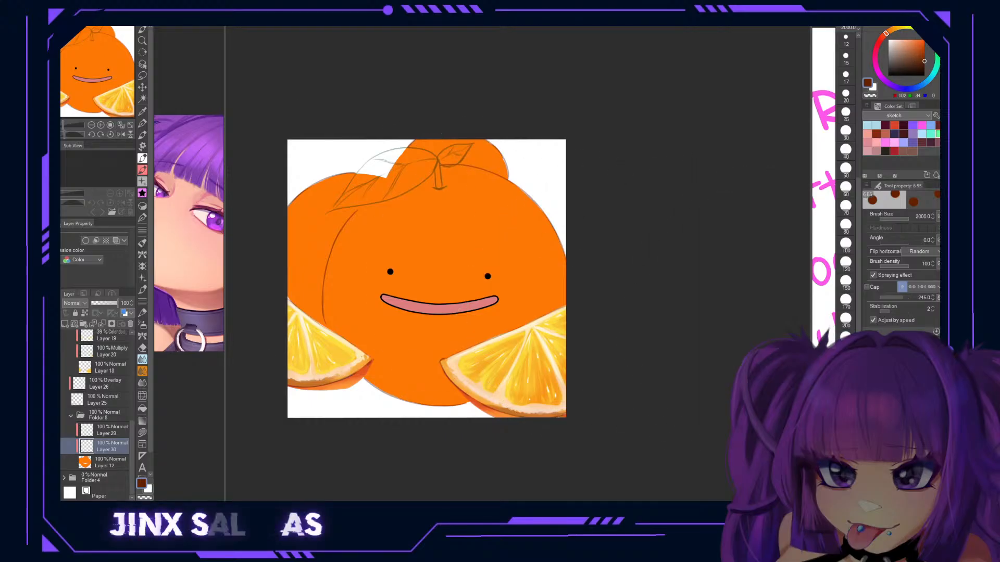
key(period)
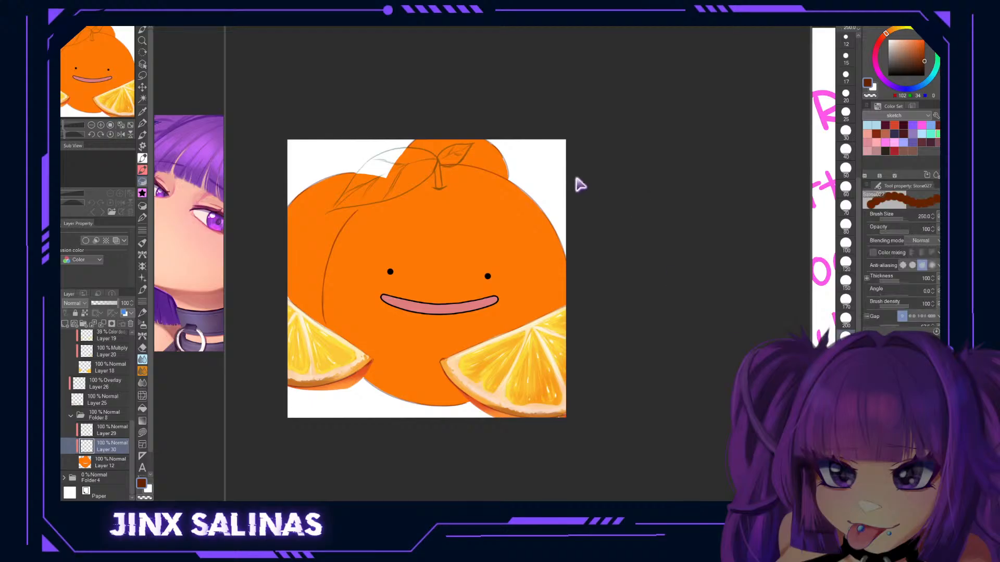
key(period)
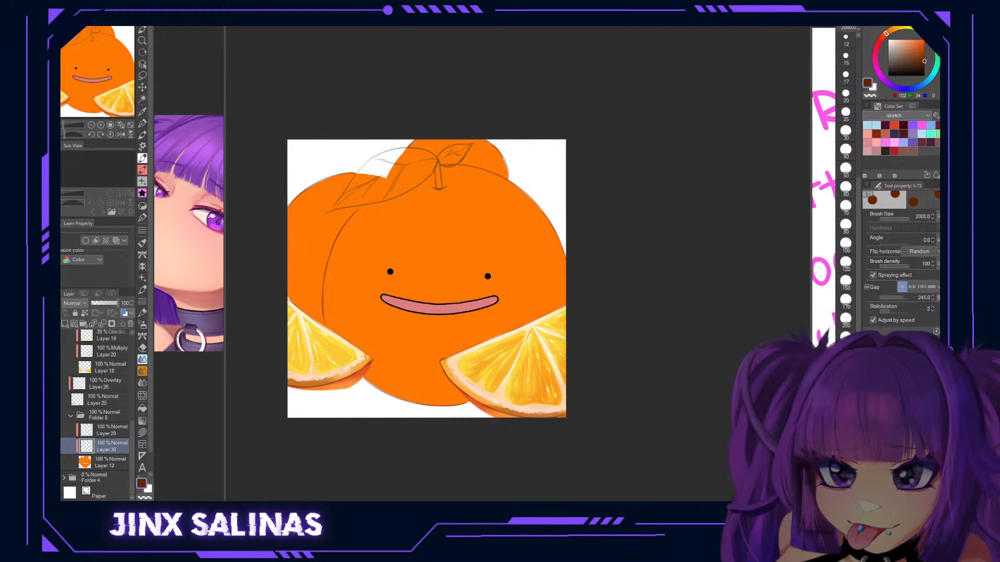
key(period)
key(period)
key(period)
key(period)
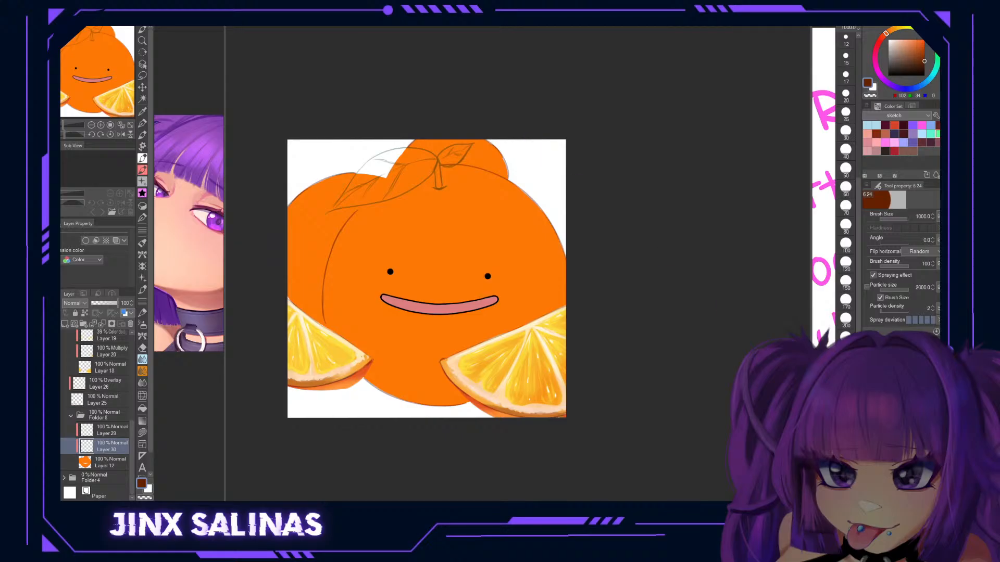
key(period)
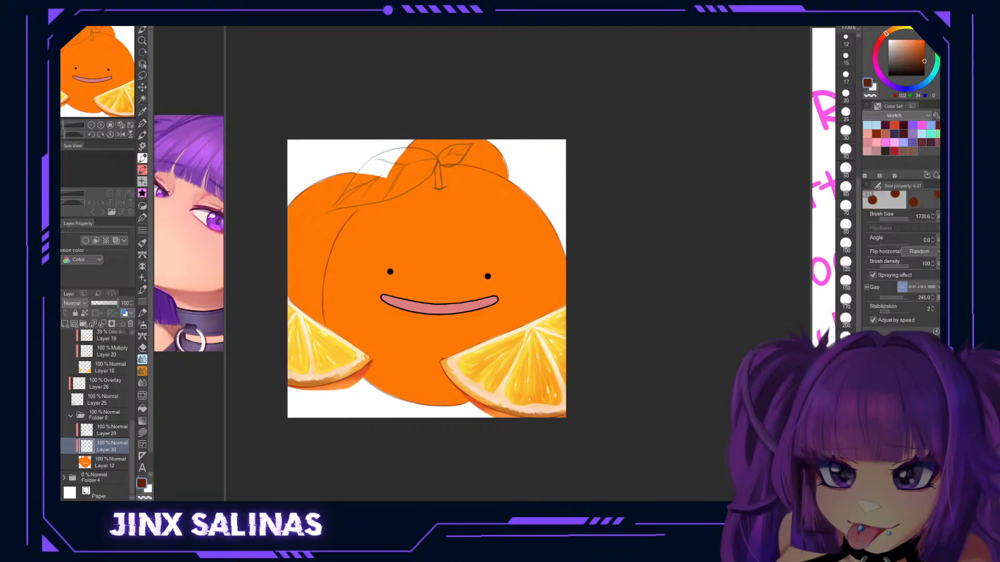
key(b)
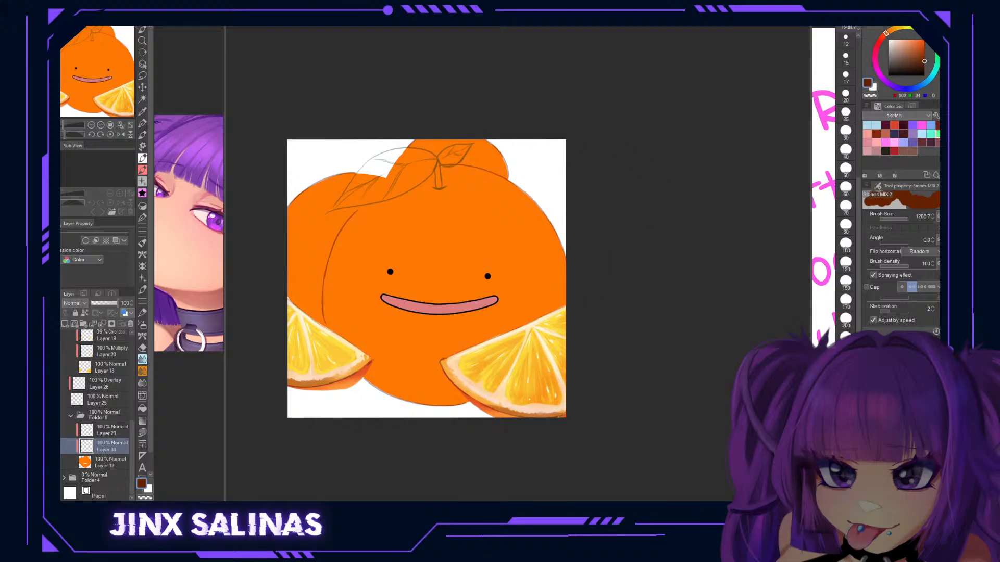
key(b)
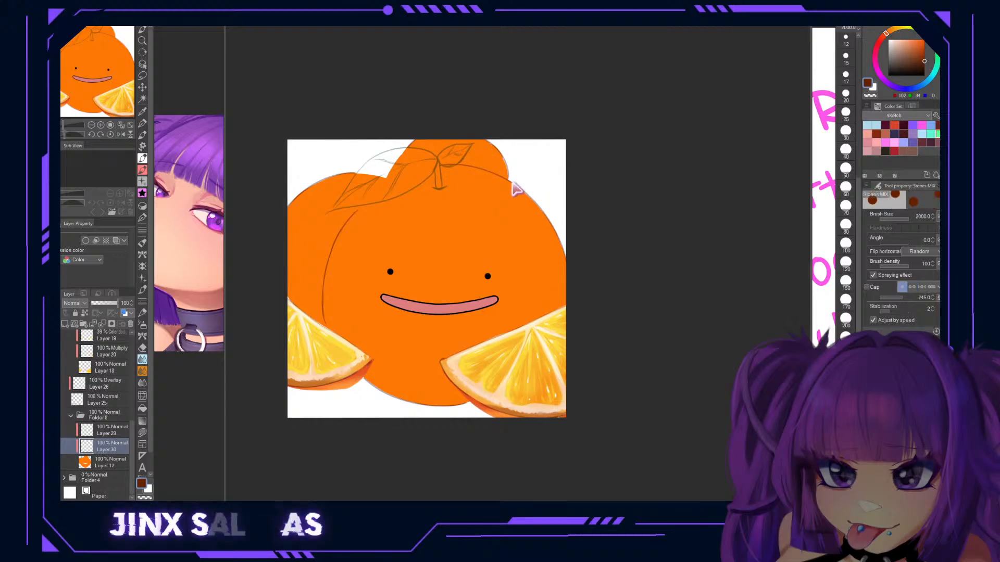
key(b)
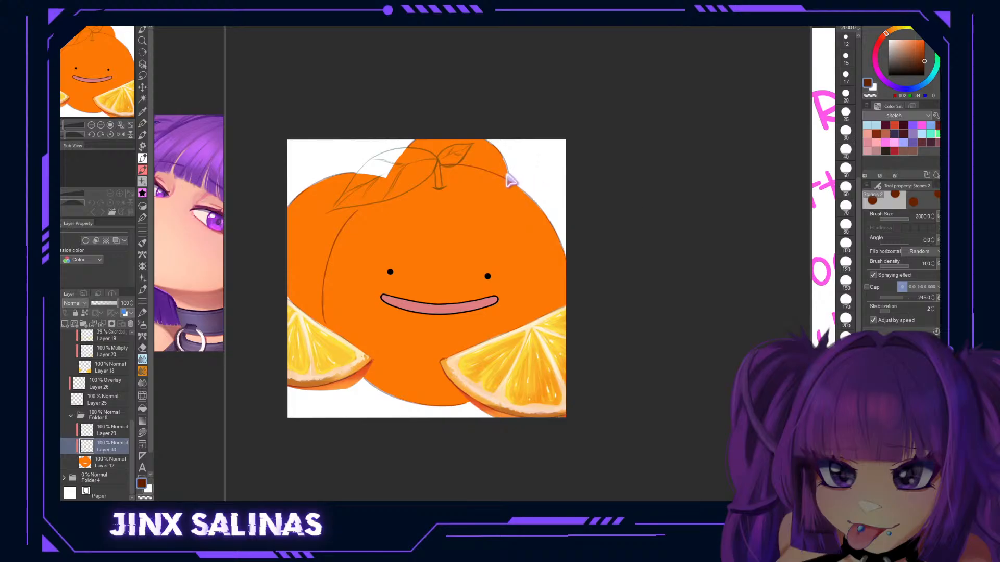
key(b)
key(b)
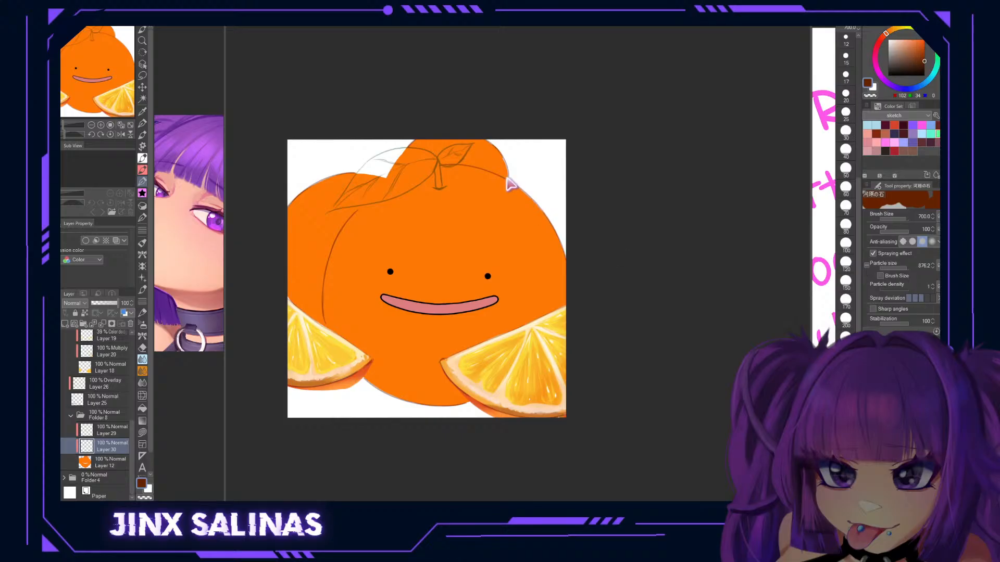
key(b)
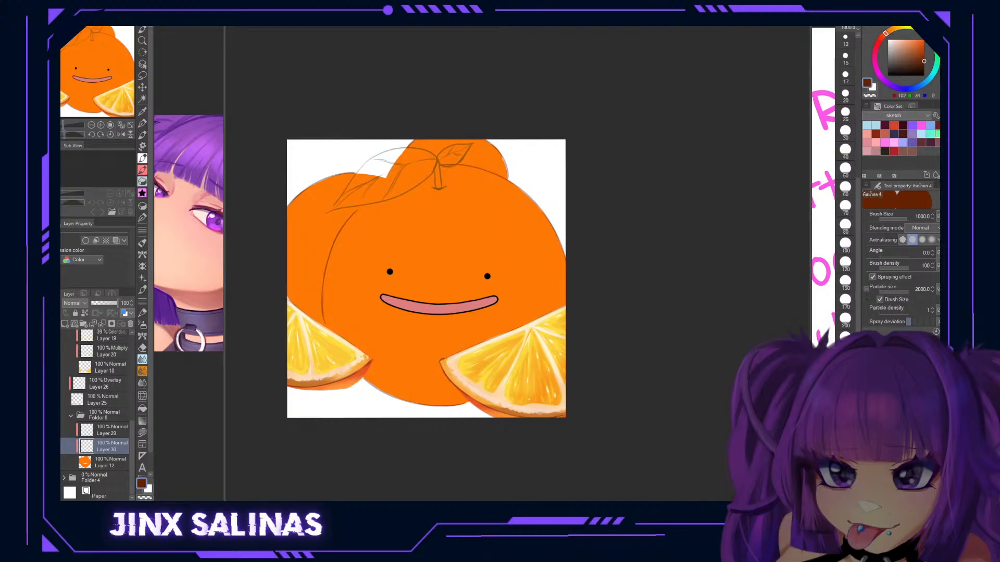
key(b)
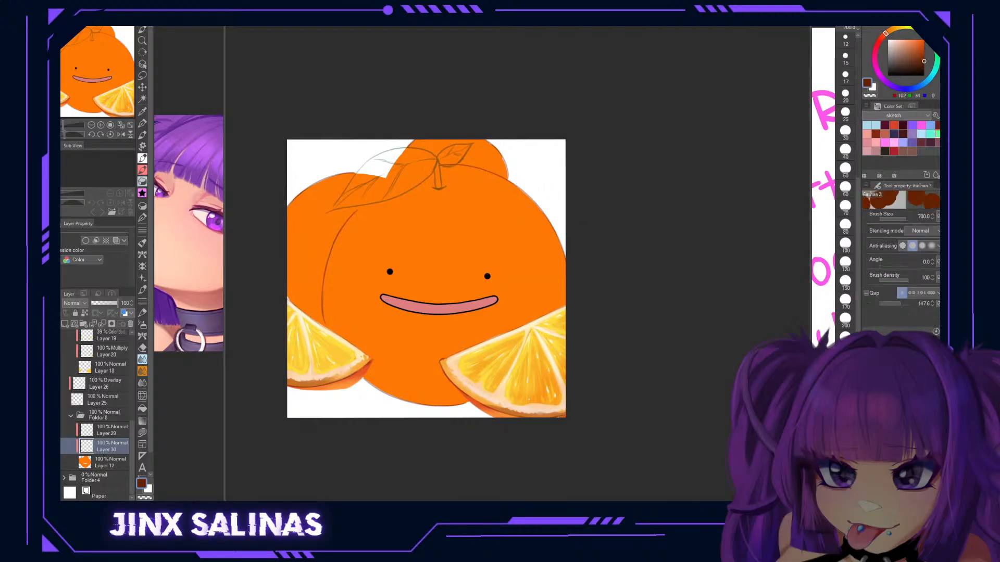
key(b)
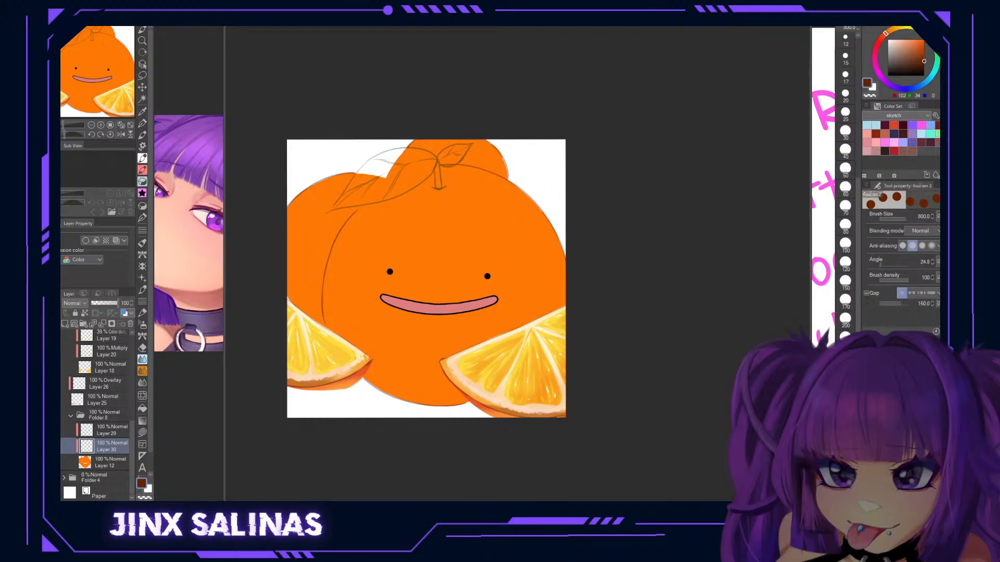
key(b)
key(b)
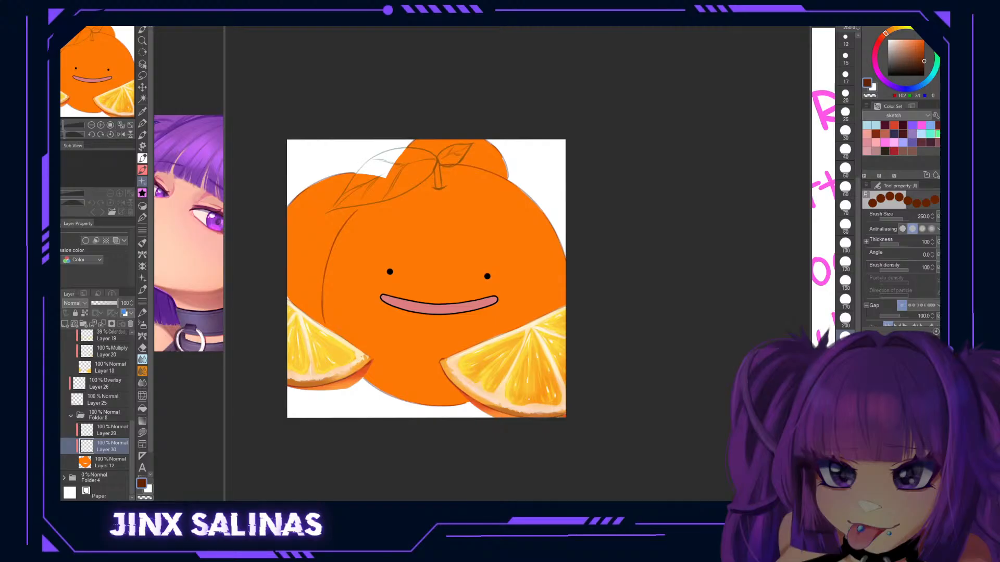
key(b)
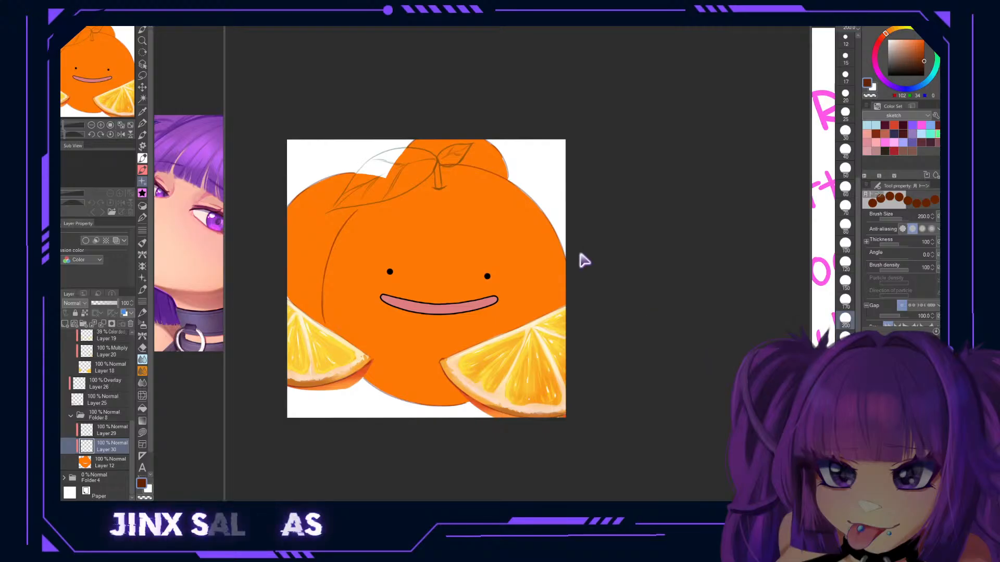
key(b)
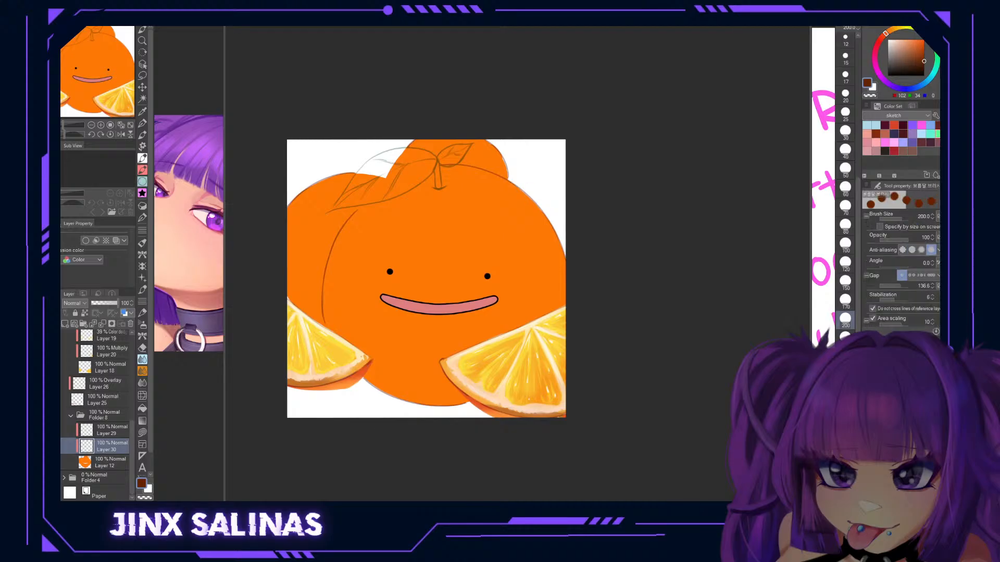
key(p)
key(p)
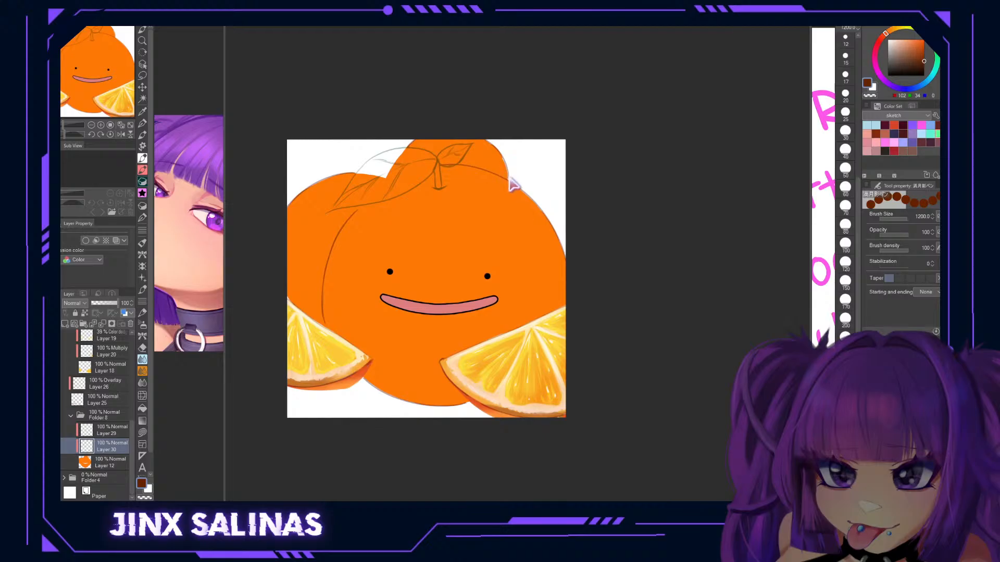
key(b)
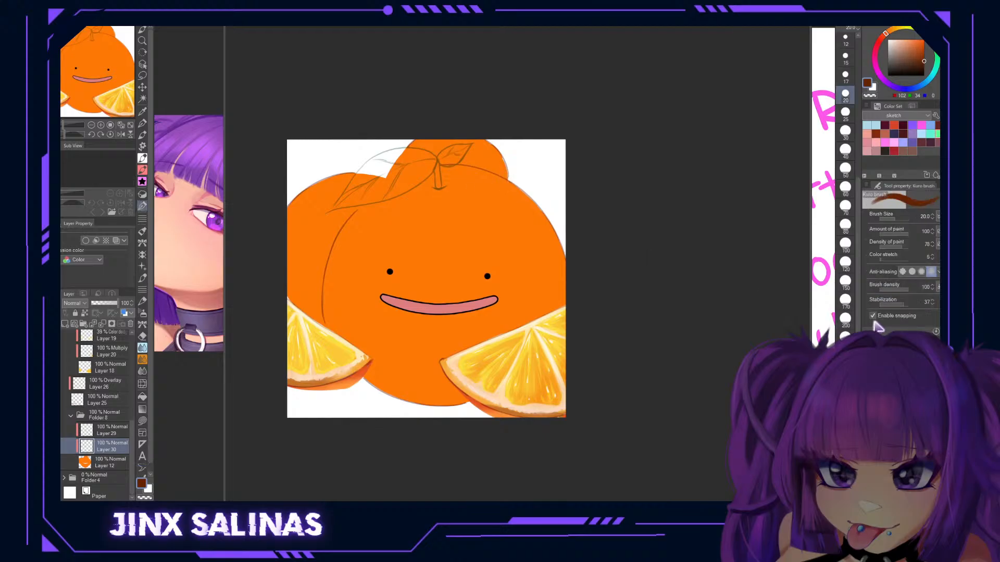
click(143, 124)
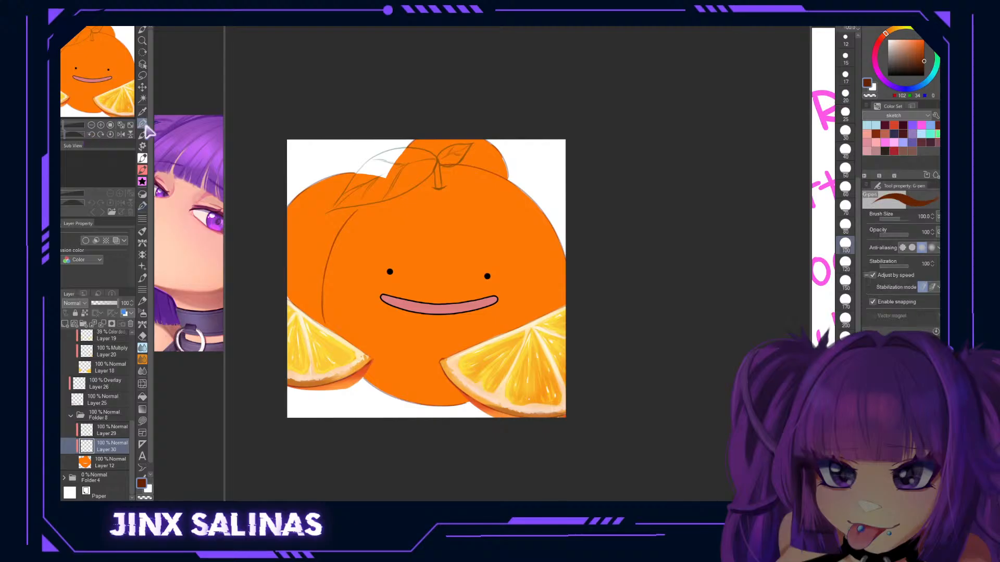
click(144, 136)
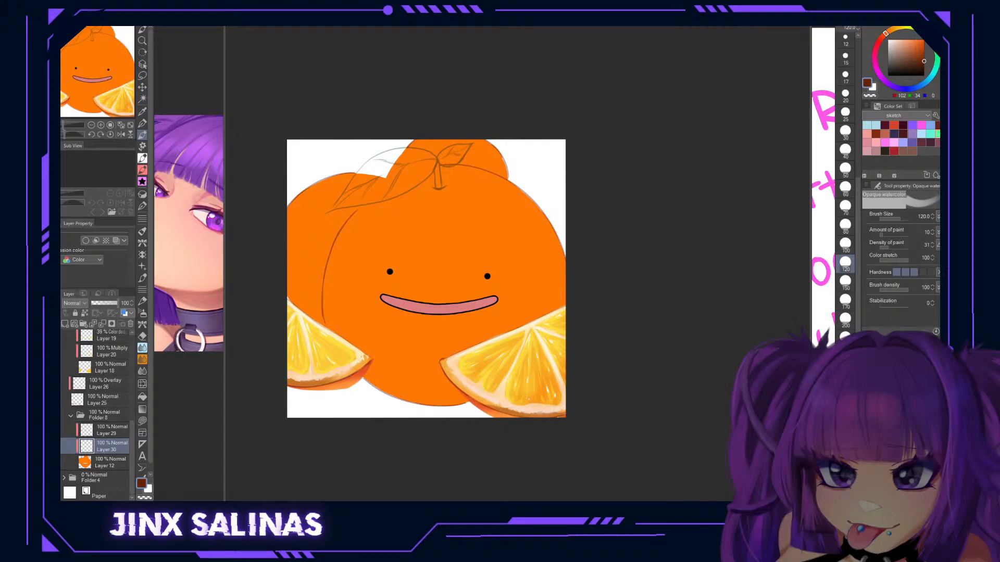
click(144, 148)
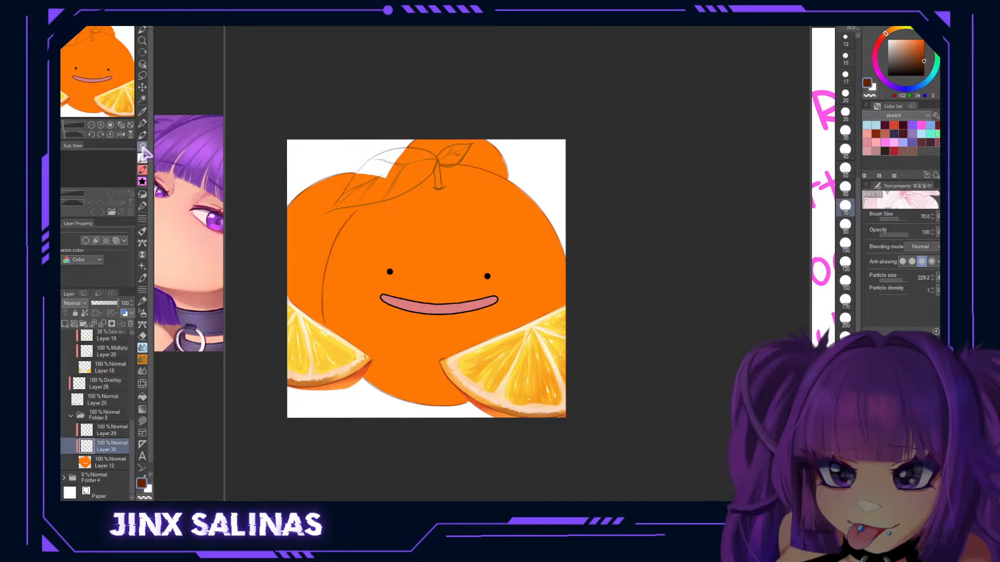
click(144, 159)
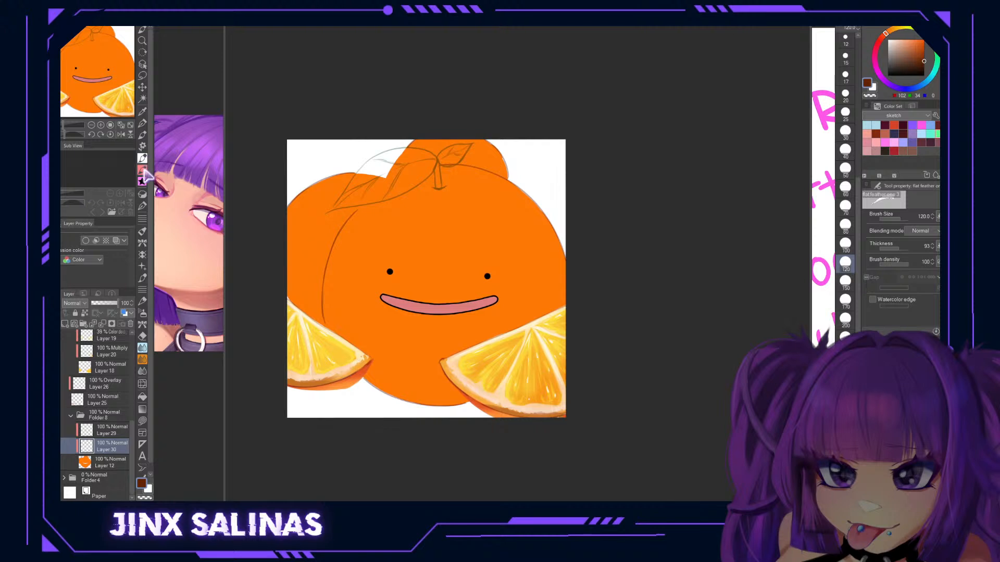
Try painting dark brown texture over the orange's right side with the Skin Texture Brush at size 800.
click(144, 170)
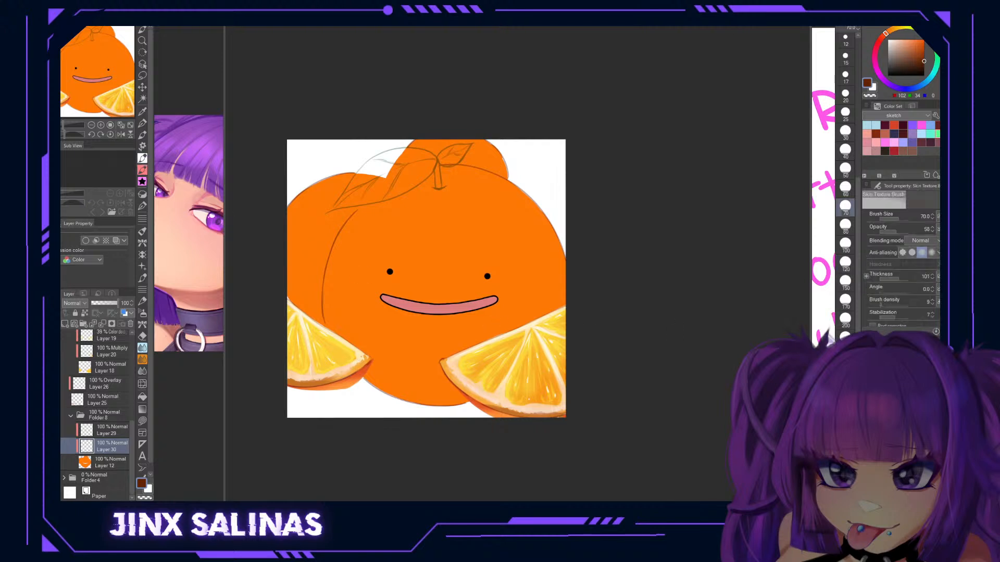
click(845, 450)
mouse_move(466, 343)
mouse_down()
mouse_move(516, 323)
mouse_move(534, 228)
mouse_up()
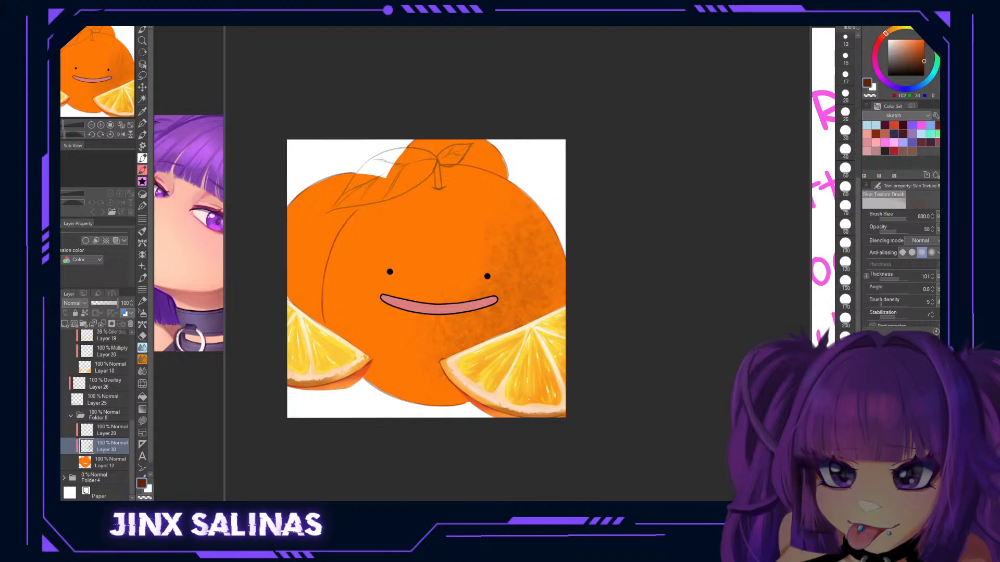
key(ctrl+z)
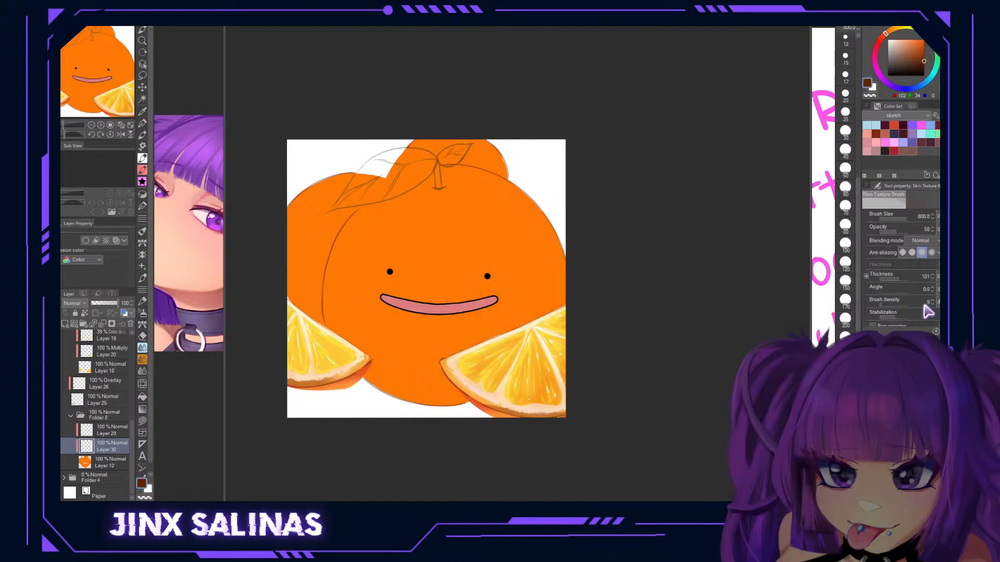
Adjust the Skin Texture Brush's density and set the lower clipped layer's blending mode to Multiply.
scroll(901, 266, down, 1)
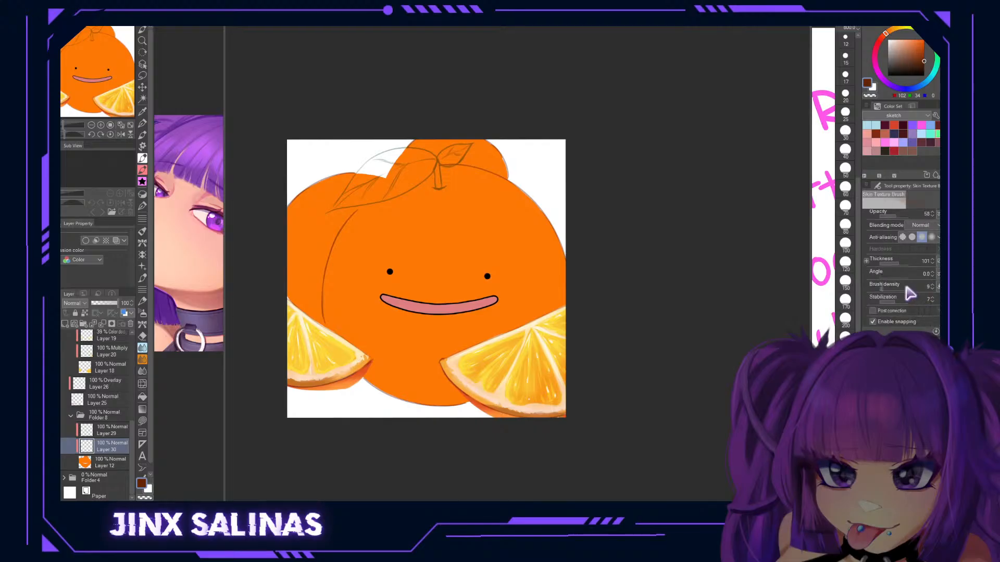
click(932, 289)
click(932, 288)
click(931, 289)
click(76, 70)
Try spraying dark brown speckles over the orange's lower right area with the Noise speckle brush at size 800.
key(period)
click(845, 431)
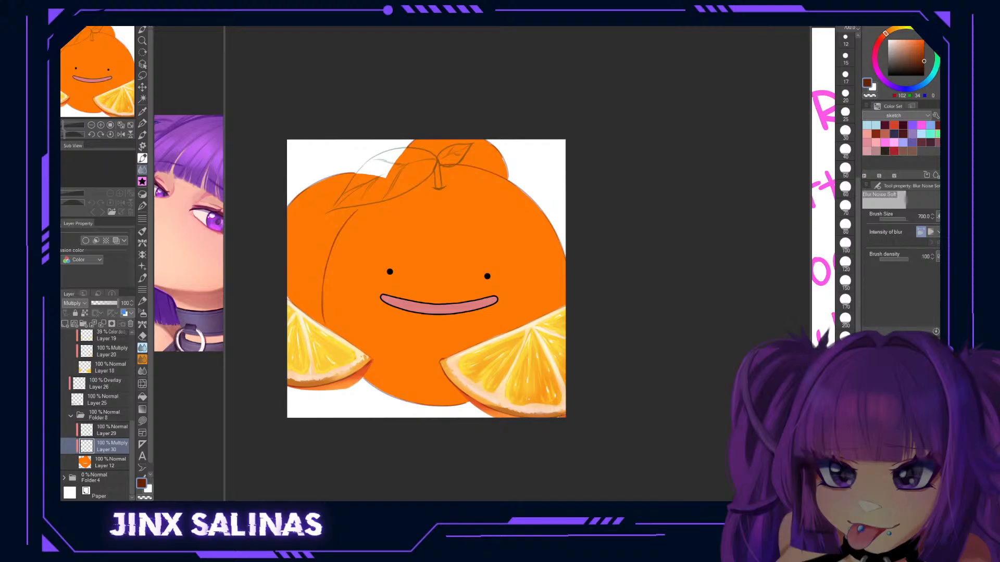
key(j)
click(845, 470)
key(j)
click(845, 451)
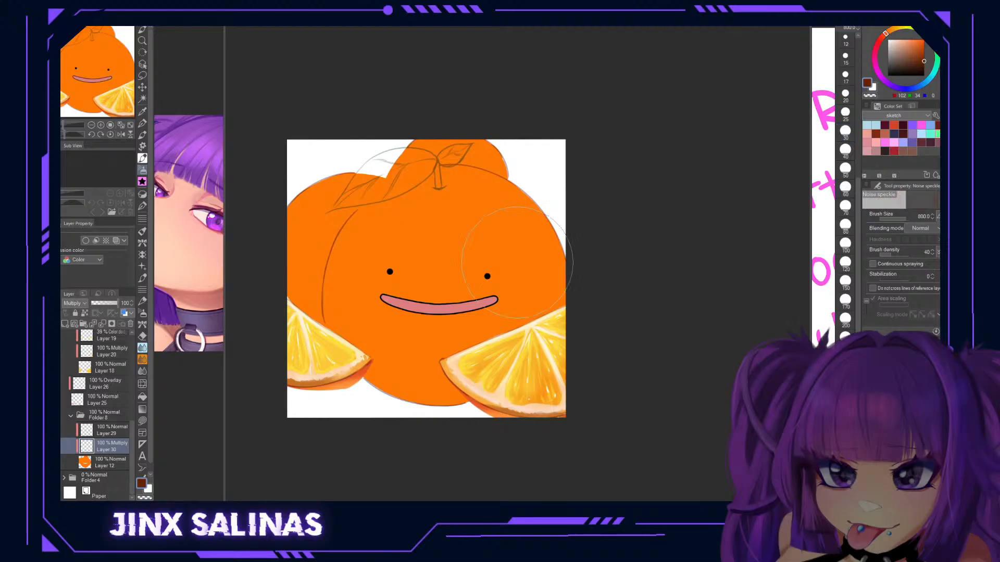
mouse_move(471, 363)
mouse_down()
mouse_move(531, 282)
mouse_move(531, 253)
mouse_up()
key(ctrl+z)
Try the Noise speckle brush on the orange's right side again with its brush density set to 63.
drag(894, 255, 901, 255)
drag(552, 266, 530, 302)
scroll(530, 303, up, 5)
key(ctrl+z)
scroll(530, 303, down, 6)
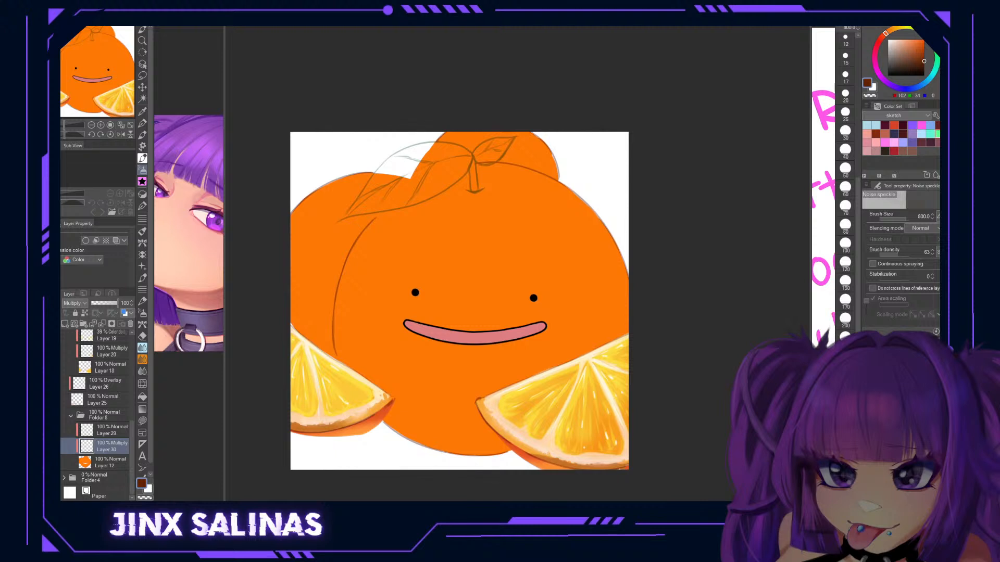
Try shading the orange's right half dark brown with the random-texture brush at size 1000.
key(period)
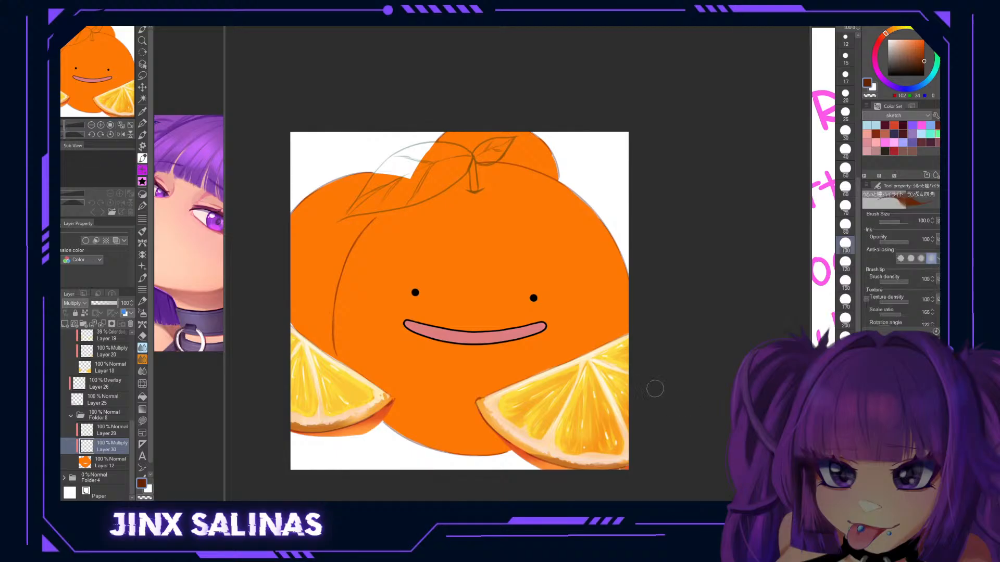
click(845, 469)
drag(605, 316, 554, 347)
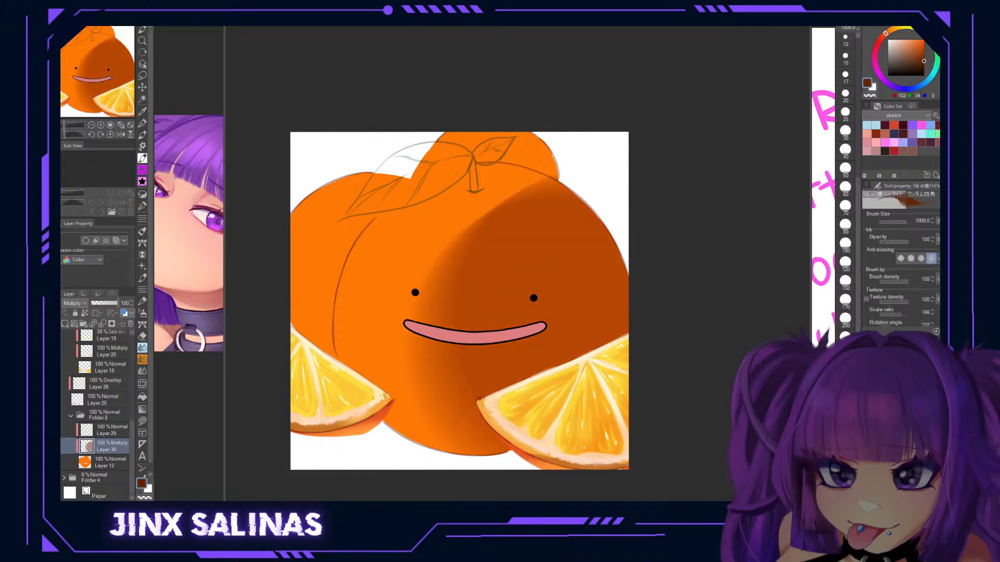
key(ctrl+z)
Try a dark brown stroke on the orange's right side with the wet-skin gloss brush after passing over Glitter highlight.
key(period)
click(845, 468)
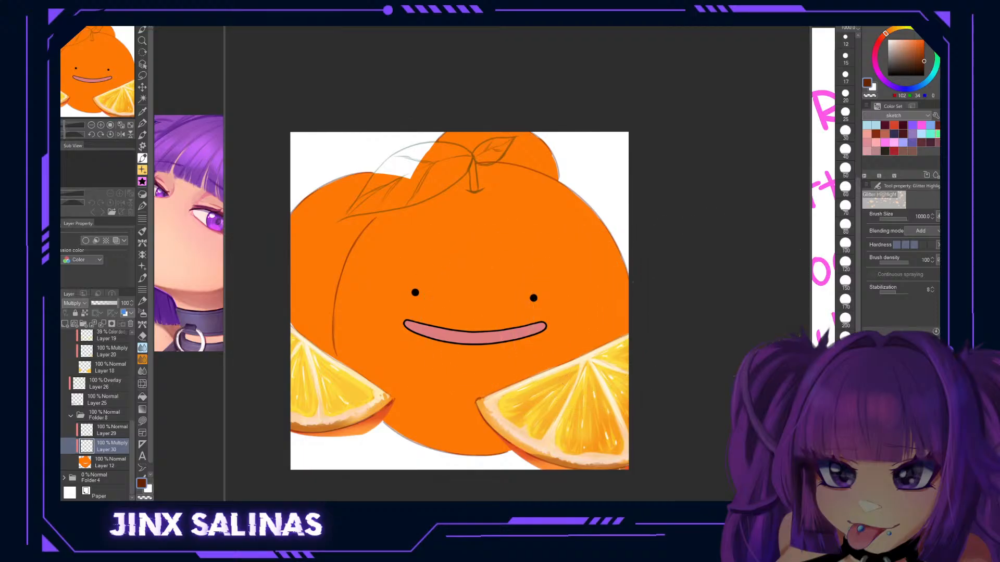
click(901, 385)
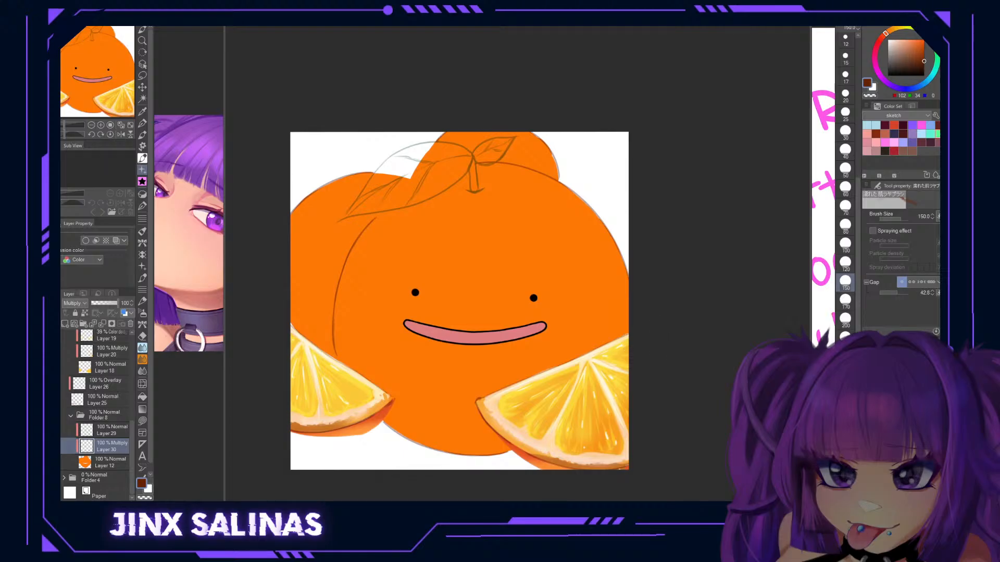
click(845, 449)
drag(628, 301, 535, 386)
key(ctrl+z)
Try the neighbouring wet-effect brushes on the orange's lower right, enlarging the first one to size 1000.
click(901, 393)
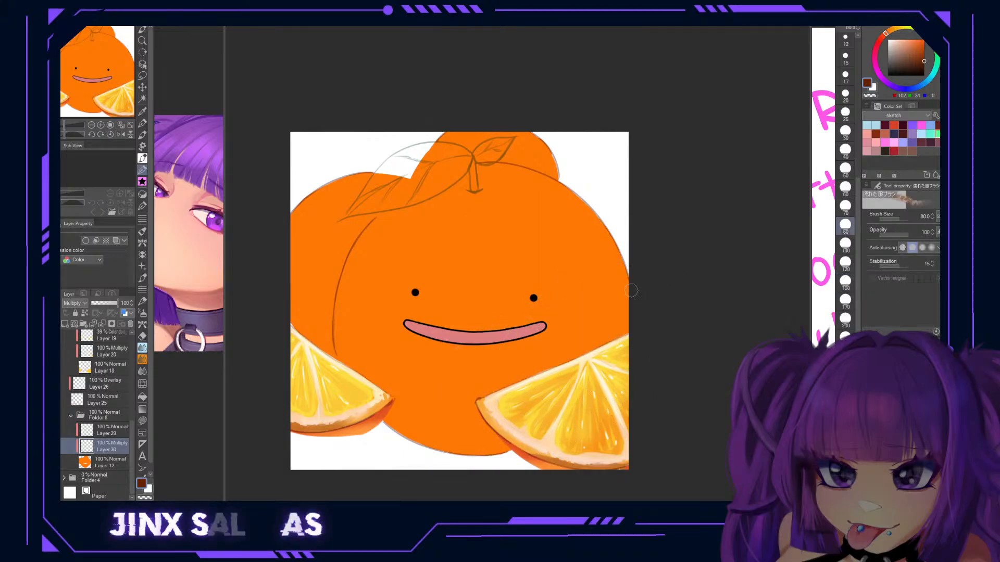
click(846, 469)
drag(599, 340, 608, 353)
key(ctrl+z)
click(901, 385)
drag(624, 310, 580, 362)
key(ctrl+z)
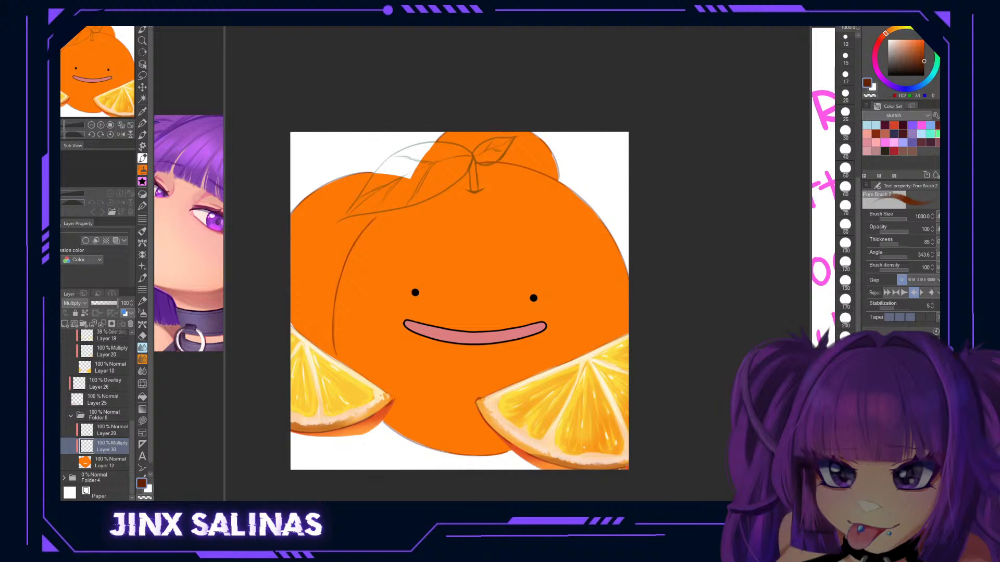
Try covering the orange's right side in dark brown with Pore Brush 2, reducing its size to 500.
click(562, 311)
key(ctrl+z)
key(bracketleft)
key(bracketleft)
key(bracketleft)
mouse_move(620, 299)
mouse_down()
mouse_move(536, 334)
mouse_move(526, 367)
mouse_up()
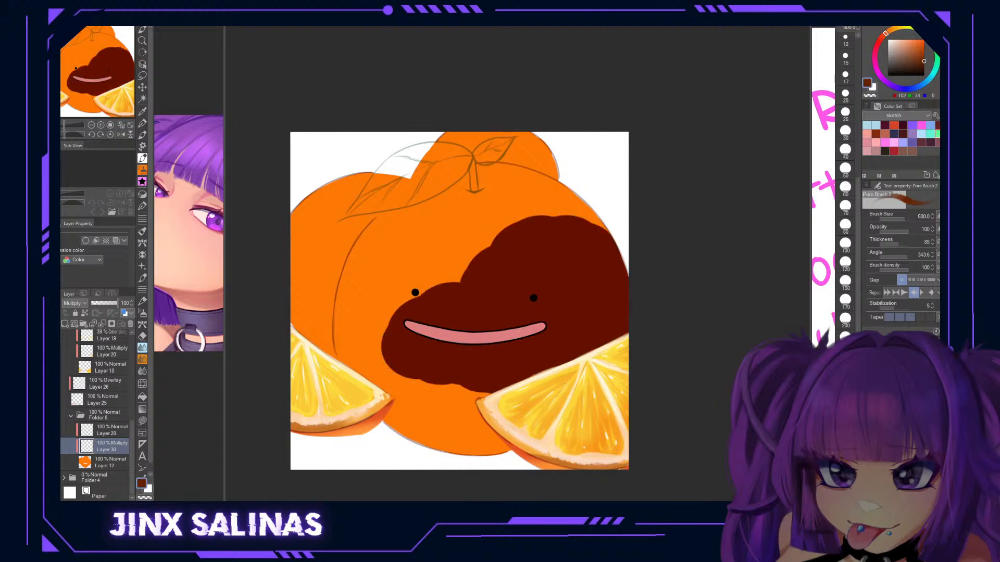
key(ctrl+z)
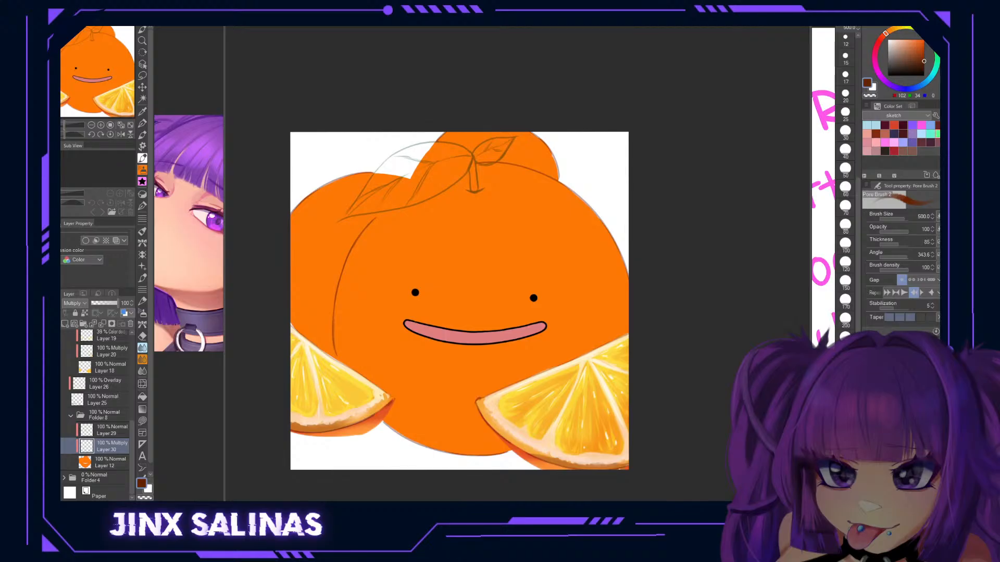
Try Pore Brush 1 at size 1000 on the orange's right side.
click(142, 170)
key(bracketright)
key(bracketright)
key(bracketright)
key(bracketright)
key(bracketright)
key(bracketright)
key(bracketright)
key(bracketright)
key(bracketright)
key(bracketright)
key(bracketright)
key(bracketright)
key(bracketright)
key(bracketright)
drag(598, 295, 551, 355)
key(ctrl+z)
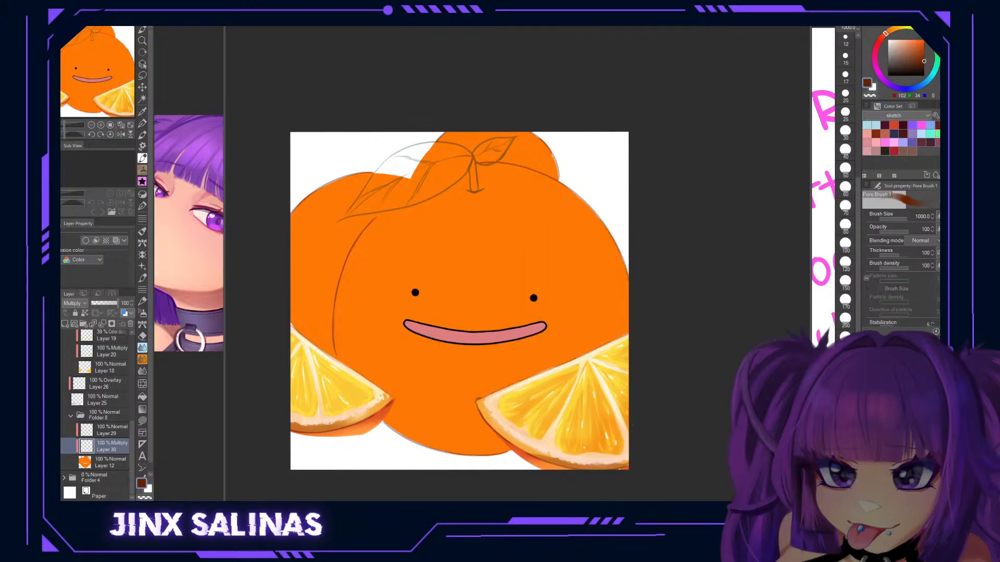
Cycle through the pore and skin texture brushes and try the wet-effect brush at size 1000 beside the right eye.
key(b)
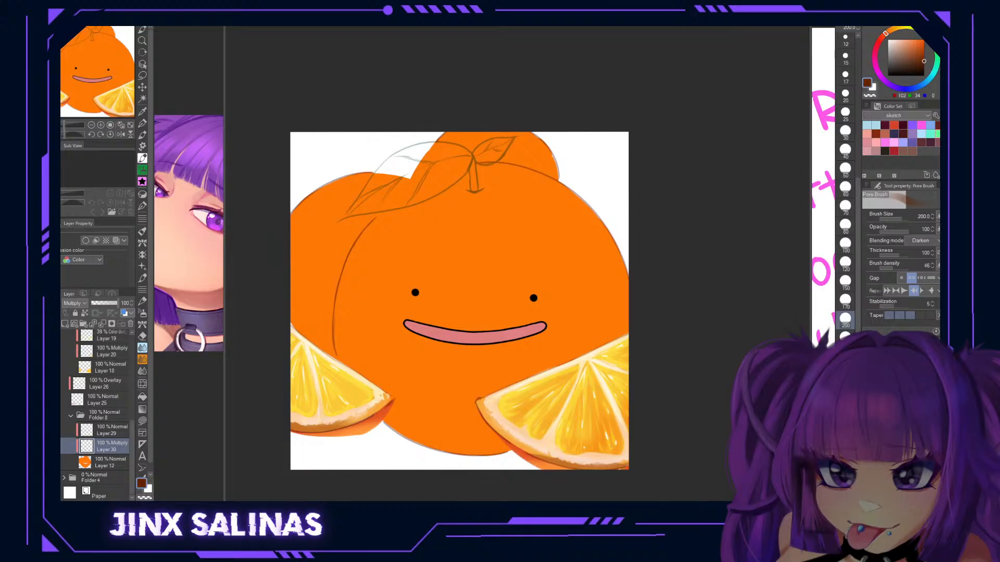
key(b)
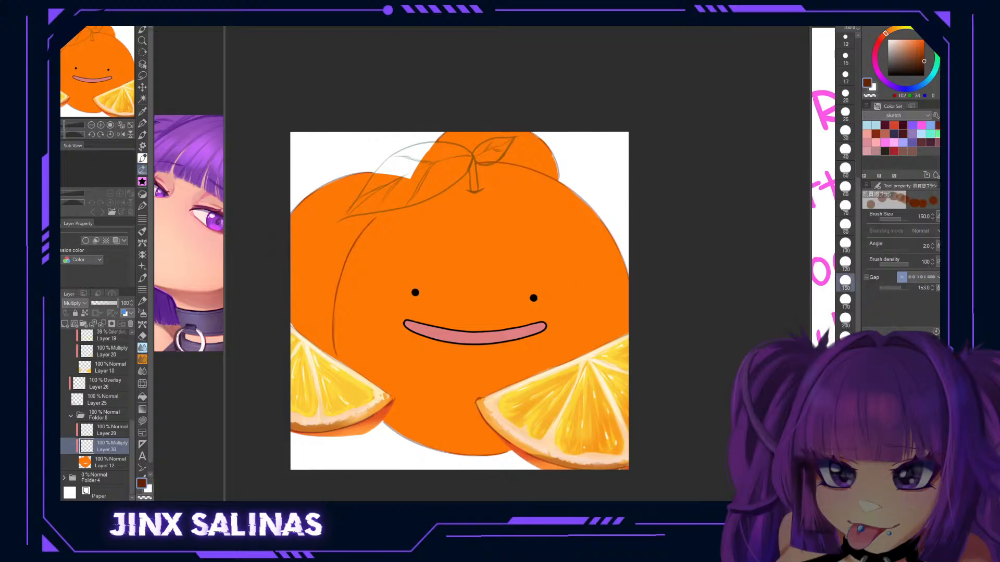
key(b)
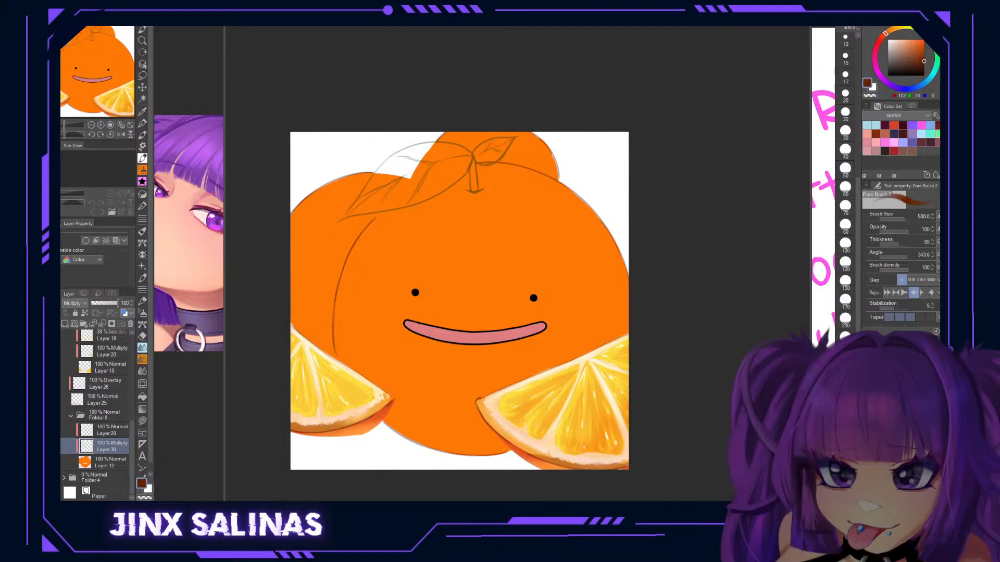
key(b)
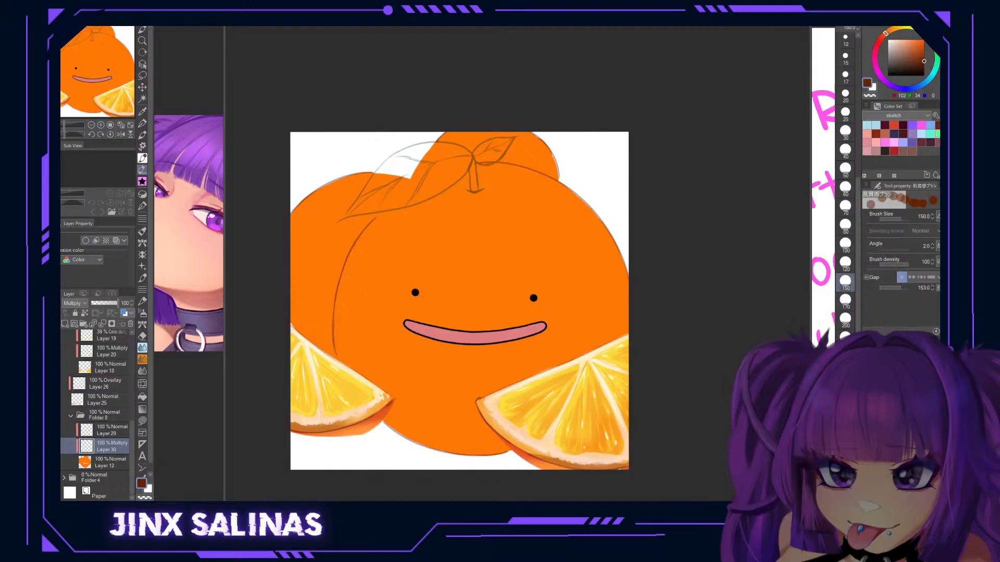
key(b)
key(b)
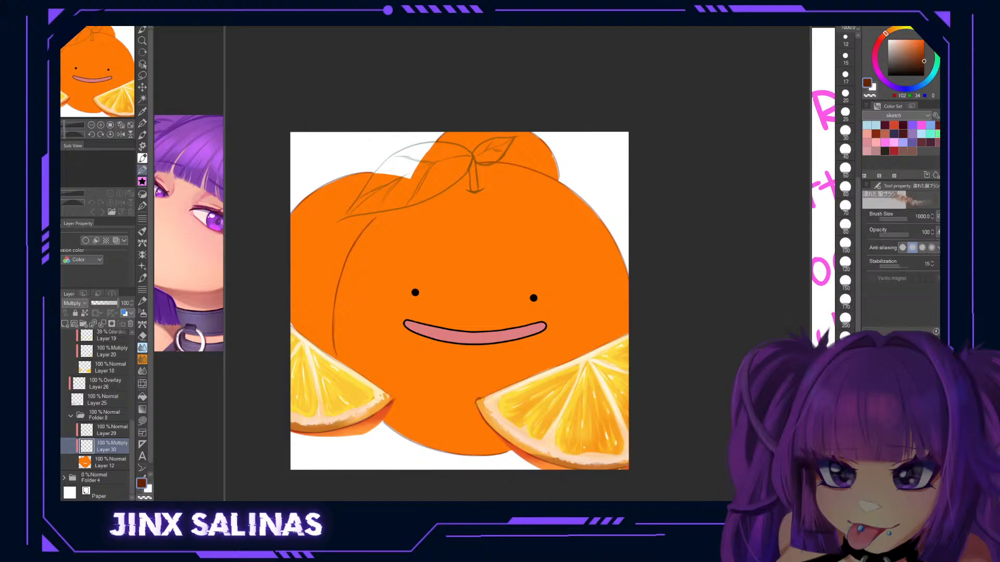
drag(583, 281, 565, 293)
key(ctrl+z)
Try shading the orange's right side dark brown with the skin text brush at size 600.
key(b)
mouse_move(620, 313)
mouse_down()
mouse_move(583, 344)
mouse_move(618, 327)
mouse_up()
mouse_move(520, 232)
mouse_down()
mouse_move(568, 313)
mouse_move(529, 335)
mouse_move(565, 383)
mouse_up()
key(ctrl+z)
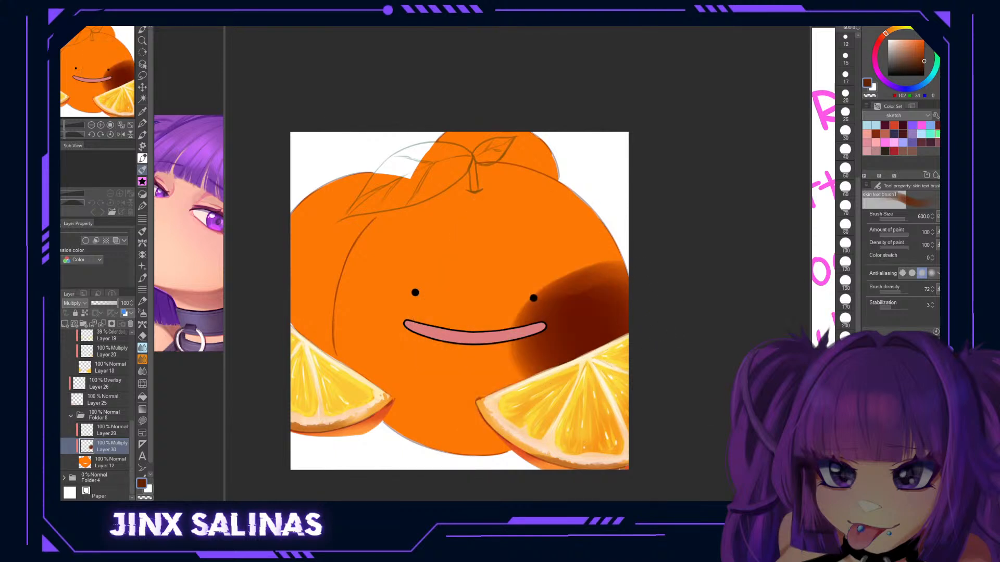
key(ctrl+z)
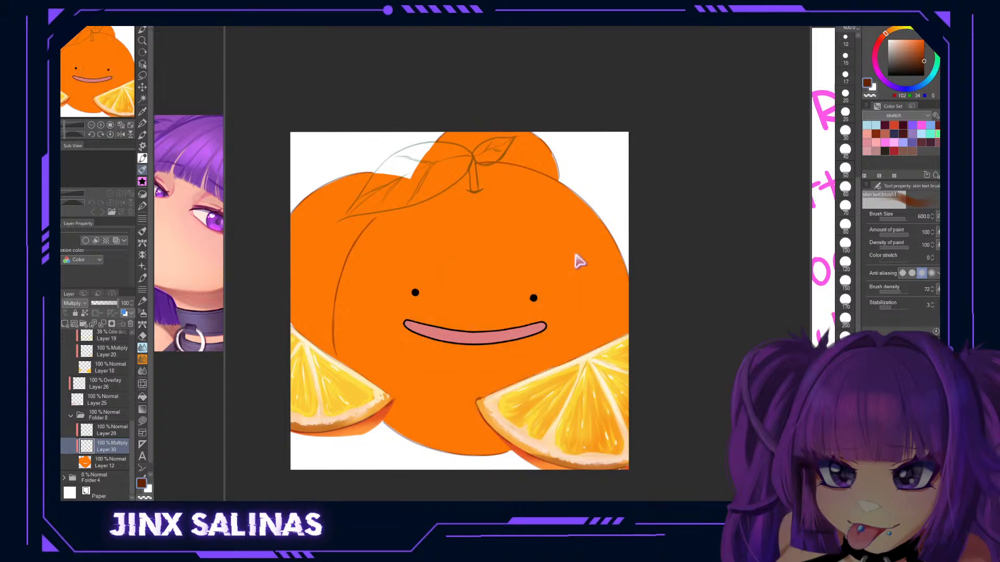
Try skin tex 4 on the orange's right side, and spray fine speckles over the face with skin tex 3 at size 1000.
click(898, 390)
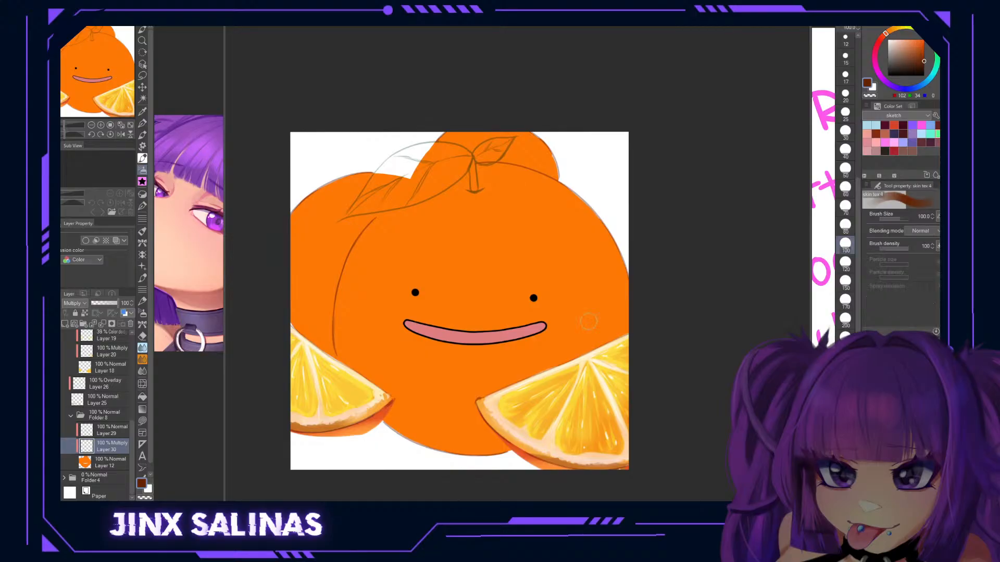
drag(606, 295, 627, 327)
key(comma)
drag(681, 404, 749, 404)
mouse_move(564, 333)
mouse_down()
mouse_move(469, 313)
mouse_move(586, 357)
mouse_up()
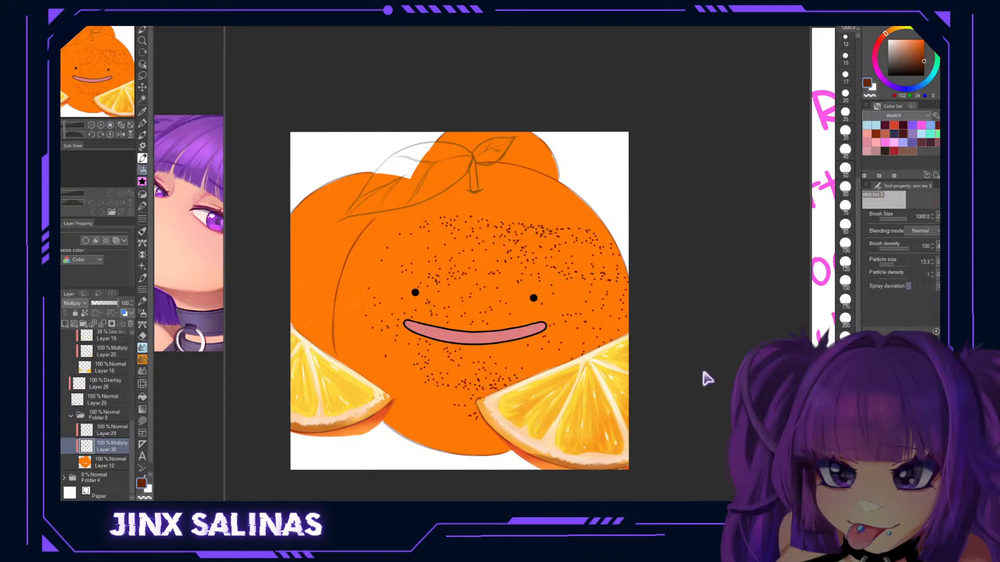
key(ctrl+z)
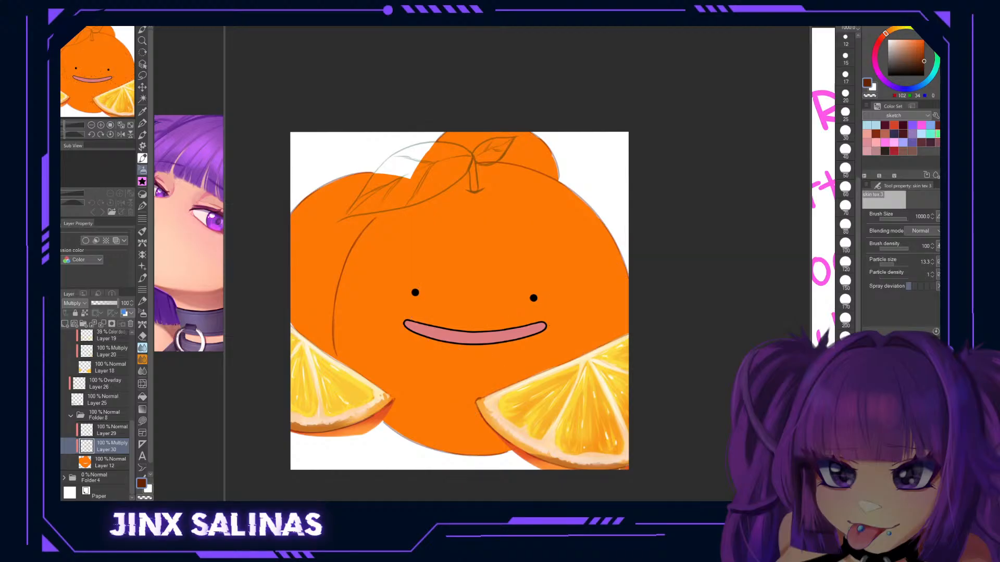
Try spraying dark speckles around the right eye with skin tex 2 at size 1000 and particle size 48.
key(comma)
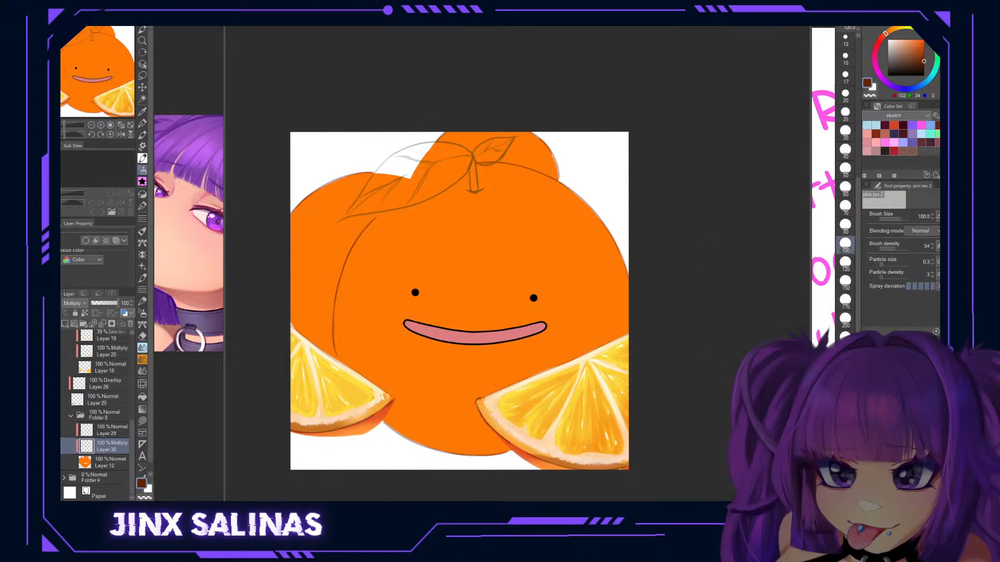
mouse_move(606, 334)
mouse_down()
mouse_move(504, 351)
mouse_move(498, 280)
mouse_move(548, 269)
mouse_move(492, 322)
mouse_up()
key(ctrl+space)
mouse_move(549, 334)
mouse_down()
mouse_move(593, 322)
mouse_move(549, 315)
mouse_up()
drag(892, 264, 909, 264)
drag(570, 291, 539, 318)
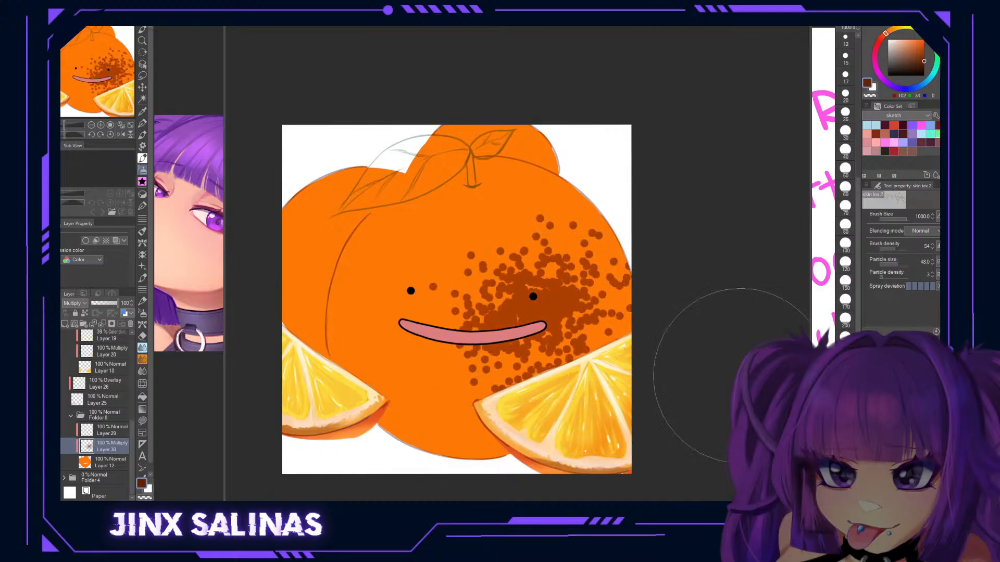
key(ctrl+z)
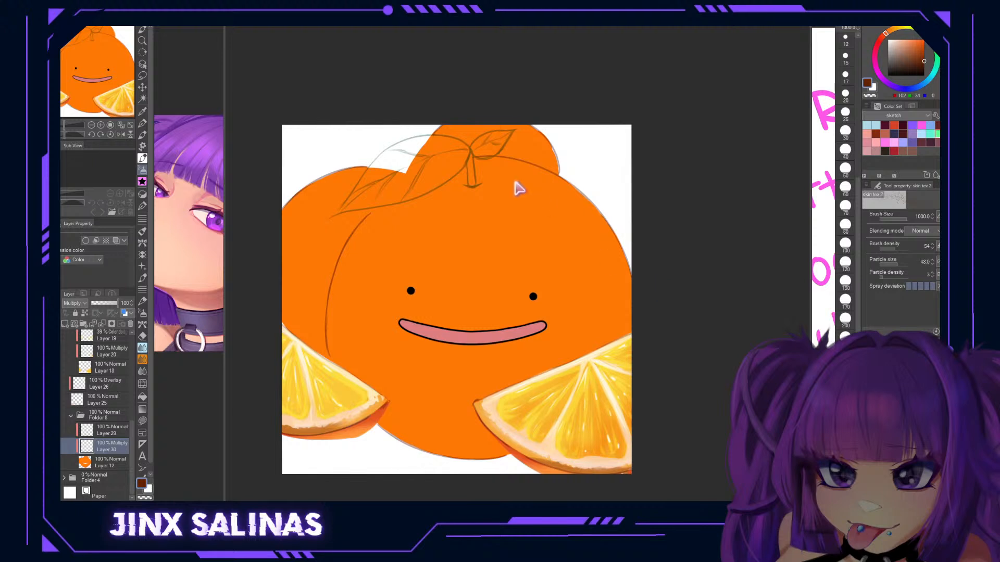
Try the skin tex 1 and skin tex blend brushes on the orange's right side, and look through the remaining texture brushes.
key(comma)
drag(598, 312, 606, 316)
key(ctrl+z)
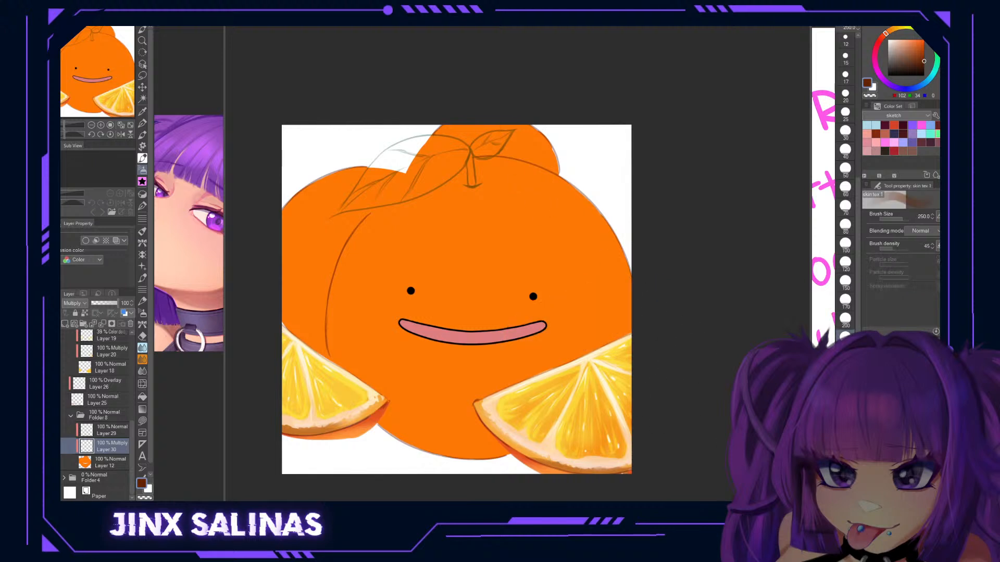
key(comma)
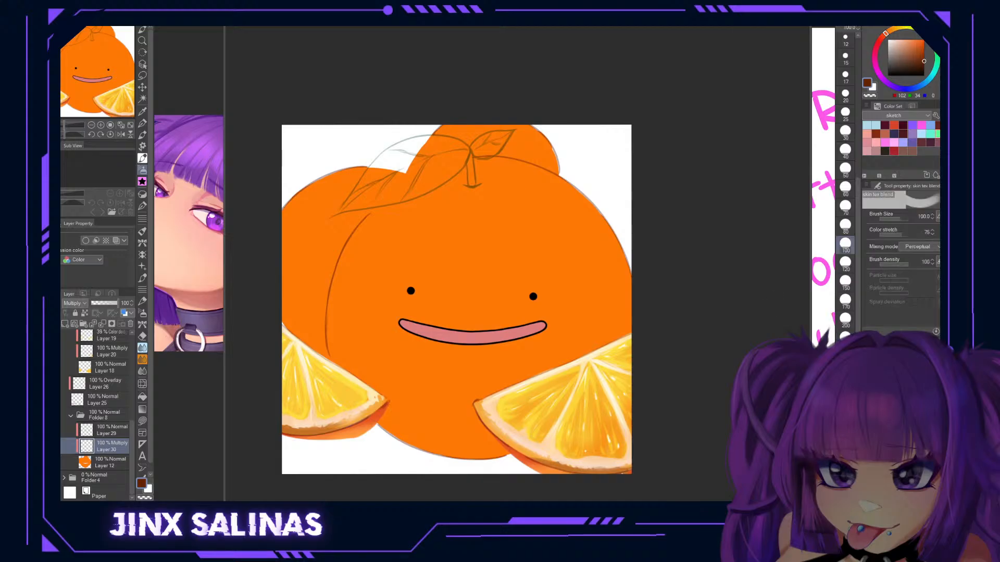
mouse_move(636, 303)
mouse_down()
mouse_move(528, 324)
mouse_move(596, 328)
mouse_up()
key(ctrl+z)
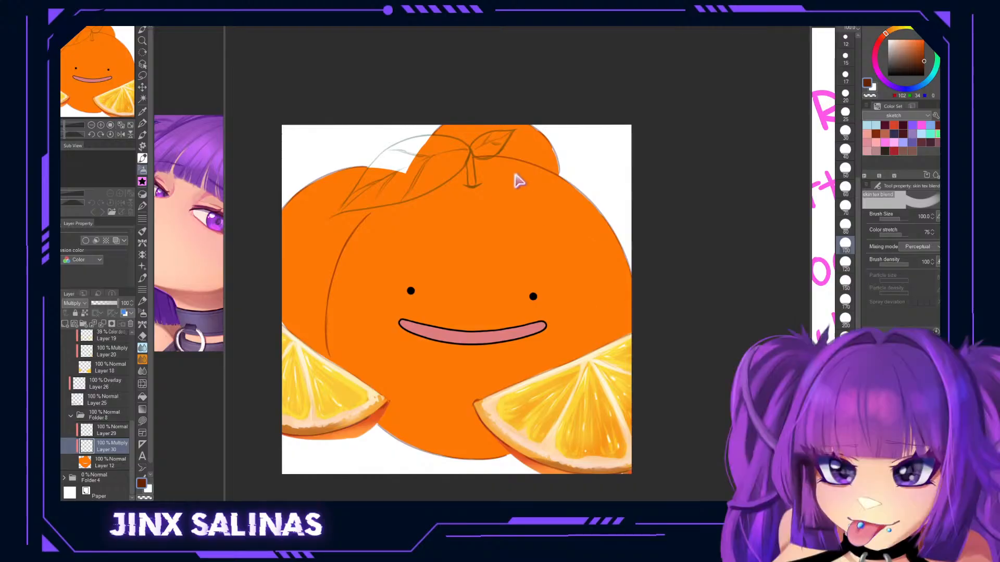
key(comma)
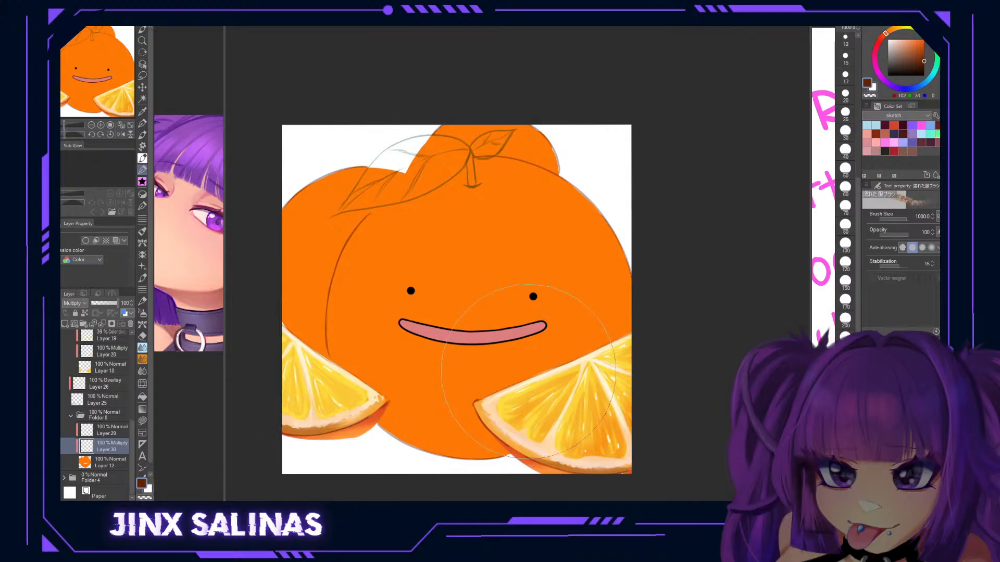
key(period)
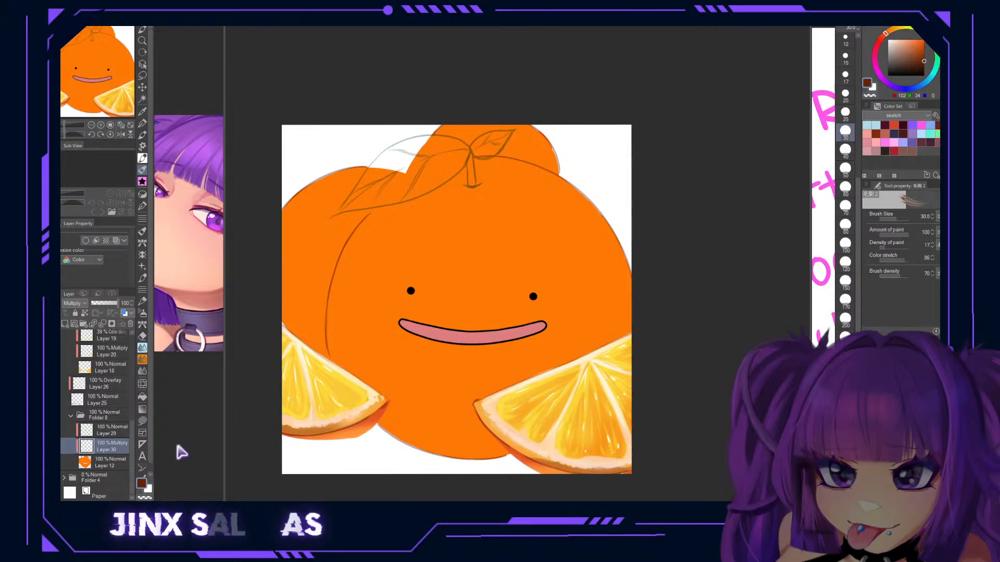
Browse the downloaded materials in the material library.
click(36, 150)
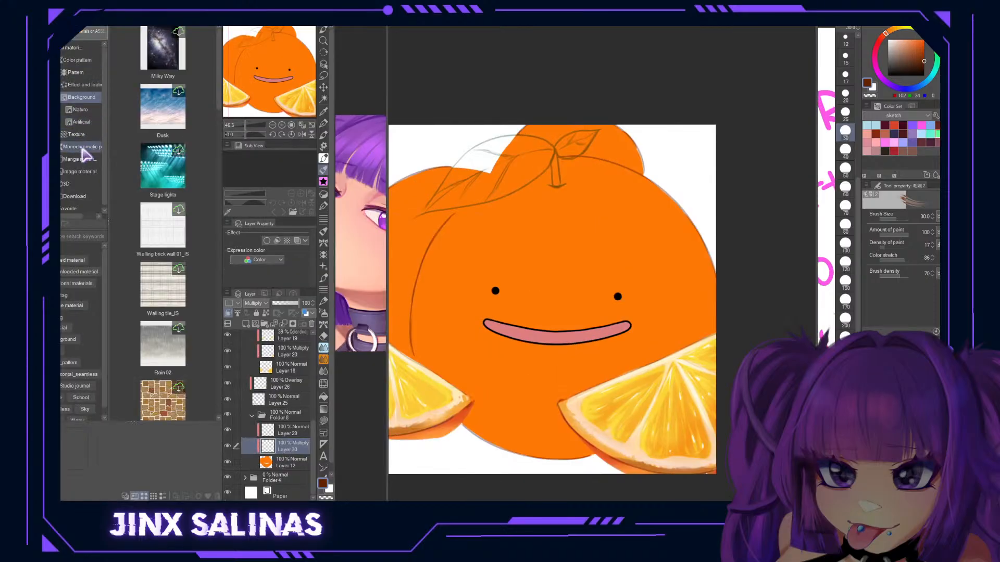
click(77, 196)
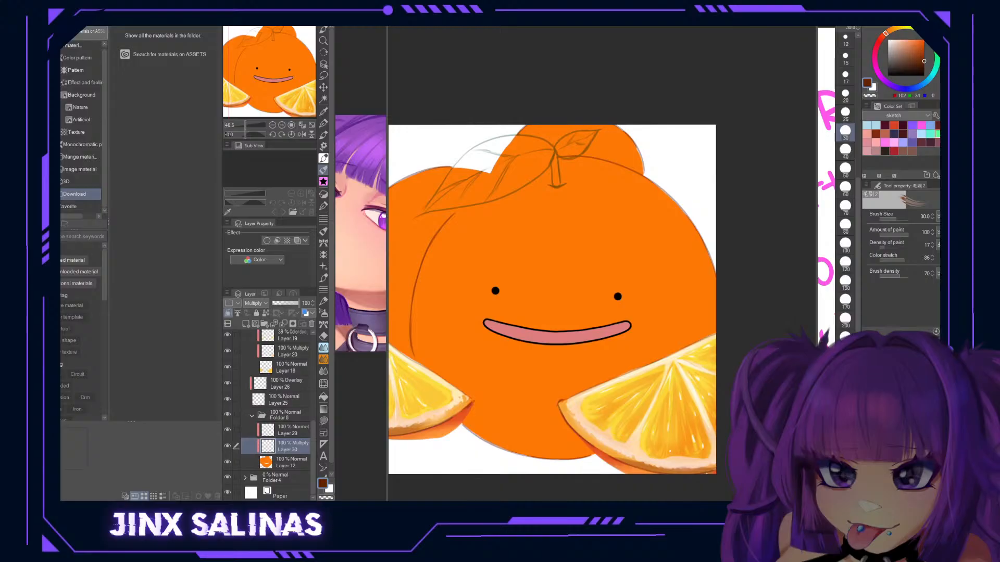
click(128, 251)
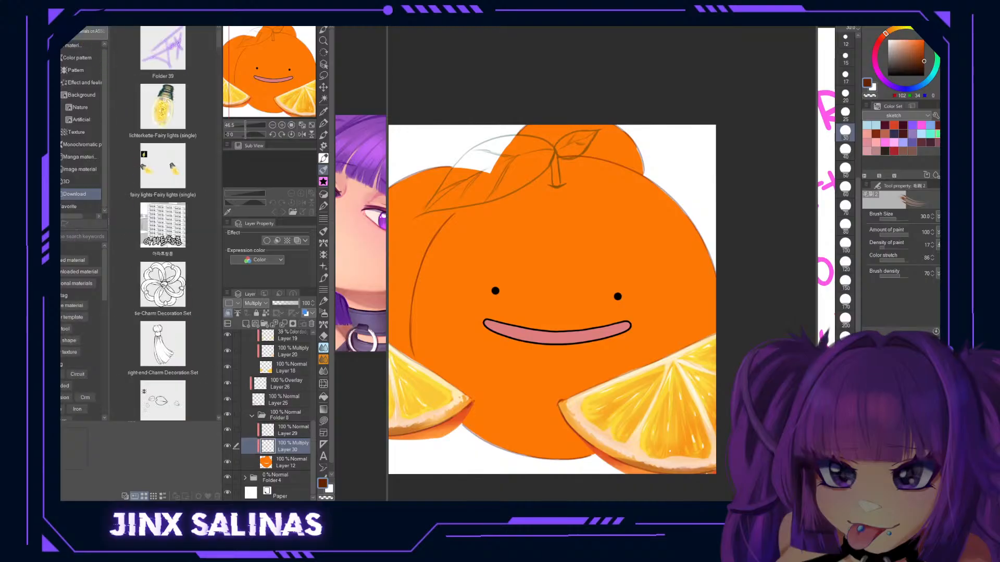
click(48, 13)
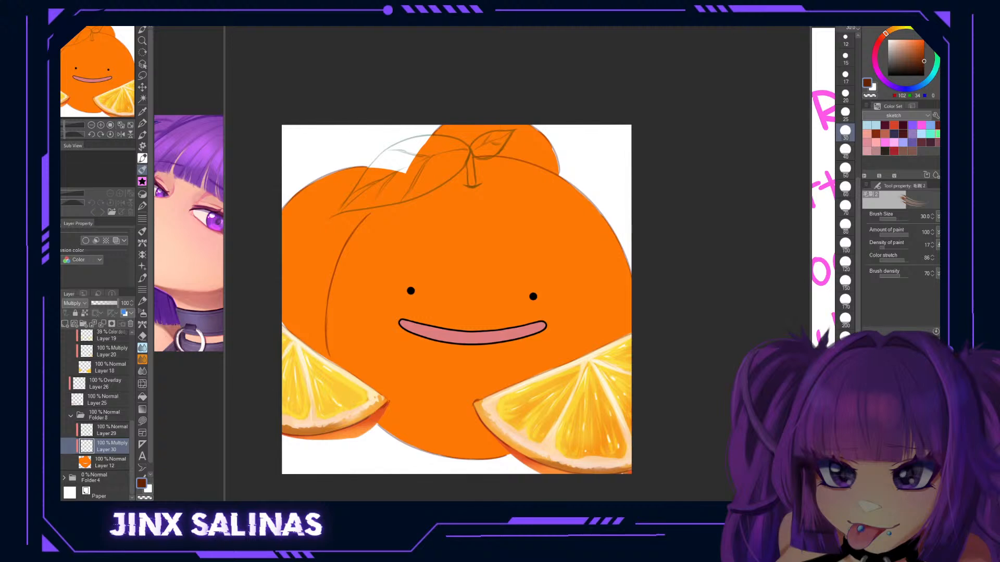
Search the downloaded materials for "pore" and add Pore Brush, Pore Brush 1 and Pore Brush 2 to the brush sub tools.
click(62, 30)
click(80, 186)
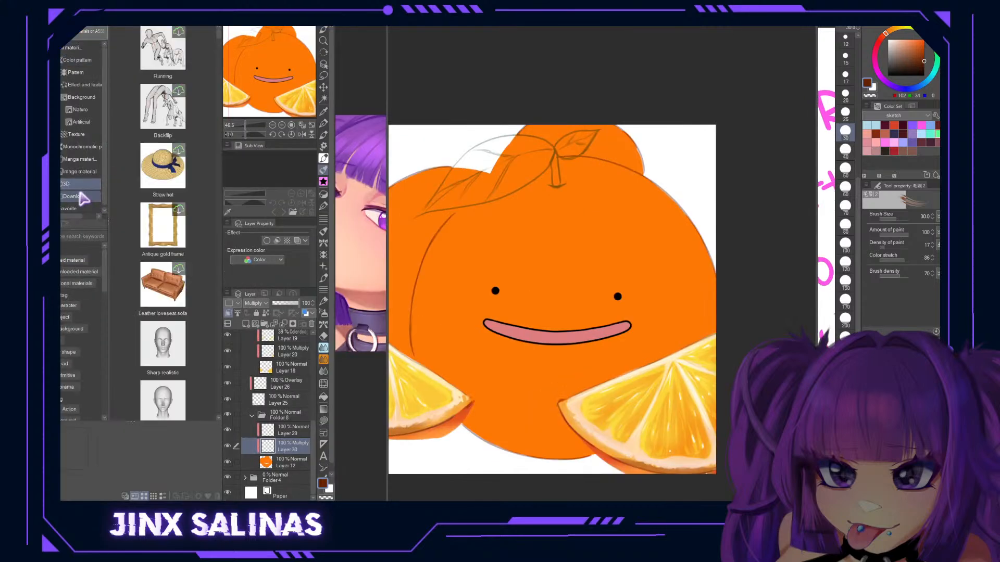
click(83, 196)
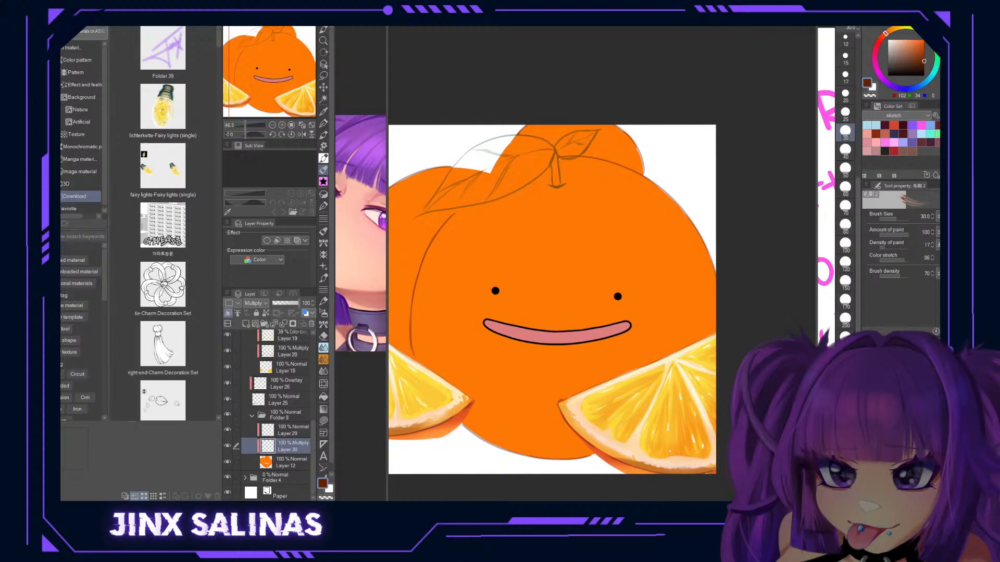
click(82, 237)
text(pore)
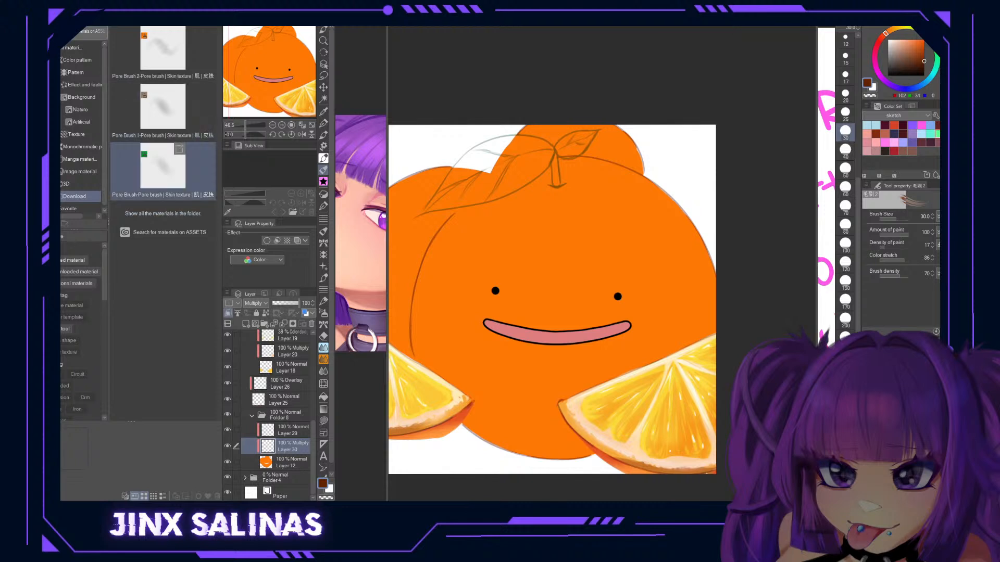
click(167, 176)
ctrl+click(170, 115)
ctrl+click(165, 51)
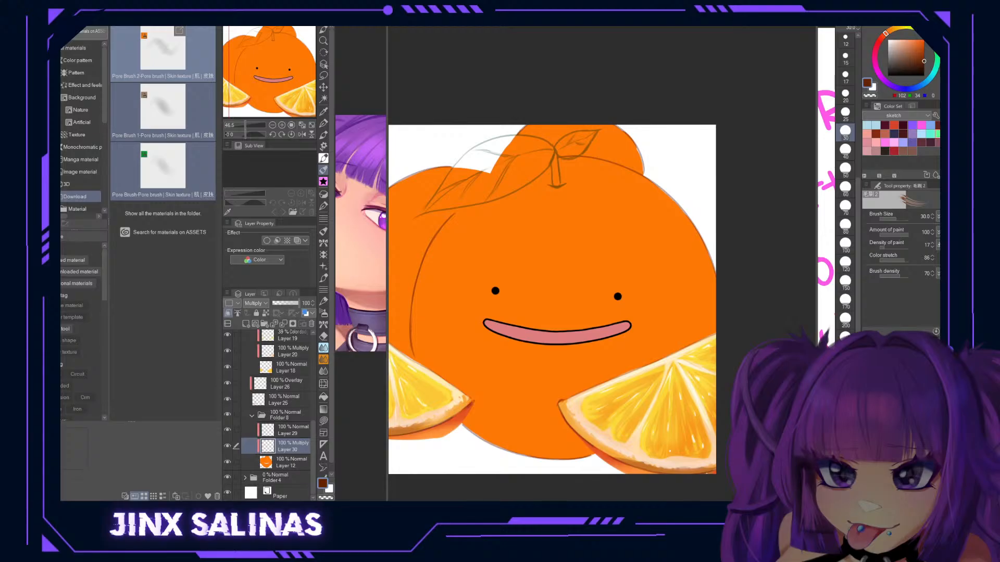
drag(164, 51, 896, 386)
click(216, 24)
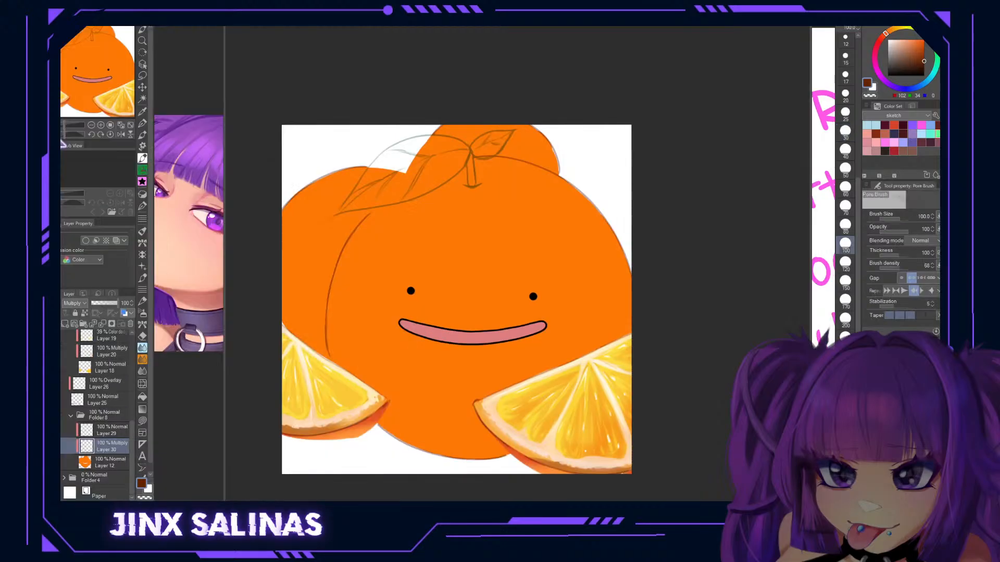
Try an enlarged Pore Brush stroke across the orange's lower half, and switch to Pore Brush 1.
click(845, 468)
mouse_move(572, 358)
mouse_down()
mouse_move(564, 346)
mouse_move(577, 348)
mouse_move(517, 402)
mouse_move(404, 415)
mouse_up()
key(ctrl+z)
key(ctrl+z)
click(895, 391)
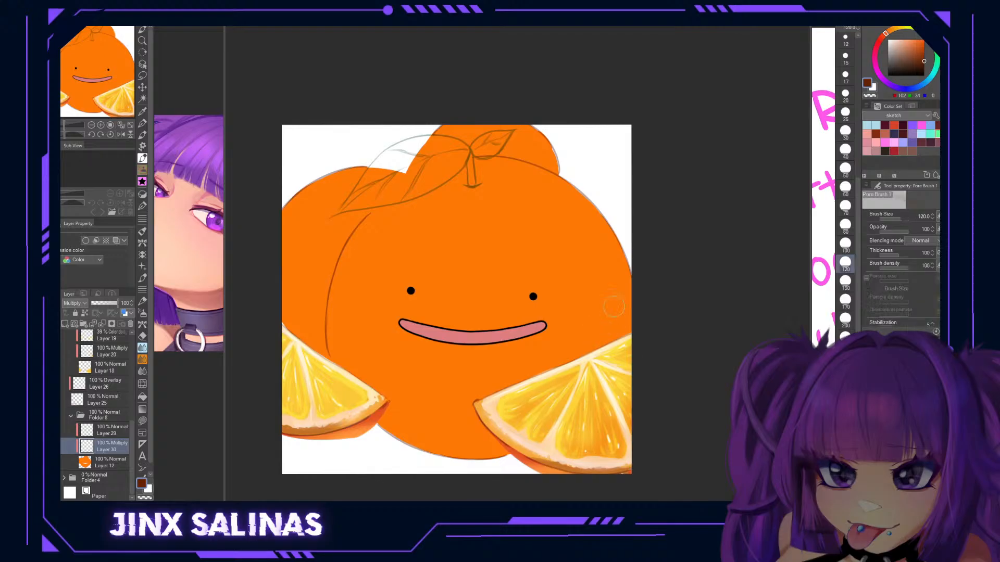
Try an enlarged Pore Brush 1 and the Pore Brush at size 1000 along the front orange's right and lower right side.
click(845, 449)
mouse_move(618, 255)
mouse_down()
mouse_move(582, 293)
mouse_move(537, 385)
mouse_up()
key(ctrl+z)
click(895, 379)
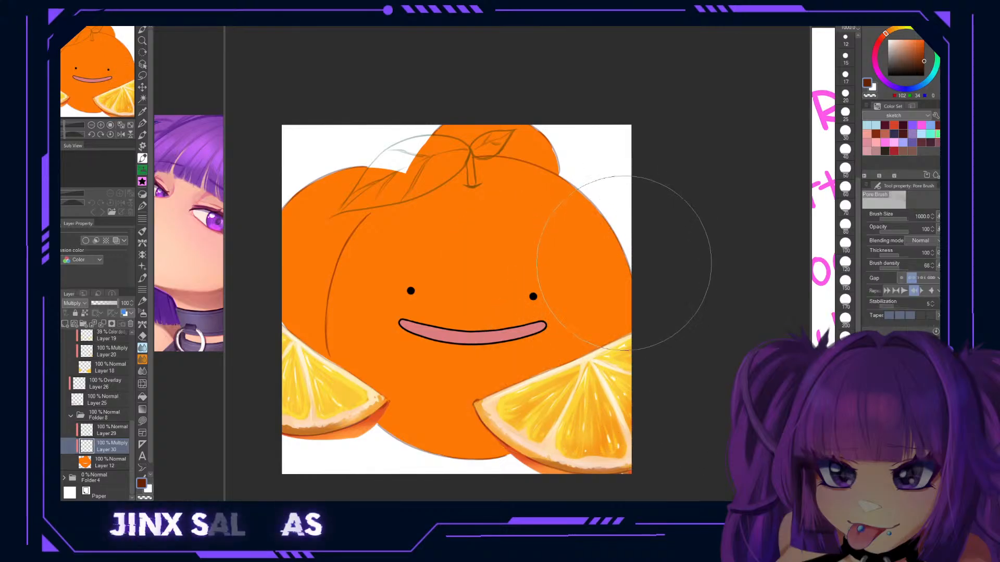
drag(624, 263, 499, 410)
drag(595, 336, 579, 359)
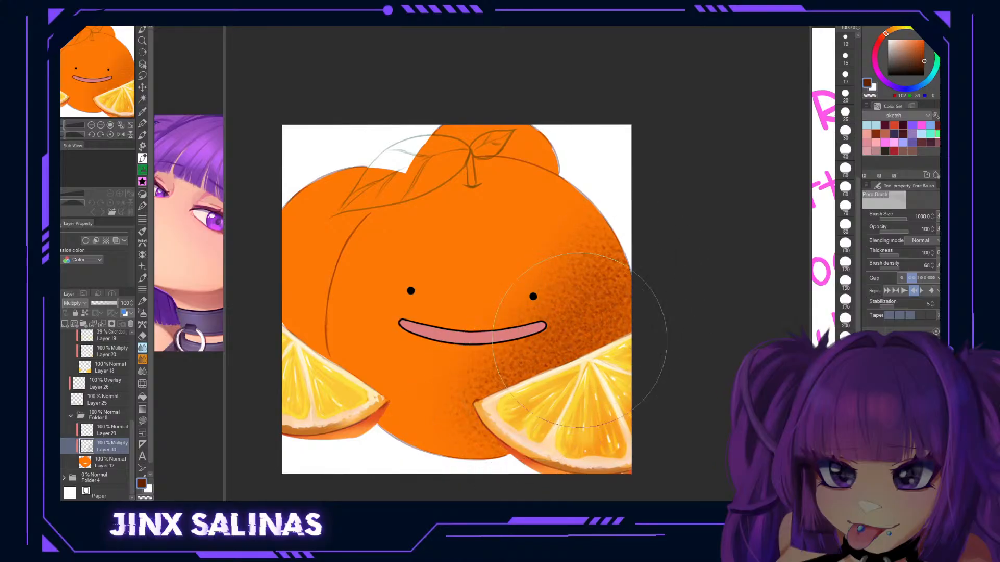
key(ctrl+z)
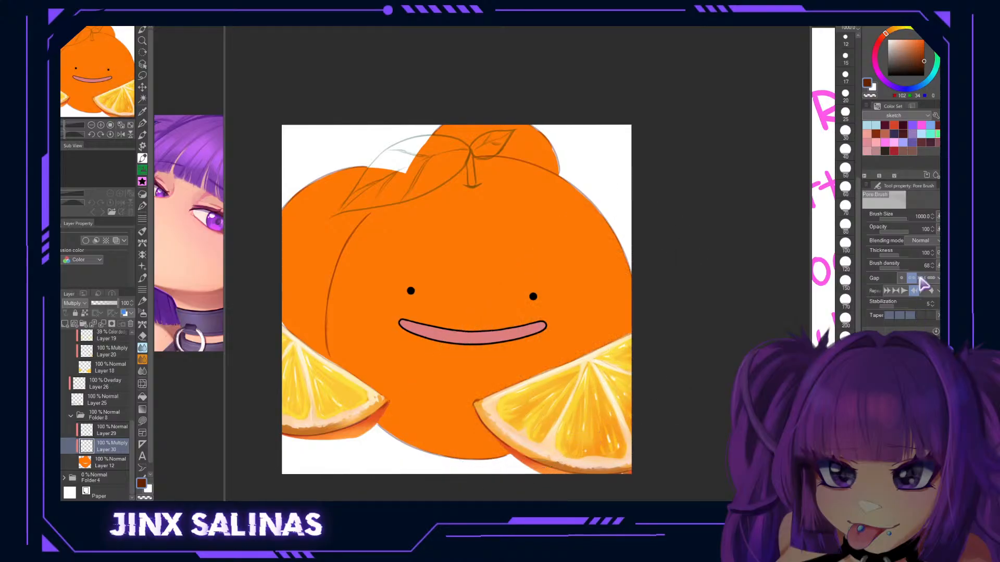
Set the Pore Brush to size 1200 with brush density 34 and cover the front orange with dark pore texture on Layer 30.
drag(624, 260, 484, 260)
key(ctrl+z)
key(bracketleft)
mouse_move(569, 380)
mouse_down()
mouse_move(588, 311)
mouse_move(584, 288)
mouse_move(525, 346)
mouse_move(567, 286)
mouse_up()
key(ctrl+z)
key(ctrl+z)
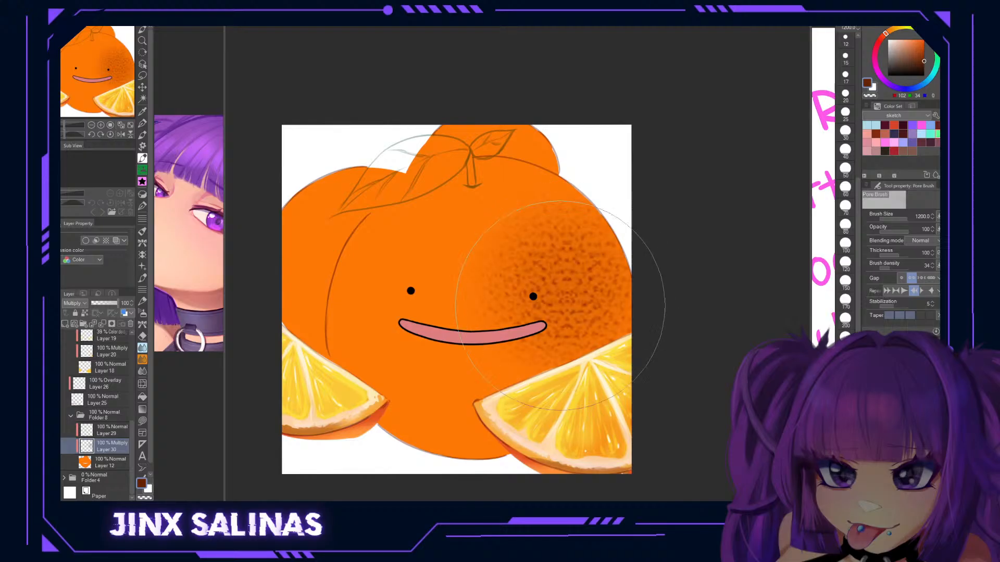
drag(479, 411, 480, 413)
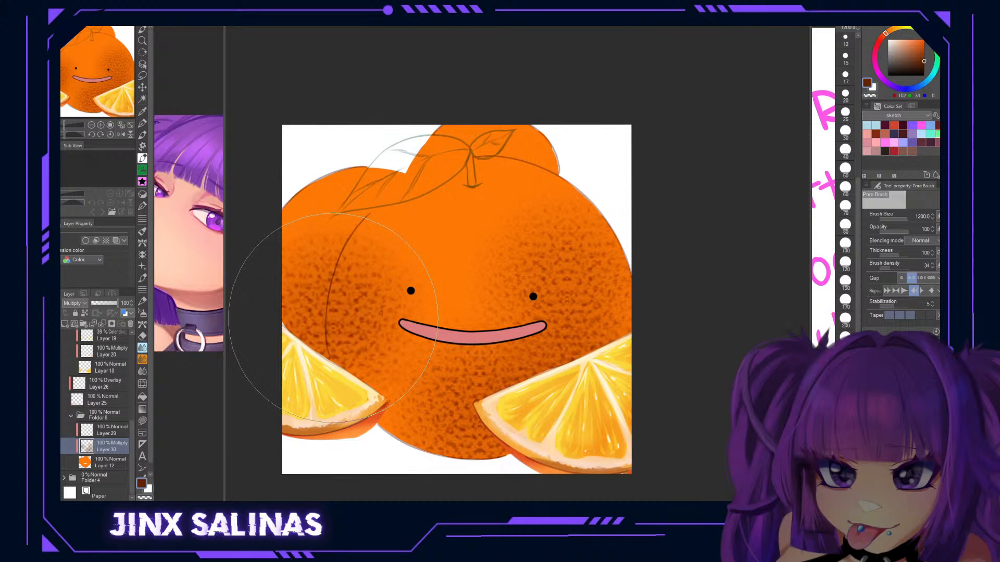
mouse_move(488, 222)
mouse_down()
mouse_move(395, 250)
mouse_move(375, 271)
mouse_move(453, 315)
mouse_move(402, 246)
mouse_move(458, 190)
mouse_move(547, 156)
mouse_move(499, 145)
mouse_up()
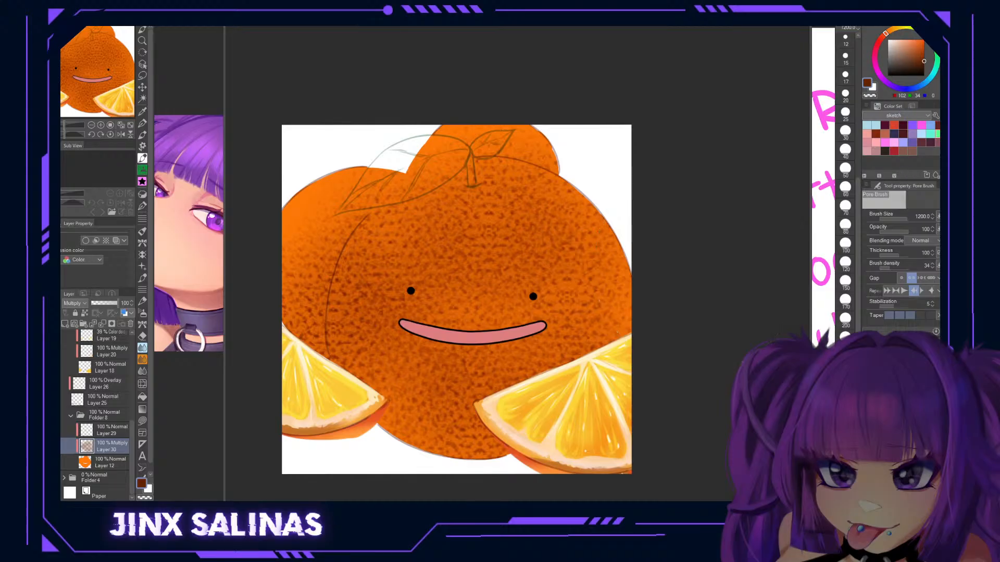
Erase the pore texture from the orange behind the front one with the G-pen in transparent colour, at sizes 50 and 200.
key(p)
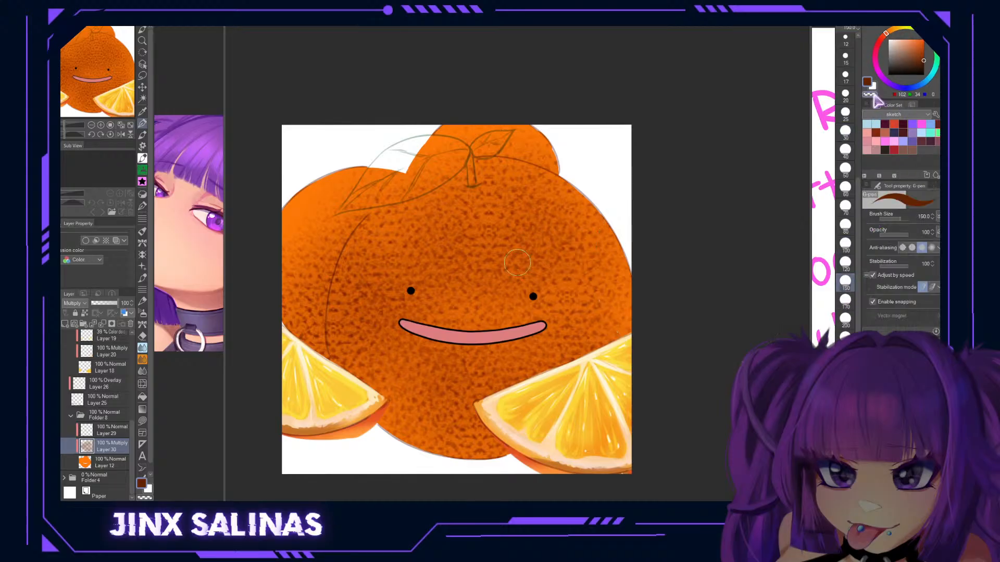
click(845, 168)
mouse_move(330, 248)
mouse_down()
mouse_move(383, 190)
mouse_move(317, 316)
mouse_up()
mouse_move(365, 211)
mouse_down()
mouse_move(322, 296)
mouse_move(323, 367)
mouse_move(322, 290)
mouse_move(330, 386)
mouse_move(321, 335)
mouse_move(346, 220)
mouse_up()
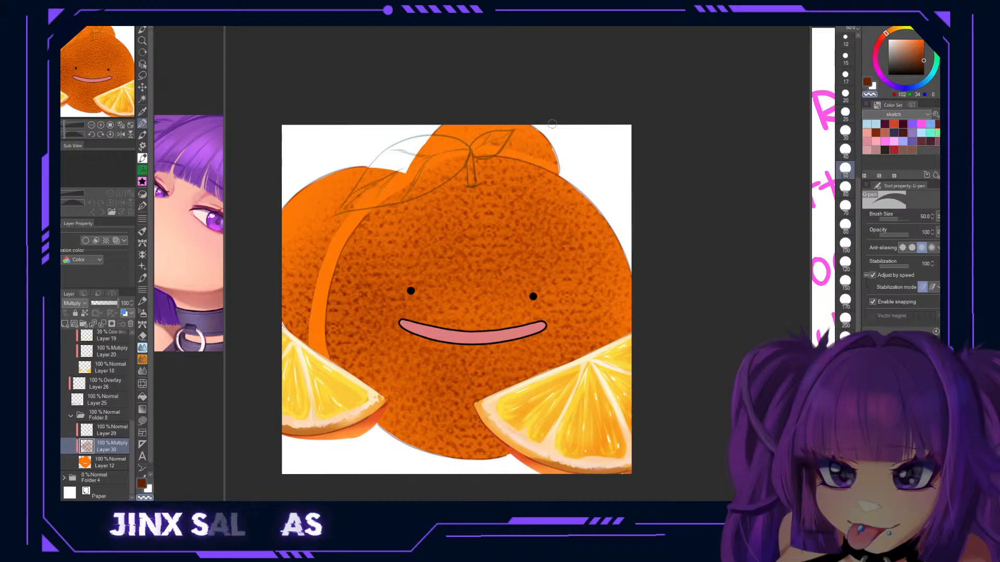
click(845, 319)
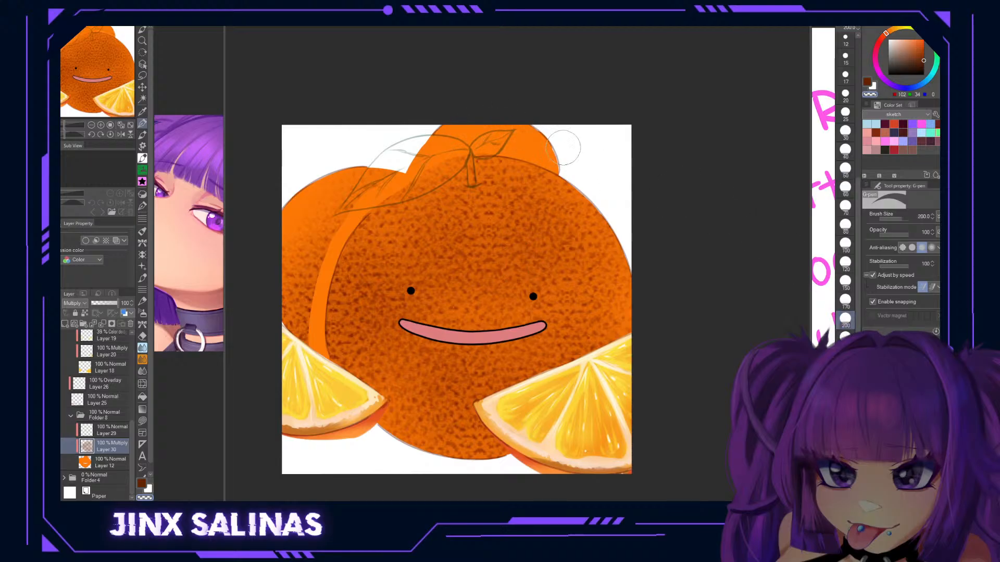
drag(360, 196, 297, 259)
drag(279, 306, 300, 352)
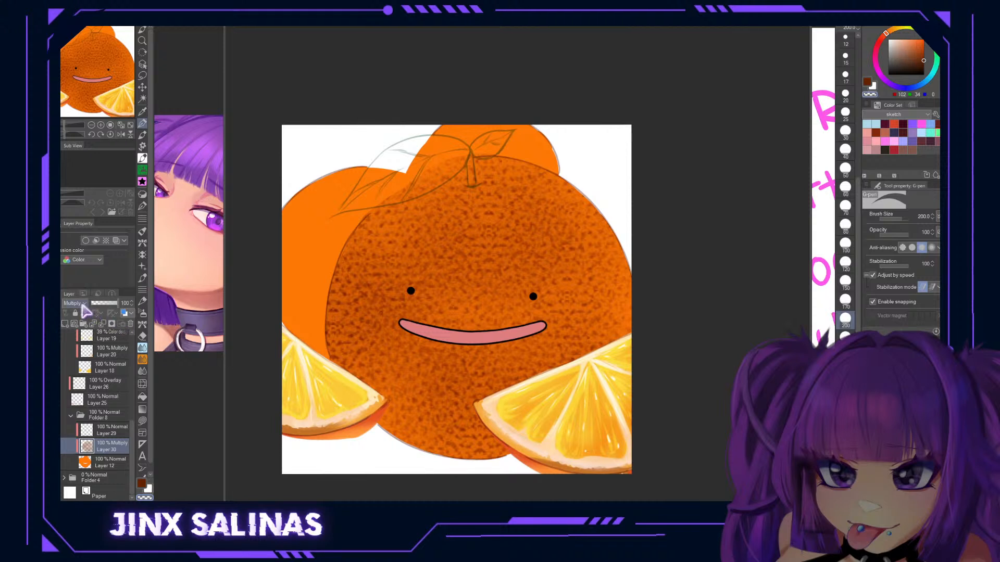
Lower Layer 30's opacity to 34%, duplicate the layer, hide the copy and select the original.
click(101, 304)
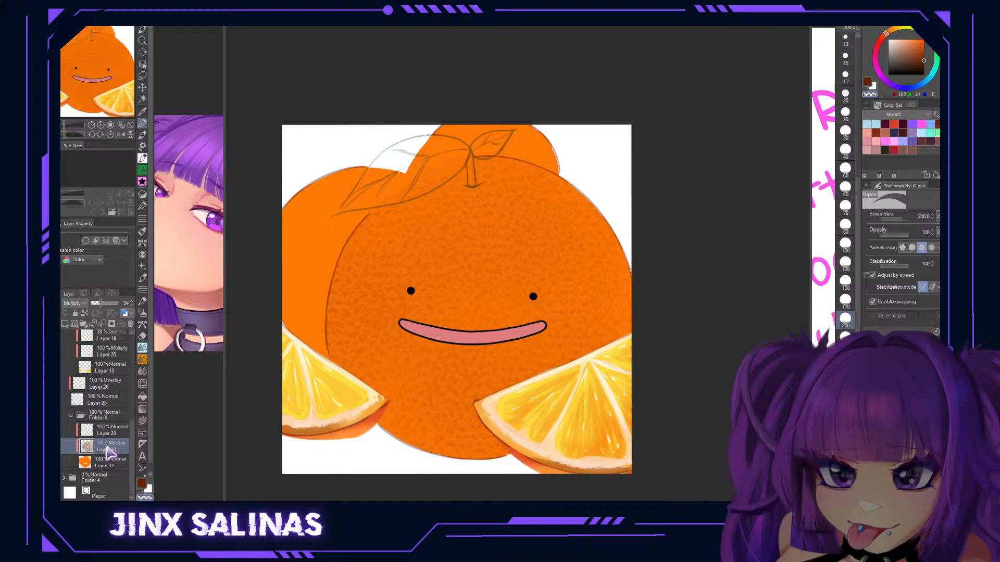
key(ctrl+c)
key(ctrl+v)
click(49, 446)
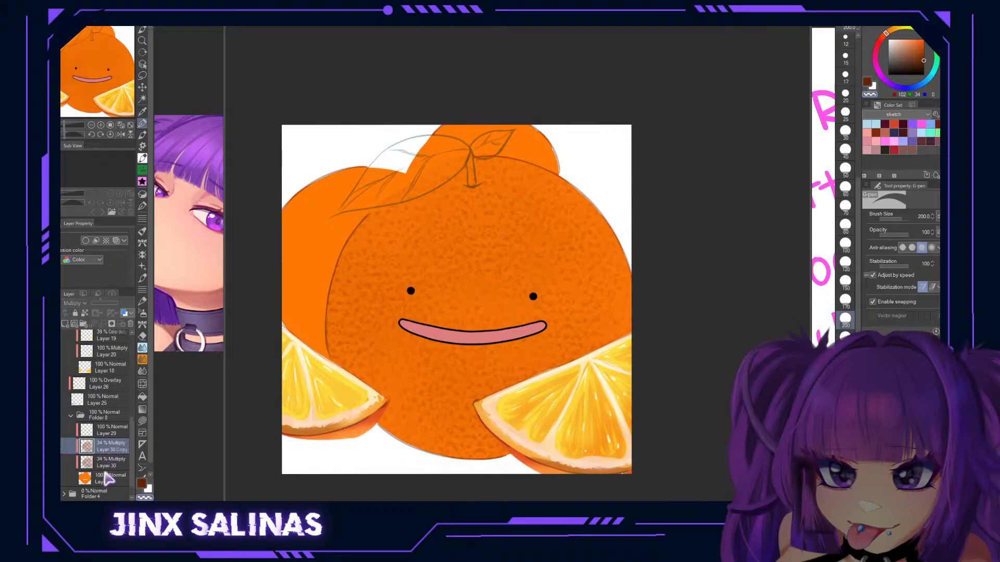
click(111, 465)
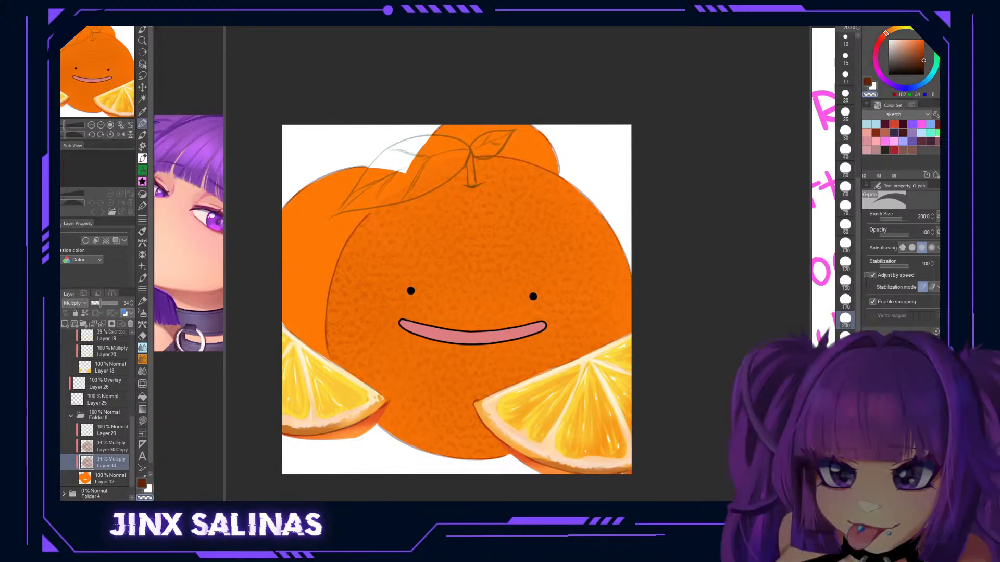
Mask Layer 30's texture off the front orange's upper and left areas with a size 600 Soft airbrush, and give it a stronger linear blending mode.
key(b)
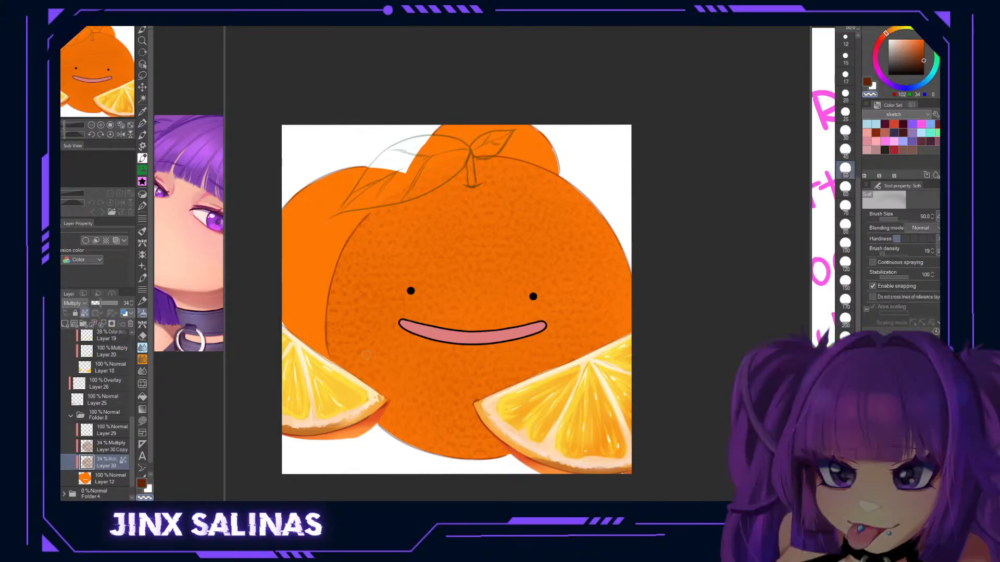
click(112, 324)
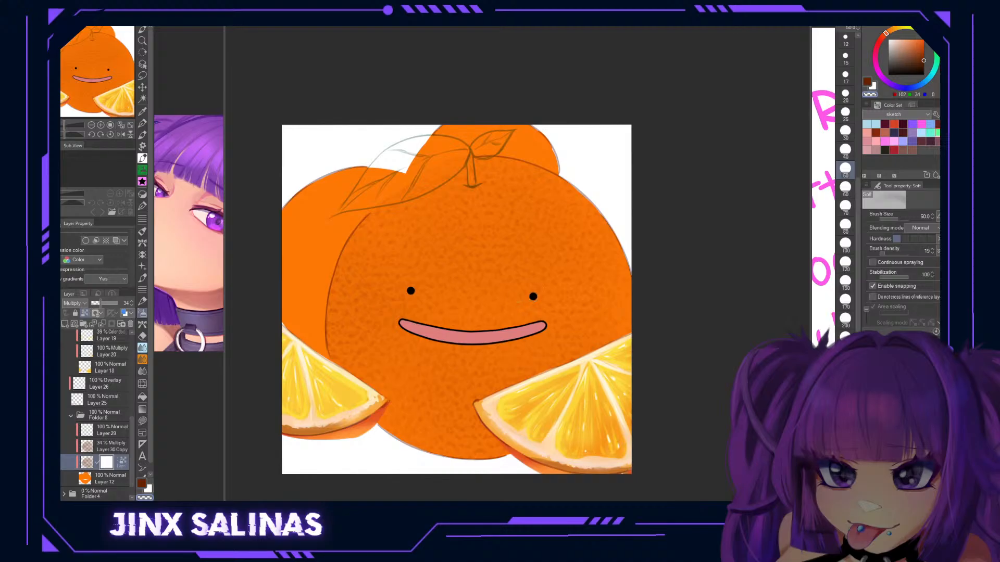
click(845, 413)
mouse_move(615, 242)
mouse_down()
mouse_move(607, 225)
mouse_move(427, 195)
mouse_move(356, 206)
mouse_up()
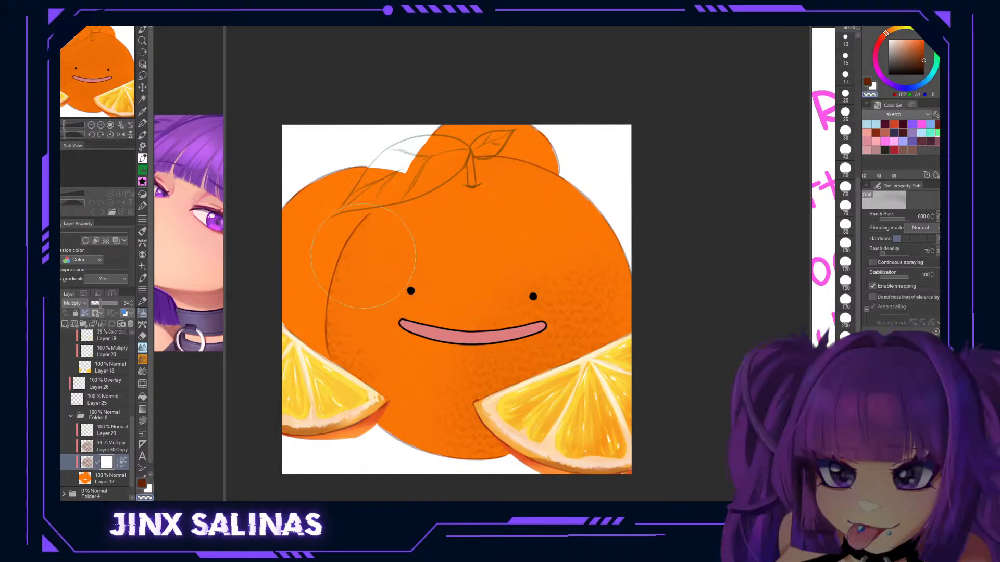
drag(464, 172, 574, 173)
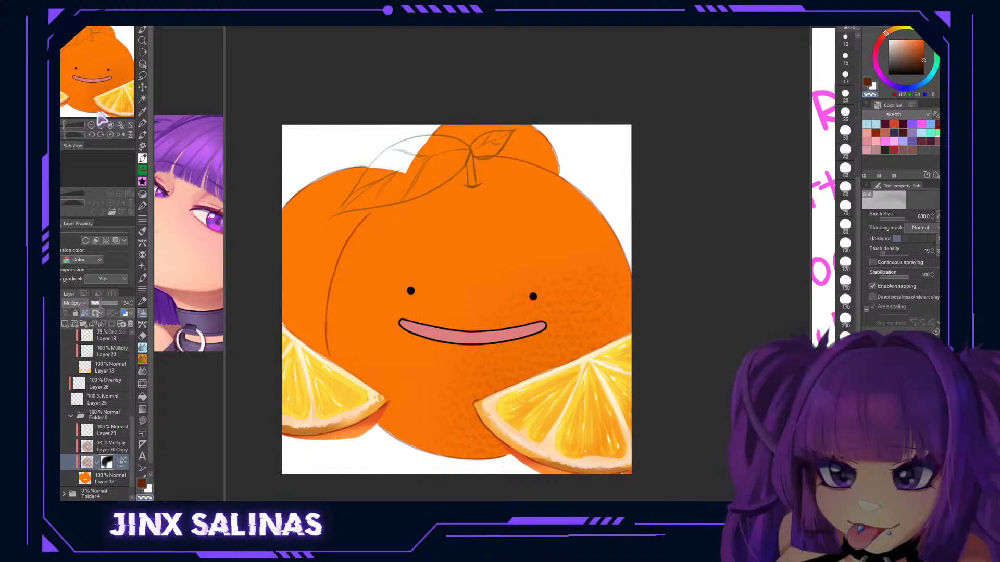
click(74, 87)
drag(104, 303, 111, 302)
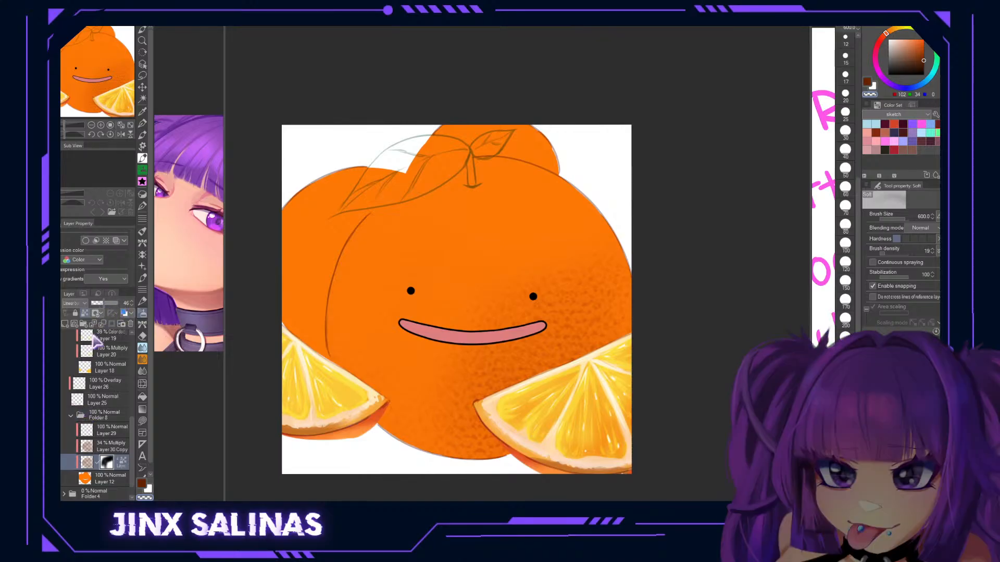
Try reworking the pore texture's masked edge across the front orange's middle with the Soft airbrush at size 400.
click(923, 46)
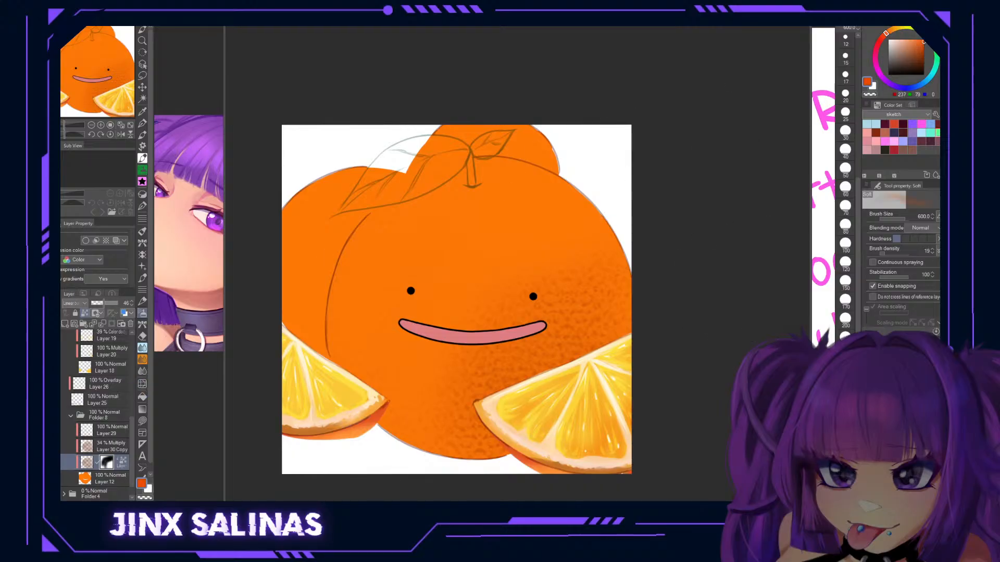
click(845, 374)
mouse_move(536, 292)
mouse_down()
mouse_move(511, 308)
mouse_move(542, 277)
mouse_move(513, 283)
mouse_move(460, 359)
mouse_up()
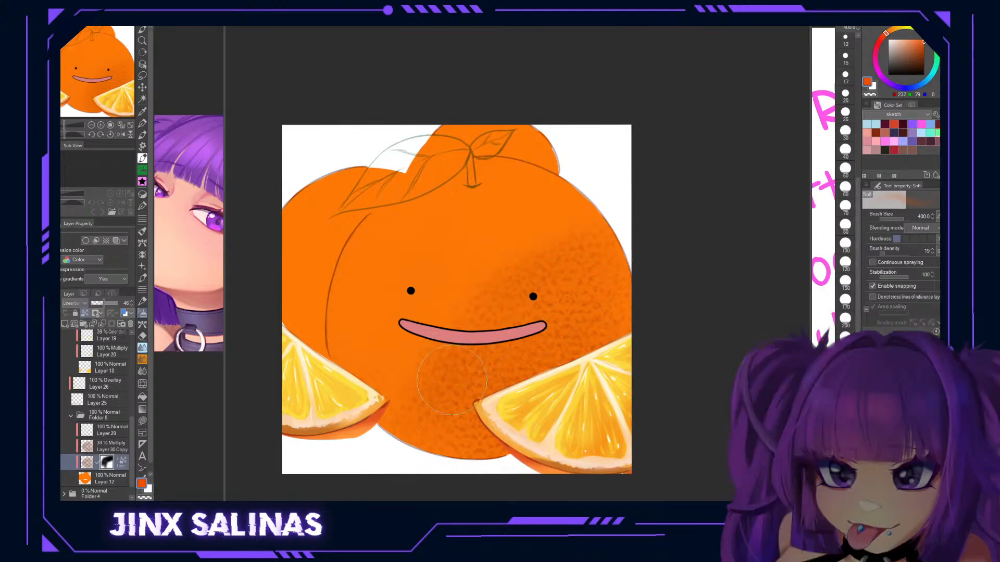
mouse_move(584, 240)
mouse_down()
mouse_move(601, 202)
mouse_move(561, 227)
mouse_move(505, 215)
mouse_move(419, 266)
mouse_move(374, 276)
mouse_move(430, 258)
mouse_move(406, 271)
mouse_up()
key(ctrl+z)
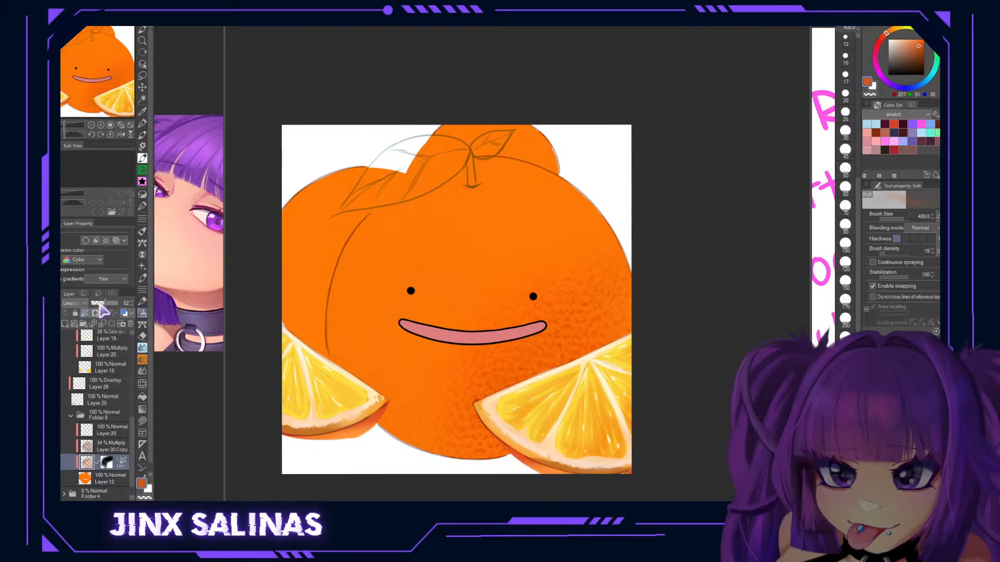
Lower the masked texture layer's opacity to 32%, duplicate the layer and shift the lower copy slightly upward.
click(101, 304)
key(ctrl+v)
click(91, 478)
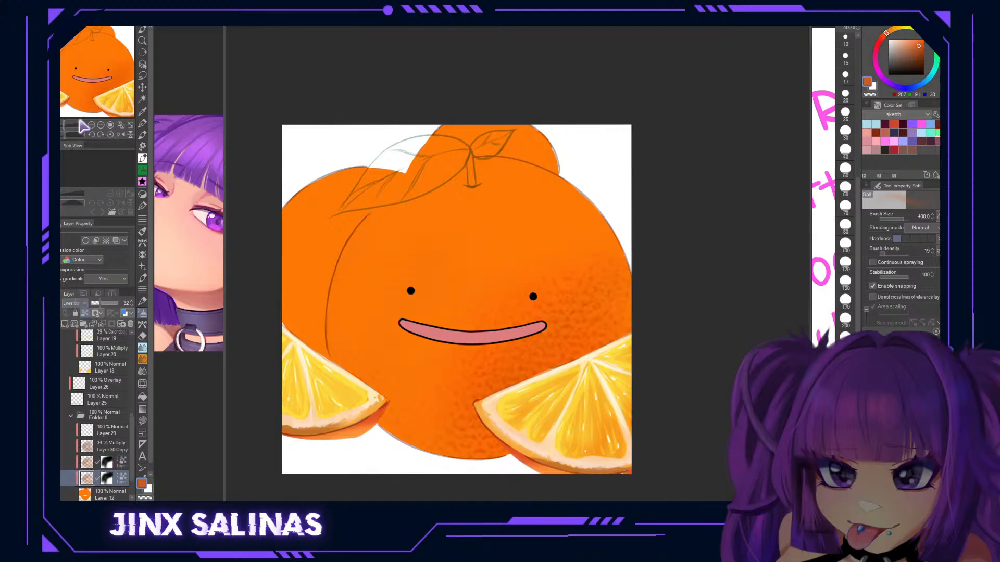
key(ctrl+t)
drag(468, 384, 468, 372)
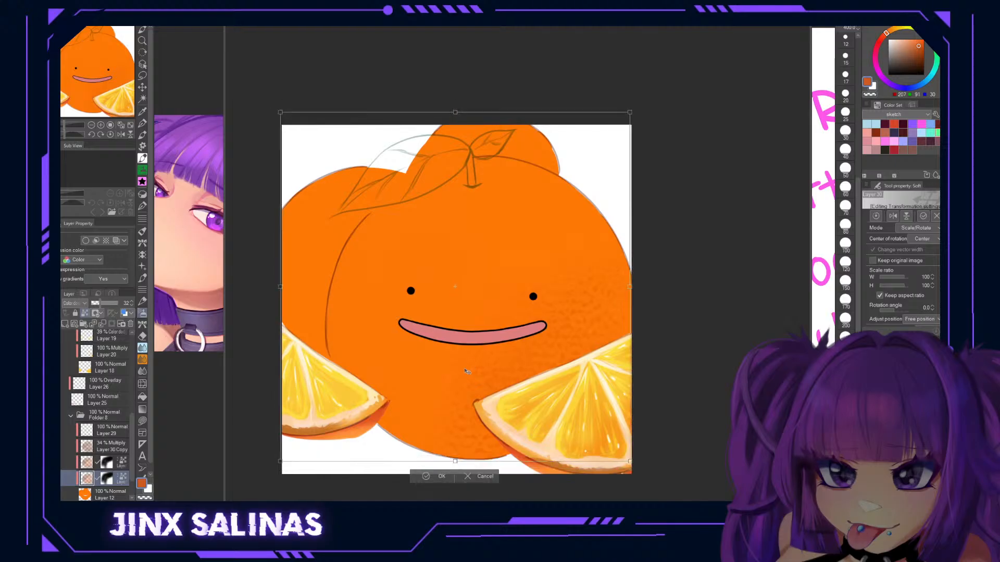
key(Return)
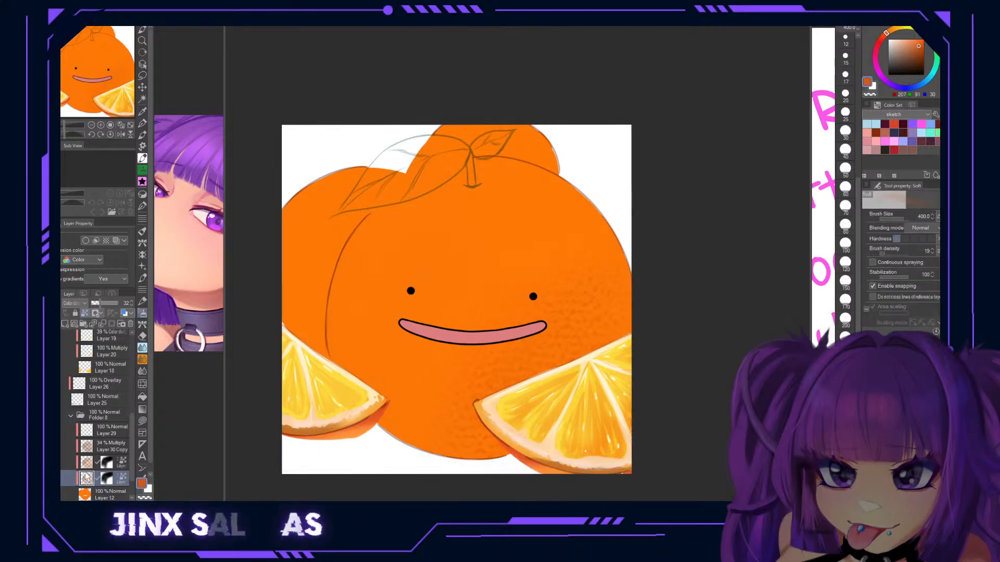
Recolour the upper masked texture layer pale peach with the G-pen at size 800.
click(86, 462)
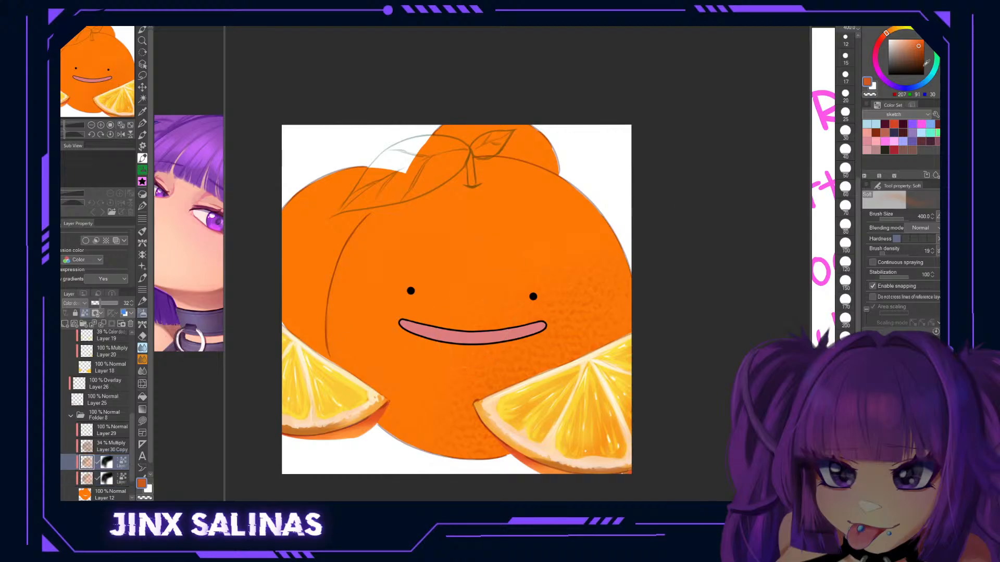
drag(916, 49, 907, 32)
key(p)
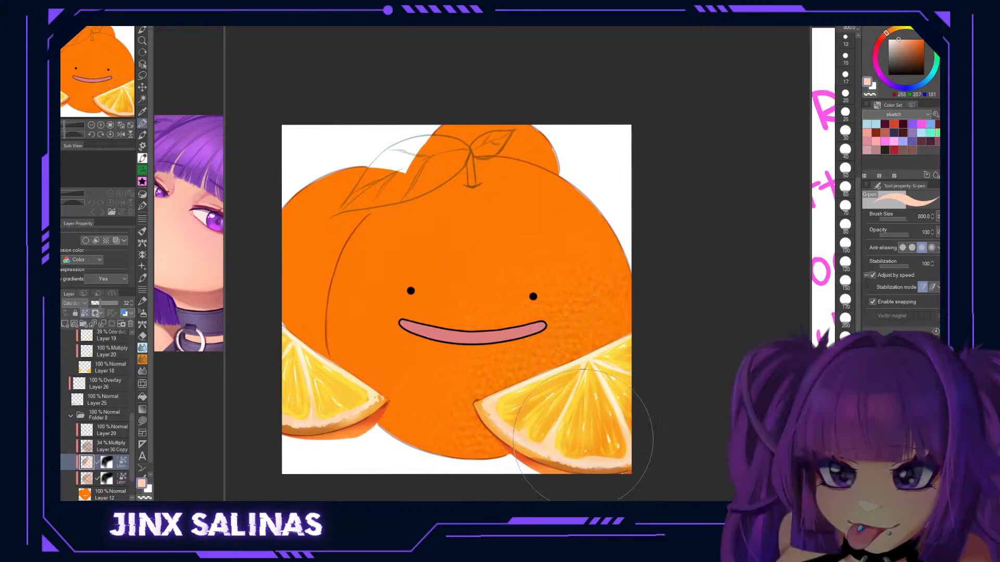
Try shifting the pale upper texture layer to several offsets against the darker copy.
key(ctrl+t)
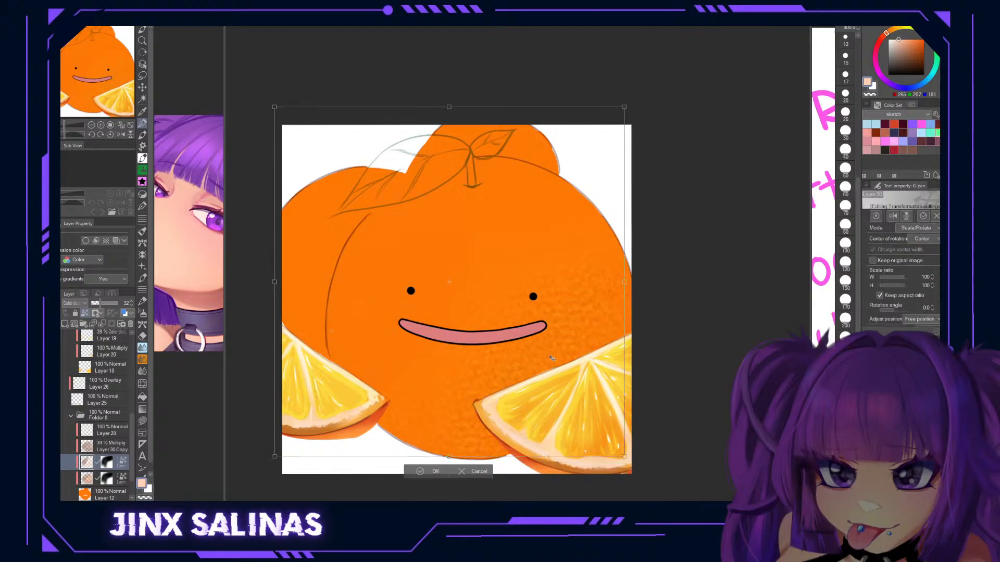
drag(553, 353, 557, 364)
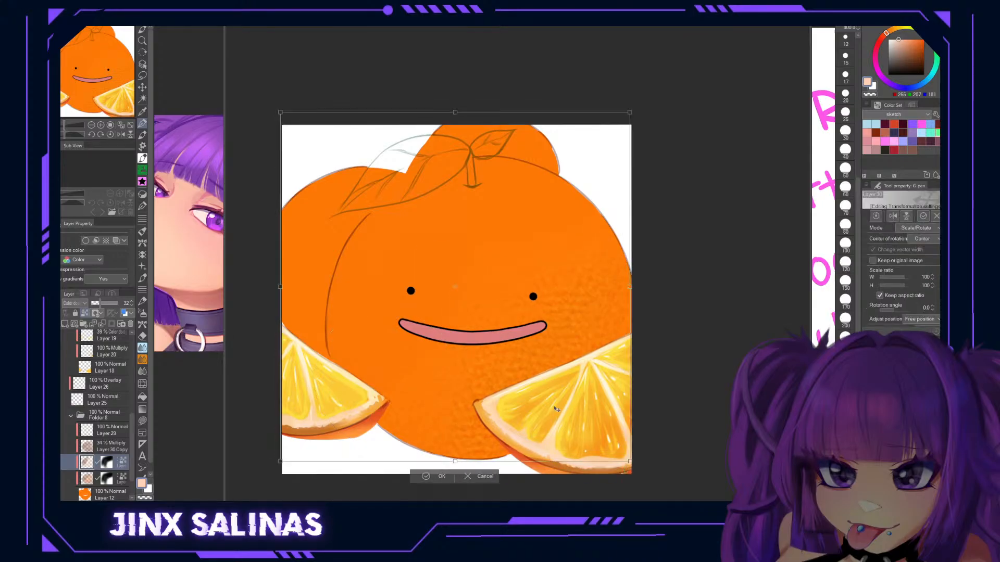
drag(555, 405, 551, 421)
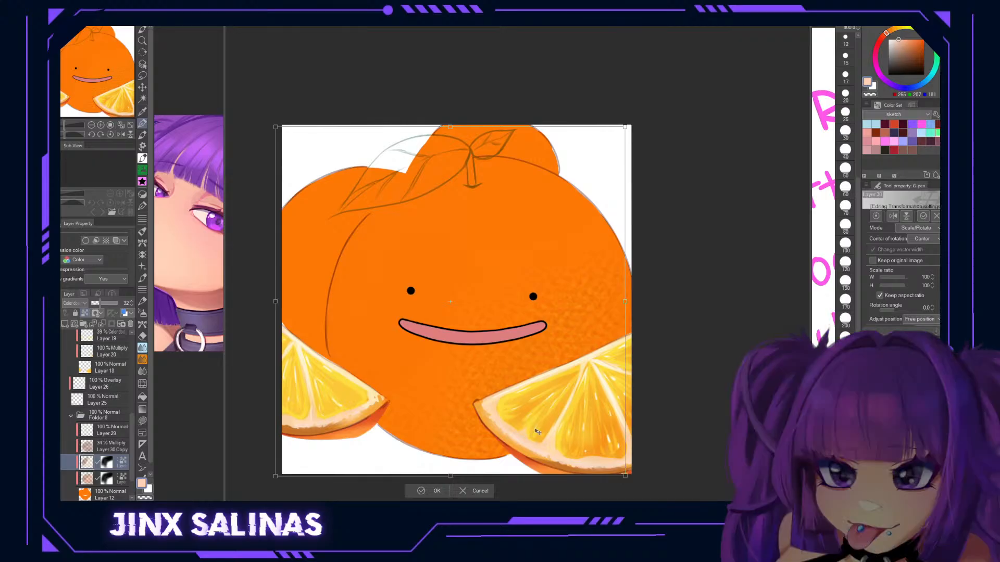
click(484, 493)
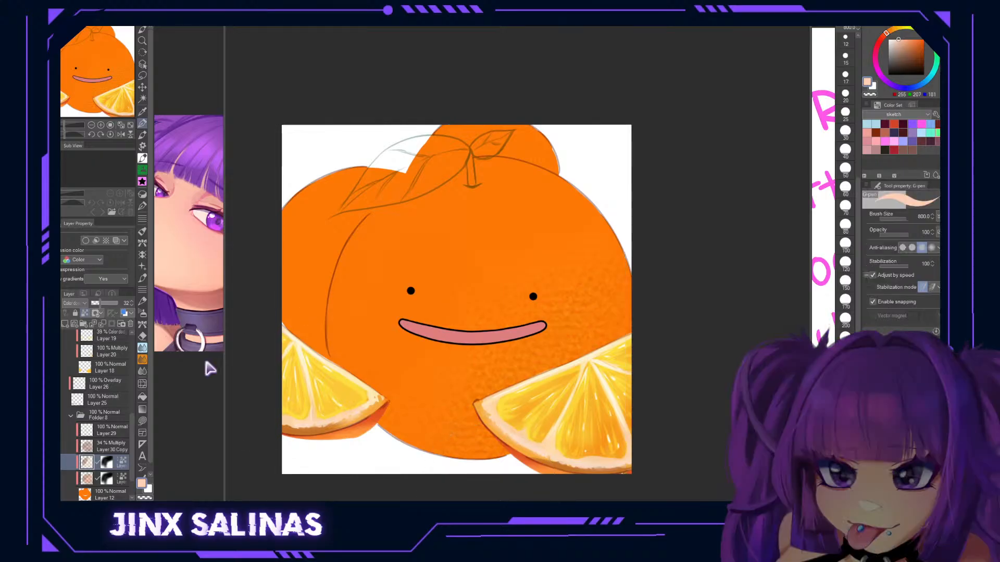
Hide the pore texture layers and add a new layer directly above the orange base on Layer 12.
click(54, 463)
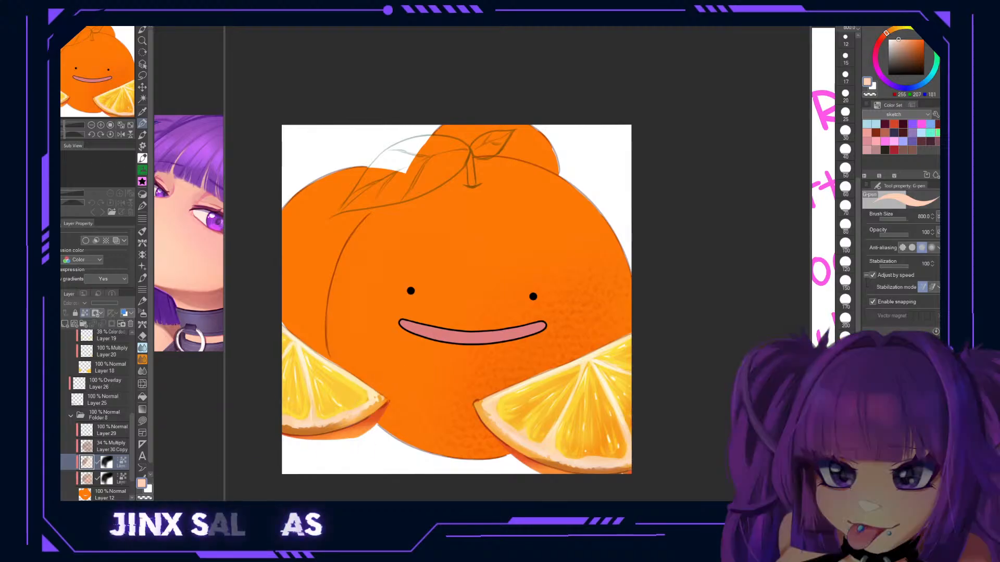
click(107, 493)
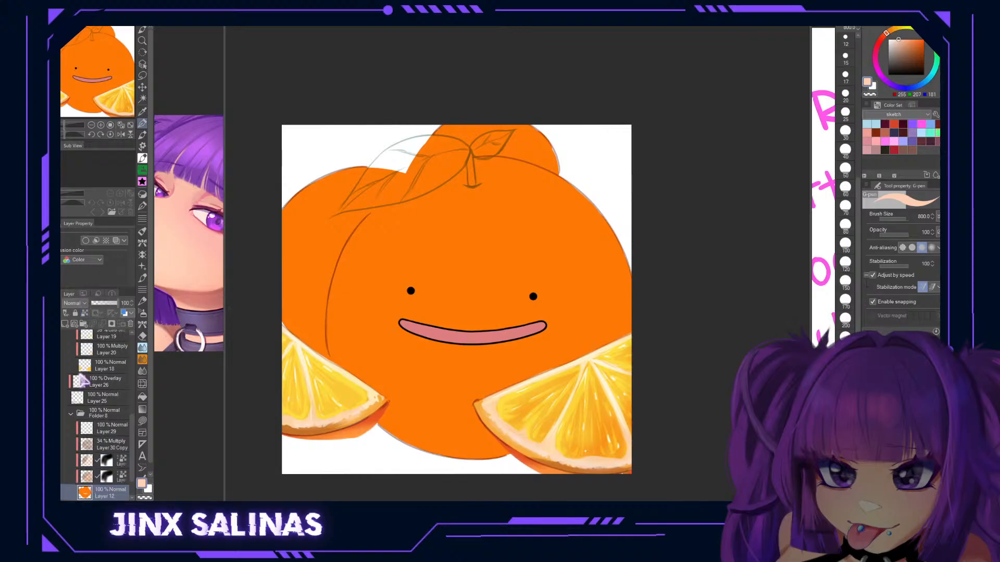
click(65, 324)
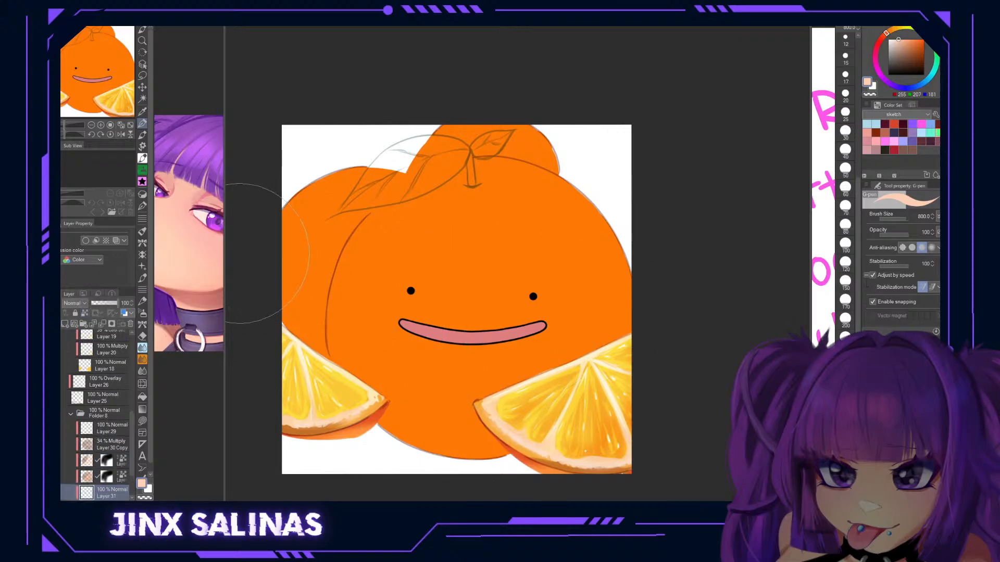
Try the Pore Brush at size 1200 in pale peach on the new layer.
click(143, 181)
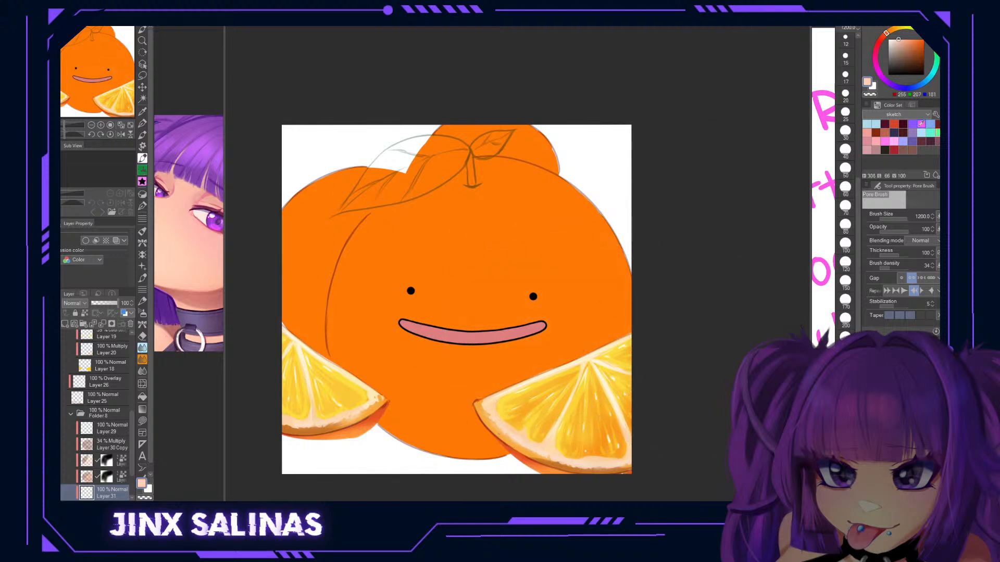
key(ctrl+z)
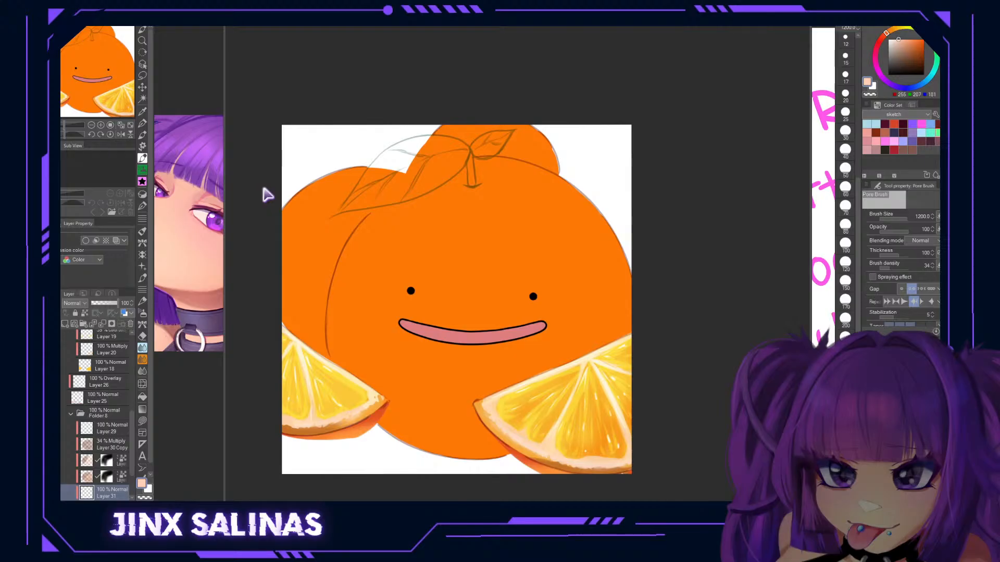
Try the Pore Brush's spraying effect with the particle size raised to 737.2.
click(280, 182)
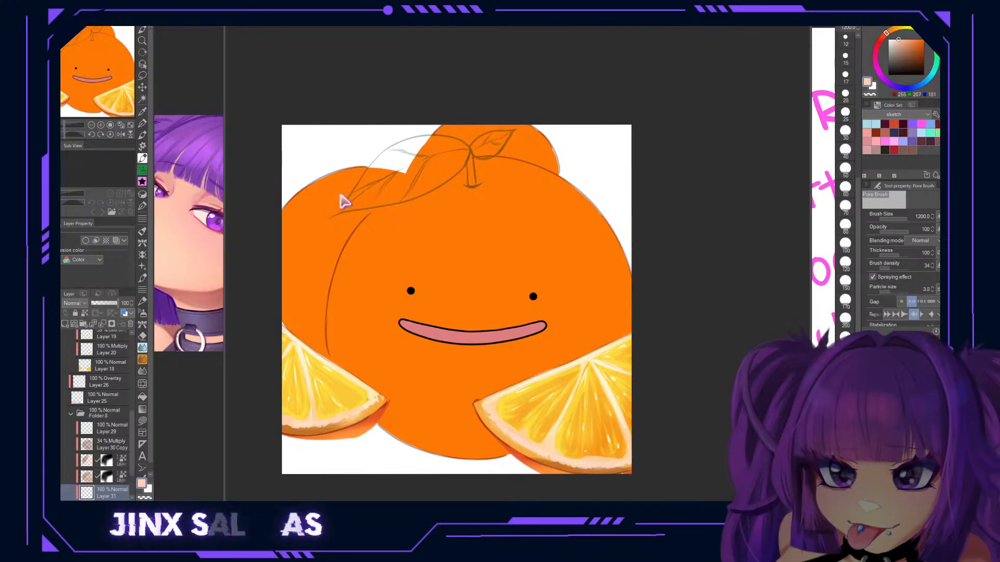
drag(371, 192, 405, 192)
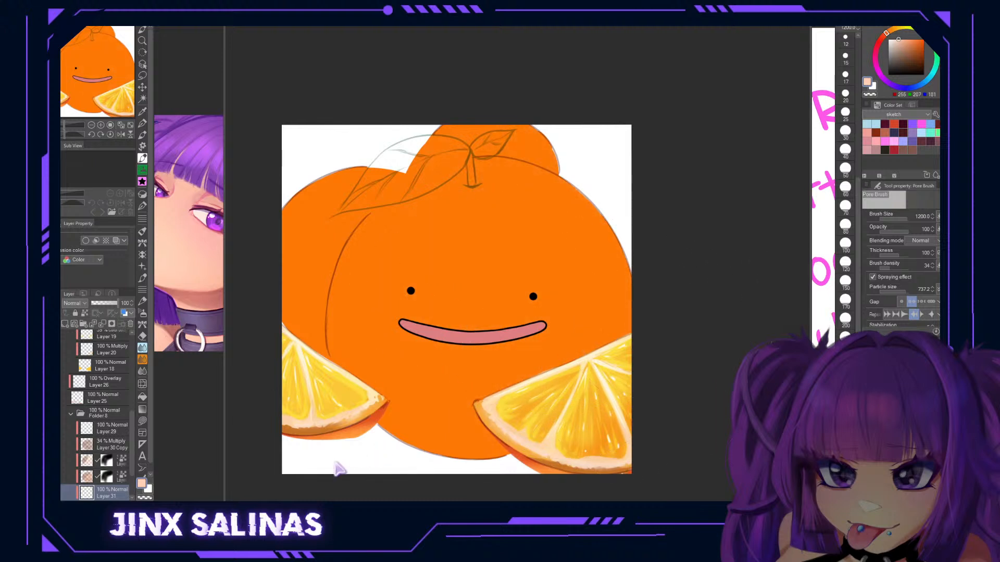
key(b)
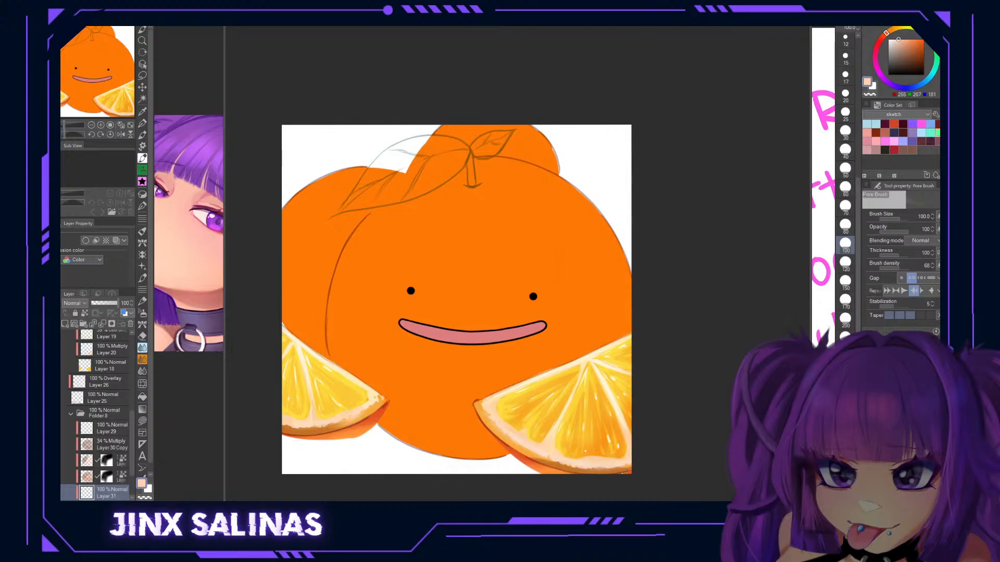
Paint dark brown pore texture across the lower right and underside of the front orange with the Pore Brush at size 1200.
scroll(845, 229, down, 2)
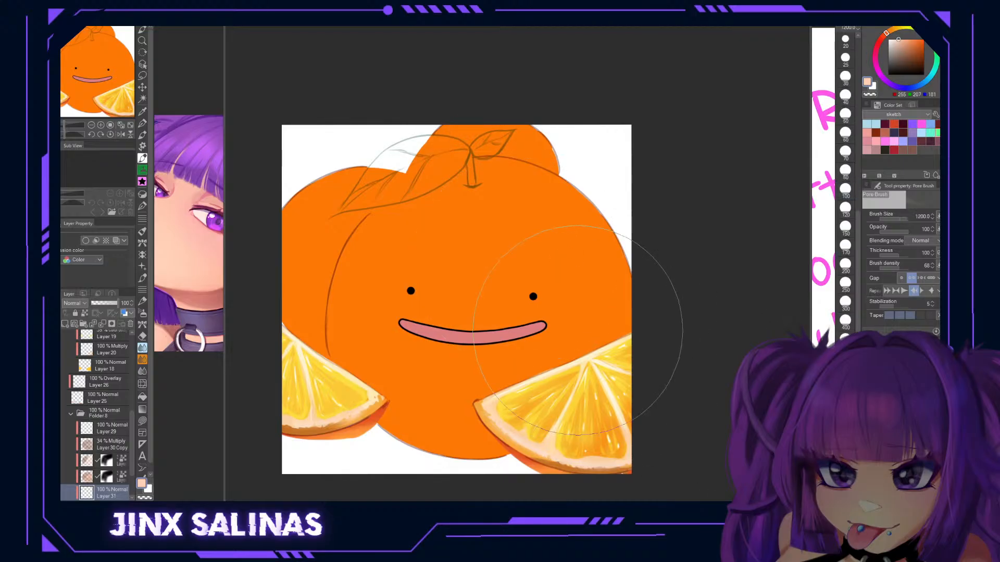
drag(580, 320, 573, 331)
key(ctrl+z)
scroll(146, 414, down, 1)
scroll(104, 417, down, 3)
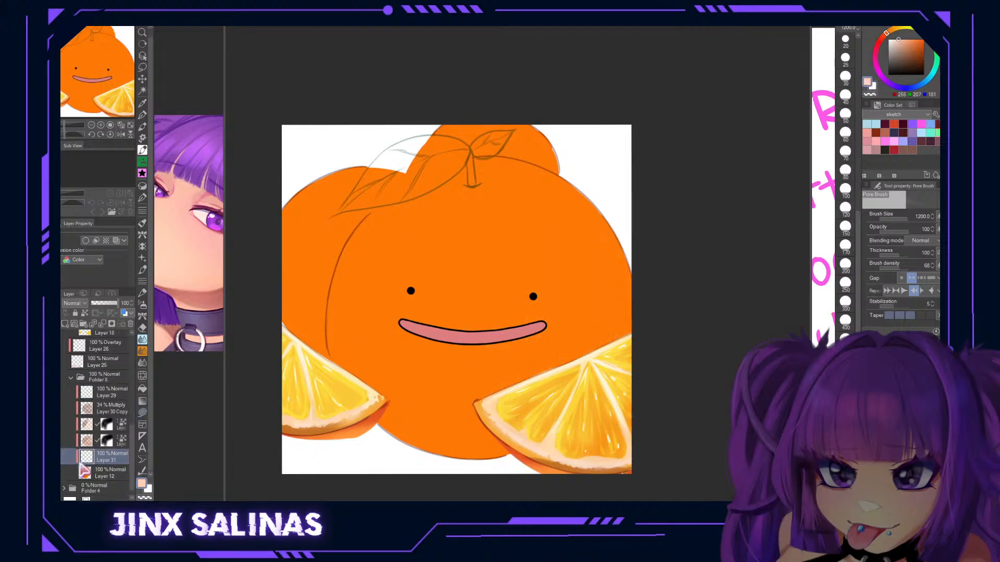
click(920, 58)
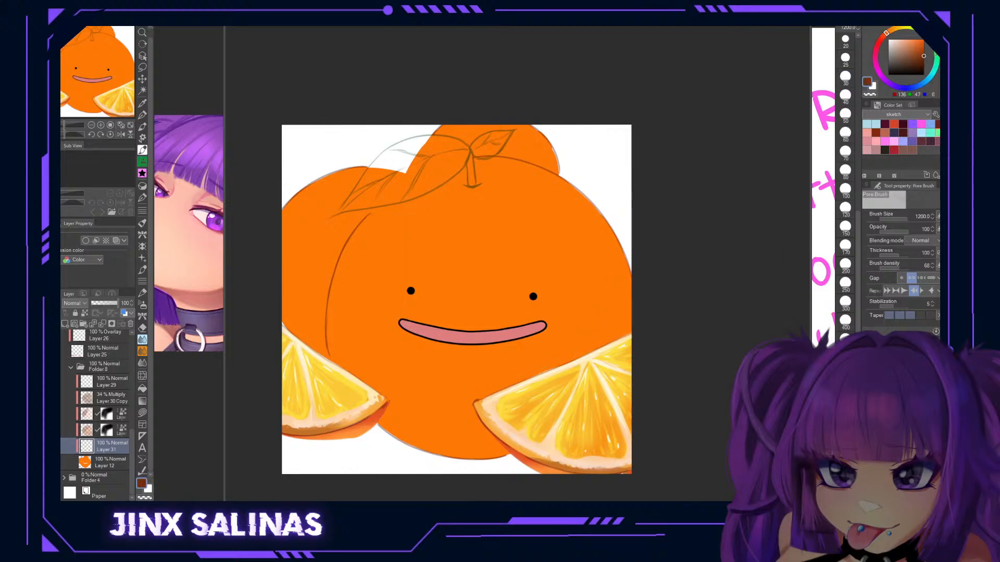
mouse_move(563, 301)
mouse_down()
mouse_move(587, 331)
mouse_move(472, 402)
mouse_up()
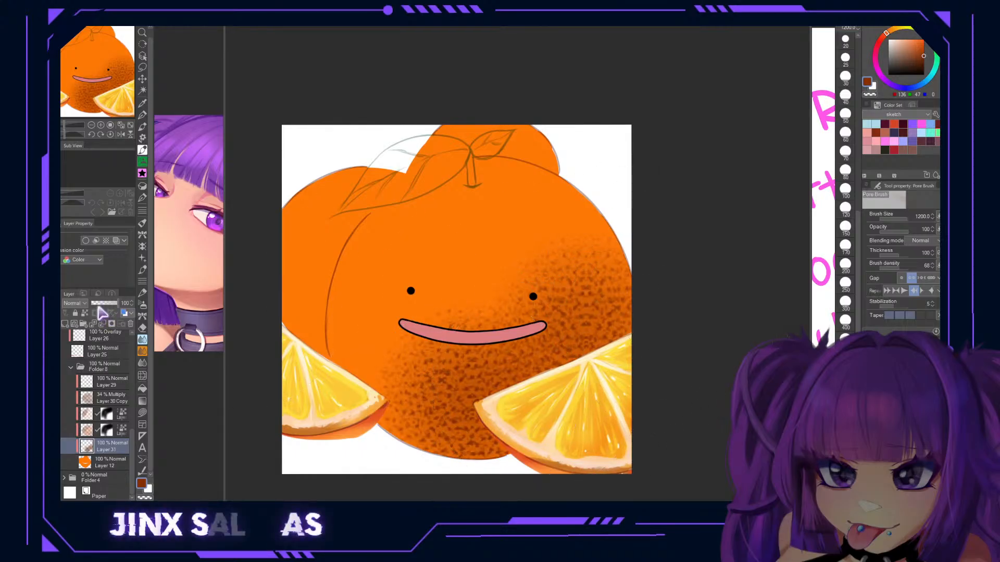
Blend the dark pore texture layer into the orange with Linear burn at 27% opacity.
click(98, 303)
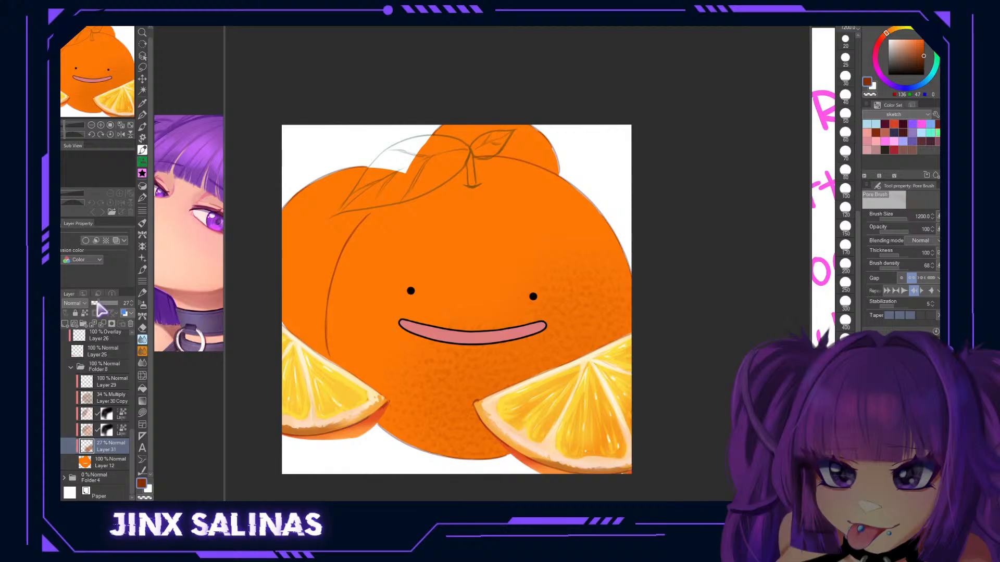
click(103, 304)
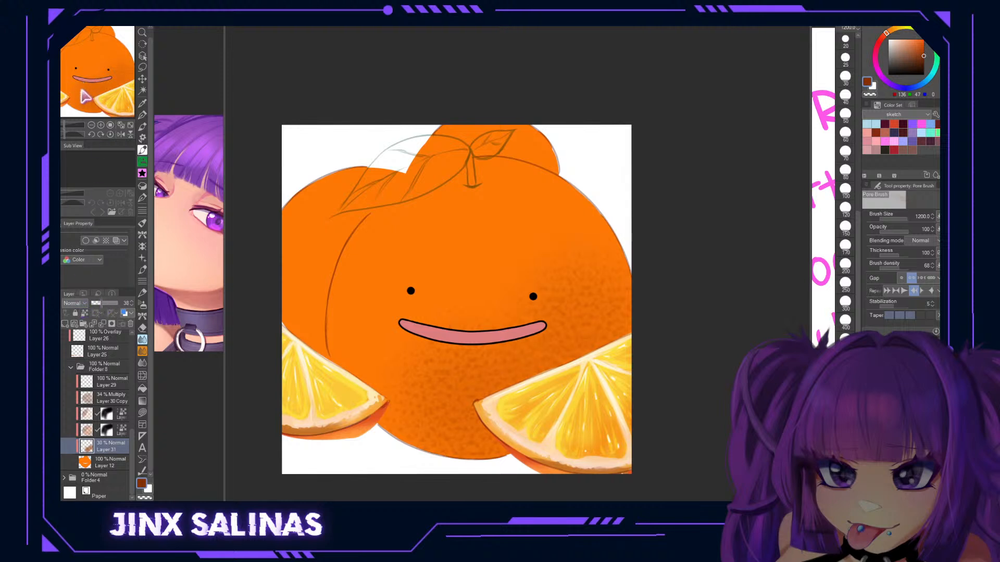
click(81, 90)
Try pale peach pore highlights below the stem on a new Add (Glow) layer, testing Pore Brush sizes 2000 and 1500.
click(66, 323)
click(905, 39)
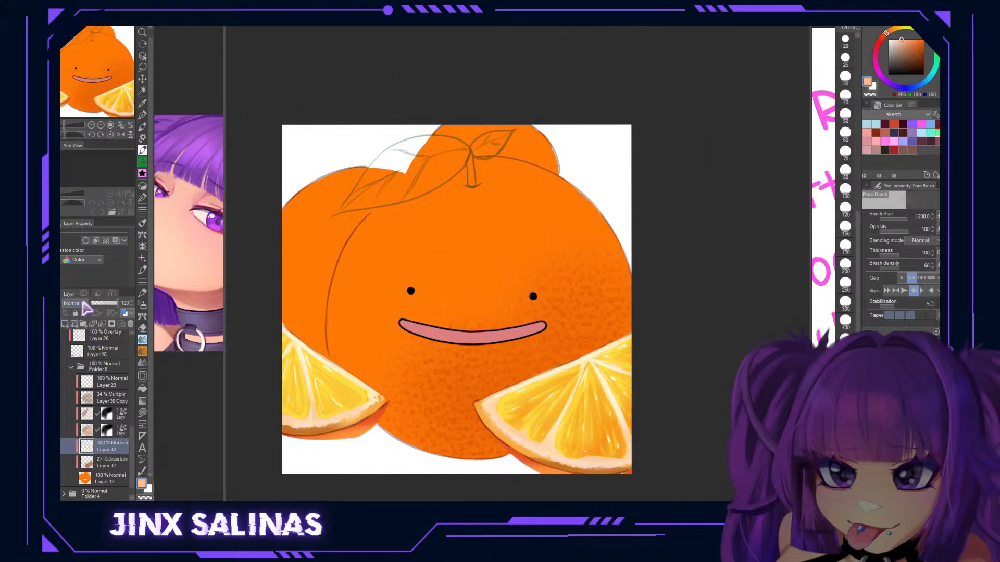
click(164, 160)
drag(464, 182, 473, 184)
key(ctrl+z)
key(ctrl+z)
click(846, 489)
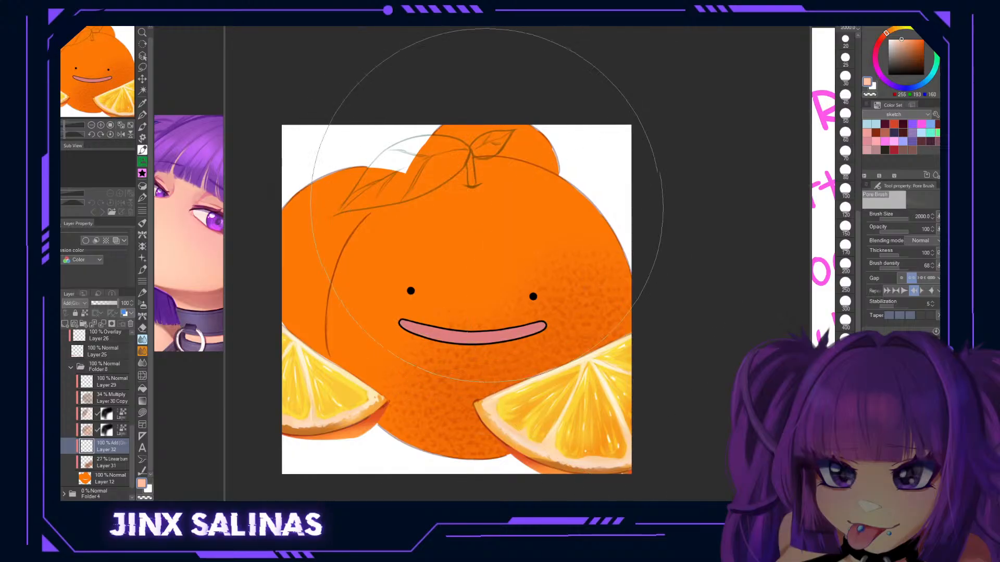
drag(479, 197, 491, 183)
key(ctrl+z)
click(845, 451)
click(482, 192)
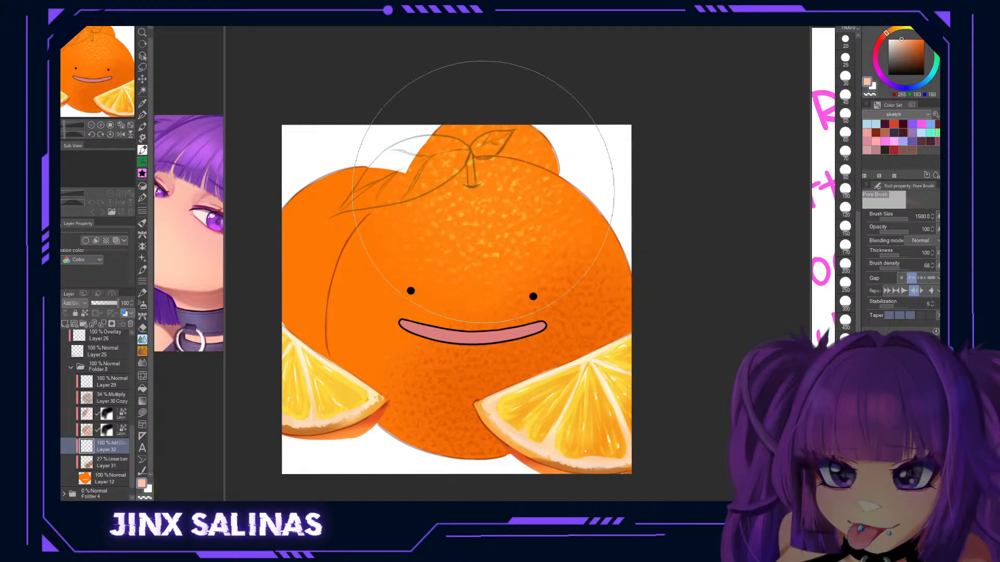
Undo the peach highlights, their new layer and the dark brown pore texture on Layer 31.
key(ctrl+z)
key(ctrl+e)
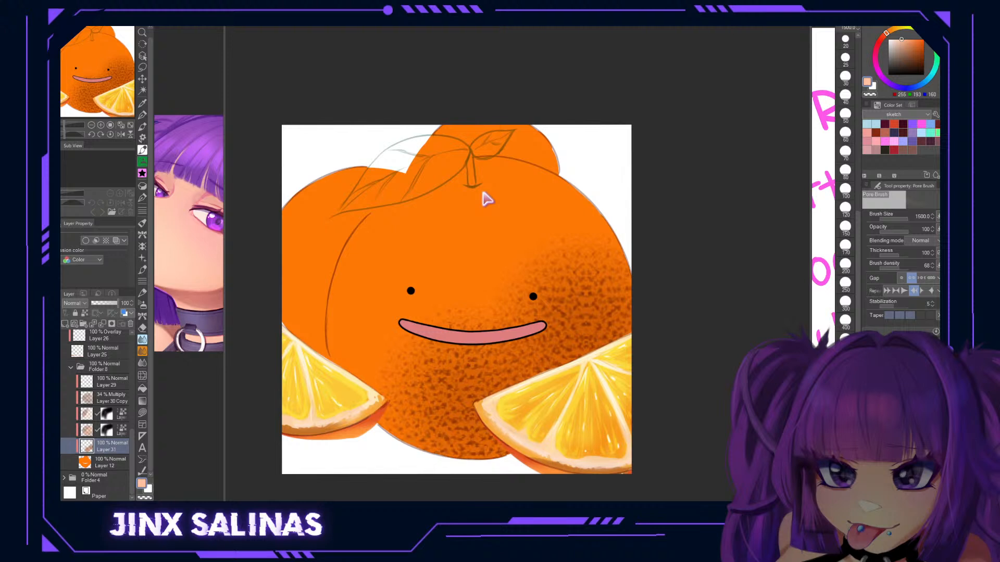
key(ctrl+z)
key(ctrl+z)
key(ctrl+z)
key(ctrl+z)
key(ctrl+z)
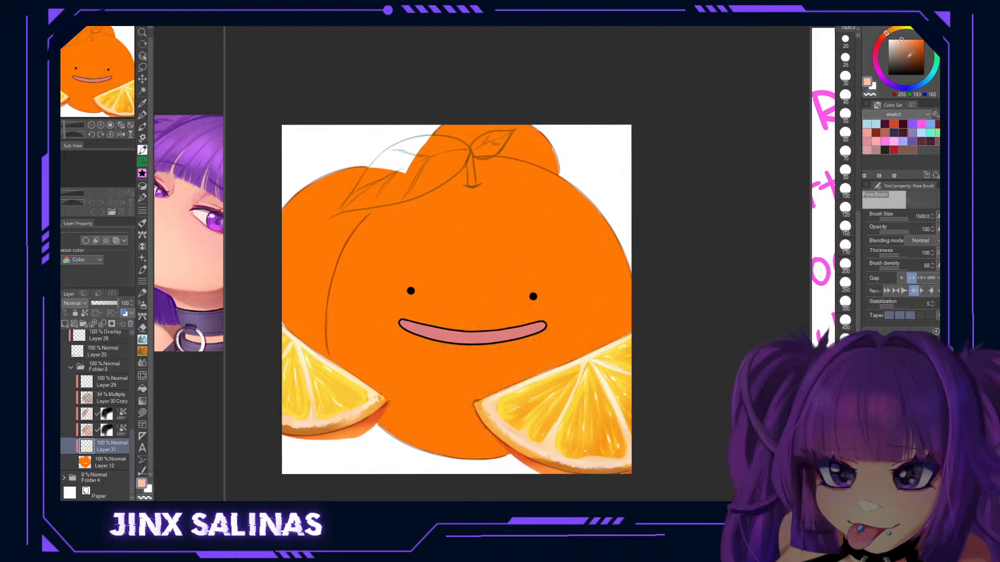
Try single dabs of the Pore Brush at size 1500 on the lower part of the front orange, including dark brown.
click(477, 316)
key(ctrl+z)
click(603, 341)
click(481, 406)
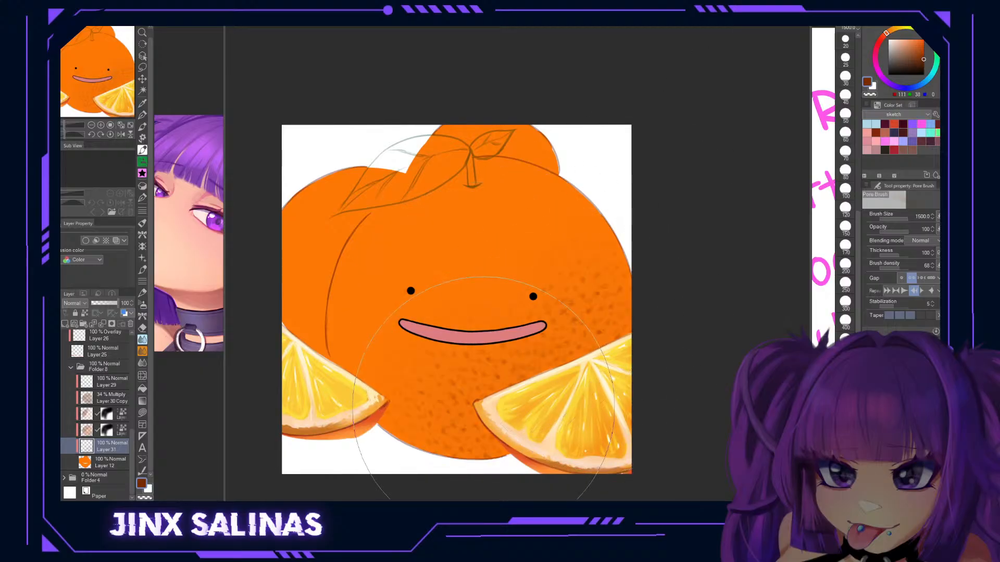
key(ctrl+z)
key(ctrl+z)
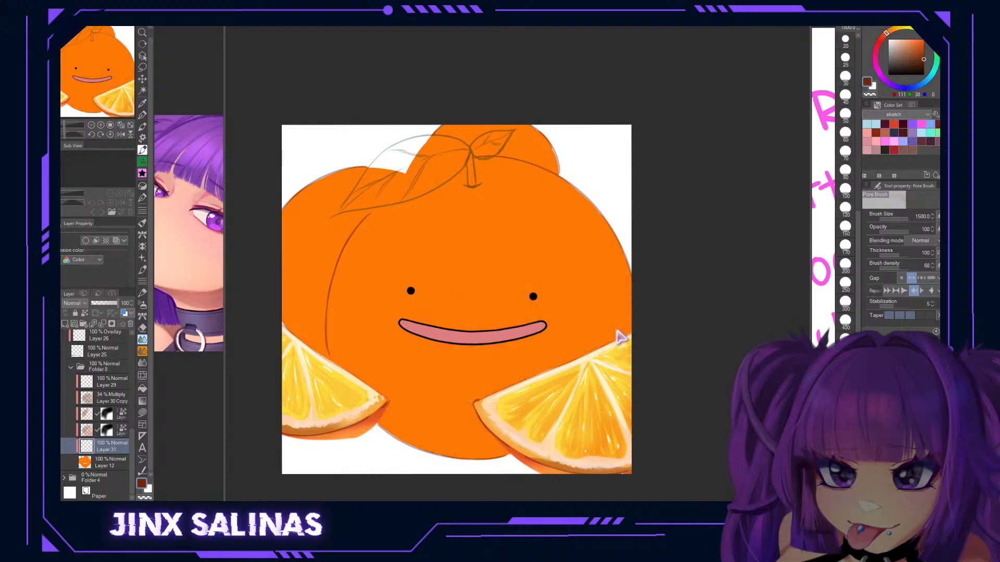
Stamp dark brown pore texture on the front orange's right side and underside with the Pore Brush at size 1500.
click(616, 319)
click(616, 318)
key(ctrl+z)
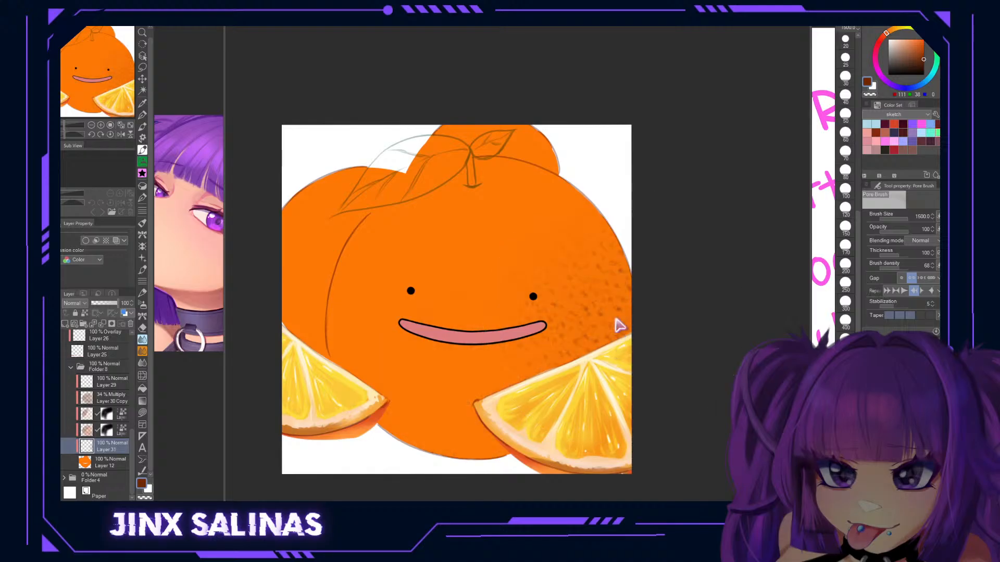
click(615, 318)
key(ctrl+z)
click(616, 318)
key(ctrl+z)
click(615, 318)
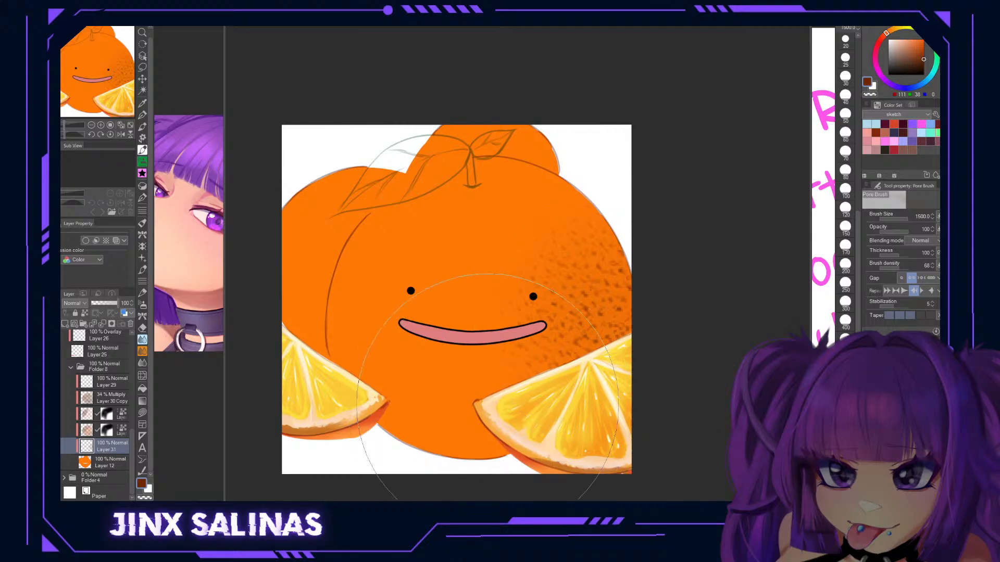
click(487, 405)
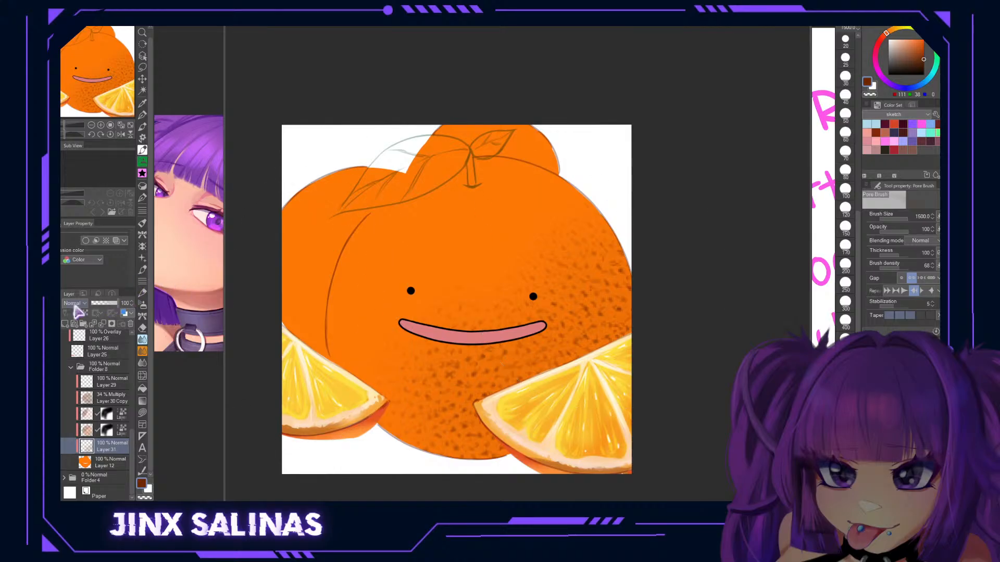
Set the pore layer to Linear burn at 49% opacity and fade its outer edges with the transparent Soft airbrush at size 400.
click(81, 89)
click(104, 302)
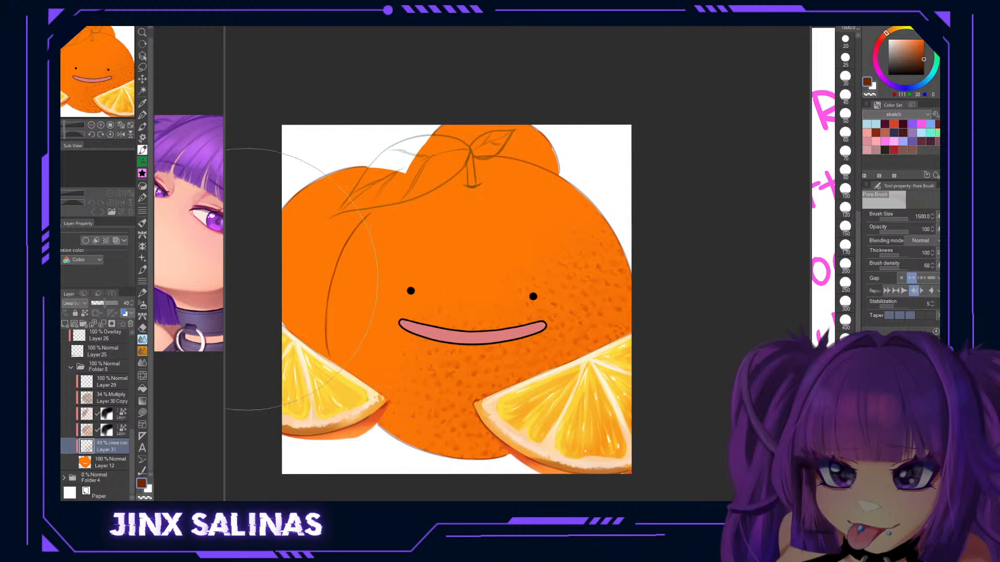
click(142, 305)
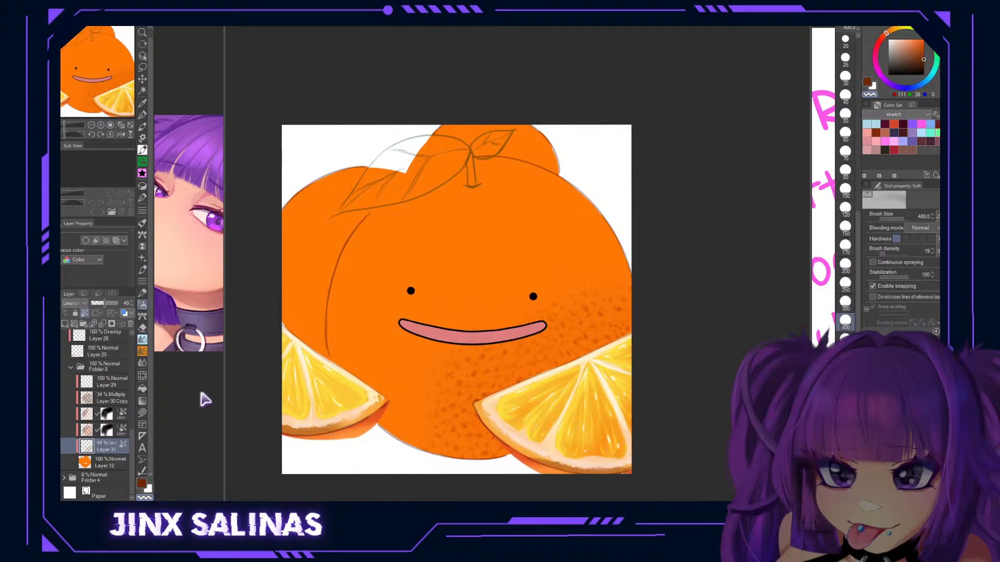
Airbrush dark brown and red-orange shading around the right slice on a new layer above the pores, using Soft at size 400.
click(66, 323)
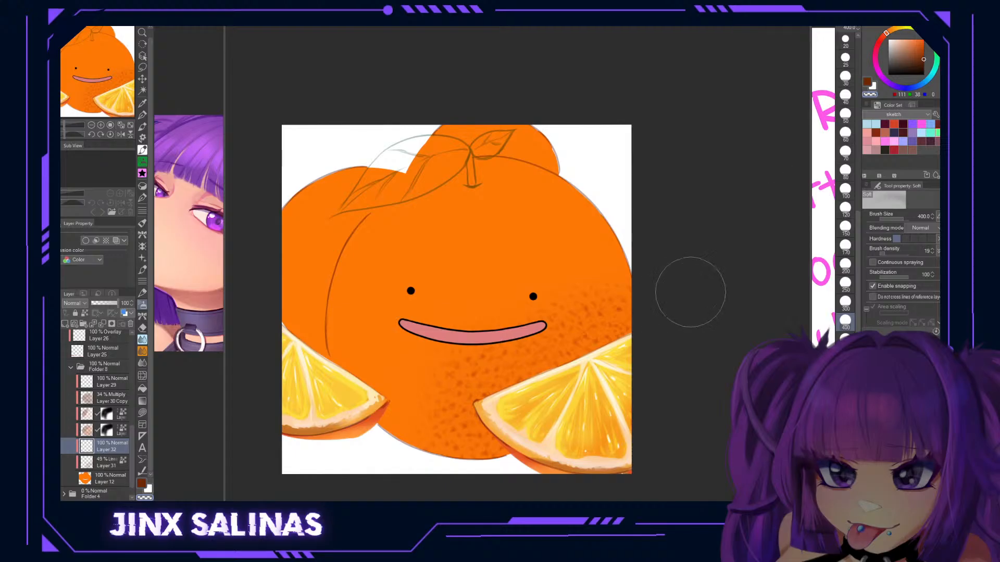
key(ctrl+z)
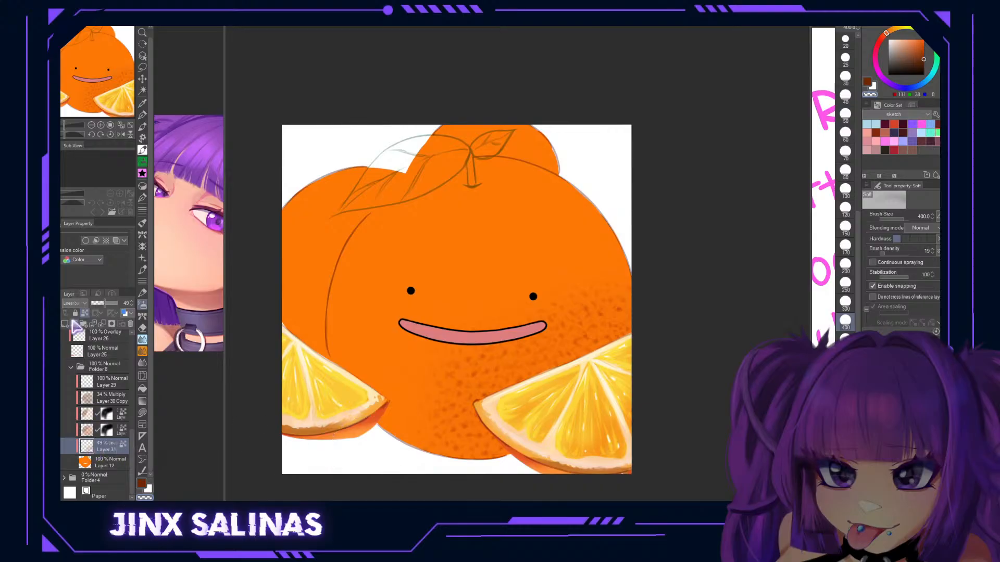
click(71, 322)
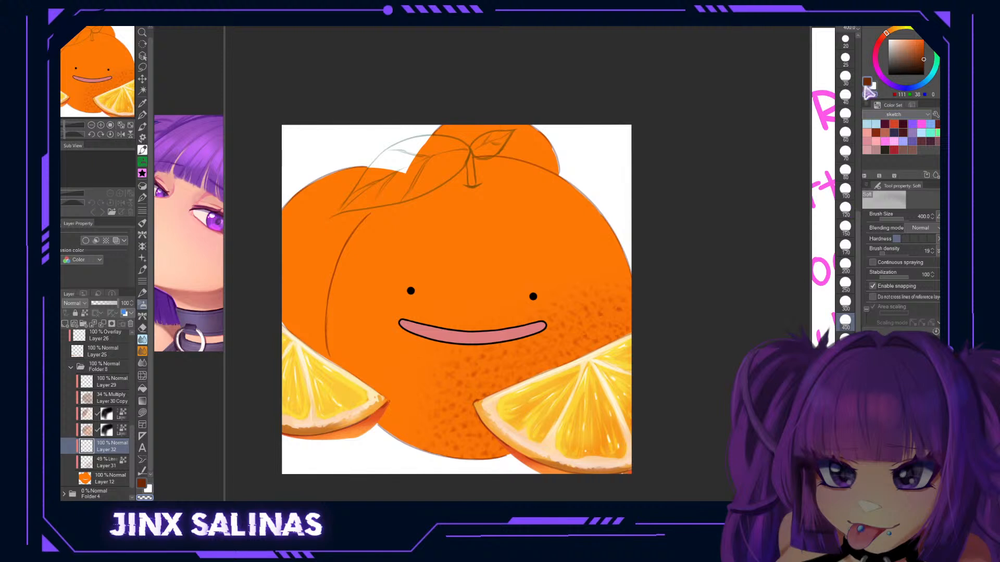
mouse_move(615, 365)
mouse_down()
mouse_move(573, 354)
mouse_move(516, 374)
mouse_move(482, 444)
mouse_move(427, 467)
mouse_move(468, 440)
mouse_up()
mouse_move(650, 325)
mouse_down()
mouse_move(546, 346)
mouse_move(494, 415)
mouse_move(537, 351)
mouse_up()
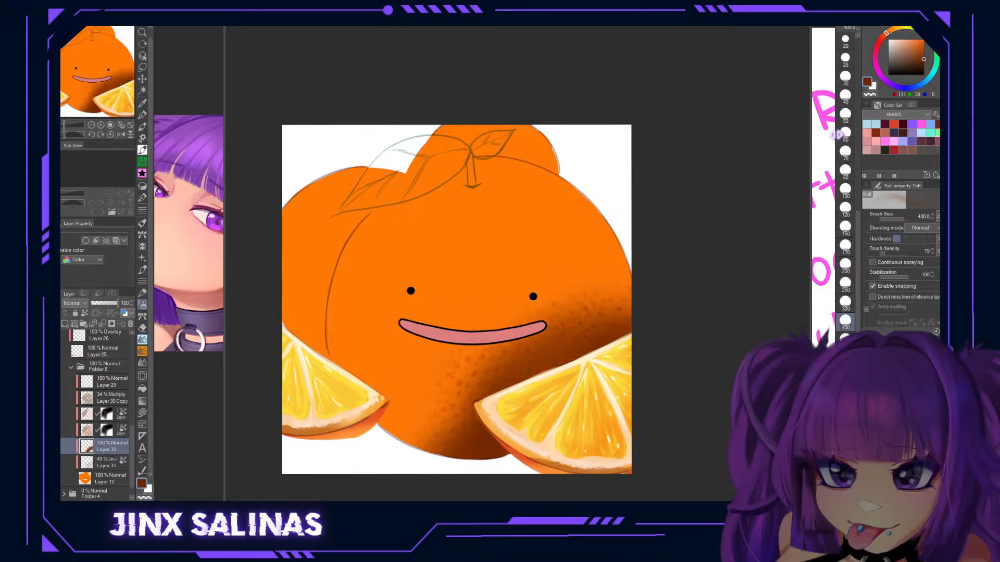
mouse_move(604, 326)
mouse_down()
mouse_move(616, 295)
mouse_move(531, 314)
mouse_move(434, 398)
mouse_move(425, 441)
mouse_move(428, 417)
mouse_up()
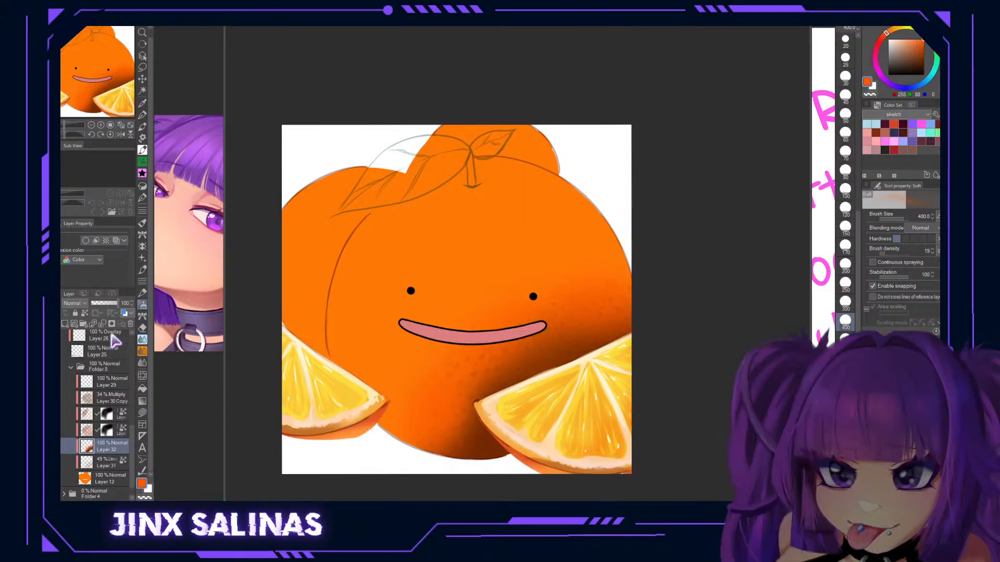
Set the airbrushed shading layer to Multiply at 21% opacity.
click(80, 87)
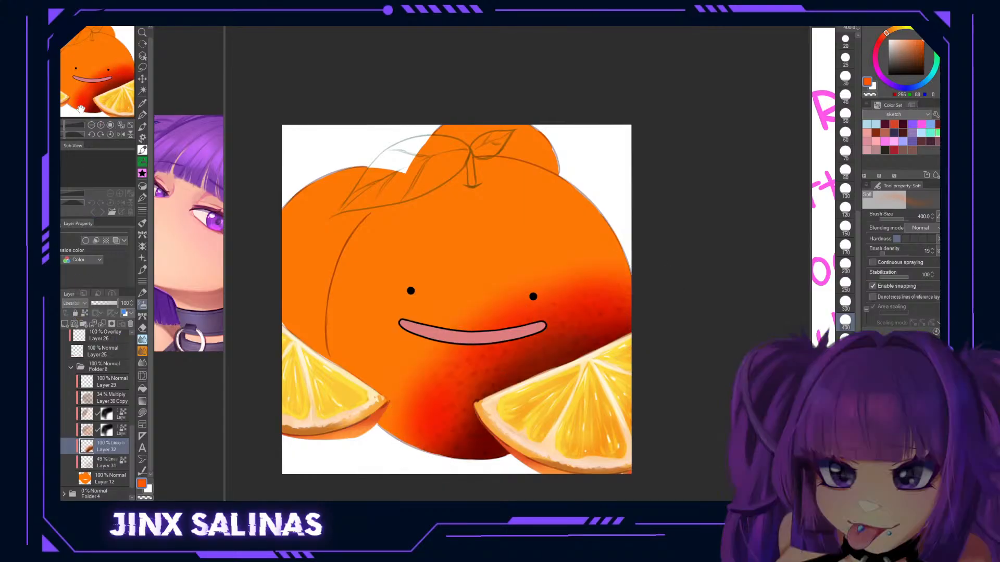
click(101, 303)
drag(102, 307, 99, 307)
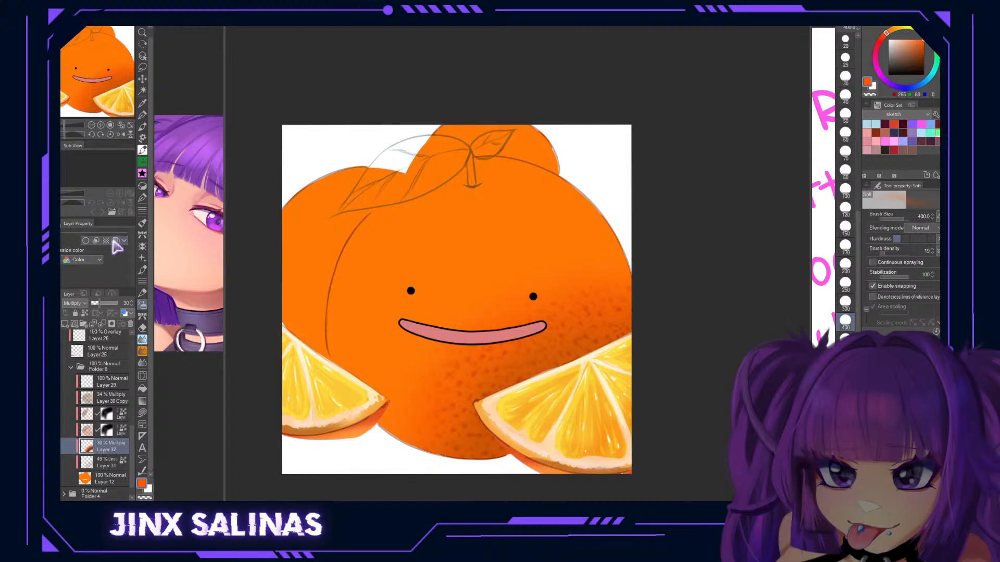
drag(100, 305, 97, 305)
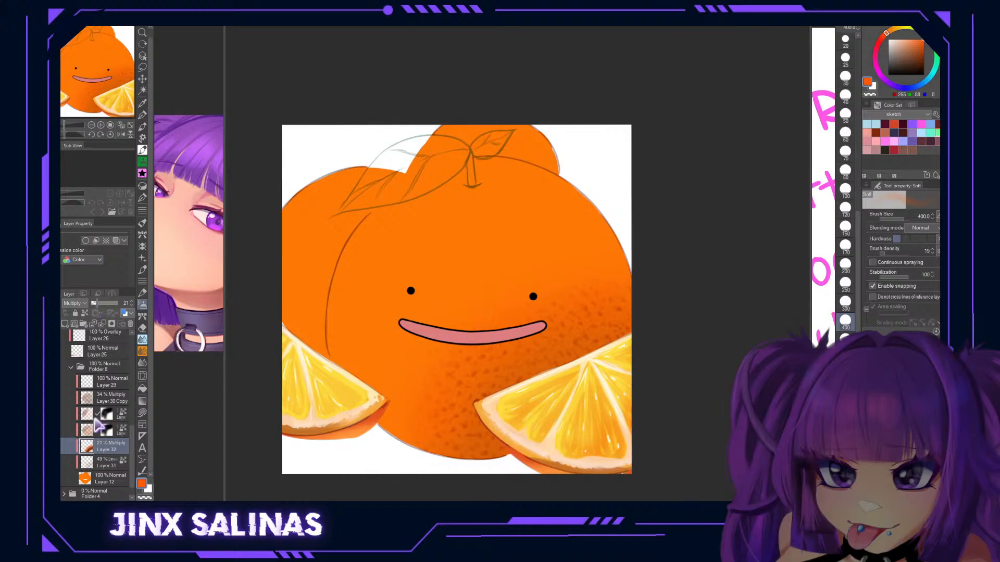
Add another layer above the shading and airbrush deep orange along the right slice's edge with Soft at size 200.
click(65, 324)
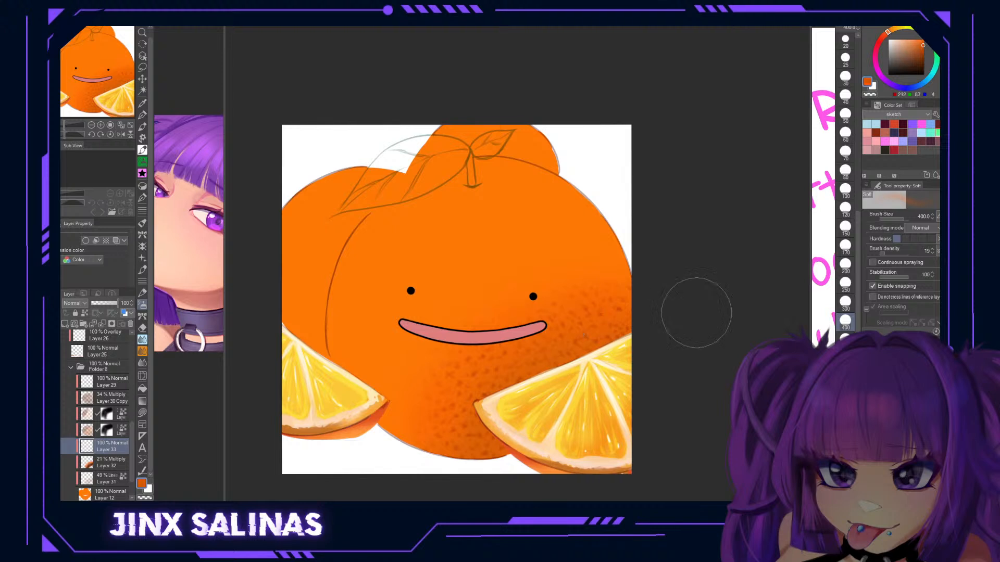
click(845, 263)
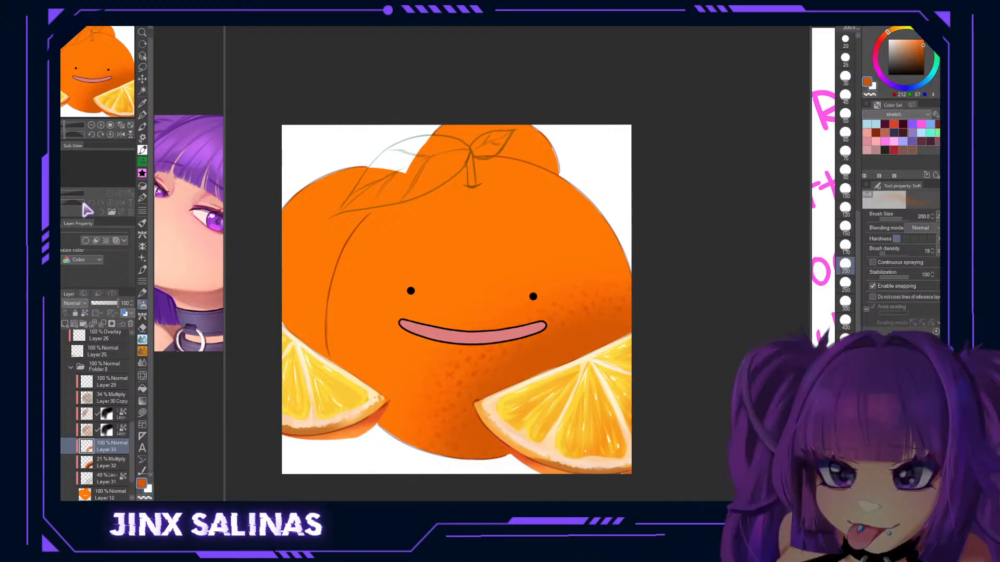
Try the Color and Multiply blending modes on the deep orange shading layer with reduced opacity.
click(80, 285)
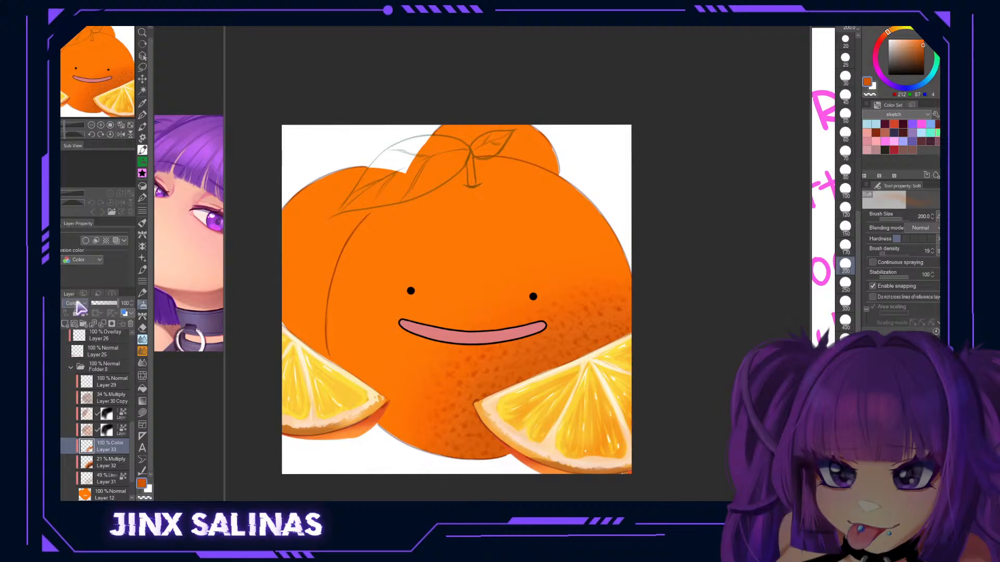
click(81, 71)
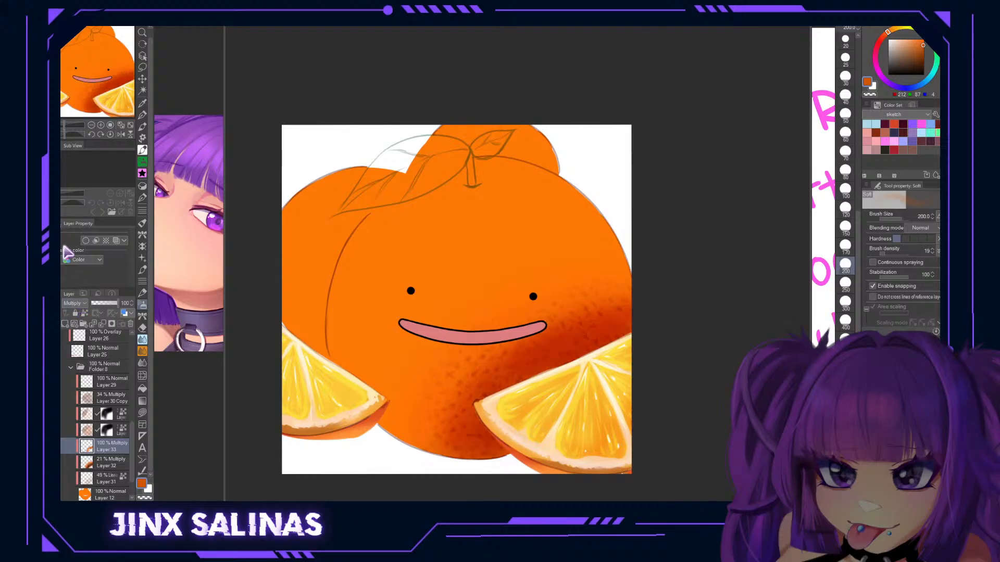
drag(100, 304, 94, 304)
key(ctrl+z)
key(ctrl+z)
key(ctrl+z)
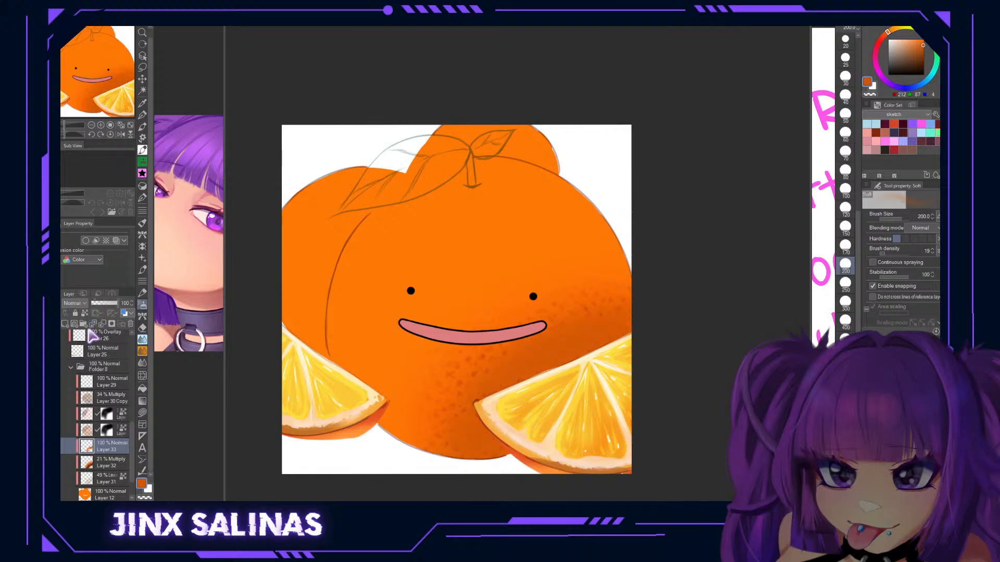
Set the deep orange shading layer's opacity to 54%.
click(105, 304)
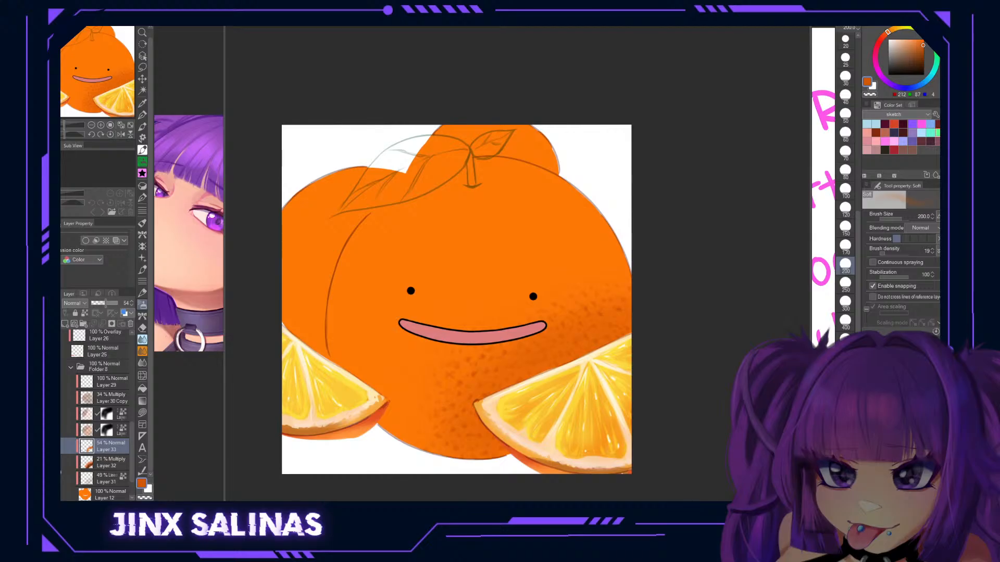
Add a layer above the deep orange shading in Add (Glow) mode and choose a light peach with the pore brush.
click(65, 324)
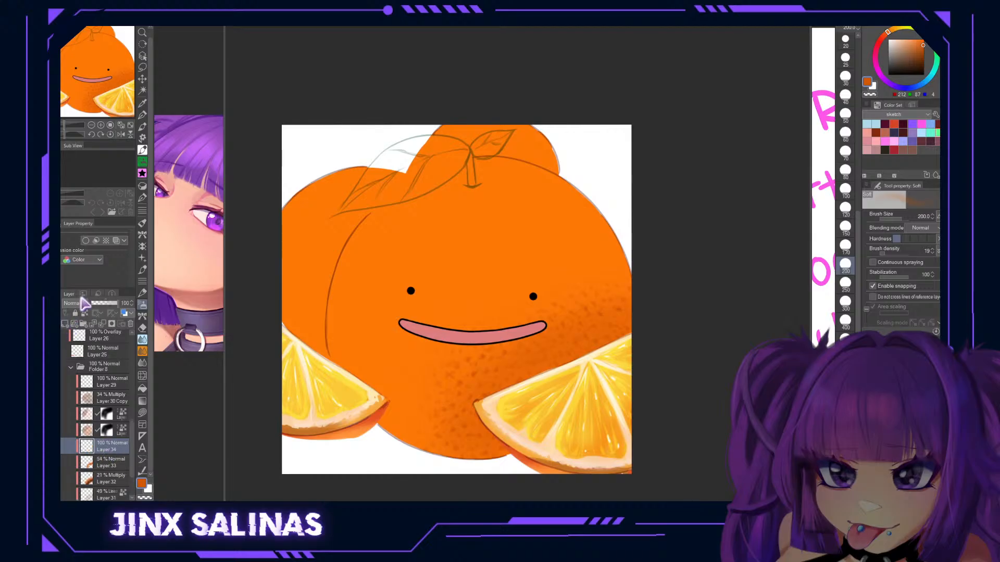
key(ctrl+shift+a)
click(143, 162)
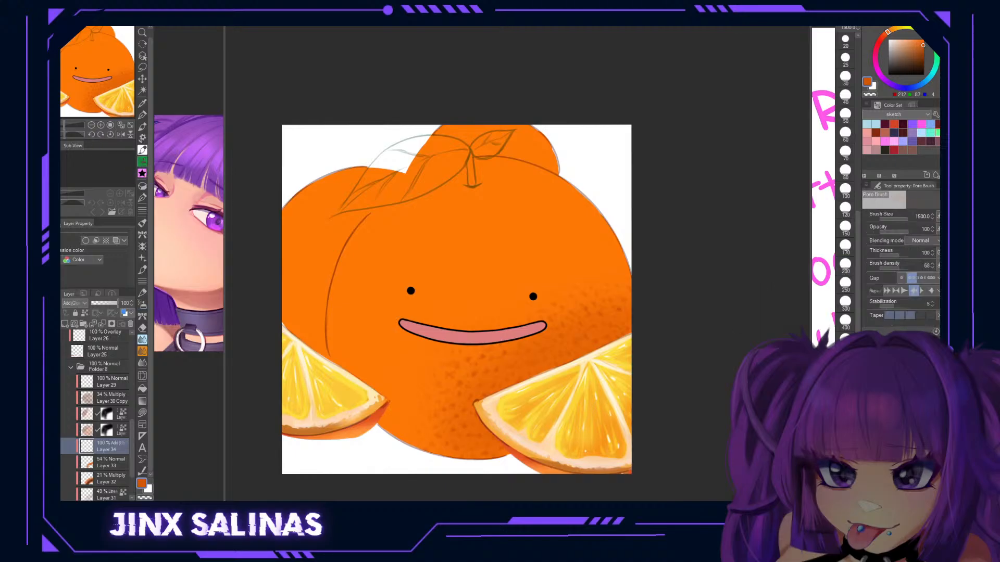
click(142, 161)
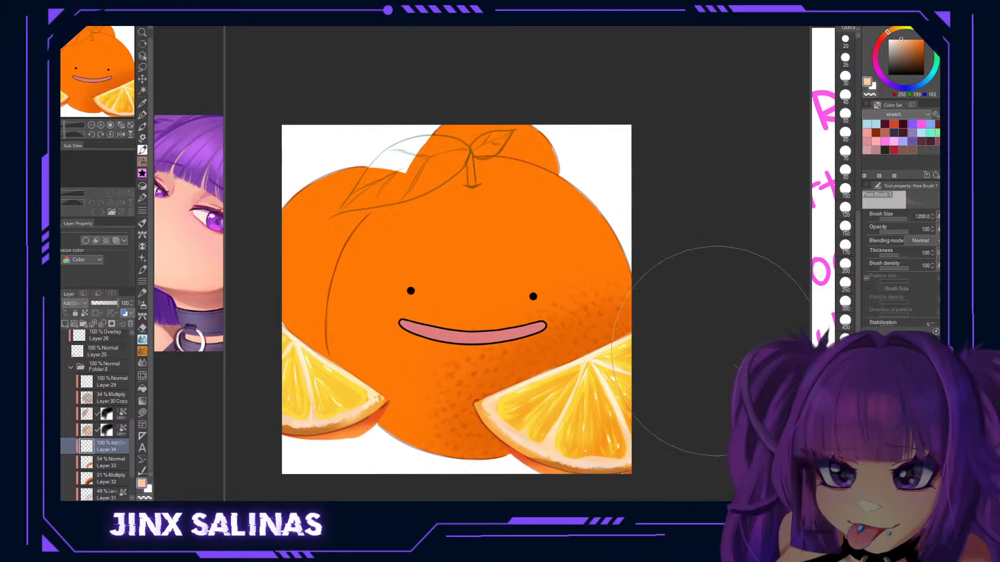
Try stamping light peach pores on the front orange's upper peel with Pore Brush 1 and Pore Brush 2 at size 2000.
click(469, 151)
key(ctrl+z)
key(bracketright)
key(bracketright)
key(period)
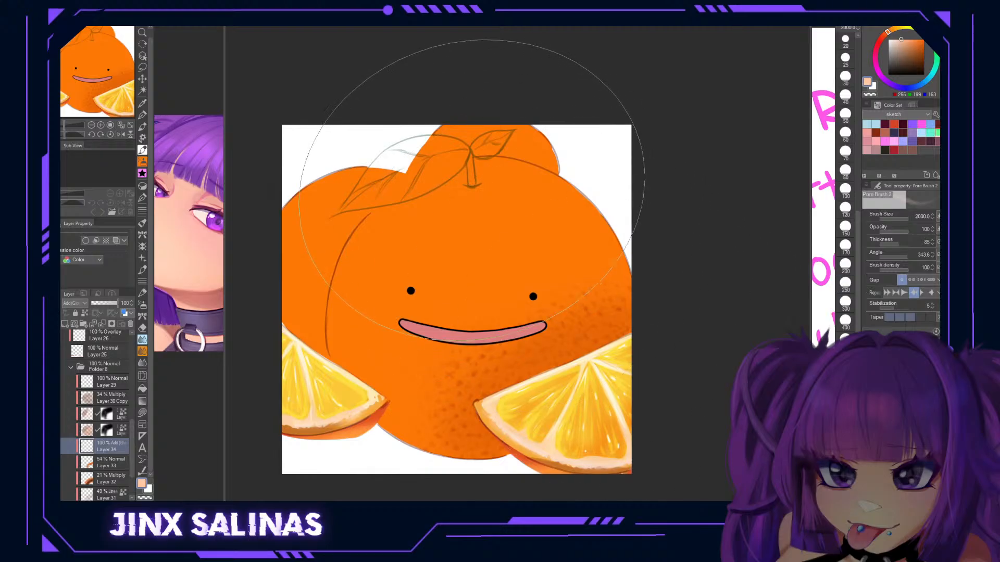
click(498, 208)
key(ctrl+z)
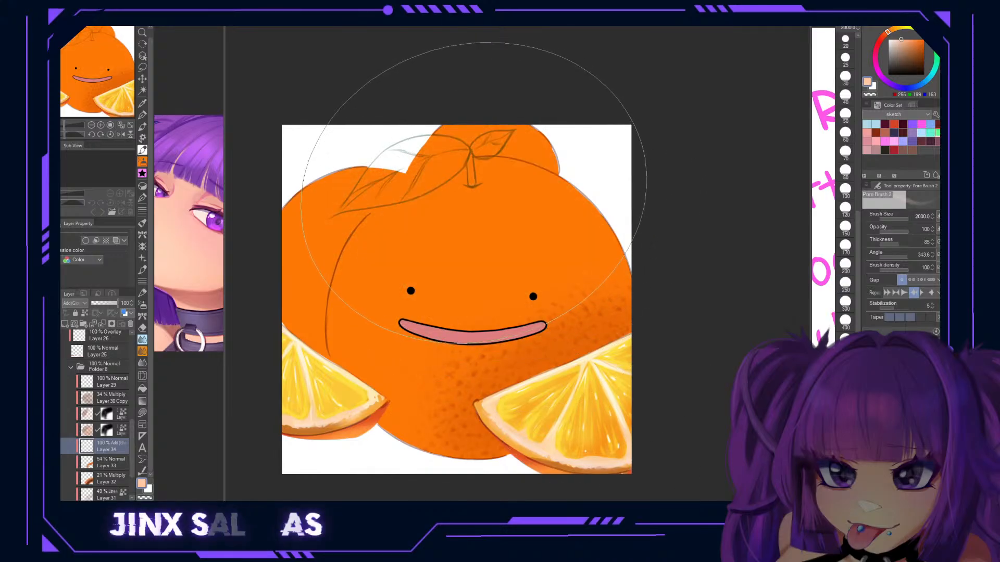
key(ctrl+z)
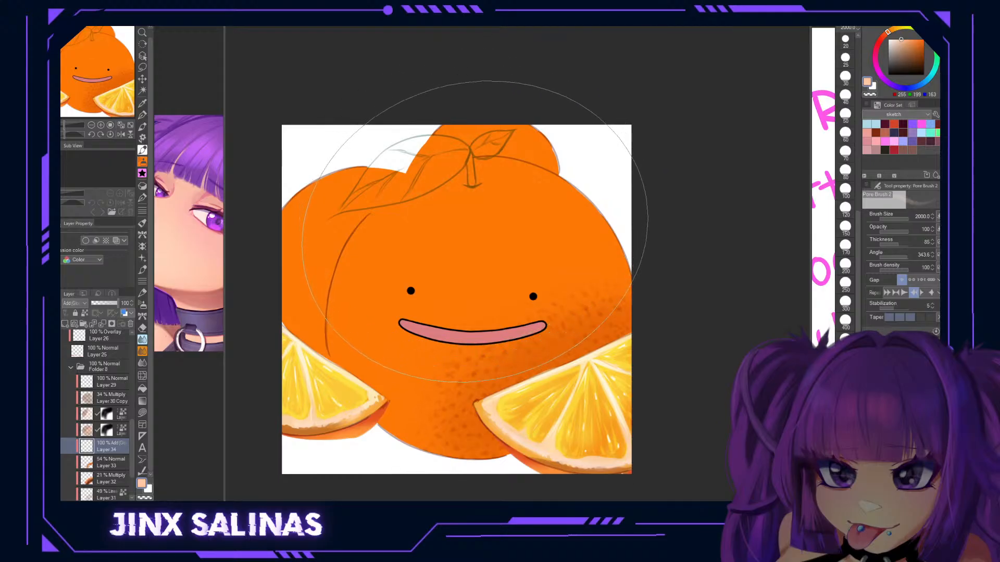
click(473, 215)
key(ctrl+z)
Try larger highlight pores across the upper peel with Pore Brush 1 and the plain Pore Brush, up to size 2000.
key(period)
click(468, 218)
key(ctrl+z)
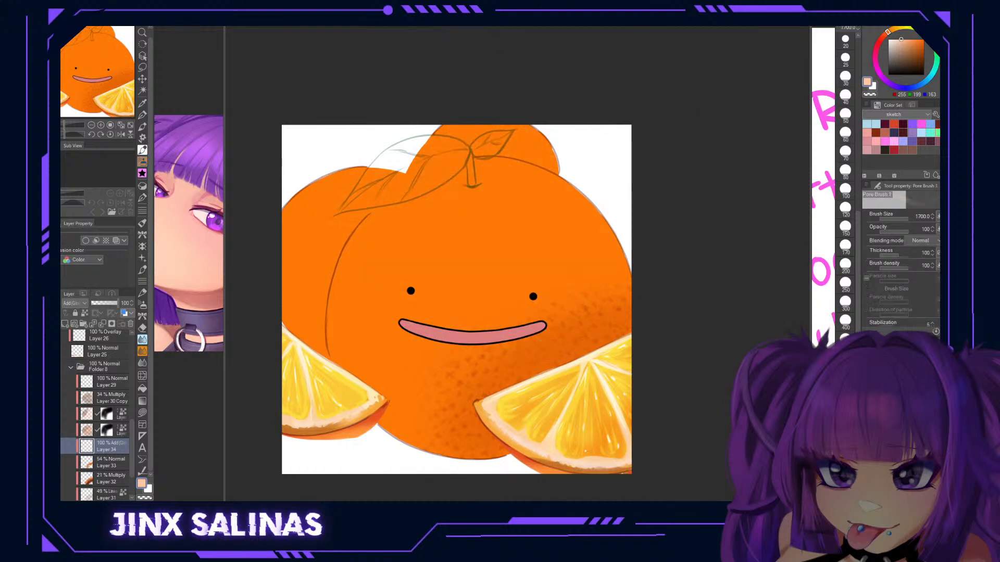
key(bracketright)
click(515, 224)
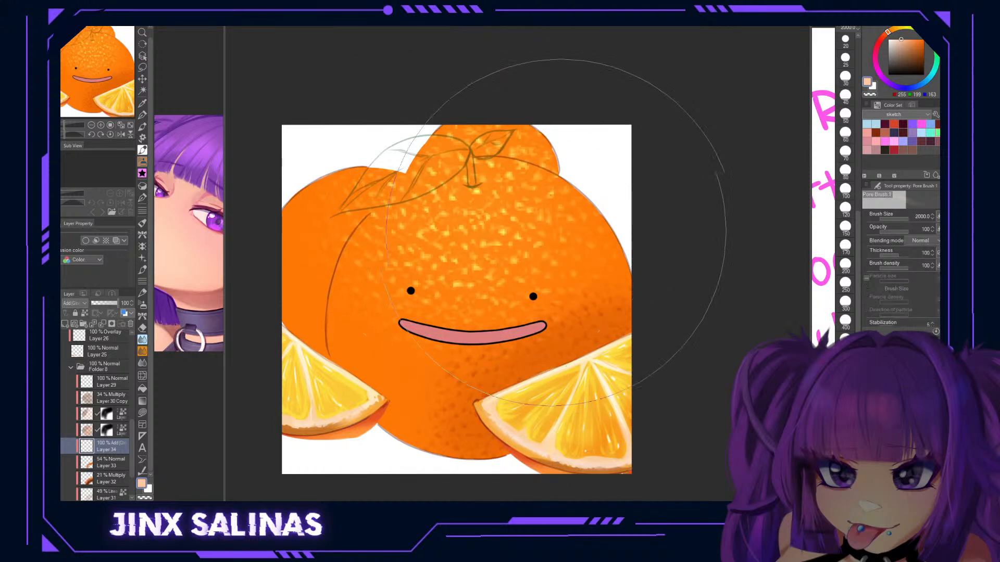
key(ctrl+z)
key(period)
key(bracketright)
click(513, 209)
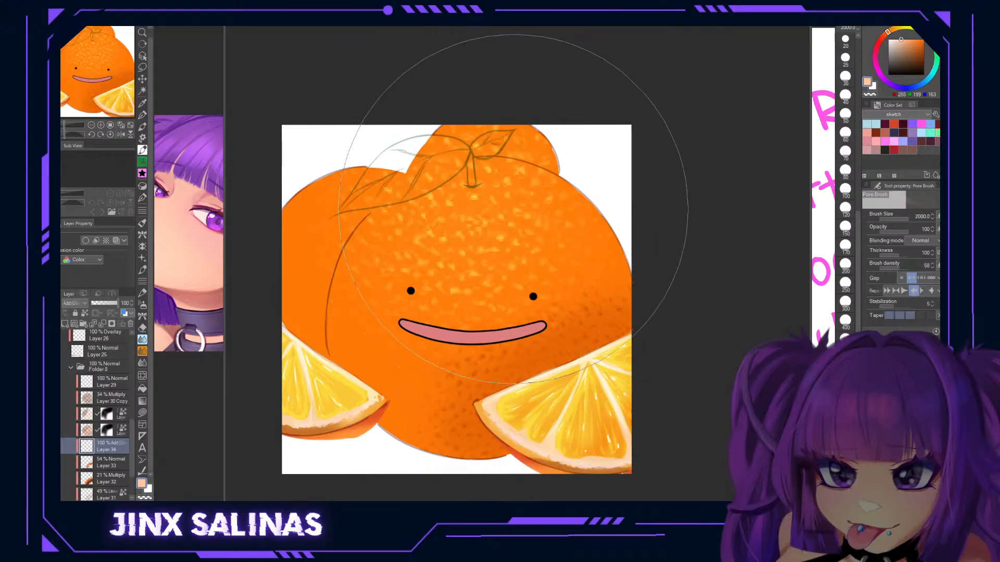
key(ctrl+z)
Stamp glowing peach pores around the stem with Pore Brush, reducing its size from 1700 to 500 toward the highlight's centre.
key(bracketleft)
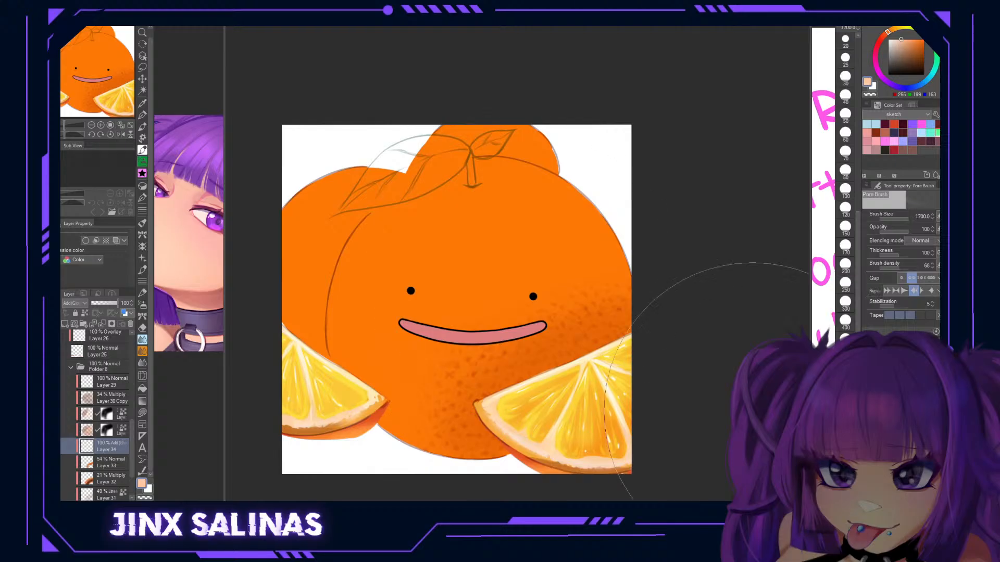
click(474, 209)
key(bracketleft)
key(bracketleft)
click(476, 205)
key(bracketleft)
key(bracketleft)
key(bracketleft)
key(bracketleft)
key(bracketleft)
click(478, 184)
click(480, 186)
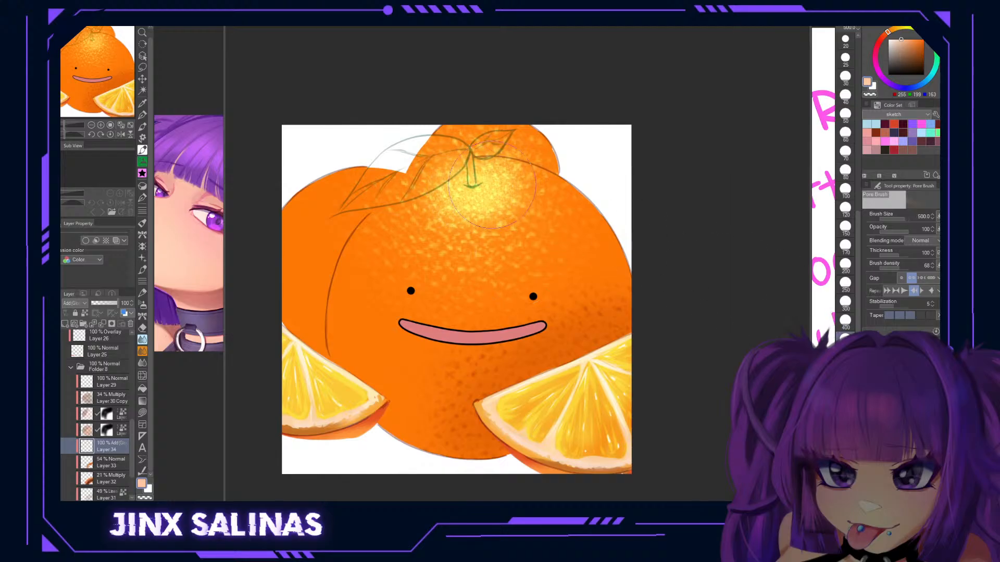
drag(467, 190, 452, 194)
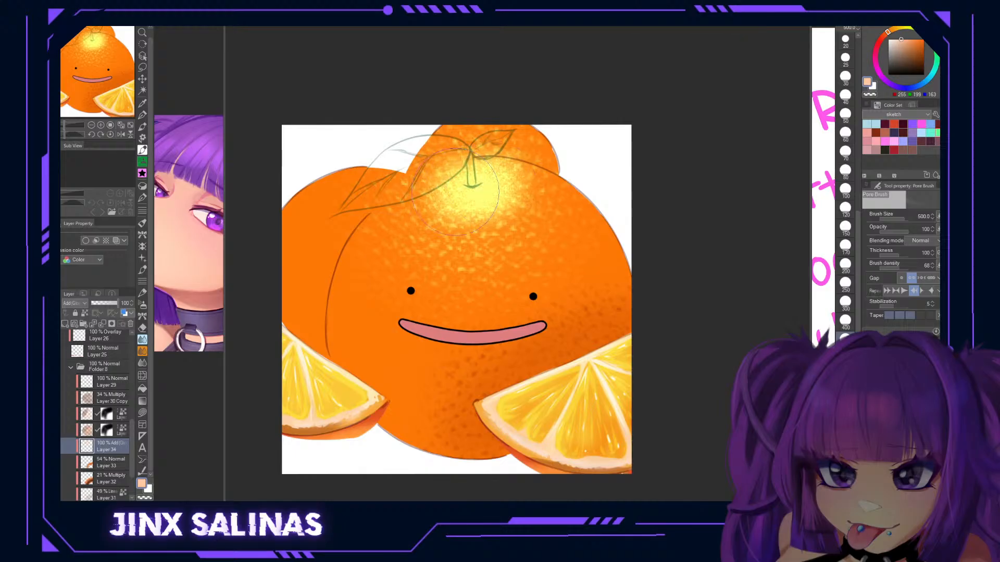
key(ctrl+z)
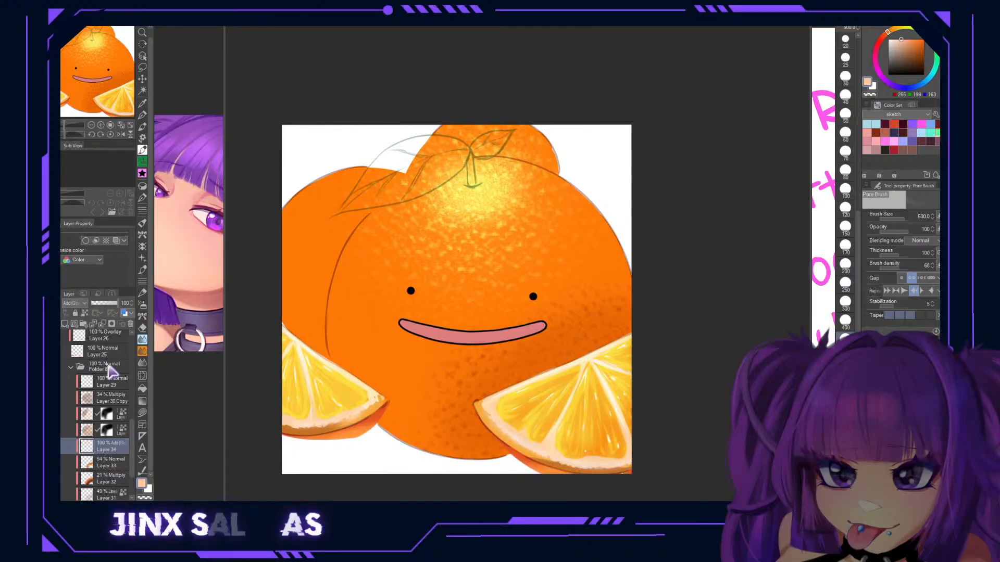
Add a mask to the glowing pore layer and fade its outer pores with transparent Soft at size 800 and density 47, refining at size 200.
click(85, 313)
click(111, 324)
key(b)
click(845, 245)
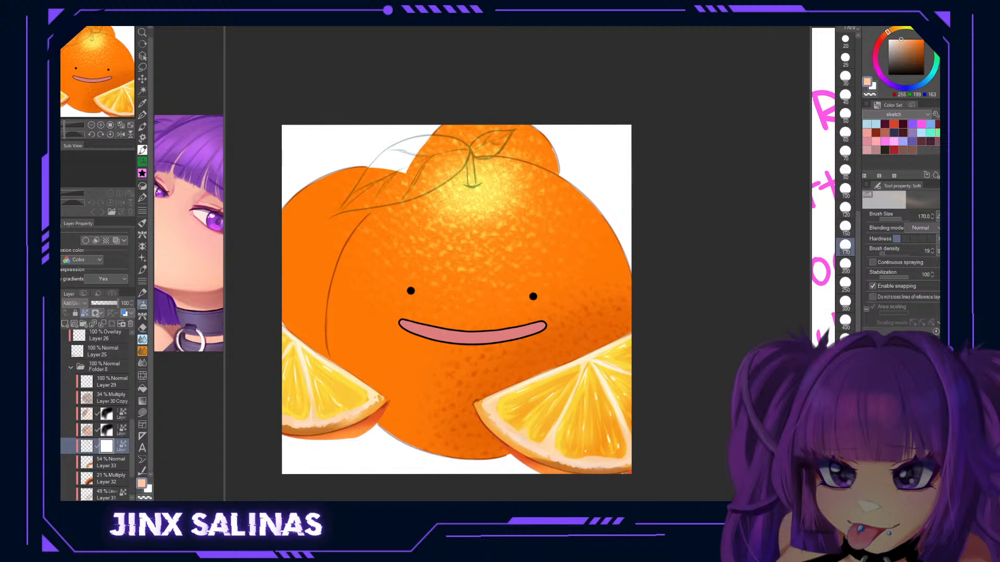
drag(863, 99, 864, 97)
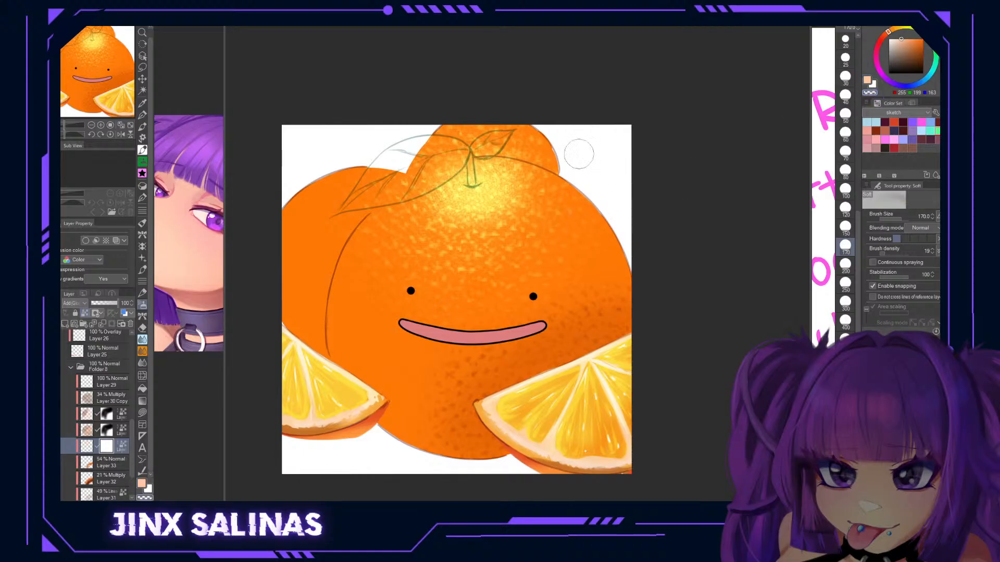
click(845, 396)
click(892, 253)
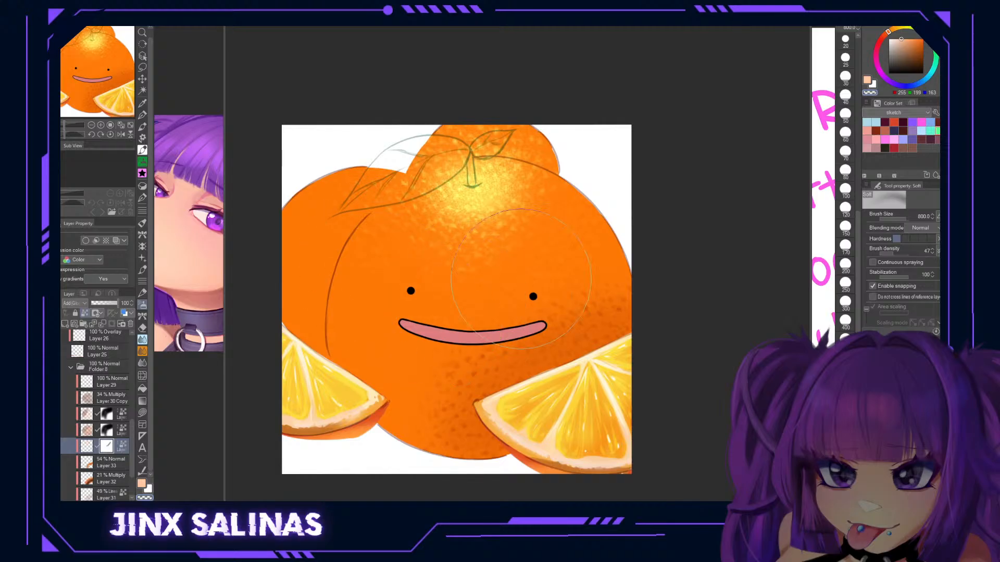
click(845, 263)
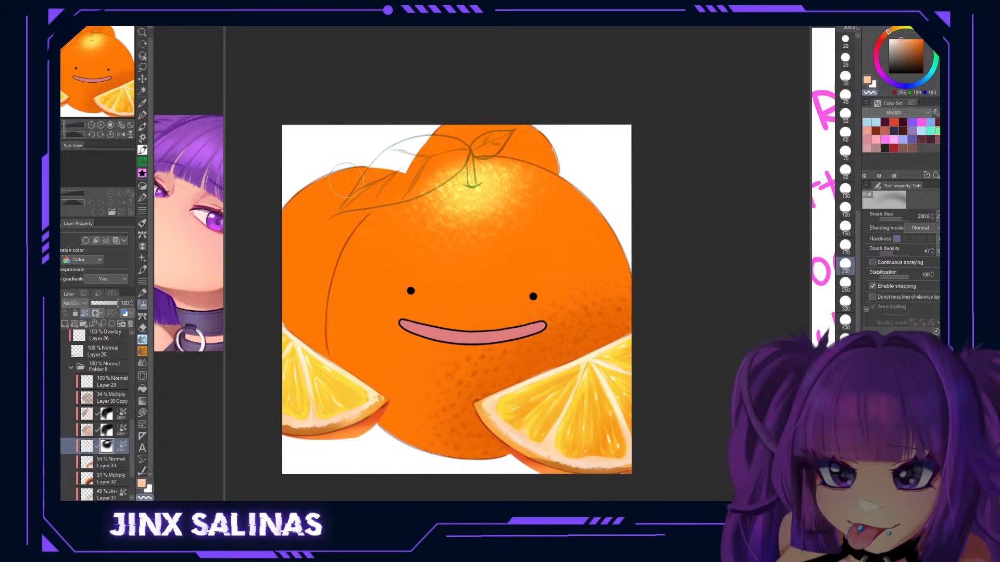
Enlarge the masked pore highlight to 107% and reposition it around the stem.
key(ctrl+t)
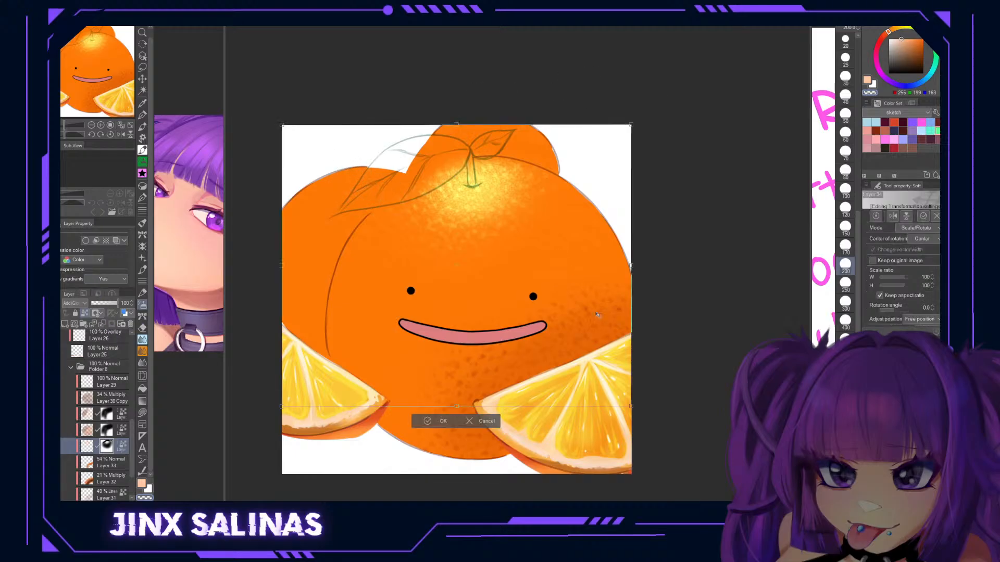
drag(632, 406, 647, 422)
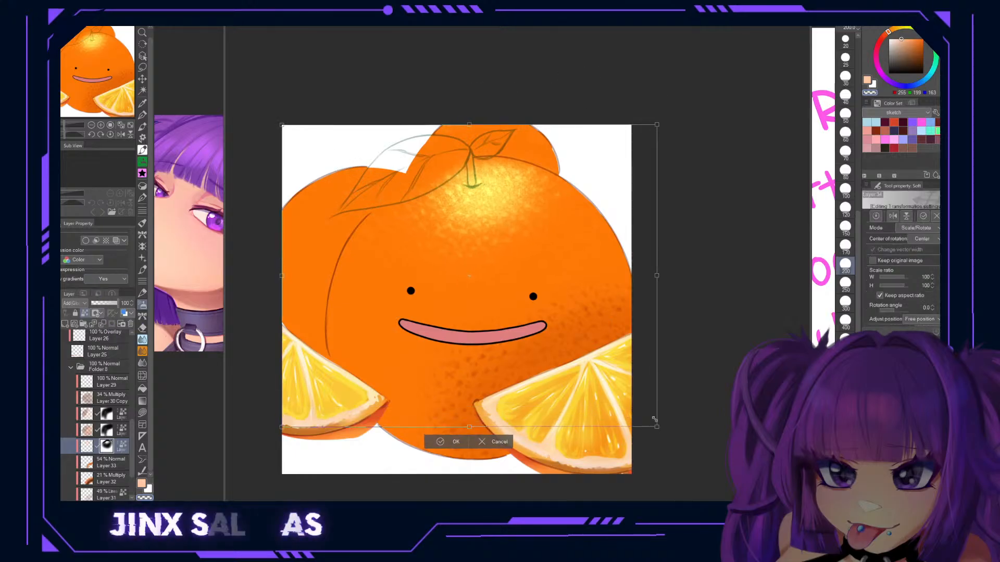
drag(536, 394, 532, 392)
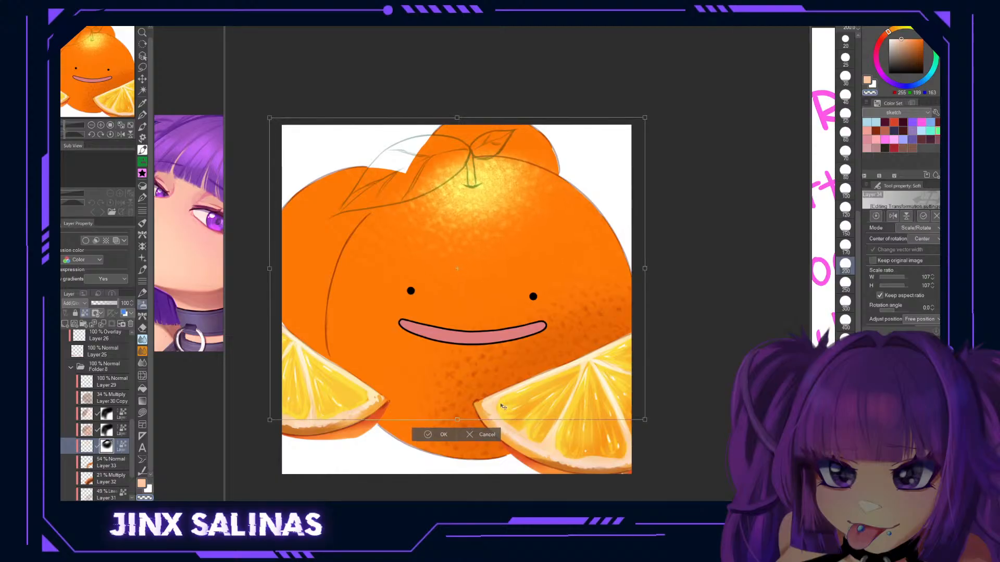
click(443, 434)
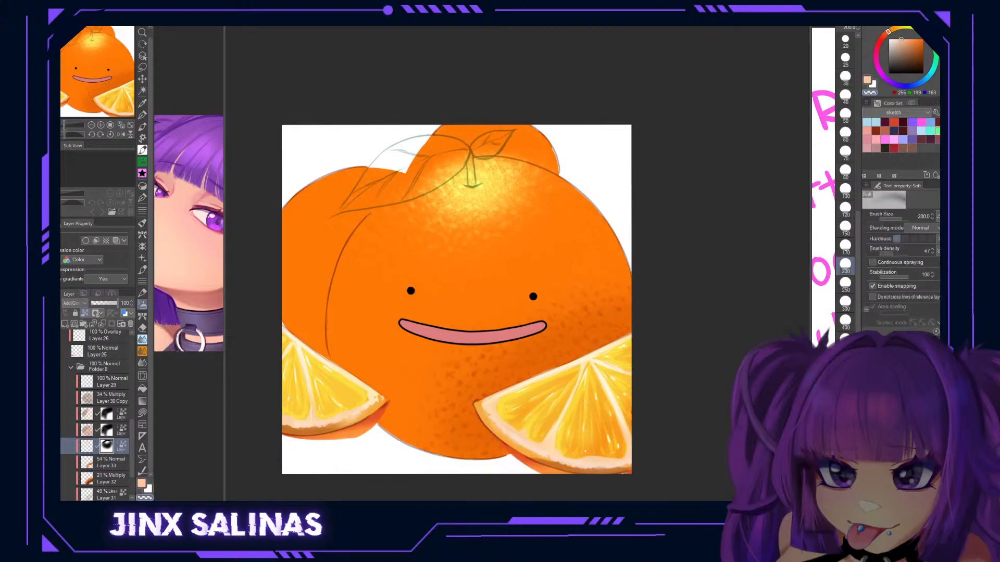
Sample the pale peach from the right slice's rind as the drawing color.
key(b)
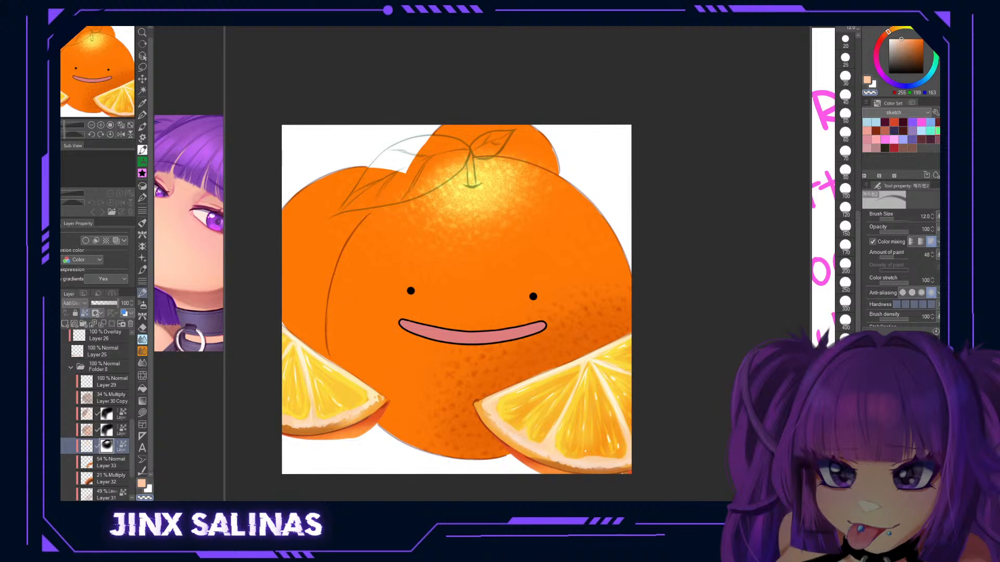
alt+click(490, 405)
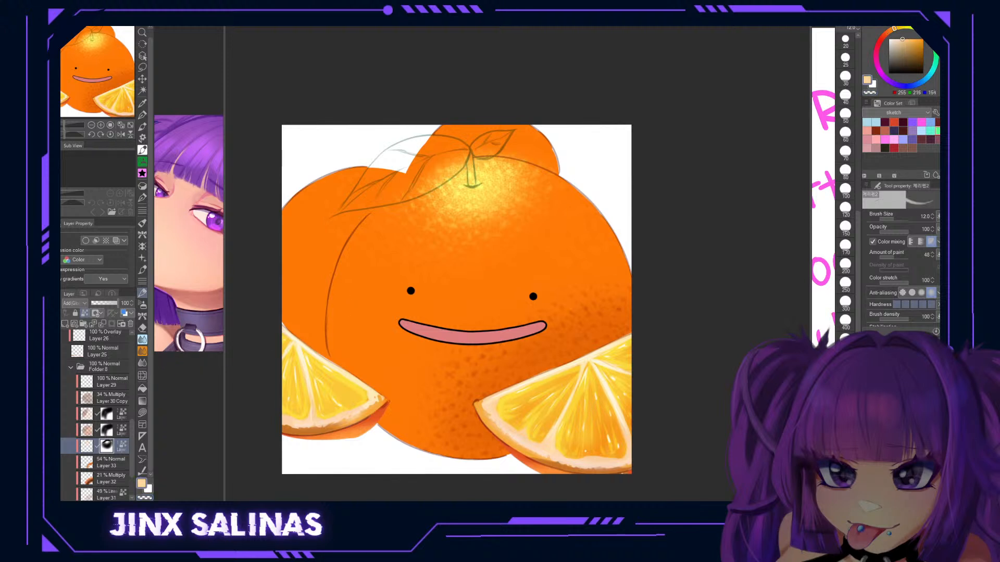
Try broad strokes across the pore highlight with Kuro brush at size 1500 and G-pen at size 800.
key(b)
click(845, 455)
drag(513, 176, 408, 204)
key(ctrl+z)
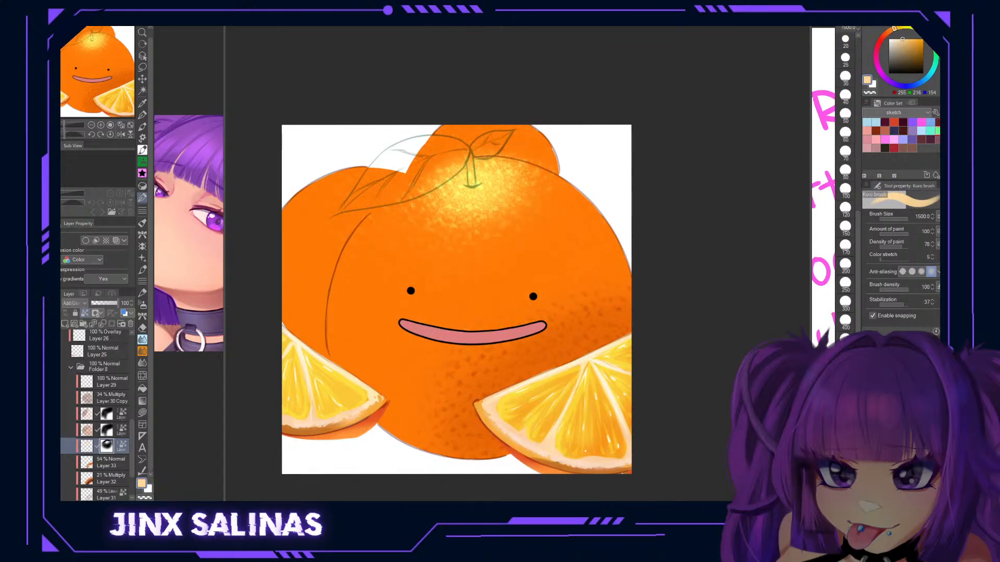
key(p)
drag(547, 188, 406, 229)
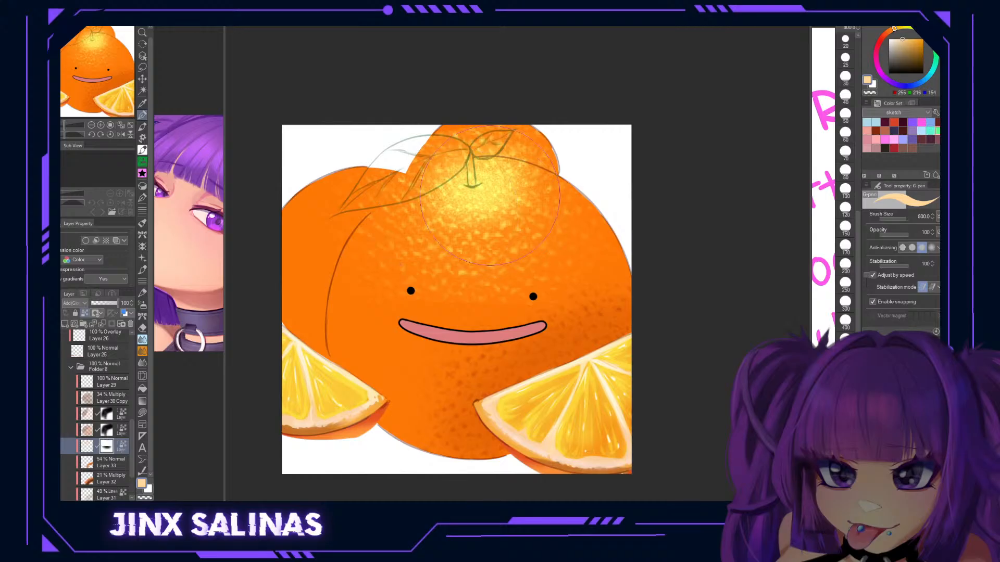
key(ctrl+z)
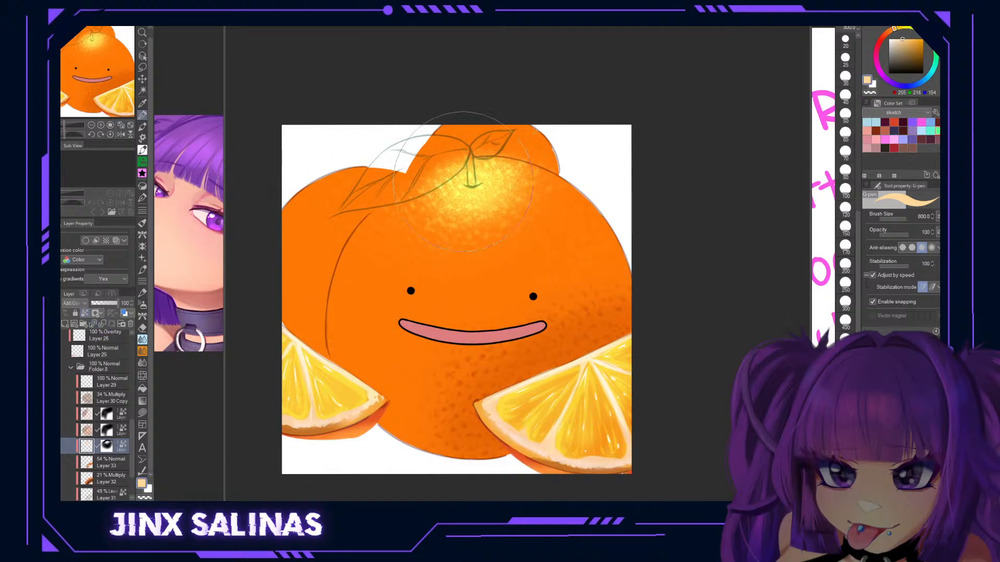
Set the pore highlight layer to Normal and paint a pale peach patch around the stem on a new layer at size 200.
click(79, 47)
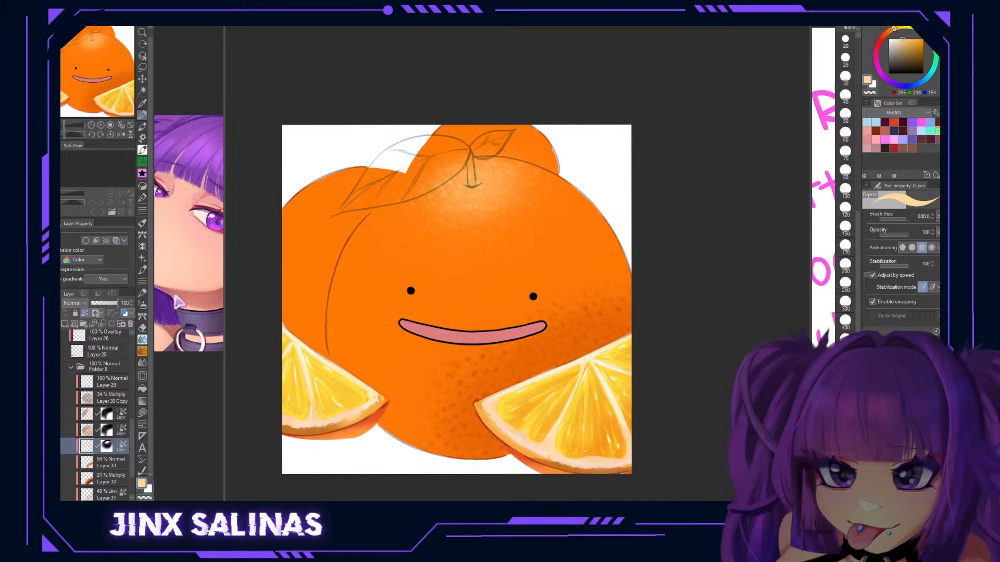
click(142, 293)
click(846, 265)
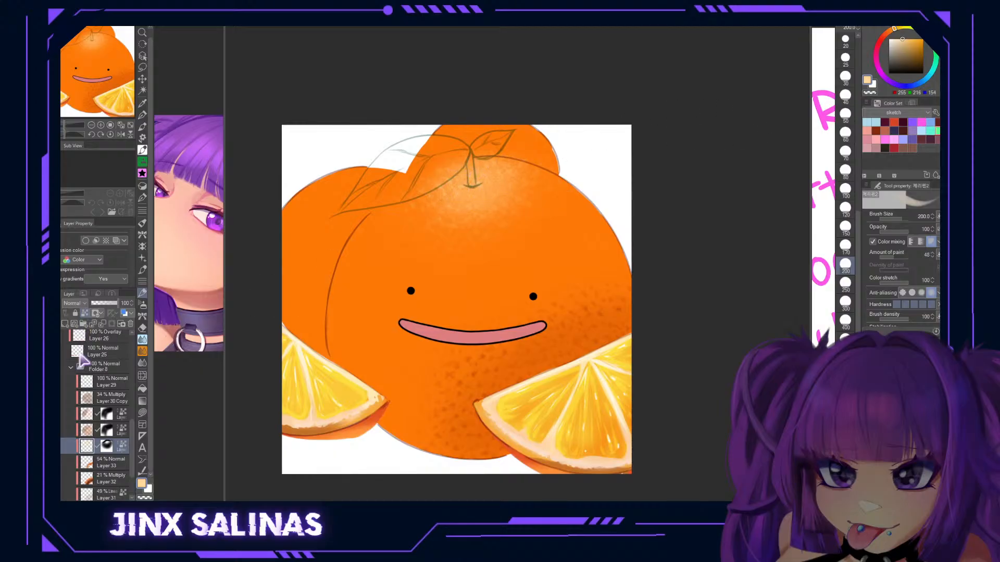
click(66, 324)
mouse_move(465, 187)
mouse_down()
mouse_move(481, 185)
mouse_move(475, 179)
mouse_move(497, 186)
mouse_up()
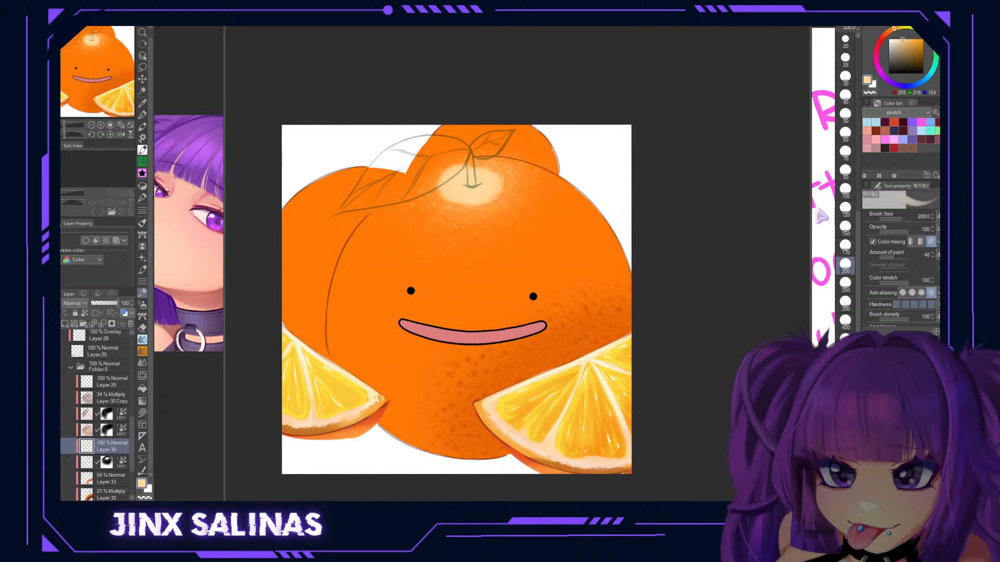
Break up the pale patch's edge with scattered pale peach dots around the stem, reducing the brush size to 40.
click(846, 207)
click(845, 189)
click(438, 175)
click(845, 94)
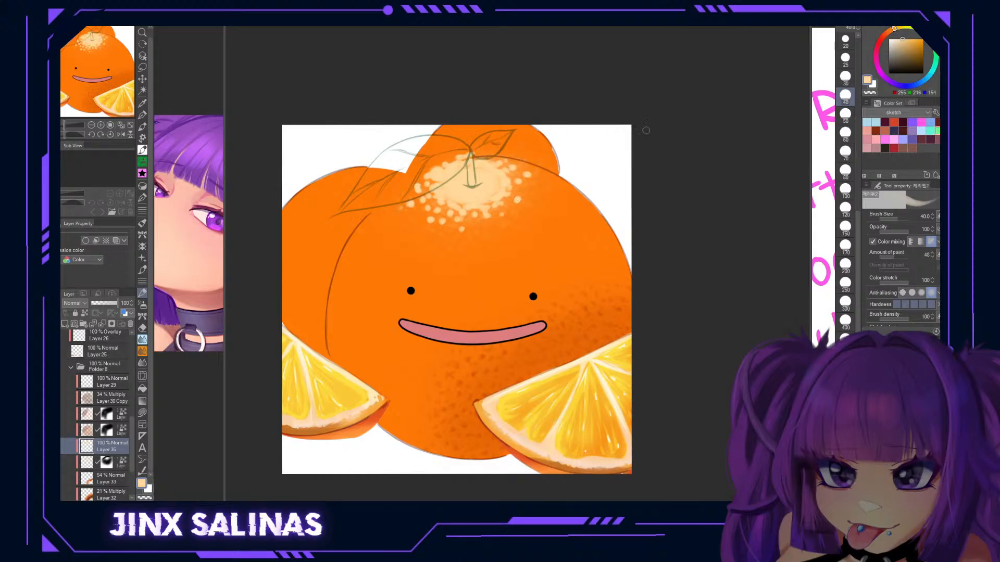
Set the dotted highlight layer's opacity to 34%.
click(98, 305)
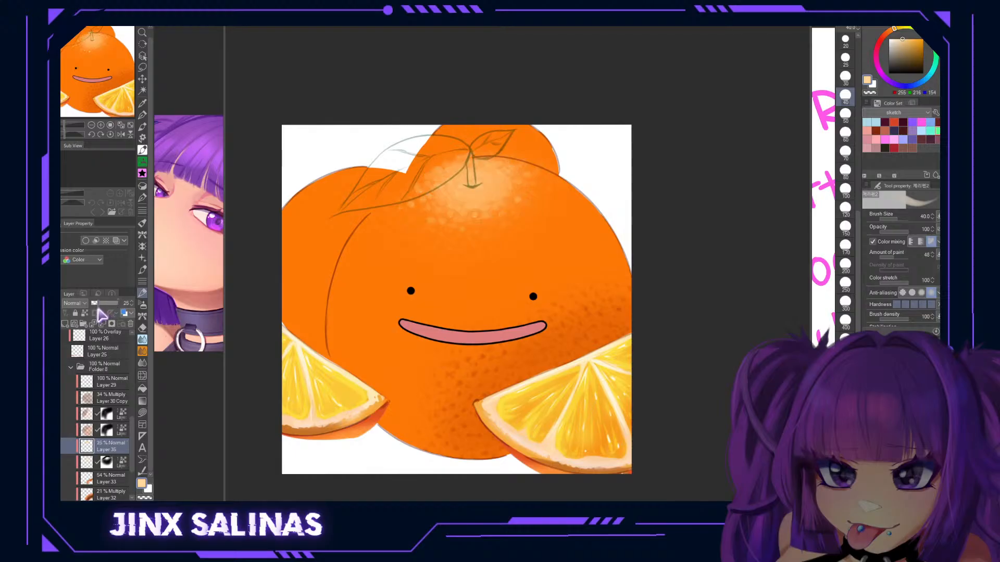
drag(102, 307, 106, 306)
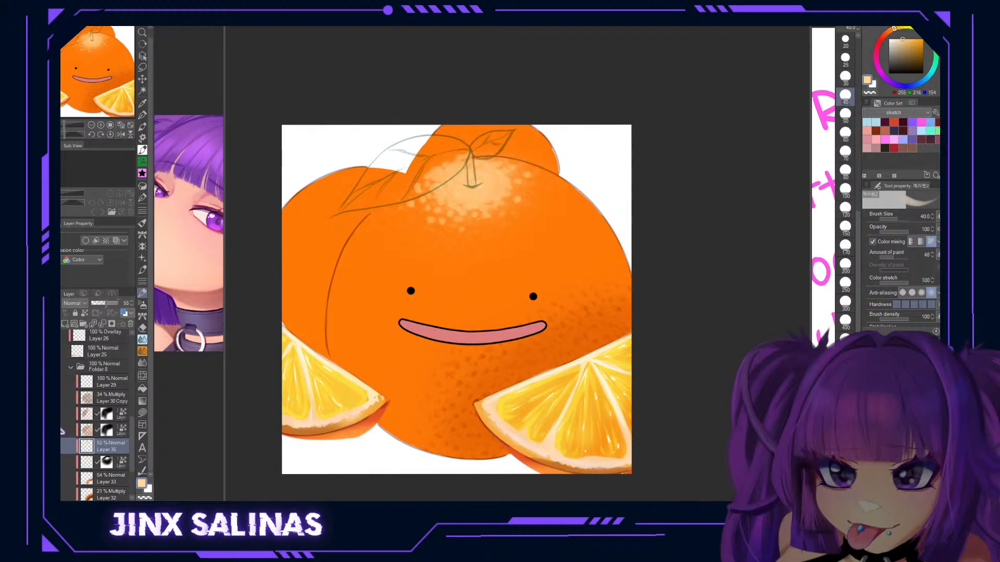
click(99, 304)
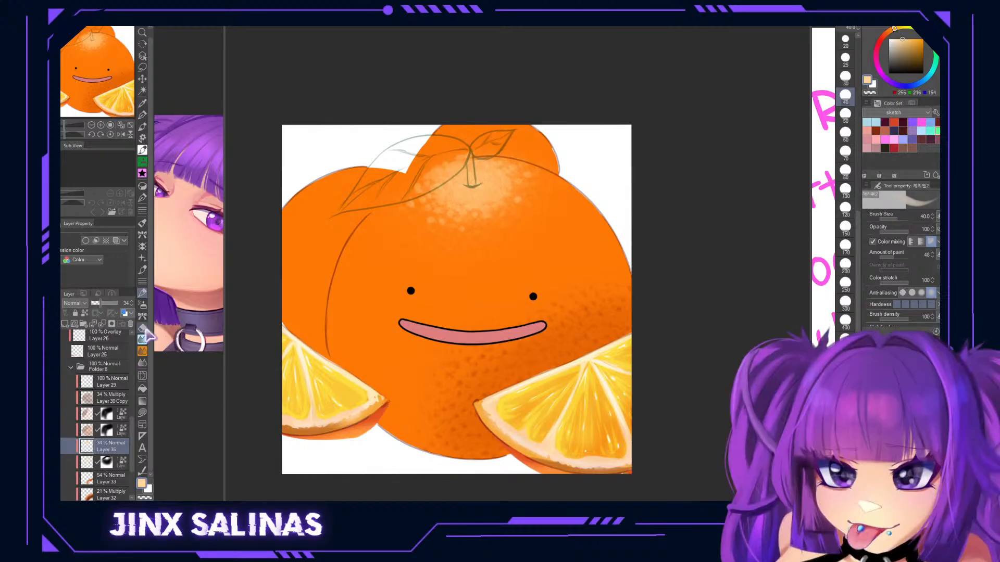
Add a new layer directly above the 54% deep orange shading layer.
scroll(101, 449, down, 3)
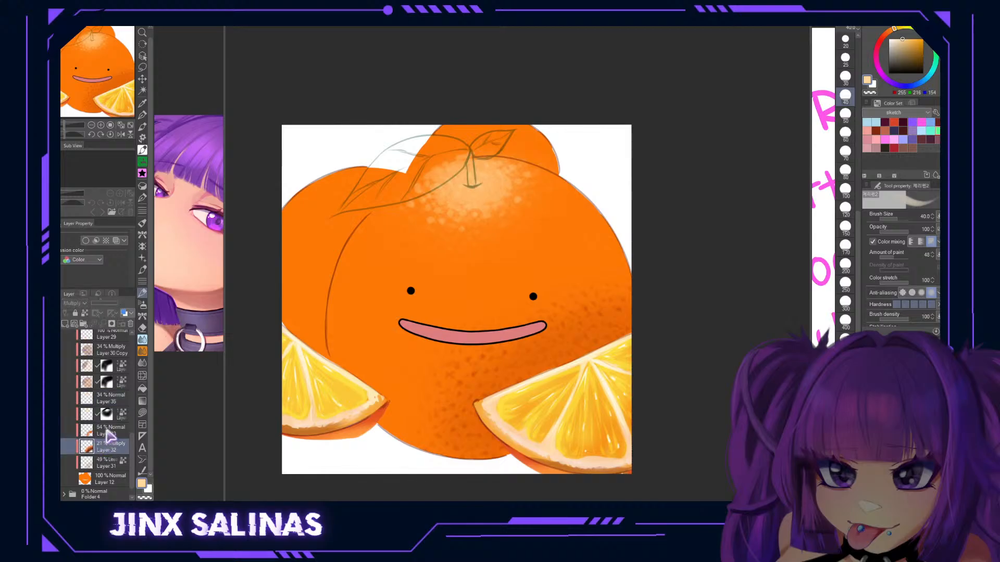
click(108, 430)
click(66, 324)
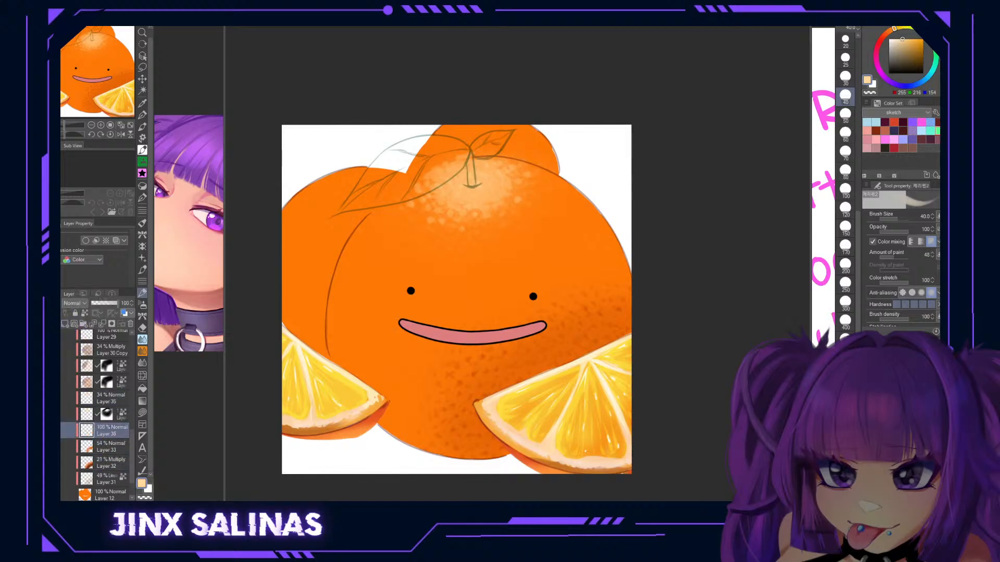
Airbrush orange sampled from the peel over the lower part of the front orange at size 800.
alt+click(364, 260)
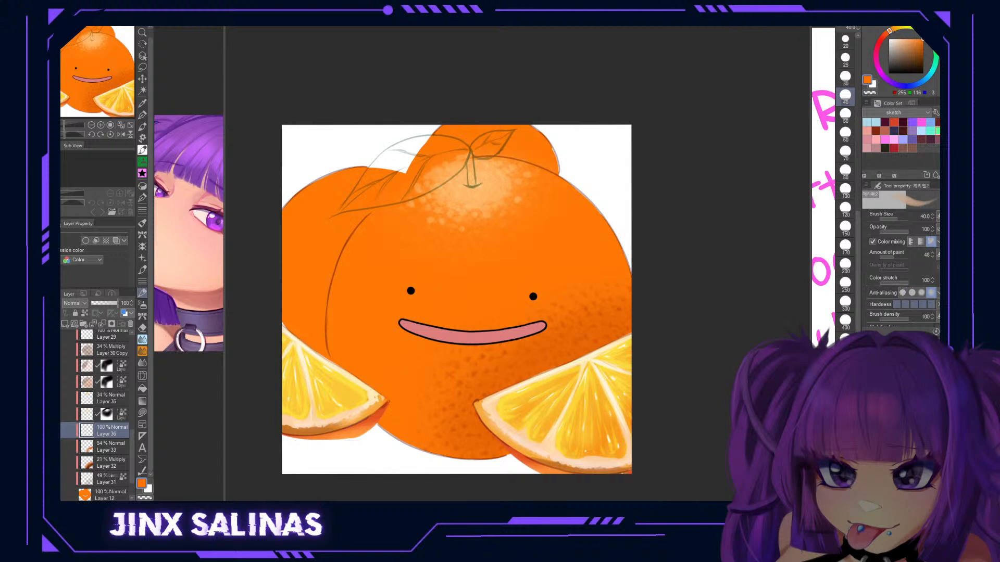
key(b)
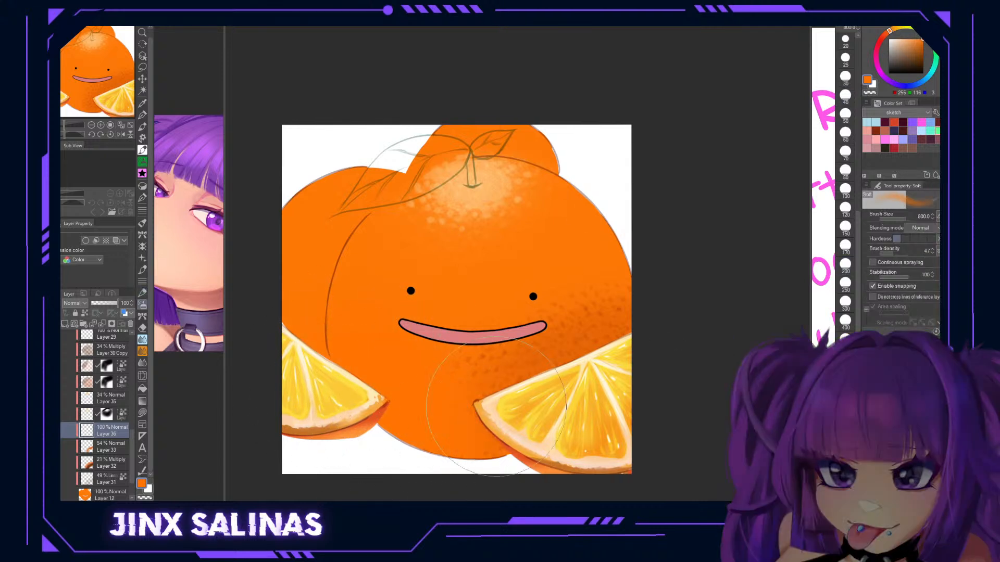
drag(499, 408, 615, 314)
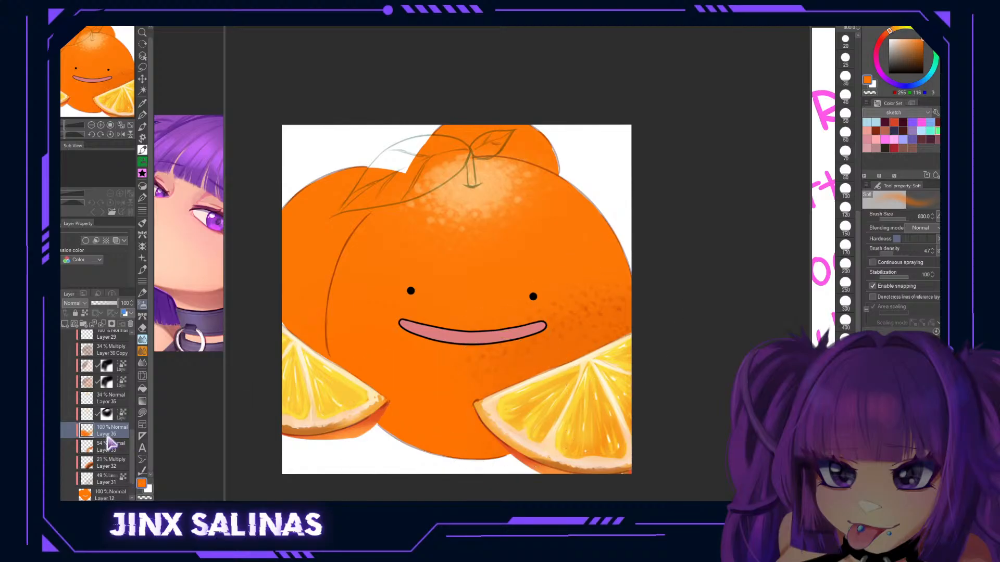
Move the new orange layer below the pore texture layer and set the pore texture's opacity to 27%.
drag(110, 472, 109, 472)
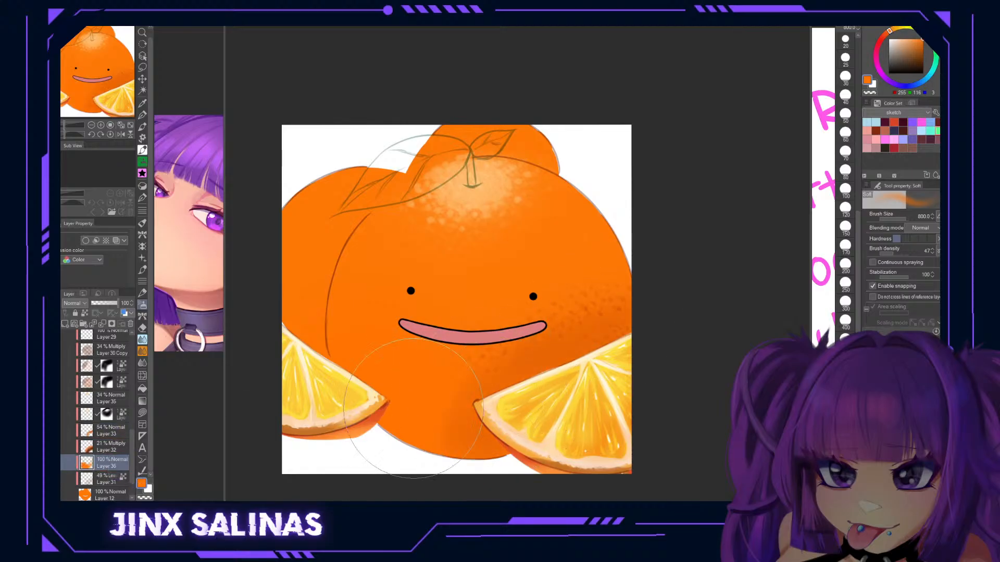
drag(111, 465, 115, 493)
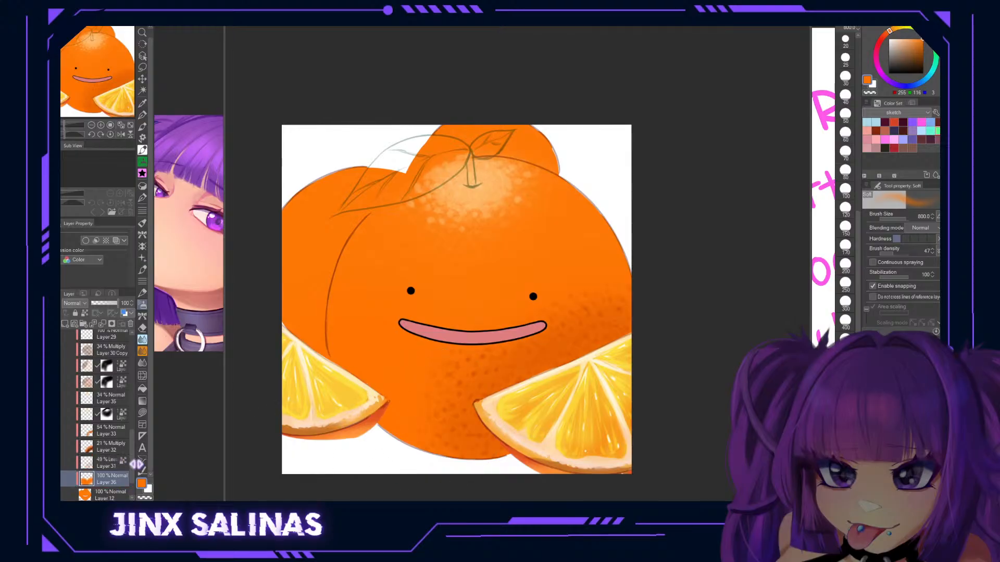
click(112, 464)
drag(92, 302, 101, 305)
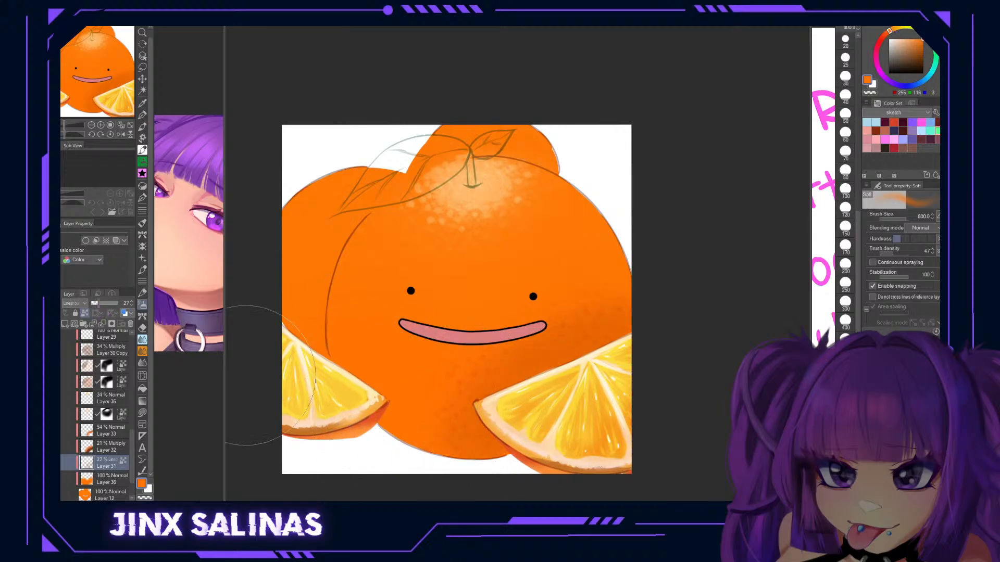
On a new layer, airbrush yellow-orange sampled from the slice over the upper oranges, and blend deeper sampled orange around the glow at size 800.
alt+click(579, 421)
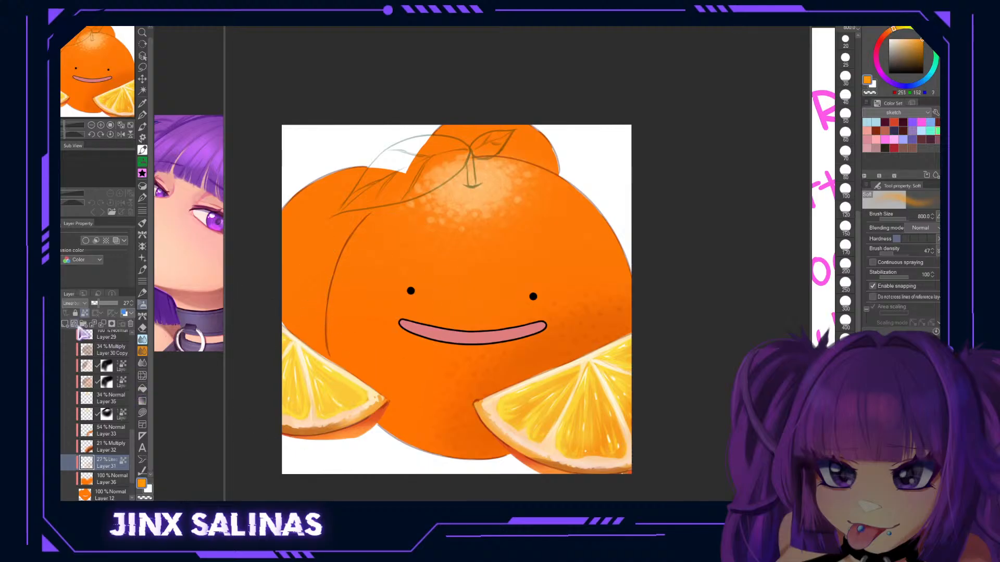
click(72, 325)
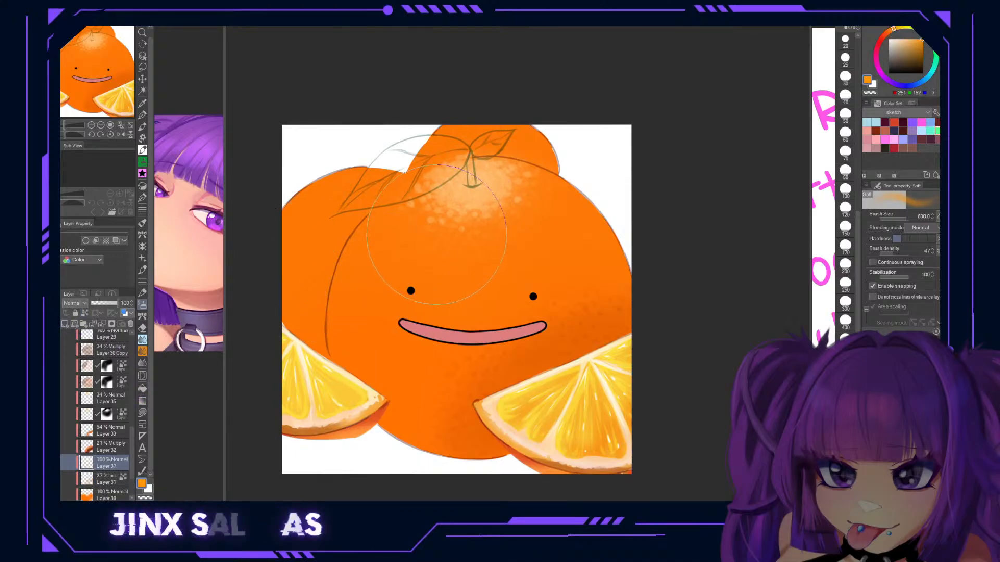
mouse_move(458, 207)
mouse_down()
mouse_move(465, 184)
mouse_move(461, 227)
mouse_move(425, 258)
mouse_move(404, 308)
mouse_move(471, 296)
mouse_move(535, 226)
mouse_move(479, 162)
mouse_up()
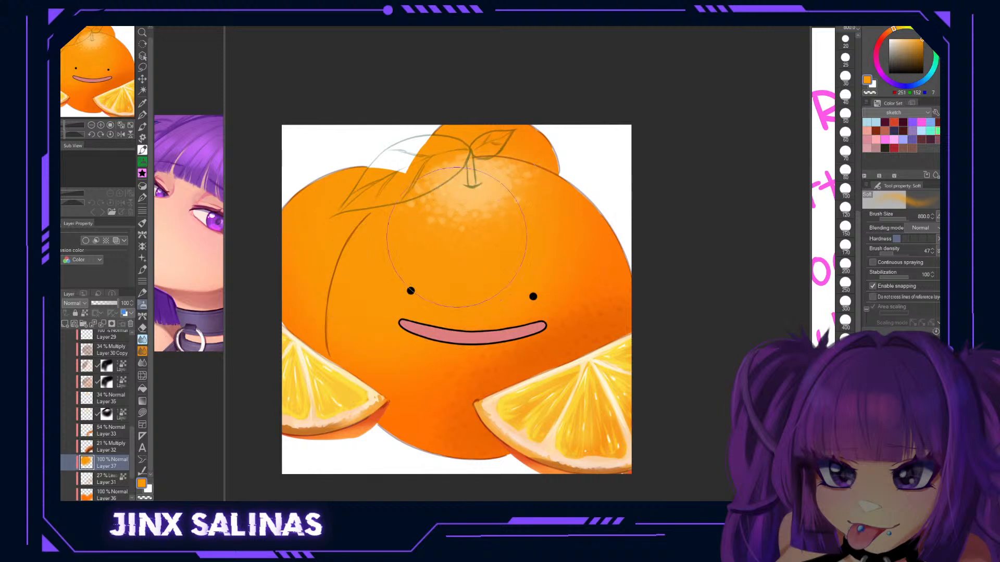
alt+click(405, 398)
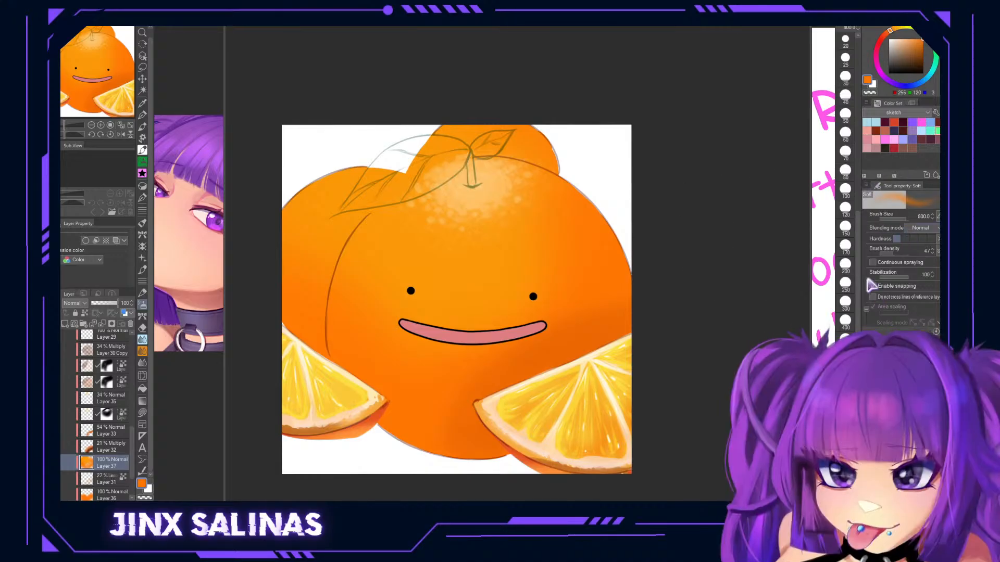
mouse_move(670, 320)
mouse_down()
mouse_move(678, 292)
mouse_move(660, 316)
mouse_up()
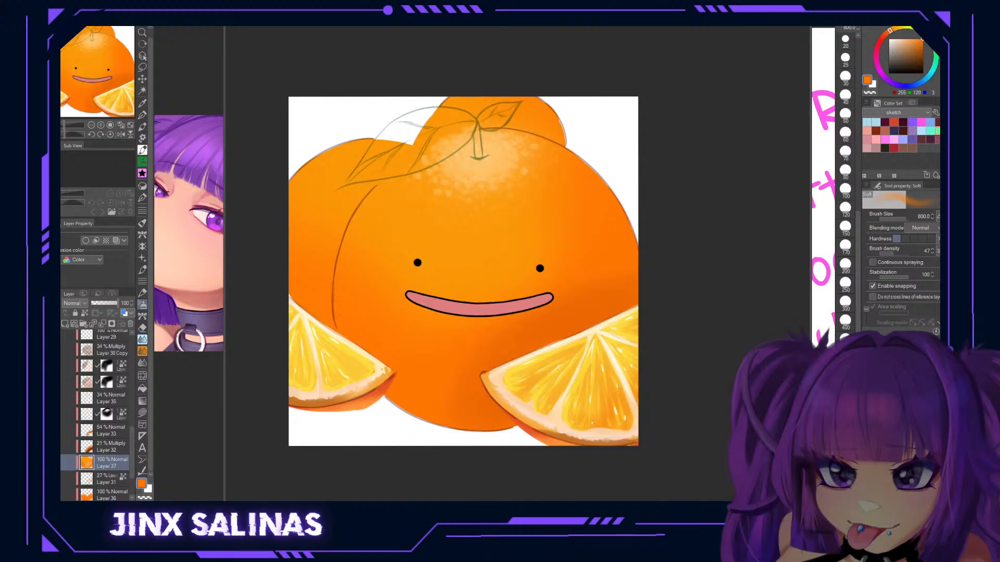
Move the yellow-orange glow layer below the pore texture layer and set the pore texture's opacity to 31%.
click(104, 446)
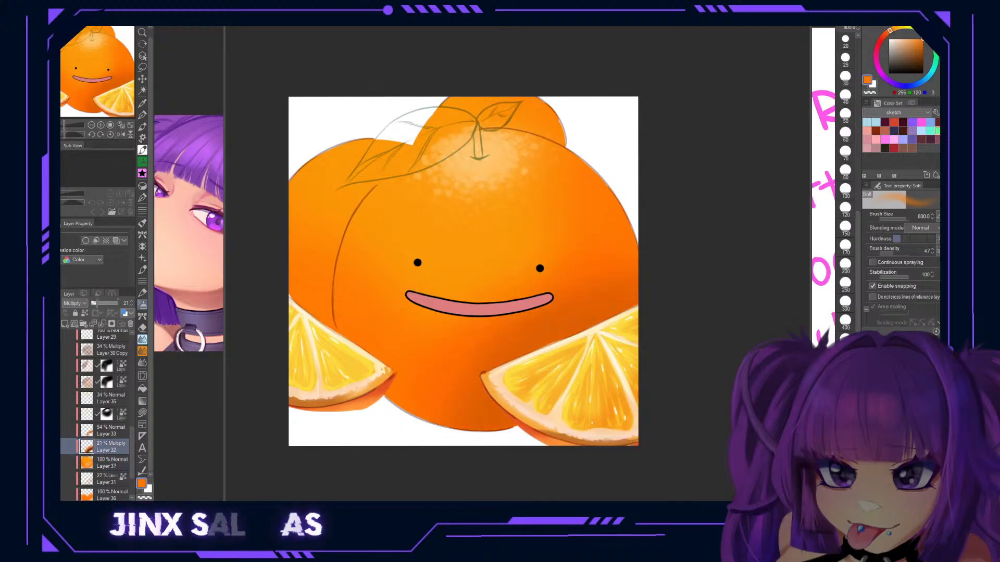
scroll(96, 416, down, 1)
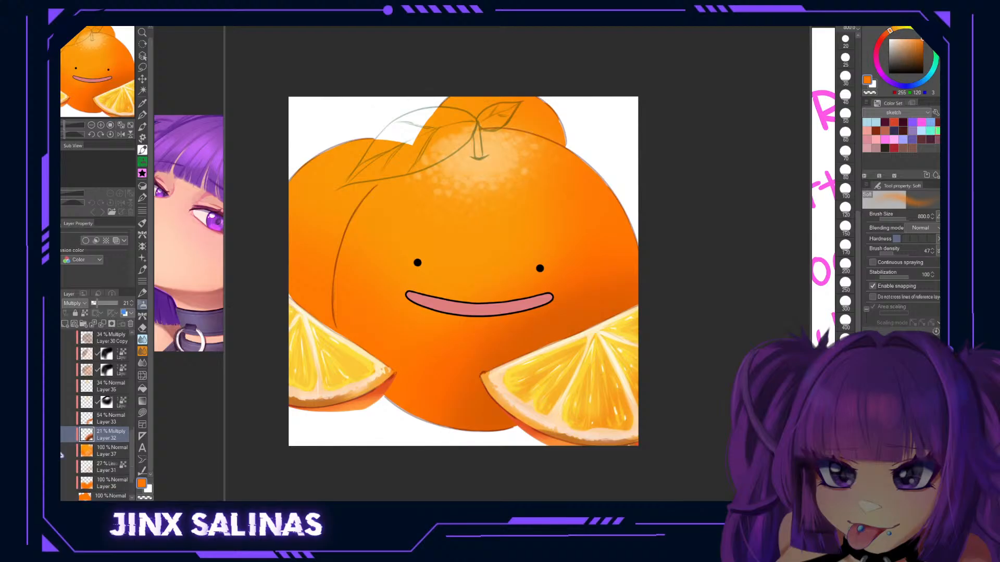
scroll(84, 451, down, 1)
click(101, 440)
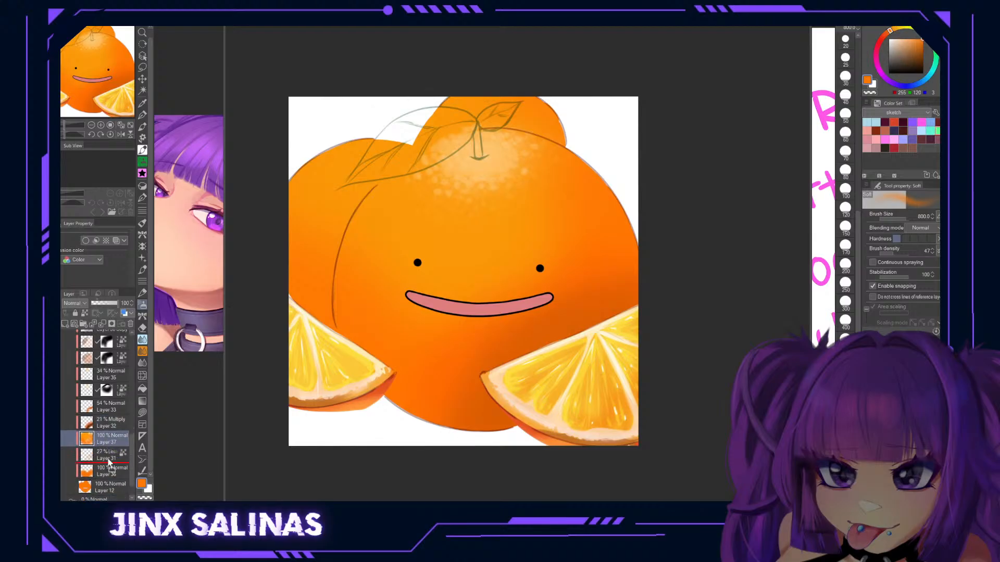
drag(109, 463, 111, 465)
click(104, 442)
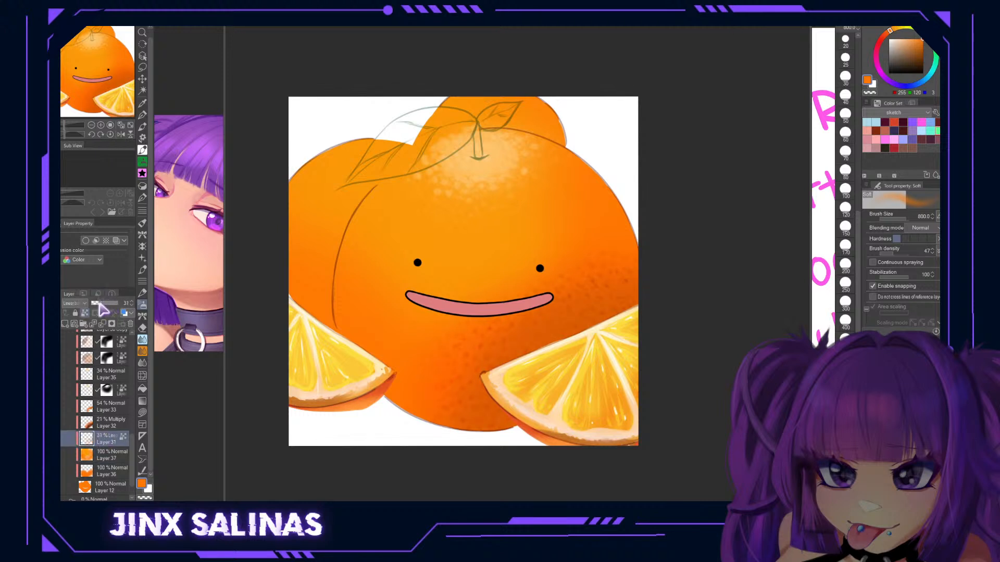
mouse_move(388, 294)
mouse_down()
mouse_move(393, 269)
mouse_move(384, 295)
mouse_move(416, 291)
mouse_move(427, 218)
mouse_move(436, 258)
mouse_move(421, 266)
mouse_up()
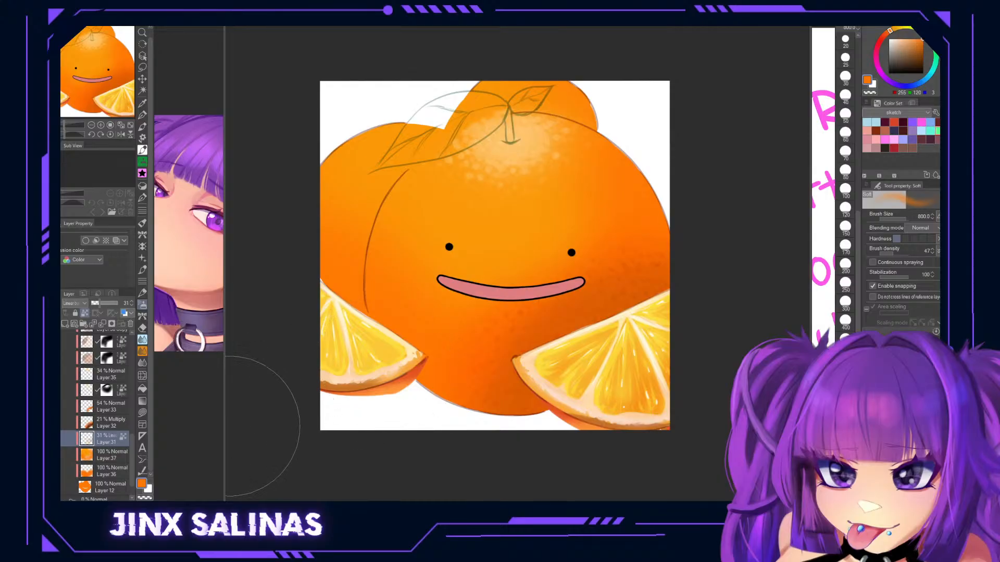
On a new Multiply layer above the 34% dotted highlight layer, airbrush dark orange shadows beside the slices and along the front orange's base.
click(99, 373)
click(65, 324)
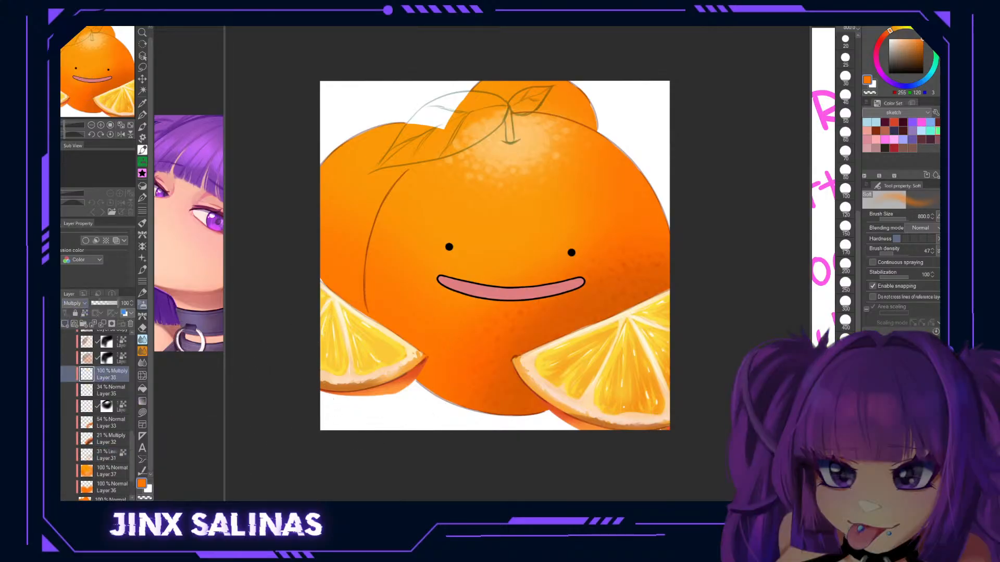
click(923, 48)
click(845, 225)
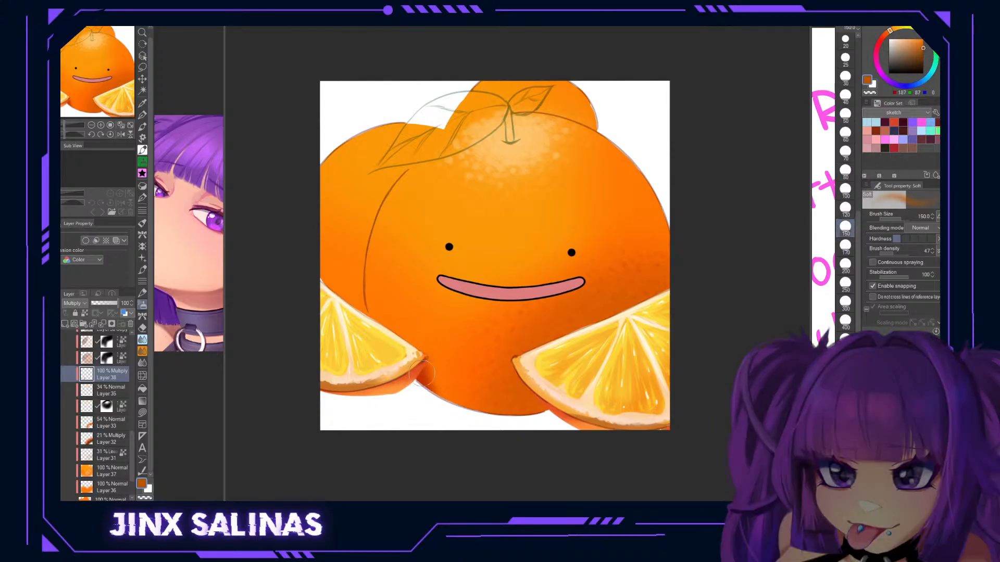
click(845, 115)
mouse_move(519, 376)
mouse_down()
mouse_move(513, 426)
mouse_move(519, 364)
mouse_up()
click(845, 208)
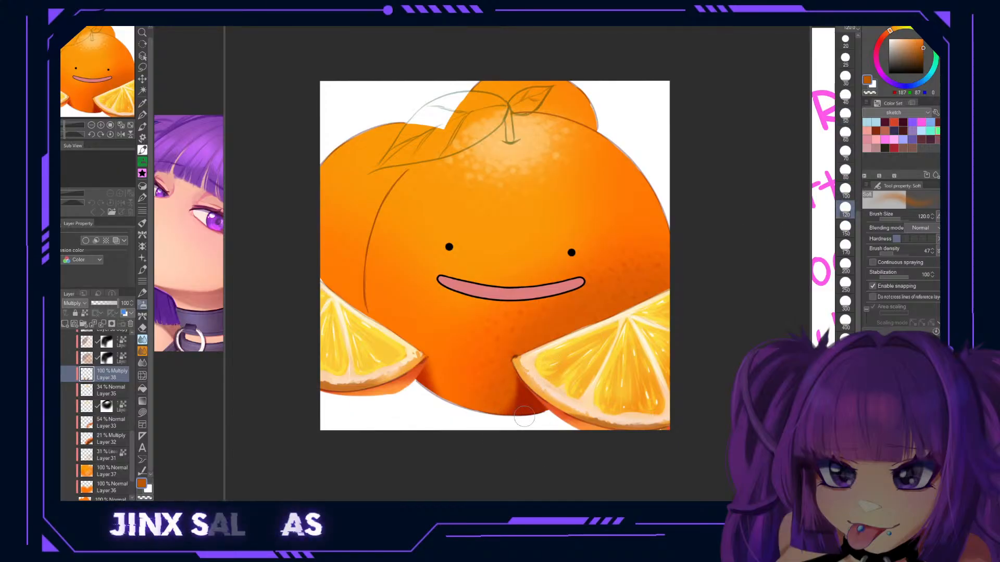
mouse_move(431, 384)
mouse_down()
mouse_move(519, 411)
mouse_move(448, 410)
mouse_move(497, 418)
mouse_move(424, 391)
mouse_move(541, 421)
mouse_move(430, 396)
mouse_move(555, 414)
mouse_up()
mouse_move(630, 312)
mouse_down()
mouse_move(666, 276)
mouse_move(674, 229)
mouse_move(634, 324)
mouse_up()
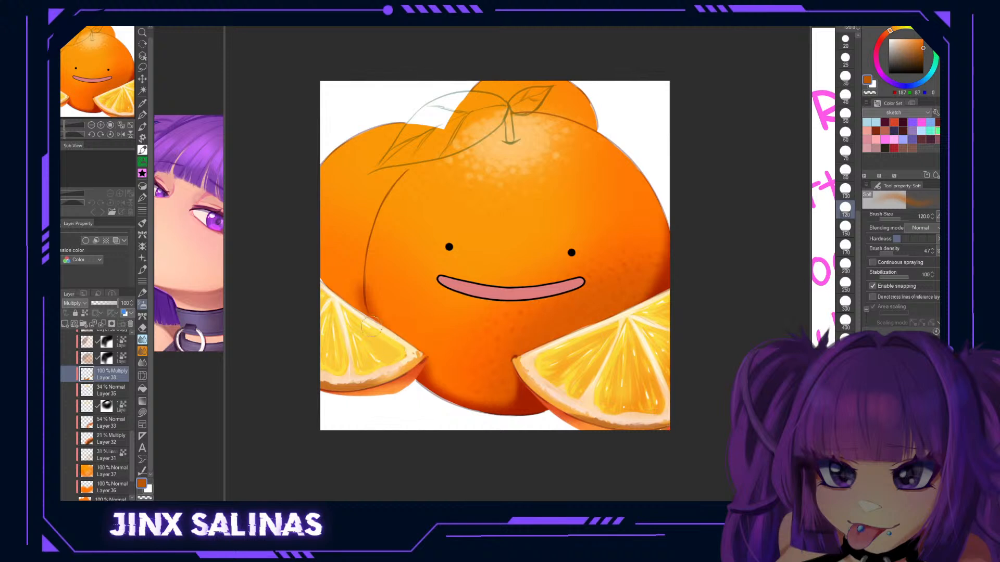
At size 60, airbrush contact shadows along the slice edges and on the back oranges where the front orange overlaps them.
click(845, 133)
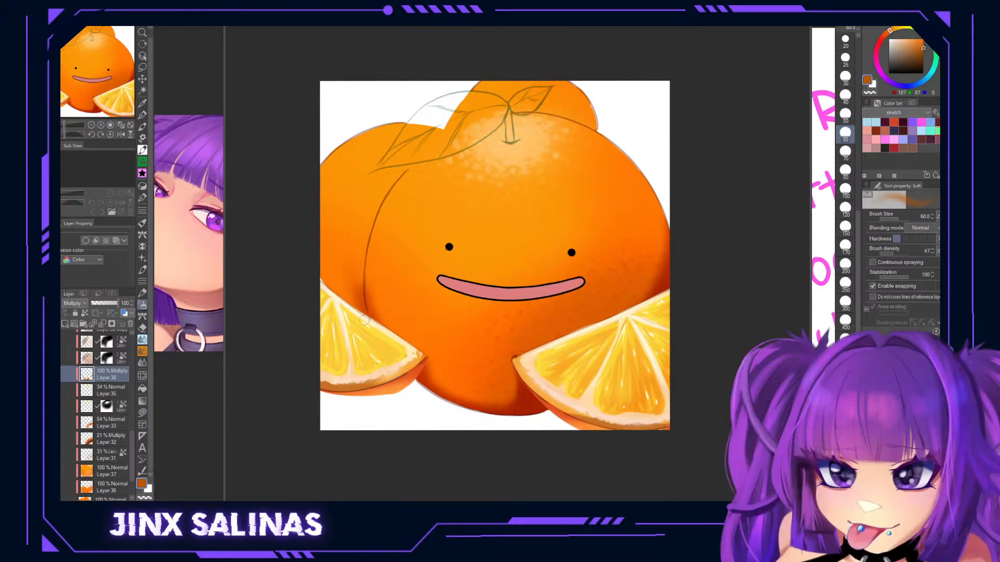
mouse_move(363, 305)
mouse_down()
mouse_move(314, 299)
mouse_move(335, 280)
mouse_move(348, 291)
mouse_move(335, 293)
mouse_move(360, 262)
mouse_move(357, 316)
mouse_move(346, 290)
mouse_move(358, 284)
mouse_move(363, 314)
mouse_move(361, 275)
mouse_move(360, 304)
mouse_move(321, 277)
mouse_move(349, 281)
mouse_move(313, 276)
mouse_move(358, 292)
mouse_move(395, 333)
mouse_up()
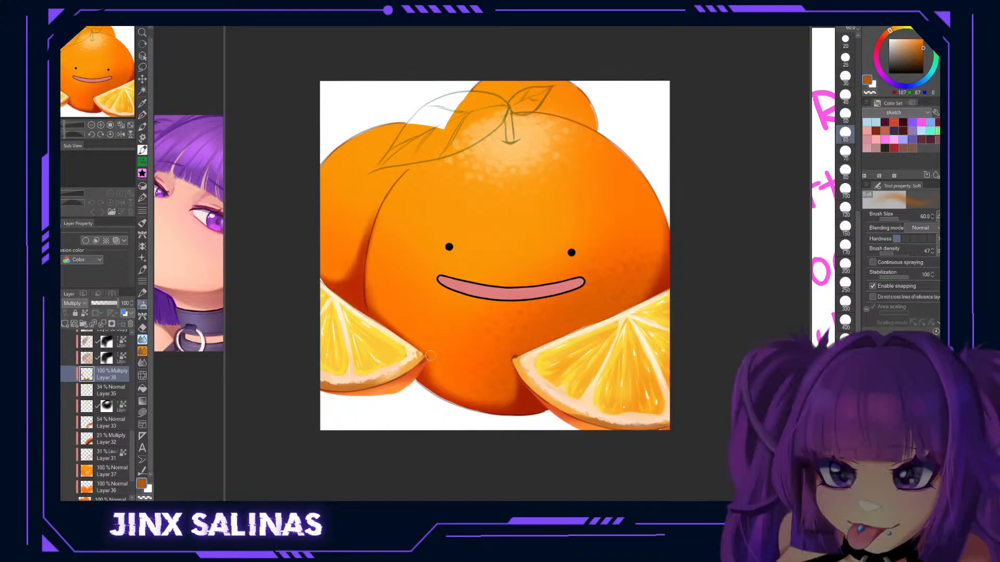
mouse_move(638, 302)
mouse_down()
mouse_move(561, 337)
mouse_move(674, 287)
mouse_move(512, 359)
mouse_up()
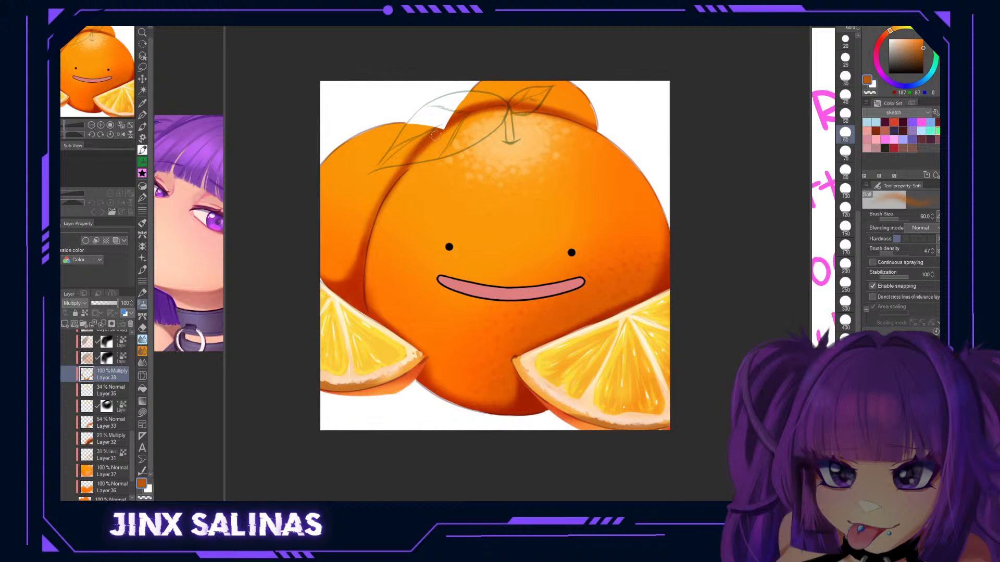
mouse_move(501, 106)
mouse_down()
mouse_move(588, 104)
mouse_move(572, 113)
mouse_move(564, 104)
mouse_up()
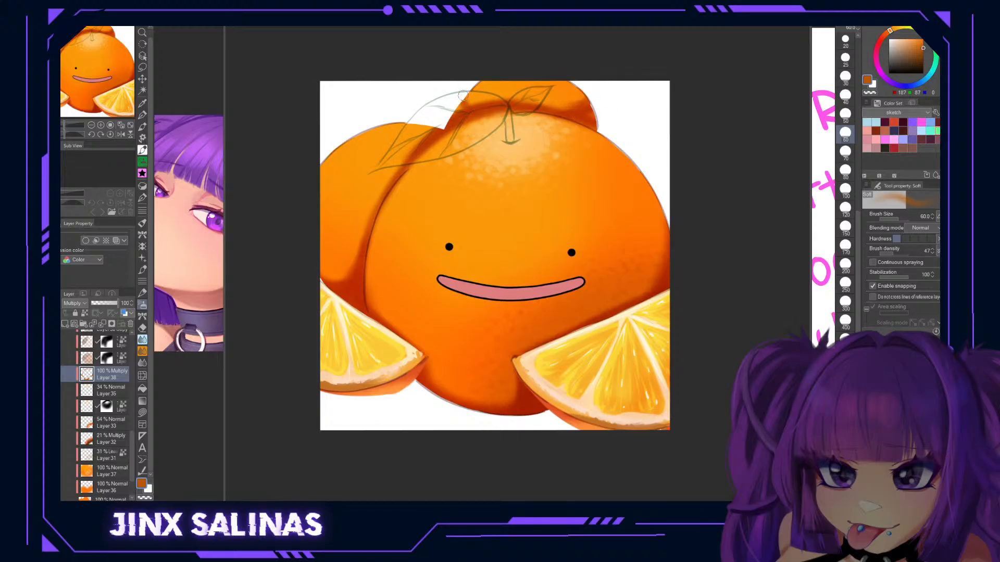
mouse_move(447, 119)
mouse_down()
mouse_move(416, 118)
mouse_move(418, 144)
mouse_up()
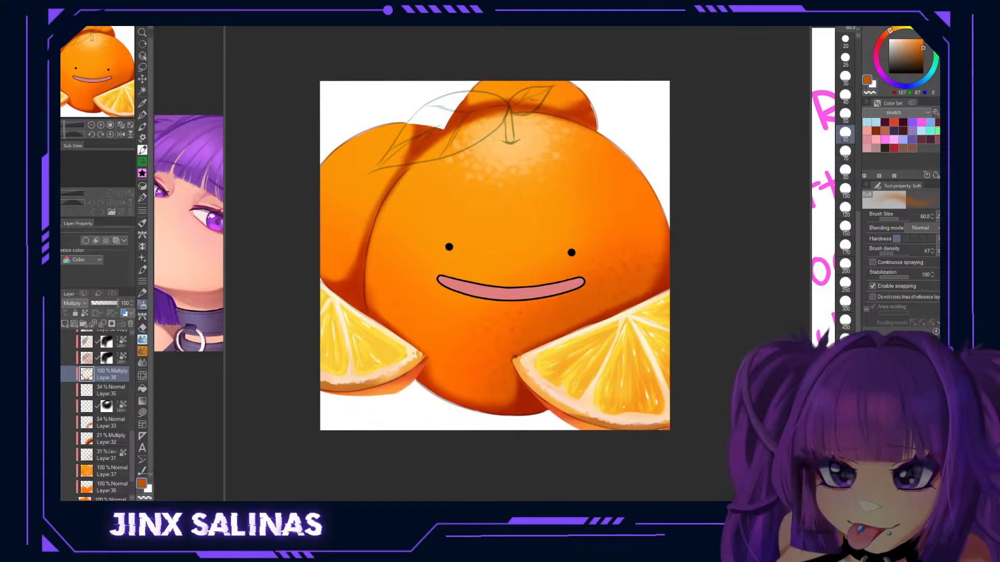
Add a Multiply layer directly below the yellow-orange glow layer and ready the Pore Brush at size 1500.
click(112, 487)
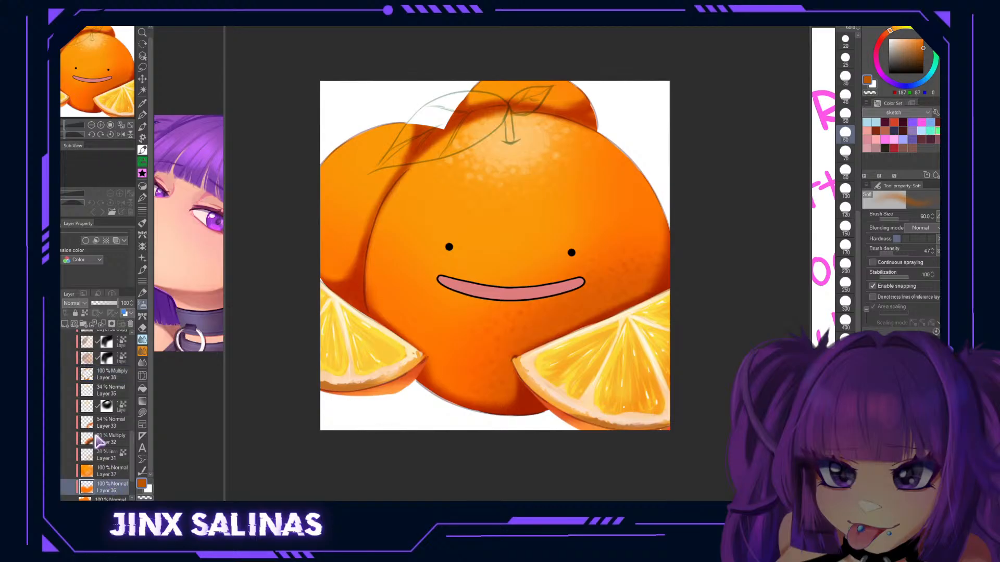
click(65, 324)
click(144, 174)
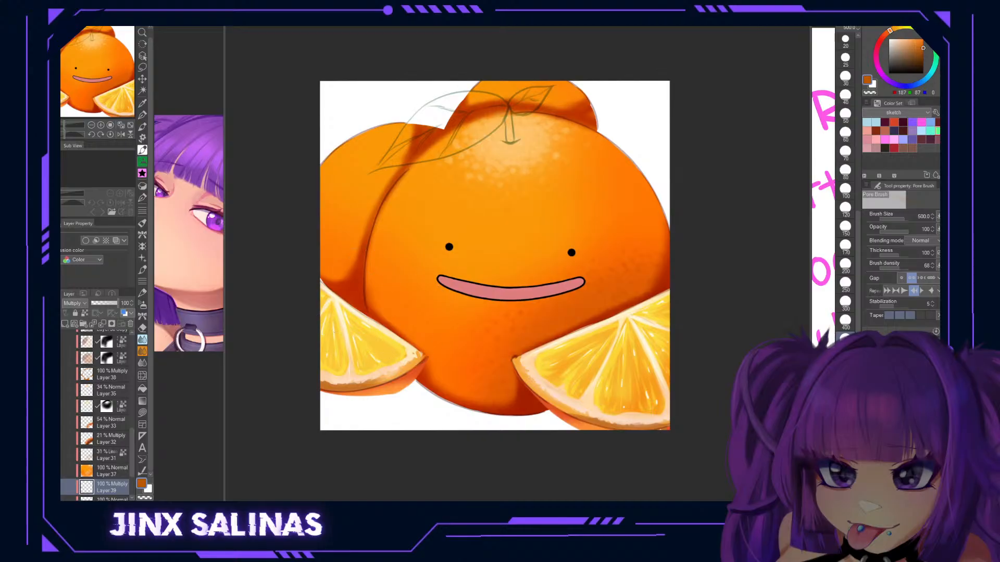
click(845, 451)
Add a Normal layer above the Multiply shadow layer and paint dark brown pore texture on the lower part of the left orange.
click(91, 374)
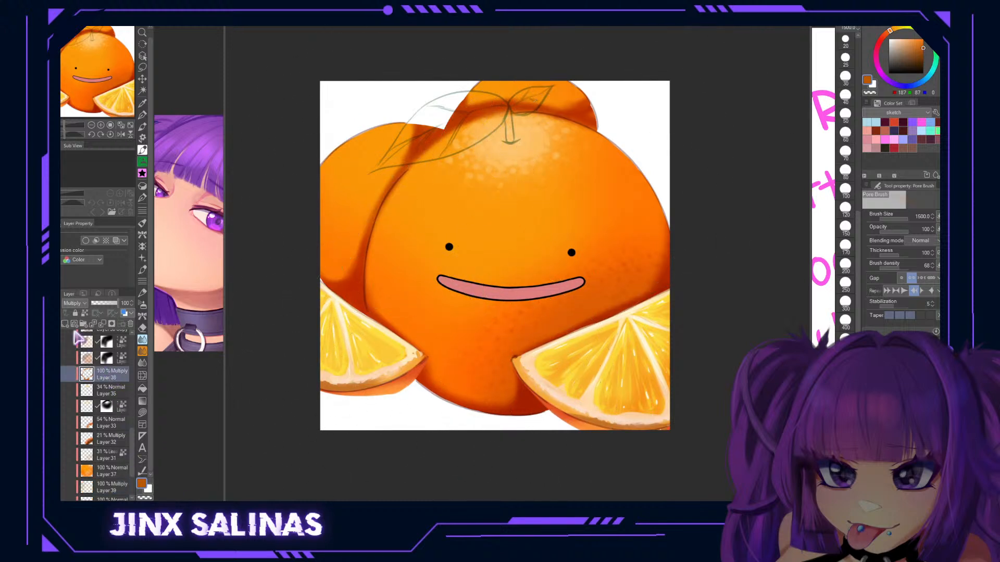
click(65, 324)
click(845, 335)
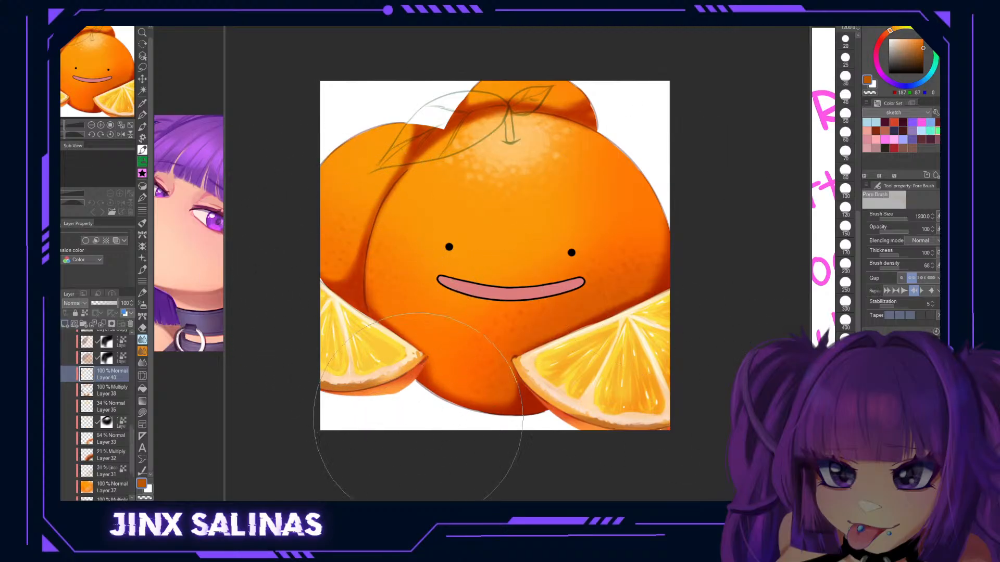
click(845, 470)
key(bracketleft)
click(923, 54)
drag(355, 260, 371, 305)
Fade unwanted areas of the new pore texture using the Soft airbrush in transparent color at size 600.
key(bracketleft)
key(bracketleft)
key(b)
click(870, 93)
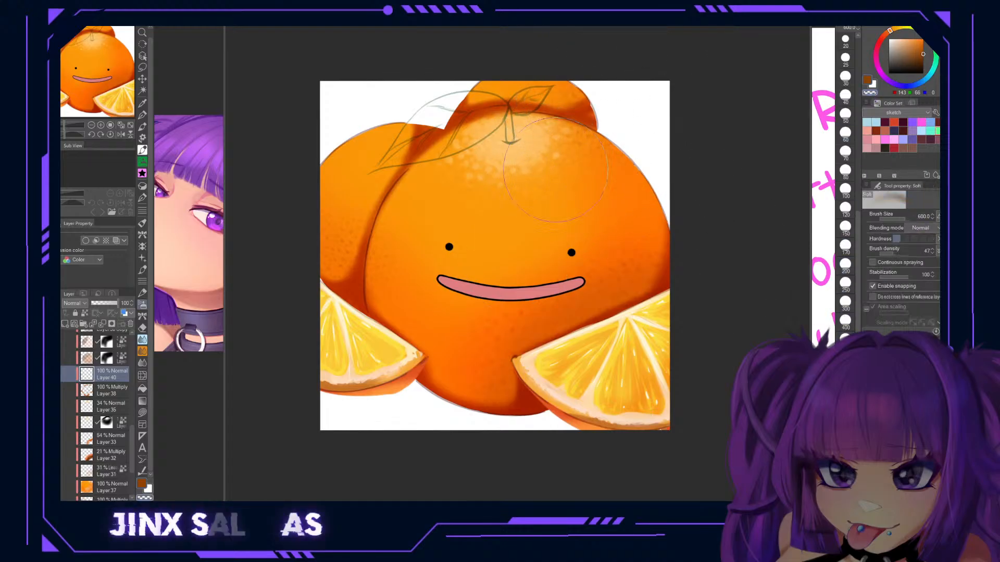
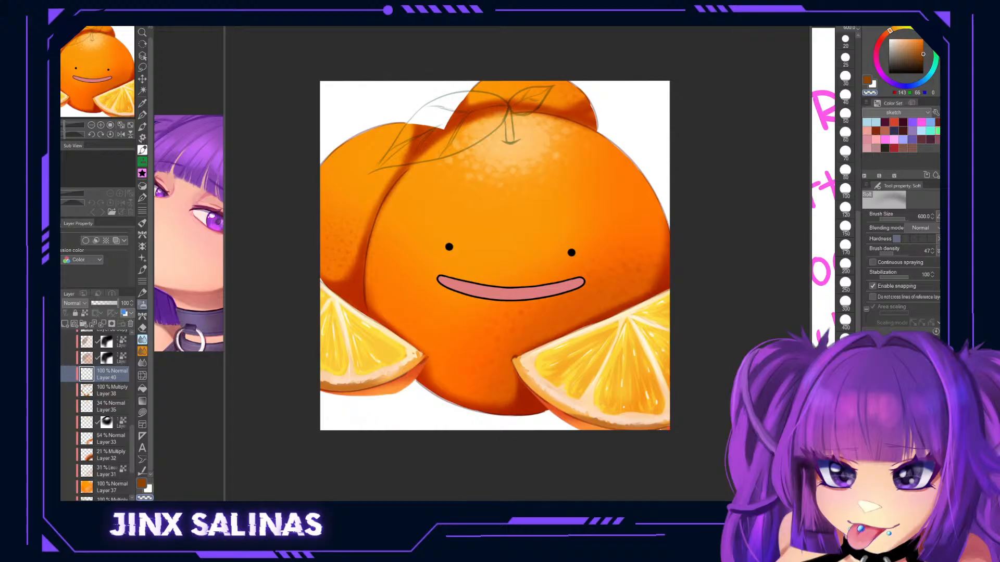
On a new Normal layer, spray pale peach dotted highlights onto the tops of both back oranges using Running color spray at size 250.
key(period)
key(period)
key(period)
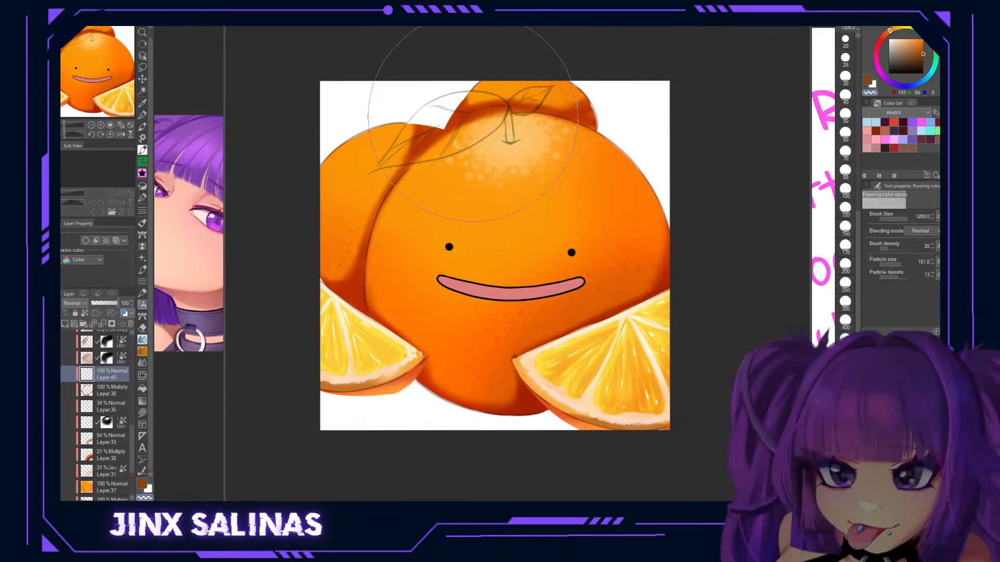
click(845, 434)
click(845, 360)
alt+click(515, 149)
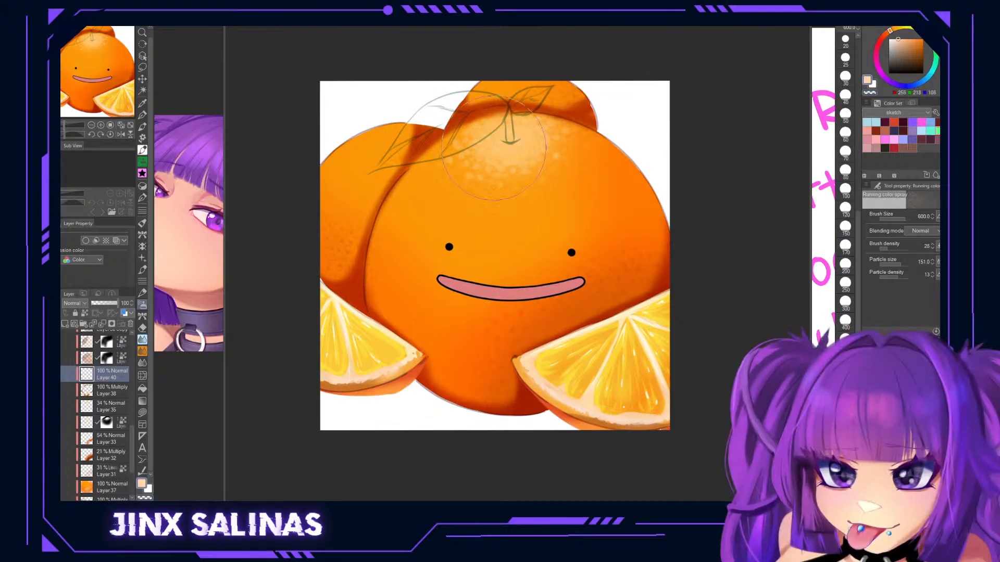
click(66, 323)
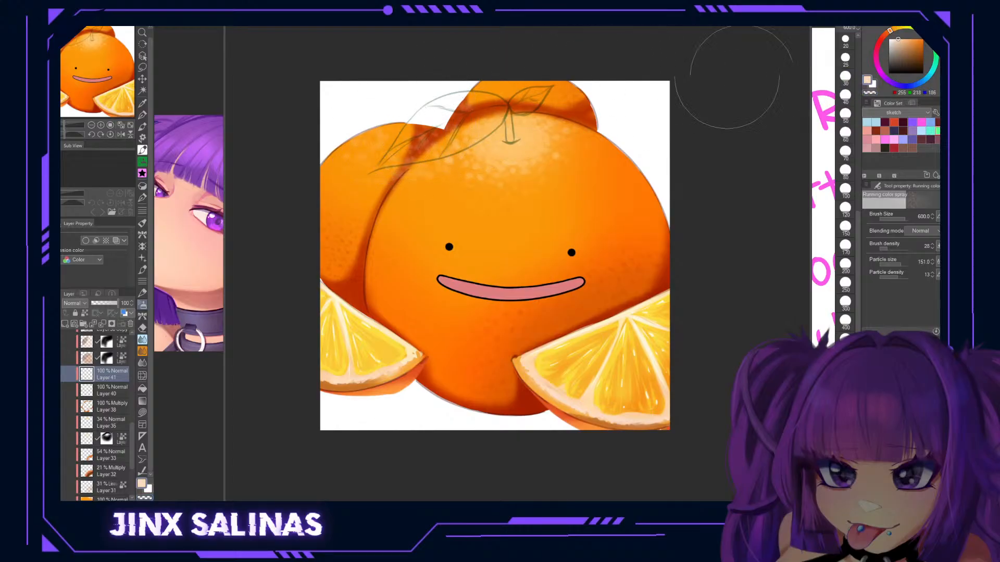
click(845, 284)
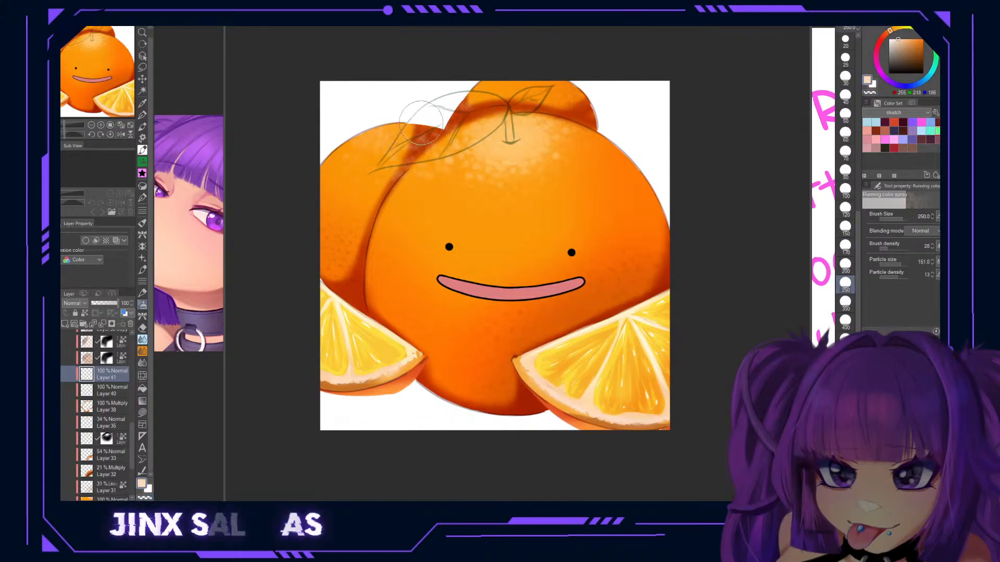
mouse_move(386, 127)
mouse_down()
mouse_move(411, 122)
mouse_move(406, 137)
mouse_move(350, 144)
mouse_move(370, 141)
mouse_up()
mouse_move(526, 81)
mouse_down()
mouse_move(497, 81)
mouse_move(537, 76)
mouse_move(496, 78)
mouse_up()
Add a layer mask and hide the dotted highlights in the front orange's overlap shadow with the transparent Soft airbrush at size 70.
click(927, 364)
click(868, 92)
click(844, 152)
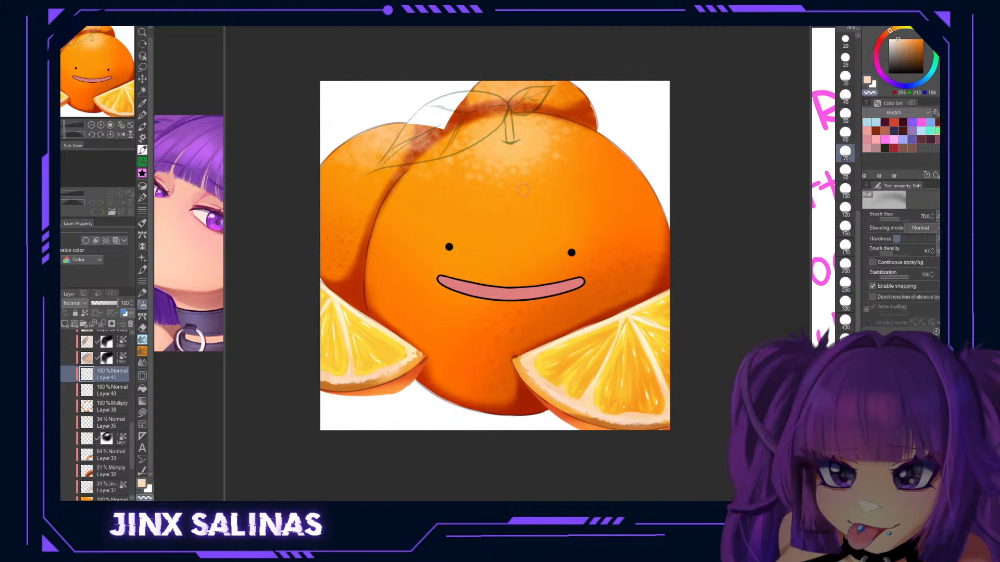
click(112, 324)
mouse_move(430, 144)
mouse_down()
mouse_move(405, 167)
mouse_move(439, 130)
mouse_move(411, 159)
mouse_move(431, 112)
mouse_move(382, 187)
mouse_move(419, 115)
mouse_move(401, 192)
mouse_move(421, 145)
mouse_move(456, 108)
mouse_move(484, 113)
mouse_up()
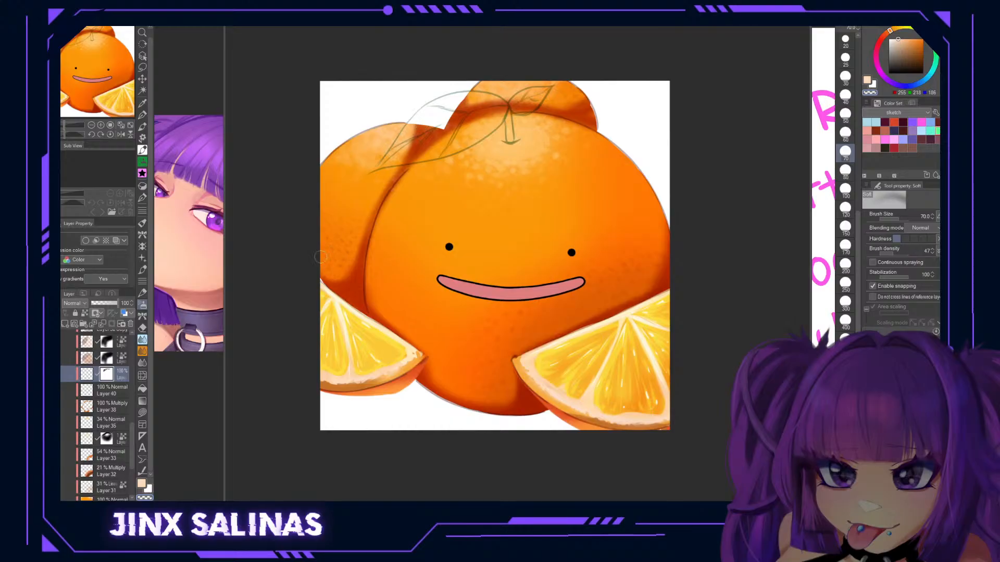
Lower the opacity of the back oranges' highlight layer and soften its mask along the left orange with a larger Soft airbrush.
drag(116, 304, 107, 303)
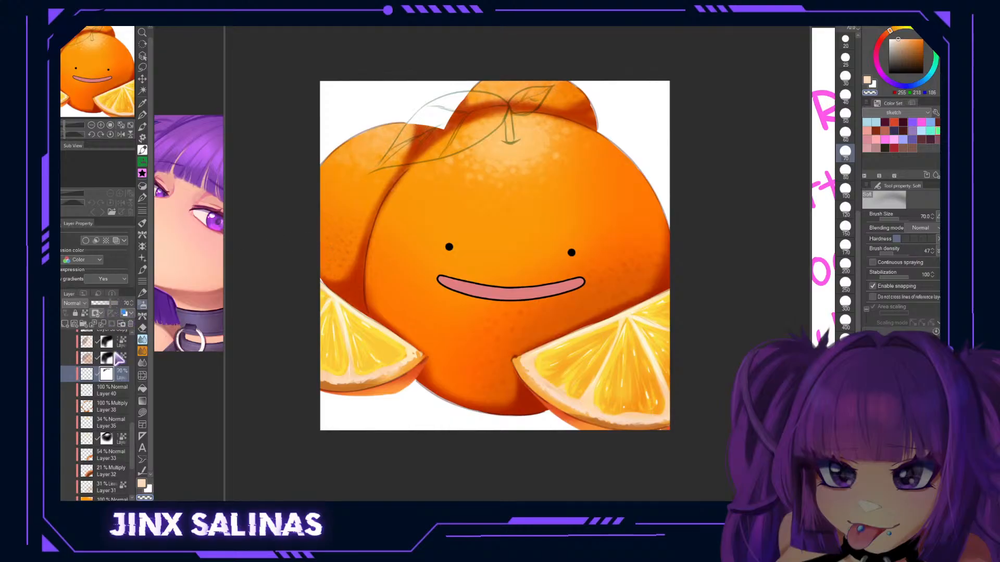
click(845, 378)
mouse_move(398, 144)
mouse_down()
mouse_move(412, 166)
mouse_move(368, 276)
mouse_up()
click(845, 302)
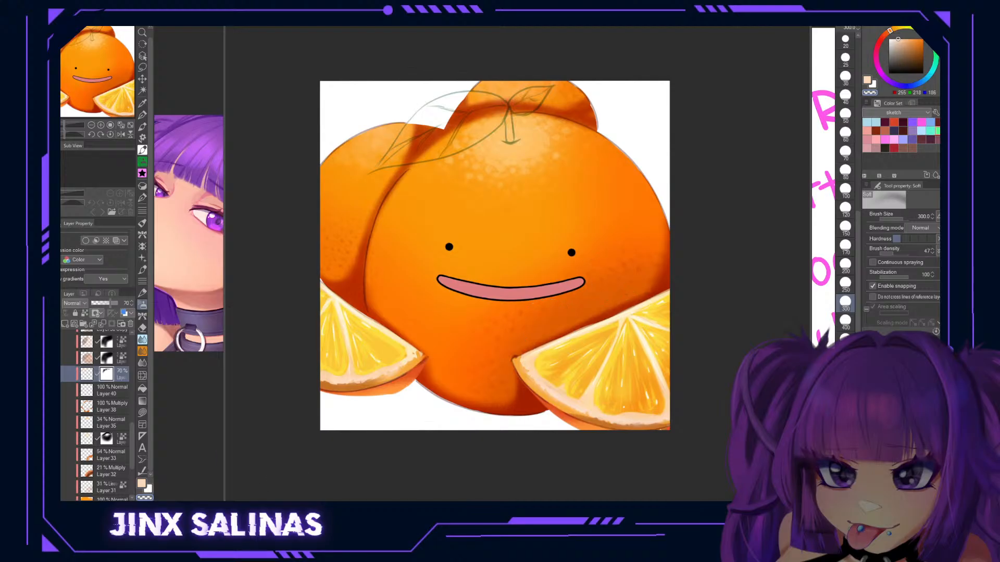
Collapse the oranges' shading folder, create a new folder above it and add a Normal layer inside.
scroll(142, 427, up, 1)
scroll(120, 412, up, 5)
scroll(118, 408, up, 1)
click(91, 403)
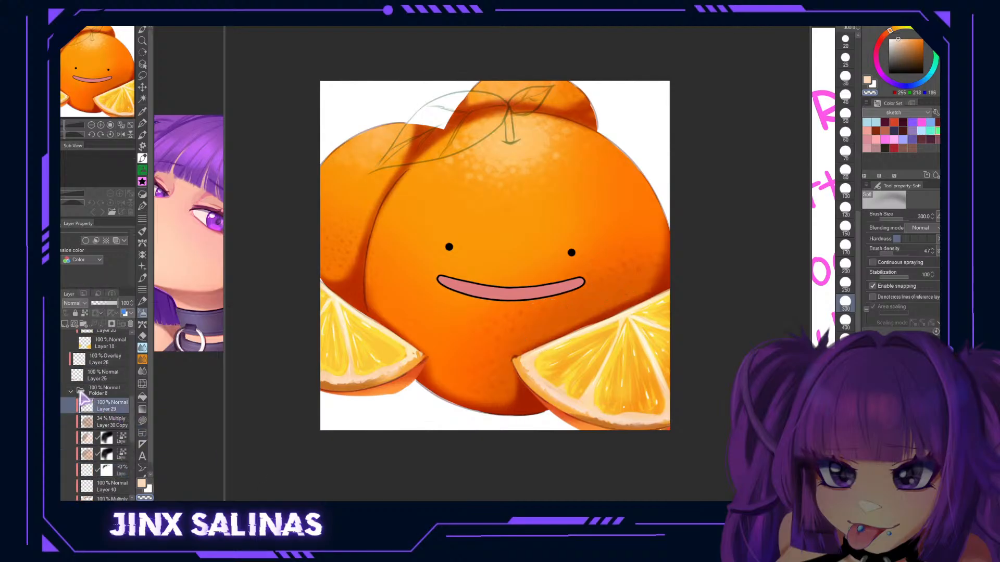
click(72, 392)
click(84, 324)
click(66, 324)
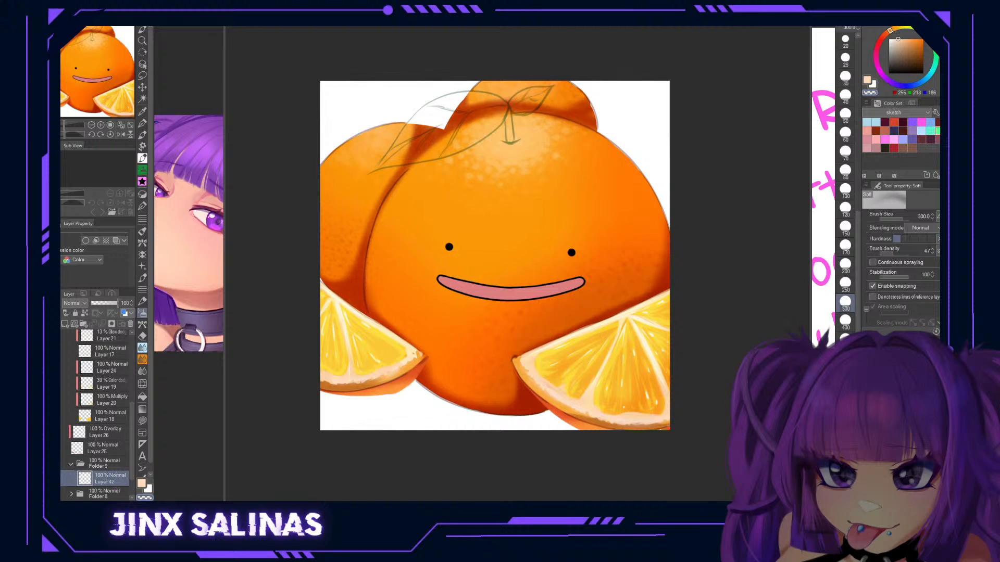
Paint the large leaf's outline, the small leaf and the stem over the sketch in light green with a size 40 brush.
alt+click(568, 359)
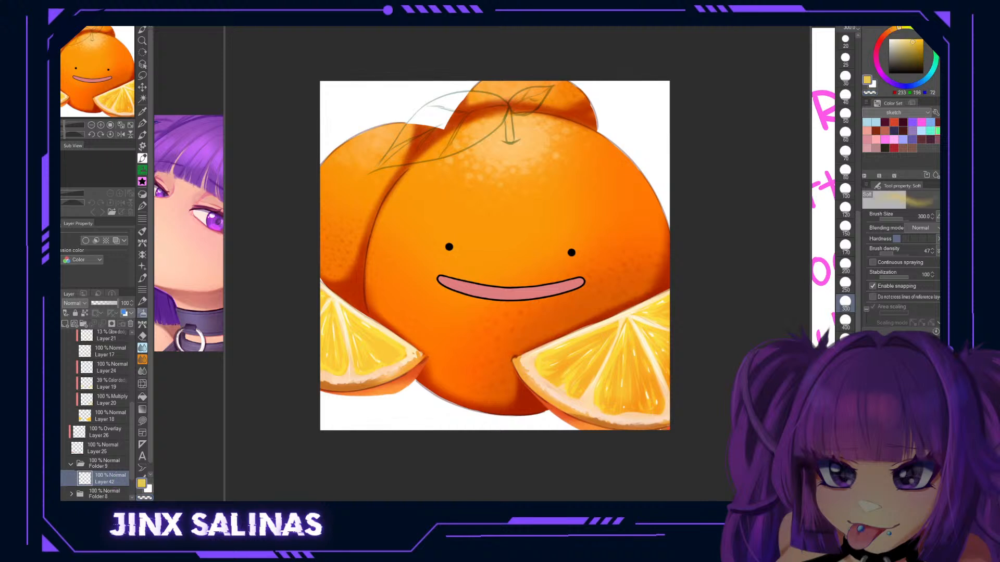
click(912, 33)
click(907, 47)
click(898, 42)
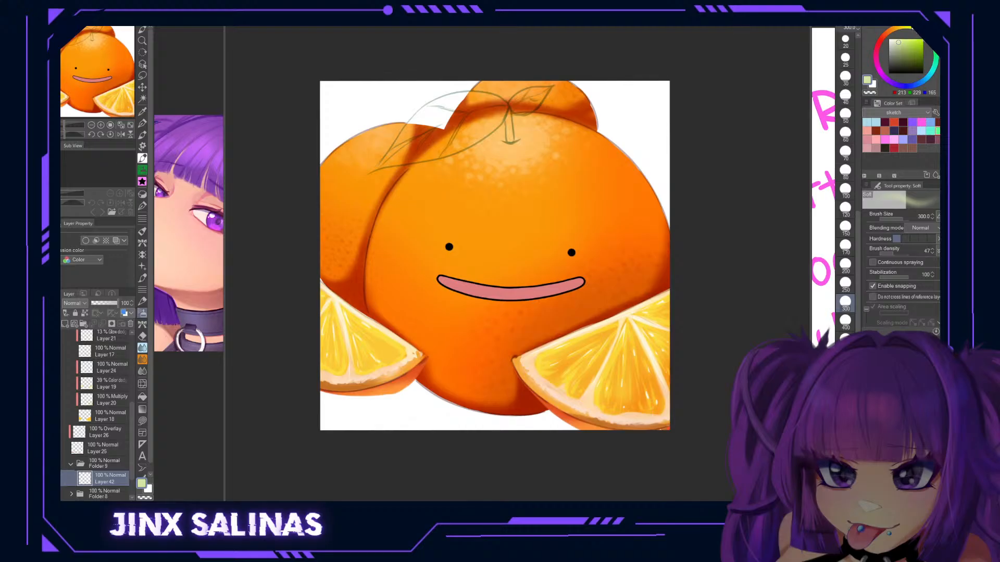
click(910, 42)
click(902, 47)
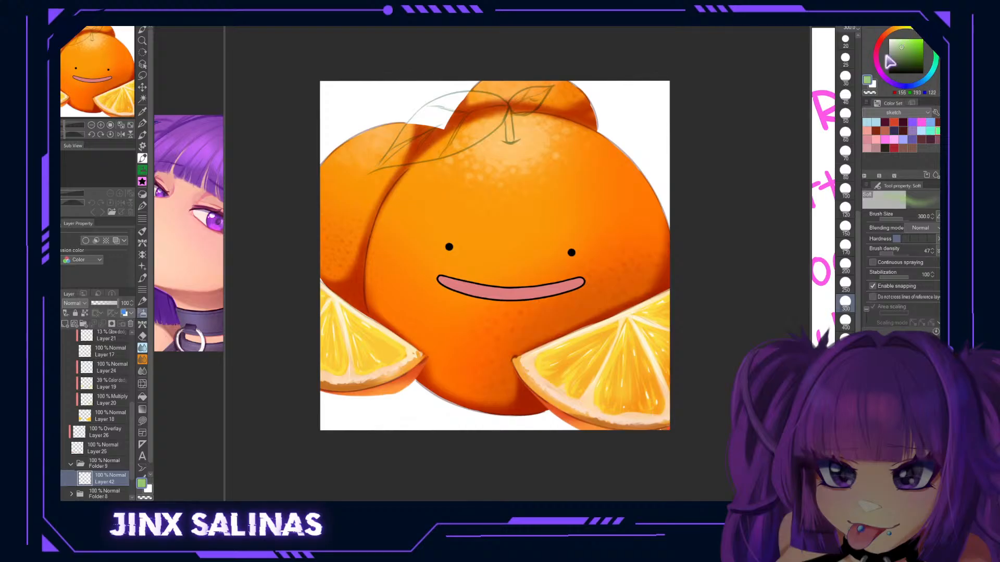
key(r)
drag(567, 208, 529, 190)
click(845, 153)
drag(414, 142, 362, 180)
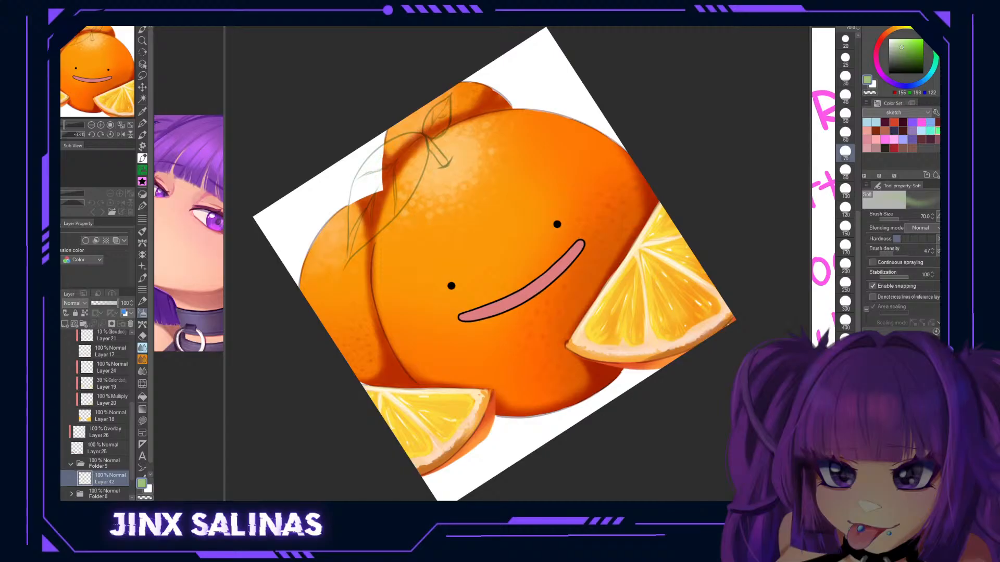
key(b)
mouse_move(427, 134)
mouse_down()
mouse_move(359, 178)
mouse_move(379, 153)
mouse_move(364, 167)
mouse_move(352, 211)
mouse_move(370, 163)
mouse_move(357, 177)
mouse_move(353, 244)
mouse_move(409, 186)
mouse_move(386, 219)
mouse_move(425, 153)
mouse_move(423, 136)
mouse_move(444, 162)
mouse_up()
mouse_move(442, 104)
mouse_down()
mouse_move(440, 127)
mouse_move(431, 125)
mouse_up()
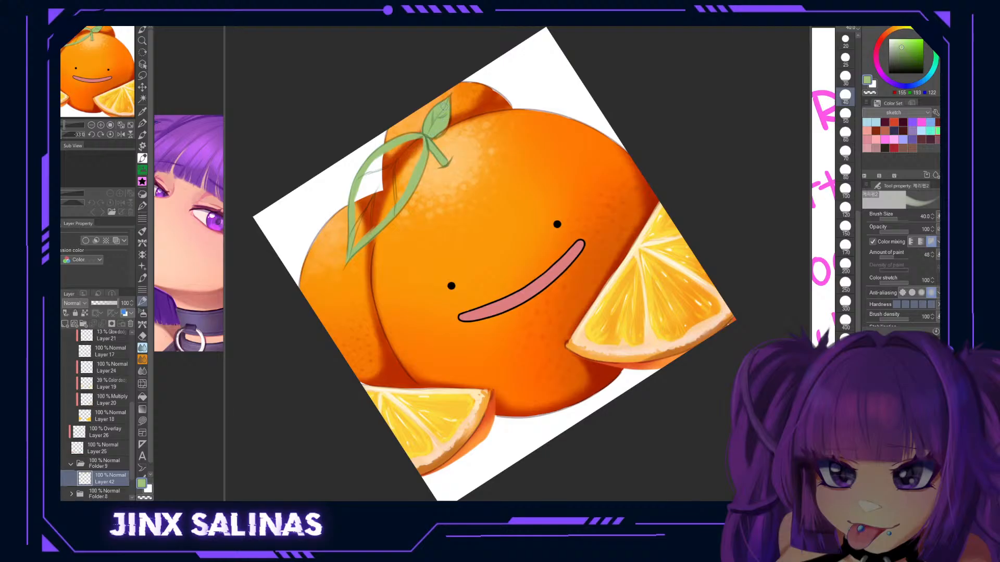
Move the leaf colour layer out of its folder and group it with the leaf sketch layer in a folder above Folder 5.
drag(111, 479, 116, 352)
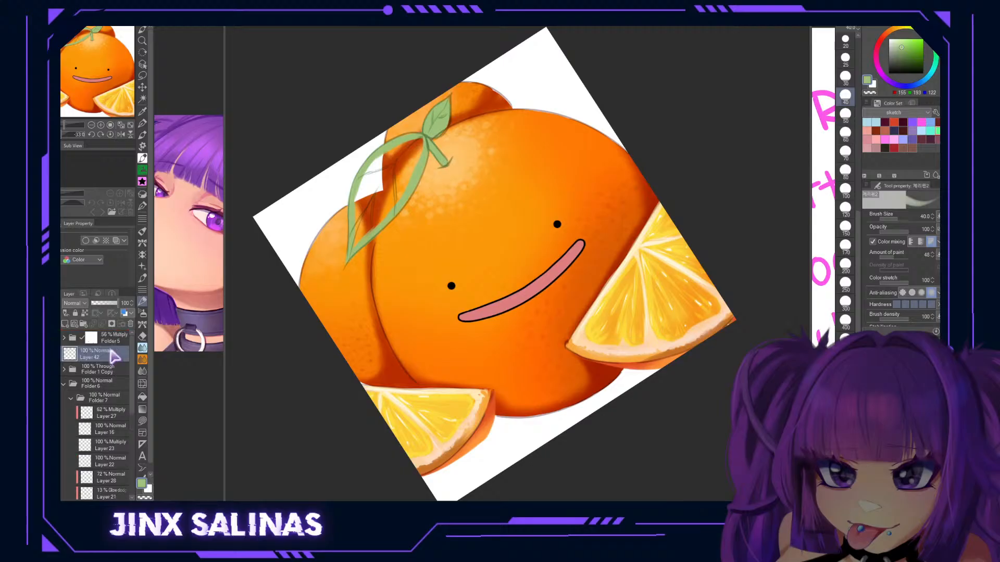
click(64, 337)
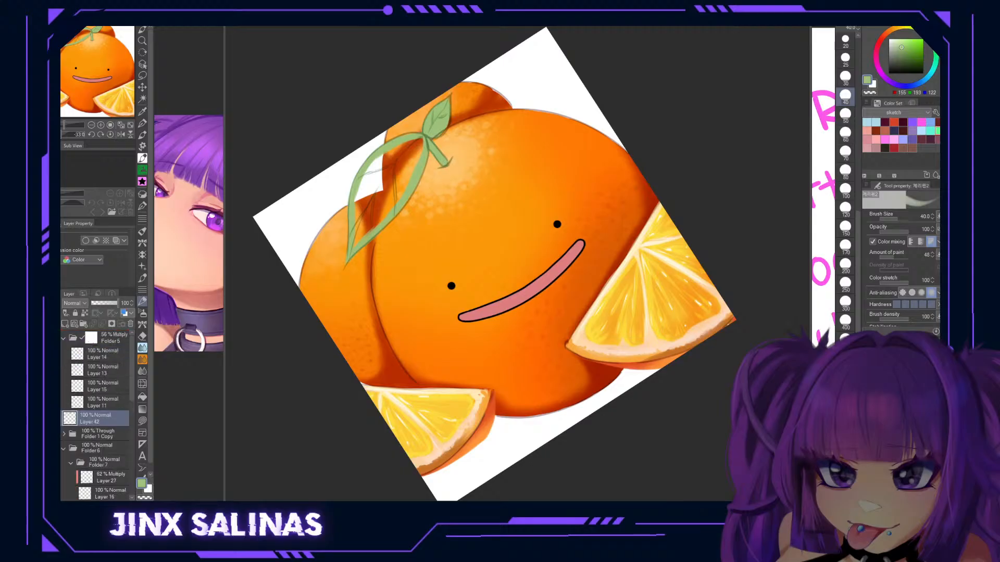
click(46, 403)
click(46, 386)
click(45, 386)
click(46, 370)
click(46, 370)
click(105, 370)
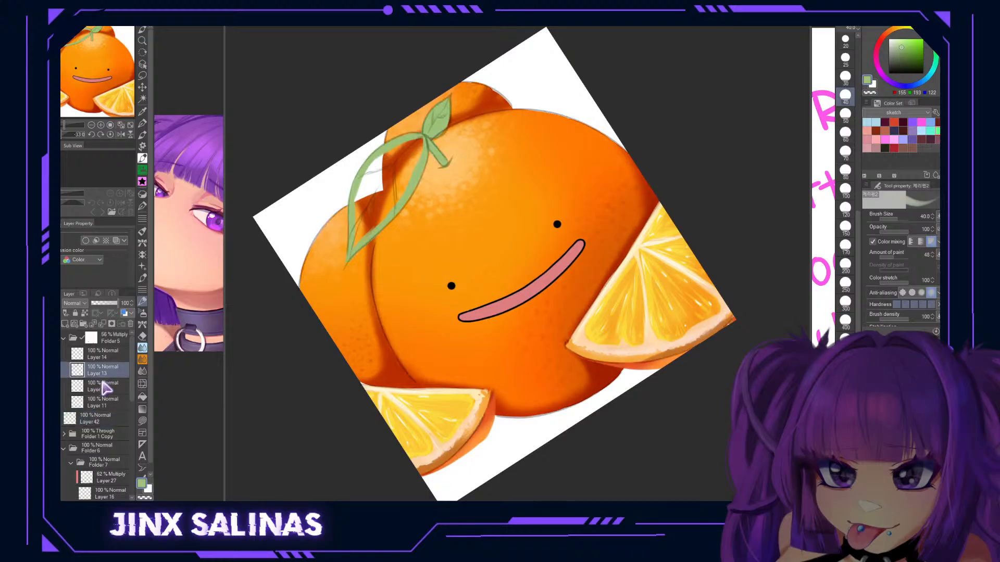
ctrl+click(107, 418)
key(ctrl+g)
drag(107, 369, 108, 339)
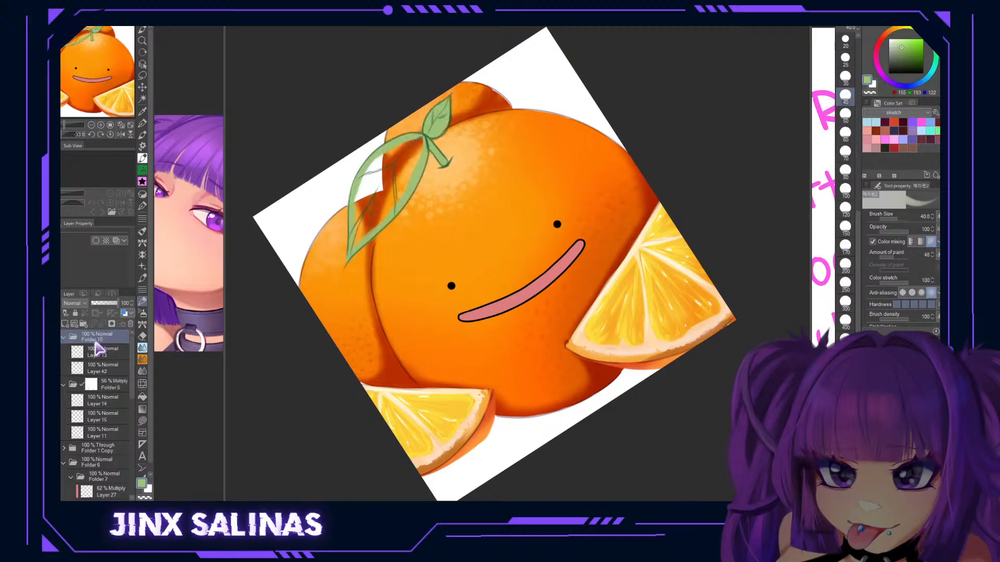
Set the leaf sketch layer to Multiply blending at 59% opacity.
click(100, 354)
click(79, 71)
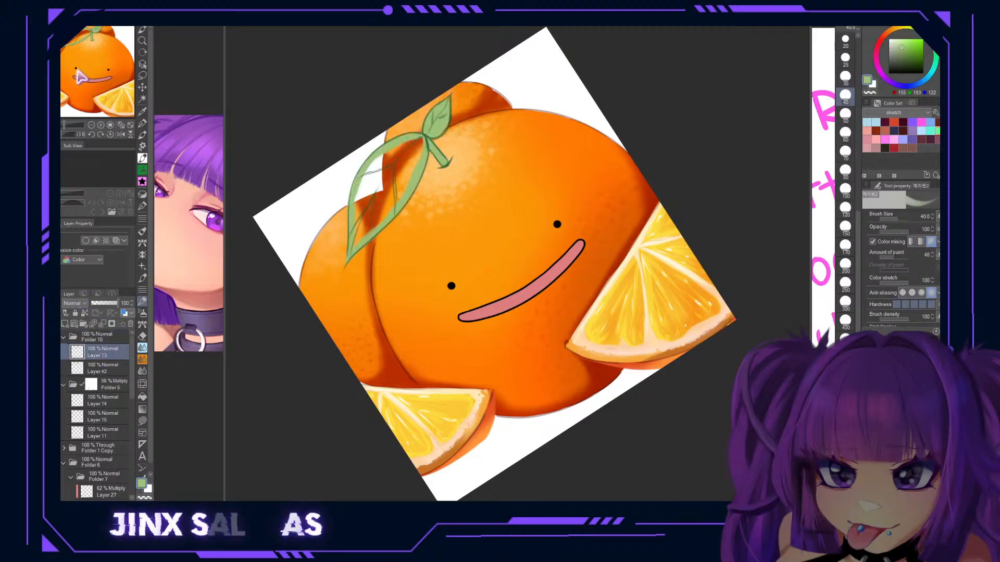
drag(103, 302, 106, 302)
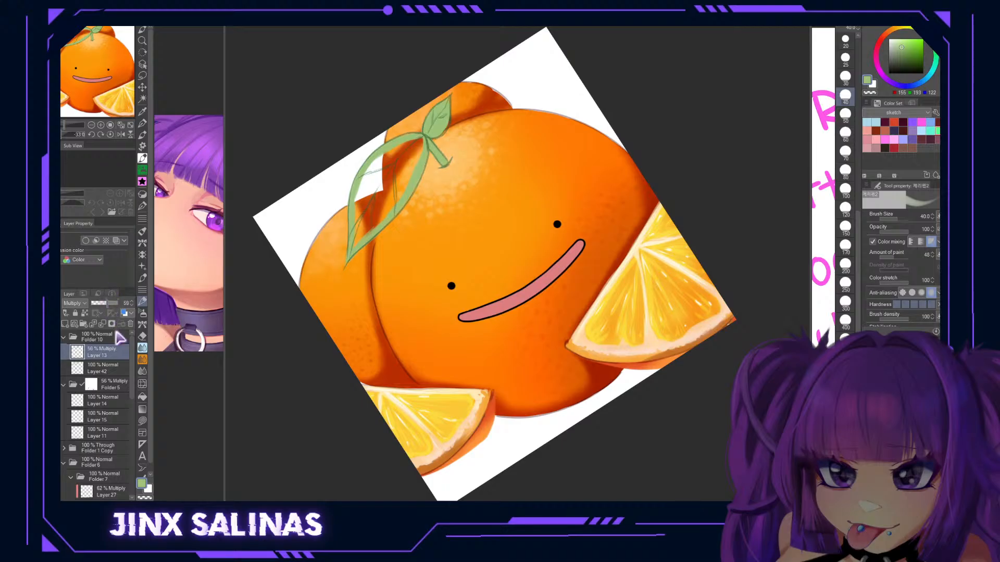
Fill the inside of the large leaf with light green on Layer 42, adjusting the fill tool's area scaling.
click(114, 369)
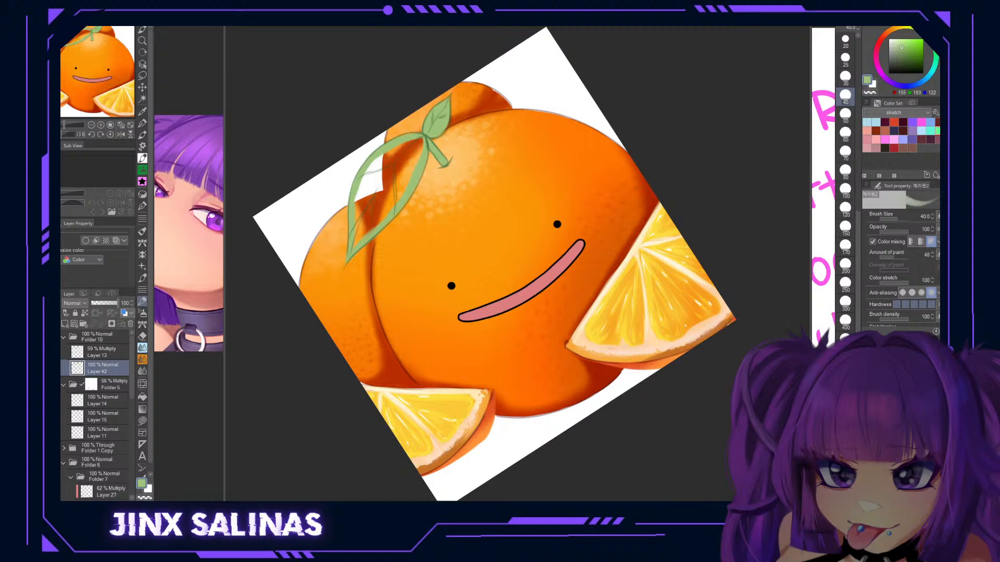
key(g)
click(407, 168)
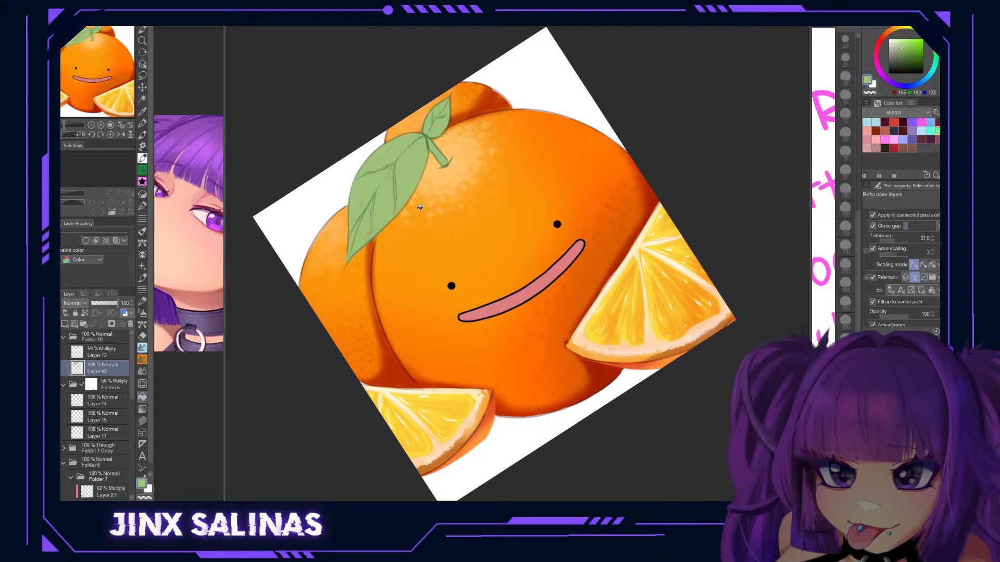
key(ctrl+z)
click(932, 250)
click(932, 250)
click(932, 250)
click(932, 251)
click(932, 250)
click(383, 222)
Touch up the flat green of the leaves and stem using the G-pen at sizes 100 and 30.
key(p)
click(845, 189)
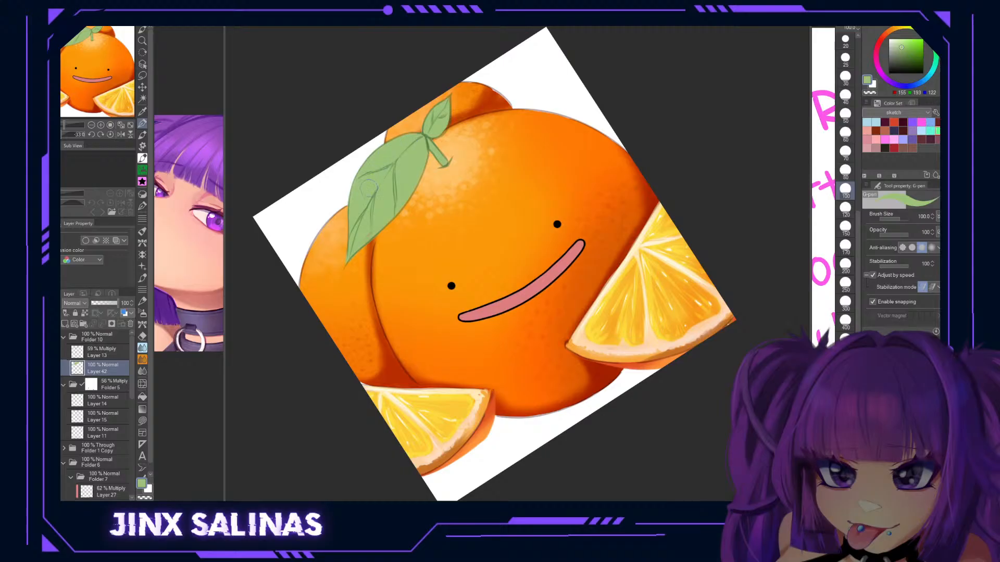
click(845, 75)
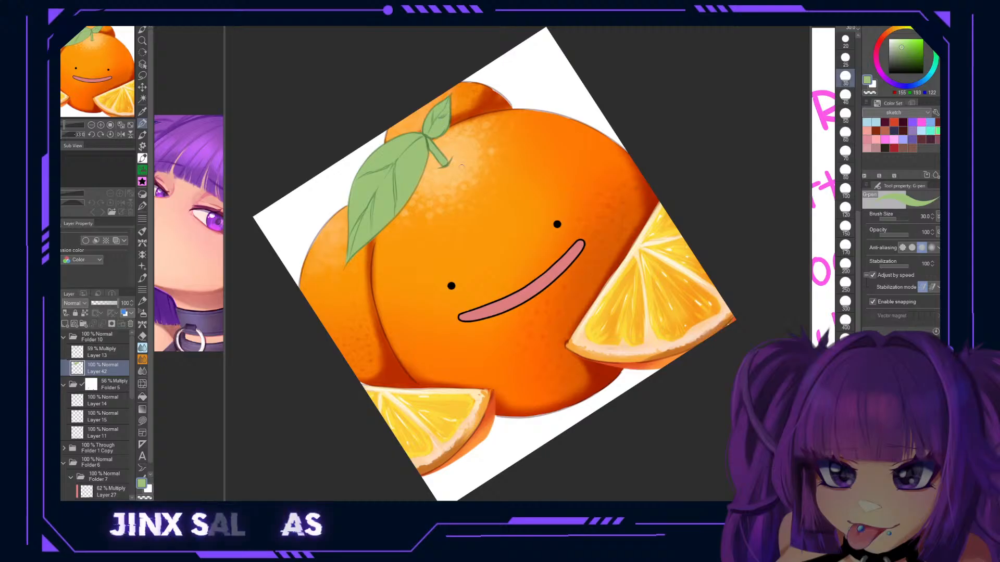
Add two clipped Normal layers above the flat green leaf layer.
click(65, 323)
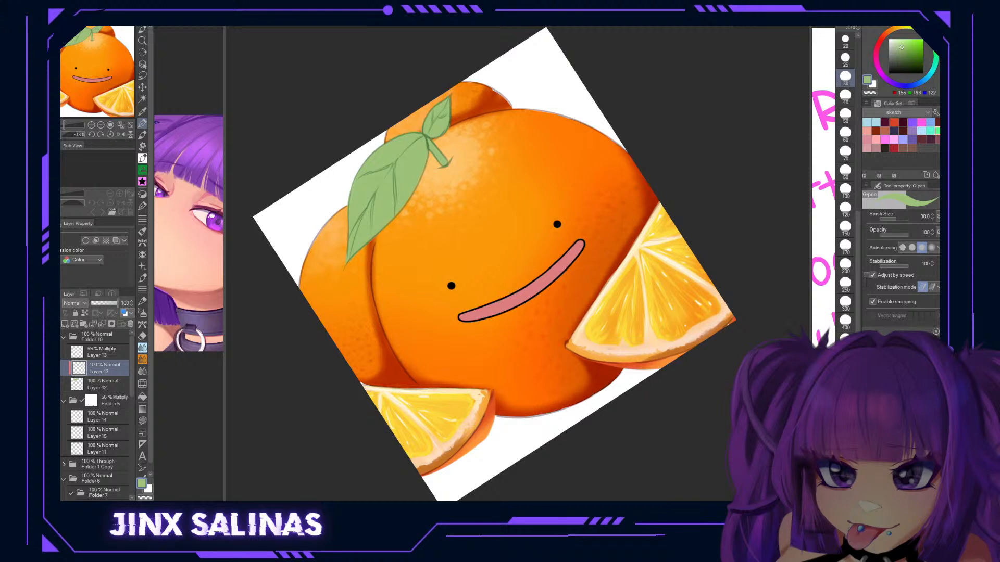
click(99, 385)
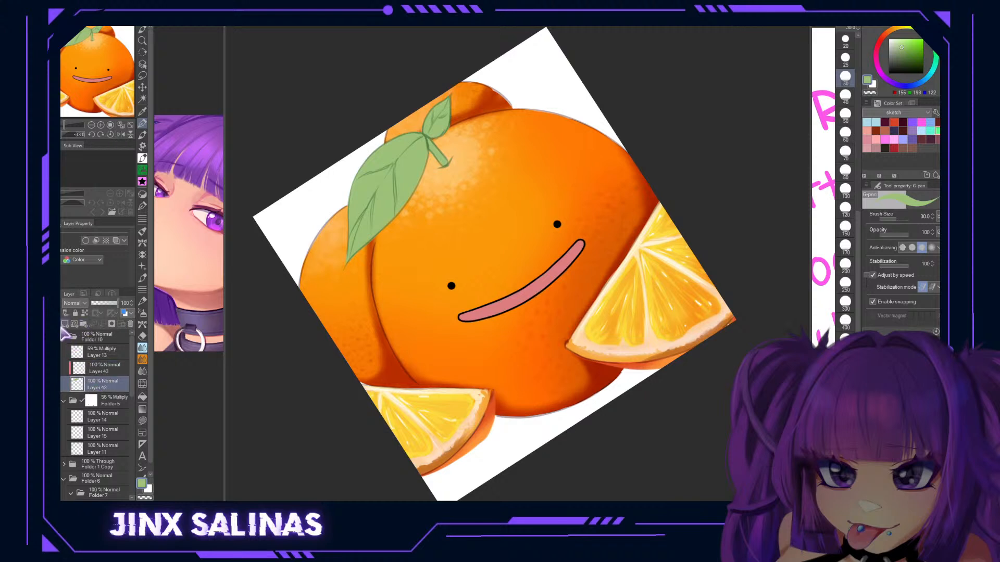
click(65, 324)
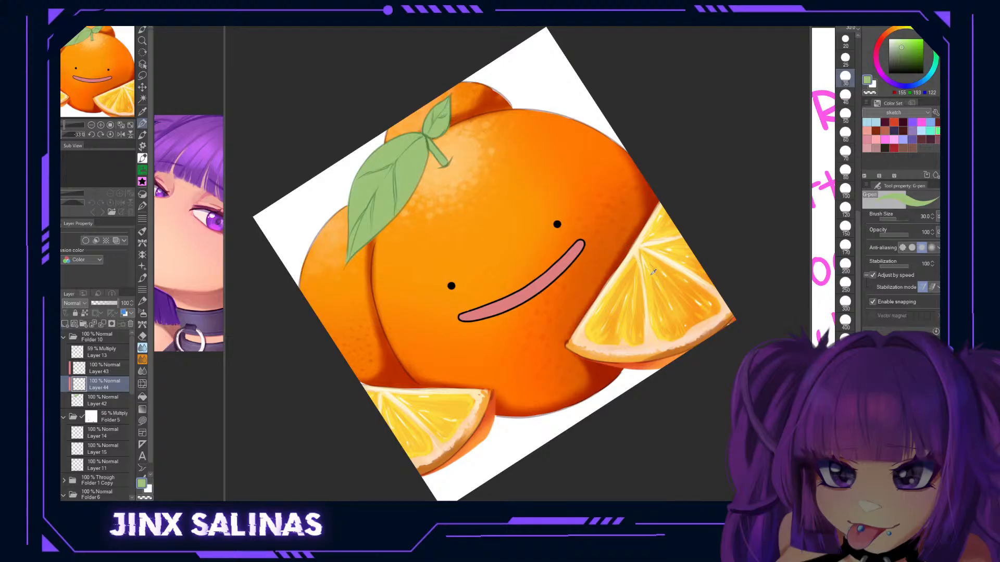
Airbrush a saturated green over the stem area and upper parts of both leaves using the Soft airbrush at size 1000.
alt+click(703, 316)
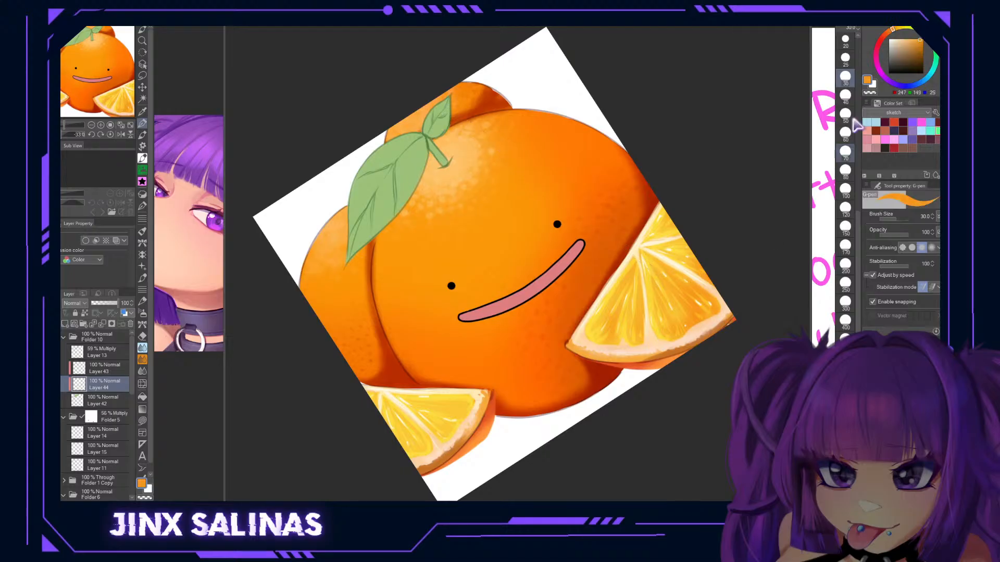
click(923, 36)
click(916, 50)
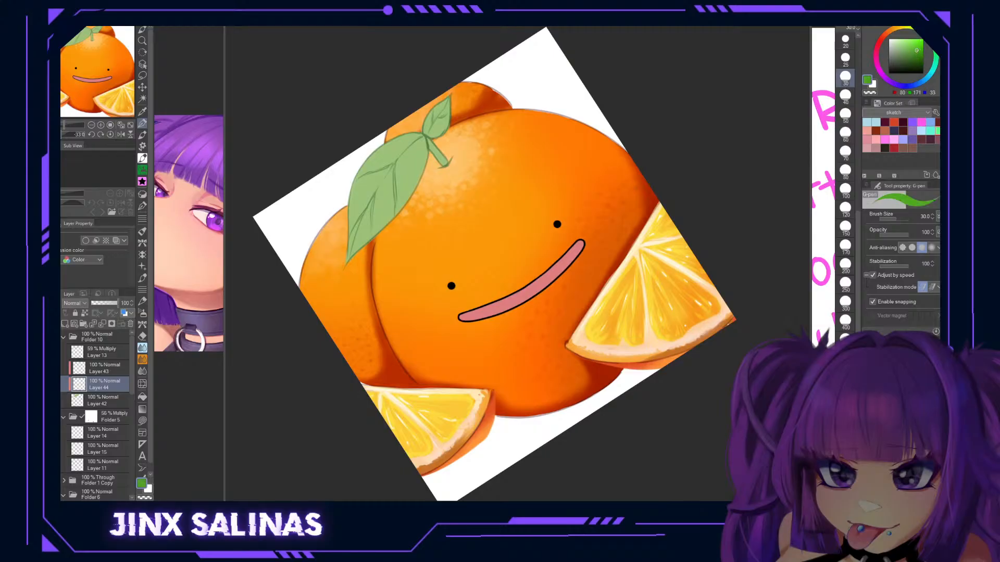
key(b)
click(845, 414)
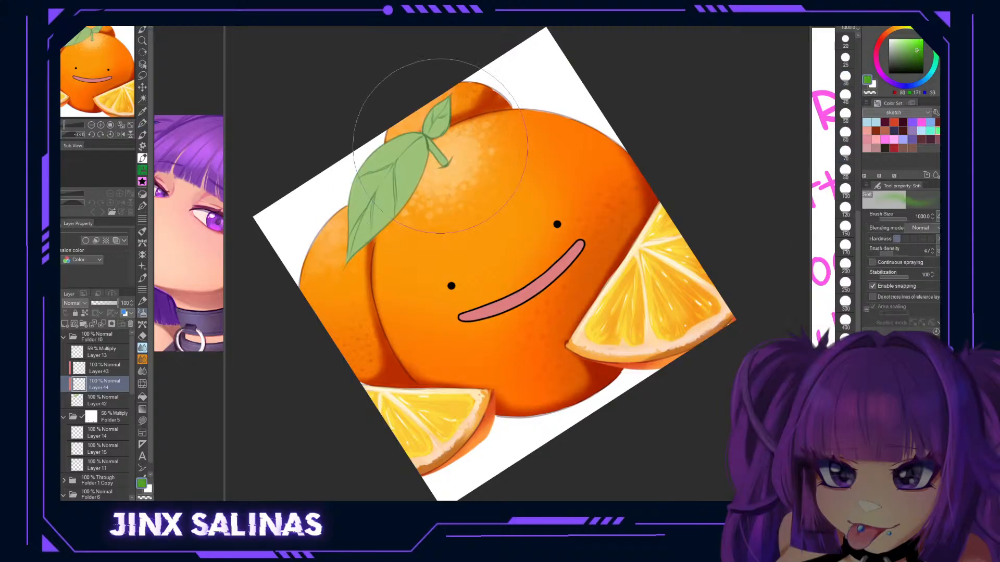
drag(440, 147, 459, 169)
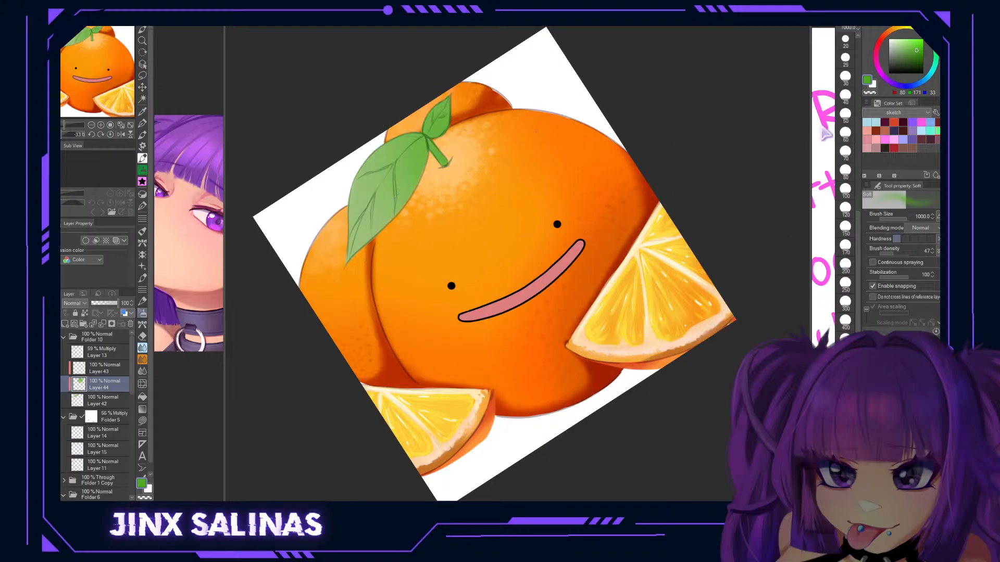
Airbrush yellow over the tip of the large leaf using the Soft airbrush at size 1000.
click(905, 27)
drag(907, 44, 898, 39)
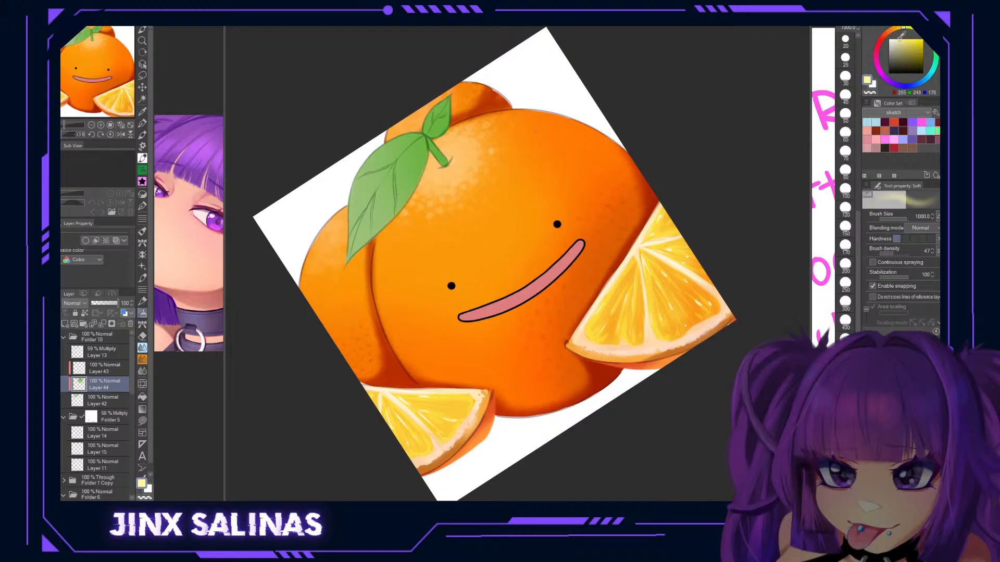
key(ctrl+z)
click(912, 39)
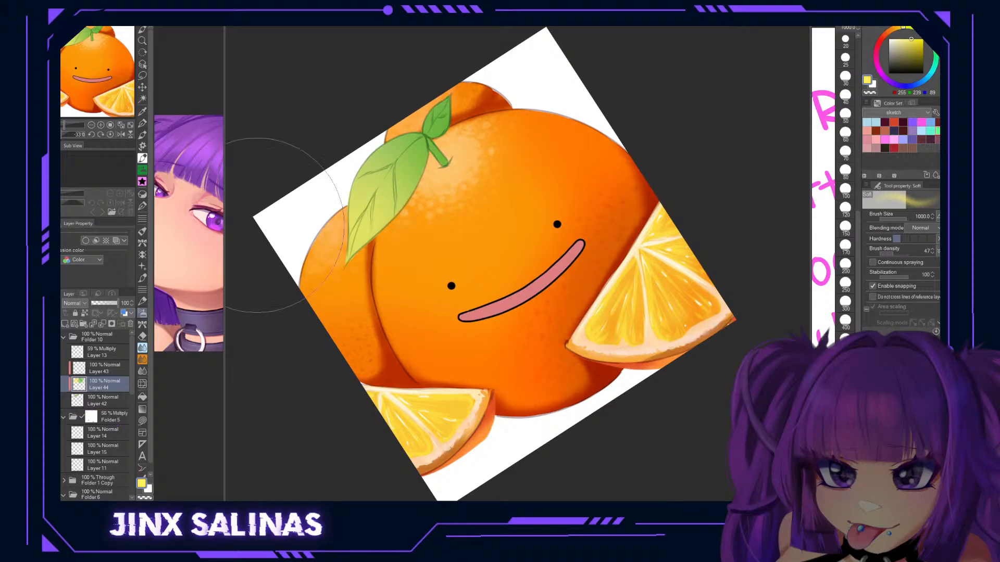
Try airbrushing lime green onto the large leaf with the Soft airbrush at size 400.
click(915, 30)
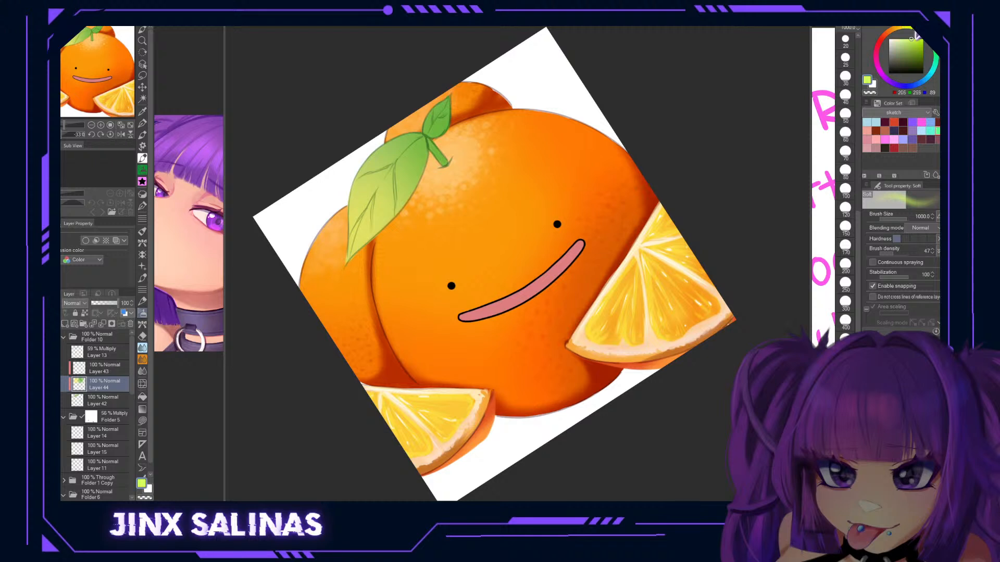
key(bracketleft)
key(bracketleft)
key(bracketleft)
click(846, 320)
drag(364, 171, 398, 179)
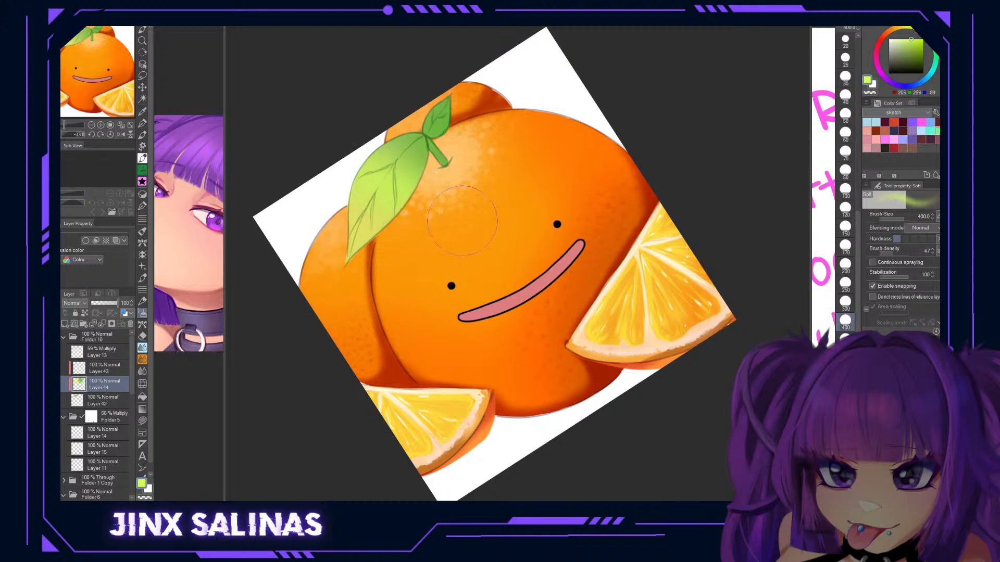
key(ctrl+z)
Airbrush a saturated yellow-green over the large leaf at size 400, setting the brush density to 23.
drag(921, 52, 923, 47)
drag(364, 145, 444, 210)
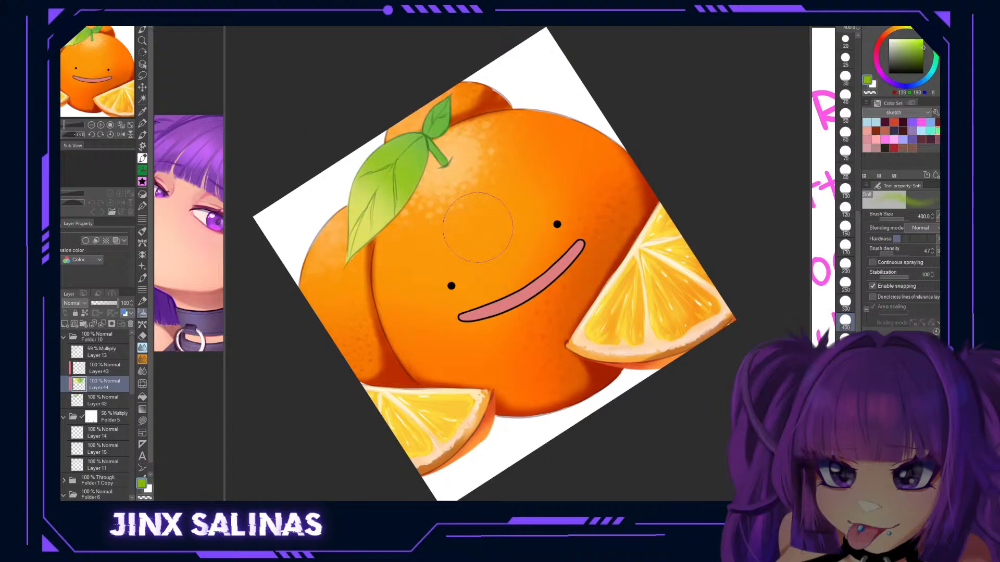
key(ctrl+z)
click(888, 254)
key(r)
drag(619, 164, 664, 208)
key(b)
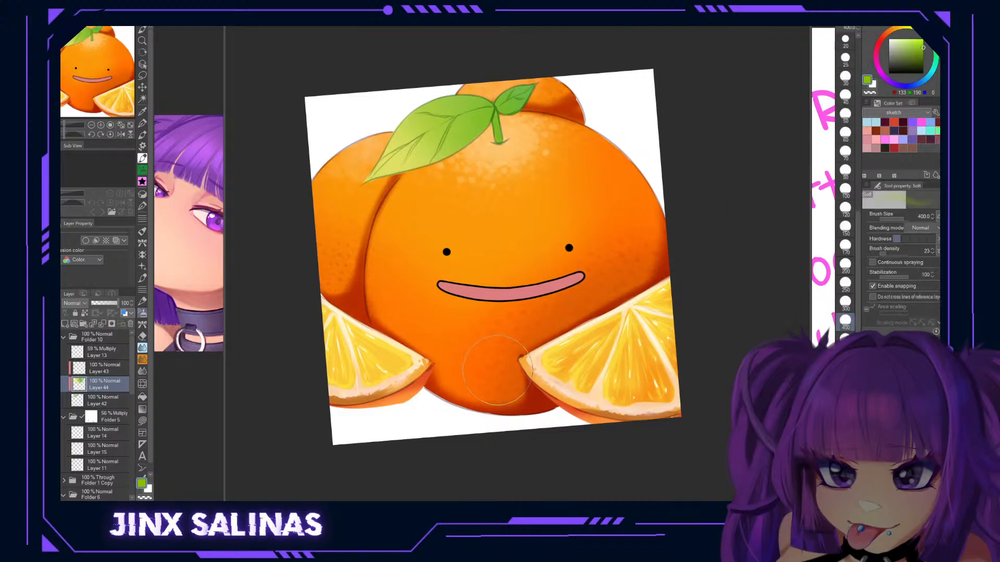
Liquify the whole leaf group, Folder 10, at size 600 to push the large leaf's tip outward.
click(111, 342)
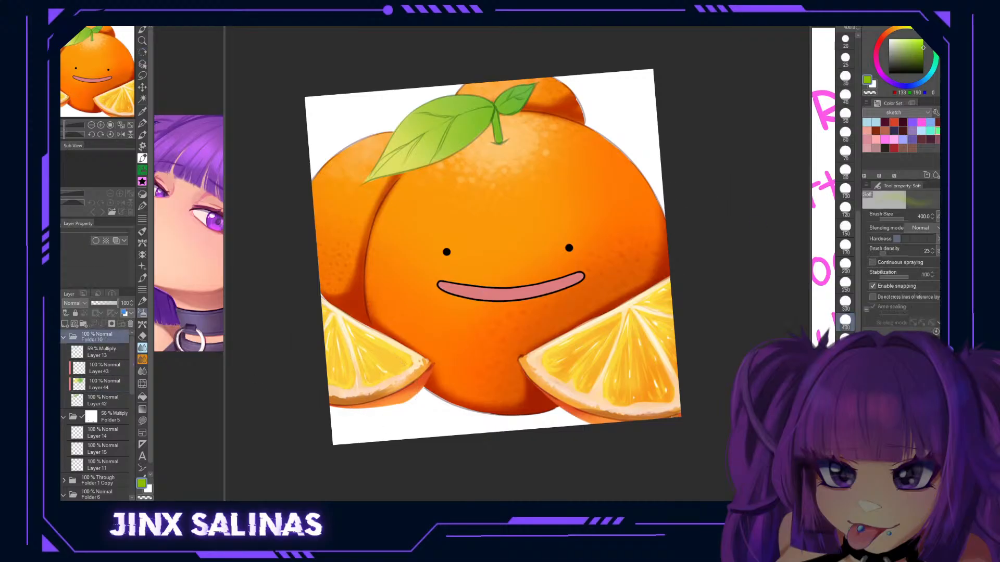
key(j)
mouse_move(350, 194)
mouse_down()
mouse_move(390, 246)
mouse_move(350, 190)
mouse_move(377, 213)
mouse_up()
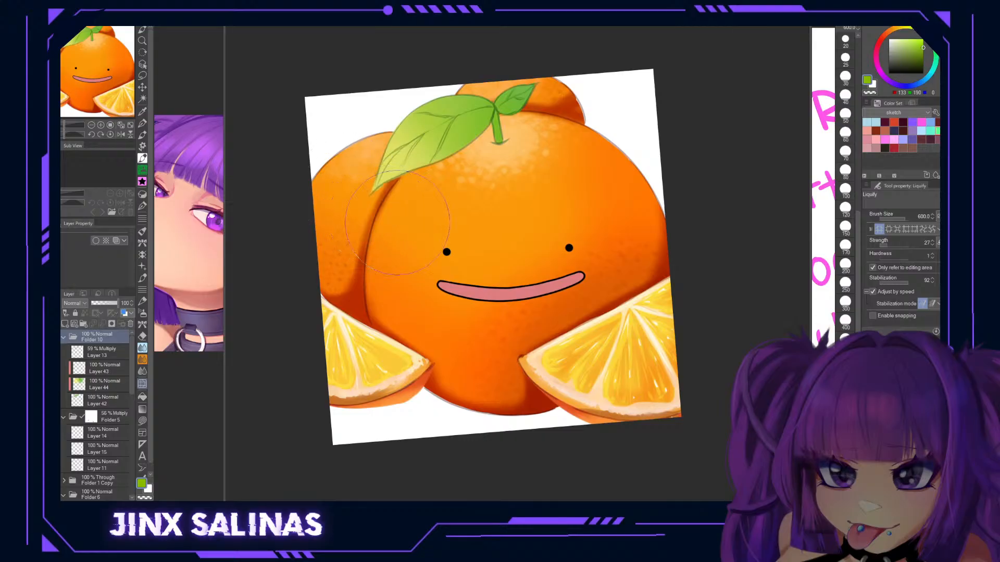
key(ctrl+z)
key(ctrl+z)
drag(368, 199, 344, 159)
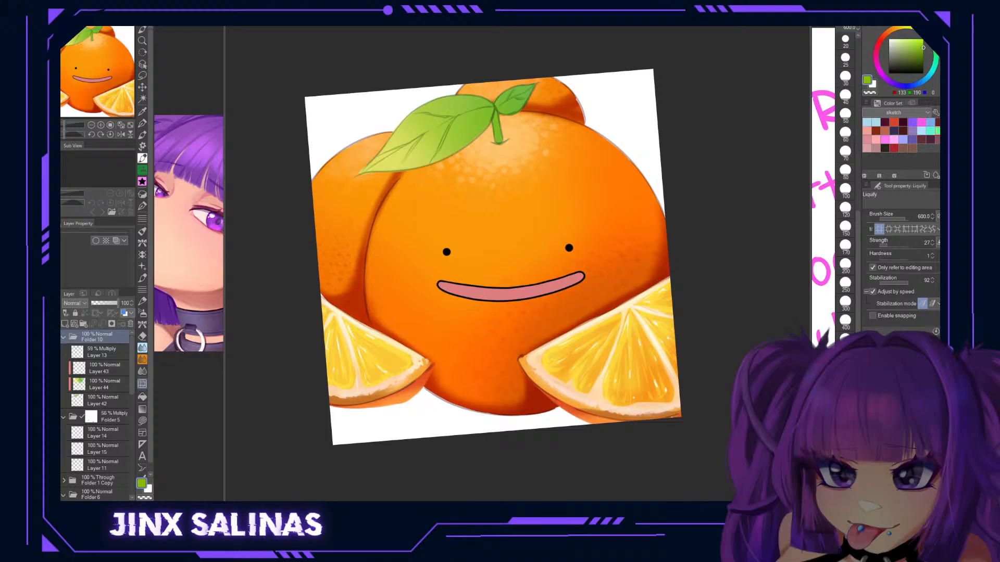
Add a clipped Normal layer directly above the airbrushed green Layer 44.
click(106, 371)
click(106, 385)
click(65, 324)
Paint yellow-green highlights on the leaves and stem at size 25, setting the highlight layer to Overlay at 62% opacity.
click(897, 41)
click(896, 39)
key(b)
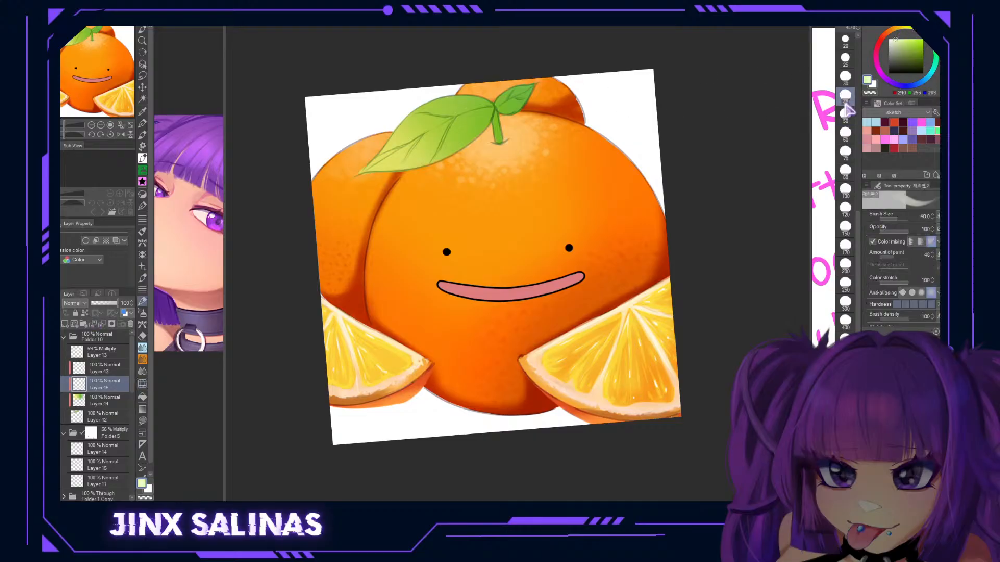
click(846, 57)
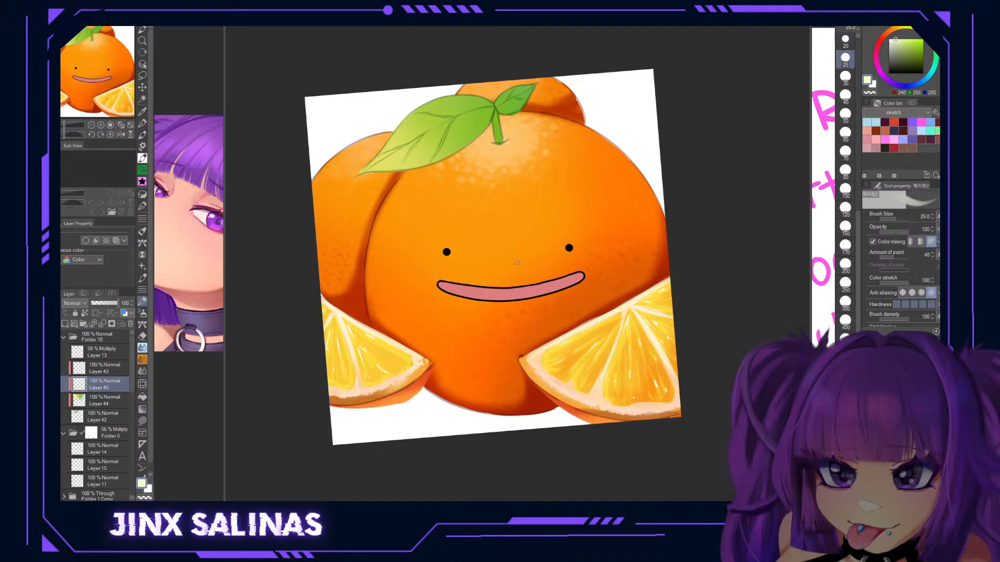
click(910, 40)
click(84, 157)
mouse_move(420, 134)
mouse_down()
mouse_move(476, 107)
mouse_move(467, 109)
mouse_up()
mouse_move(457, 149)
mouse_down()
mouse_move(505, 92)
mouse_move(529, 83)
mouse_move(521, 96)
mouse_move(536, 82)
mouse_move(509, 97)
mouse_up()
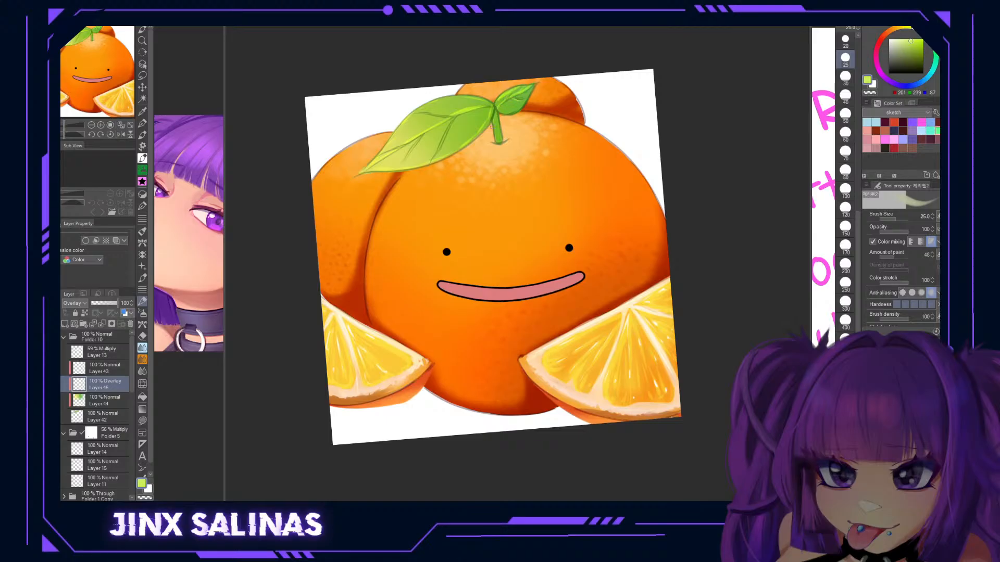
mouse_move(492, 125)
mouse_down()
mouse_move(497, 142)
mouse_move(499, 123)
mouse_up()
drag(111, 304, 107, 305)
Add a clipped layer below the Overlay layer and shade the leaves with sampled green, using the Soft airbrush at sizes 80, 60 and 25.
key(ctrl+shift+n)
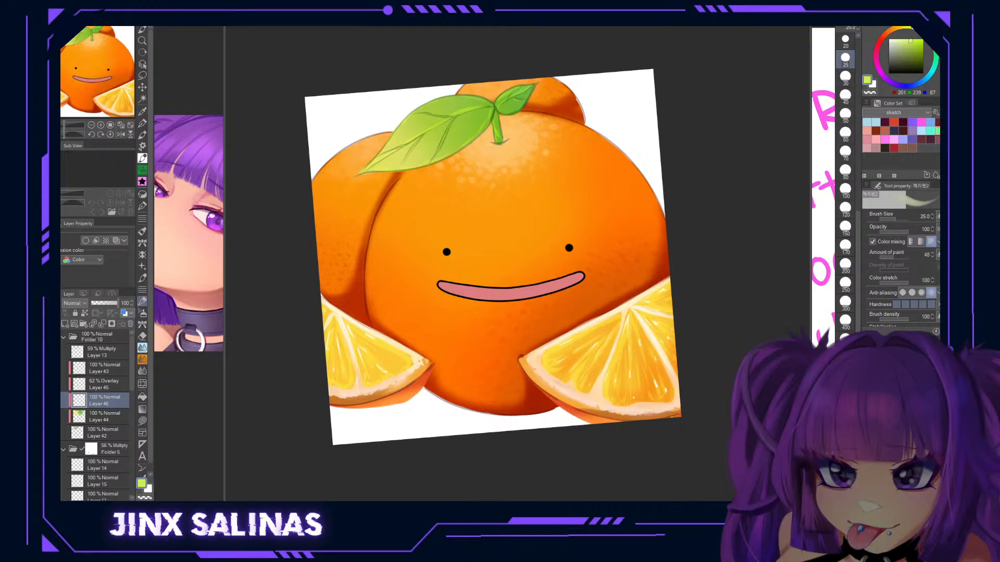
alt+click(475, 113)
key(b)
click(847, 173)
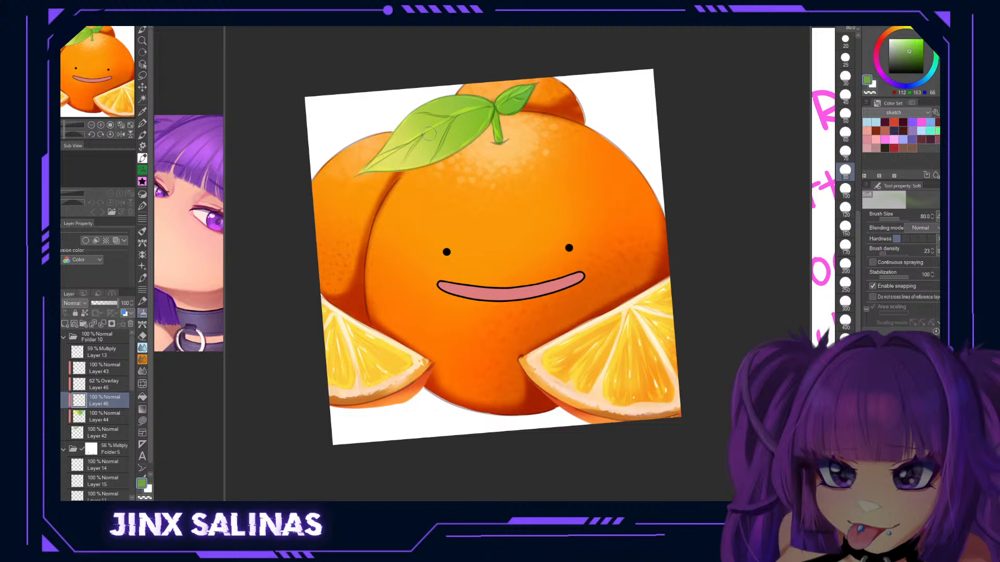
key(bracketleft)
key(bracketleft)
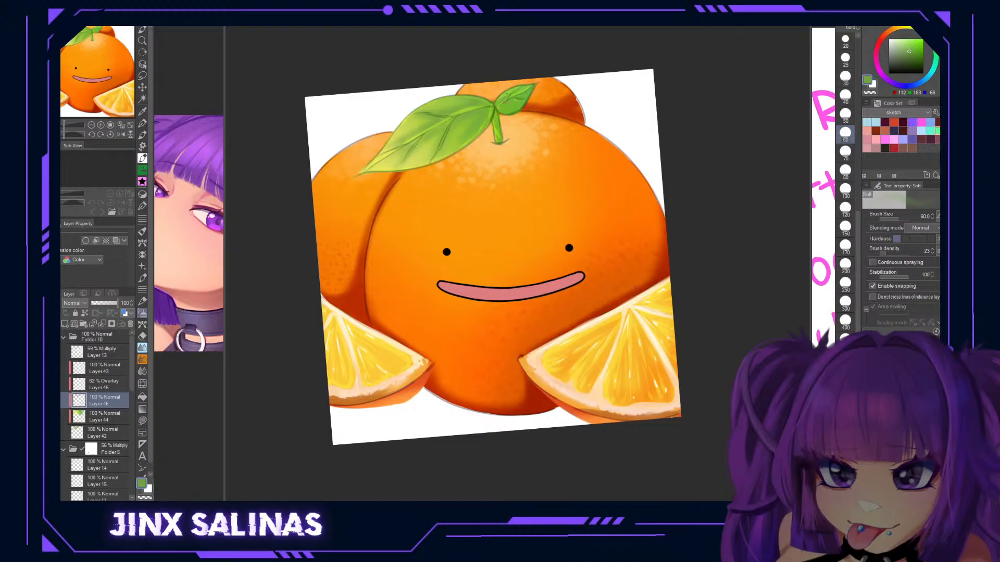
click(845, 57)
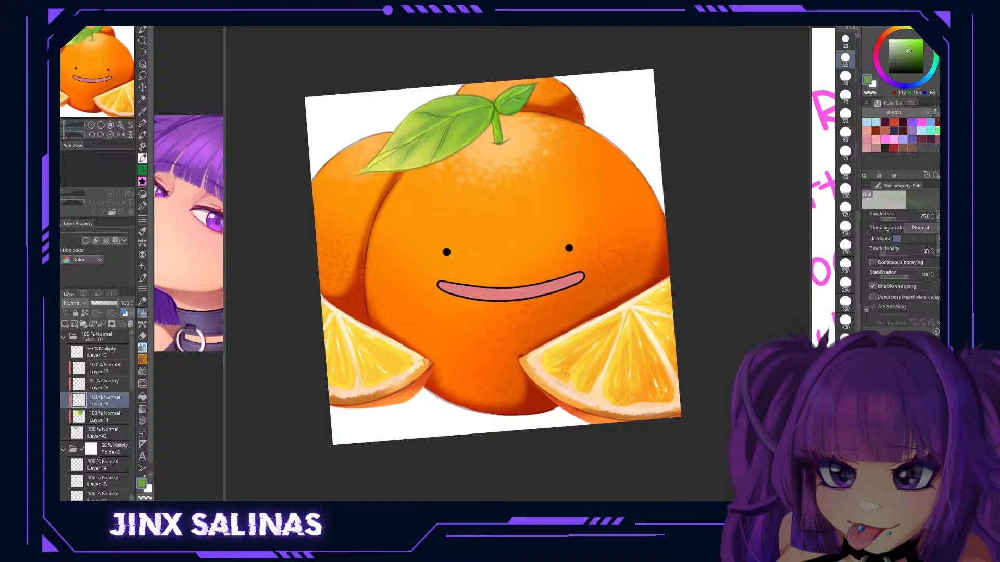
Set the Overlay highlight layer's opacity to 45%.
click(102, 384)
click(103, 304)
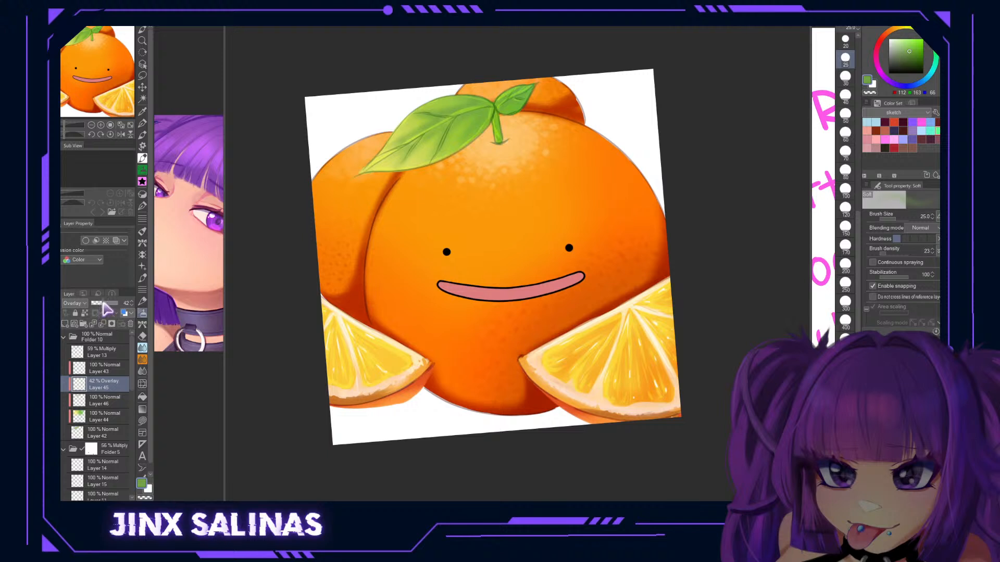
click(105, 304)
Blend sampled greens over the leaves on a new clipped layer with Flat Render at size 100 and Brick with Texture at size 80.
click(66, 323)
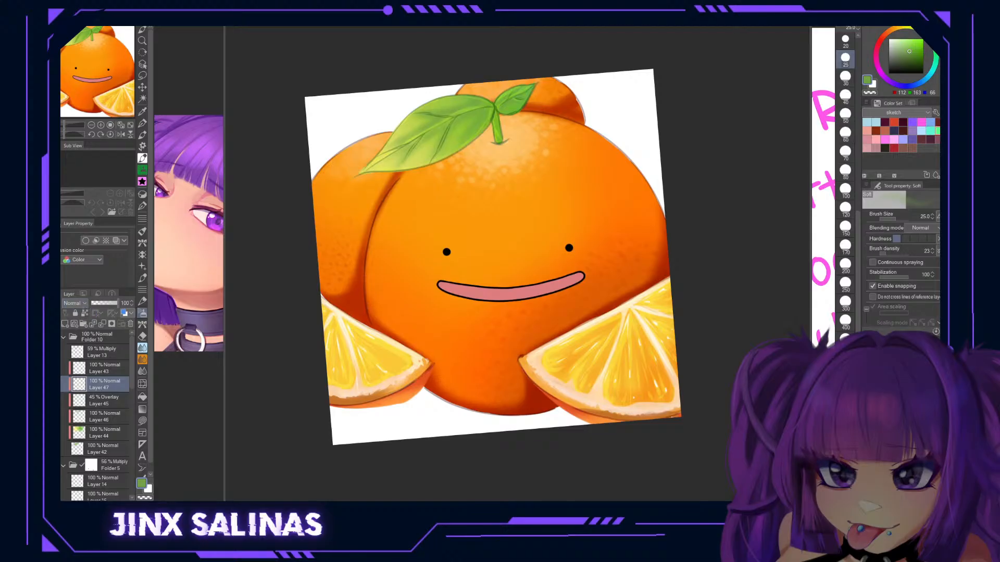
key(b)
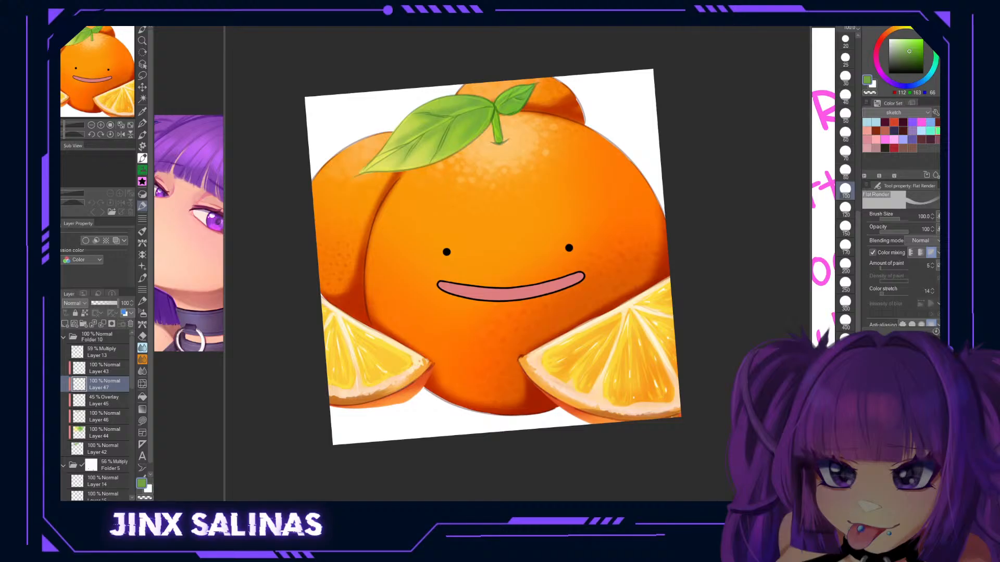
alt+click(411, 148)
drag(417, 153, 427, 145)
key(ctrl+z)
key(ctrl+z)
alt+click(424, 154)
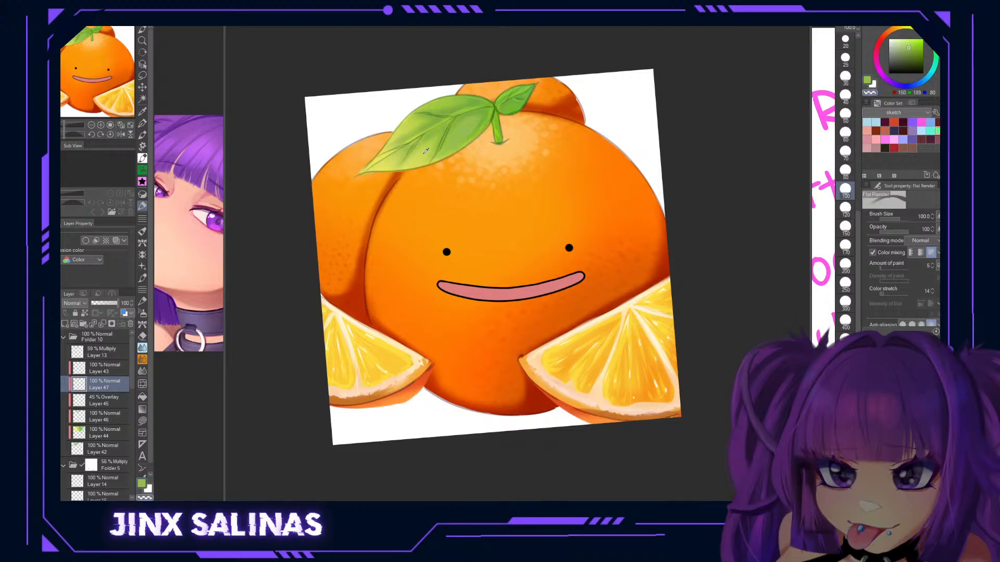
alt+click(466, 131)
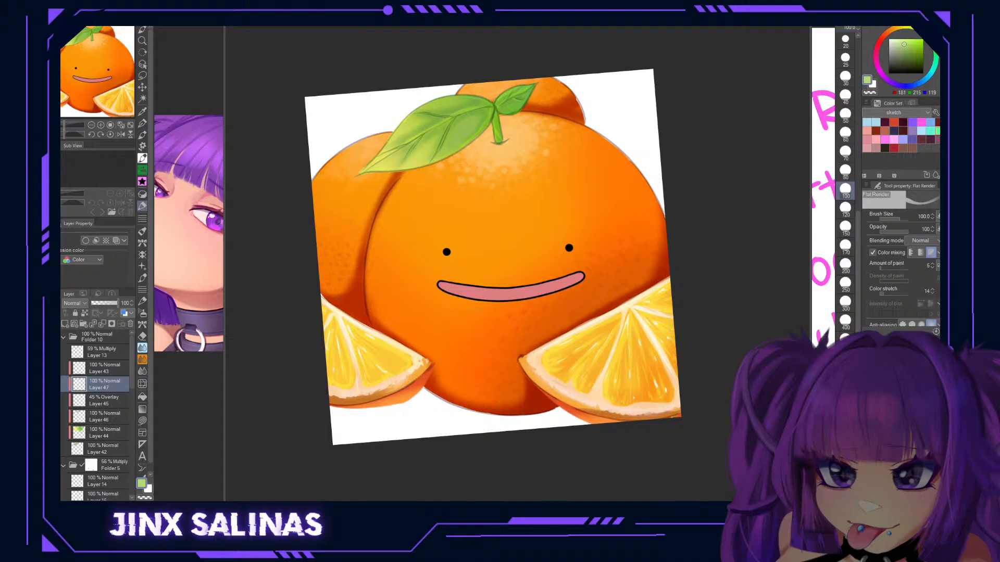
key(b)
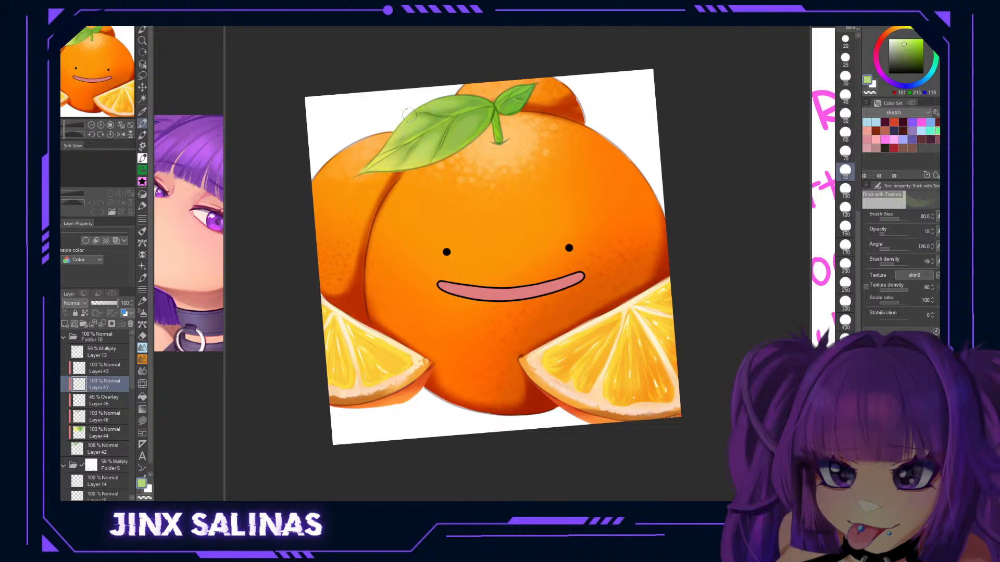
drag(509, 105, 528, 93)
Move Layer 47 above Layer 43 and set the Overlay highlight layer's opacity to 17%.
drag(116, 393, 116, 367)
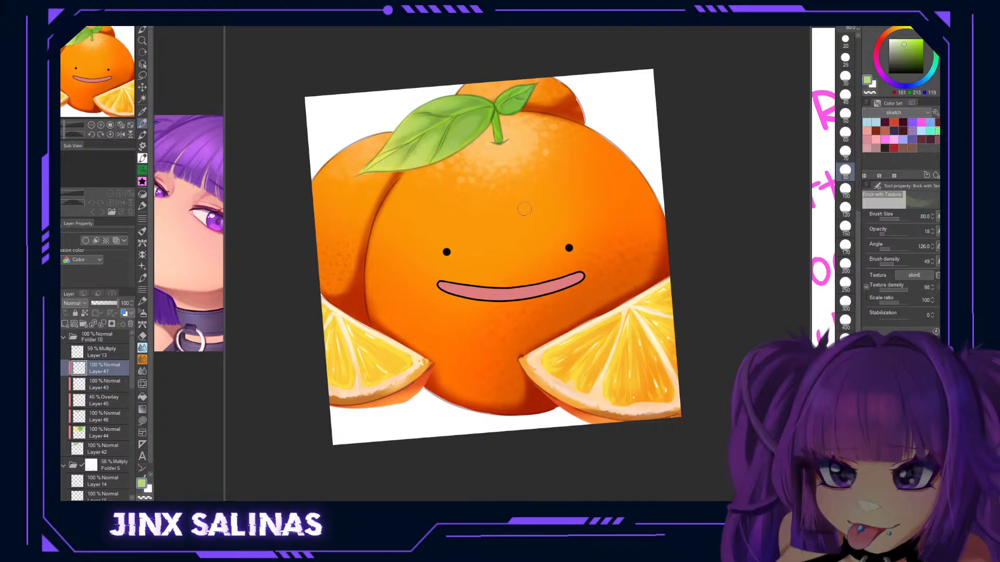
click(115, 400)
drag(103, 304, 95, 305)
Add bright yellow touches to the leaves on the Overlay layer with the Brick with Texture brush at size 20.
key(r)
mouse_move(638, 260)
mouse_down()
mouse_move(625, 327)
mouse_move(397, 368)
mouse_move(613, 322)
mouse_move(521, 354)
mouse_move(560, 328)
mouse_move(570, 333)
mouse_up()
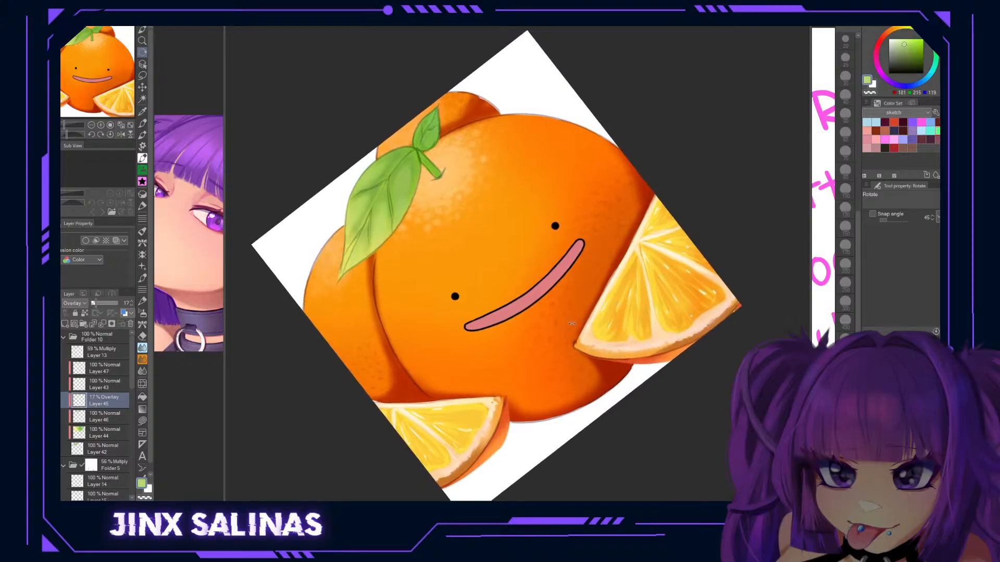
key(b)
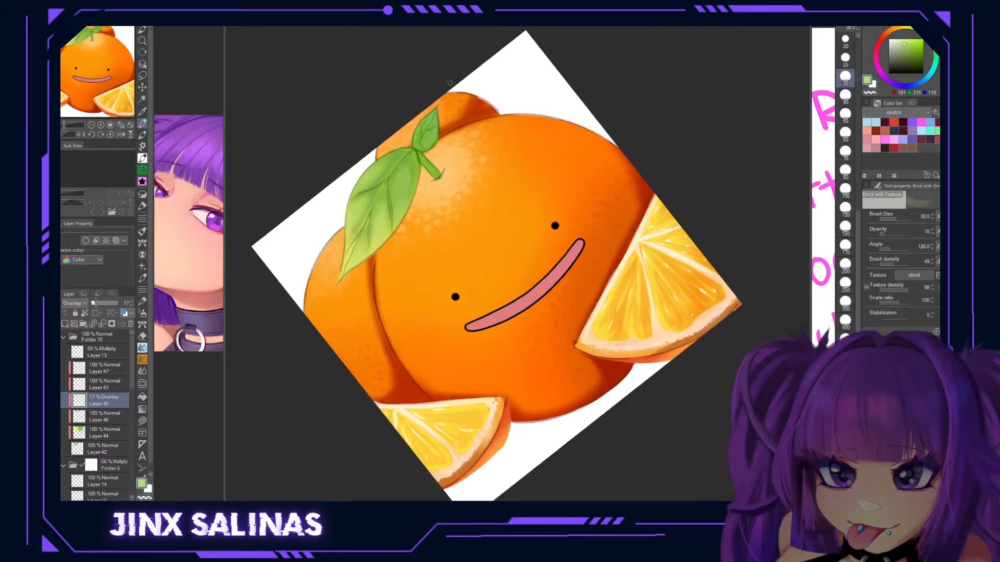
click(907, 28)
click(908, 39)
click(845, 41)
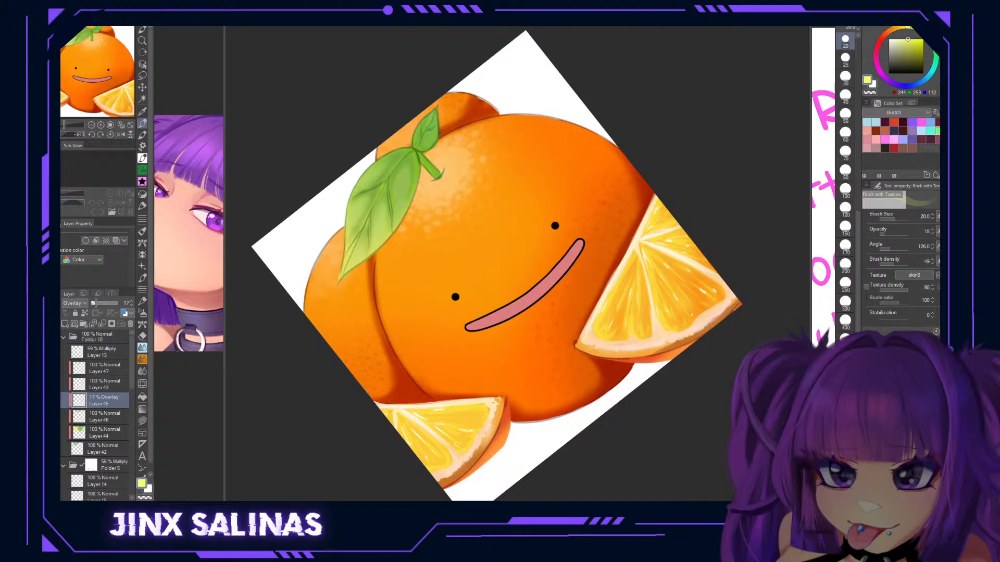
Sample a mid green from the large leaf and add a new clipped layer above Layer 46.
alt+click(403, 203)
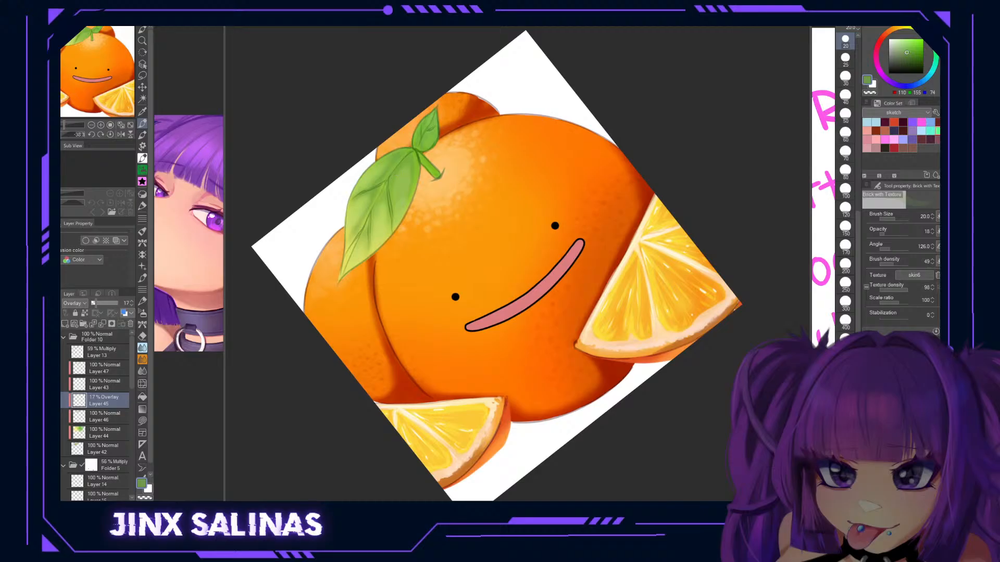
click(112, 416)
click(65, 324)
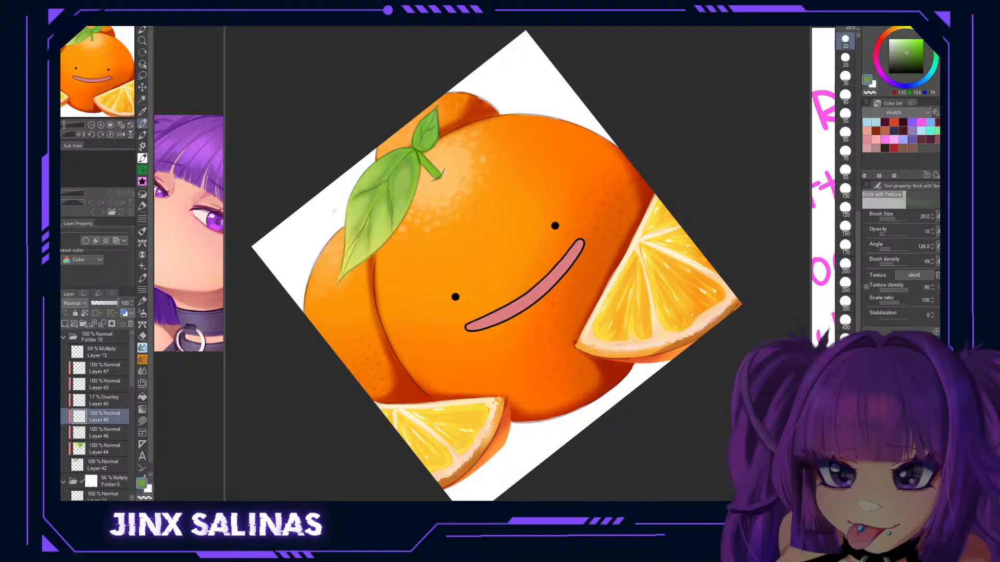
Paint sampled green detail along the large leaf on Layer 47 with the Brick with Texture brush at size 20.
click(110, 383)
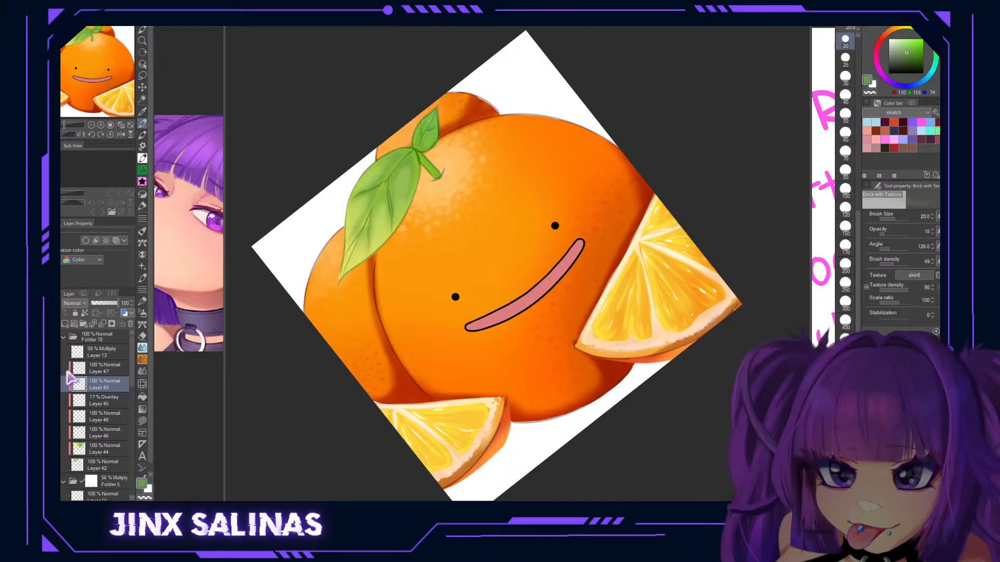
click(102, 368)
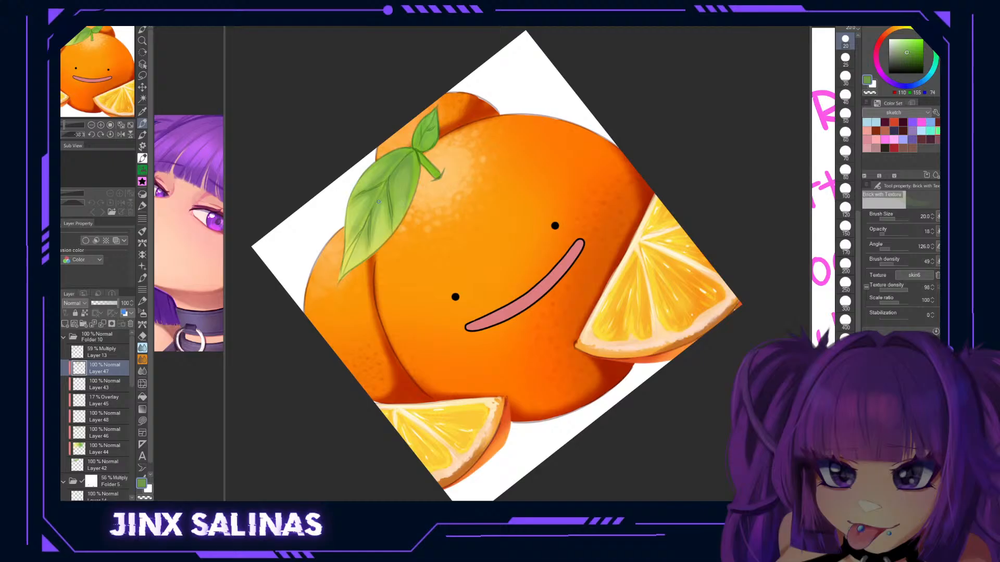
drag(357, 240, 346, 264)
Add a layer mask to the leaf group, Folder 10, and switch the Brick with Texture brush to transparent colour.
key(r)
mouse_move(625, 242)
mouse_down()
mouse_move(470, 368)
mouse_move(532, 378)
mouse_move(623, 289)
mouse_move(624, 251)
mouse_up()
key(b)
click(112, 333)
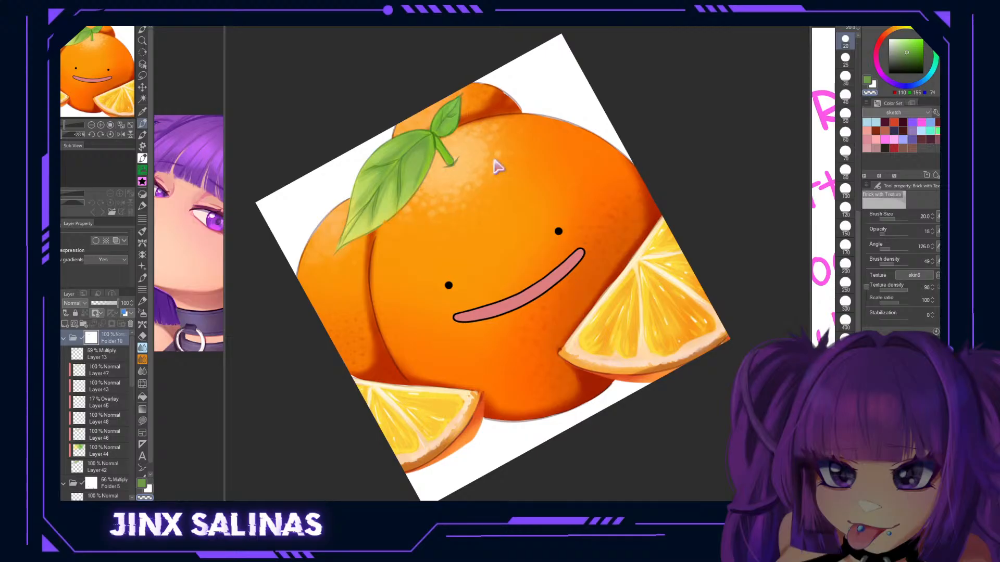
Touch up the large leaf's edge on Layer 13 in dark green with the Brick with Texture brush at size 10, opacity 51.
click(123, 353)
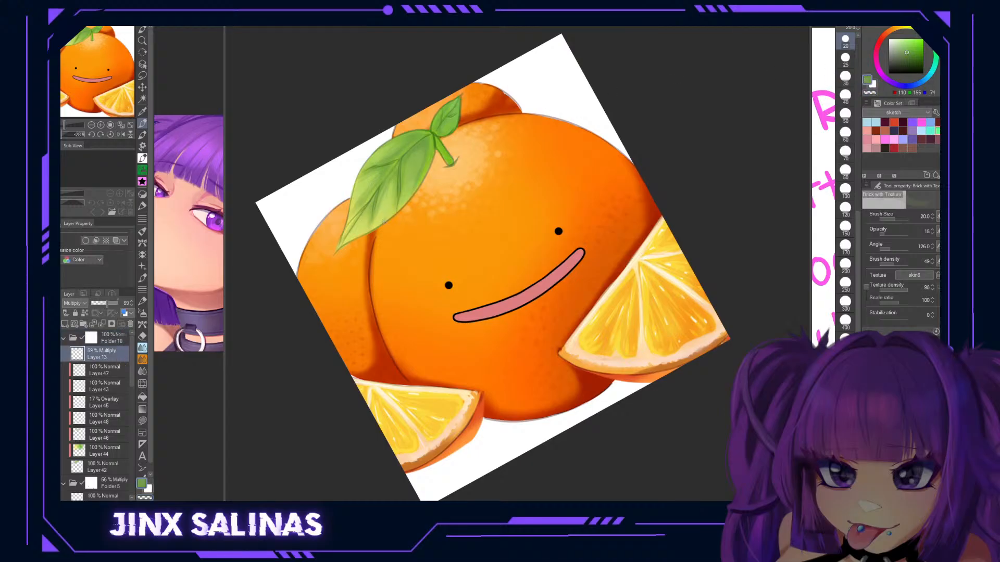
click(845, 76)
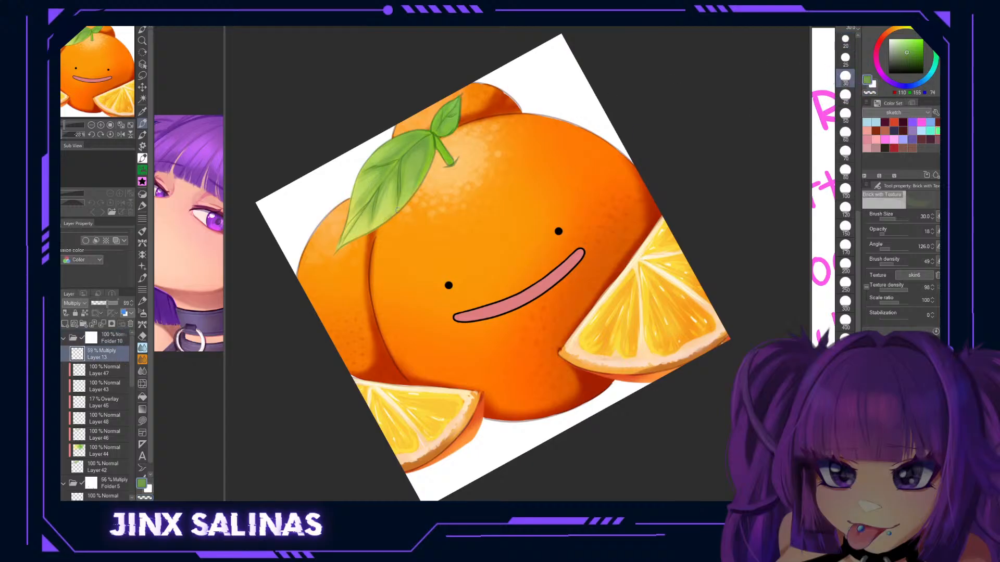
click(845, 58)
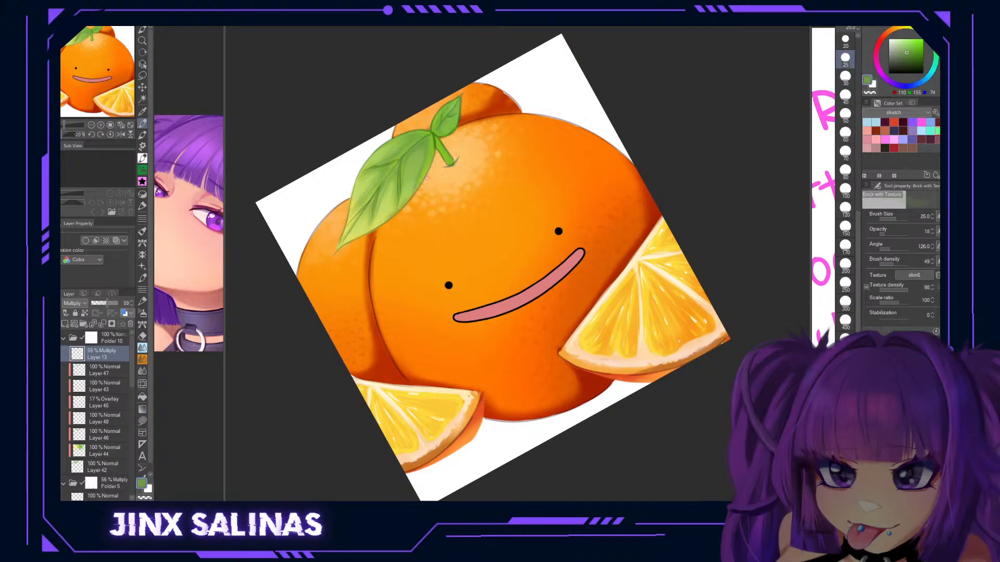
scroll(846, 156, up, 5)
click(845, 247)
click(905, 64)
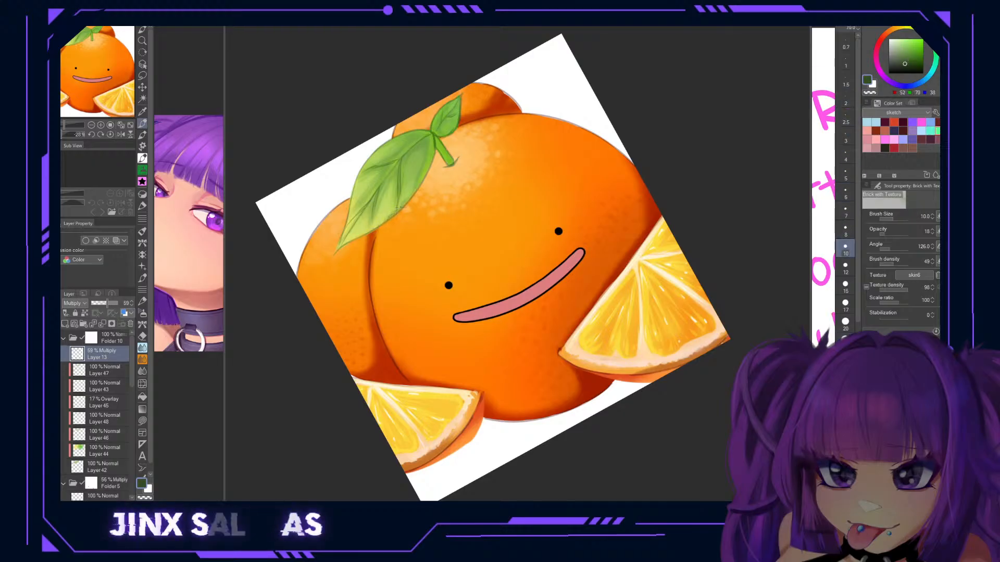
alt+click(436, 134)
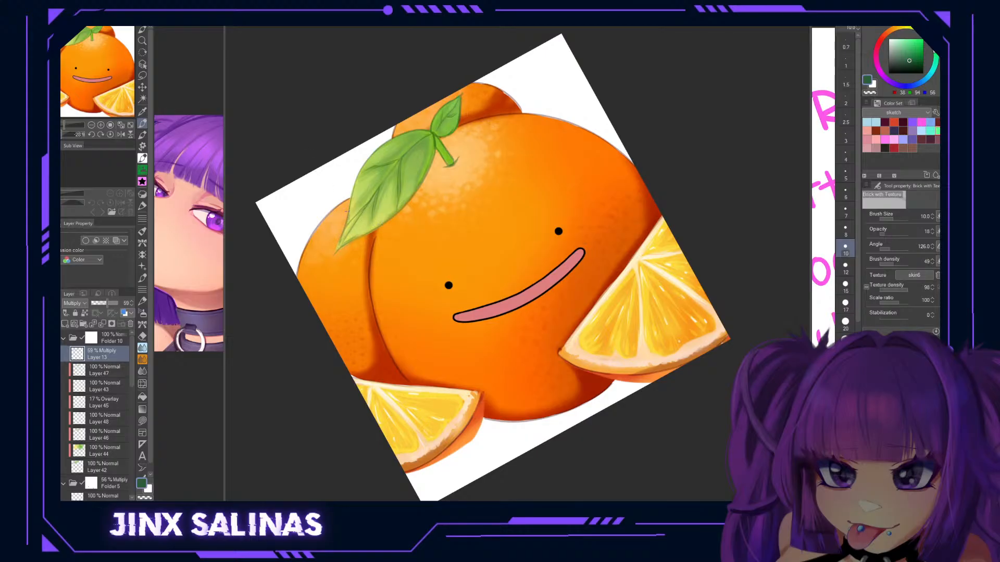
drag(889, 230, 895, 227)
drag(352, 205, 348, 219)
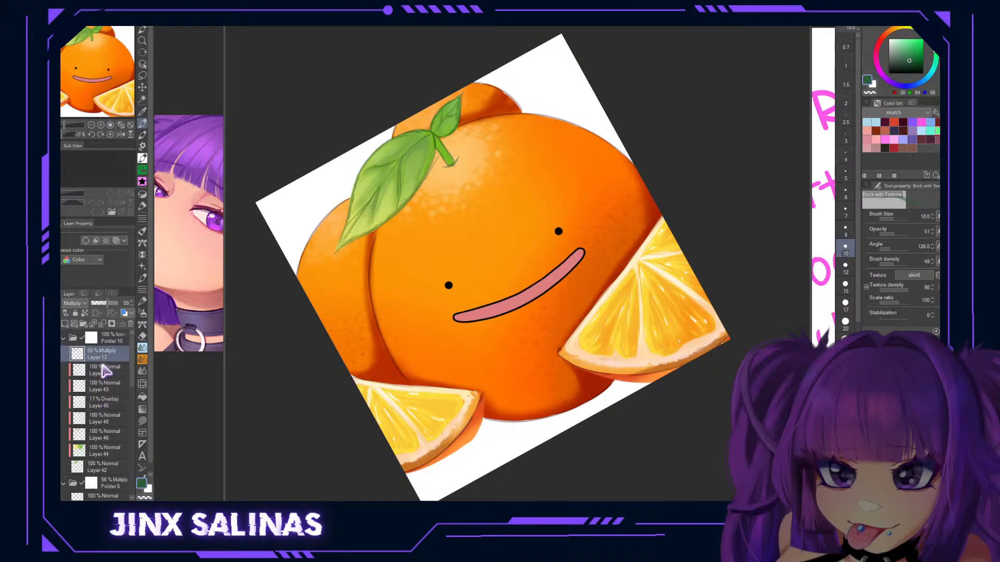
Add a Multiply layer between the leaf folder and Folder 5, and ready the colour-mixing pen at size 20.
scroll(109, 466, down, 1)
click(110, 469)
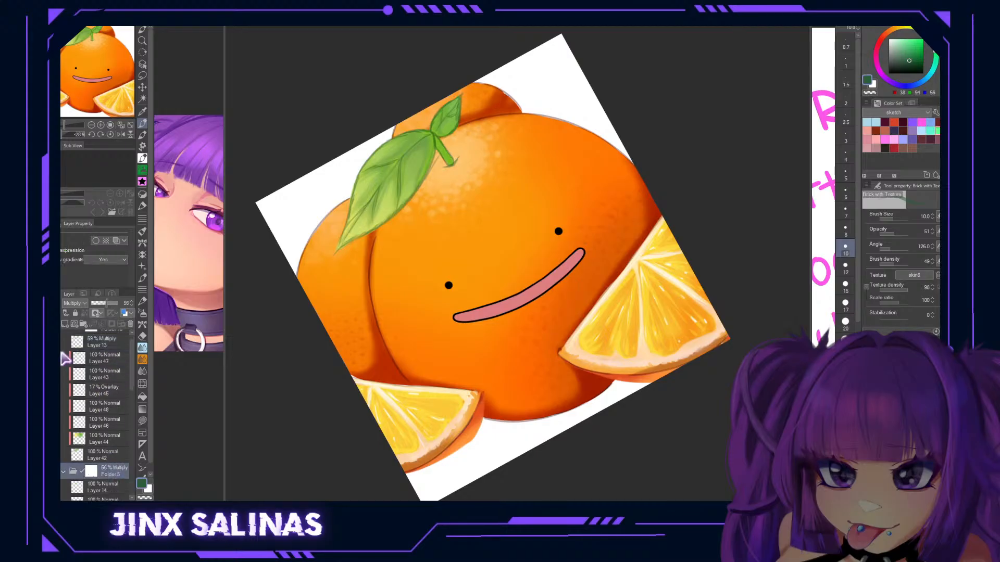
click(66, 324)
drag(104, 492, 108, 470)
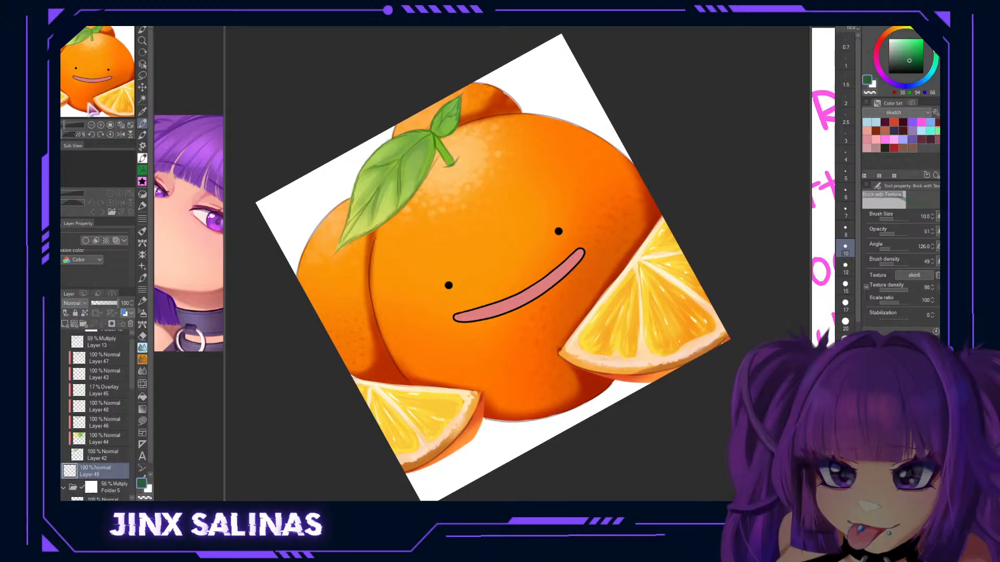
click(83, 72)
key(p)
click(845, 248)
click(845, 322)
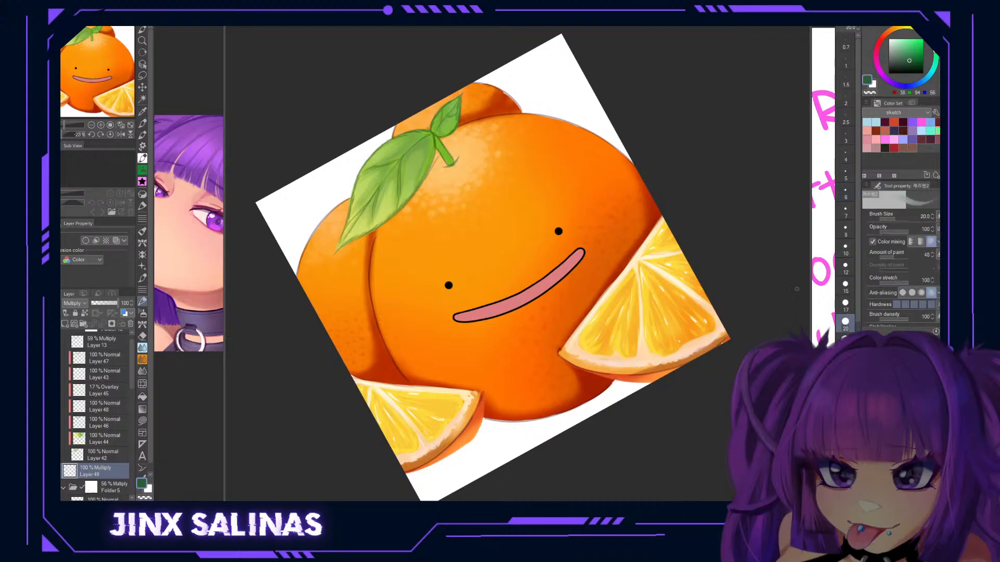
Paint a solid dark green cast shadow shape on the orange just beneath the large leaf.
mouse_move(442, 176)
mouse_down()
mouse_move(375, 256)
mouse_move(399, 213)
mouse_up()
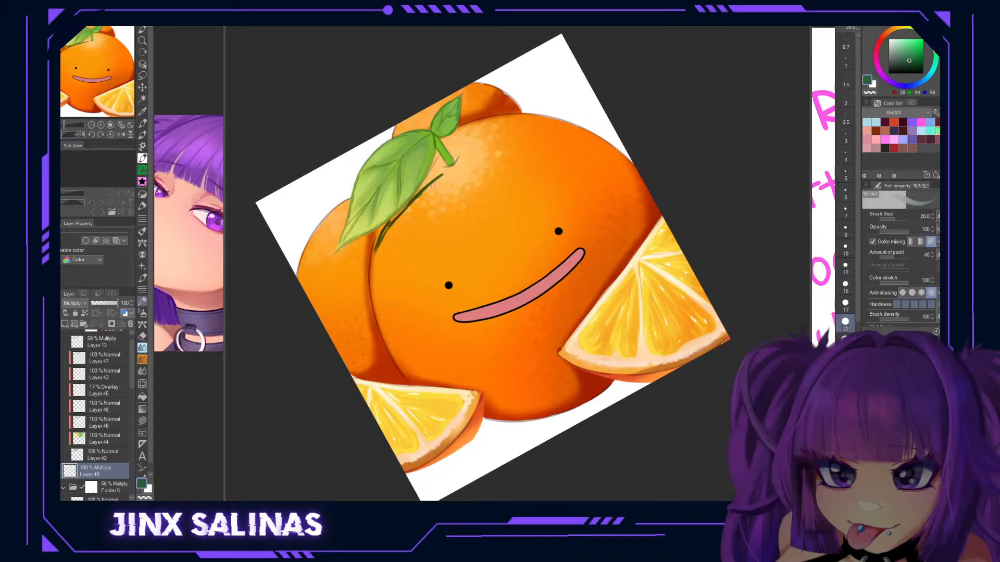
drag(444, 177, 384, 237)
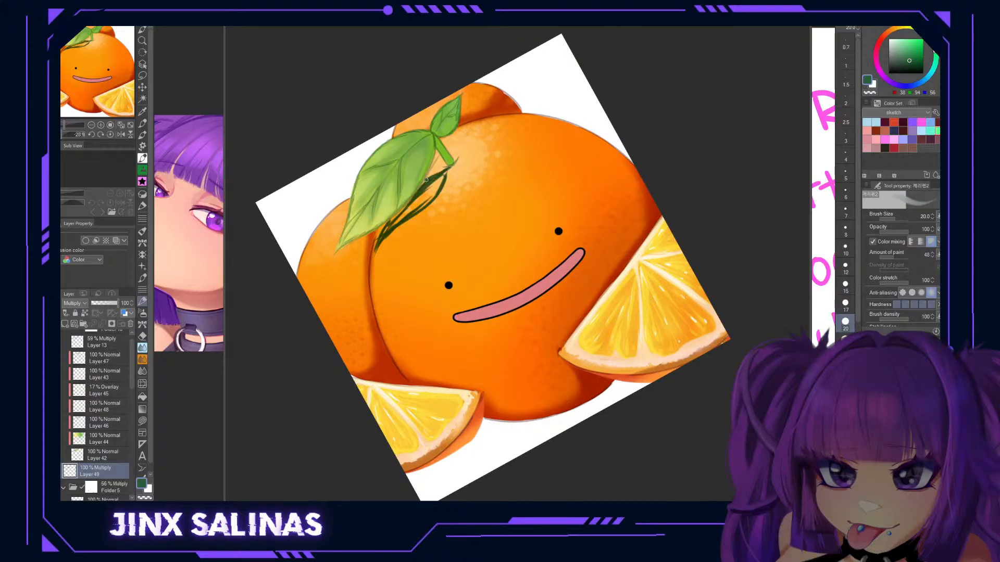
drag(409, 203, 372, 257)
drag(387, 231, 435, 193)
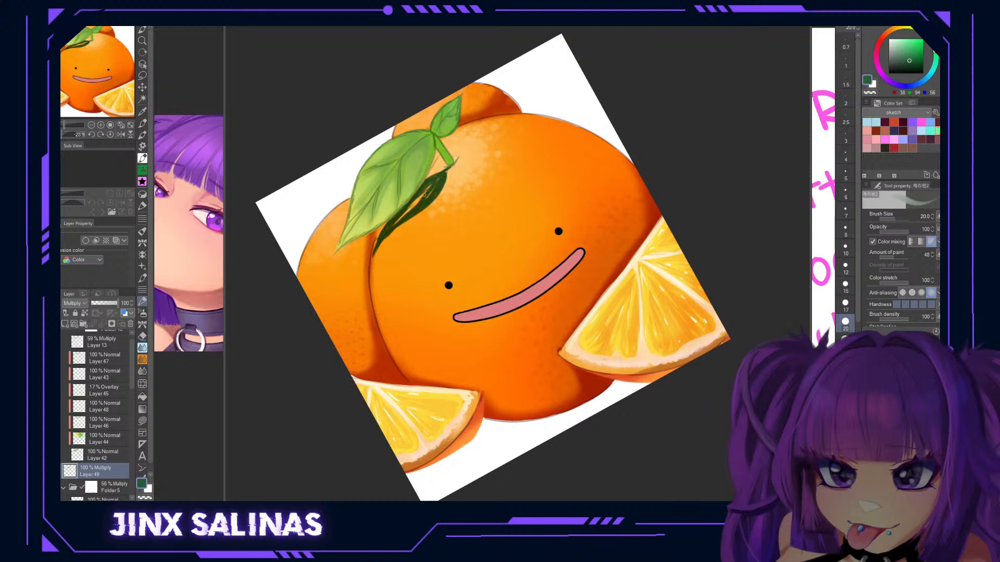
drag(424, 190, 409, 207)
drag(409, 209, 394, 224)
drag(369, 252, 376, 249)
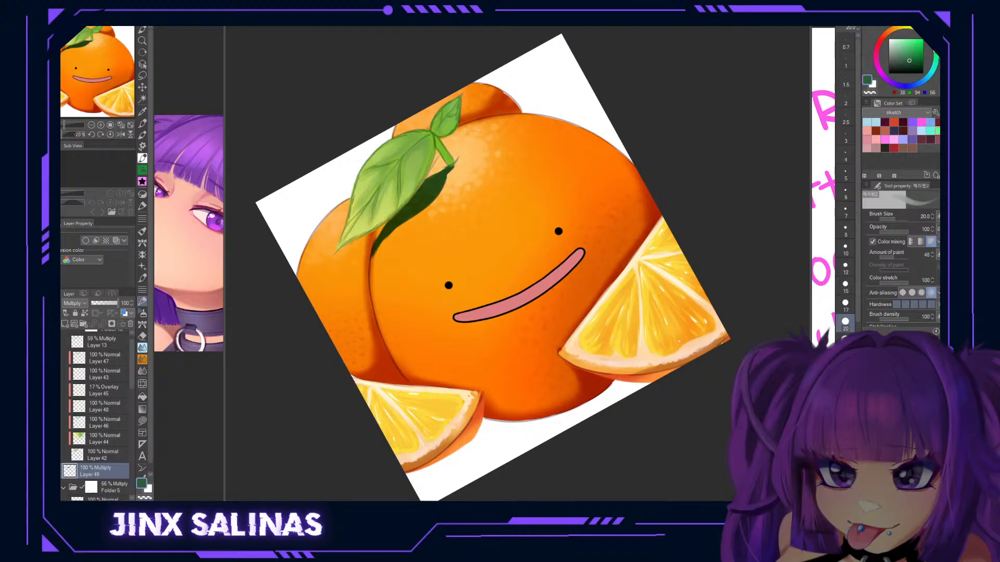
Reset the canvas rotation, lower Layer 49's opacity to 51%, and set the Finger tip blender to opacity 100 and color stretch 22.
click(110, 134)
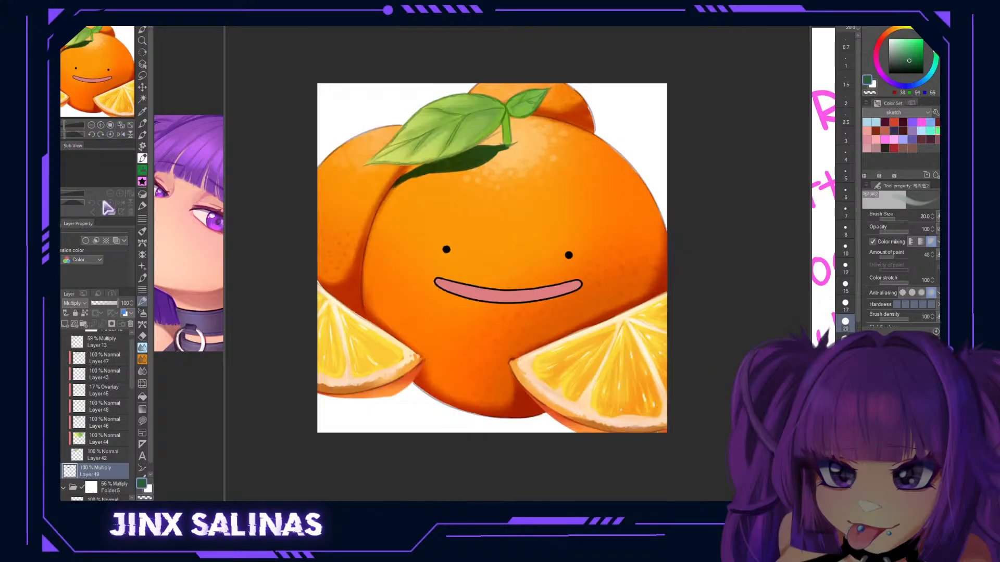
click(102, 304)
click(105, 304)
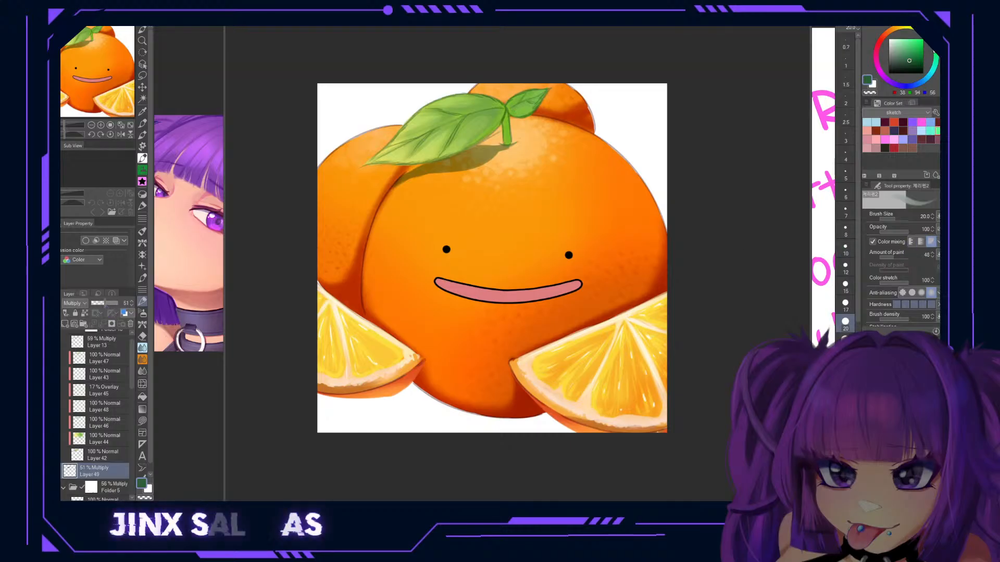
key(j)
key(j)
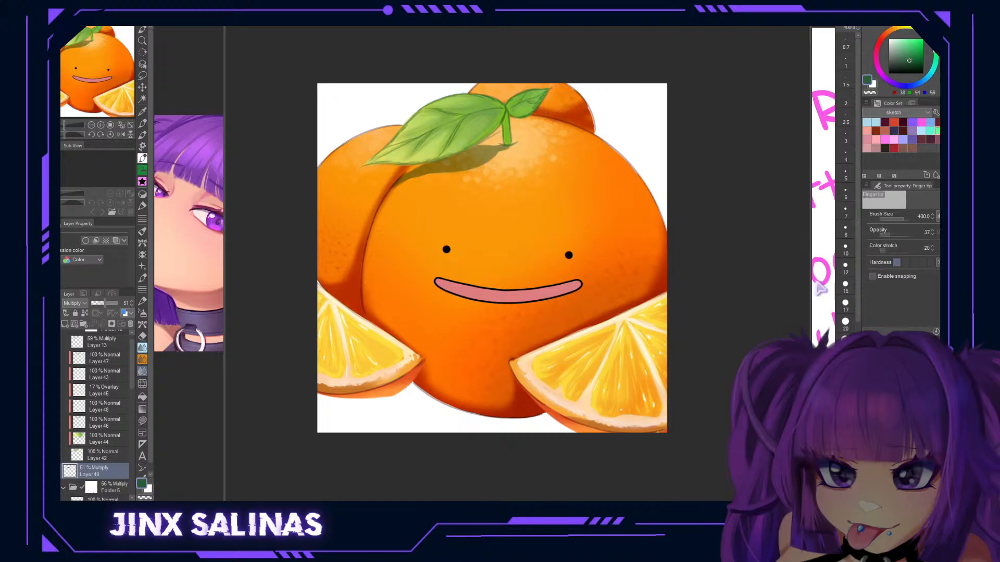
drag(893, 250, 919, 254)
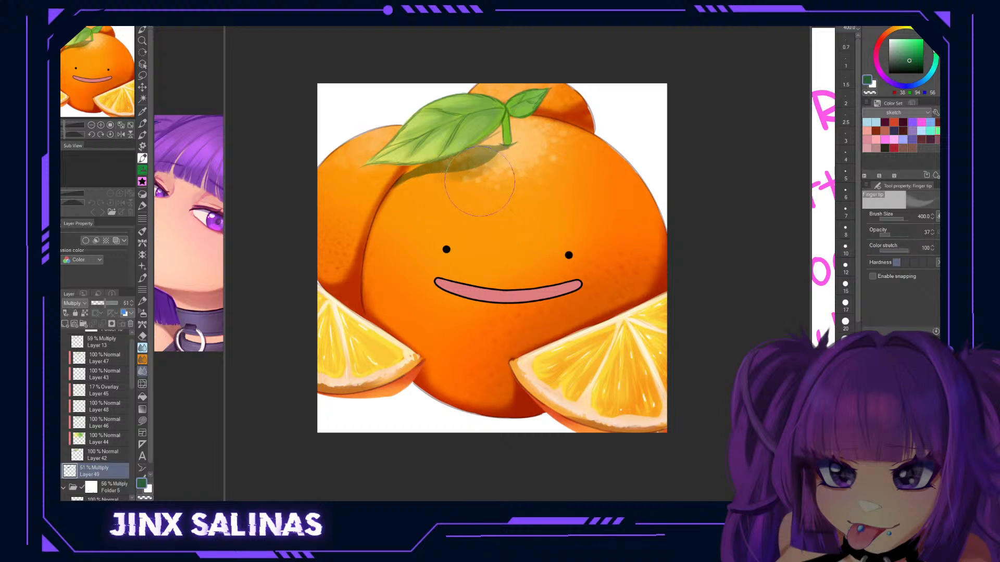
click(908, 264)
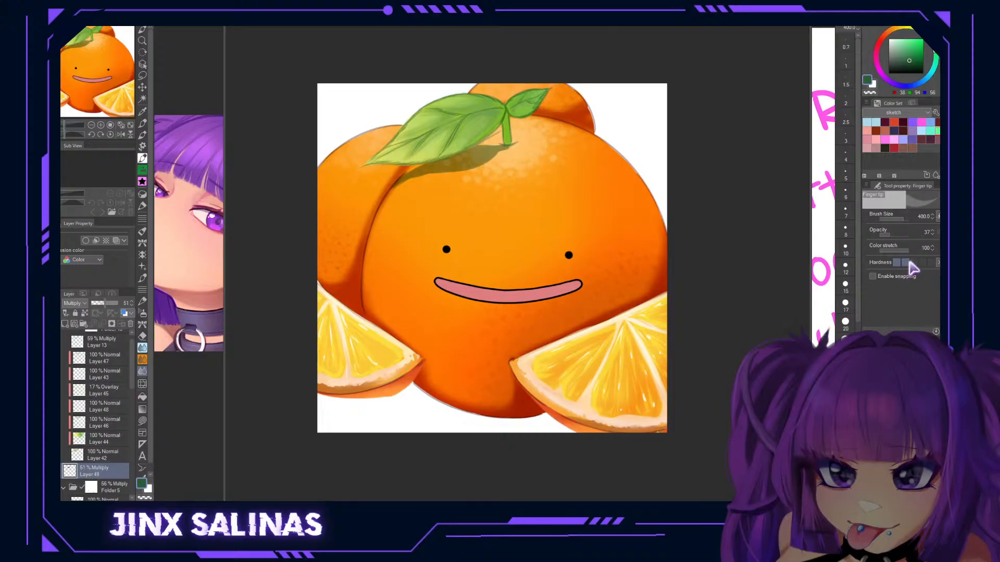
drag(888, 233, 908, 233)
click(896, 263)
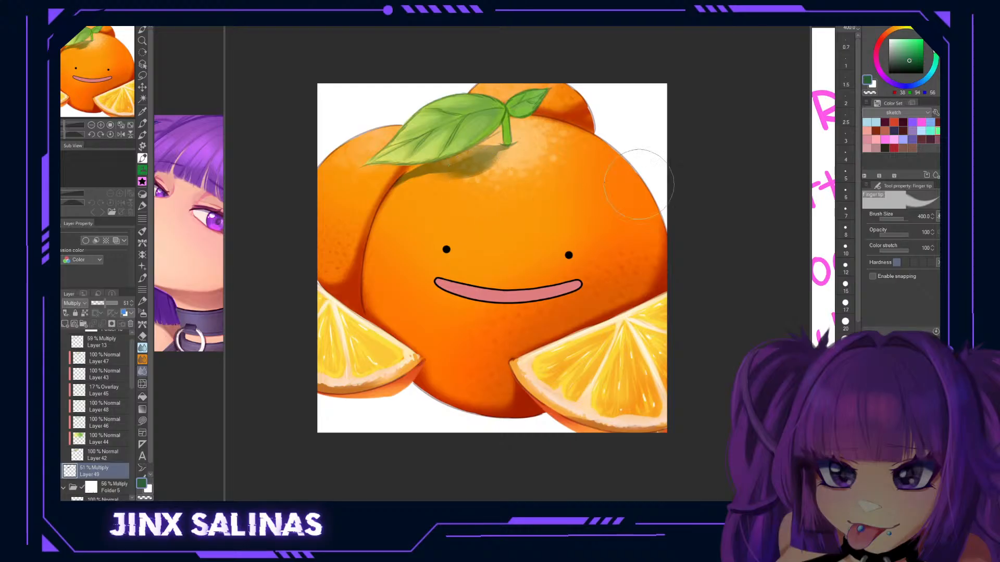
click(884, 251)
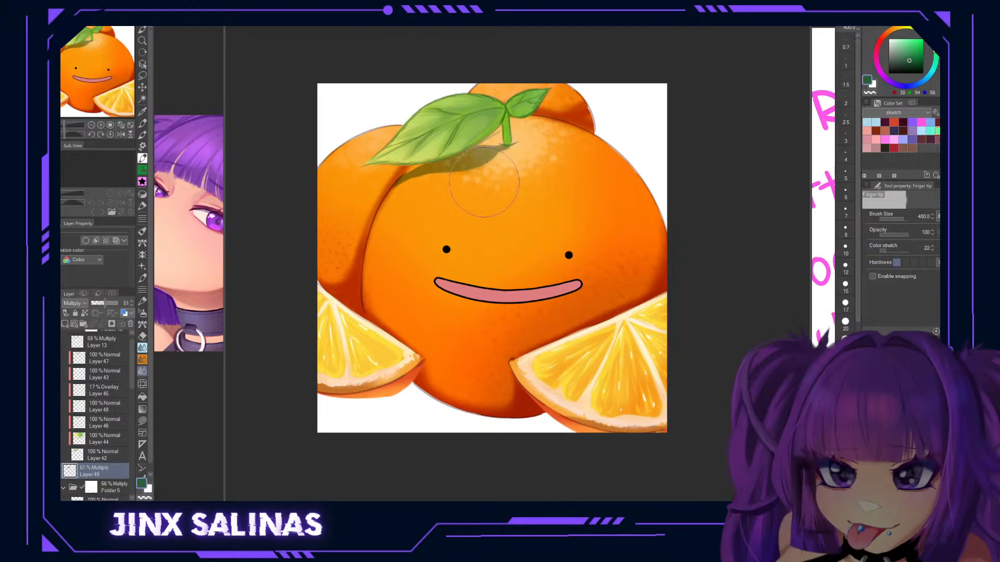
Smudge the leaf's cast shadow into the orange with the Finger tip blender at size 400 to soften its edges.
mouse_move(484, 191)
mouse_down()
mouse_move(460, 188)
mouse_move(432, 203)
mouse_move(409, 200)
mouse_move(395, 183)
mouse_move(390, 204)
mouse_up()
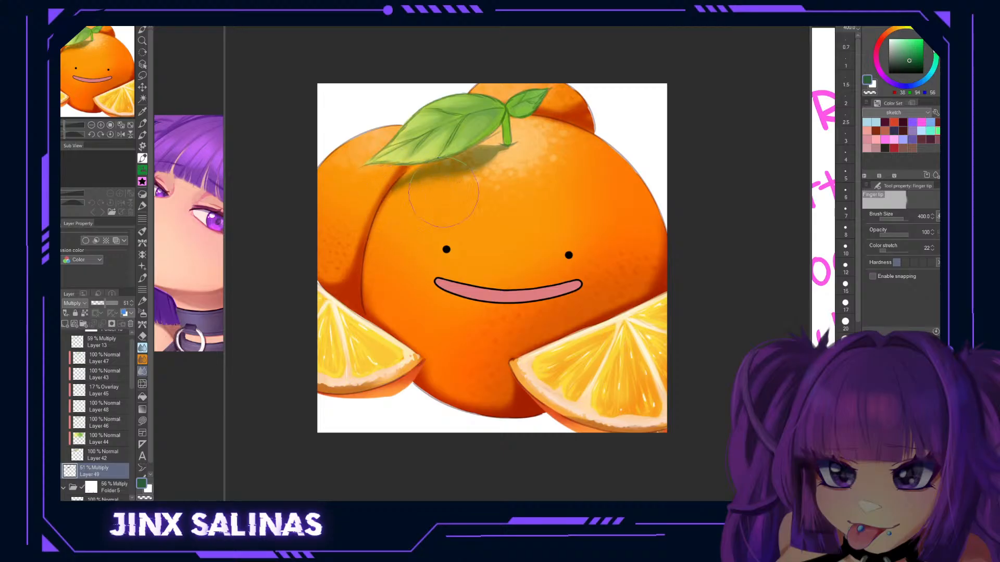
mouse_move(517, 158)
mouse_down()
mouse_move(491, 169)
mouse_move(446, 166)
mouse_move(503, 155)
mouse_move(448, 195)
mouse_up()
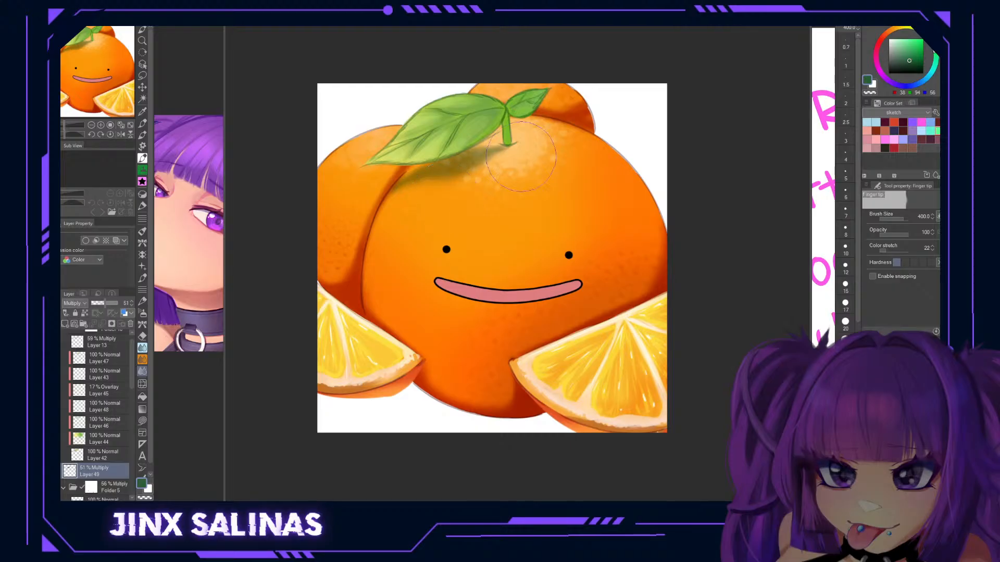
drag(502, 156, 478, 182)
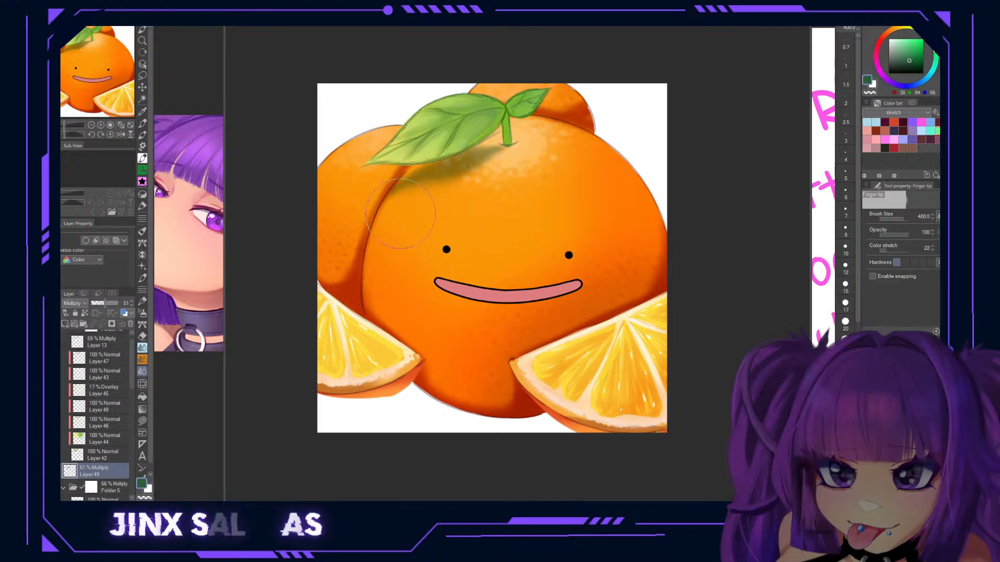
drag(532, 288, 482, 294)
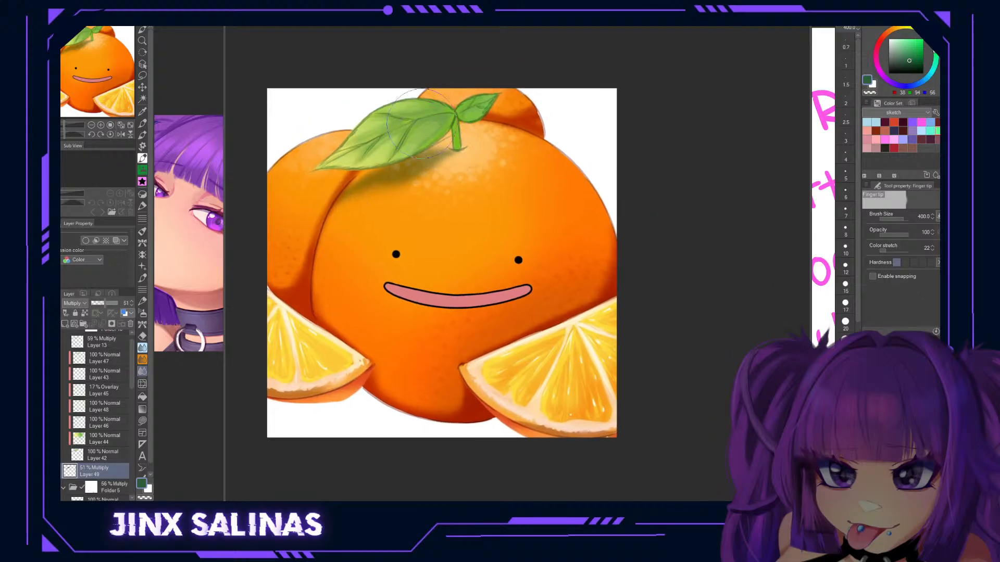
drag(477, 313, 468, 280)
drag(435, 216, 437, 262)
scroll(428, 317, down, 3)
scroll(445, 352, up, 3)
drag(549, 352, 553, 332)
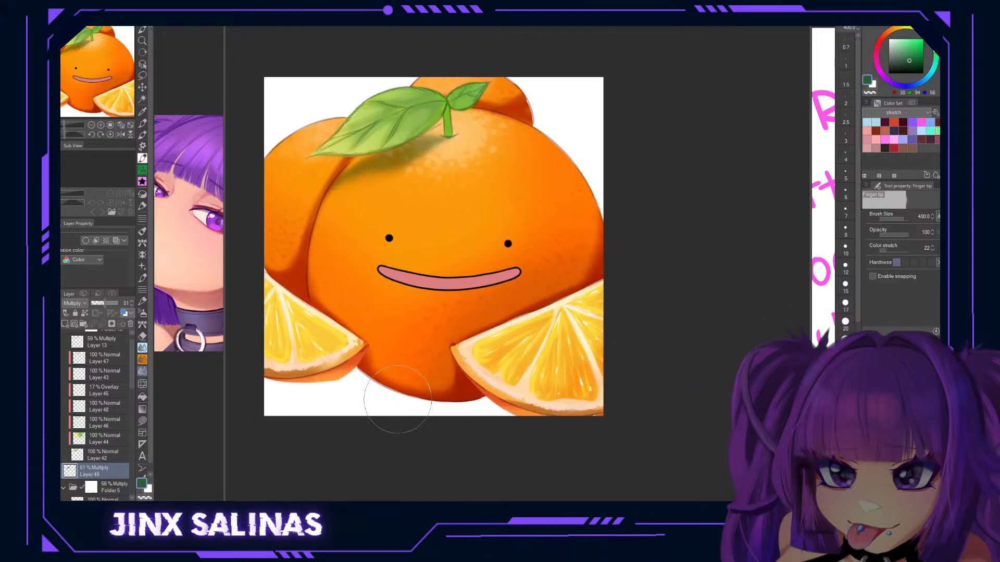
Add a layer directly above Paper and airbrush crimson beneath the slice and the main orange with the Soft brush.
scroll(133, 443, down, 6)
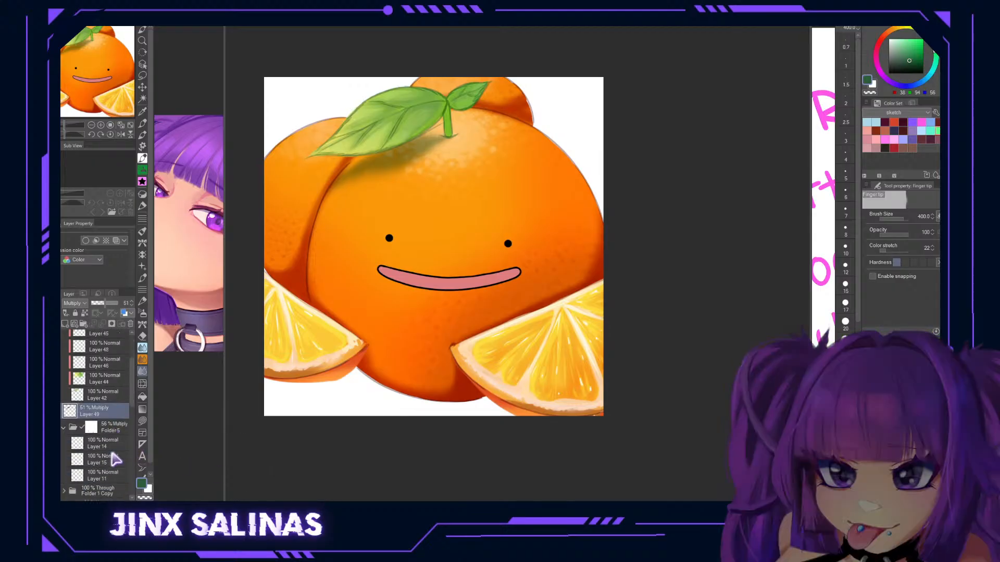
scroll(133, 417, down, 5)
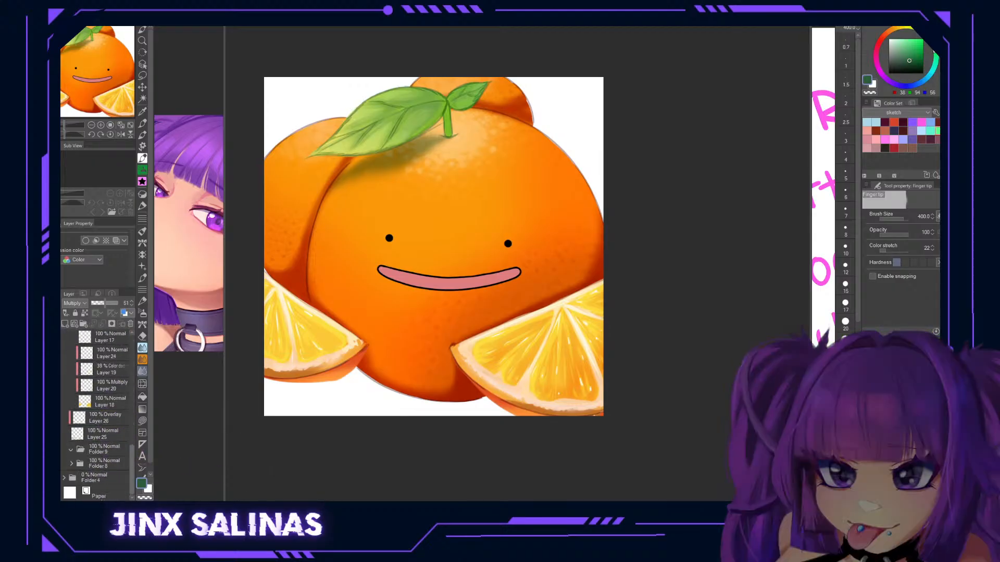
click(99, 491)
click(65, 324)
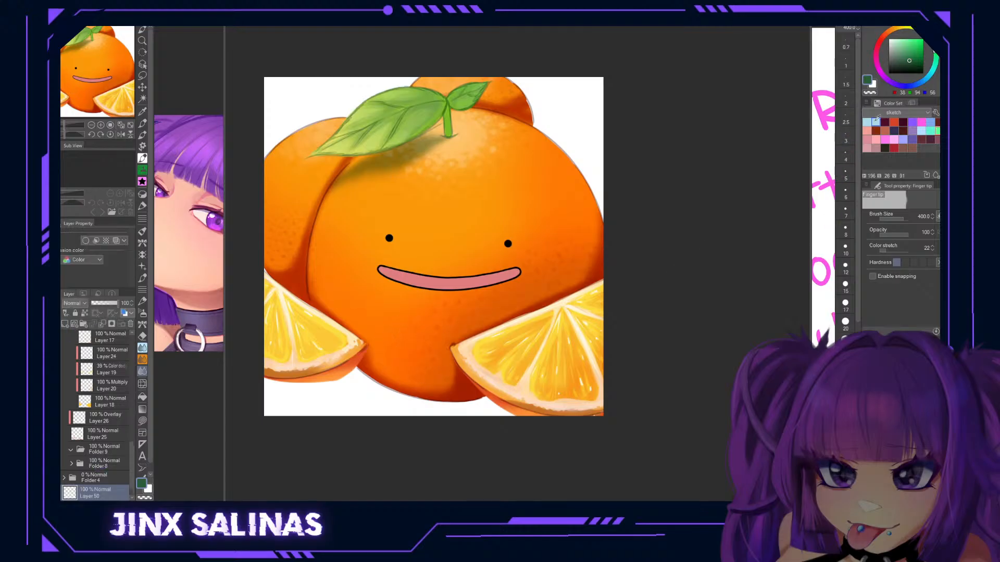
click(894, 148)
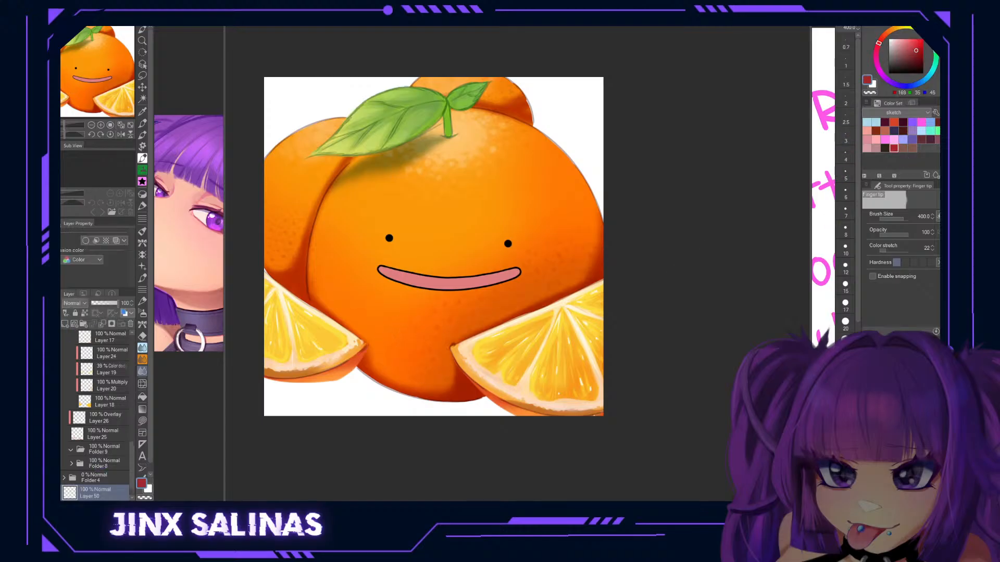
key(b)
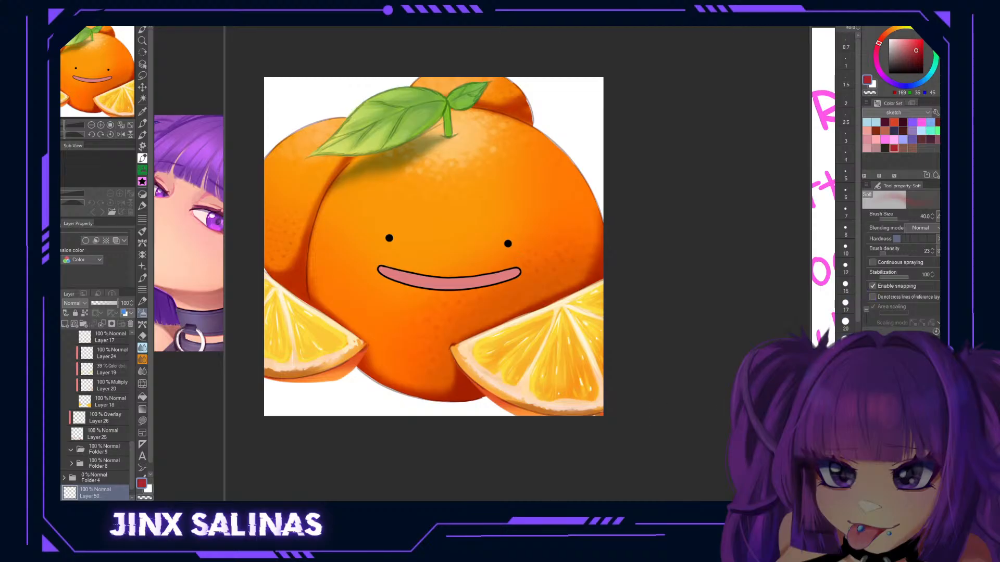
mouse_move(318, 388)
mouse_down()
mouse_move(401, 385)
mouse_move(335, 364)
mouse_move(359, 370)
mouse_up()
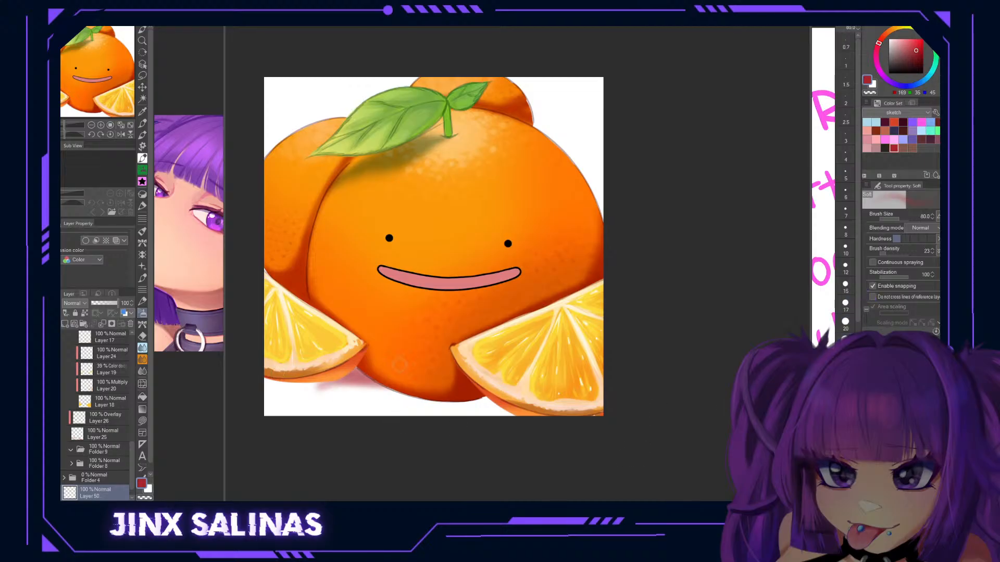
Airbrush a black ground shadow under the main orange and slices with the Soft brush at size 40.
drag(923, 59, 923, 75)
key(])
mouse_move(334, 381)
mouse_down()
mouse_move(551, 415)
mouse_move(377, 387)
mouse_move(475, 402)
mouse_up()
key(r)
mouse_move(615, 264)
mouse_down()
mouse_move(545, 362)
mouse_move(515, 354)
mouse_up()
click(845, 379)
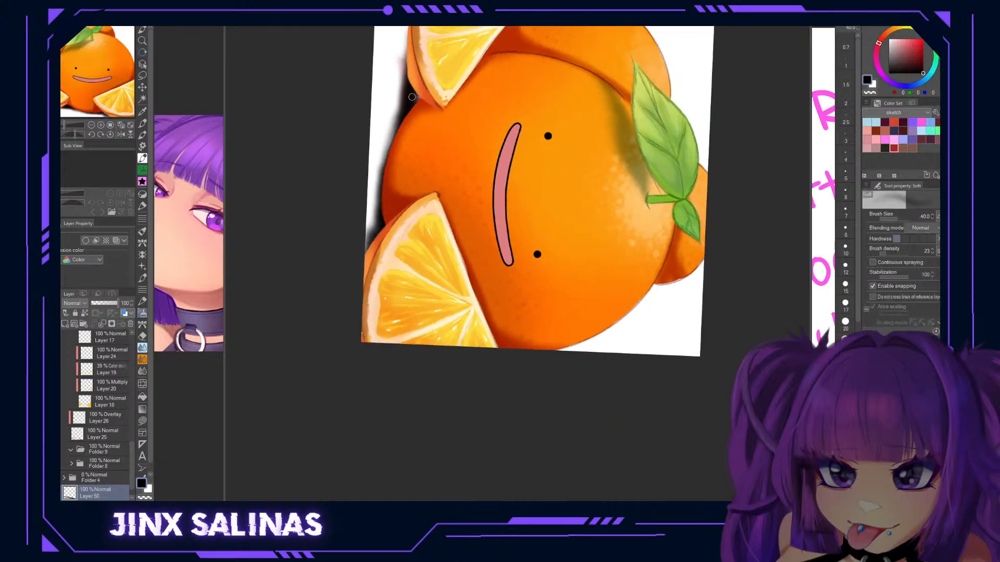
mouse_move(409, 111)
mouse_down()
mouse_move(372, 248)
mouse_move(373, 224)
mouse_up()
key(space)
mouse_move(407, 86)
mouse_down()
mouse_move(380, 237)
mouse_move(376, 190)
mouse_move(374, 254)
mouse_up()
drag(377, 204, 373, 257)
key(shift+space)
drag(368, 454, 588, 343)
key(space)
Add an empty layer above Layer 13 inside Folder 10, and another at the very top of the layer stack.
drag(131, 470, 128, 301)
click(102, 336)
click(72, 325)
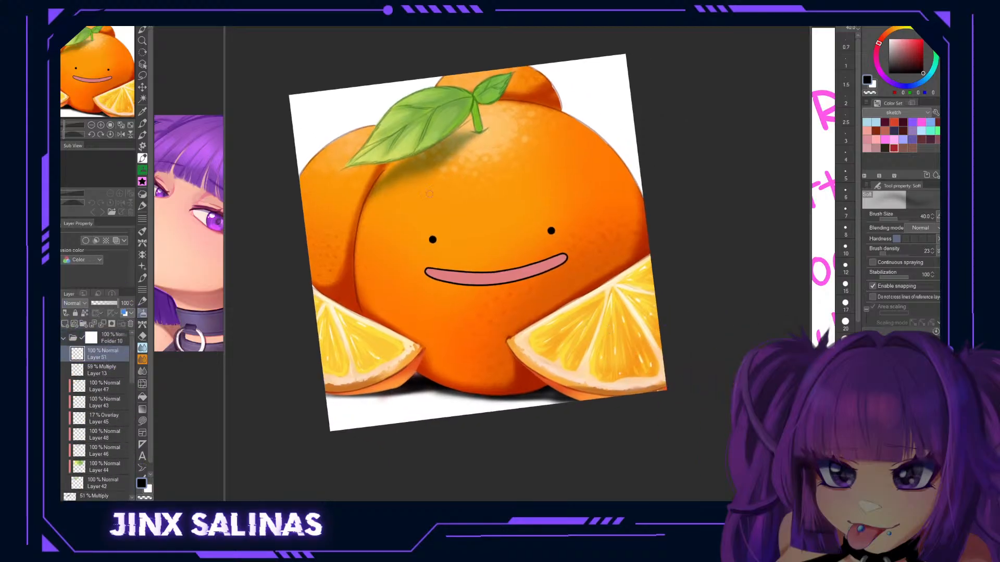
key(r)
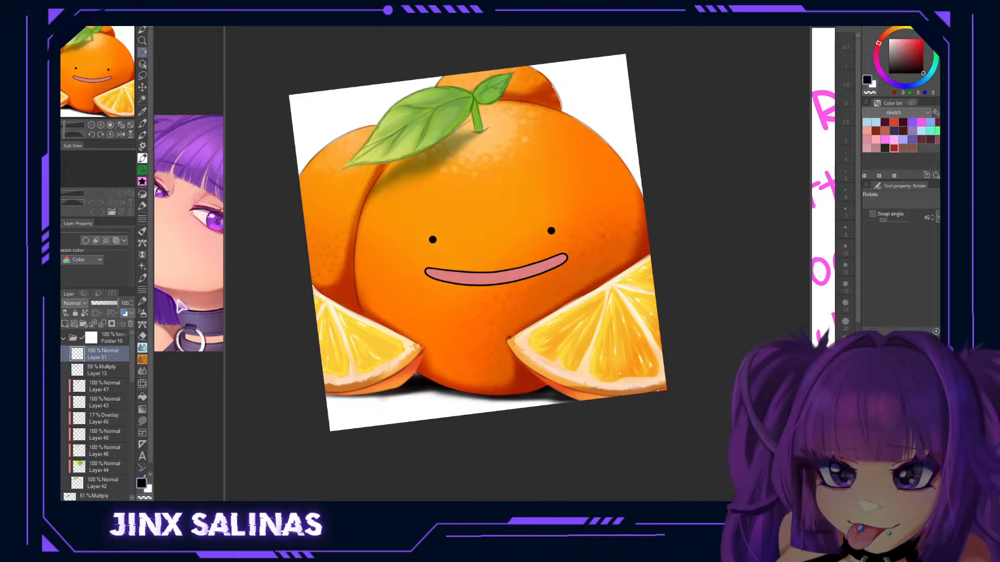
click(113, 338)
click(100, 358)
click(114, 342)
click(66, 324)
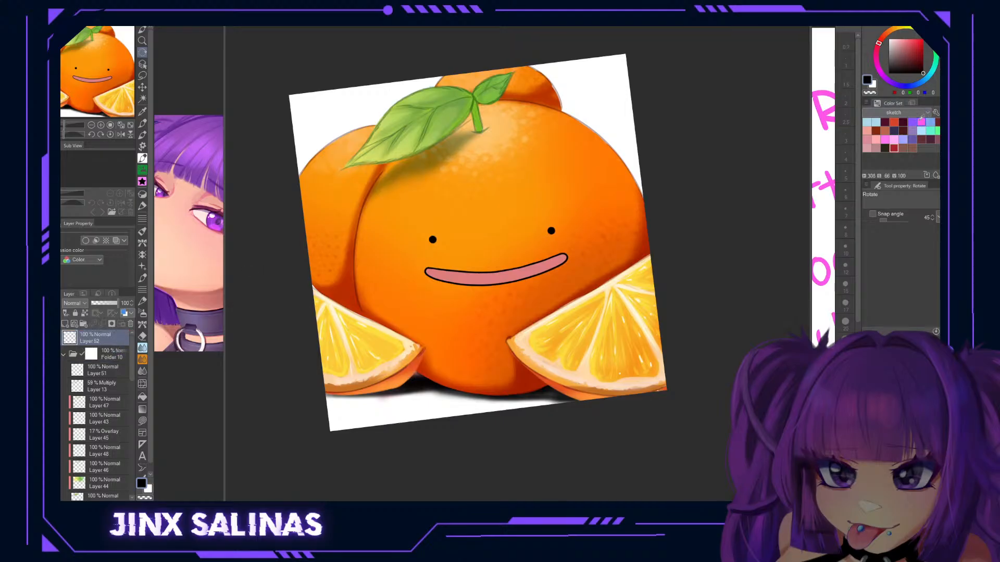
Outline the edges of both orange slices in a reddish brown sampled from the slice rind, using brush size 20.
click(885, 148)
key(r)
mouse_move(752, 253)
mouse_down()
mouse_move(622, 389)
mouse_move(534, 420)
mouse_up()
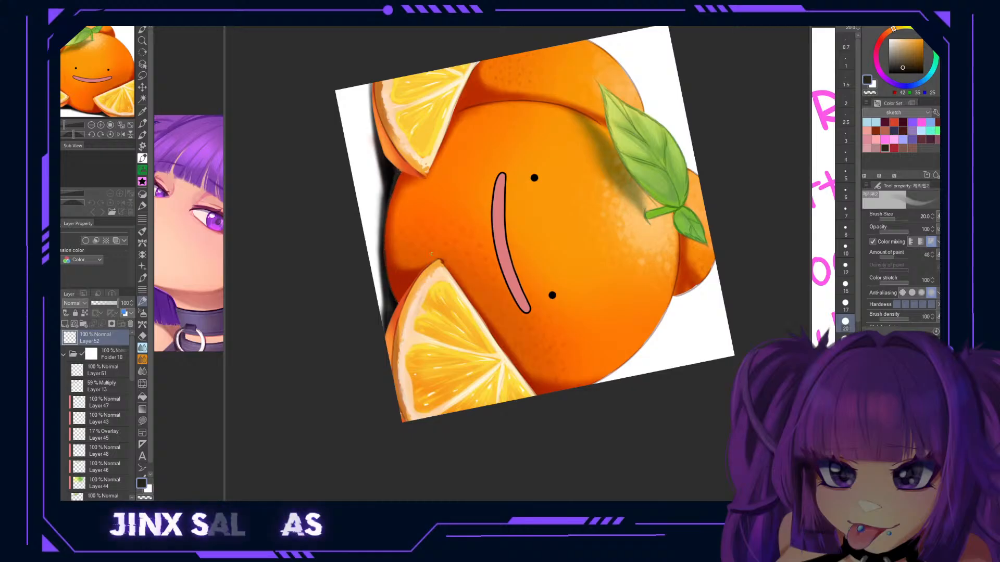
drag(466, 198, 431, 297)
alt+click(359, 232)
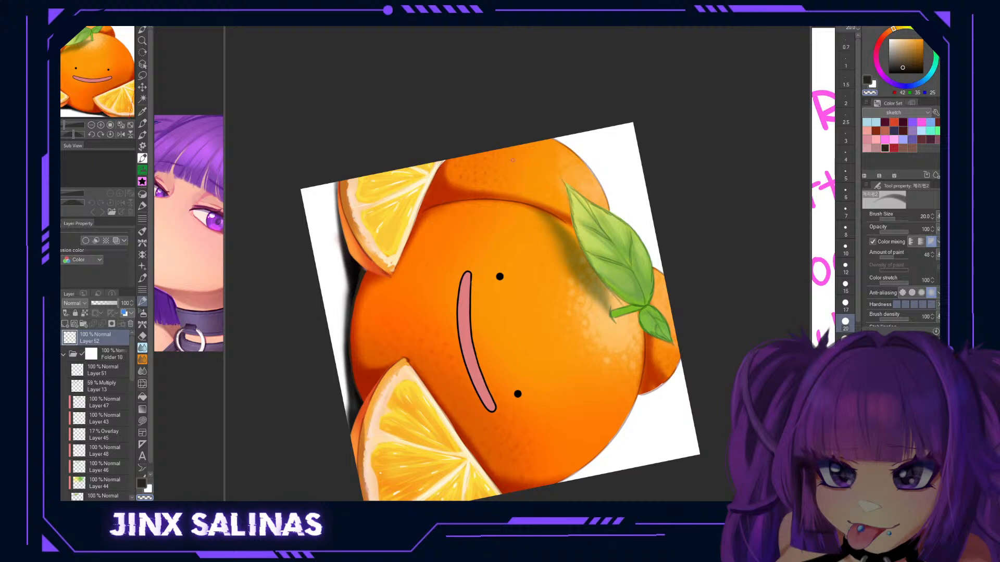
key(i)
key(i)
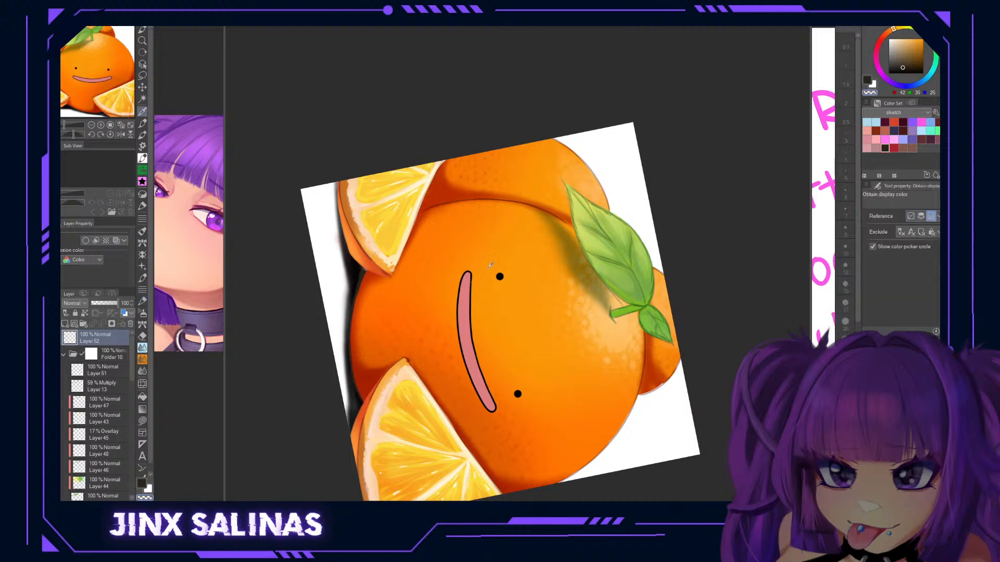
click(364, 242)
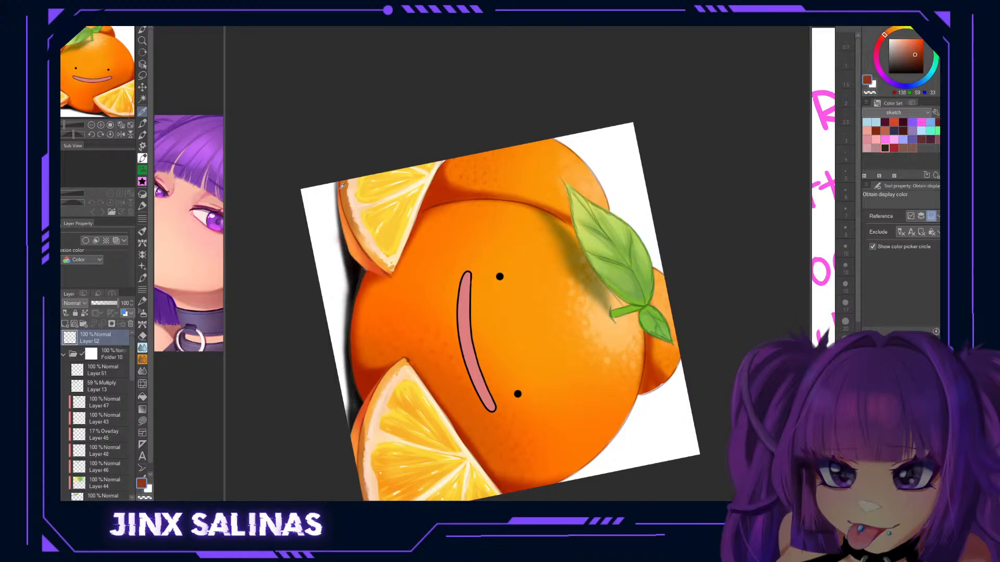
key(b)
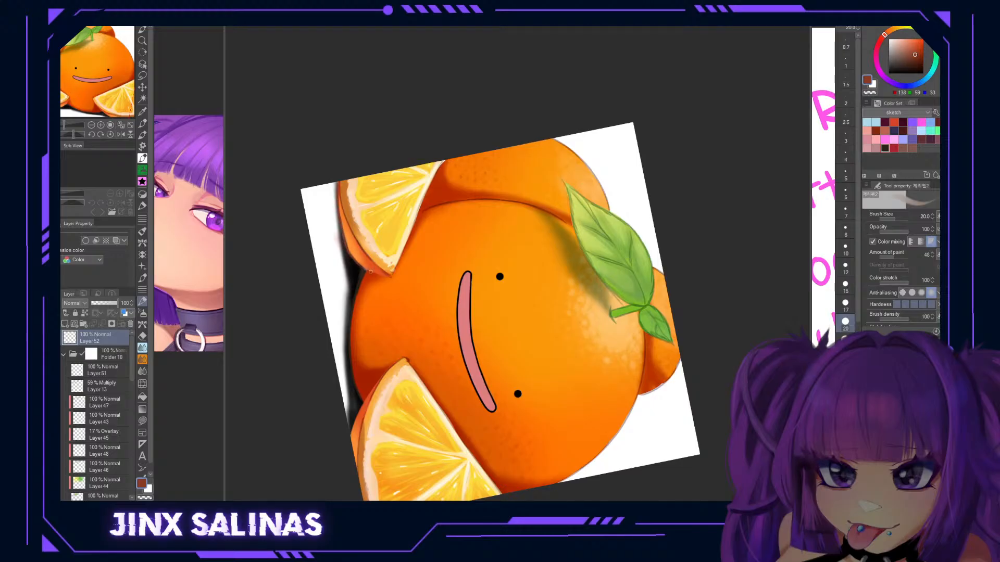
drag(381, 277, 361, 166)
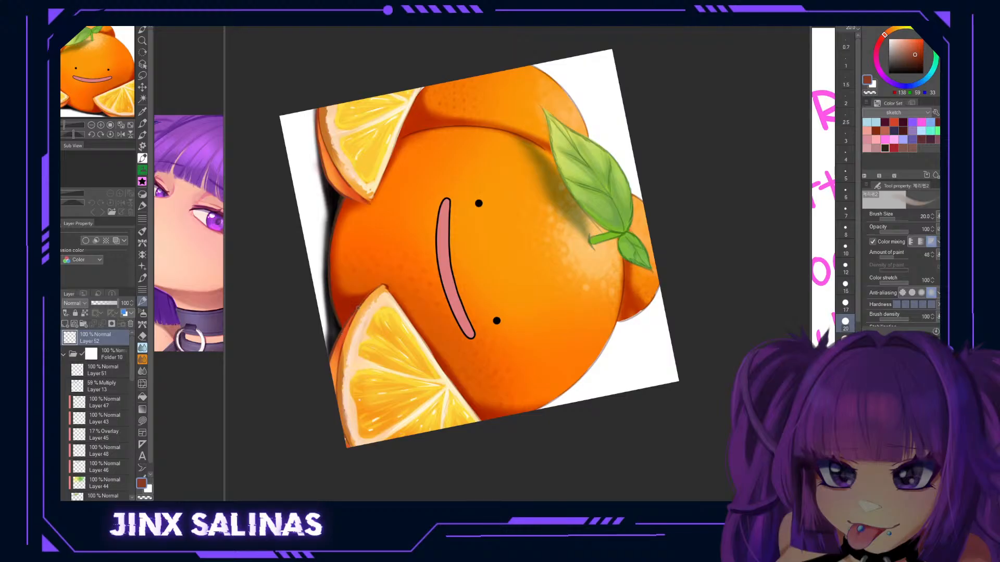
drag(388, 288, 422, 342)
drag(373, 201, 403, 126)
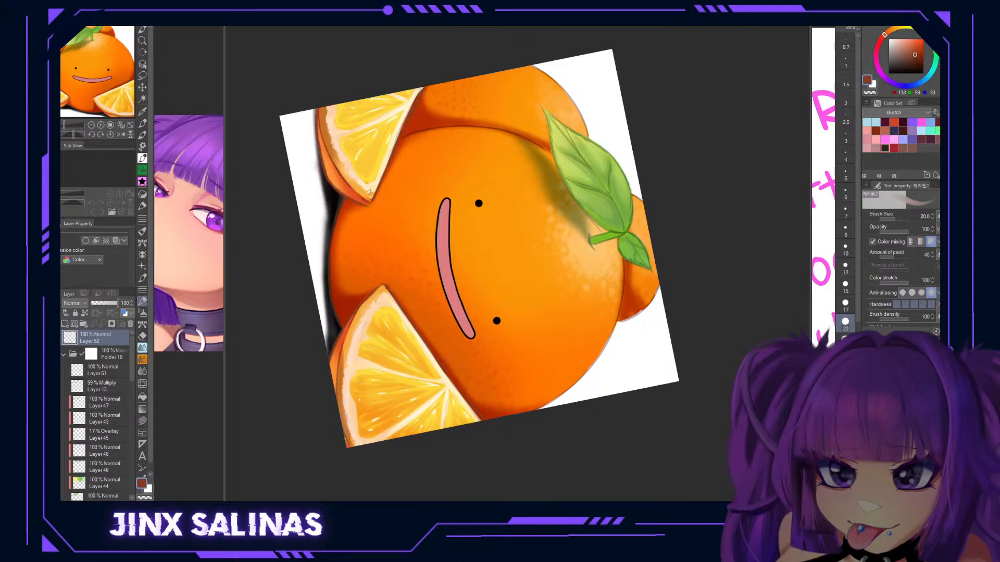
Outline the rear oranges and the main orange's contour with the same reddish brown at brush size 20.
mouse_move(326, 405)
mouse_down()
mouse_move(657, 456)
mouse_move(684, 435)
mouse_up()
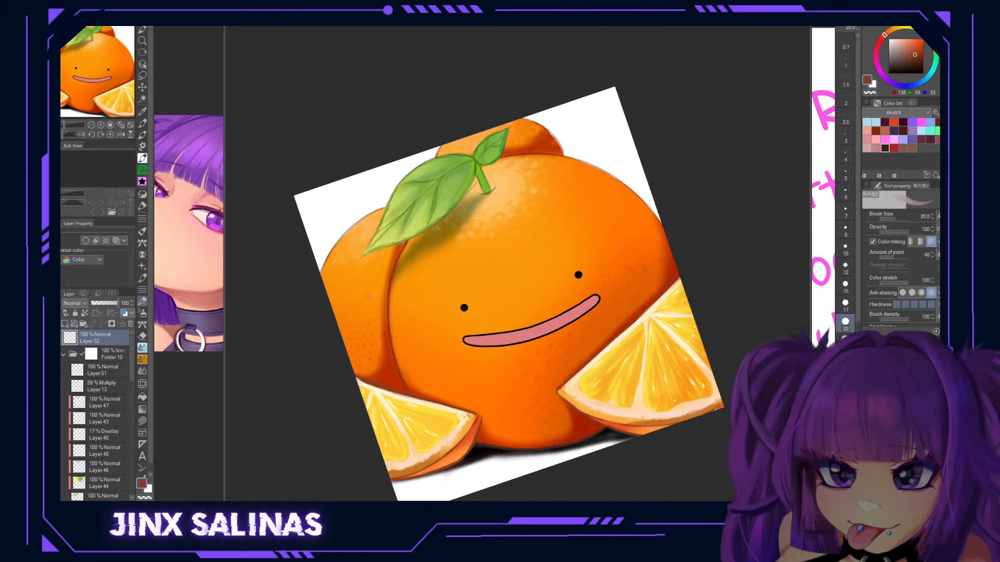
mouse_move(377, 211)
mouse_down()
mouse_move(342, 236)
mouse_move(320, 275)
mouse_up()
drag(294, 347, 546, 326)
mouse_move(401, 263)
mouse_down()
mouse_move(407, 177)
mouse_move(423, 151)
mouse_up()
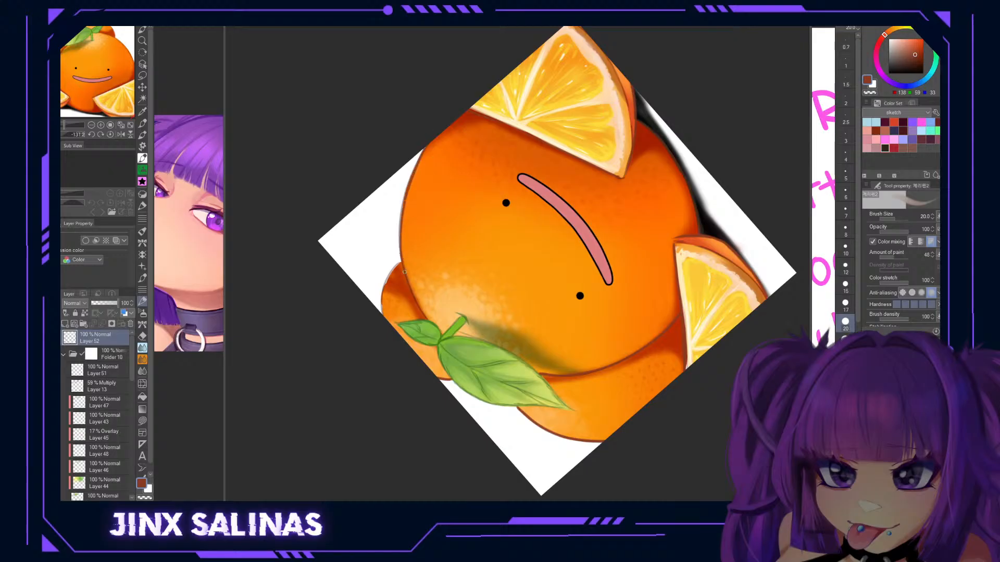
drag(399, 264, 379, 314)
mouse_move(599, 193)
mouse_down()
mouse_move(562, 344)
mouse_move(536, 351)
mouse_up()
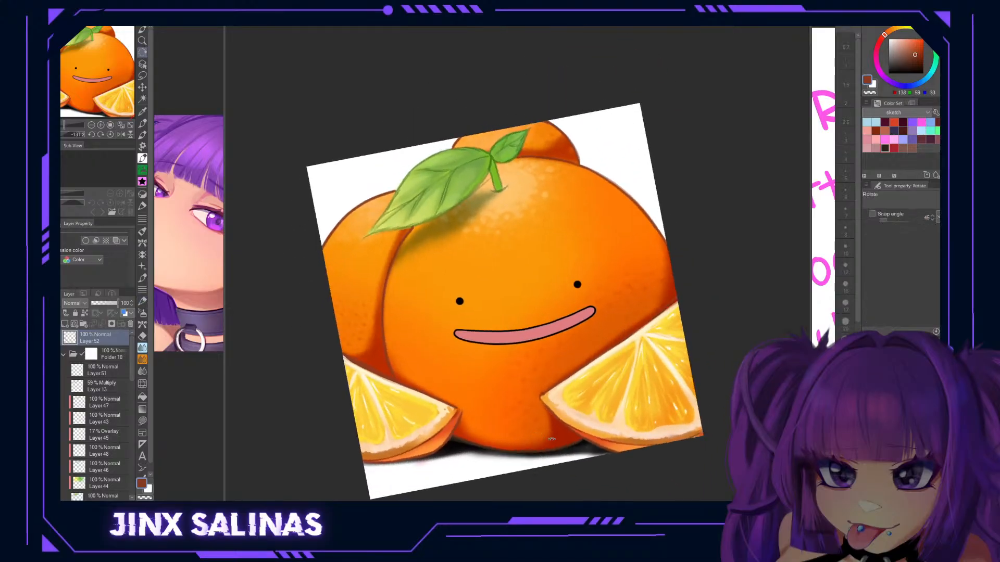
Outline the stem and the large leaf's edge in a dark green sampled from the leaf.
alt+click(501, 152)
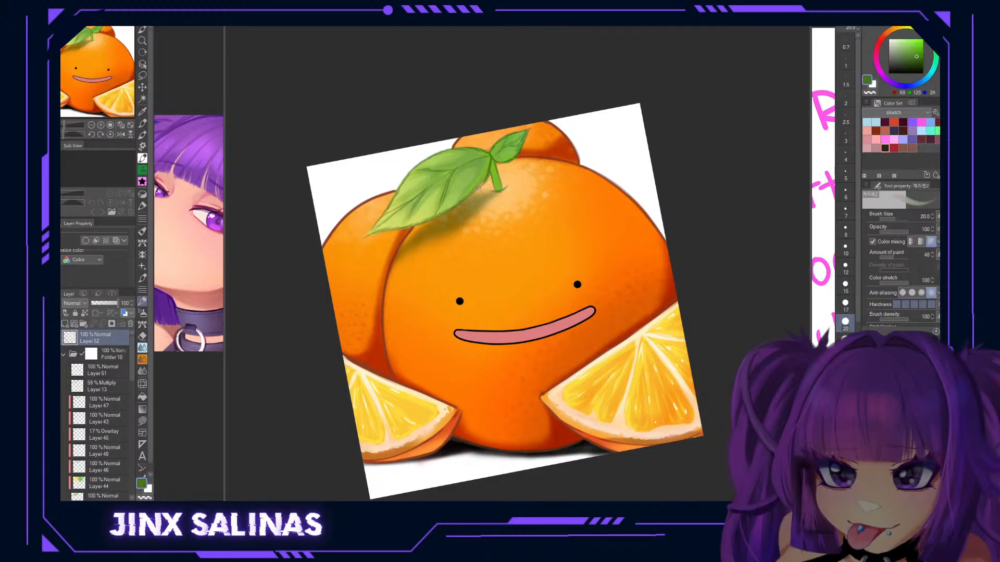
drag(489, 175, 494, 191)
drag(366, 236, 394, 198)
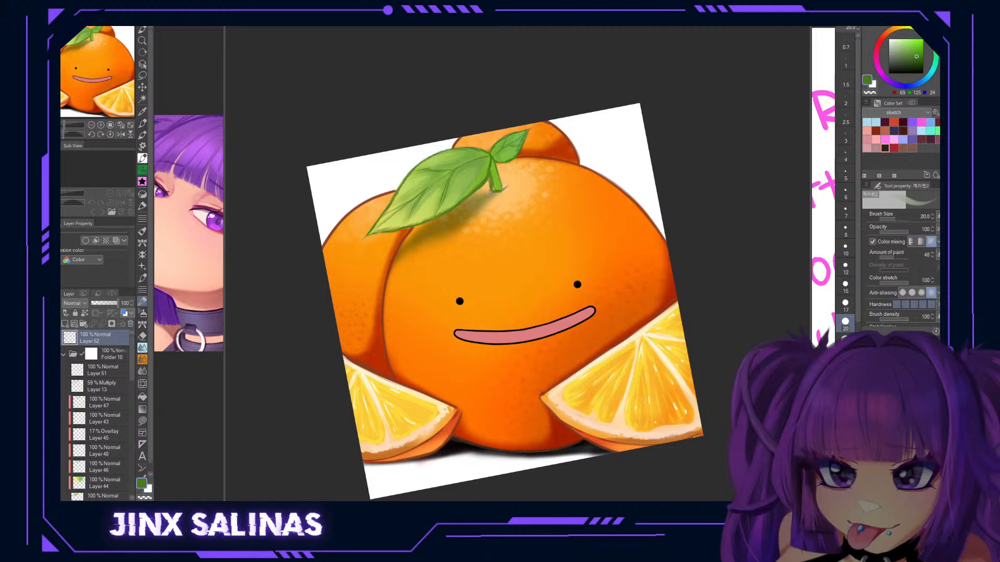
drag(498, 187, 493, 166)
drag(558, 295, 557, 292)
mouse_move(601, 320)
mouse_down()
mouse_move(685, 364)
mouse_move(667, 390)
mouse_move(656, 379)
mouse_up()
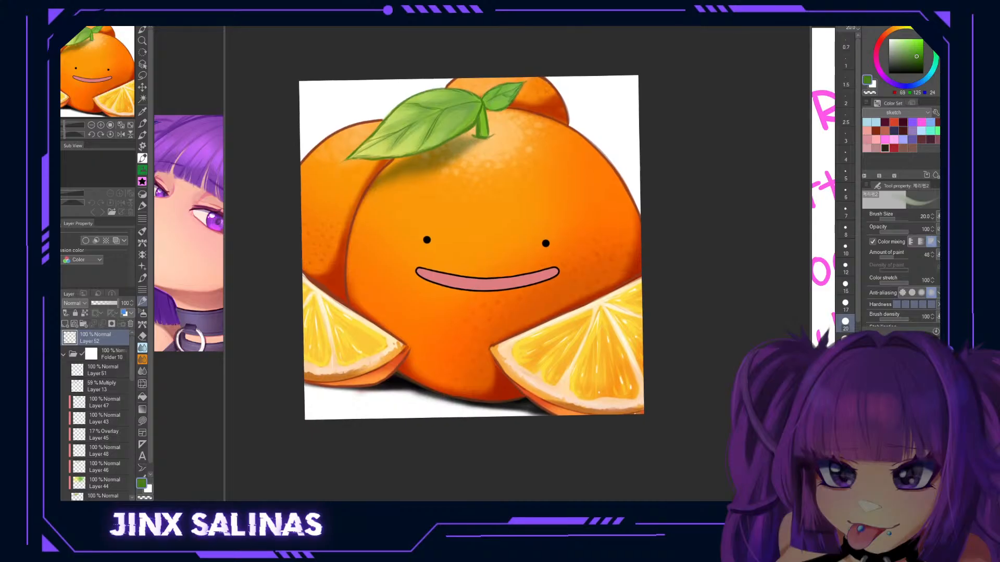
Collapse Folder 10 and Folder 5, toggle Folder 6's visibility to compare the face, and reset the canvas rotation.
click(64, 354)
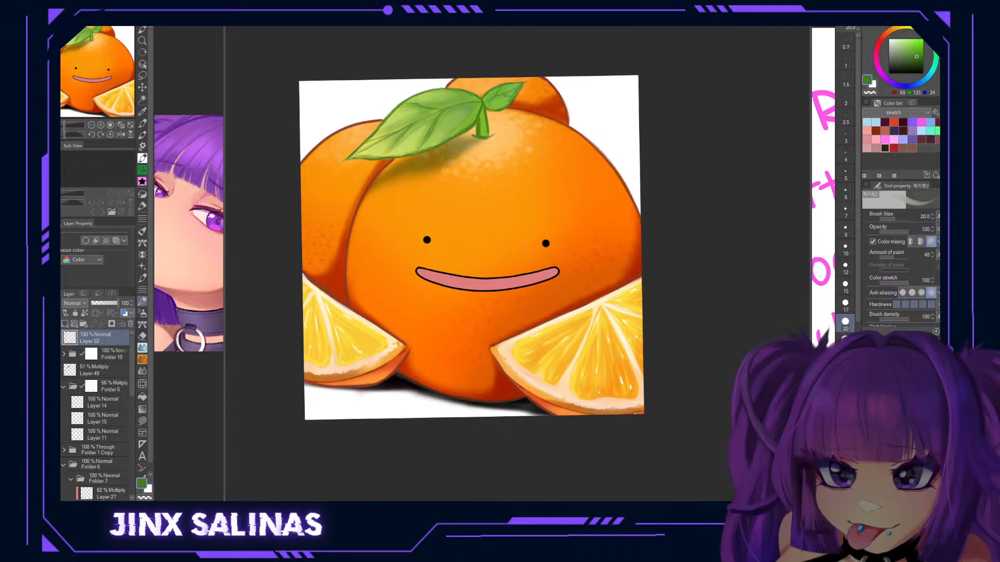
click(63, 386)
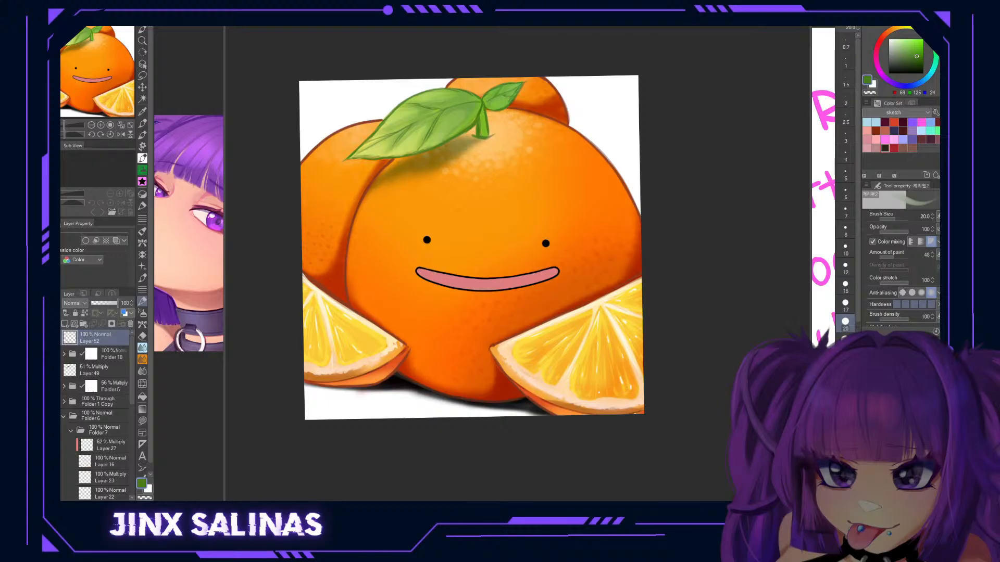
click(52, 416)
click(52, 416)
click(52, 416)
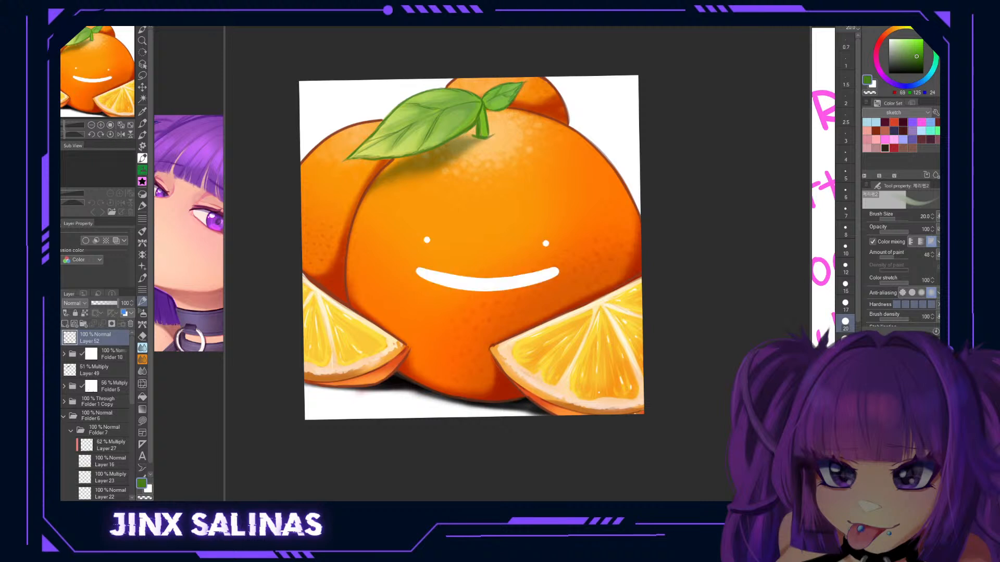
click(52, 416)
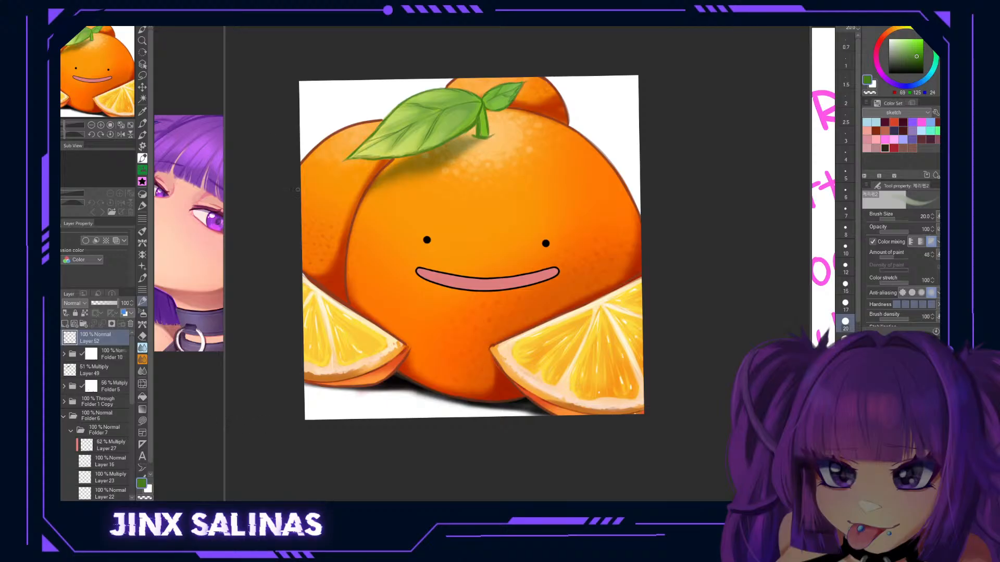
click(109, 135)
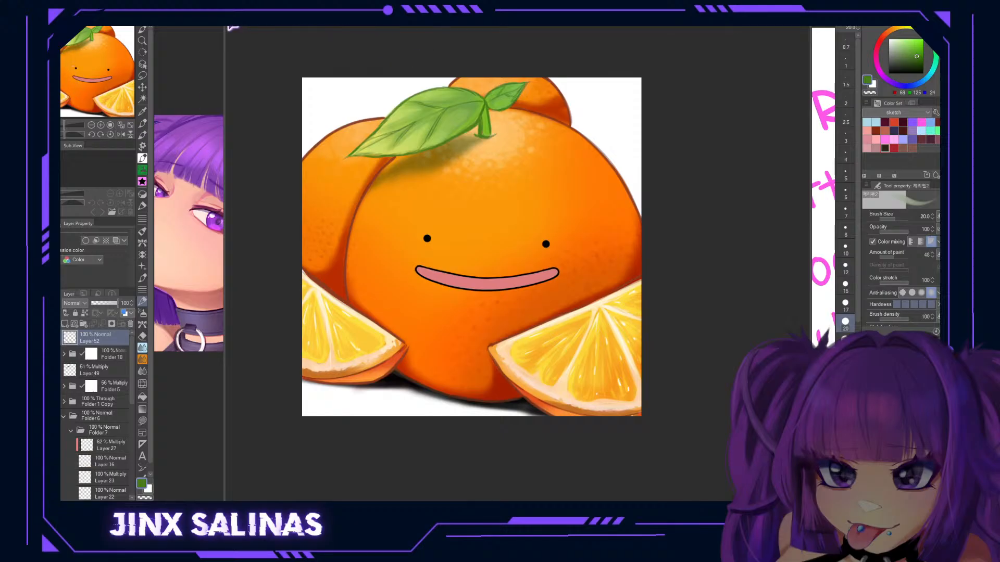
Switch to the drawing of the purple-haired character holding her cheeks and examine her face.
click(292, 29)
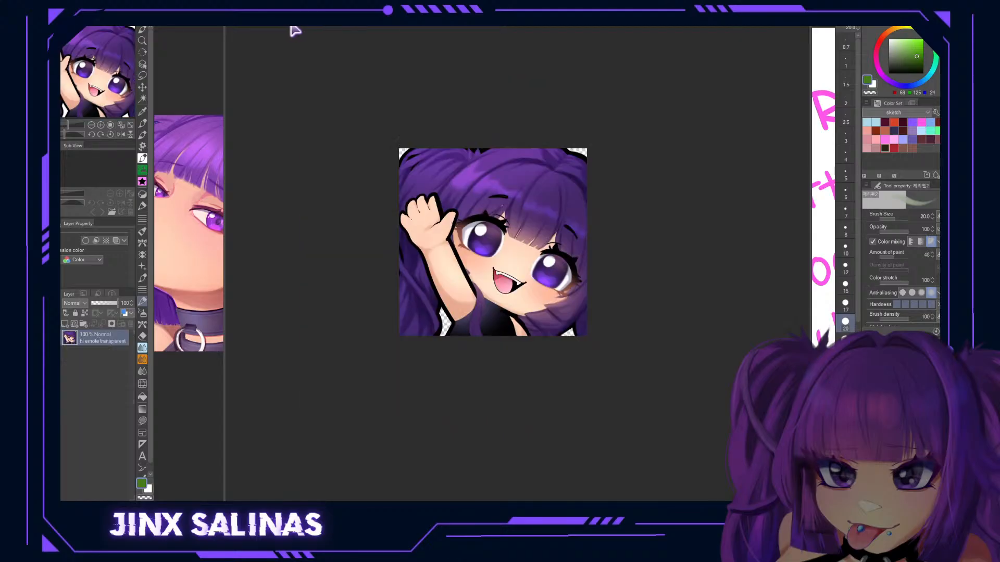
click(345, 29)
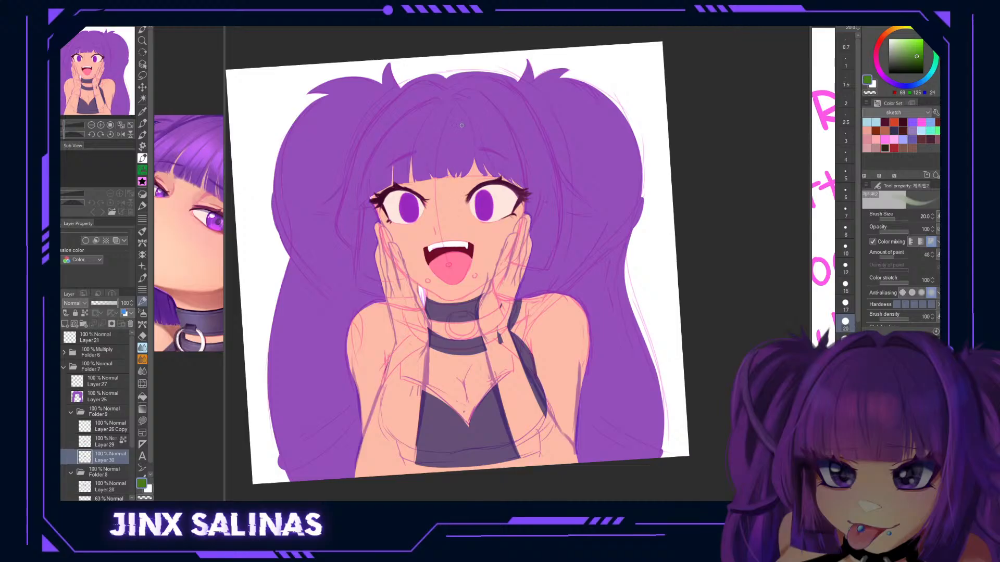
drag(457, 319, 467, 299)
ctrl+click(455, 251)
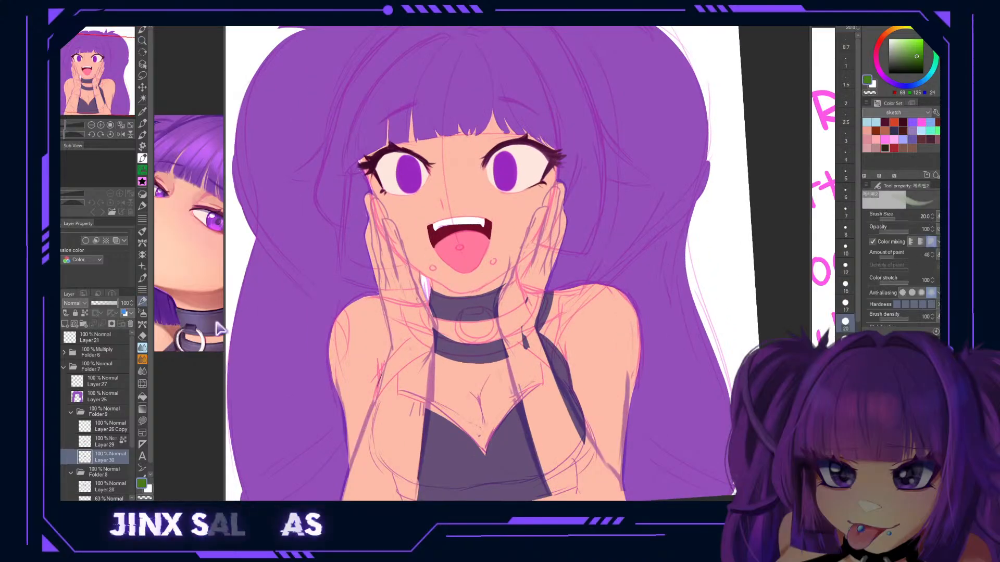
mouse_move(473, 366)
mouse_down()
mouse_move(477, 346)
mouse_move(472, 368)
mouse_up()
scroll(490, 368, down, 1)
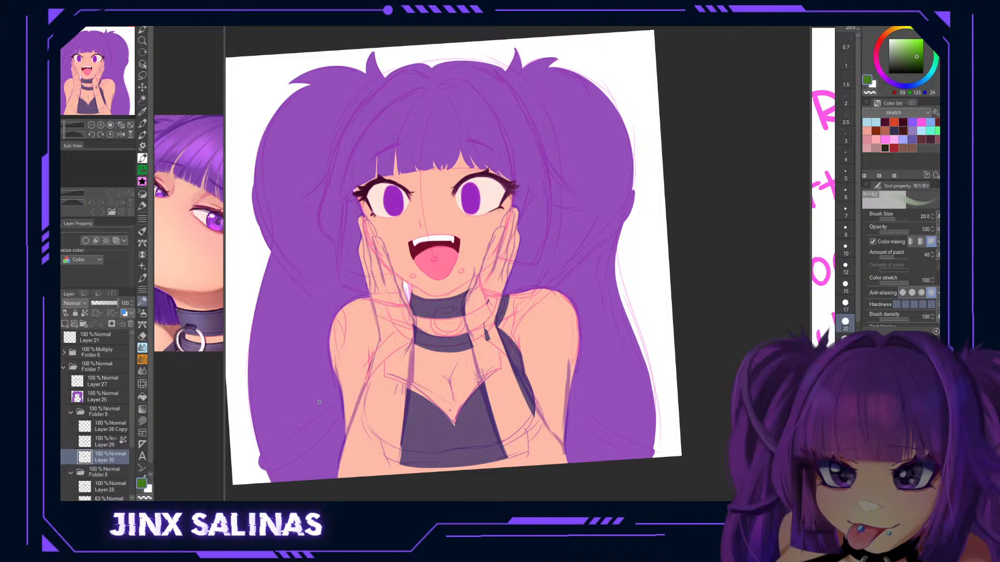
drag(477, 357, 470, 321)
mouse_move(438, 244)
mouse_down()
mouse_move(415, 226)
mouse_move(426, 224)
mouse_move(401, 226)
mouse_up()
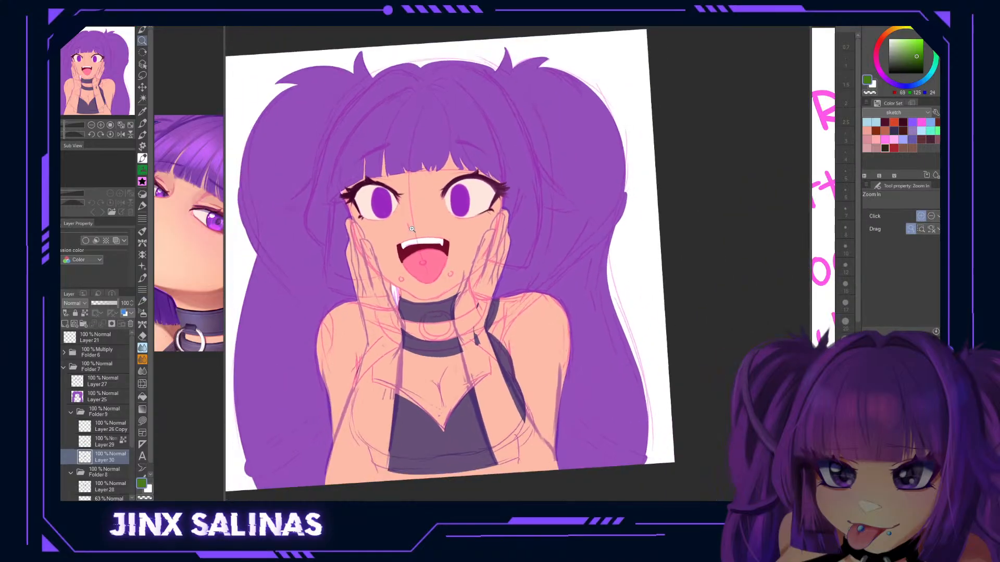
click(414, 281)
scroll(79, 431, down, 1)
Add an empty layer directly above Layer 27 inside Folder 7.
click(82, 388)
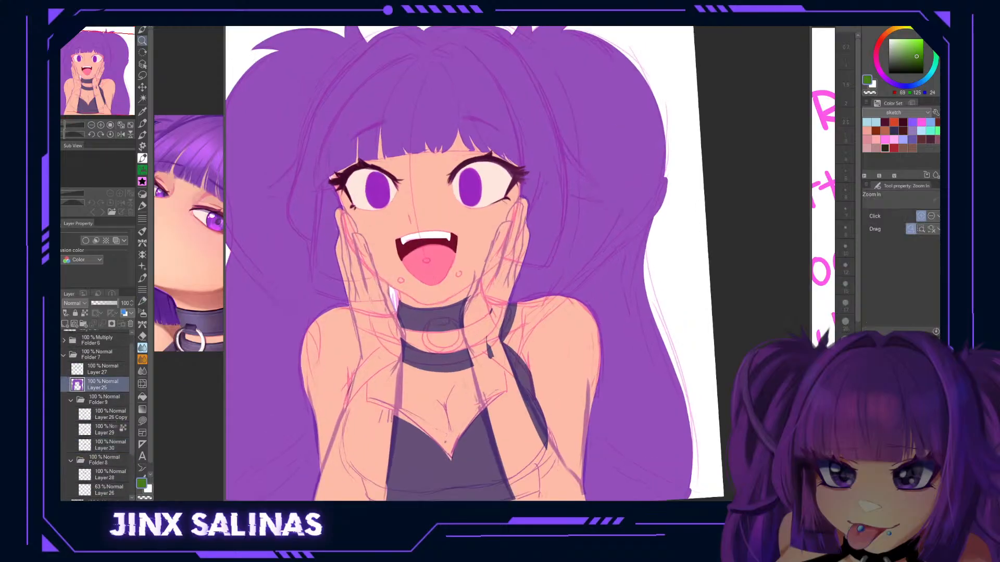
click(85, 369)
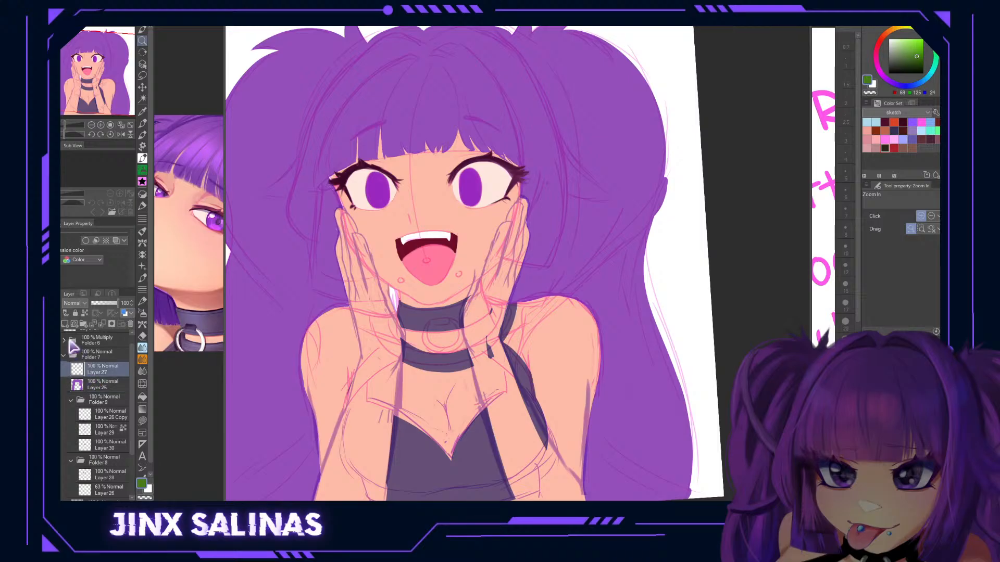
click(65, 323)
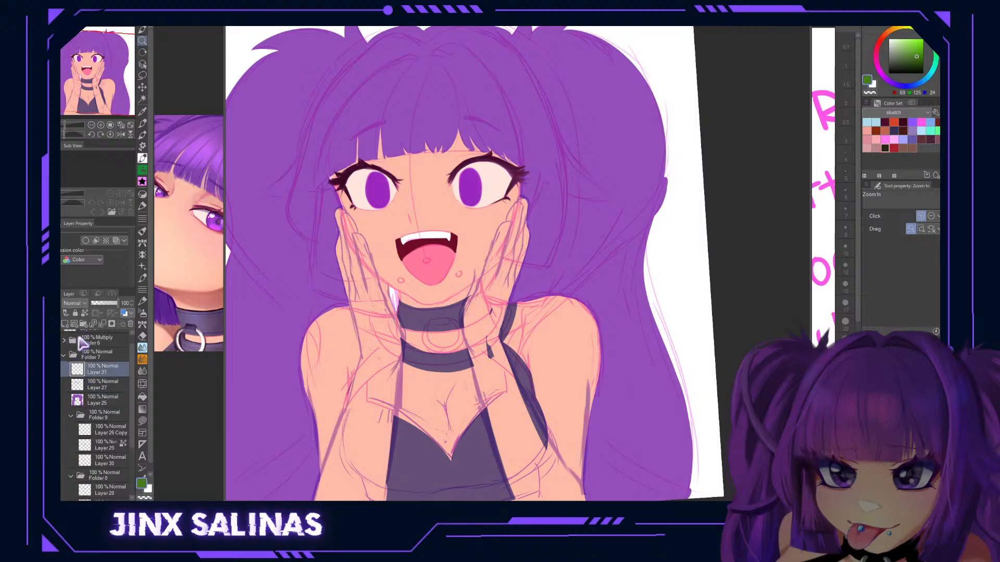
Paint both eyebrows over the fringe in a dark plum sampled from the eyelashes, using brush size 15.
key(p)
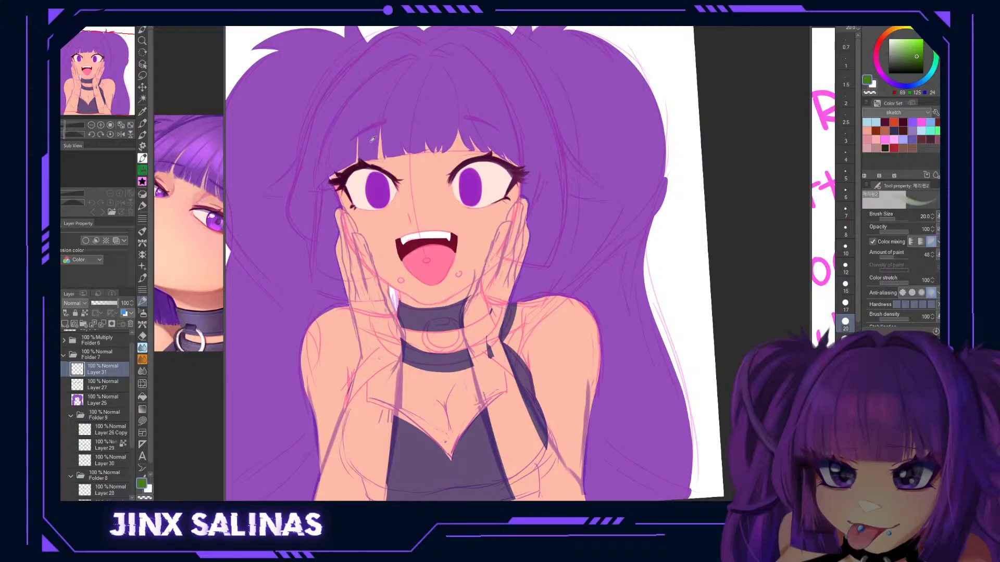
alt+click(359, 164)
click(845, 230)
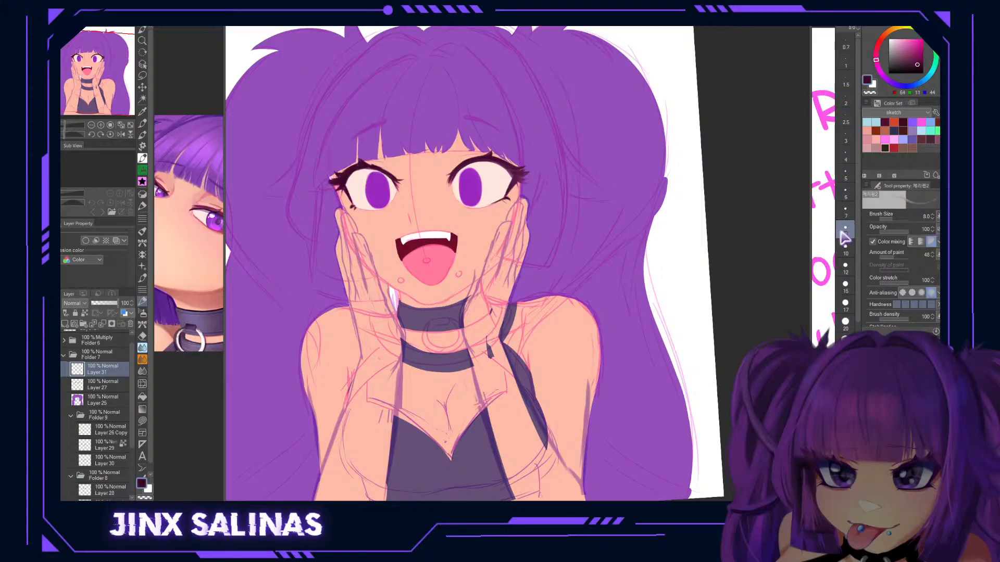
click(845, 285)
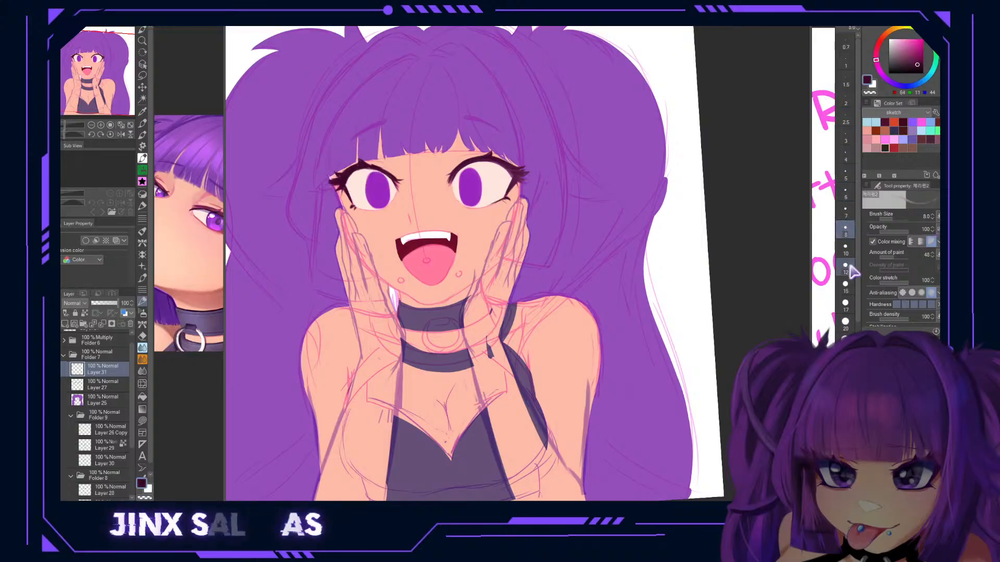
drag(384, 121, 356, 138)
mouse_move(454, 139)
mouse_down()
mouse_move(411, 180)
mouse_move(397, 229)
mouse_move(379, 234)
mouse_move(396, 223)
mouse_up()
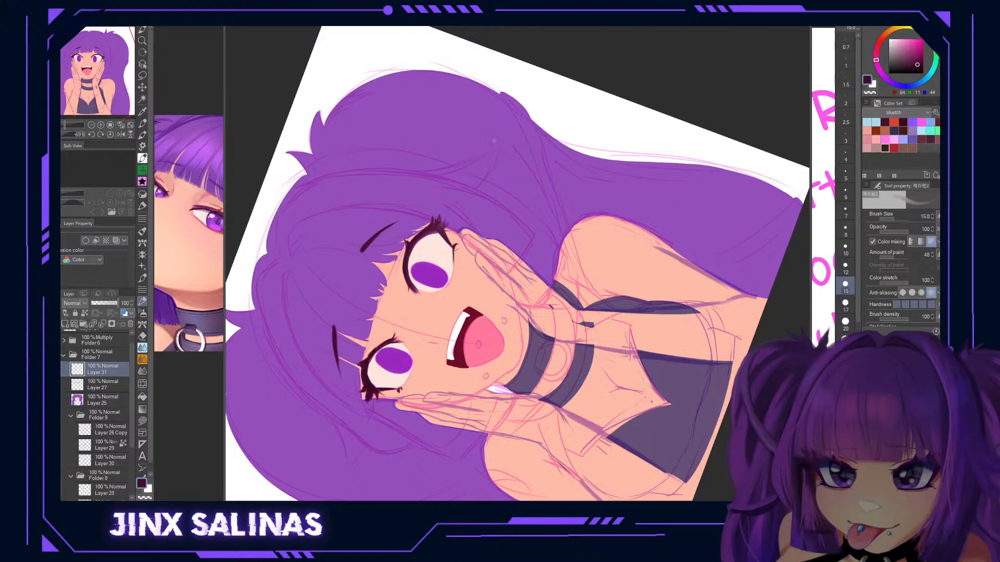
key(r)
mouse_move(627, 128)
mouse_down()
mouse_move(564, 336)
mouse_move(573, 287)
mouse_up()
key(space)
drag(546, 246, 522, 194)
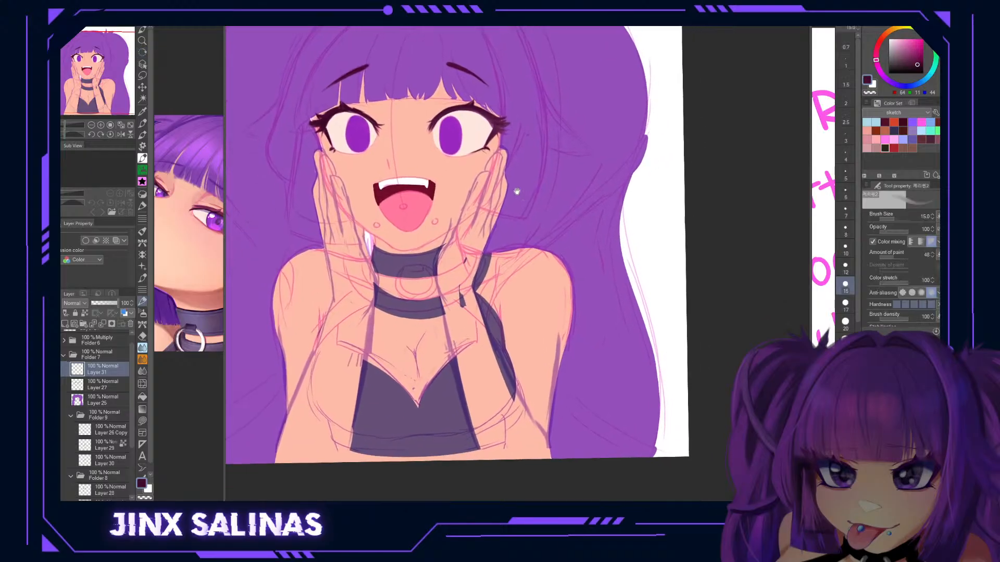
Add an empty layer directly above Layer 25, beneath Layer 27.
click(91, 388)
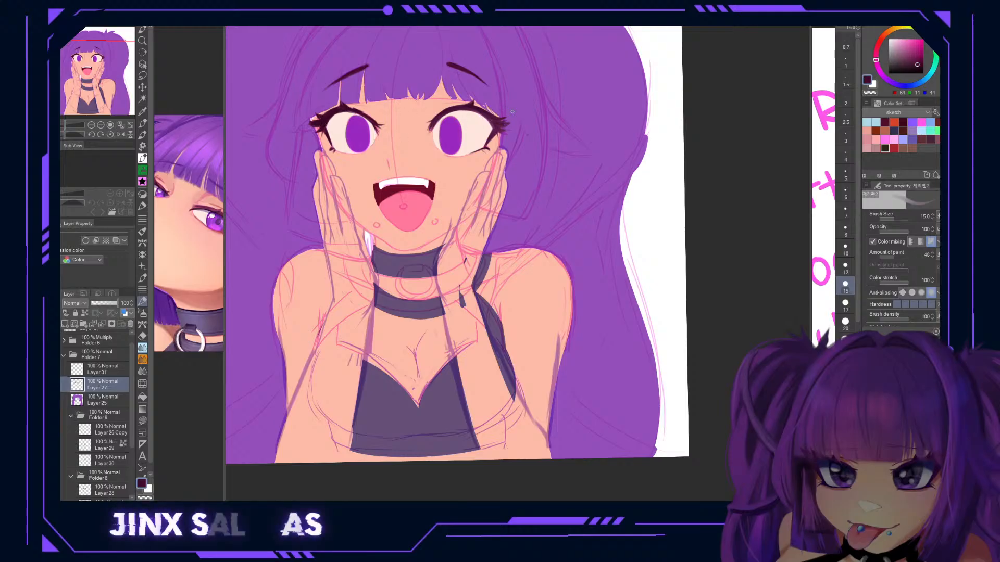
click(99, 398)
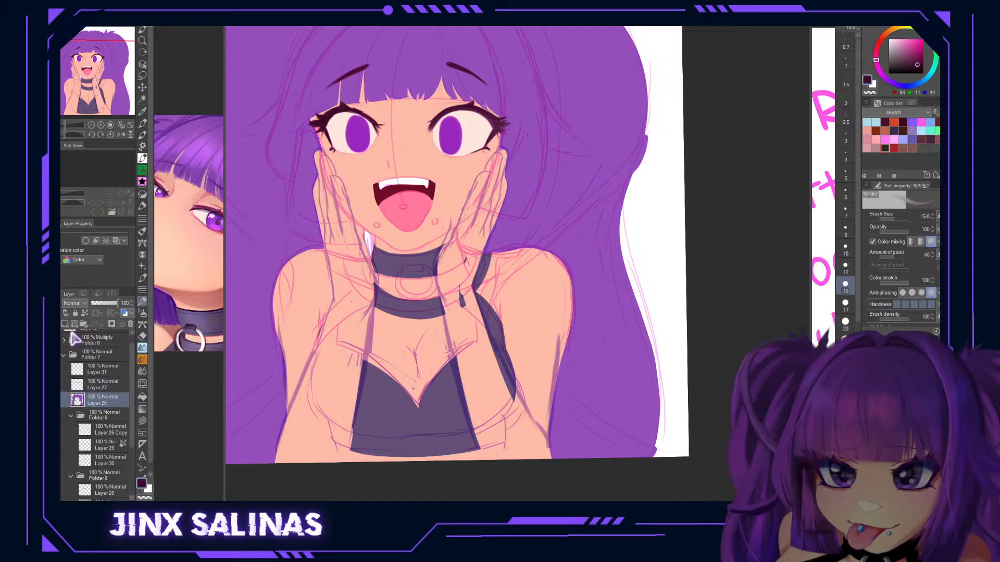
click(65, 323)
Sample the violet of the lip piercing in the reference portrait and dab one piercing beside the character's mouth with a size 12 G-pen.
click(930, 121)
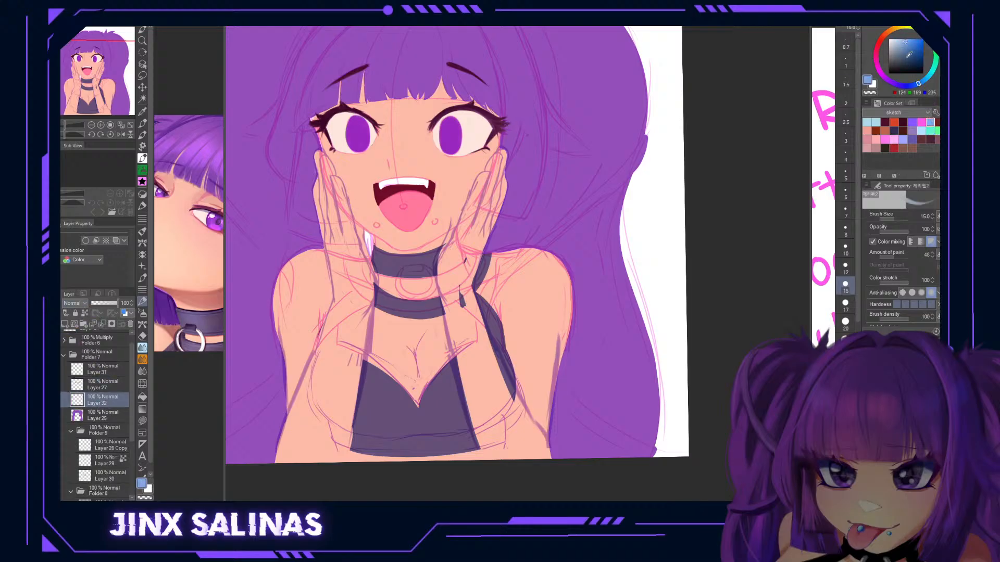
click(217, 350)
drag(188, 353, 221, 351)
click(174, 251)
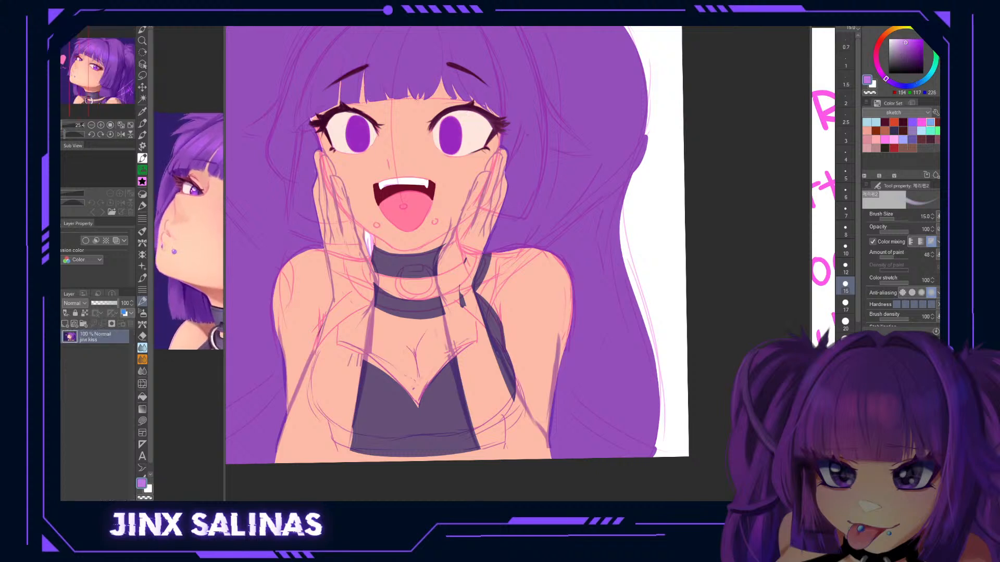
key(p)
click(845, 268)
click(435, 230)
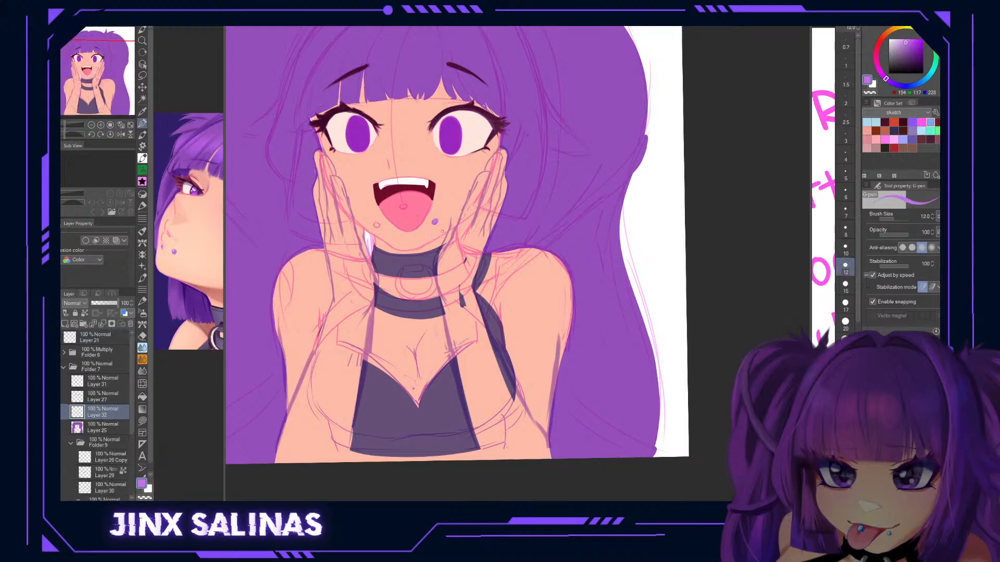
Paint bright cyan piercing dots on both sides below the mouth and on the tongue, using the G-pen at size 17.
click(923, 81)
click(909, 39)
click(845, 304)
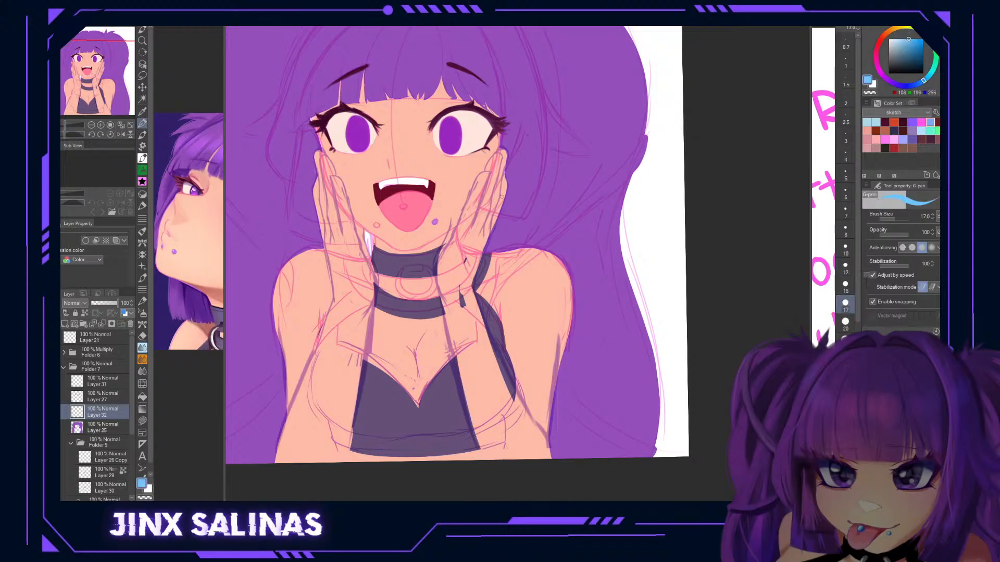
click(922, 40)
click(929, 75)
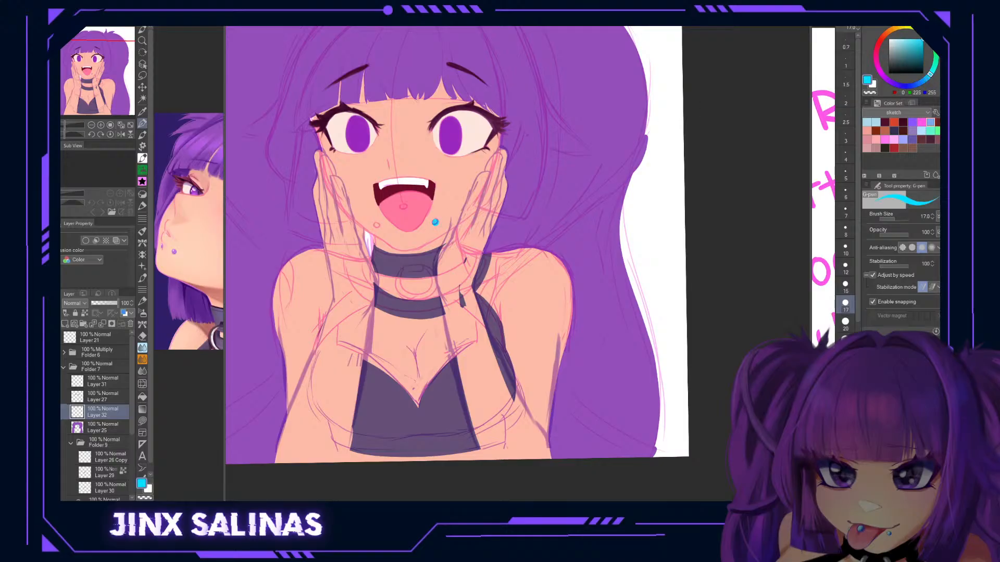
click(376, 225)
drag(469, 251, 461, 287)
mouse_move(503, 290)
mouse_down()
mouse_move(440, 298)
mouse_move(505, 306)
mouse_up()
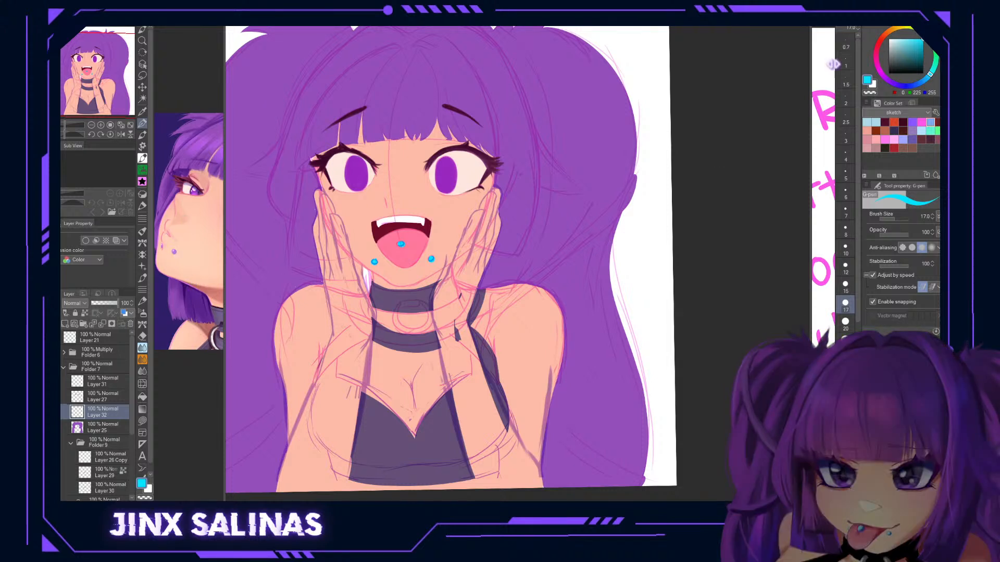
Lock the transparent pixels of Layer 32 and recolour the three piercings bright violet with the G-pen at size 100.
click(887, 79)
drag(919, 38, 912, 39)
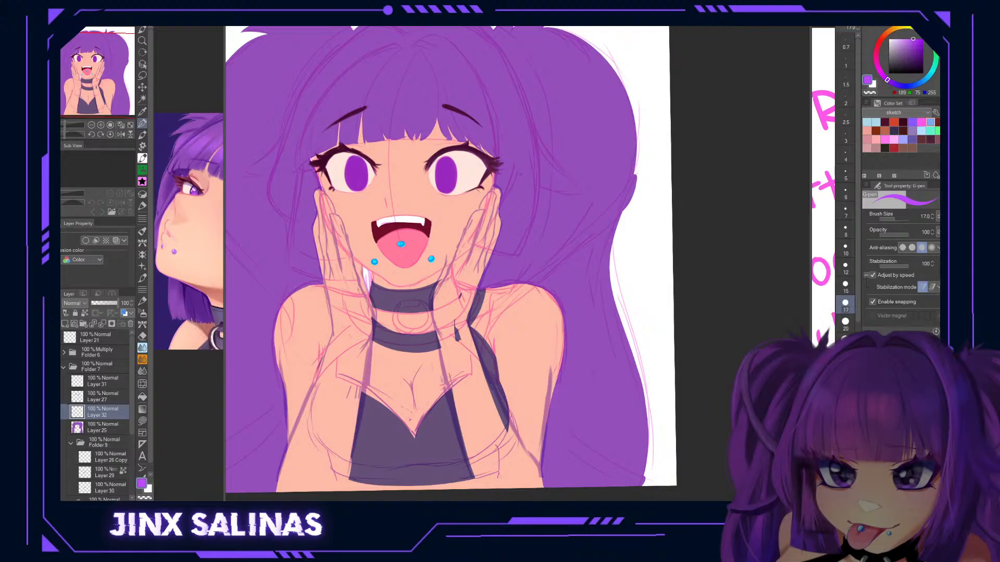
click(845, 416)
click(85, 314)
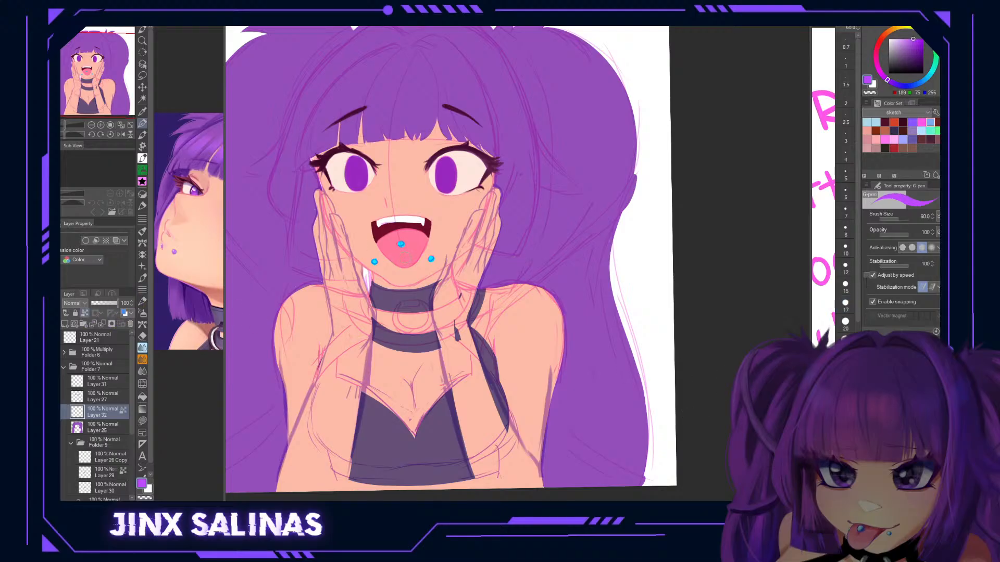
click(845, 473)
mouse_move(442, 257)
mouse_down()
mouse_move(400, 244)
mouse_move(378, 260)
mouse_up()
drag(515, 333, 520, 356)
drag(497, 413, 521, 358)
drag(524, 303, 542, 334)
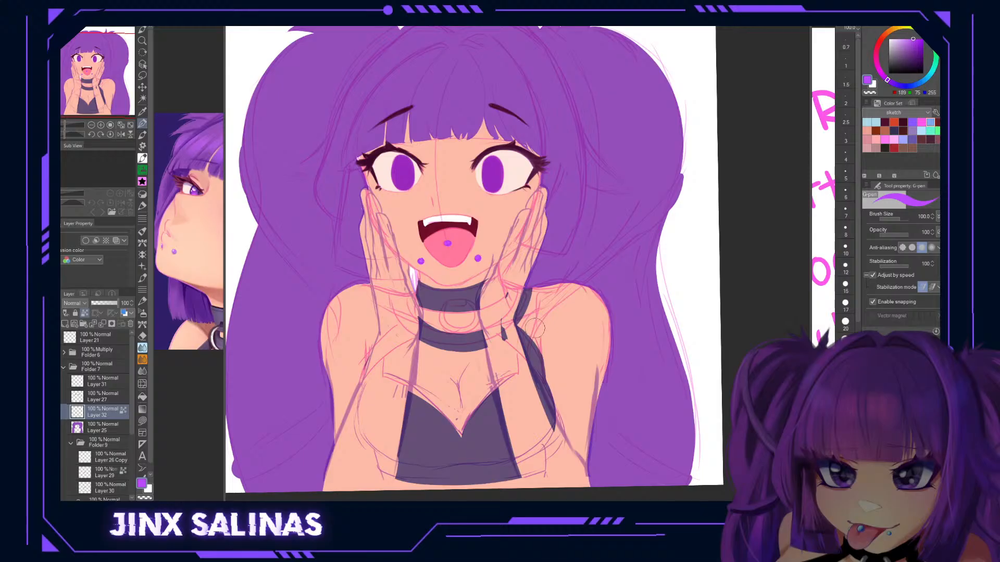
Toggle the sketch in Folder 6 to check the flat colours, and lower the folder's opacity to 52%.
mouse_move(512, 330)
mouse_down()
mouse_move(532, 306)
mouse_move(514, 321)
mouse_up()
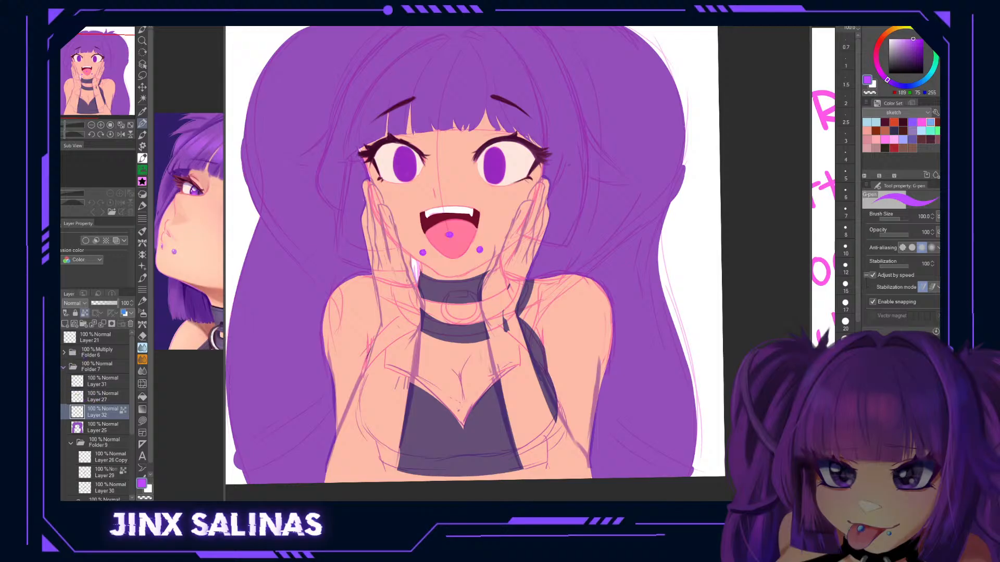
click(47, 353)
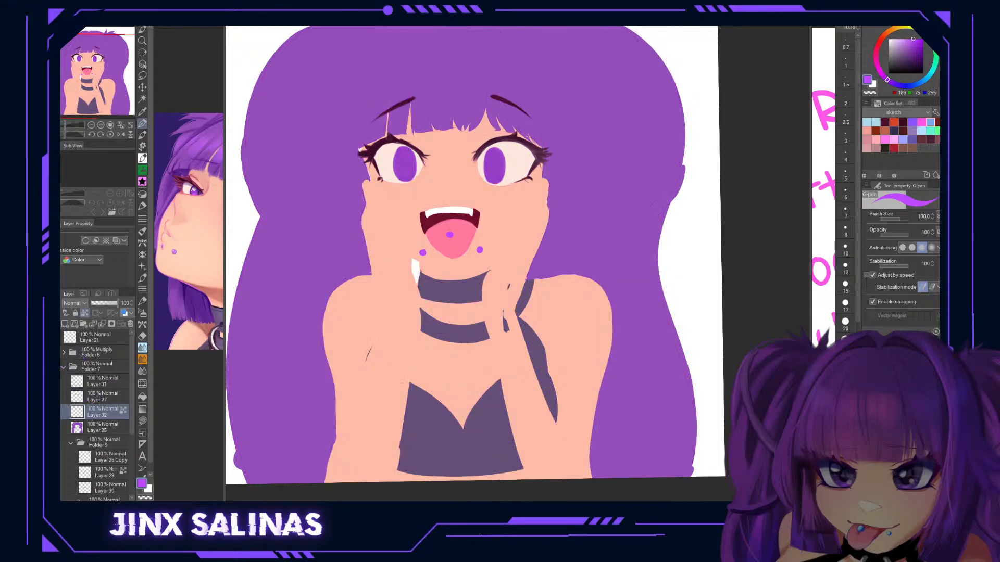
click(47, 353)
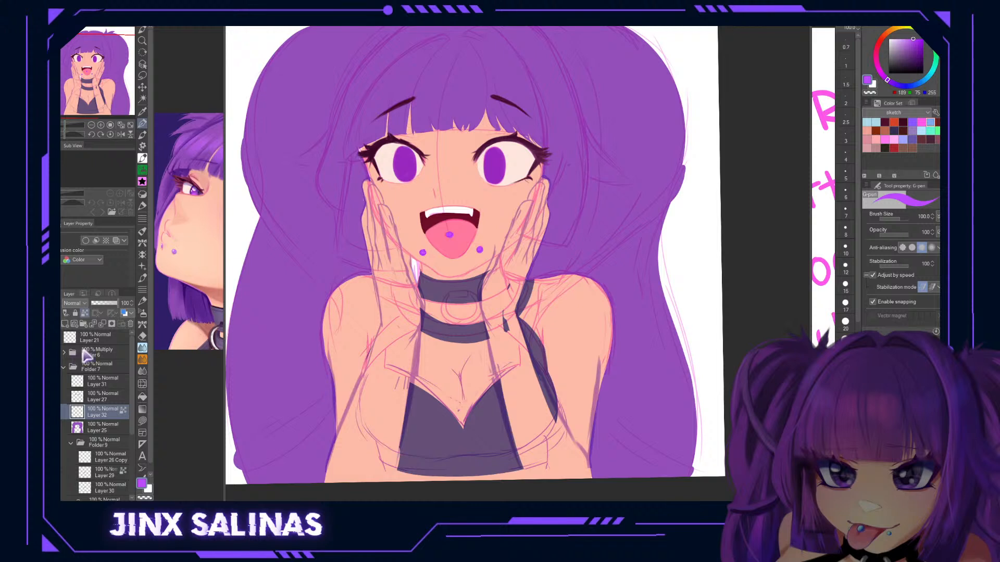
click(96, 352)
drag(118, 303, 104, 303)
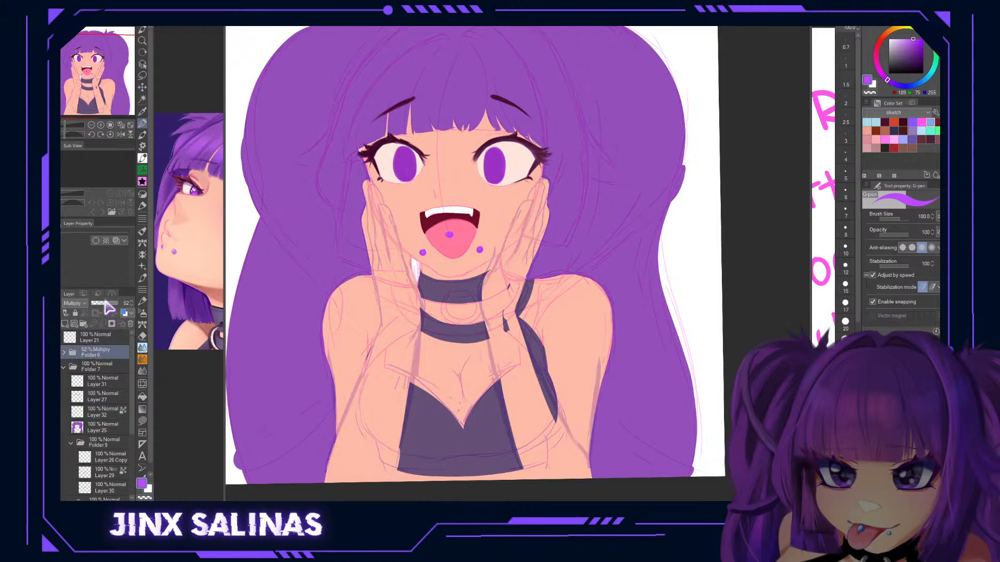
Cover the stray dark marks on the hands and forearms on Layer 23 with sampled skin colour, using the G-pen at size 100.
scroll(101, 434, down, 5)
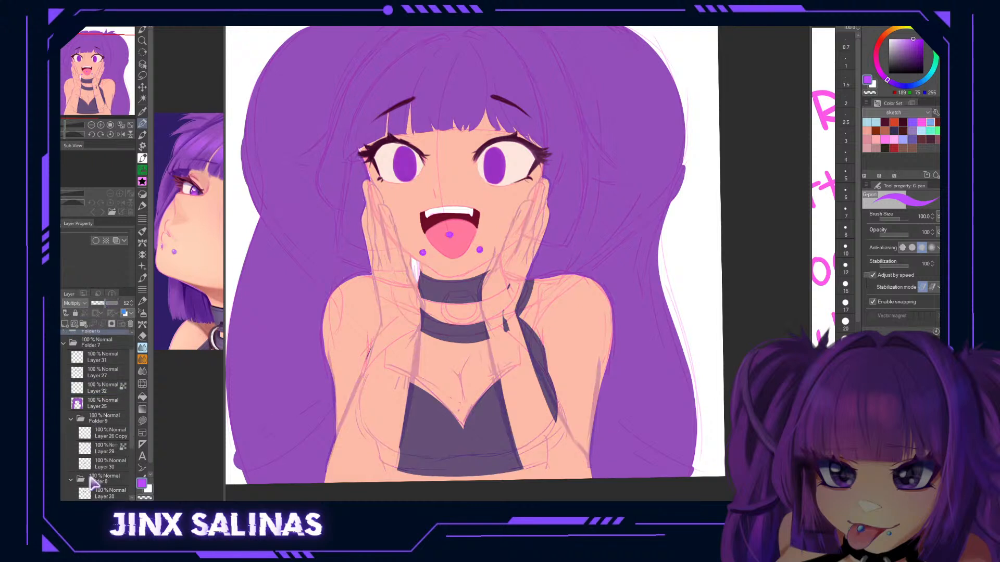
click(107, 449)
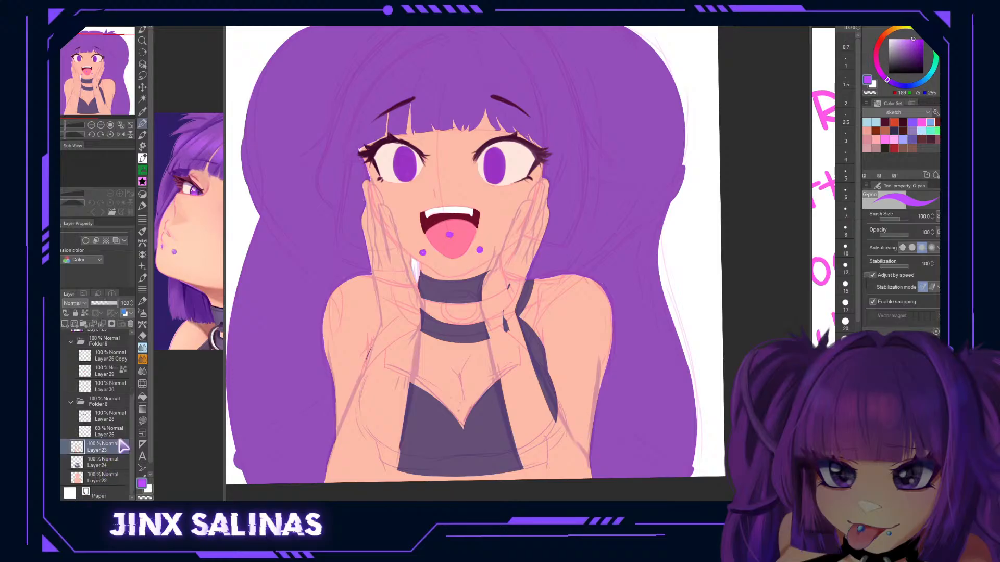
key(b)
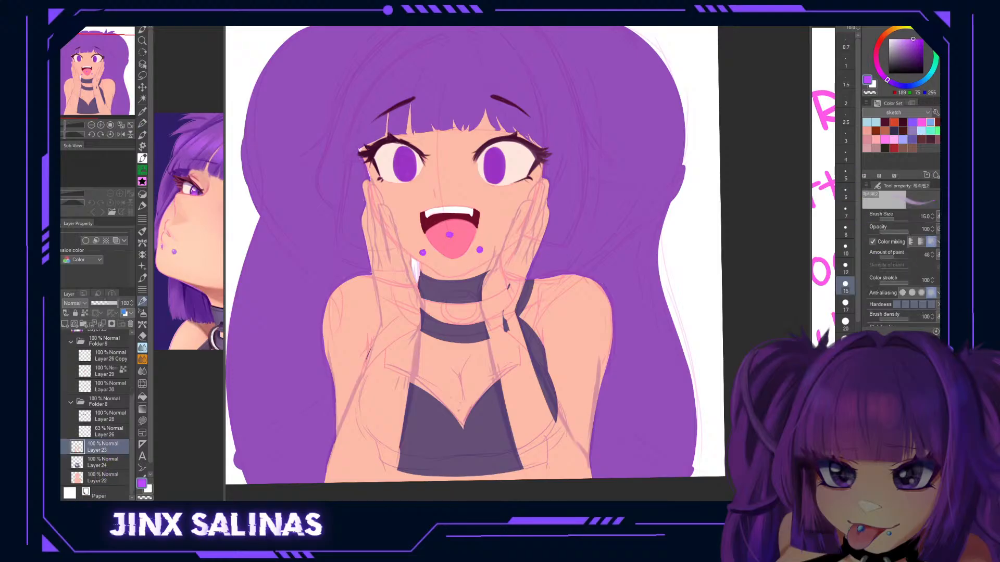
key(p)
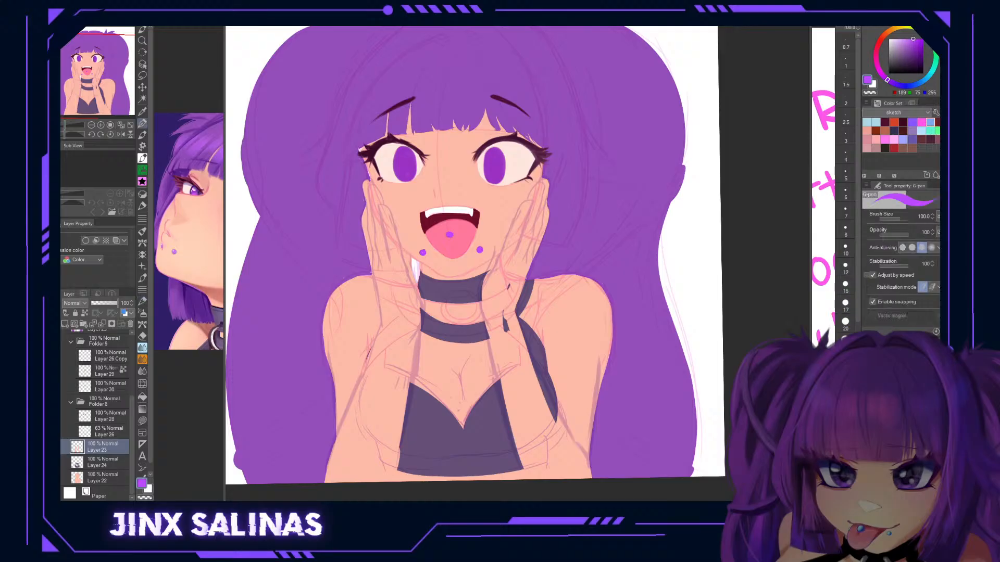
alt+click(499, 287)
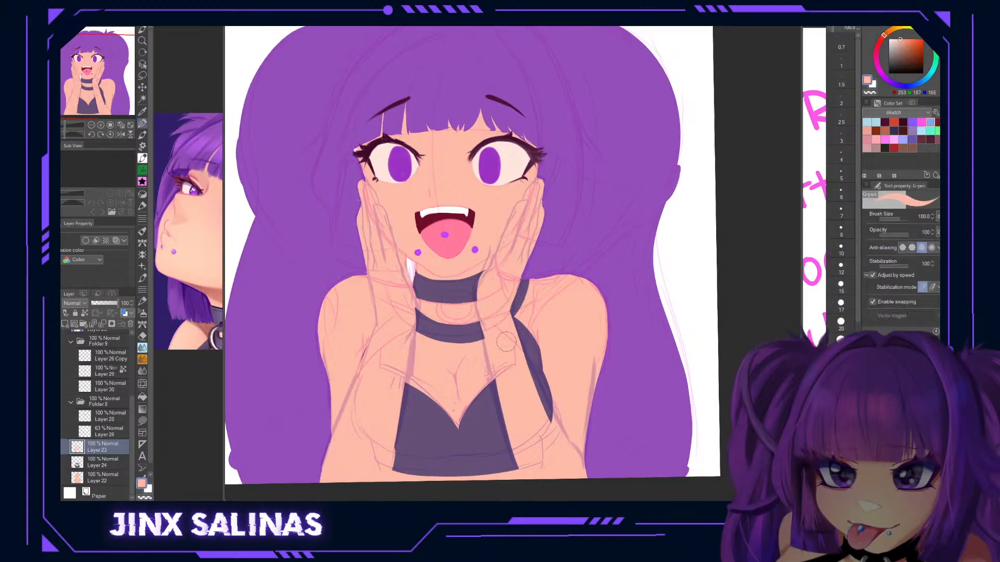
drag(505, 402, 535, 492)
drag(498, 309, 556, 443)
drag(602, 377, 601, 352)
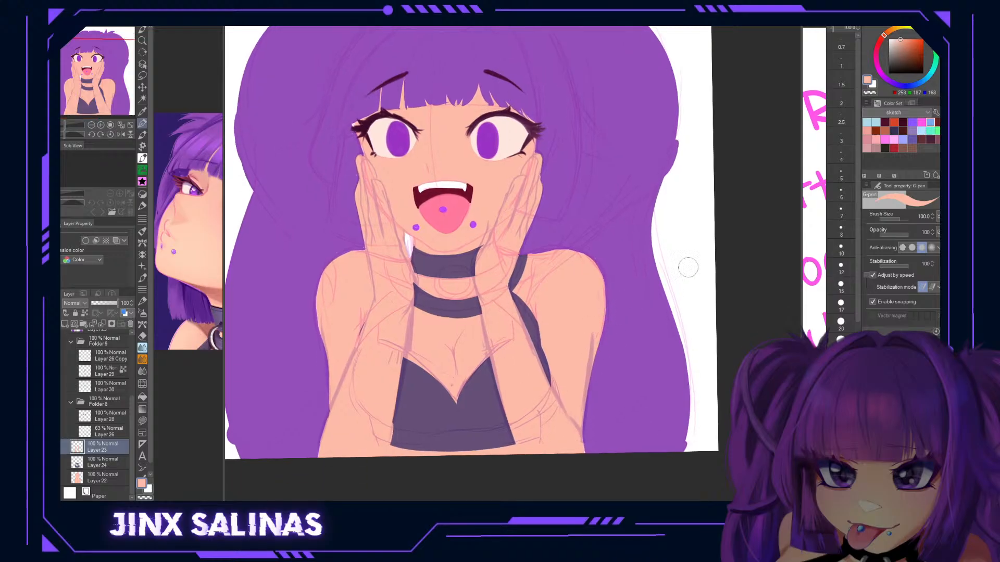
Refine the lower corner of the dark top along the skin edge on Layer 23 with the G-pen at size 20.
click(841, 323)
drag(392, 430, 386, 451)
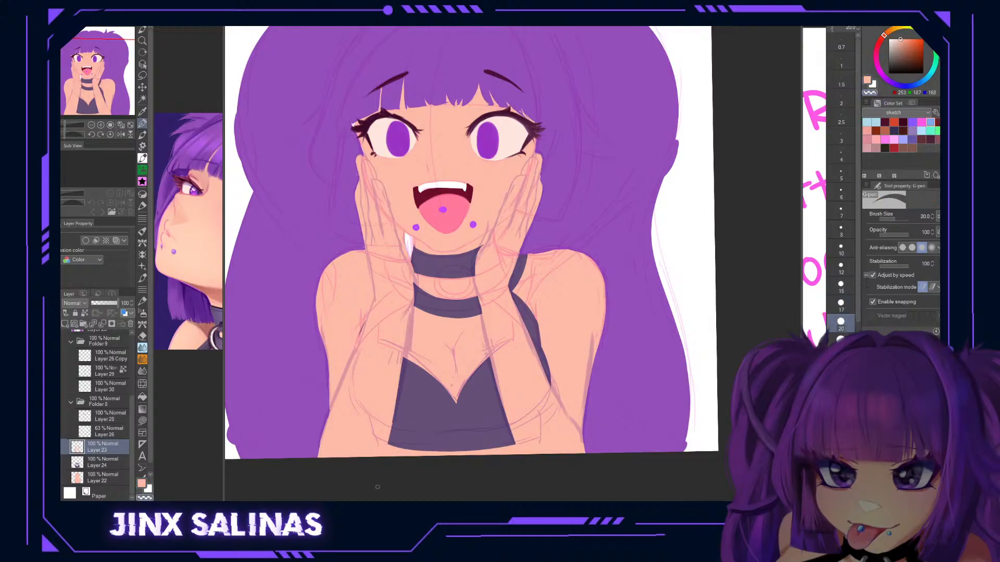
drag(696, 236, 705, 241)
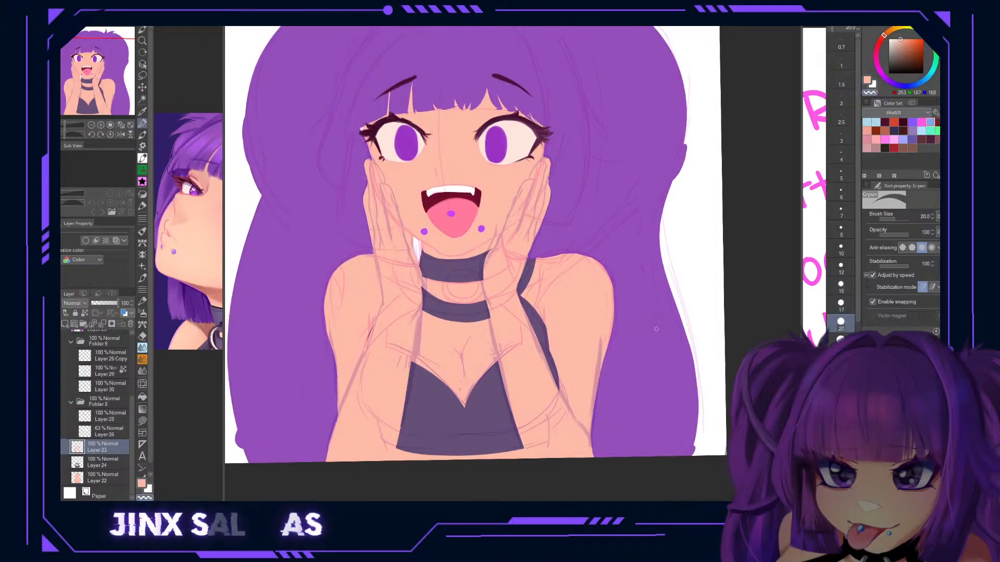